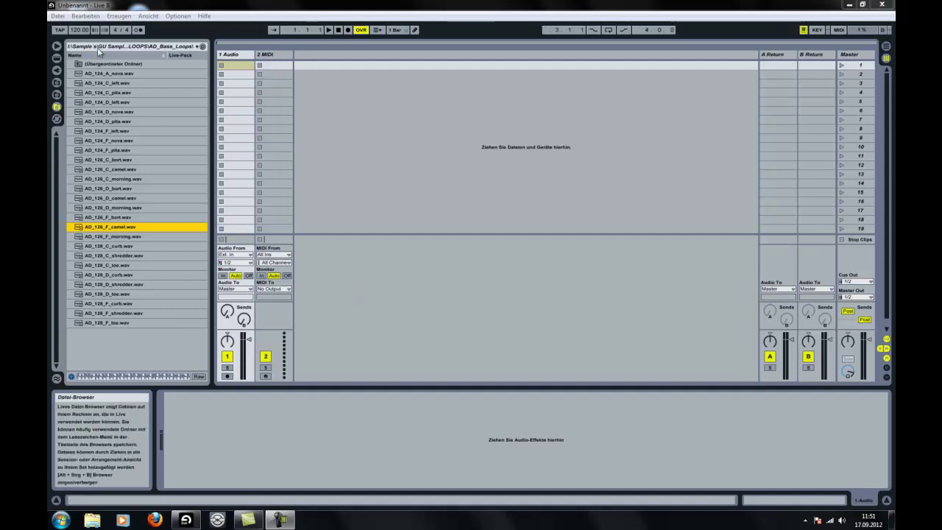
- Set the project tempo to 128 BPM and switch to the Arrangement view
{"action": "left_click", "coordinate": [56, 58]}
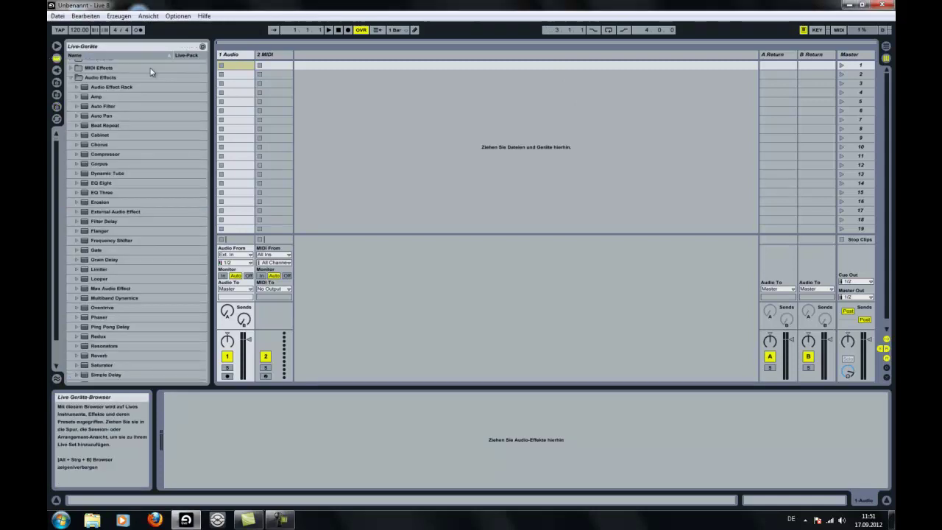
{"action": "left_click_drag", "start_coordinate": [77, 34], "coordinate": [76, 31]}
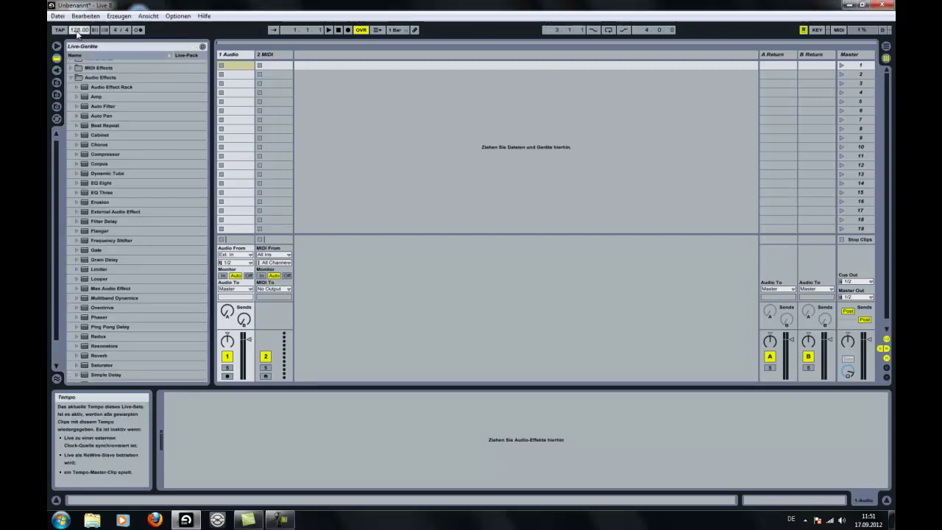
{"action": "left_click_drag", "start_coordinate": [77, 34], "coordinate": [78, 33]}
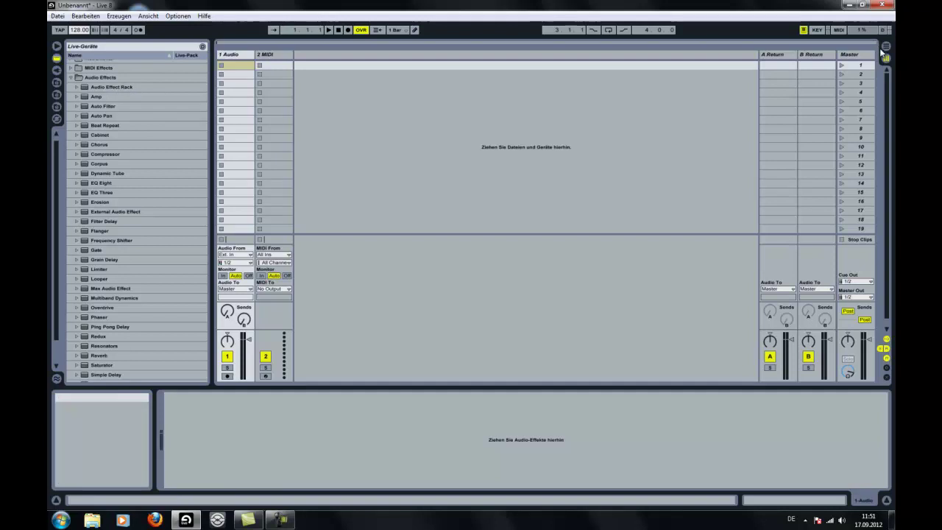
{"action": "key", "text": "Tab"}
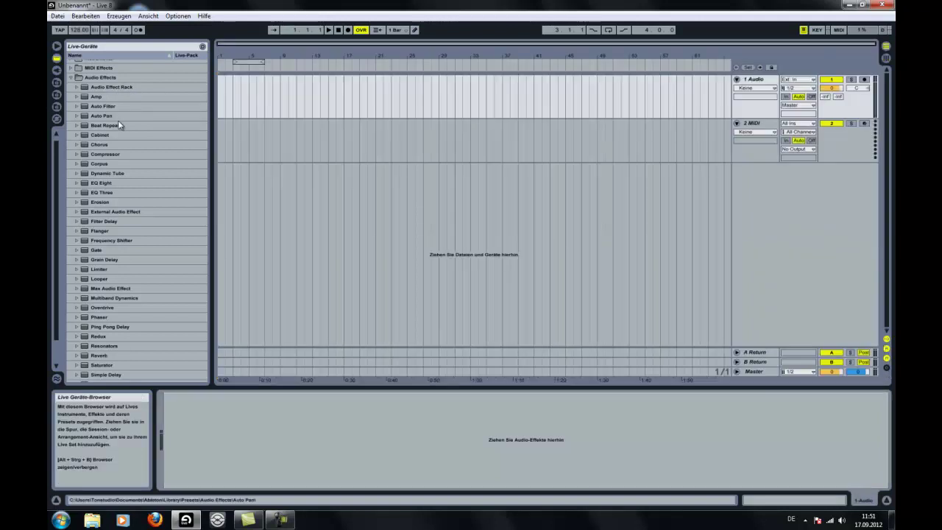
- Look through Live's built-in audio effects, instruments and MIDI effects, and go up one level from the AD_Bass_Loops sample folder
{"action": "scroll", "coordinate": [143, 137], "scroll_direction": "down", "scroll_amount": 2}
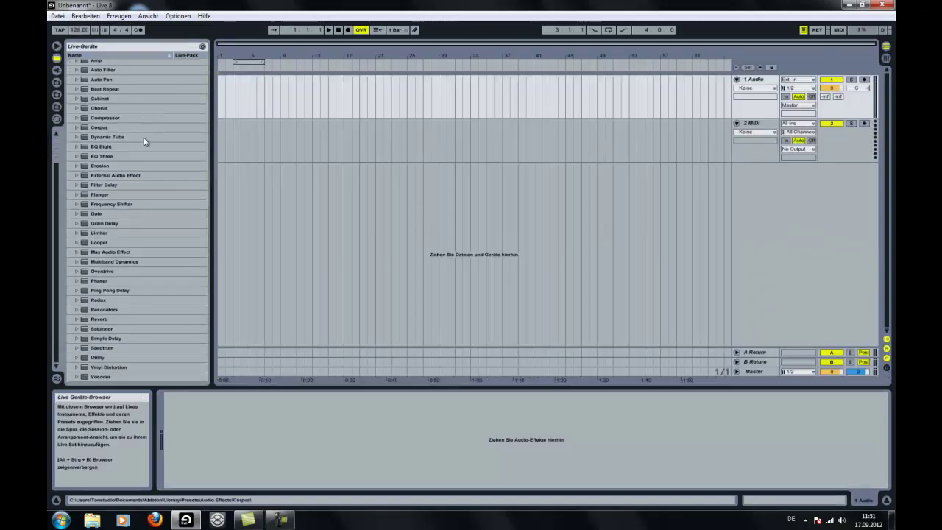
{"action": "scroll", "coordinate": [164, 146], "scroll_direction": "up", "scroll_amount": 2}
{"action": "scroll", "coordinate": [163, 146], "scroll_direction": "down", "scroll_amount": 2}
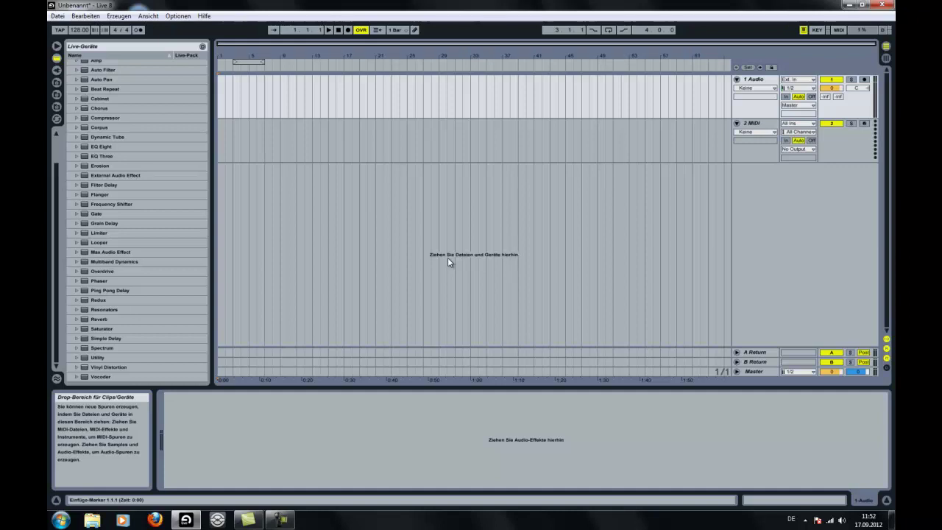
{"action": "scroll", "coordinate": [148, 302], "scroll_direction": "up", "scroll_amount": 2}
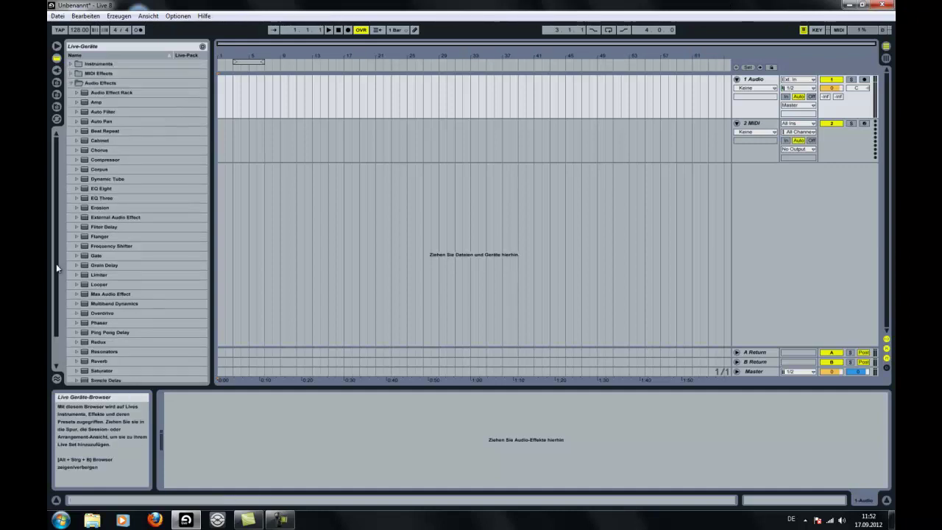
{"action": "left_click", "coordinate": [71, 64]}
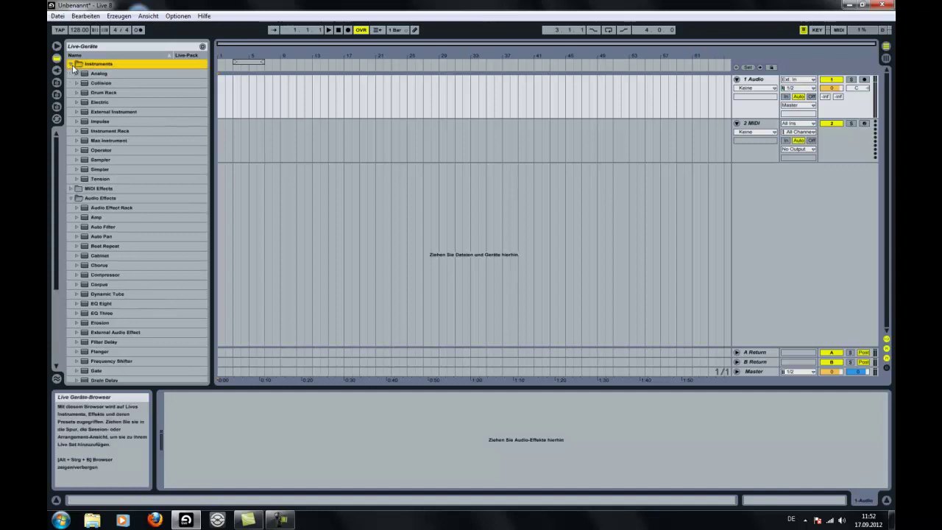
{"action": "left_click", "coordinate": [71, 188]}
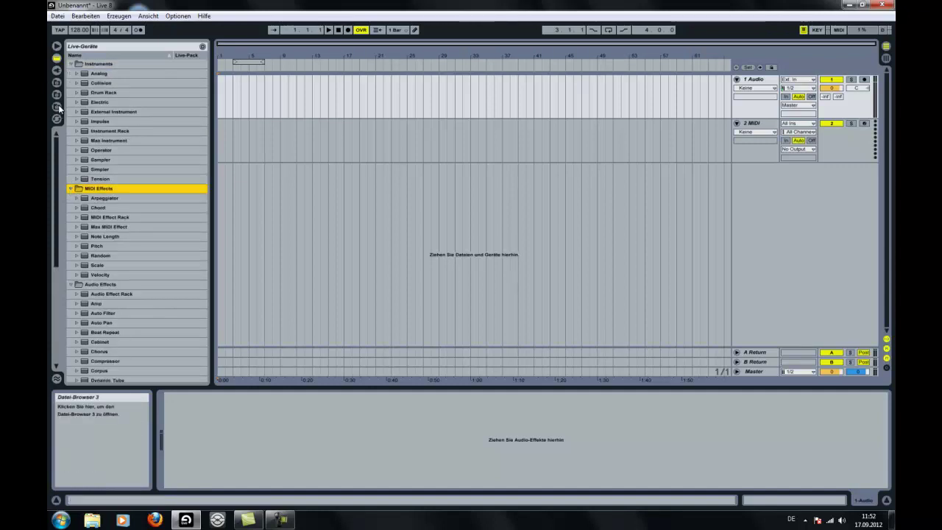
{"action": "left_click", "coordinate": [57, 106]}
{"action": "double_click", "coordinate": [115, 64]}
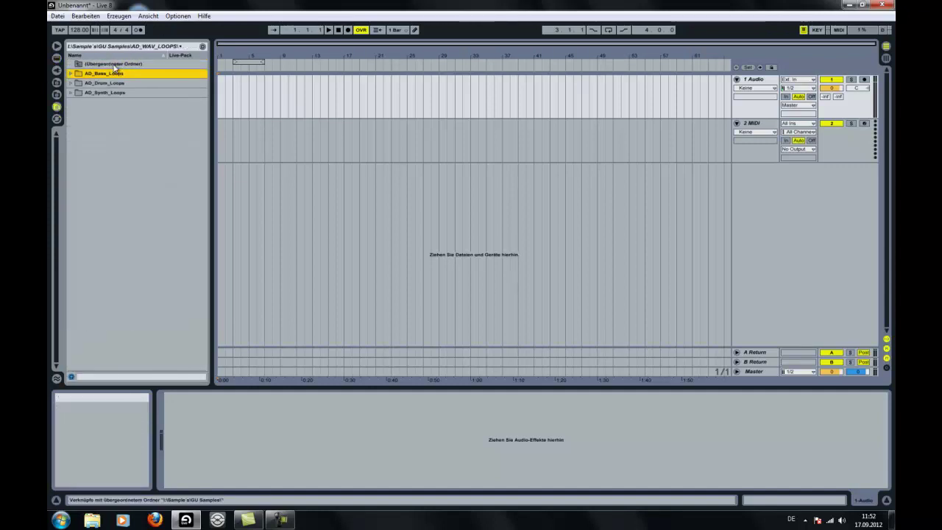
- Look through the installed plug-in devices, including the Pro-C and Pro-Q folders and the Sonalksis plug-ins
{"action": "left_click", "coordinate": [56, 71]}
{"action": "scroll", "coordinate": [155, 96], "scroll_direction": "down", "scroll_amount": 8}
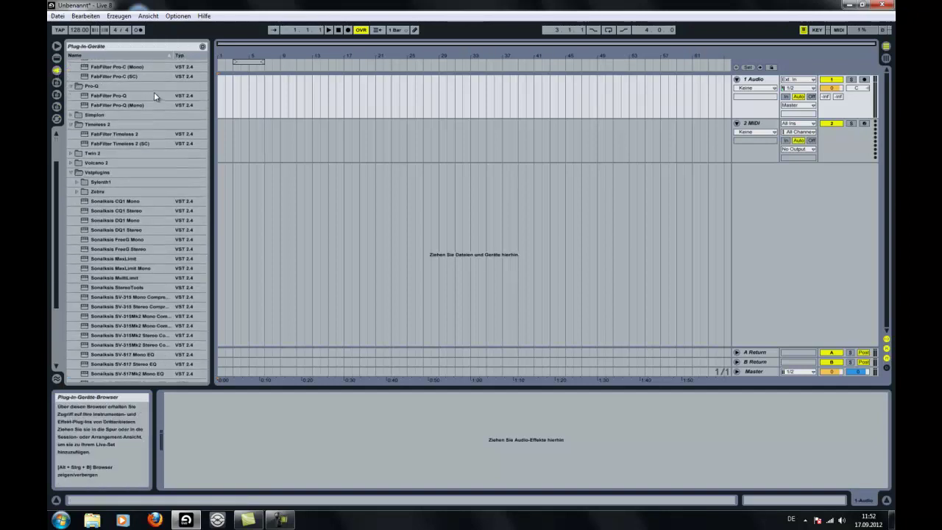
{"action": "scroll", "coordinate": [153, 97], "scroll_direction": "up", "scroll_amount": 6}
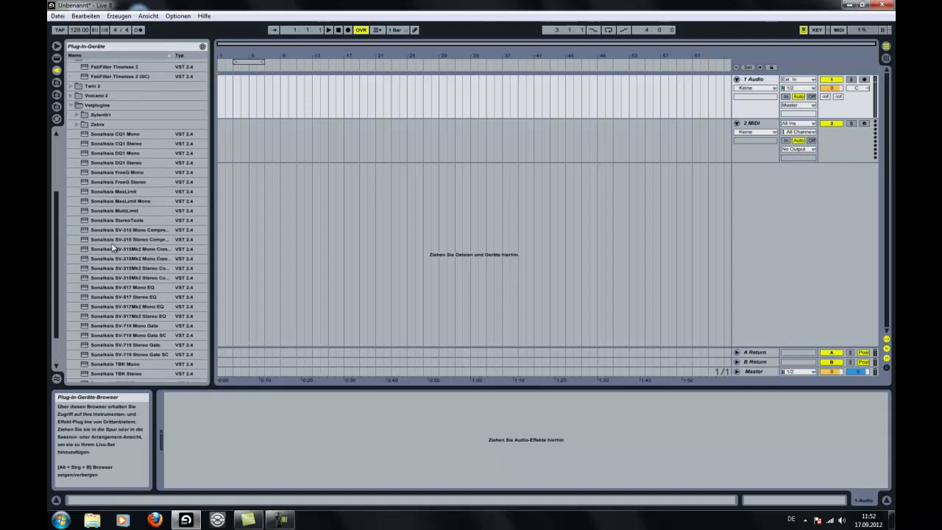
{"action": "scroll", "coordinate": [133, 184], "scroll_direction": "up", "scroll_amount": 1}
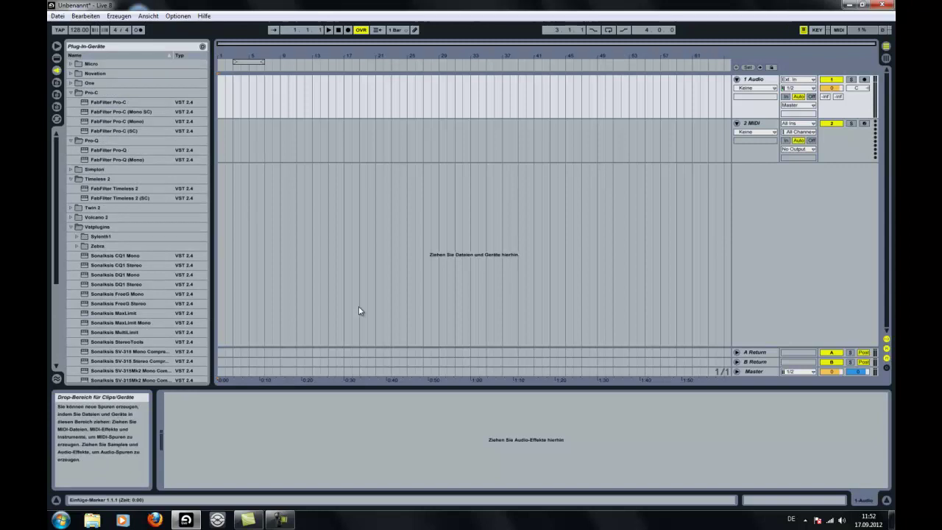
{"action": "left_click", "coordinate": [71, 93]}
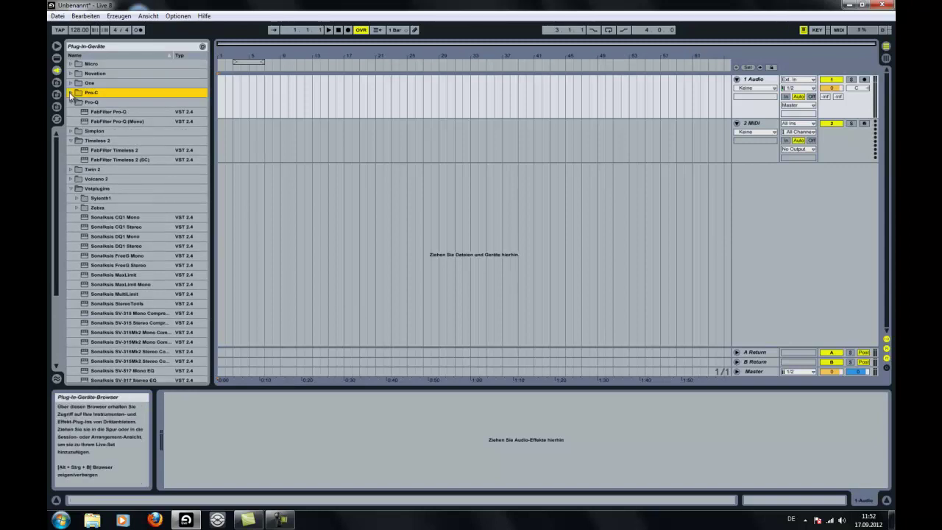
{"action": "left_click", "coordinate": [71, 103]}
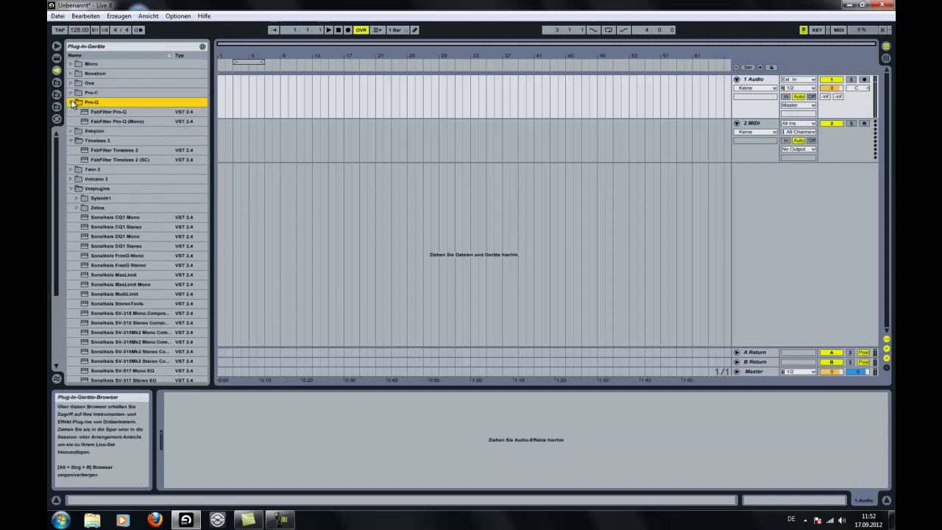
{"action": "left_click", "coordinate": [71, 102]}
{"action": "left_click", "coordinate": [71, 93]}
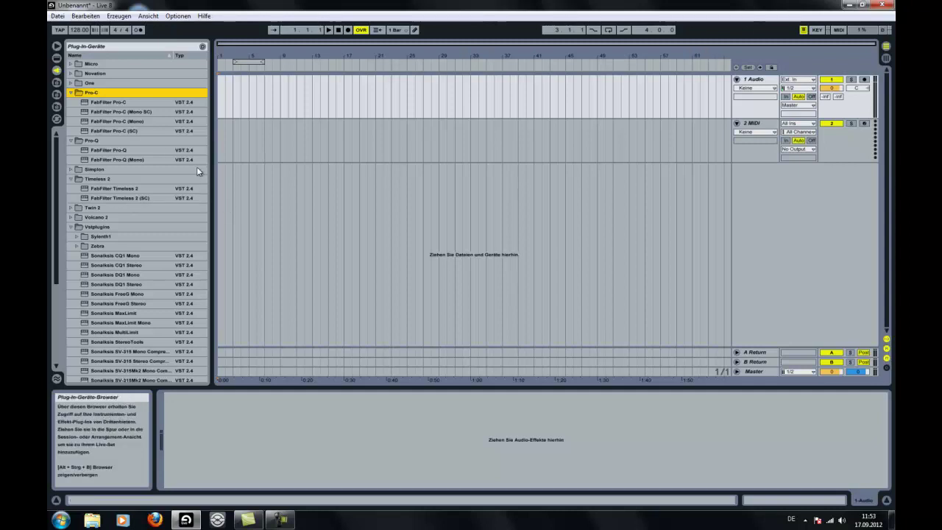
- Go up to the main Sample's folder and examine the list of sample pack folders from start to end
{"action": "left_click", "coordinate": [58, 109]}
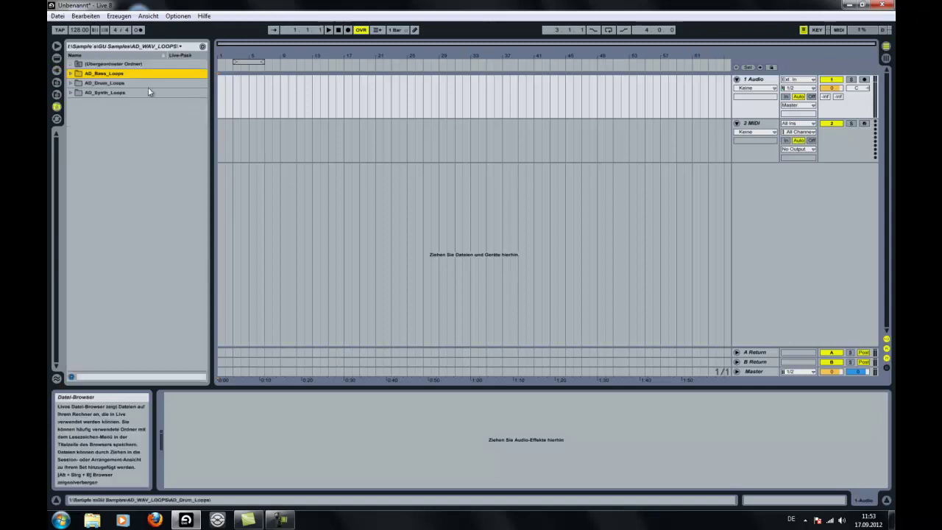
{"action": "double_click", "coordinate": [85, 65]}
{"action": "double_click", "coordinate": [85, 66]}
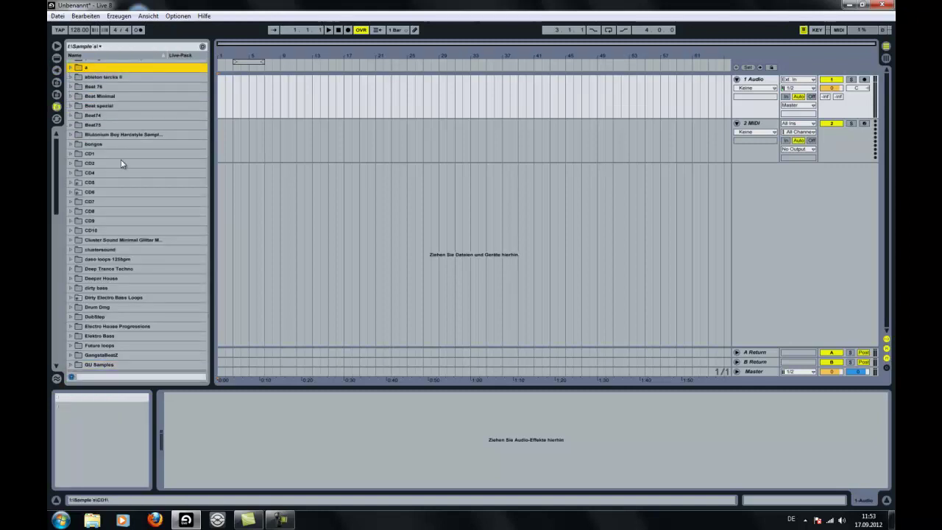
{"action": "scroll", "coordinate": [133, 183], "scroll_direction": "down", "scroll_amount": 7}
{"action": "scroll", "coordinate": [132, 183], "scroll_direction": "down", "scroll_amount": 8}
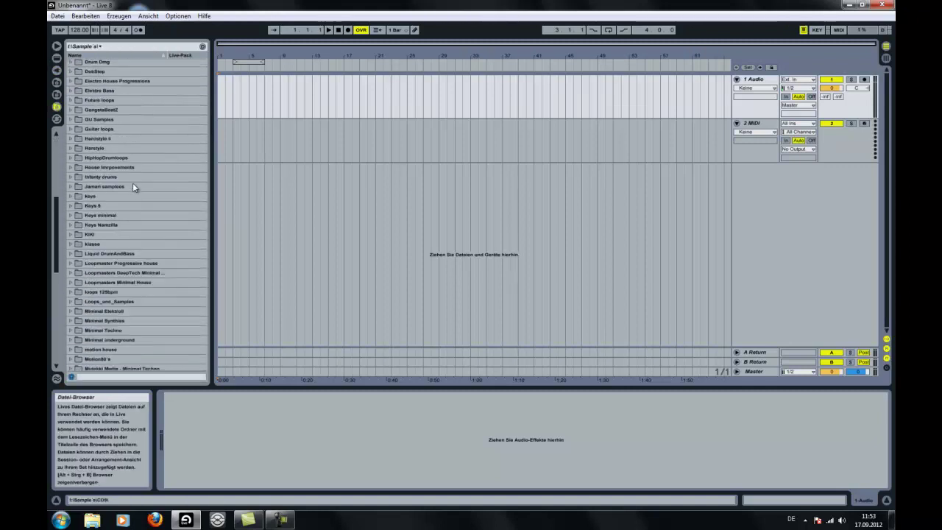
{"action": "scroll", "coordinate": [129, 190], "scroll_direction": "down", "scroll_amount": 2}
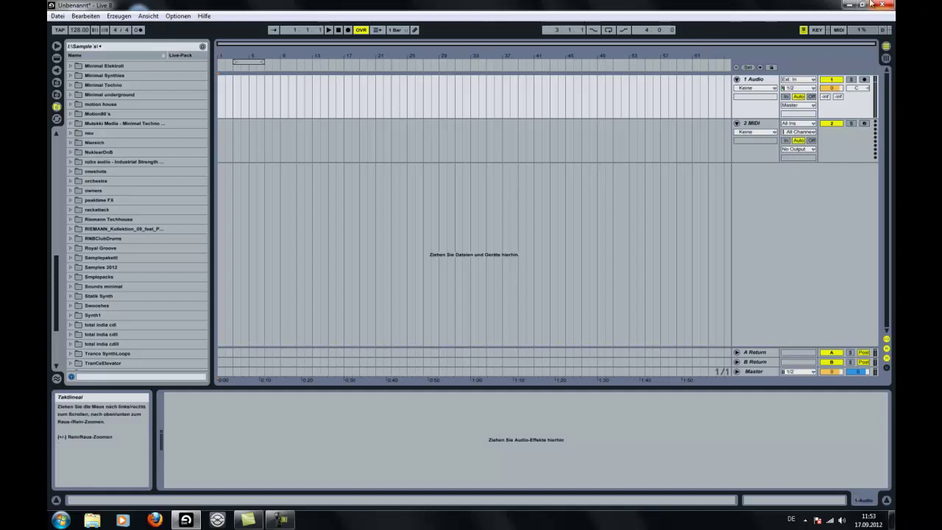
{"action": "scroll", "coordinate": [129, 206], "scroll_direction": "down", "scroll_amount": 4}
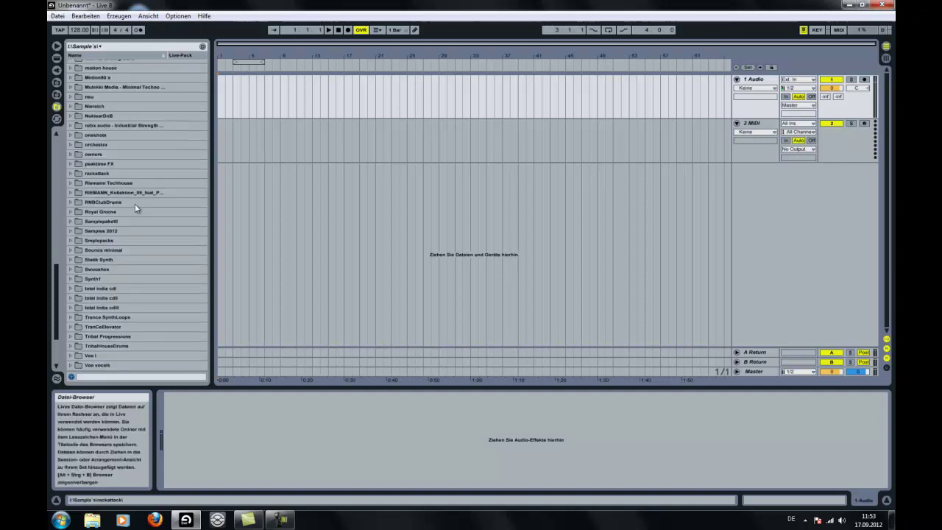
{"action": "scroll", "coordinate": [112, 224], "scroll_direction": "down", "scroll_amount": 1}
{"action": "scroll", "coordinate": [114, 228], "scroll_direction": "up", "scroll_amount": 7}
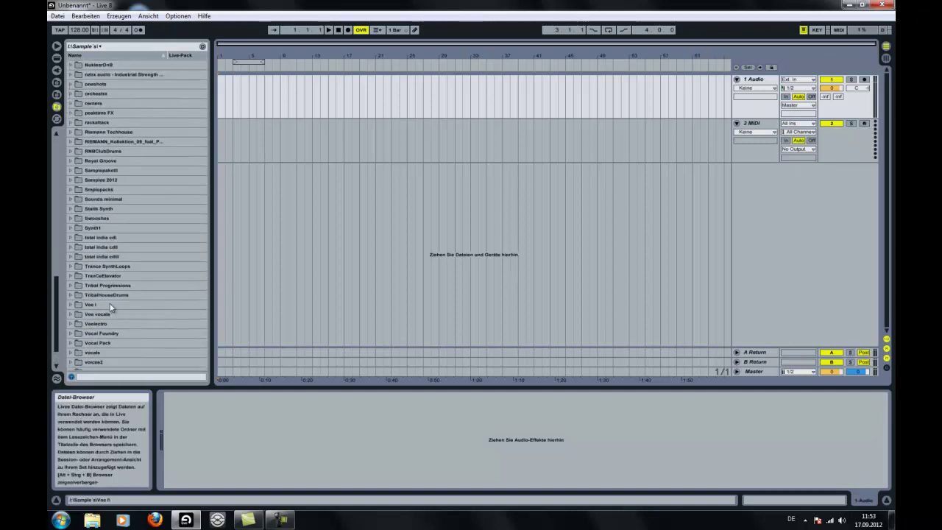
{"action": "scroll", "coordinate": [117, 251], "scroll_direction": "up", "scroll_amount": 1}
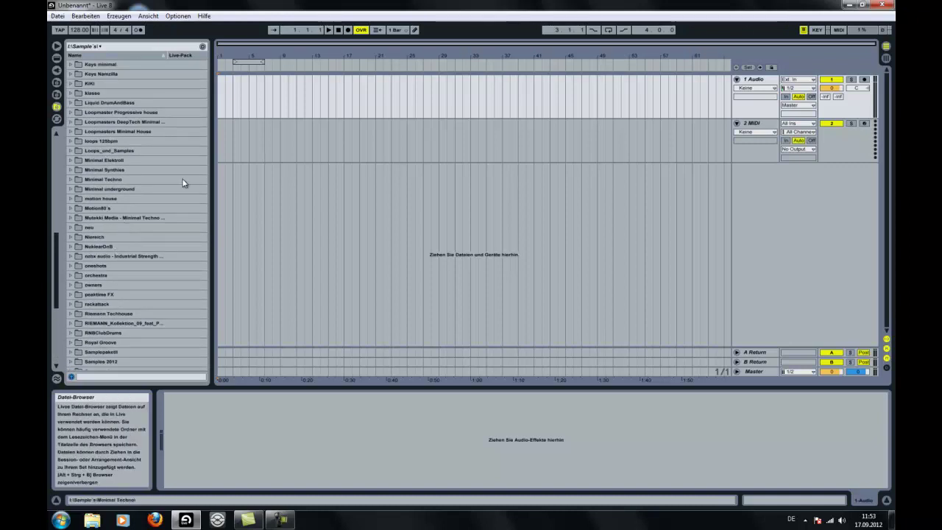
{"action": "scroll", "coordinate": [155, 163], "scroll_direction": "down", "scroll_amount": 5}
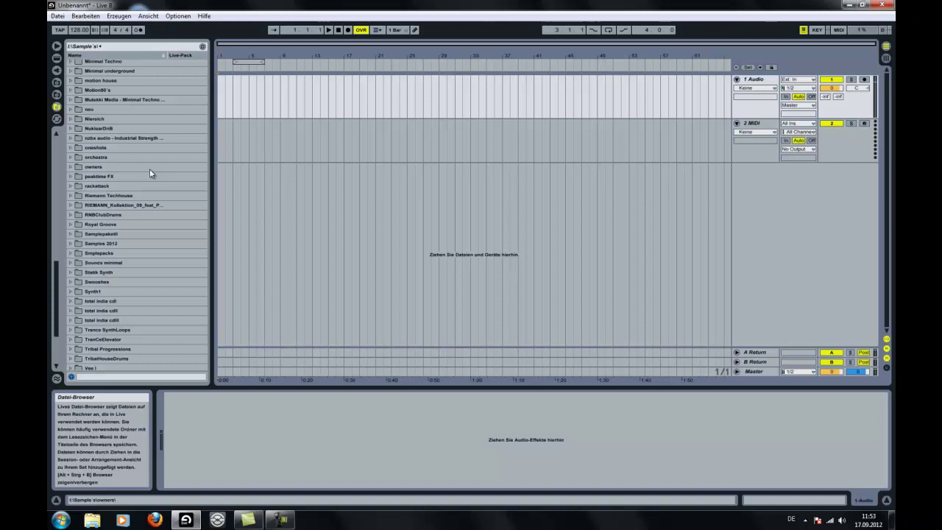
{"action": "scroll", "coordinate": [135, 213], "scroll_direction": "down", "scroll_amount": 2}
{"action": "scroll", "coordinate": [137, 221], "scroll_direction": "down", "scroll_amount": 3}
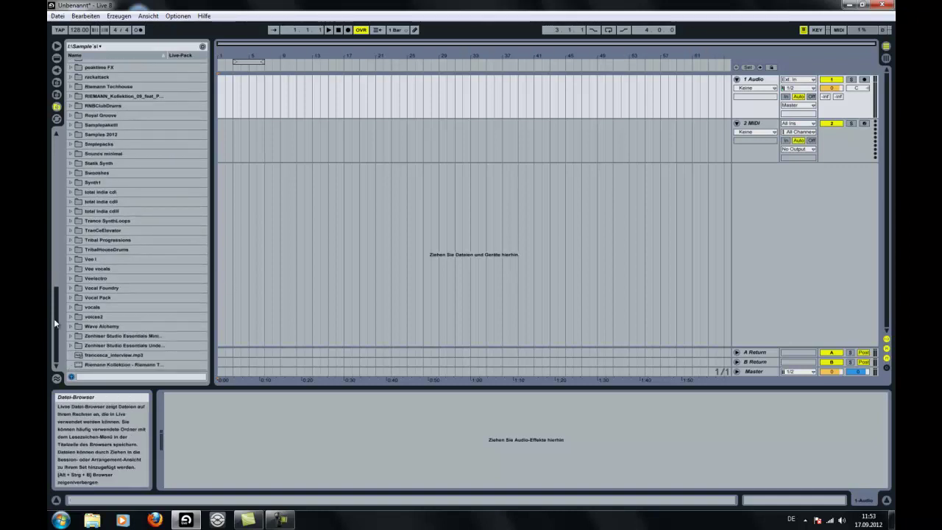
{"action": "scroll", "coordinate": [149, 170], "scroll_direction": "up", "scroll_amount": 13}
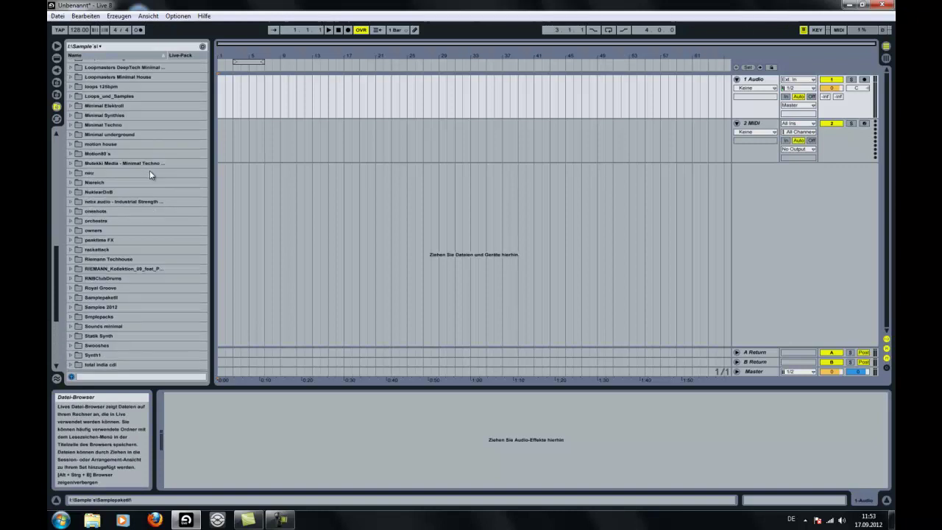
{"action": "scroll", "coordinate": [149, 166], "scroll_direction": "up", "scroll_amount": 16}
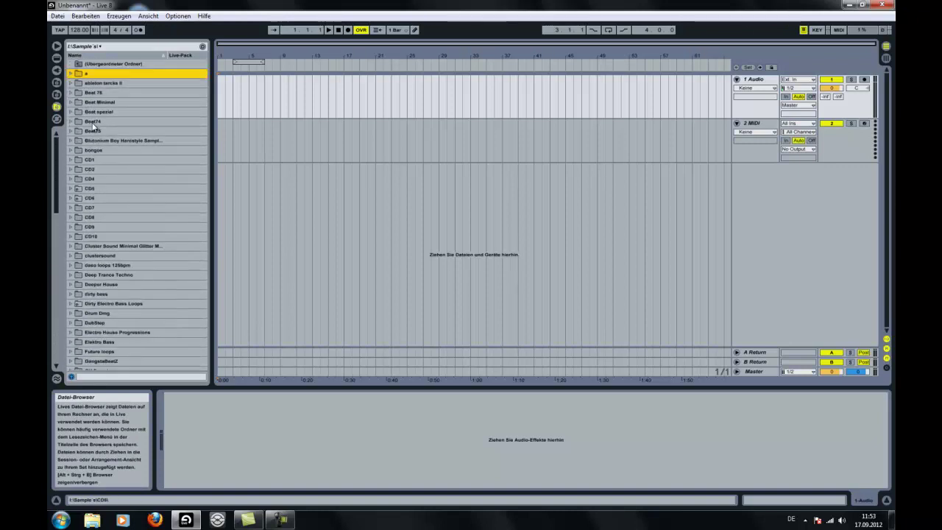
- Find Sylenth1 in the Vstplugins plug-in folder and load it onto the MIDI track
{"action": "left_click", "coordinate": [57, 70]}
{"action": "scroll", "coordinate": [194, 190], "scroll_direction": "down", "scroll_amount": 15}
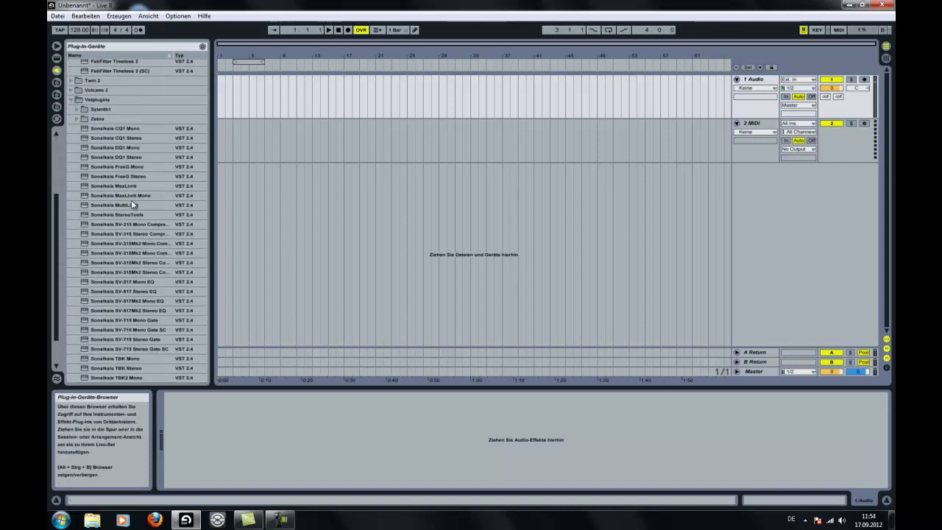
{"action": "scroll", "coordinate": [122, 207], "scroll_direction": "up", "scroll_amount": 9}
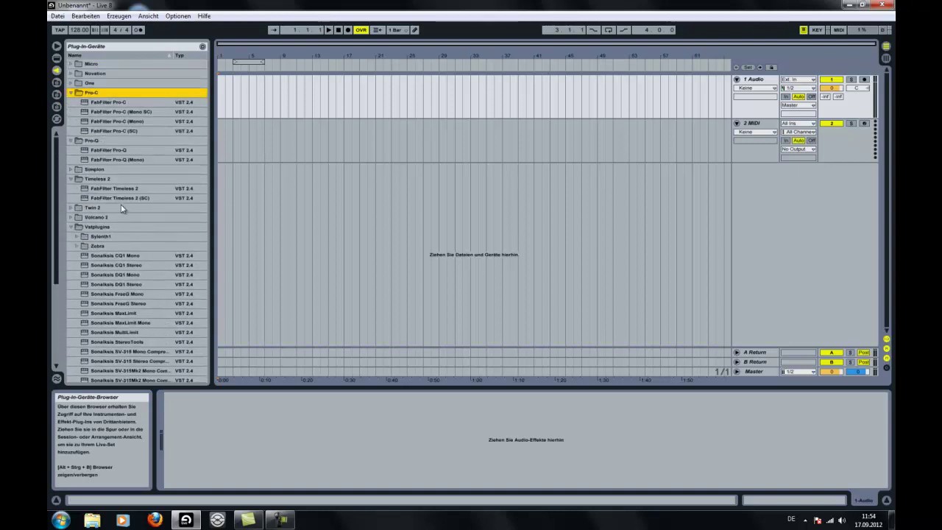
{"action": "left_click", "coordinate": [77, 236]}
{"action": "left_click_drag", "start_coordinate": [102, 246], "coordinate": [244, 93]}
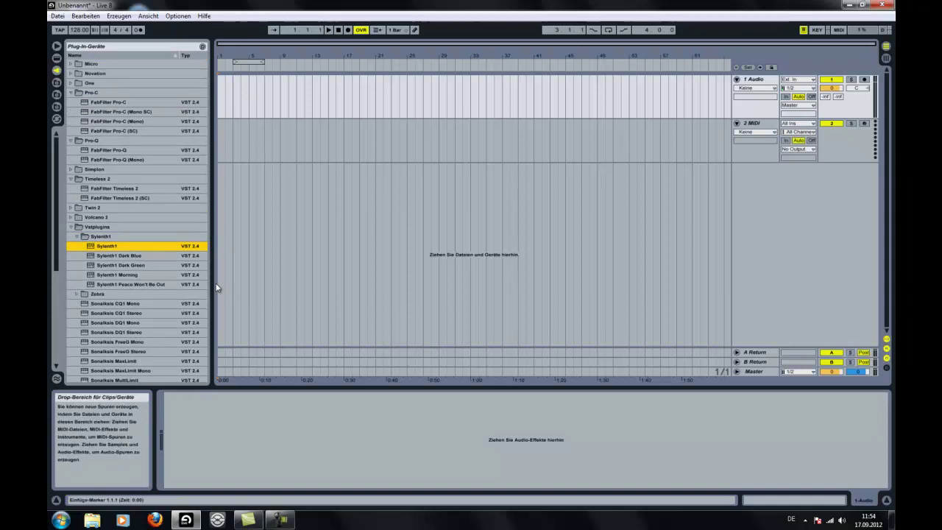
{"action": "left_click_drag", "start_coordinate": [123, 247], "coordinate": [793, 138]}
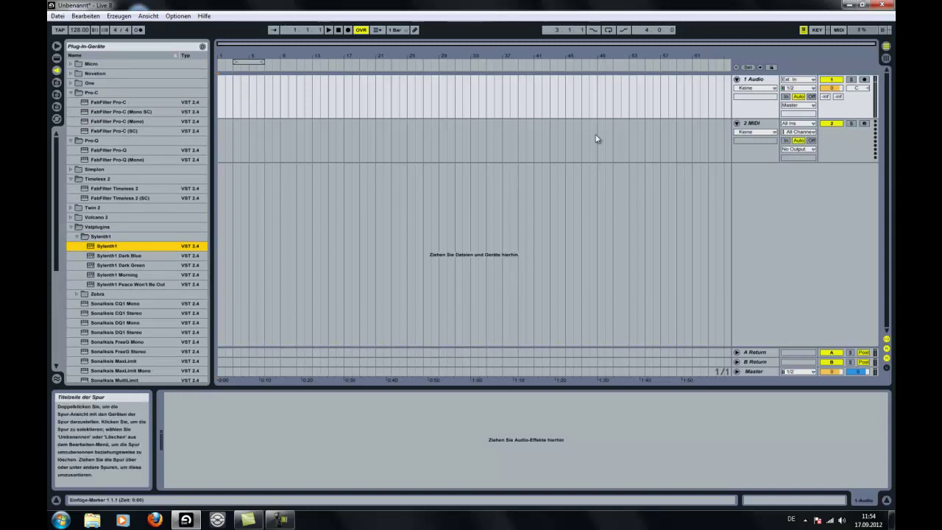
{"action": "left_click_drag", "start_coordinate": [157, 243], "coordinate": [761, 127]}
- Delete the audio track and reset the Sylenth1 sound to the Init preset
{"action": "right_click", "coordinate": [752, 79]}
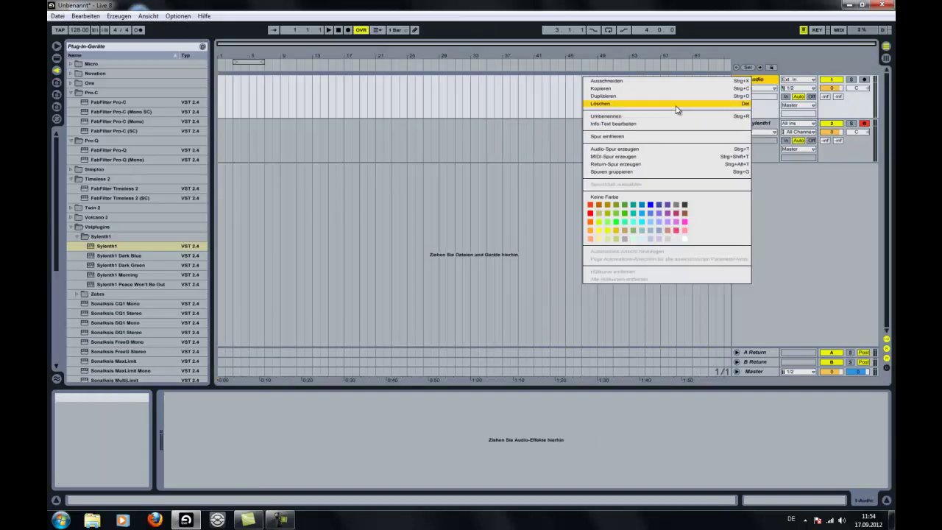
{"action": "left_click", "coordinate": [676, 117]}
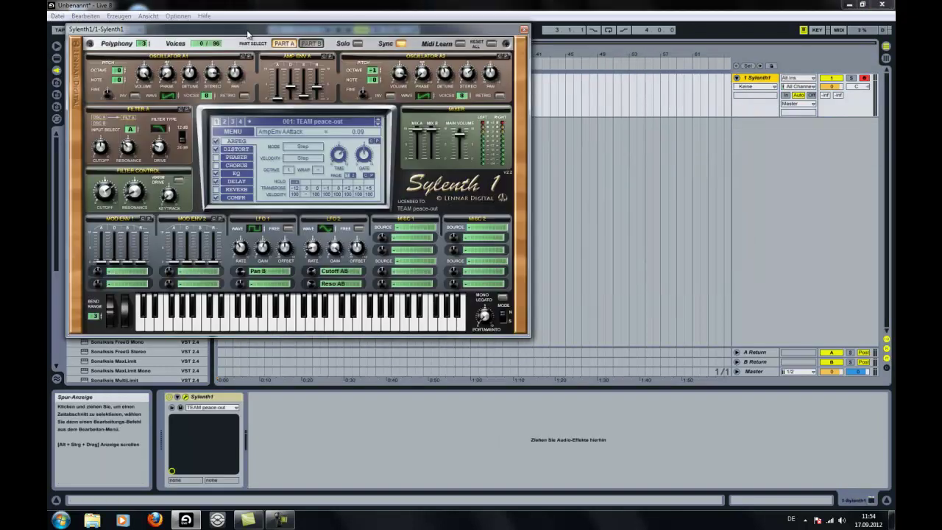
{"action": "left_click", "coordinate": [242, 132]}
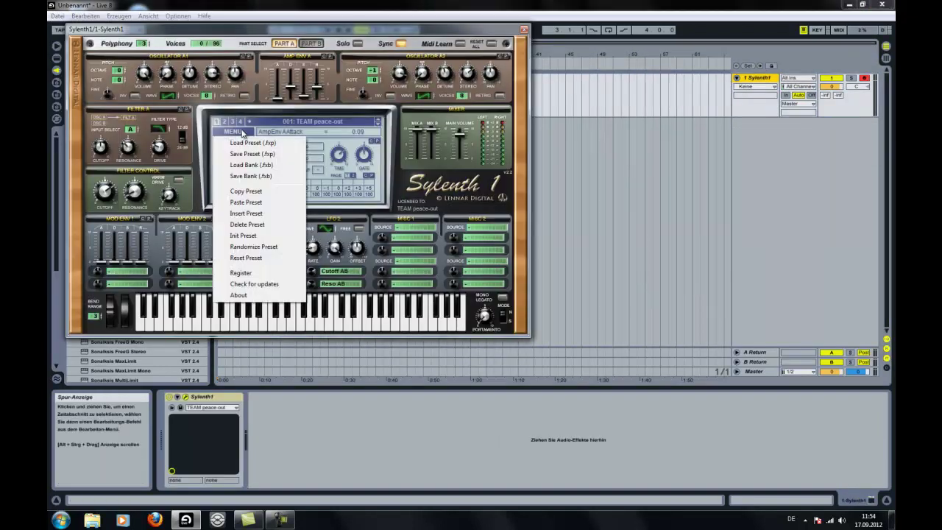
{"action": "left_click", "coordinate": [265, 235]}
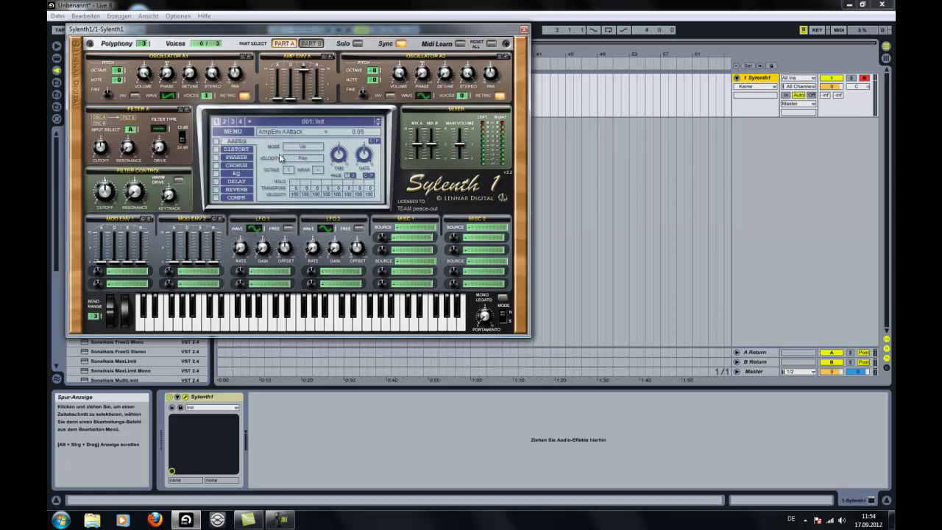
- Set oscillator A1 to octave -1 with 5 voices, and shape Amp Env A with a raised decay and a release of 3.32
{"action": "left_click_drag", "start_coordinate": [117, 70], "coordinate": [118, 80]}
{"action": "left_click_drag", "start_coordinate": [206, 96], "coordinate": [213, 76]}
{"action": "left_click_drag", "start_coordinate": [168, 97], "coordinate": [169, 107]}
{"action": "left_click_drag", "start_coordinate": [276, 99], "coordinate": [318, 103]}
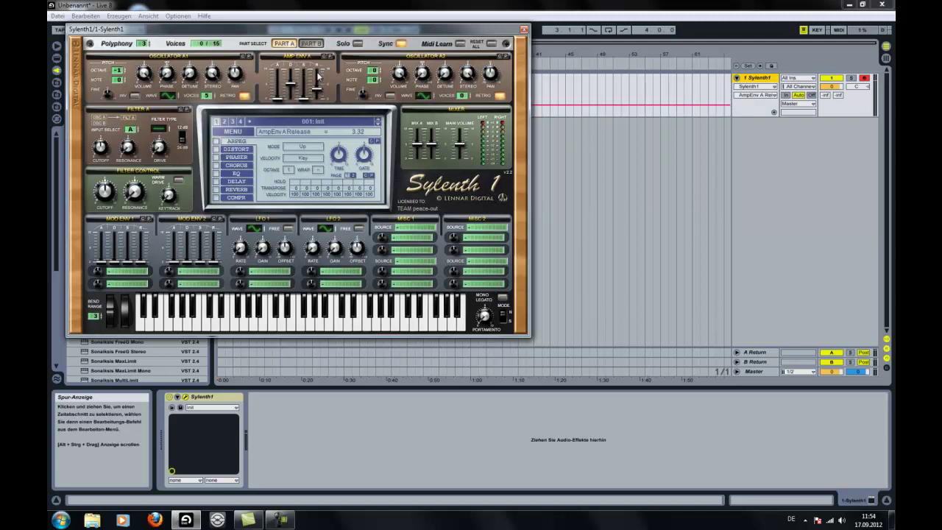
- Set Filter A to Lowpass with the cutoff at 17650.90 Hz, turn on Warm Drive, and set the keytrack to 3.43
{"action": "left_click", "coordinate": [161, 130]}
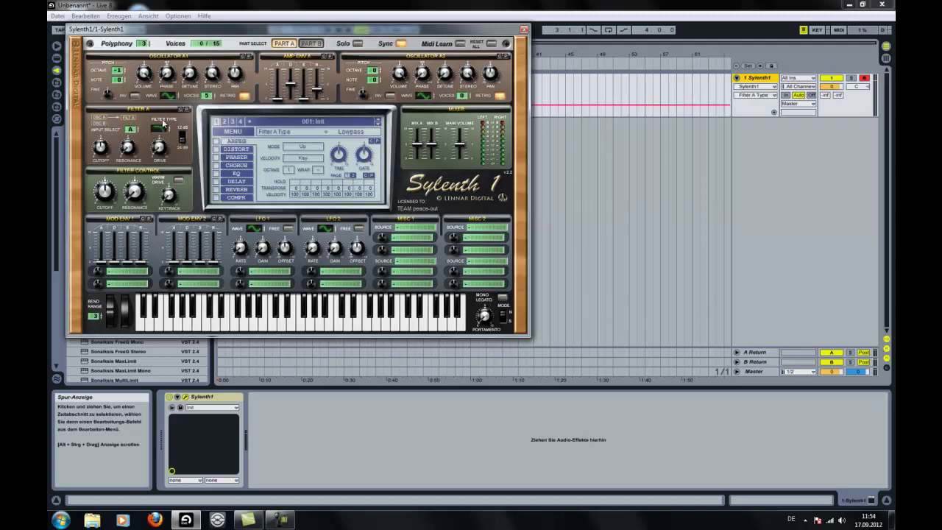
{"action": "left_click", "coordinate": [179, 182]}
{"action": "left_click_drag", "start_coordinate": [163, 151], "coordinate": [168, 125]}
{"action": "left_click", "coordinate": [170, 195]}
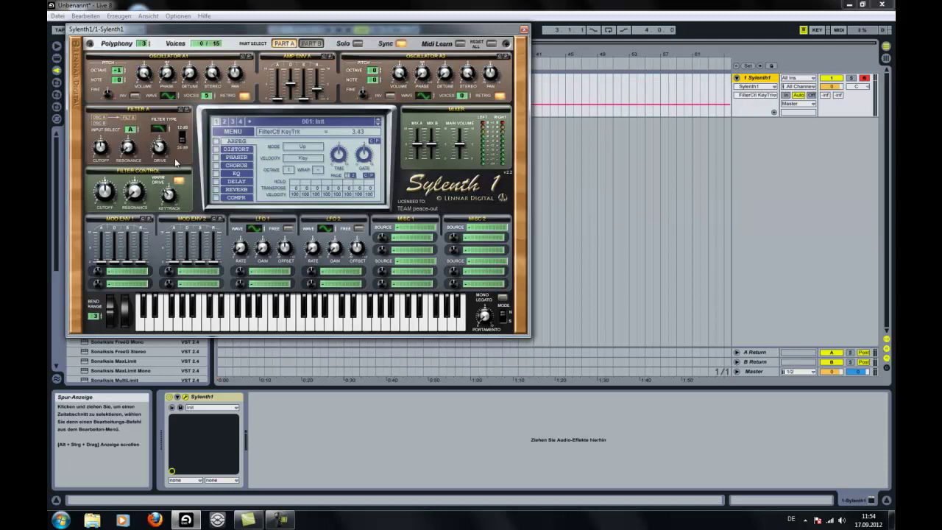
{"action": "left_click_drag", "start_coordinate": [98, 151], "coordinate": [115, 138]}
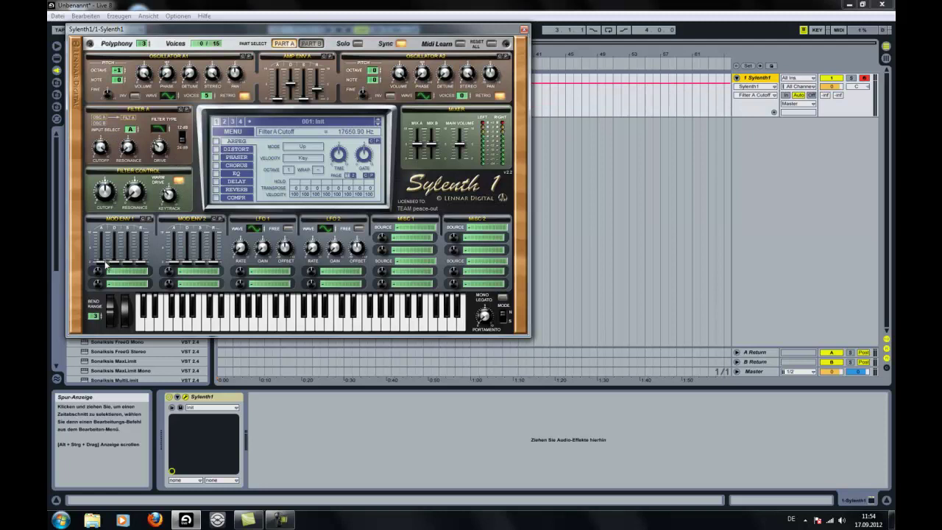
- Raise Mod Env 1's decay and set its release to 5.11, routing it to Pitch AB with an amount of 0.10
{"action": "left_click_drag", "start_coordinate": [113, 262], "coordinate": [122, 219]}
{"action": "left_click_drag", "start_coordinate": [142, 264], "coordinate": [148, 219]}
{"action": "left_click", "coordinate": [110, 274]}
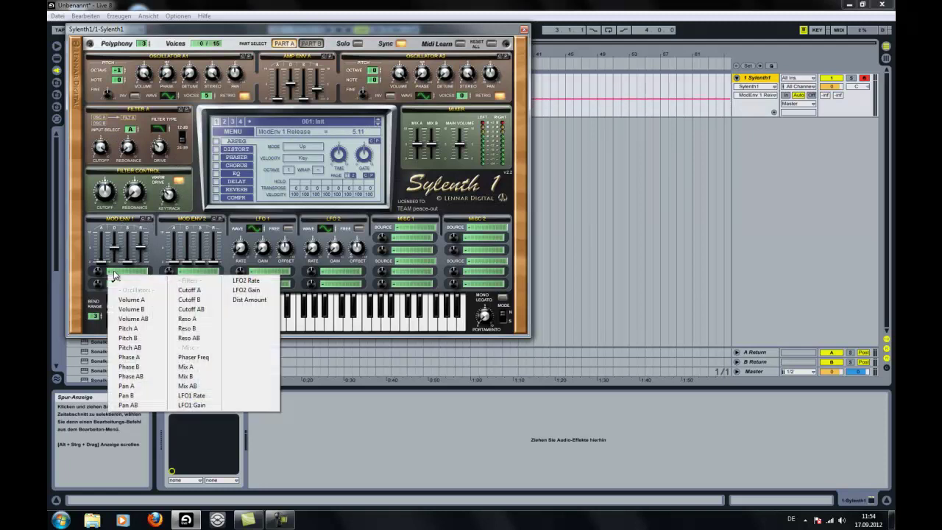
{"action": "left_click", "coordinate": [123, 348]}
{"action": "left_click", "coordinate": [98, 271]}
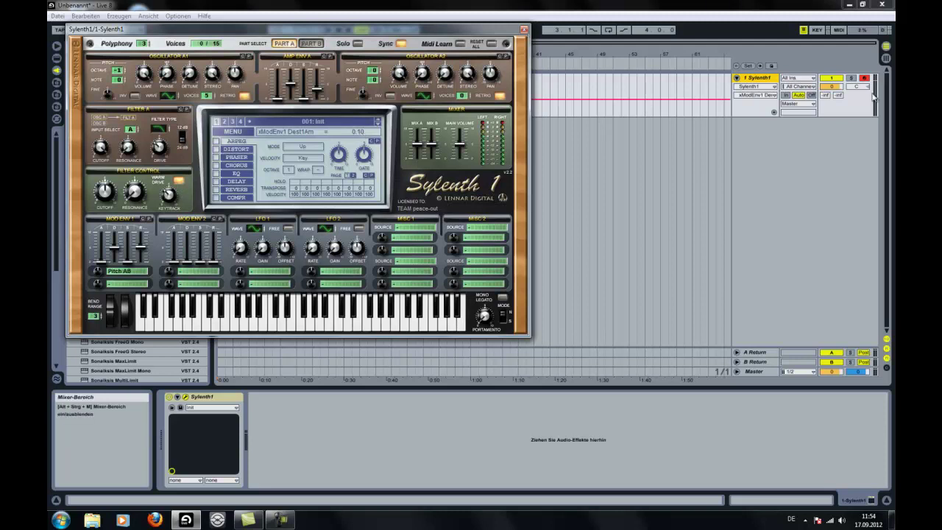
- Set Amp Env A's release to 4.64 and attack to 2.53, audition notes on Sylenth1's keyboard, and close the plug-in window
{"action": "left_click_drag", "start_coordinate": [465, 29], "coordinate": [741, 217]}
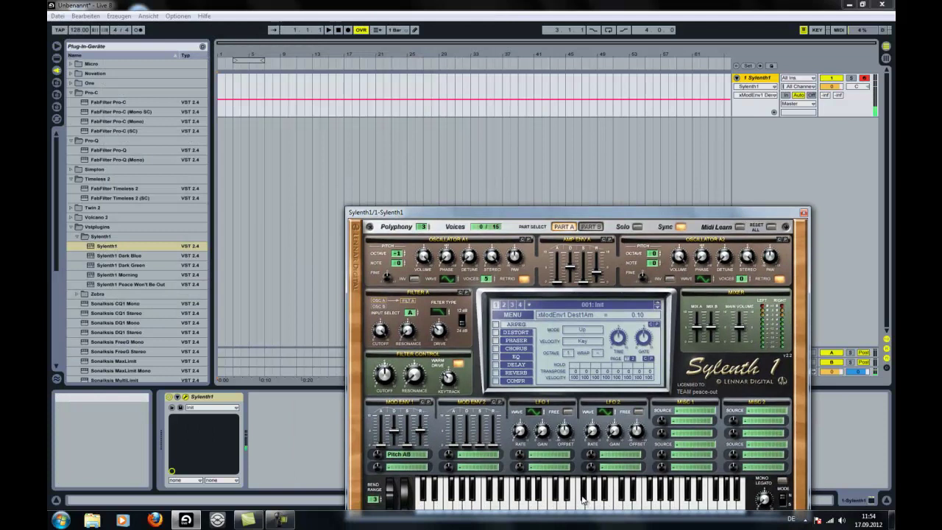
{"action": "left_click_drag", "start_coordinate": [523, 213], "coordinate": [500, 152]}
{"action": "left_click_drag", "start_coordinate": [574, 214], "coordinate": [577, 201]}
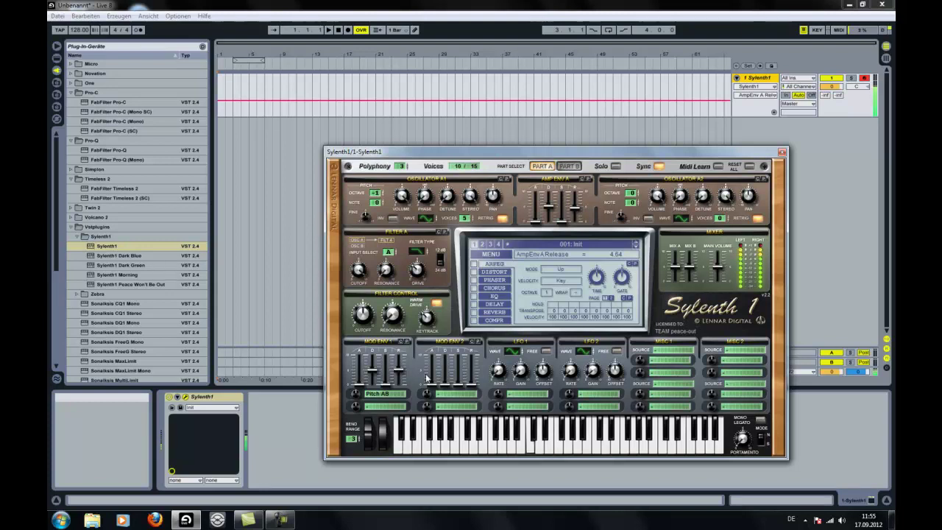
{"action": "left_click_drag", "start_coordinate": [538, 220], "coordinate": [538, 198]}
{"action": "left_click", "coordinate": [424, 454]}
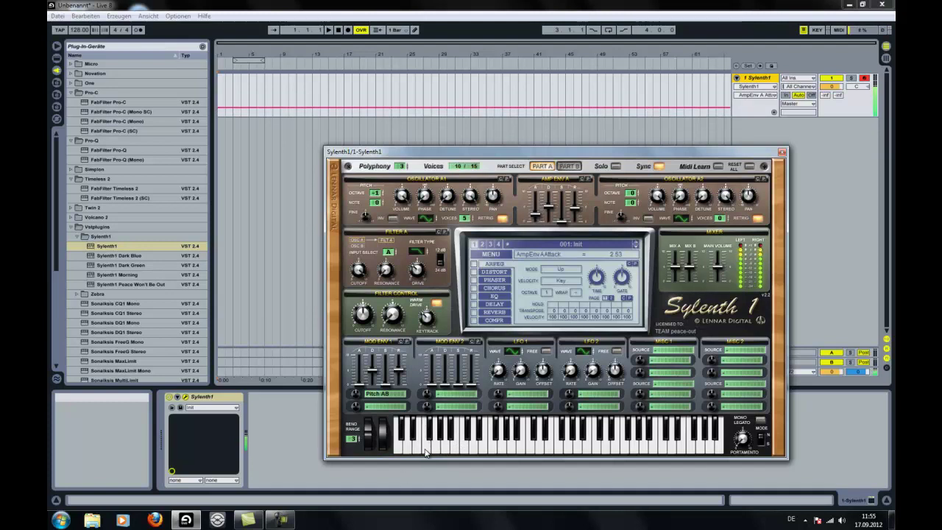
{"action": "left_click", "coordinate": [419, 451]}
{"action": "left_click", "coordinate": [464, 452]}
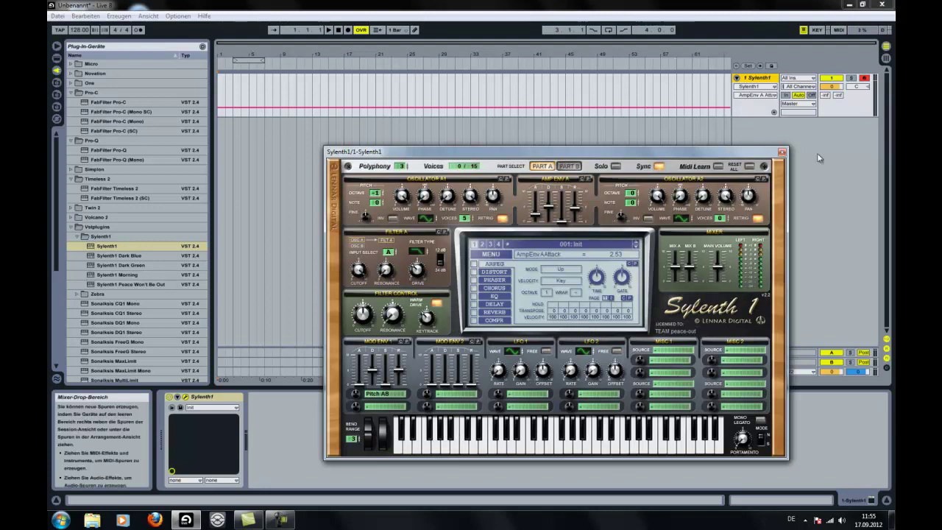
{"action": "left_click", "coordinate": [782, 155]}
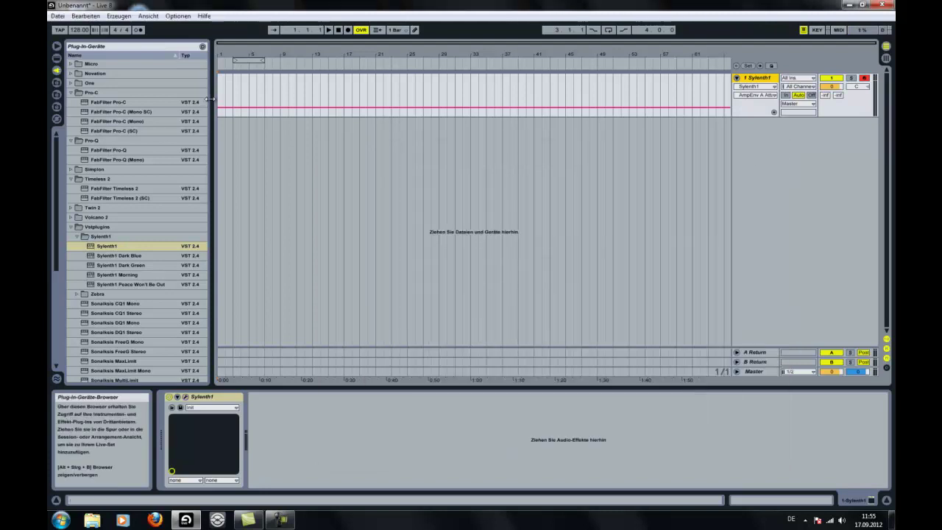
- Create an empty four-bar MIDI clip at the start of the Sylenth1 track and show its note editor
{"action": "left_click_drag", "start_coordinate": [221, 94], "coordinate": [257, 103]}
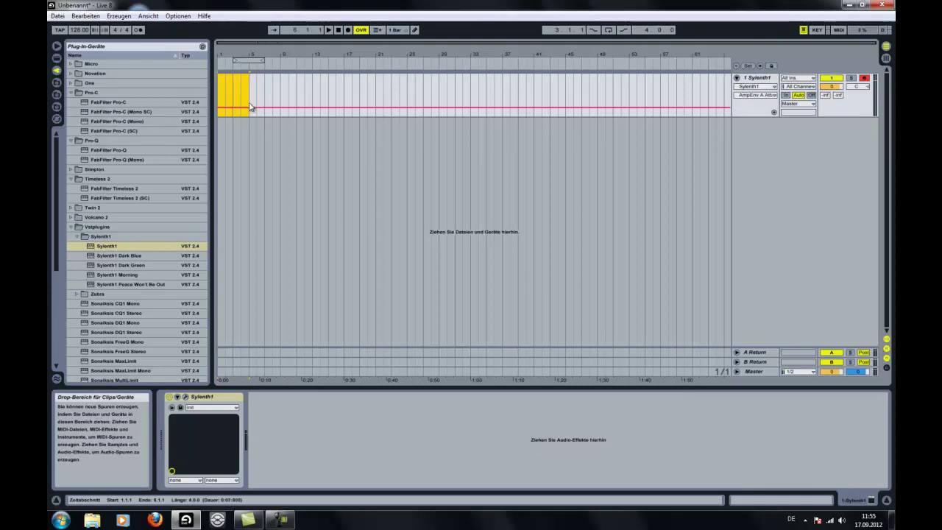
{"action": "key", "text": "ctrl+shift+m"}
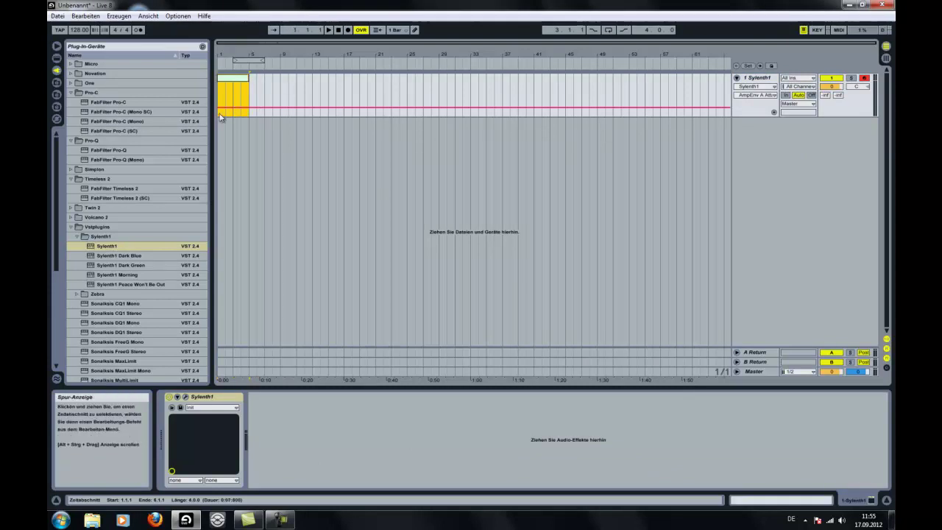
{"action": "key", "text": "shift+Tab"}
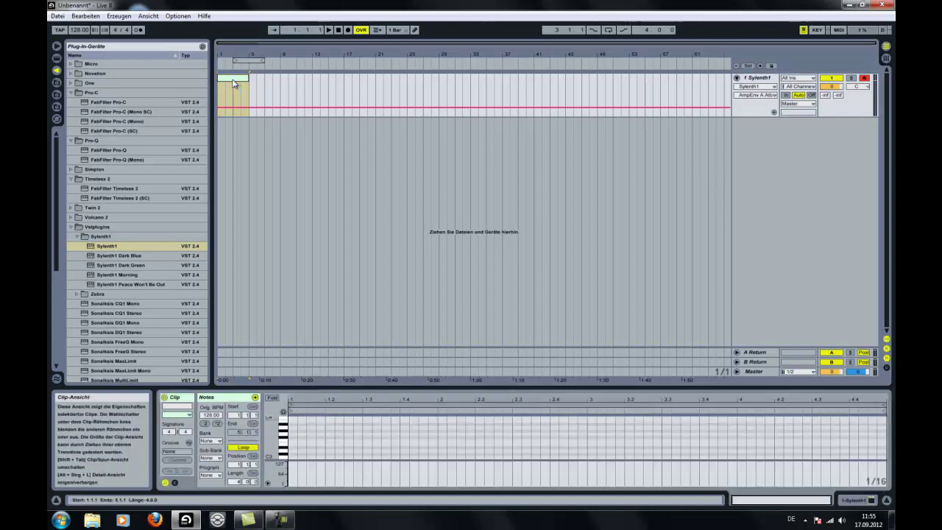
- Turn on note preview, audition F1, and add a one-beat F1 note starting at 1.1.3 in the MIDI clip
{"action": "scroll", "coordinate": [332, 433], "scroll_direction": "down", "scroll_amount": 5}
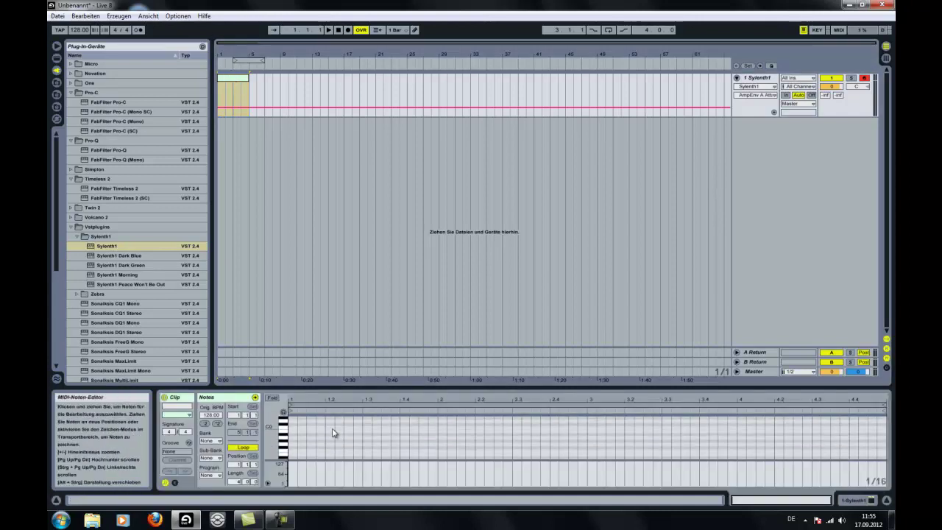
{"action": "left_click", "coordinate": [283, 412]}
{"action": "scroll", "coordinate": [309, 439], "scroll_direction": "up", "scroll_amount": 1}
{"action": "scroll", "coordinate": [287, 442], "scroll_direction": "up", "scroll_amount": 1}
{"action": "scroll", "coordinate": [288, 447], "scroll_direction": "down", "scroll_amount": 1}
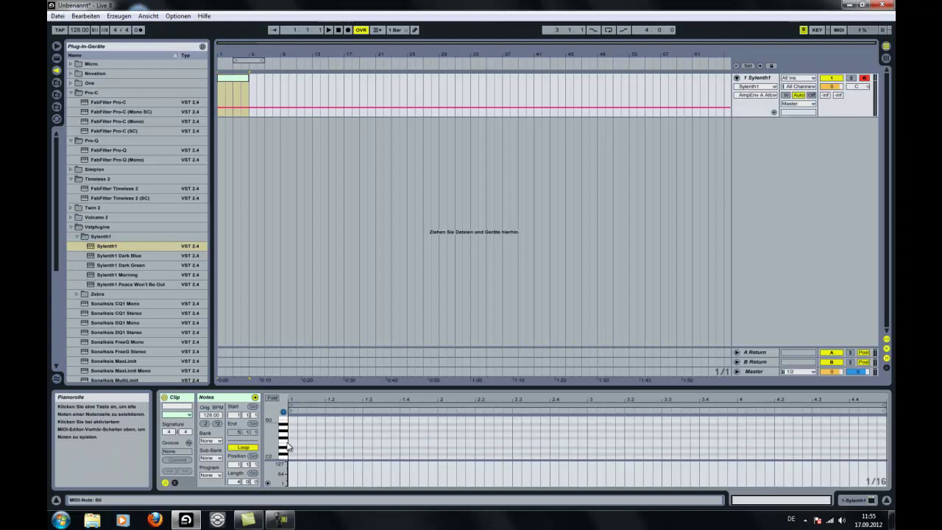
{"action": "scroll", "coordinate": [286, 441], "scroll_direction": "up", "scroll_amount": 1}
{"action": "left_click", "coordinate": [283, 421]}
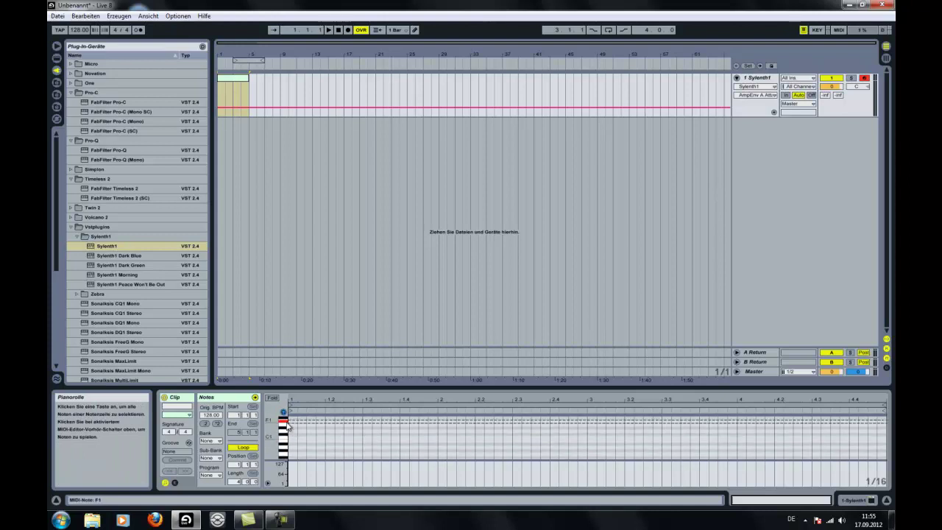
{"action": "left_click", "coordinate": [284, 421]}
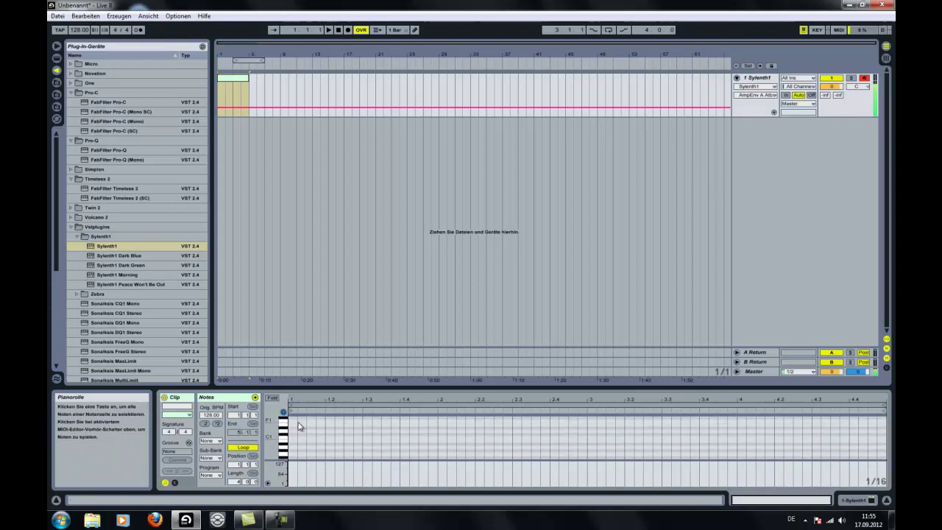
{"action": "double_click", "coordinate": [310, 419]}
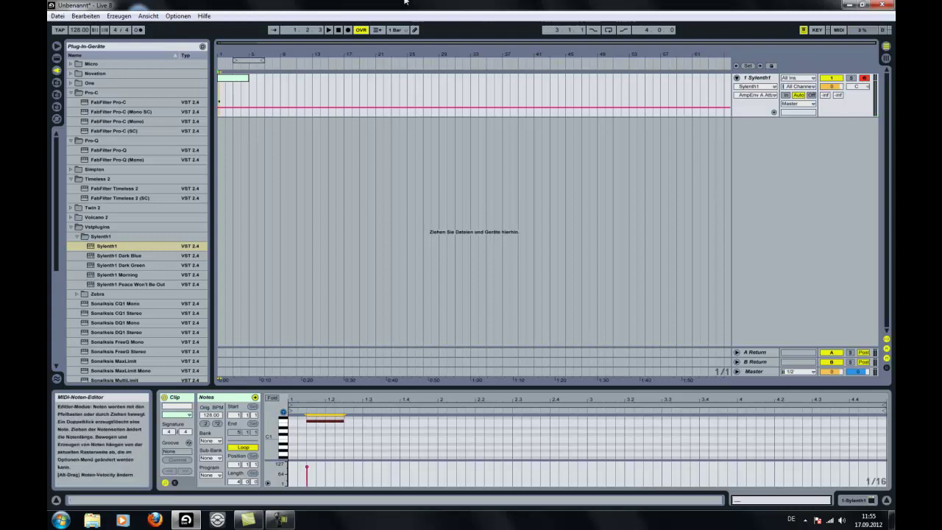
- Add an audio track below Sylenth1 and unfold and enlarge it until its input routing options show
{"action": "right_click", "coordinate": [855, 212]}
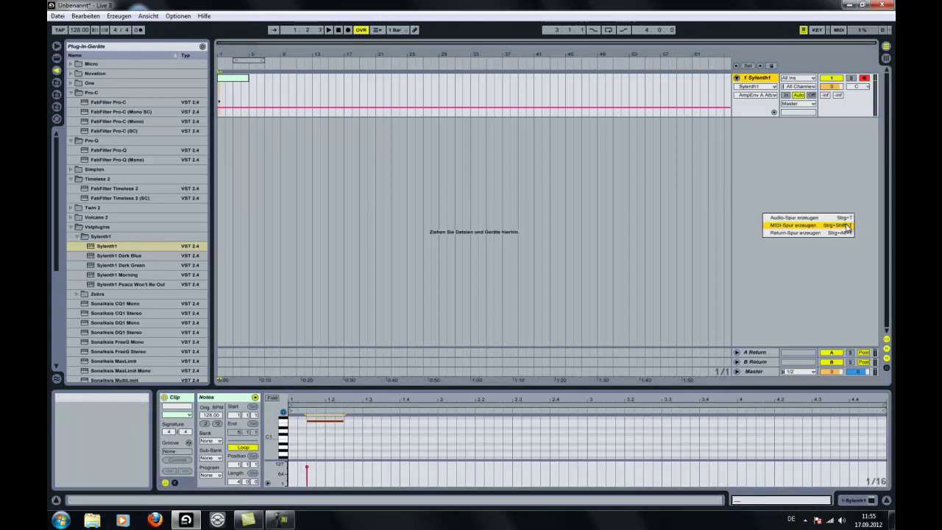
{"action": "left_click", "coordinate": [836, 218]}
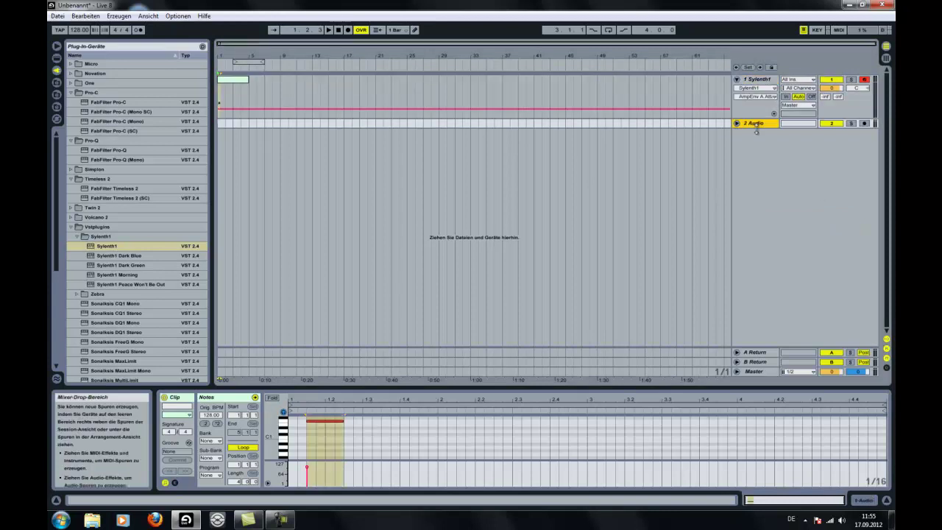
{"action": "left_click", "coordinate": [738, 123]}
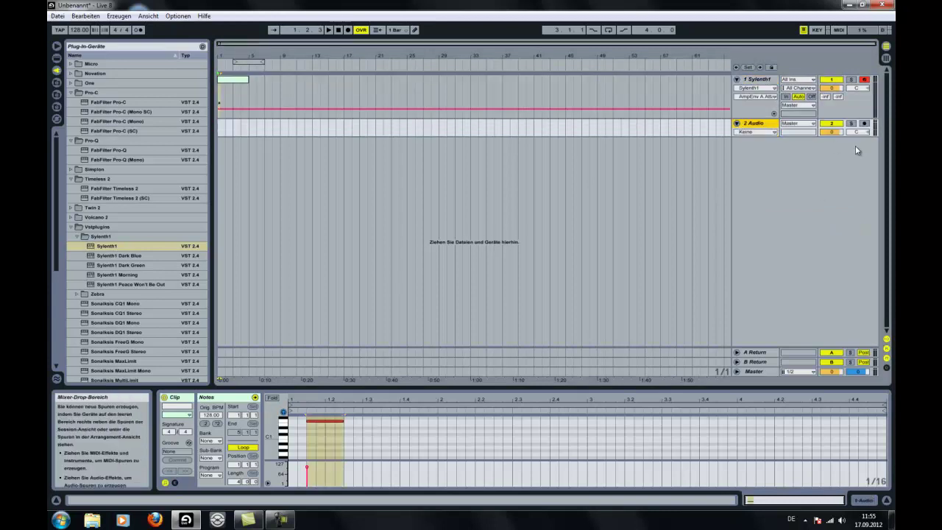
{"action": "left_click", "coordinate": [807, 124]}
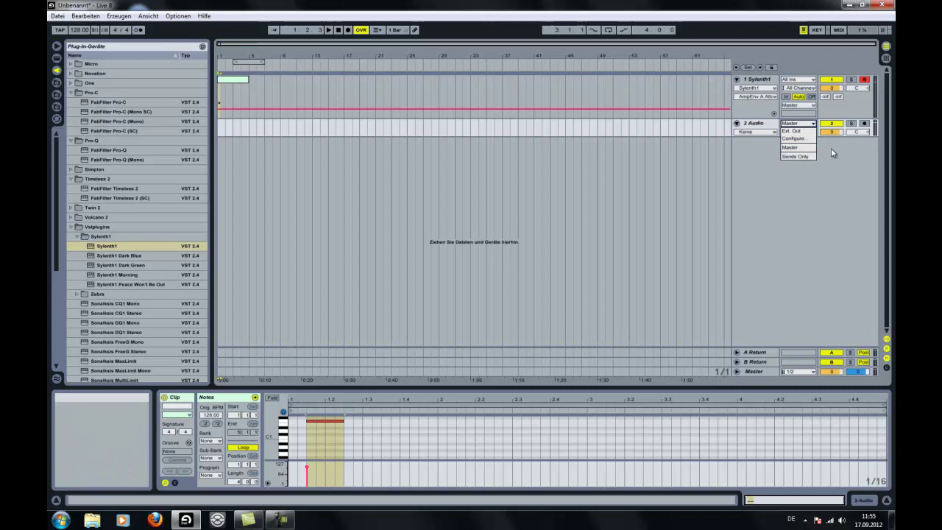
{"action": "left_click", "coordinate": [831, 148]}
{"action": "left_click_drag", "start_coordinate": [773, 136], "coordinate": [774, 158]}
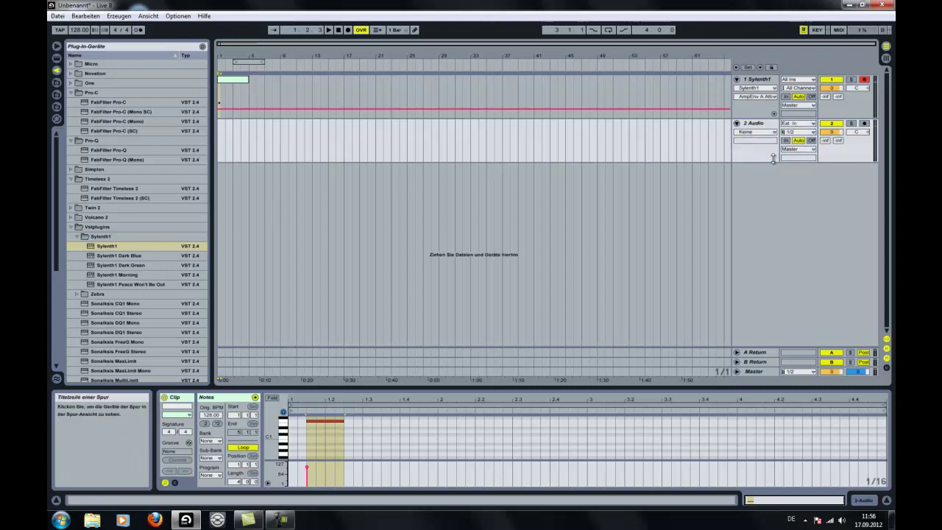
- Set the audio track's input to Resampling and arm the track for recording
{"action": "left_click", "coordinate": [810, 148]}
{"action": "left_click", "coordinate": [813, 125]}
{"action": "left_click", "coordinate": [813, 123]}
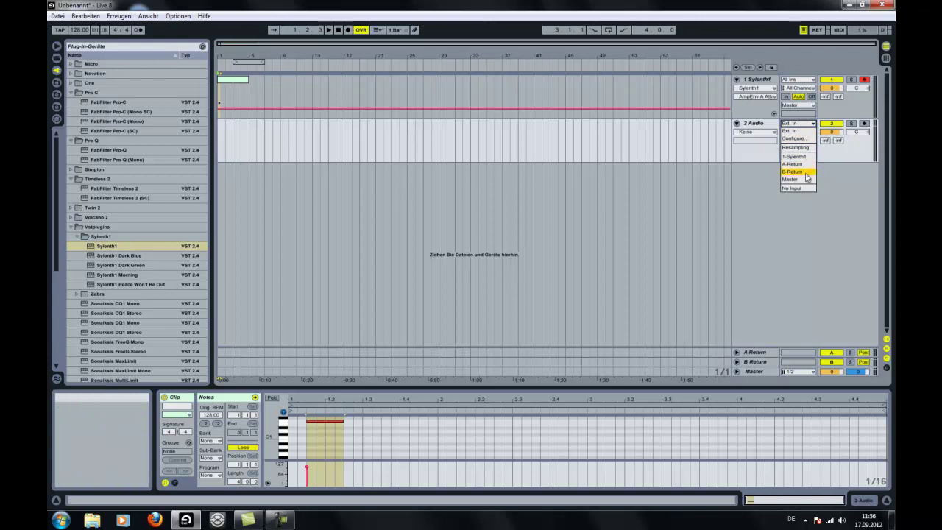
{"action": "left_click", "coordinate": [799, 147]}
{"action": "left_click", "coordinate": [866, 124]}
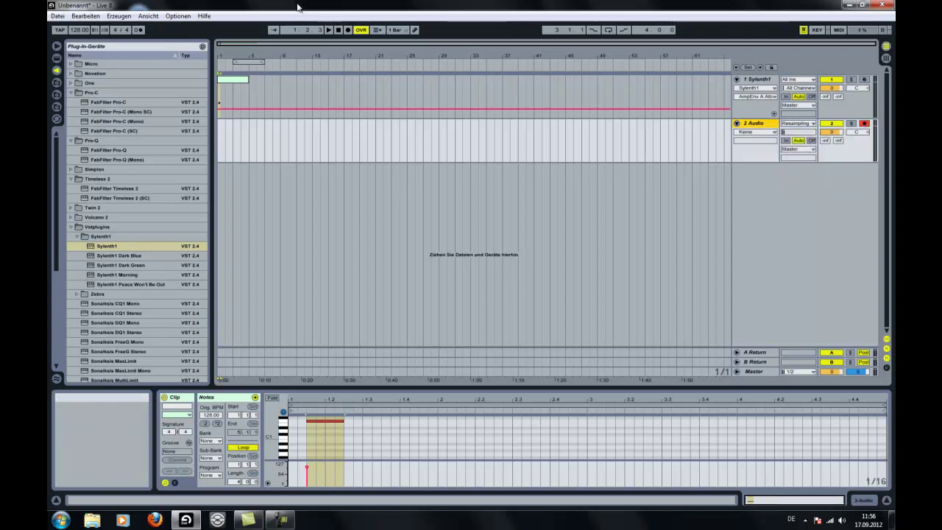
- Record the Sylenth1 note onto the audio track from the start for about two bars, and stop the transport
{"action": "left_click", "coordinate": [340, 30]}
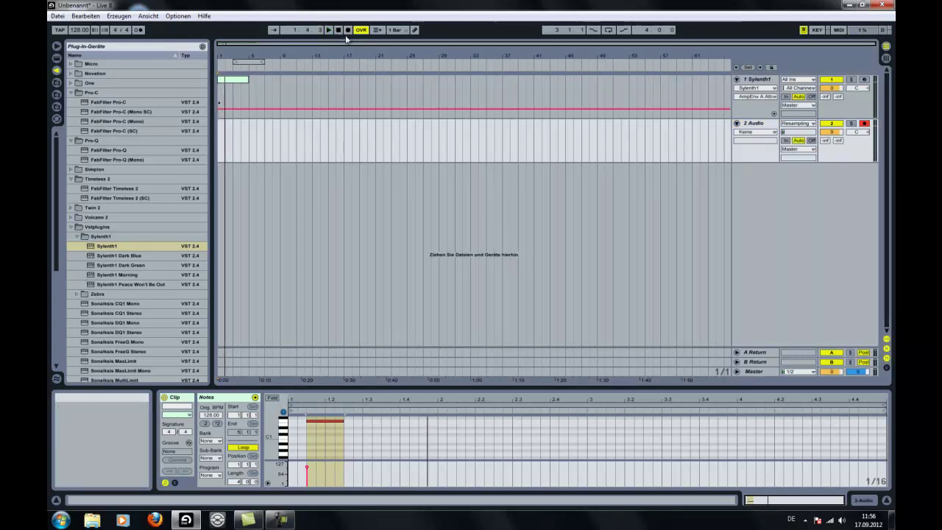
{"action": "left_click", "coordinate": [331, 31]}
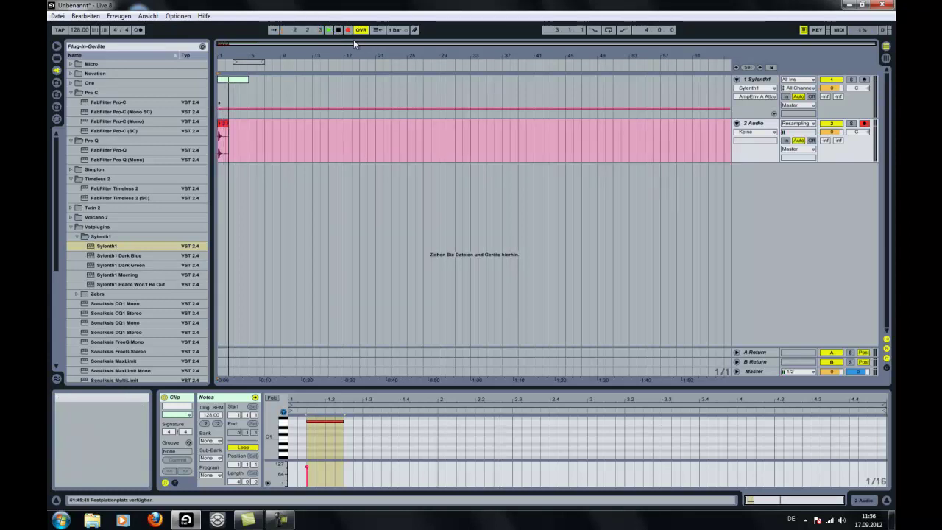
{"action": "left_click", "coordinate": [338, 30]}
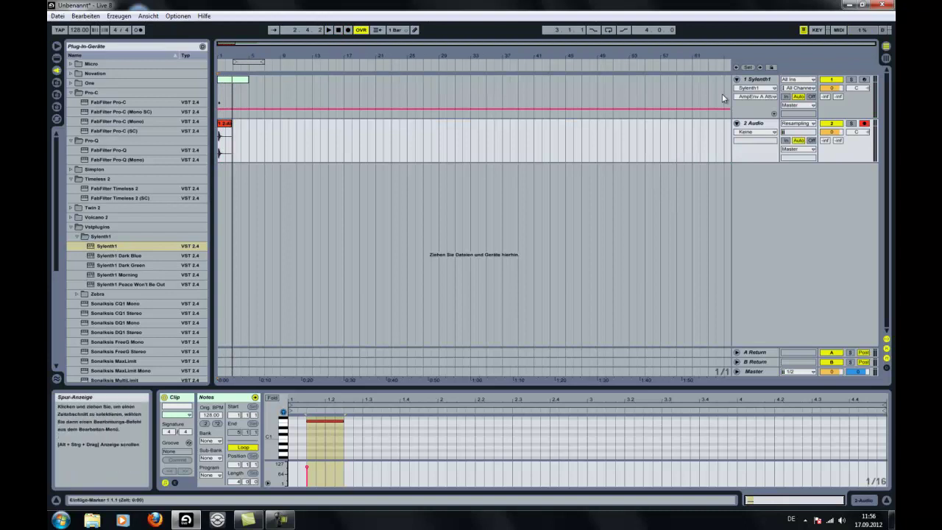
- Mute the Sylenth1 track and loop the first bar of the recorded audio clip
{"action": "right_click", "coordinate": [758, 81]}
{"action": "left_click", "coordinate": [839, 255]}
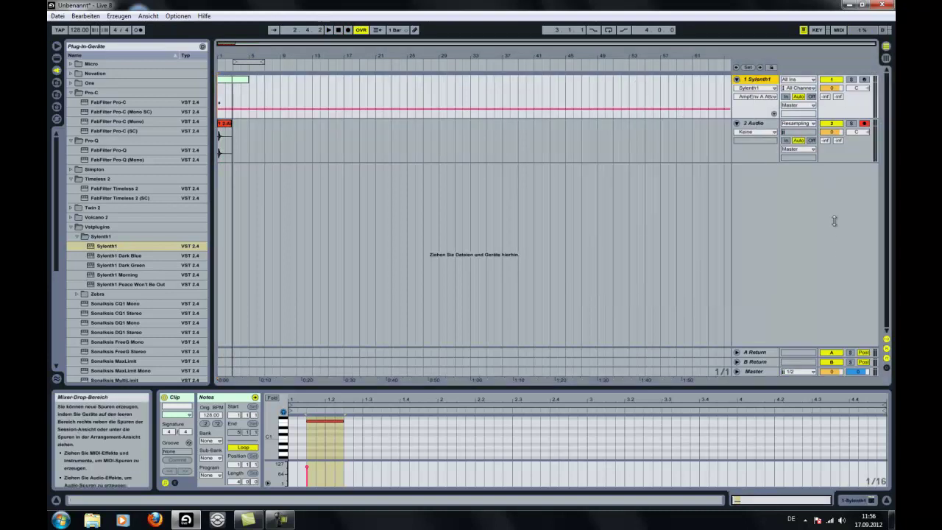
{"action": "left_click", "coordinate": [832, 79]}
{"action": "mouse_move", "coordinate": [233, 56]}
{"action": "left_mouse_down"}
{"action": "mouse_move", "coordinate": [220, 42]}
{"action": "mouse_move", "coordinate": [229, 40]}
{"action": "left_mouse_up"}
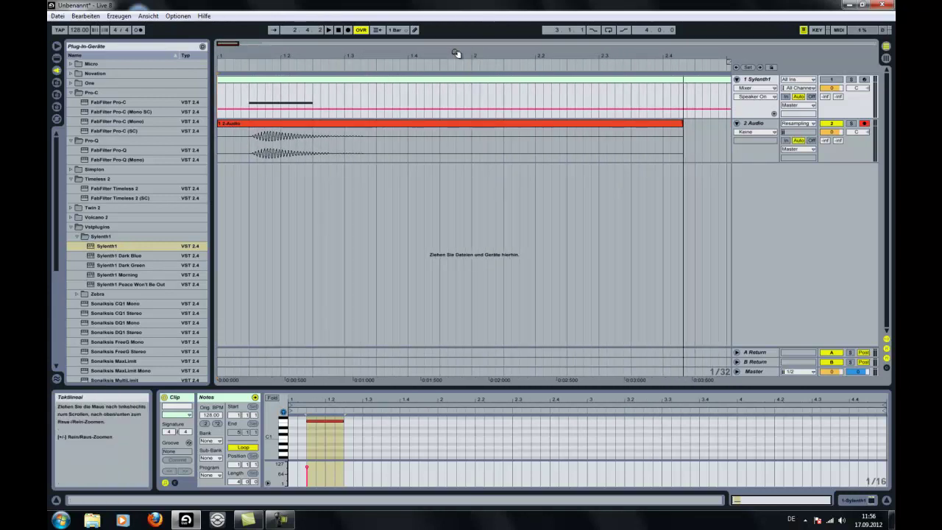
{"action": "left_click_drag", "start_coordinate": [224, 159], "coordinate": [473, 151]}
{"action": "key", "text": "ctrl+l"}
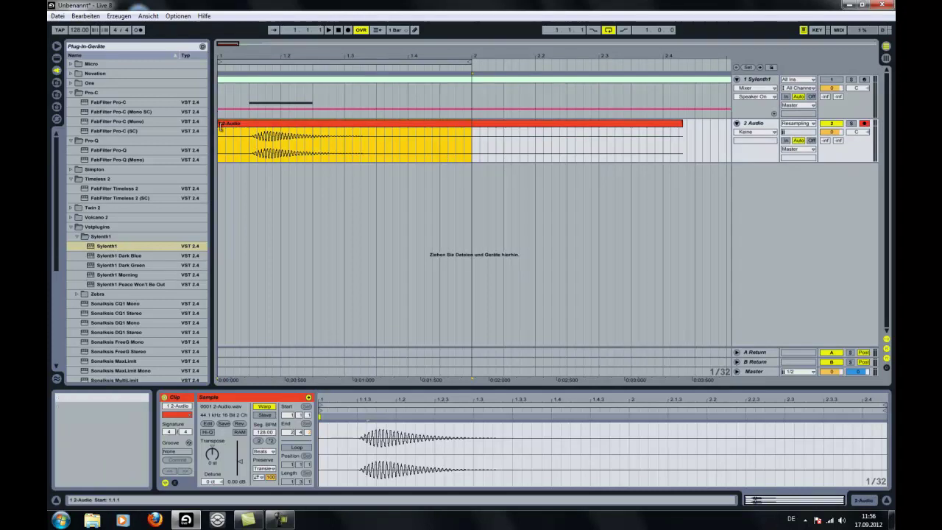
- Place a copy of the recorded clip after bar 2, trim the first clip's silent start to begin at bar 1, and play the loop
{"action": "left_click_drag", "start_coordinate": [218, 128], "coordinate": [537, 126]}
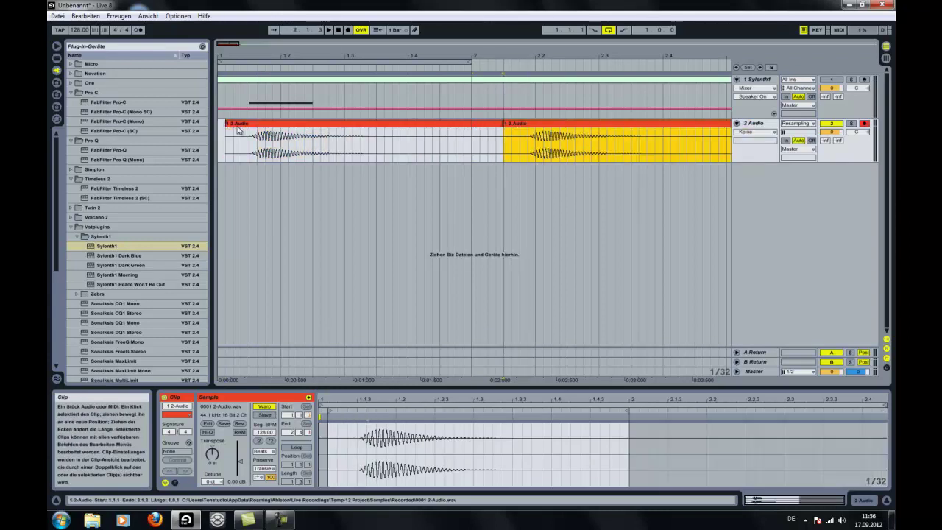
{"action": "left_click_drag", "start_coordinate": [226, 124], "coordinate": [267, 127]}
{"action": "key", "text": "space"}
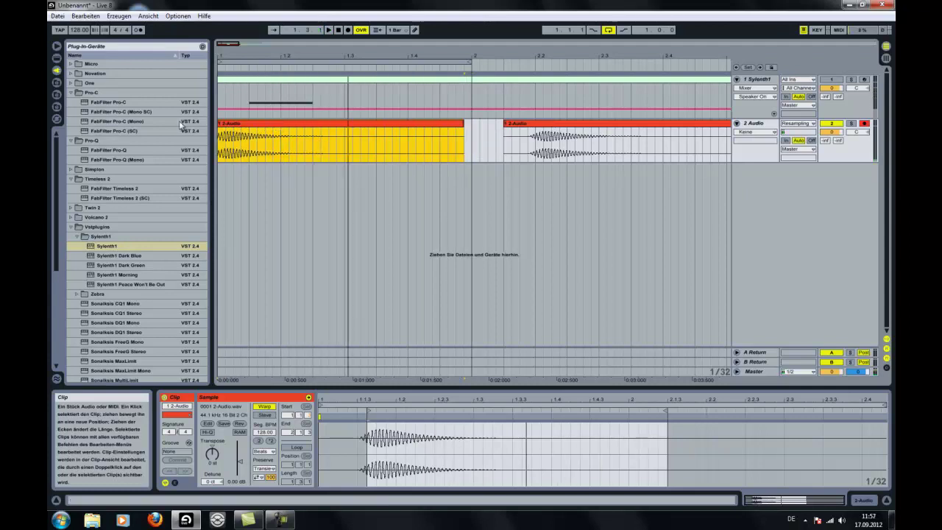
- Insert a new audio track and move it above the resampled audio track
{"action": "right_click", "coordinate": [749, 126]}
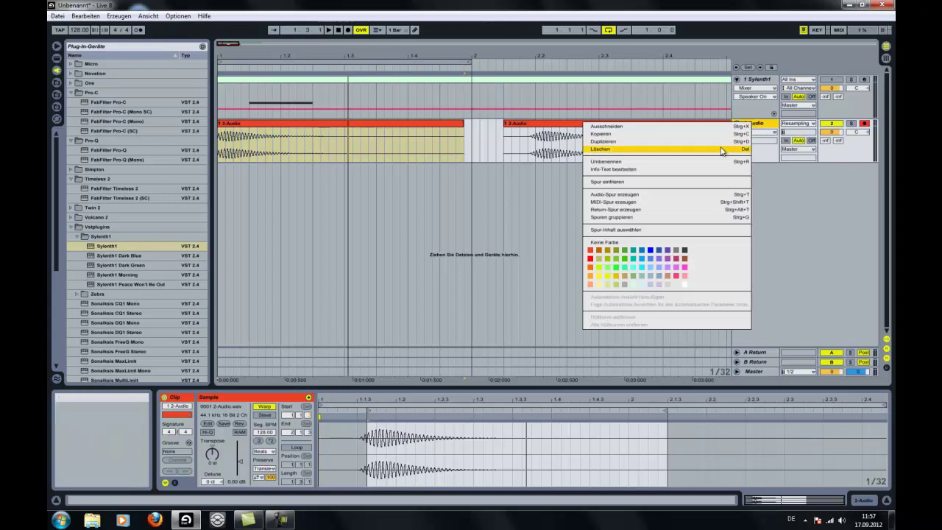
{"action": "left_click", "coordinate": [697, 195]}
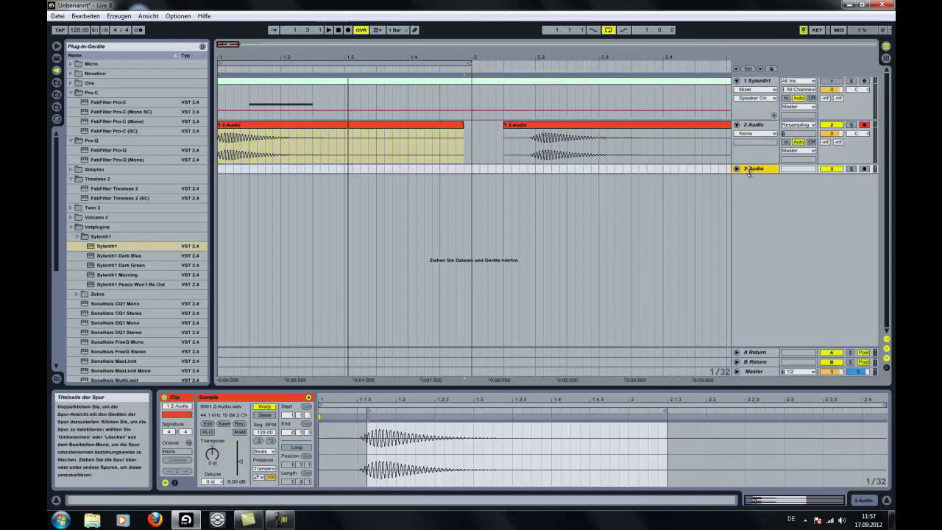
{"action": "left_click_drag", "start_coordinate": [749, 168], "coordinate": [747, 129]}
- Browse the sample folders to the kicks folder inside the Minimal Techno drum hits
{"action": "left_click", "coordinate": [56, 107]}
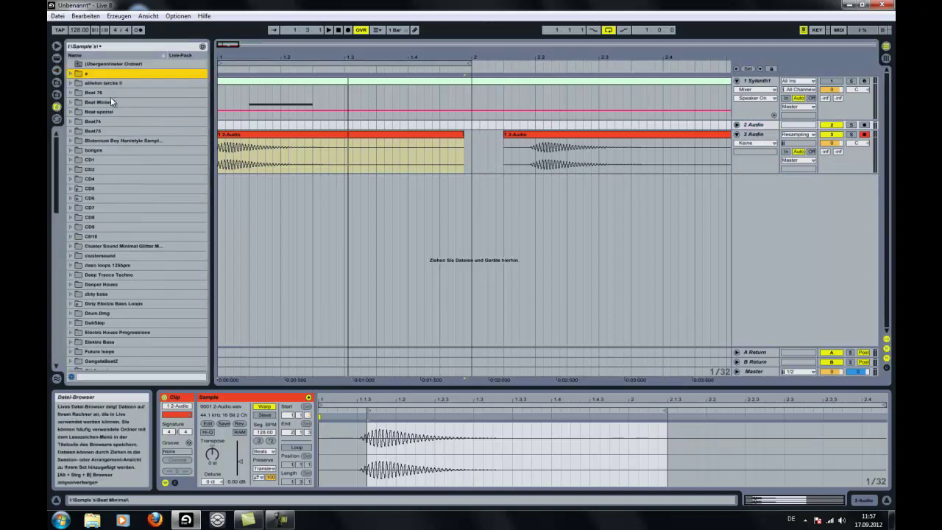
{"action": "scroll", "coordinate": [138, 219], "scroll_direction": "down", "scroll_amount": 10}
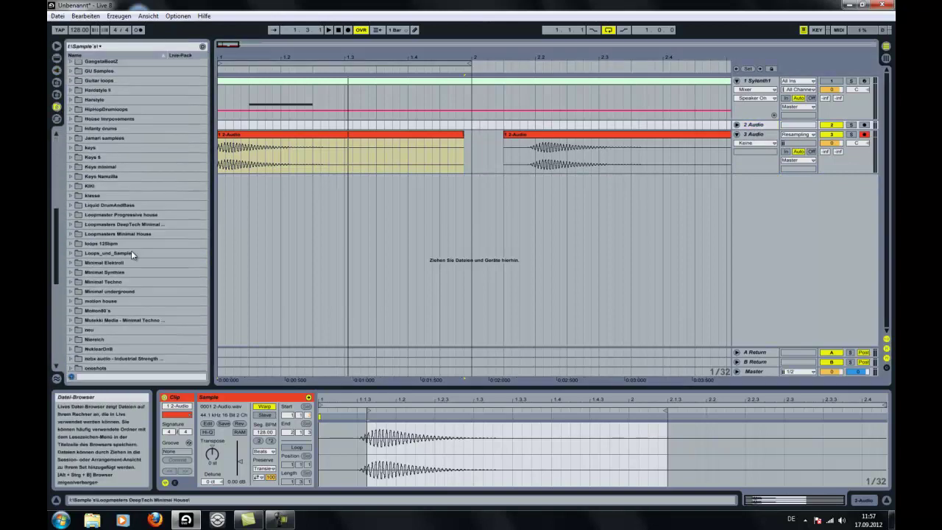
{"action": "double_click", "coordinate": [127, 254]}
{"action": "double_click", "coordinate": [104, 111]}
{"action": "double_click", "coordinate": [116, 92]}
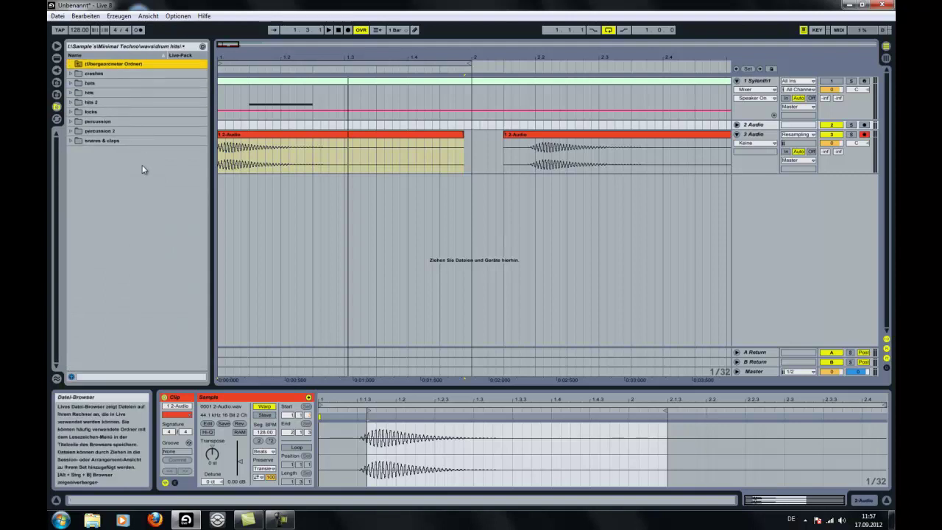
{"action": "double_click", "coordinate": [121, 111]}
- Audition the kick samples and place mt_bd_highfive.wav at bar 1 on the new audio track
{"action": "left_click", "coordinate": [133, 256]}
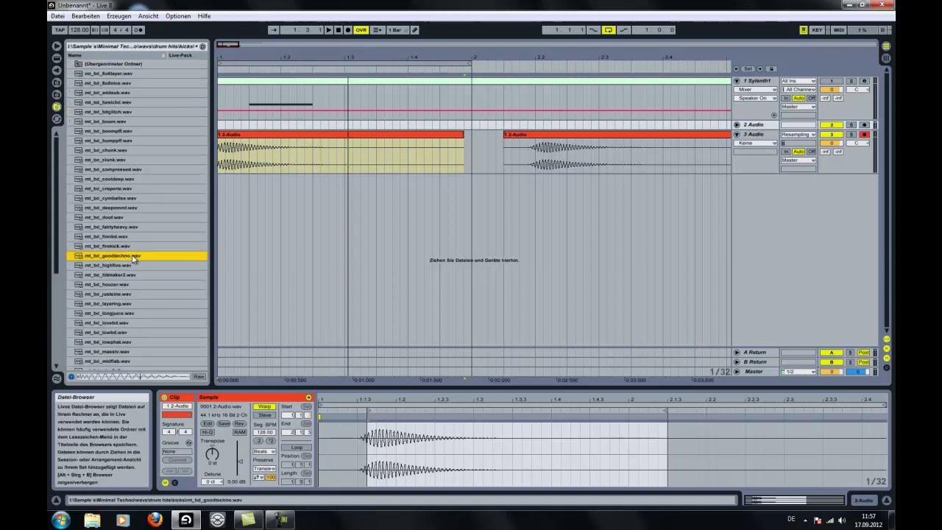
{"action": "left_click", "coordinate": [137, 265]}
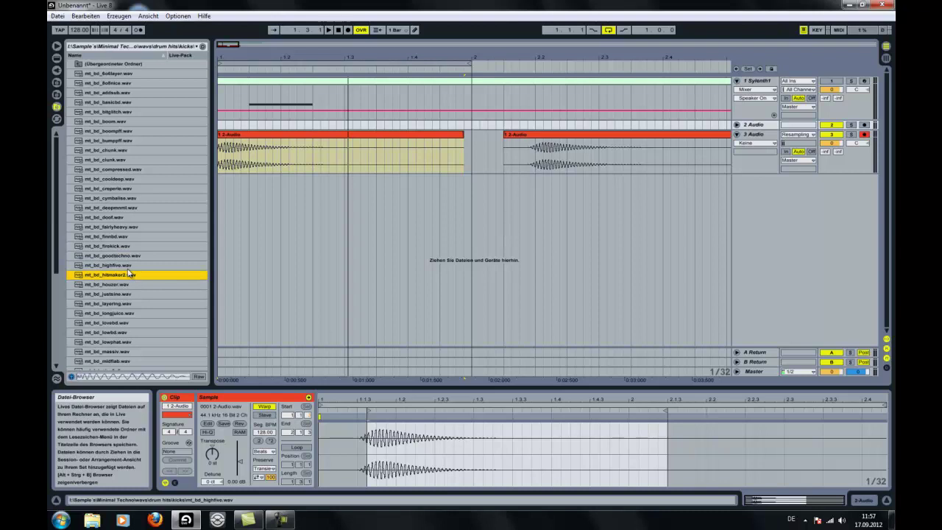
{"action": "left_click_drag", "start_coordinate": [113, 271], "coordinate": [227, 126]}
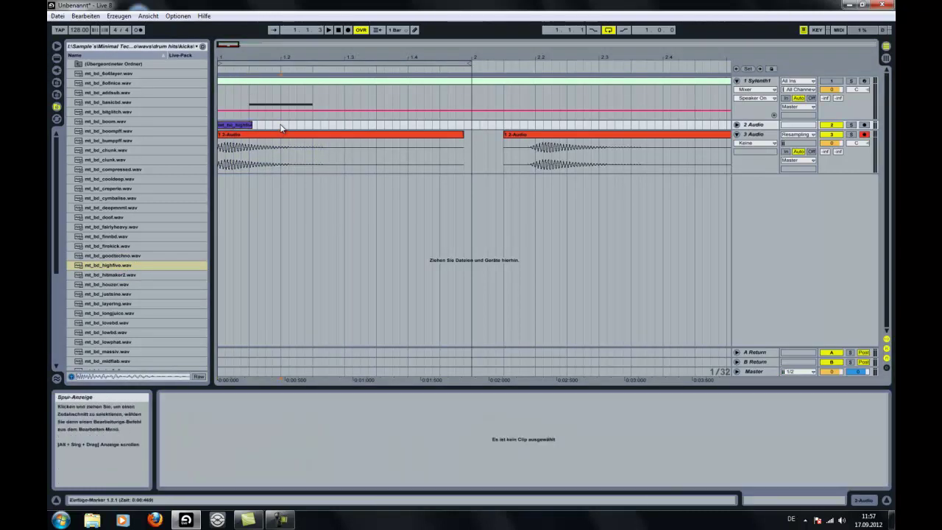
- Repeat the kick on every beat of bar 1 and shorten the arrangement loop to the first beat
{"action": "key", "text": "ctrl+d"}
{"action": "key", "text": "ctrl+d"}
{"action": "key", "text": "ctrl+d"}
{"action": "key", "text": "space"}
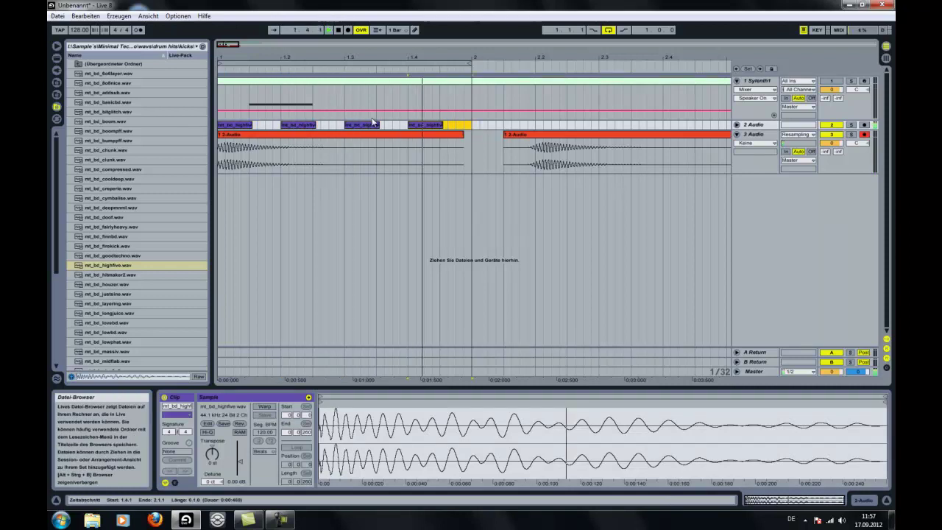
{"action": "left_click_drag", "start_coordinate": [235, 45], "coordinate": [233, 44]}
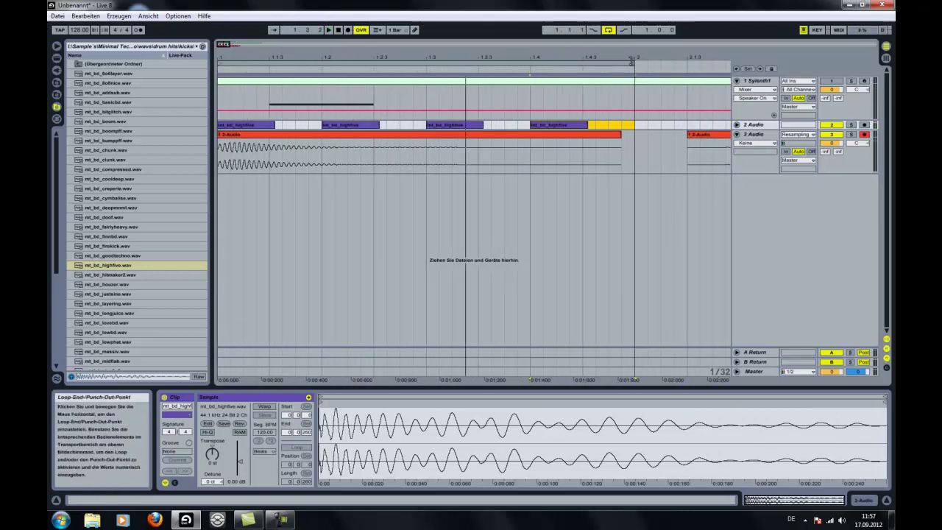
{"action": "left_click_drag", "start_coordinate": [633, 60], "coordinate": [321, 64]}
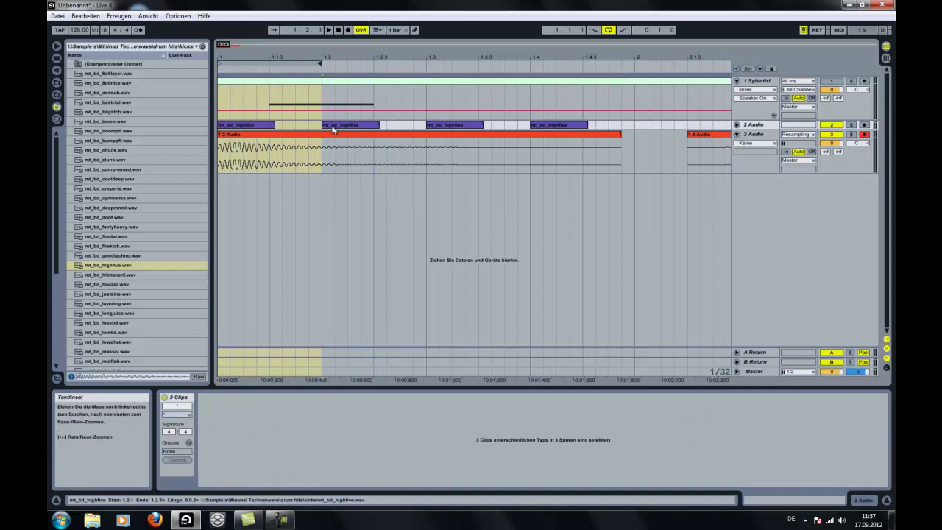
- Trim slightly more off the beginning of the first recorded clip, keep it starting at bar 1, and play the loop
{"action": "left_click", "coordinate": [544, 137]}
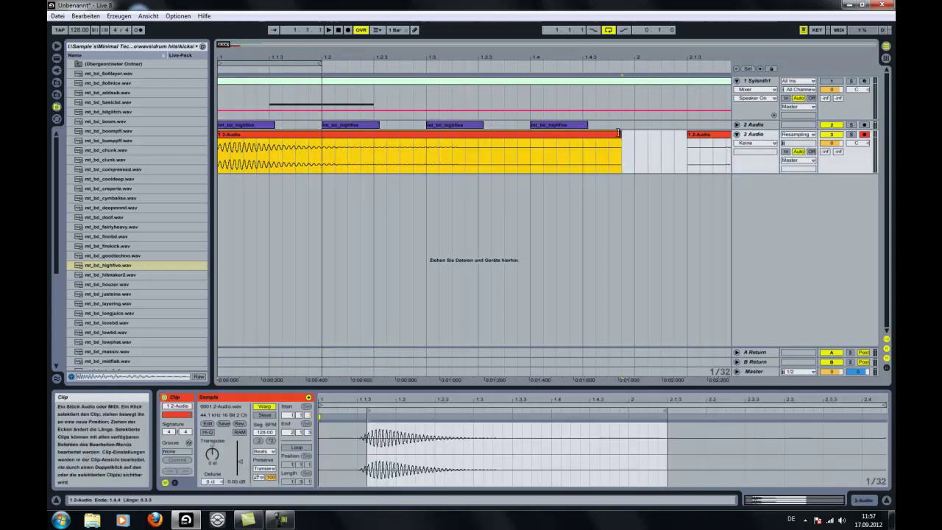
{"action": "left_click", "coordinate": [234, 135]}
{"action": "left_click_drag", "start_coordinate": [234, 136], "coordinate": [232, 136]}
{"action": "key", "text": "space"}
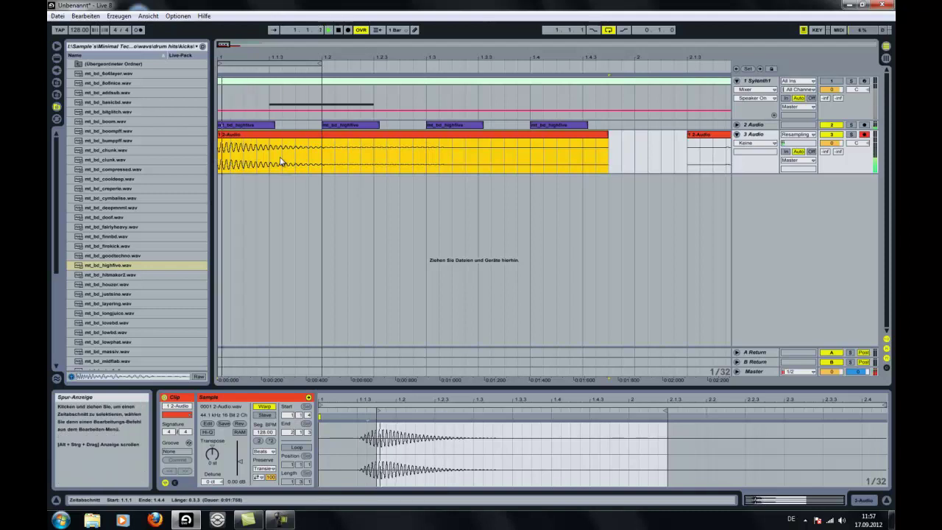
{"action": "key", "text": "space"}
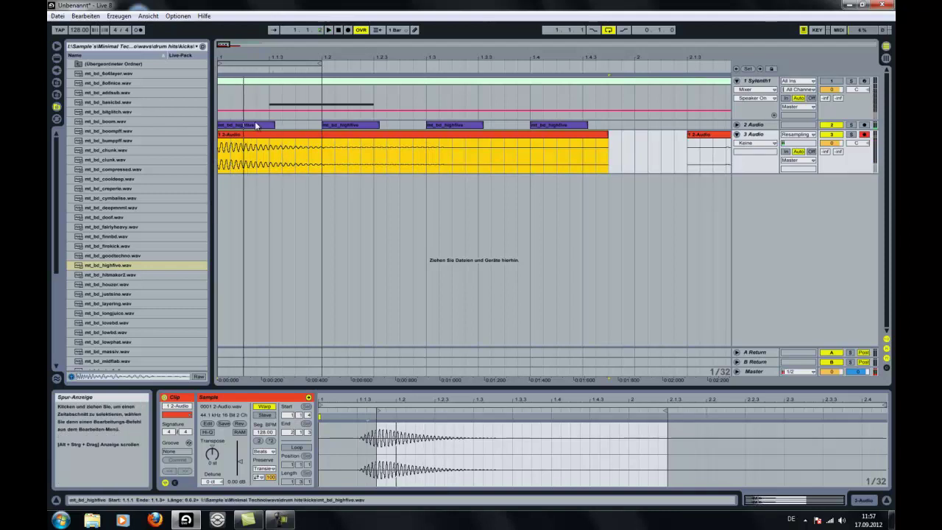
- Shorten the first recorded clip to half a beat, place a copy directly after it, and reverse the copy
{"action": "left_click_drag", "start_coordinate": [608, 144], "coordinate": [282, 143]}
{"action": "key", "text": "ctrl+d"}
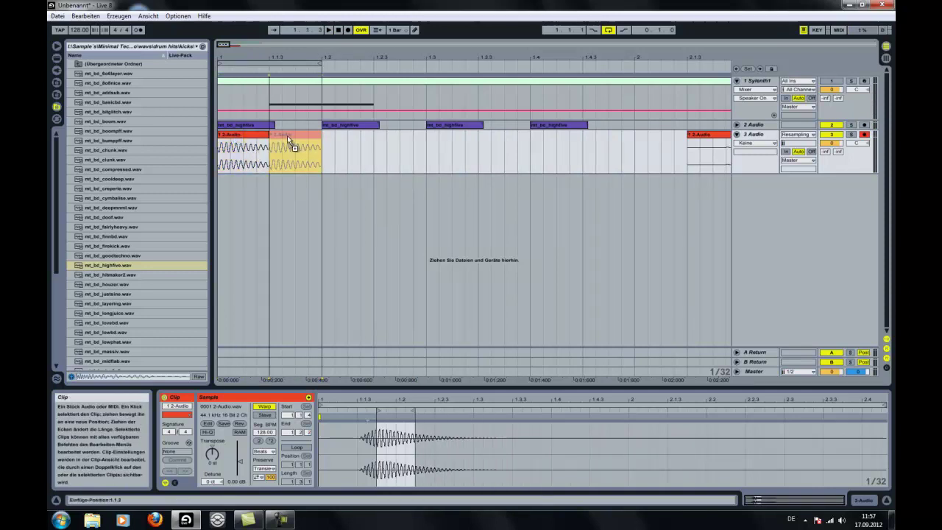
{"action": "left_click", "coordinate": [240, 424]}
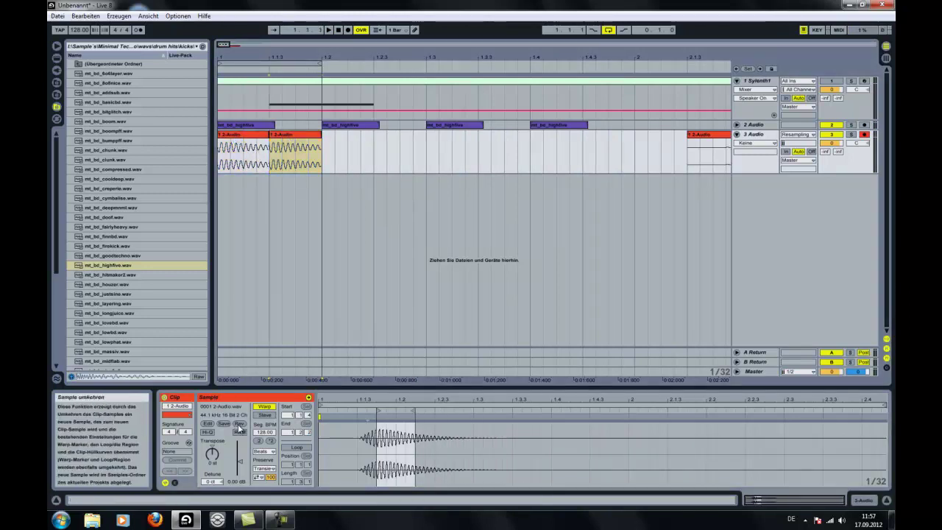
- Show the fades on the recorded track and crossfade the first clip into its reversed copy
{"action": "right_click", "coordinate": [438, 153]}
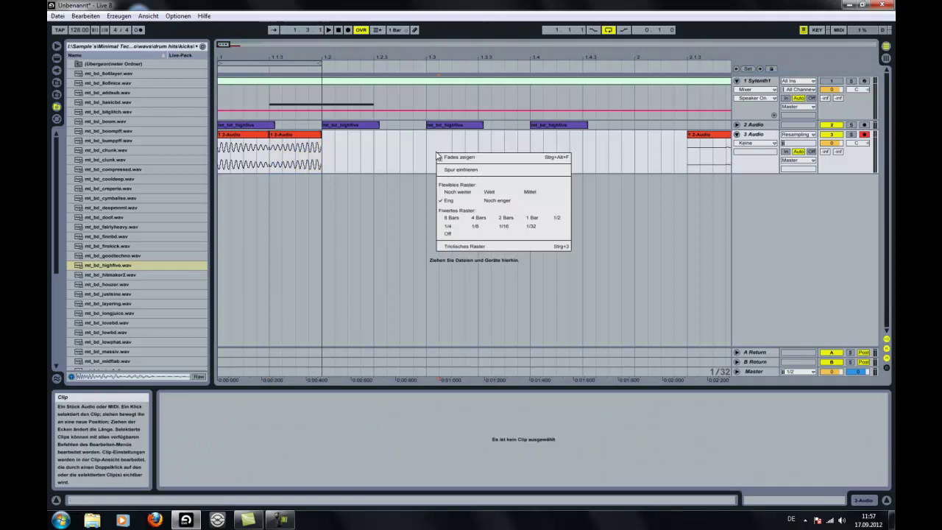
{"action": "left_click", "coordinate": [472, 166]}
{"action": "left_click_drag", "start_coordinate": [270, 141], "coordinate": [249, 147]}
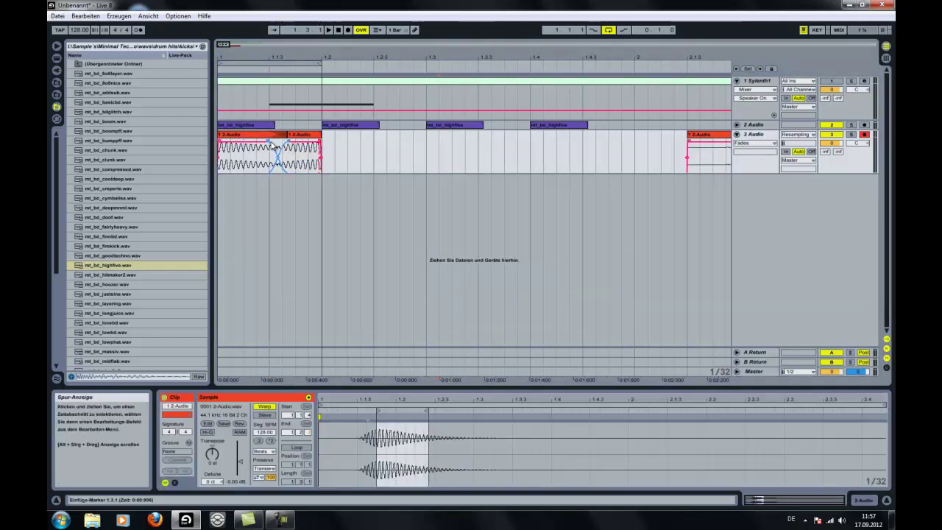
{"action": "left_click", "coordinate": [263, 147]}
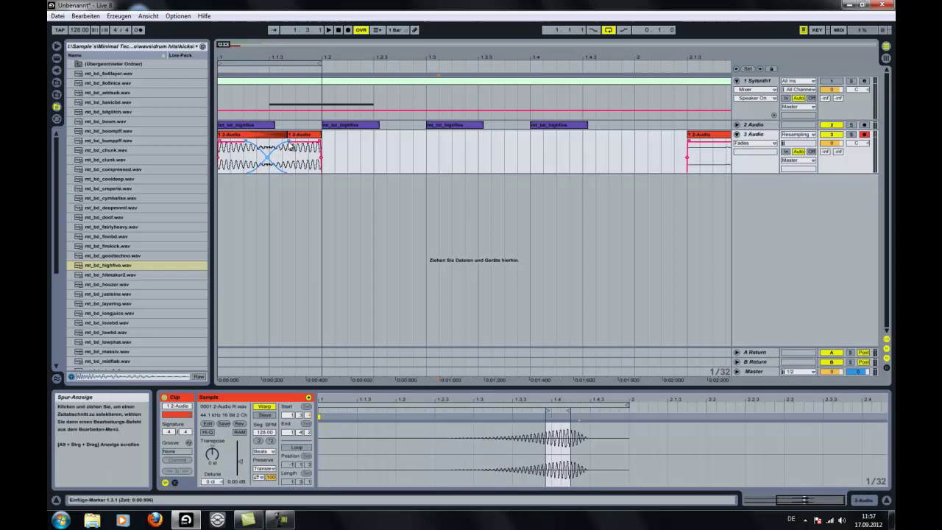
{"action": "left_click_drag", "start_coordinate": [288, 142], "coordinate": [283, 143]}
{"action": "left_click", "coordinate": [251, 146]}
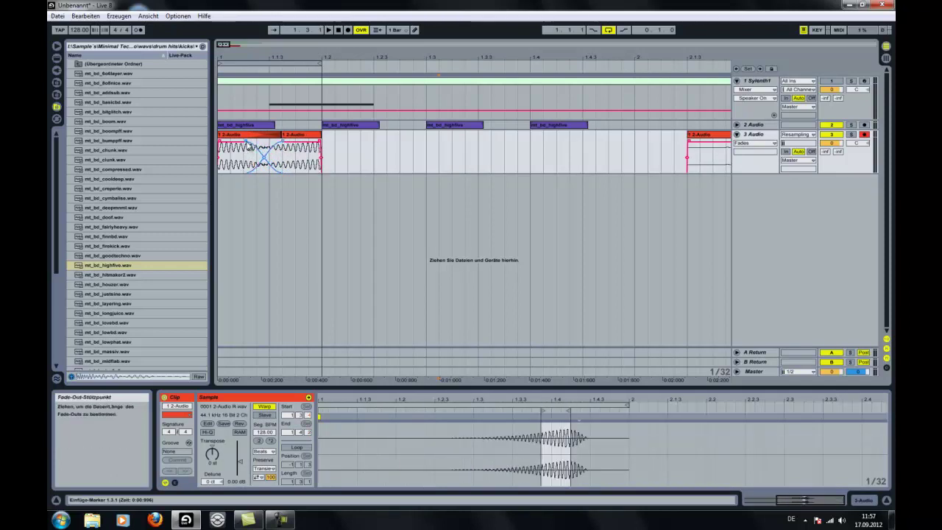
- Solo the recorded track and, while looping it, fade in the first clip's start and fade out the reversed clip's end
{"action": "left_click", "coordinate": [852, 135]}
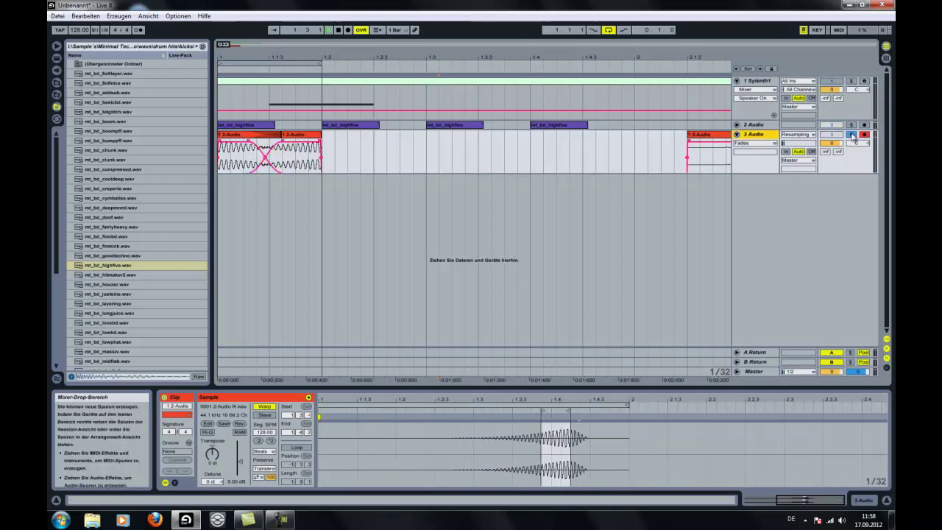
{"action": "key", "text": "space"}
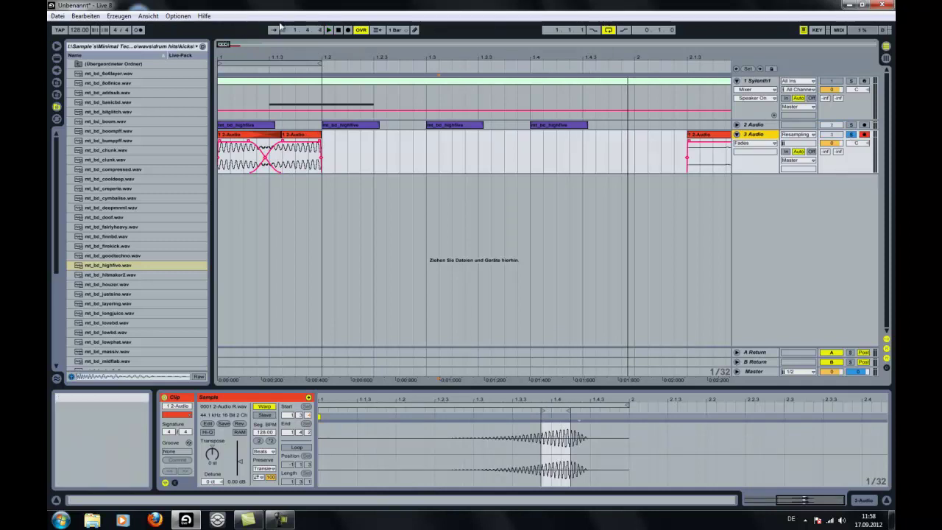
{"action": "left_click", "coordinate": [338, 31]}
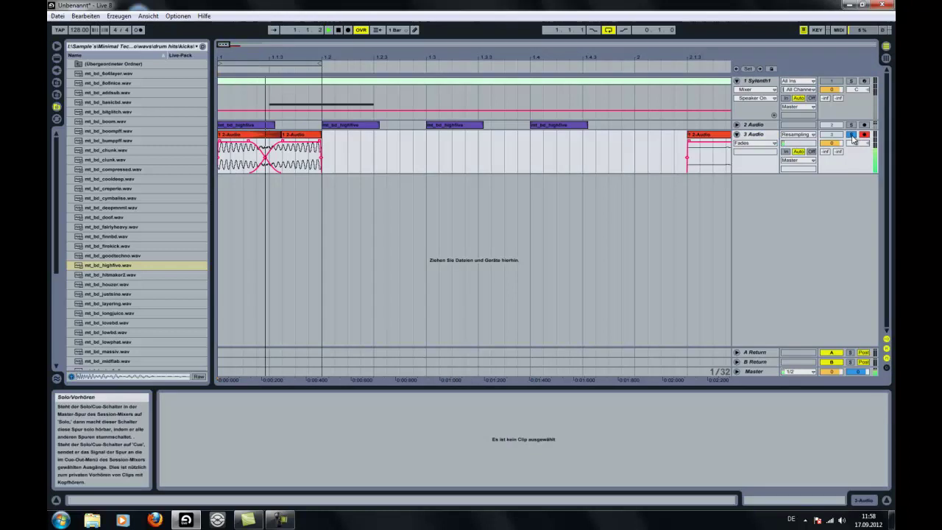
{"action": "left_click", "coordinate": [228, 146]}
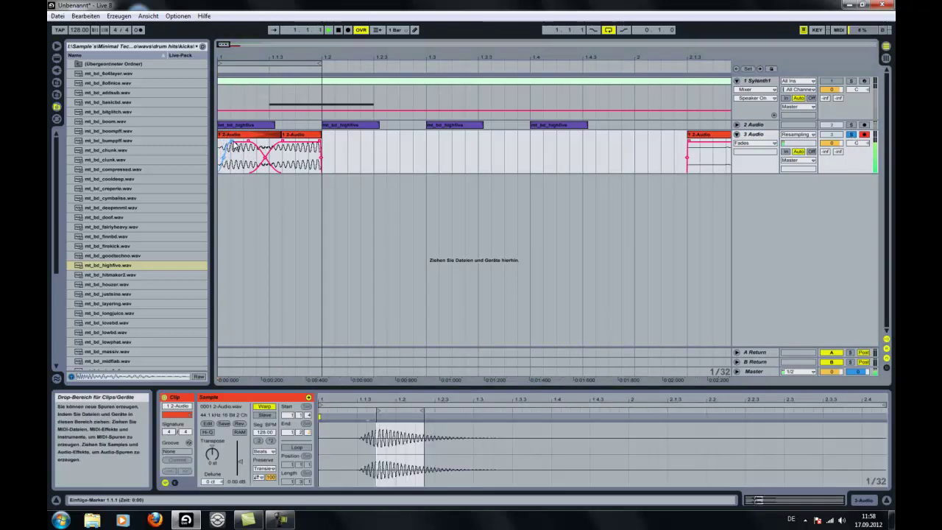
{"action": "left_click", "coordinate": [313, 145]}
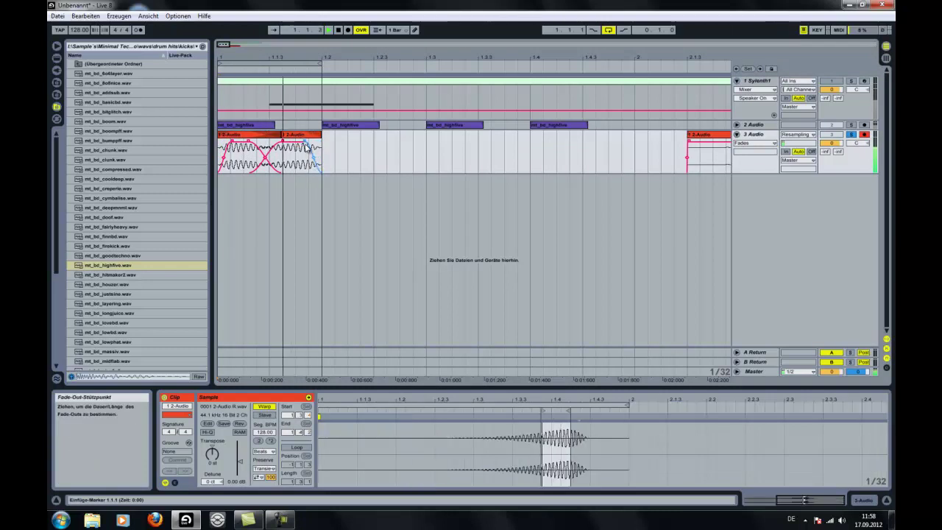
- Take the recorded track out of solo and list the plug-in devices in the browser
{"action": "left_click", "coordinate": [851, 135]}
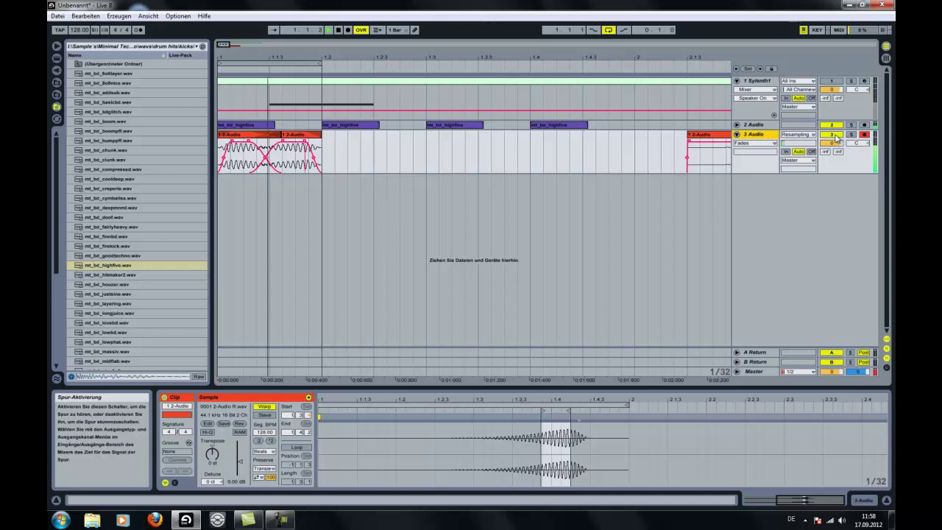
{"action": "left_click", "coordinate": [56, 59]}
{"action": "left_click", "coordinate": [55, 74]}
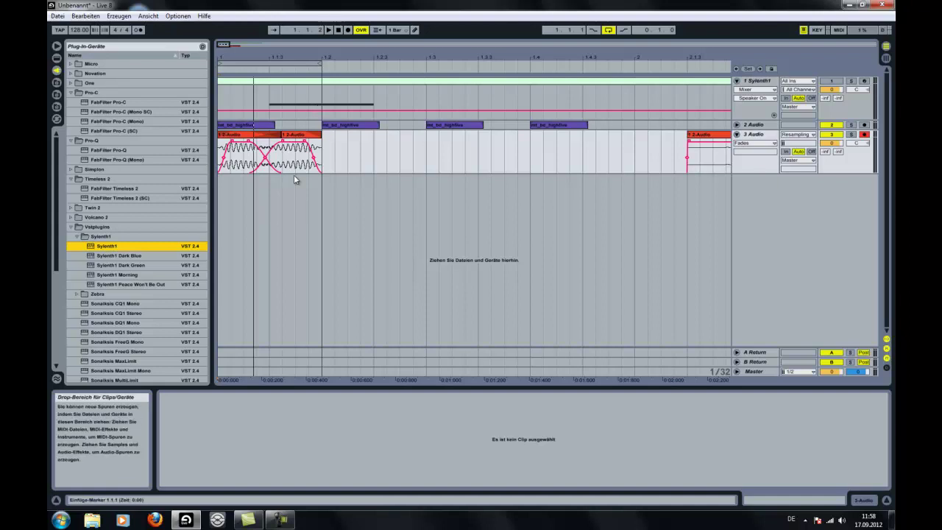
- Rename the recorded audio track Subbass and the track with the kick samples Kick
{"action": "right_click", "coordinate": [773, 134]}
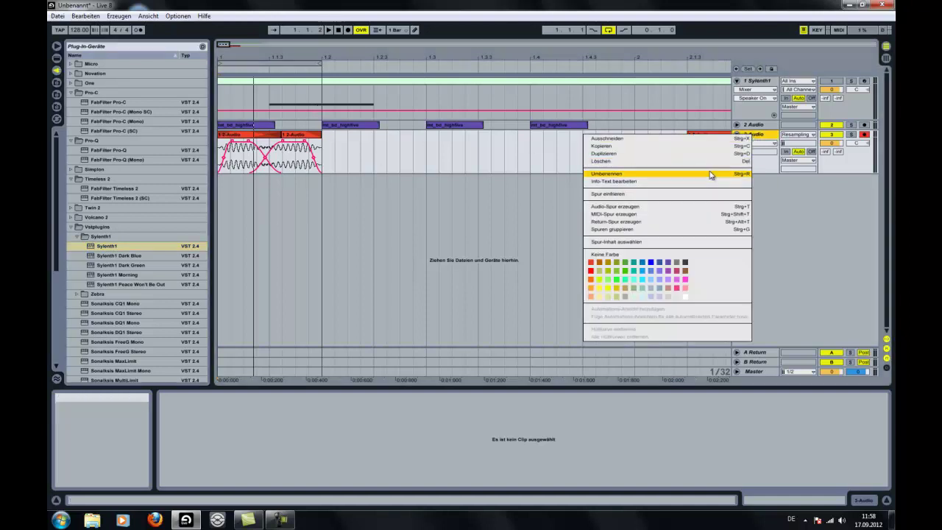
{"action": "left_click", "coordinate": [766, 175]}
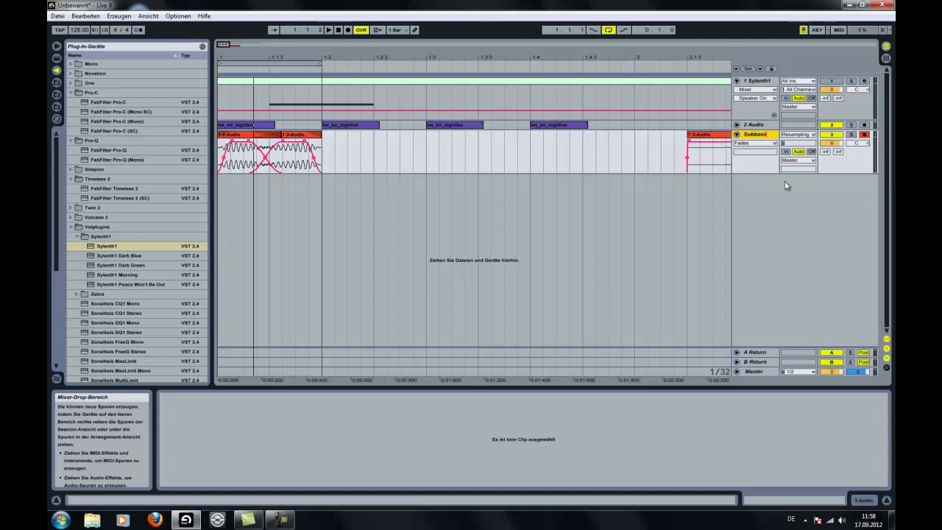
{"action": "right_click", "coordinate": [751, 125]}
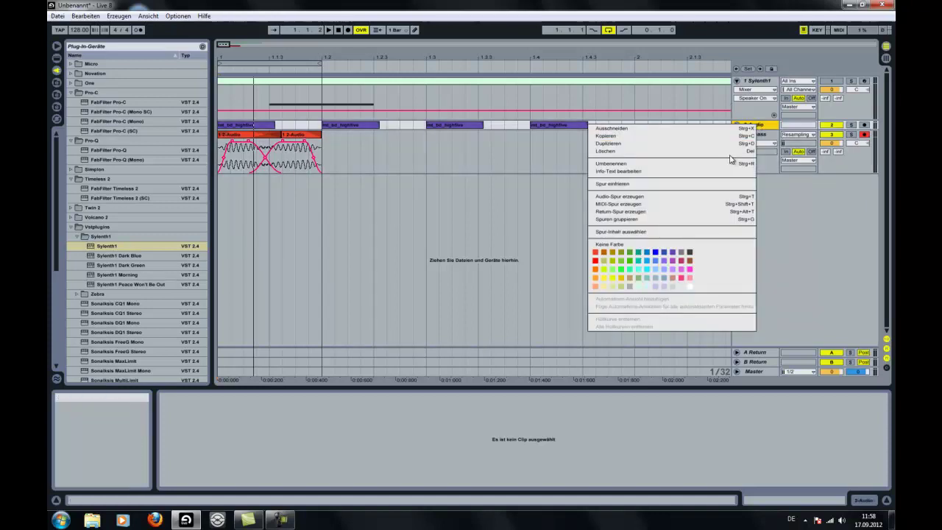
{"action": "left_click", "coordinate": [686, 165]}
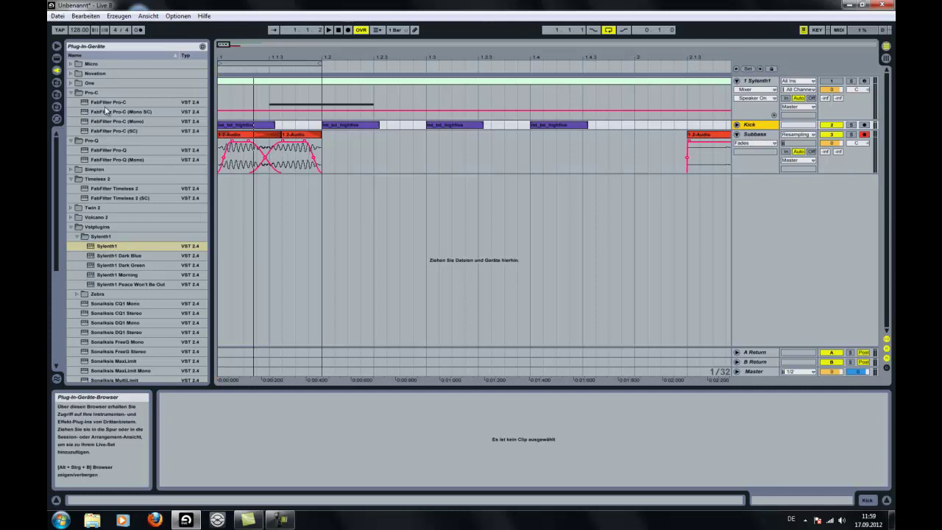
- Load the FabFilter Pro-Q equalizer onto the Kick track
{"action": "left_click_drag", "start_coordinate": [107, 104], "coordinate": [162, 112]}
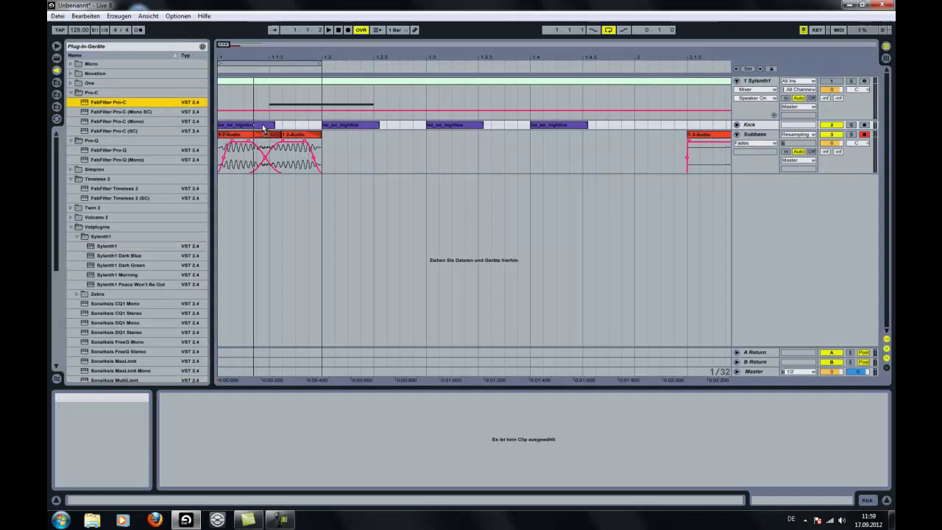
{"action": "left_click_drag", "start_coordinate": [263, 127], "coordinate": [123, 108]}
{"action": "double_click", "coordinate": [116, 150]}
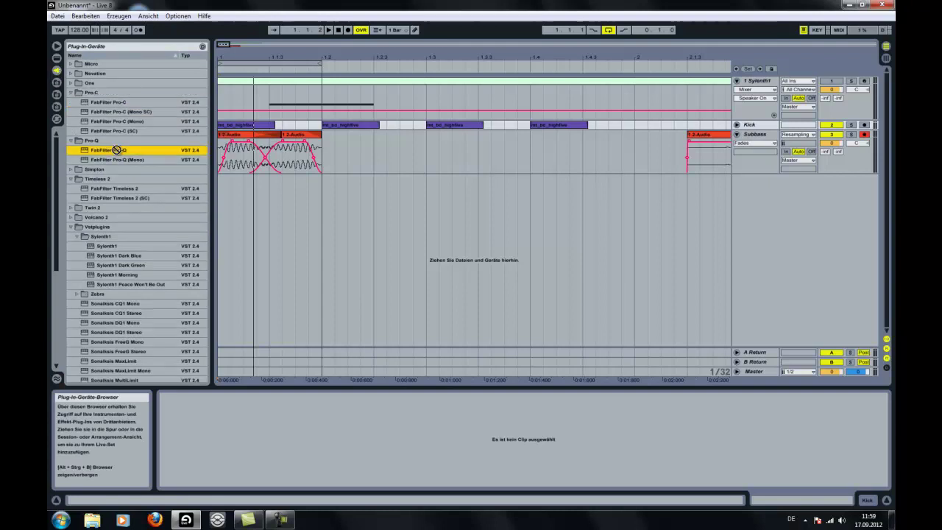
- Solo the Kick track and set its Pro-Q spectrum analyzer to Post-EQ
{"action": "left_click", "coordinate": [851, 125]}
{"action": "key", "text": "space"}
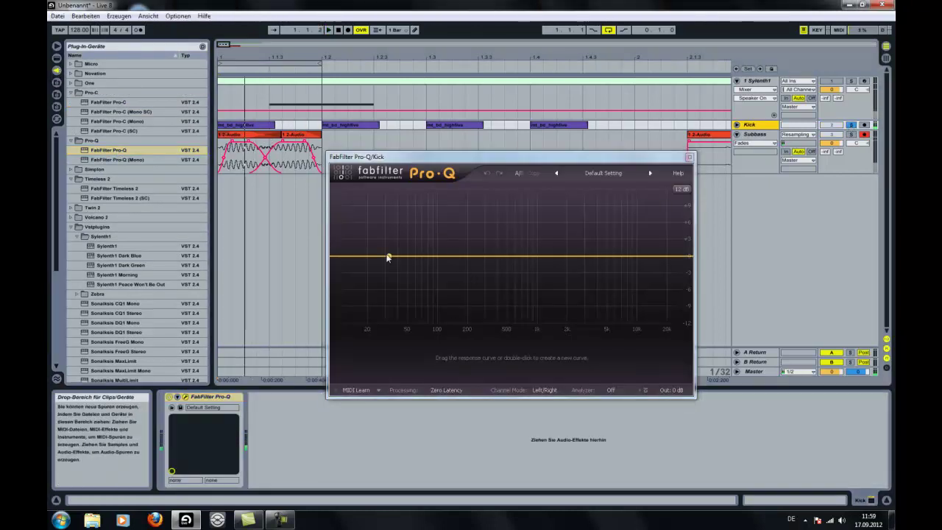
{"action": "left_click", "coordinate": [610, 391]}
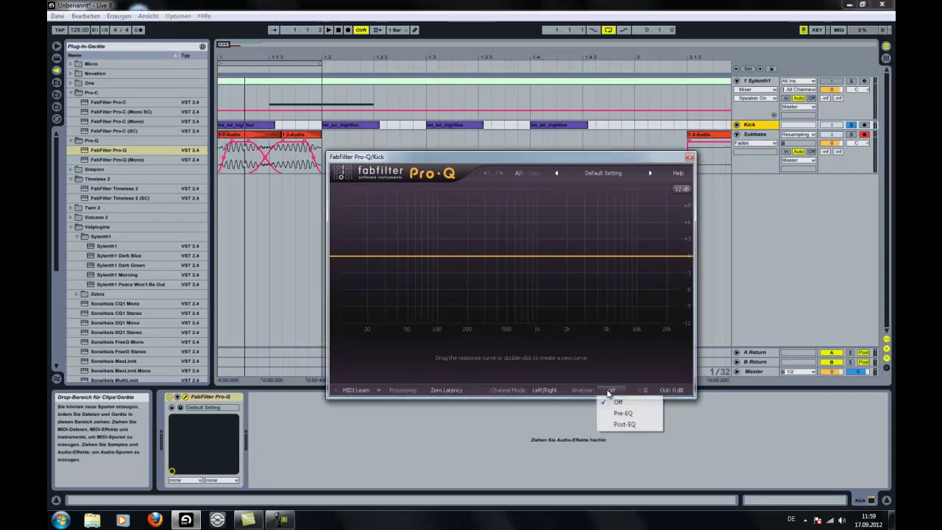
{"action": "left_click", "coordinate": [626, 424]}
- Cut the Kick's lows with a steep low shelf around 80 Hz, raising its Q to about 5.9 while the loop plays
{"action": "left_click_drag", "start_coordinate": [362, 267], "coordinate": [406, 312]}
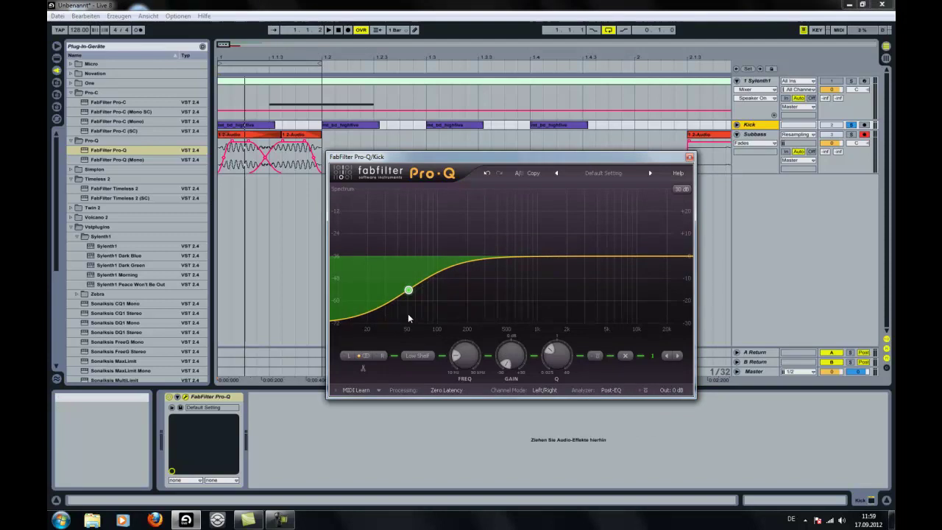
{"action": "key", "text": "space"}
{"action": "mouse_move", "coordinate": [463, 368]}
{"action": "left_click_drag", "start_coordinate": [462, 368], "coordinate": [556, 313]}
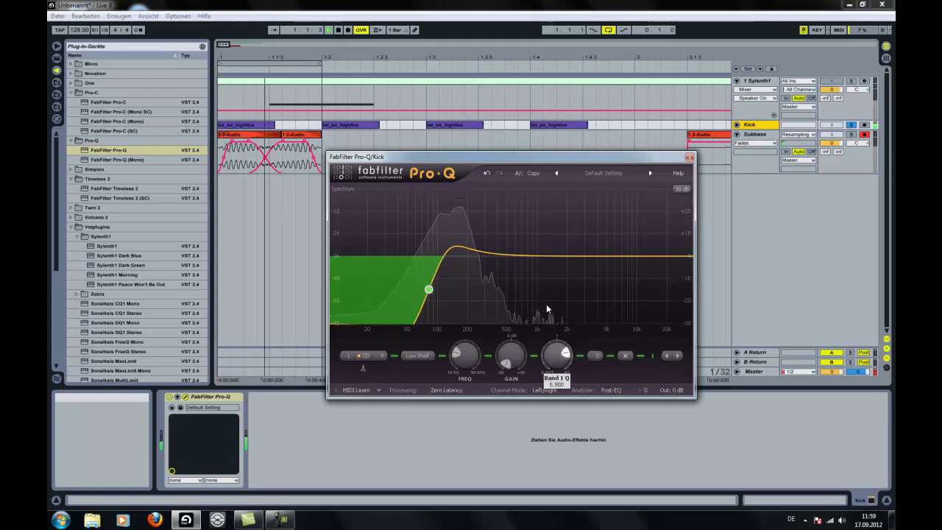
{"action": "left_click_drag", "start_coordinate": [478, 359], "coordinate": [485, 359]}
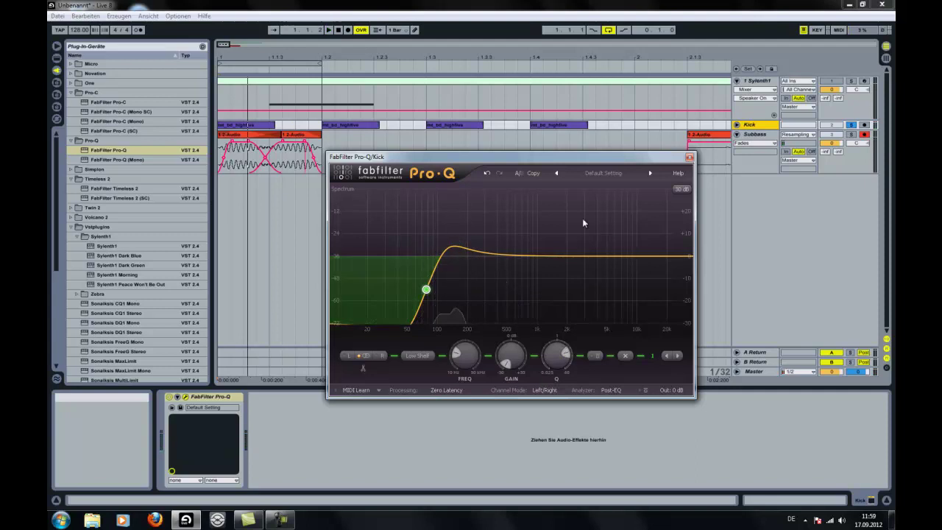
- Close the Kick's equalizer and load FabFilter Pro-Q onto the Subbass track
{"action": "left_click", "coordinate": [690, 157]}
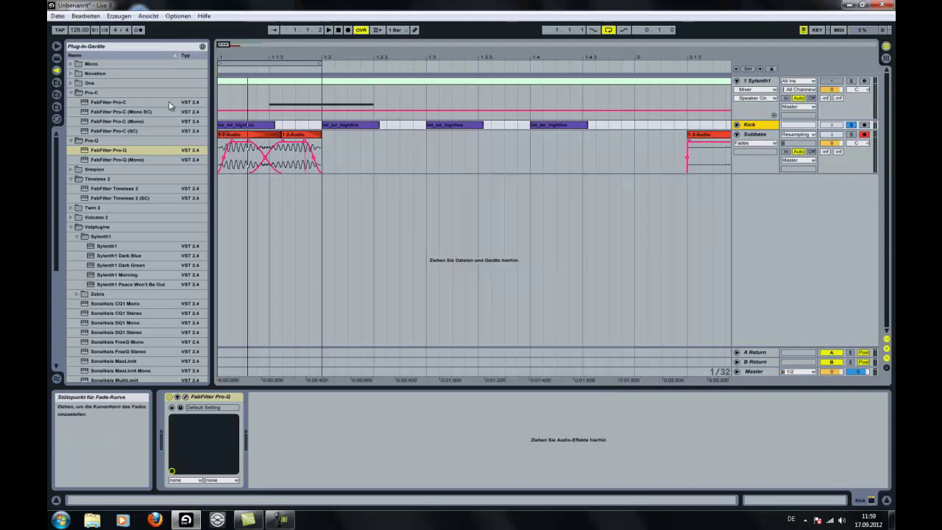
{"action": "left_click", "coordinate": [121, 150]}
{"action": "left_click_drag", "start_coordinate": [758, 137], "coordinate": [756, 137]}
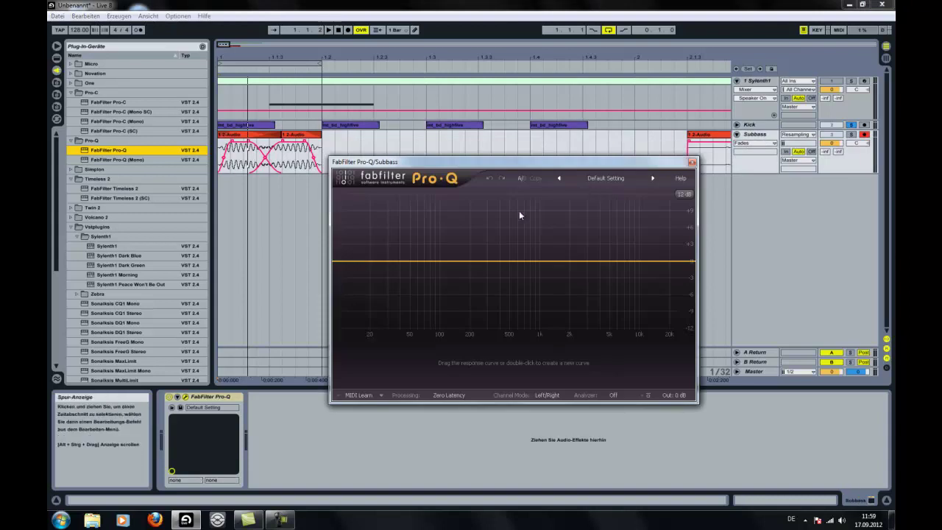
- Cut the Subbass above roughly 70 Hz with a deep high shelf and set its analyzer to Post-EQ
{"action": "left_click_drag", "start_coordinate": [662, 265], "coordinate": [632, 314]}
{"action": "left_click_drag", "start_coordinate": [557, 365], "coordinate": [566, 341]}
{"action": "left_click_drag", "start_coordinate": [483, 362], "coordinate": [433, 429]}
{"action": "left_click", "coordinate": [617, 397]}
{"action": "left_click", "coordinate": [621, 432]}
{"action": "mouse_move", "coordinate": [469, 362]}
{"action": "left_mouse_down"}
{"action": "mouse_move", "coordinate": [468, 354]}
{"action": "mouse_move", "coordinate": [468, 370]}
{"action": "left_mouse_up"}
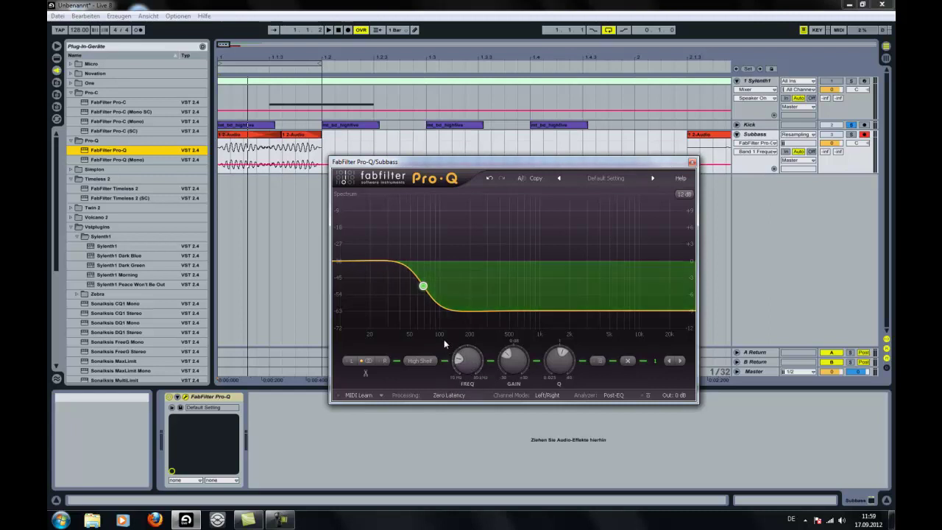
{"action": "left_click_drag", "start_coordinate": [559, 370], "coordinate": [513, 393]}
{"action": "left_click_drag", "start_coordinate": [559, 373], "coordinate": [561, 382]}
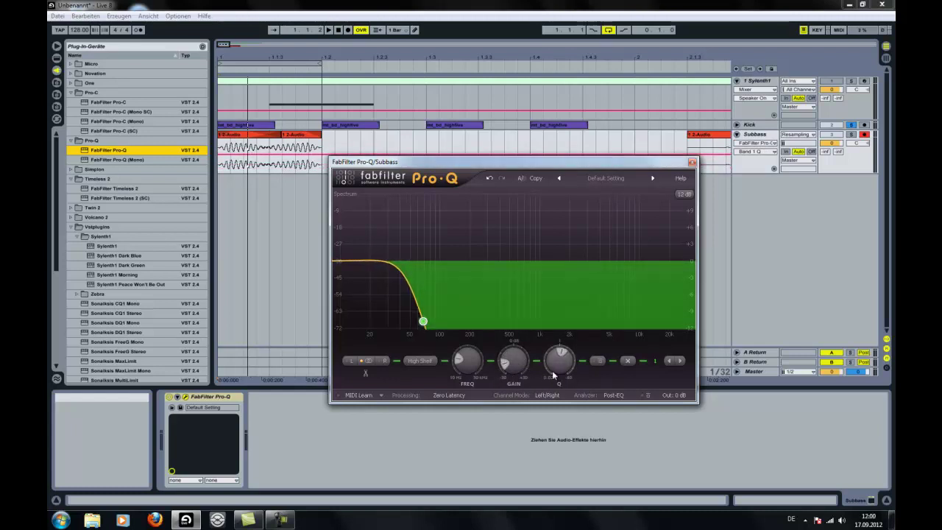
- Loop the equalized Subbass in solo, take it out of solo to hear it with the Kick, and close its equalizer
{"action": "key", "text": "space"}
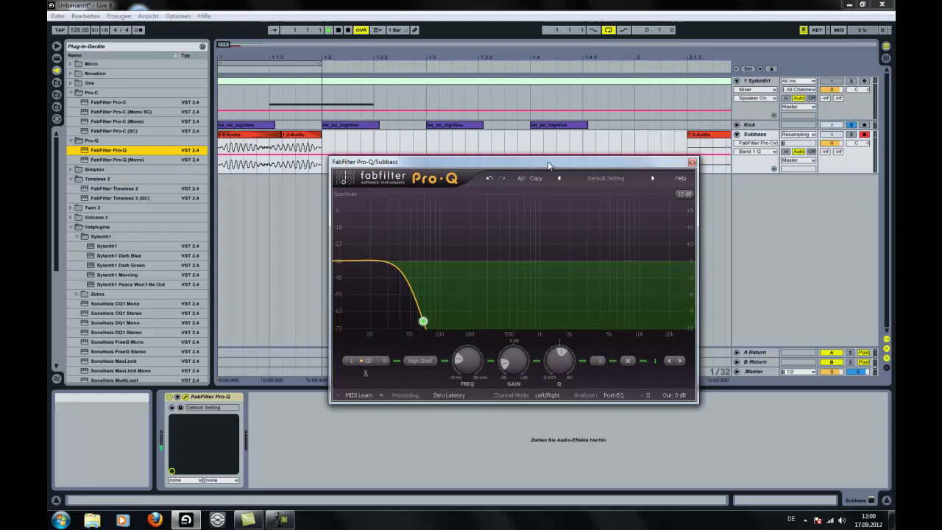
{"action": "left_click", "coordinate": [850, 134]}
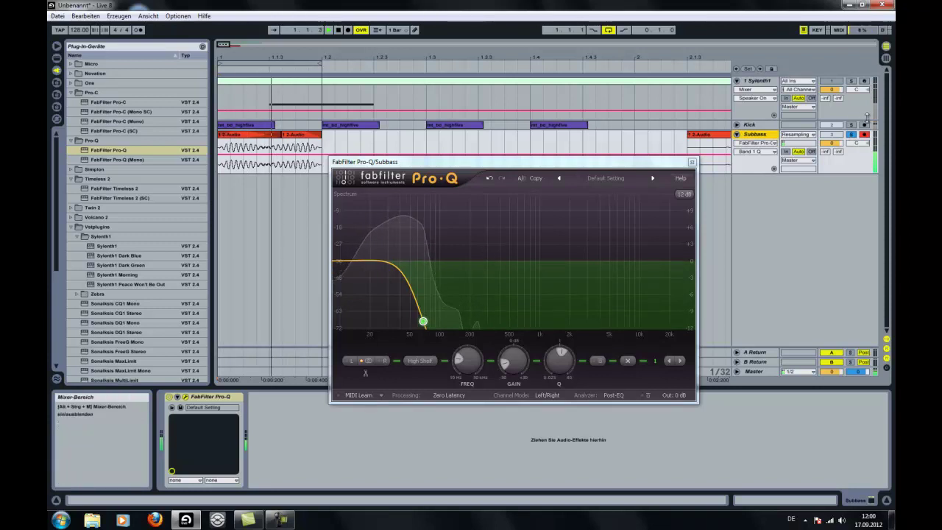
{"action": "left_click", "coordinate": [853, 136]}
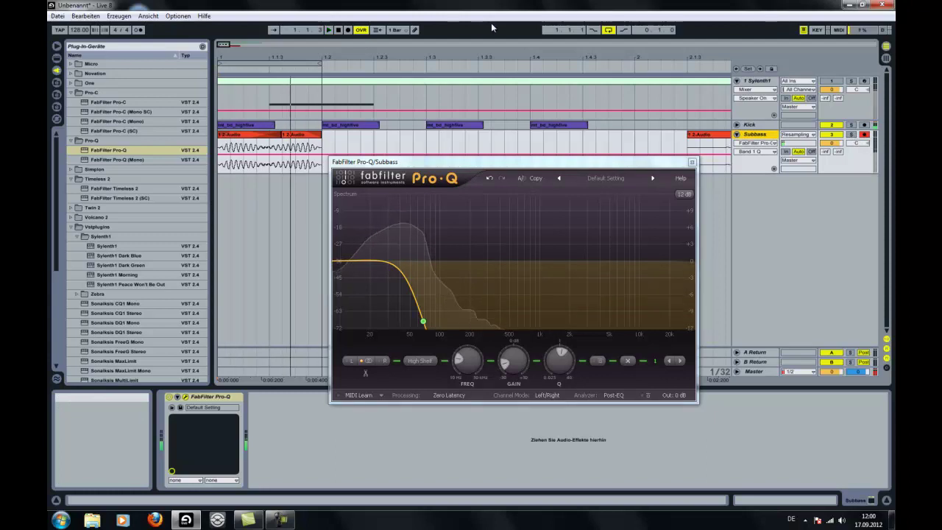
{"action": "left_click", "coordinate": [692, 162]}
- Solo the Sylenth1 track and set the synth's amp envelope A attack to 0.06
{"action": "left_click", "coordinate": [852, 81]}
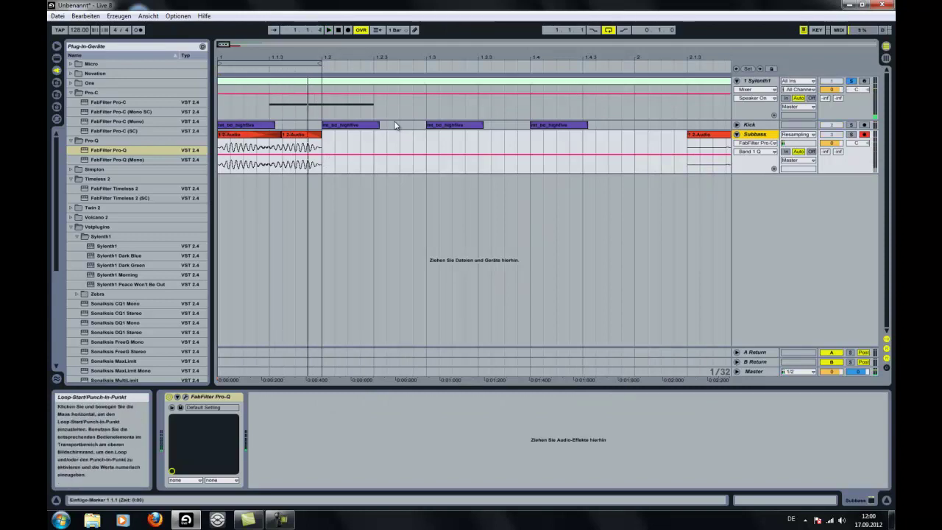
{"action": "left_click", "coordinate": [765, 86]}
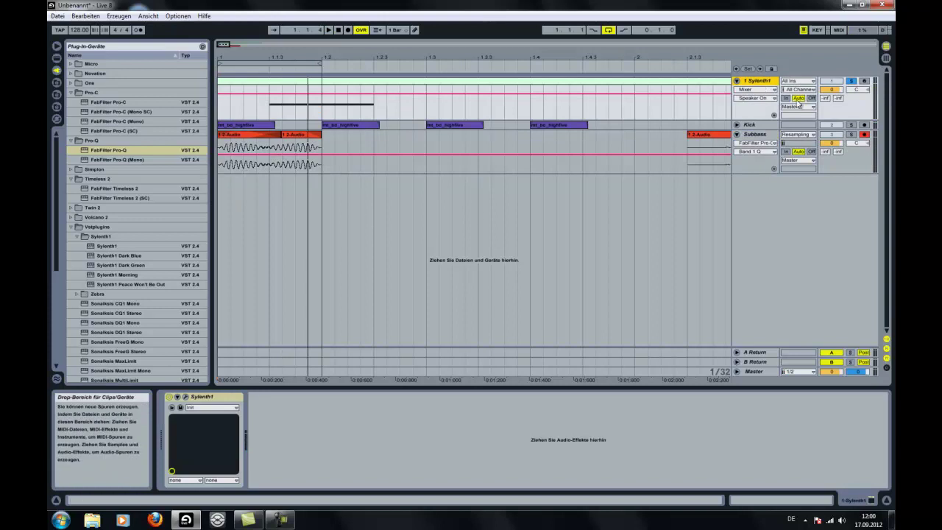
{"action": "left_click", "coordinate": [185, 397]}
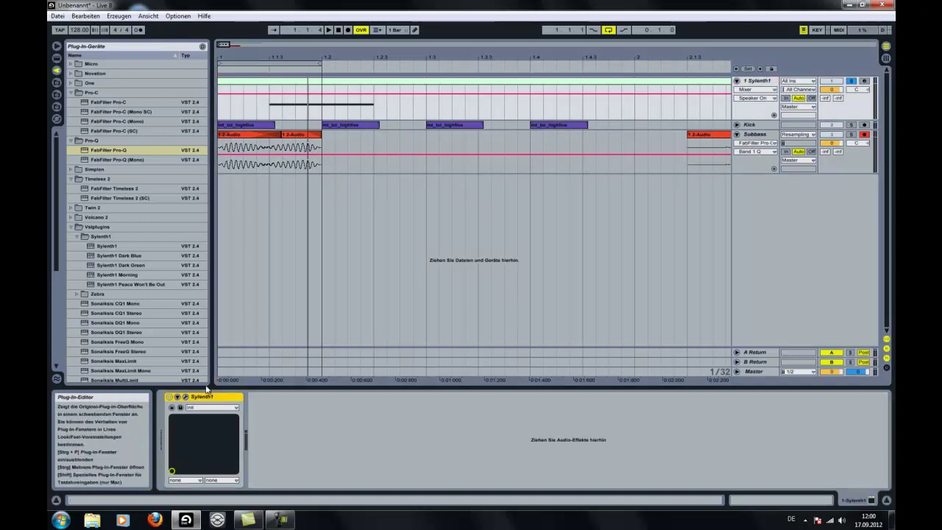
{"action": "left_click_drag", "start_coordinate": [537, 215], "coordinate": [540, 252]}
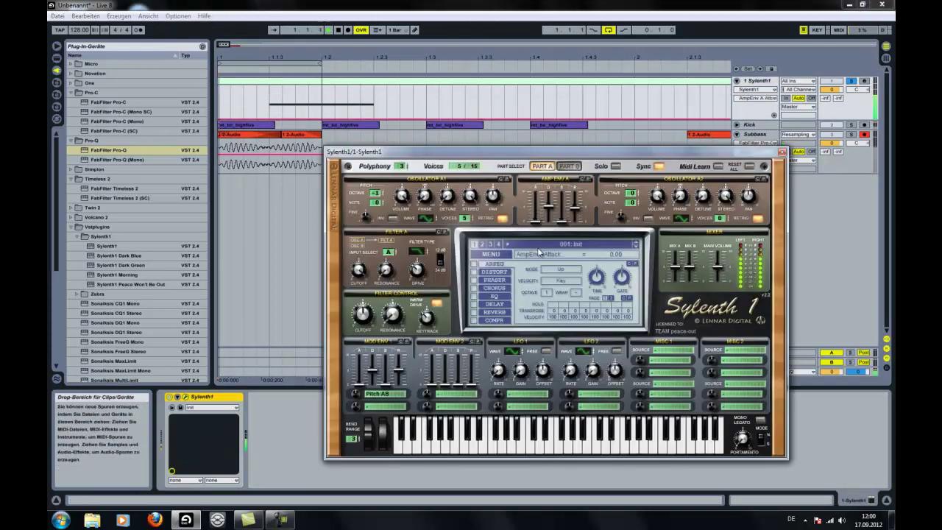
{"action": "left_click", "coordinate": [781, 152]}
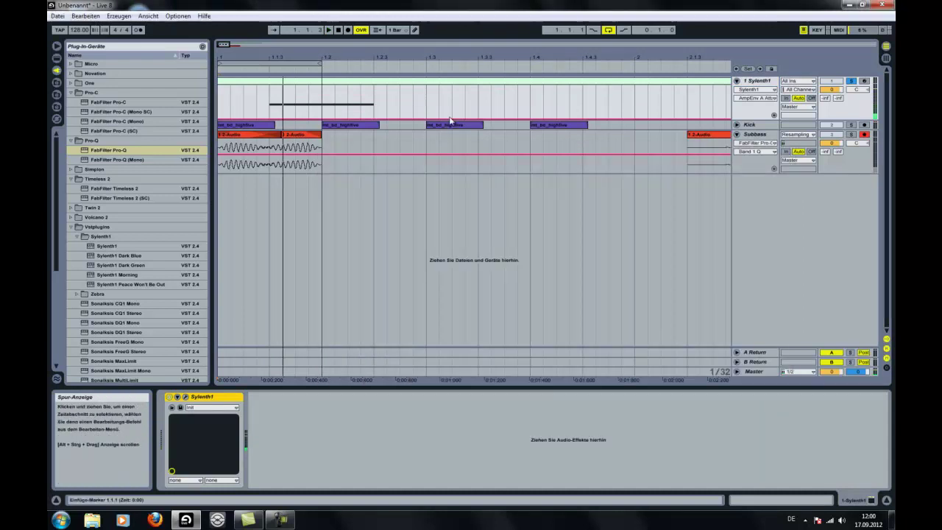
- Insert a new audio track and set its input to Resampling
{"action": "right_click", "coordinate": [793, 203]}
{"action": "left_click", "coordinate": [832, 204]}
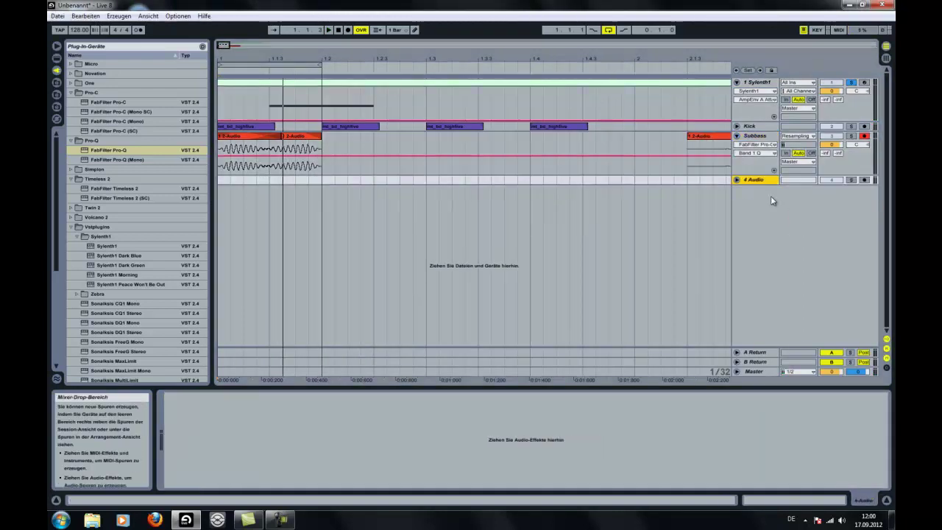
{"action": "left_click", "coordinate": [737, 179]}
{"action": "left_click", "coordinate": [799, 179]}
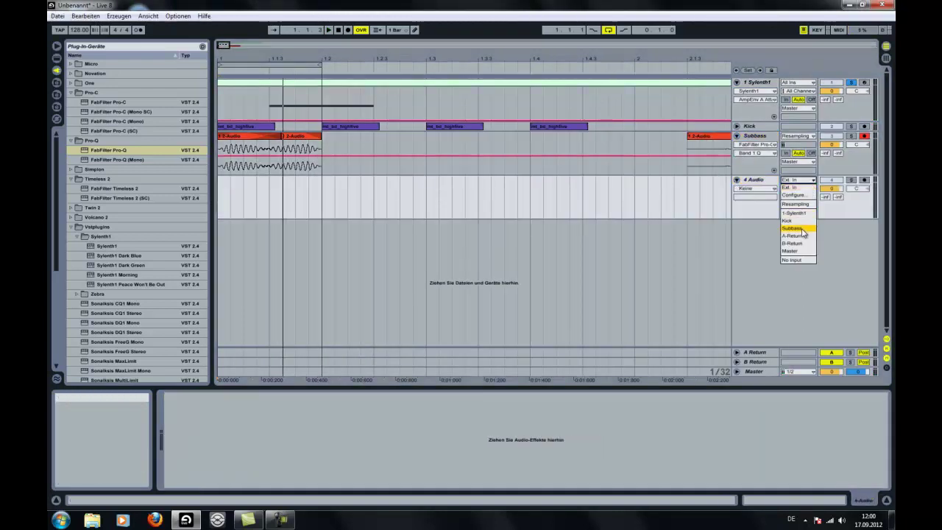
{"action": "left_click", "coordinate": [797, 204]}
- Arm the new audio track, switch looping off and record the Sylenth1 note onto it
{"action": "left_click", "coordinate": [863, 180]}
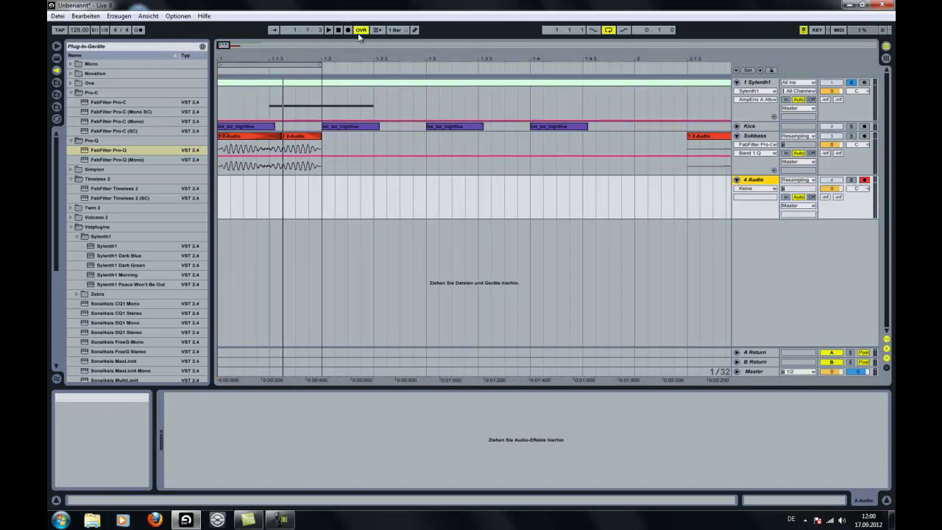
{"action": "left_click", "coordinate": [339, 31]}
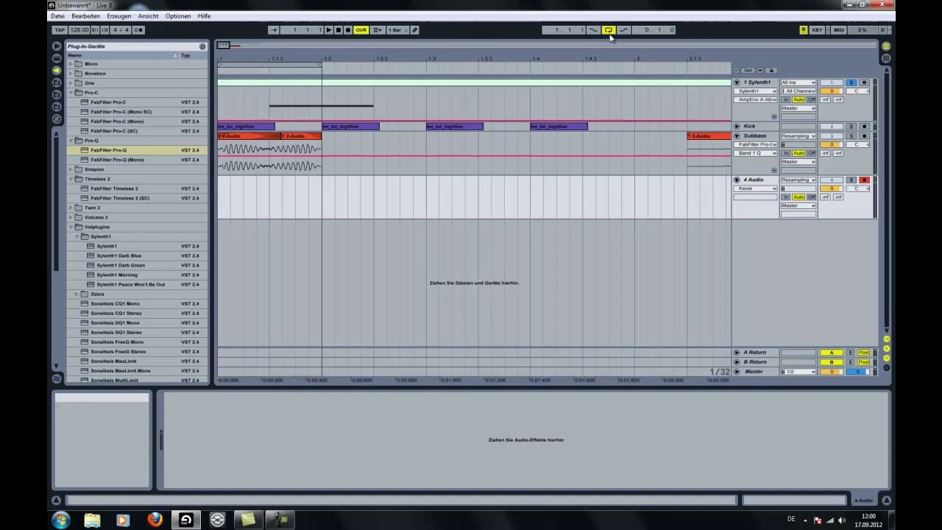
{"action": "left_click", "coordinate": [339, 31]}
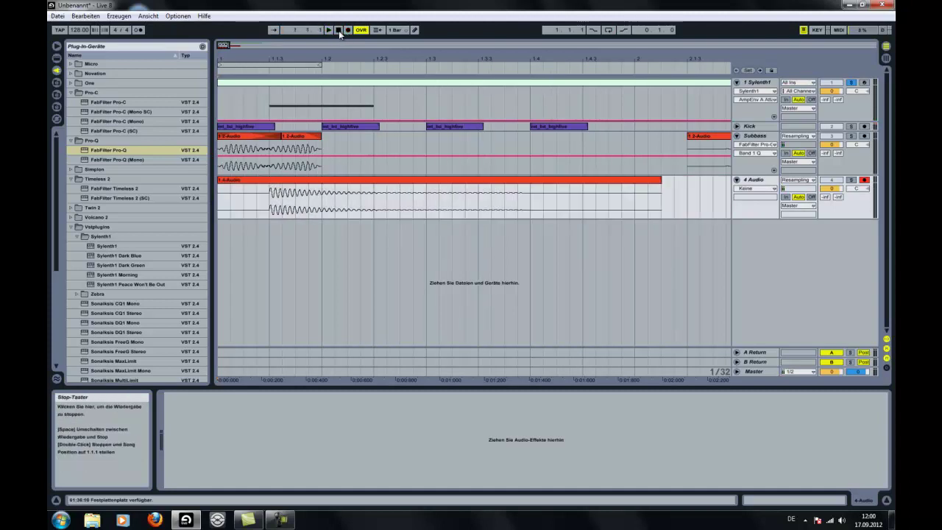
- Trim the new recording to start at 1.1.3, shorten it and move it to the start of the Subbass track
{"action": "left_click", "coordinate": [295, 182]}
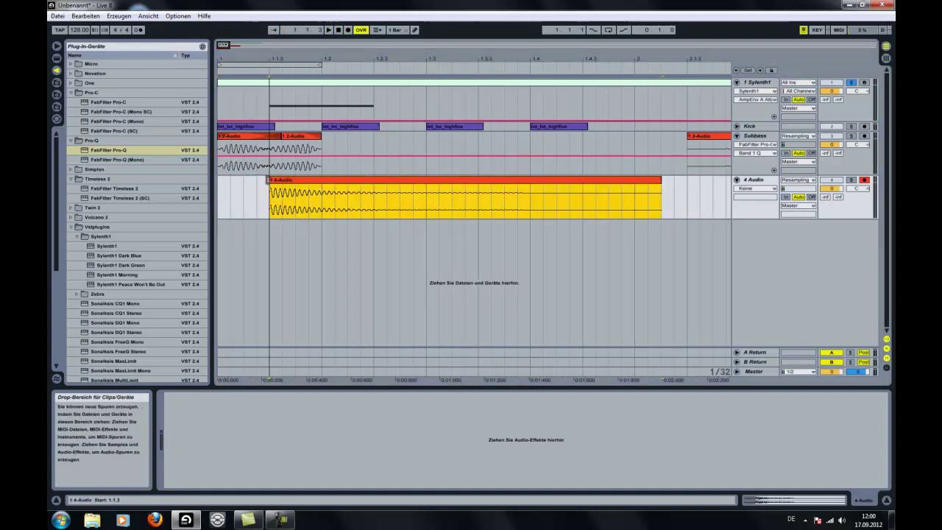
{"action": "left_click_drag", "start_coordinate": [661, 181], "coordinate": [250, 155]}
- Solo the Subbass track and play it with looping switched back on
{"action": "key", "text": "space"}
{"action": "left_click", "coordinate": [852, 136]}
{"action": "left_click", "coordinate": [349, 65]}
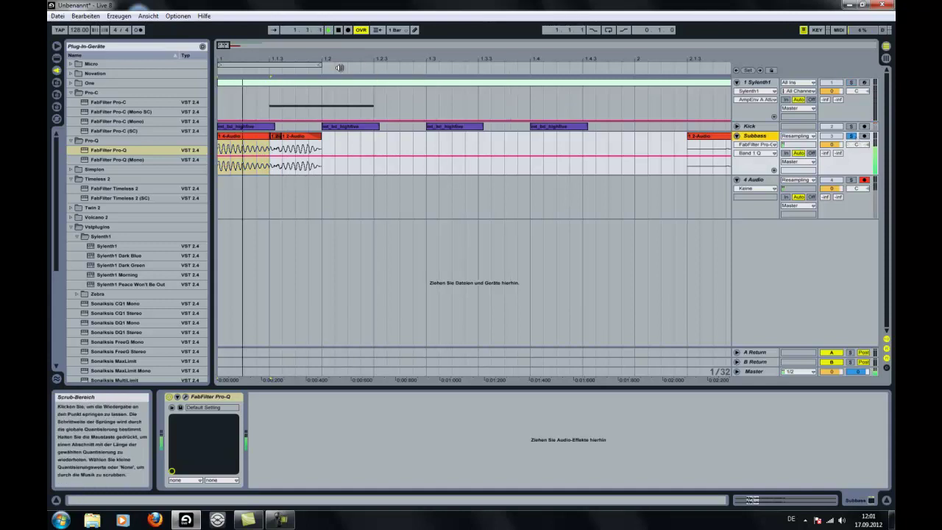
{"action": "left_click", "coordinate": [609, 30]}
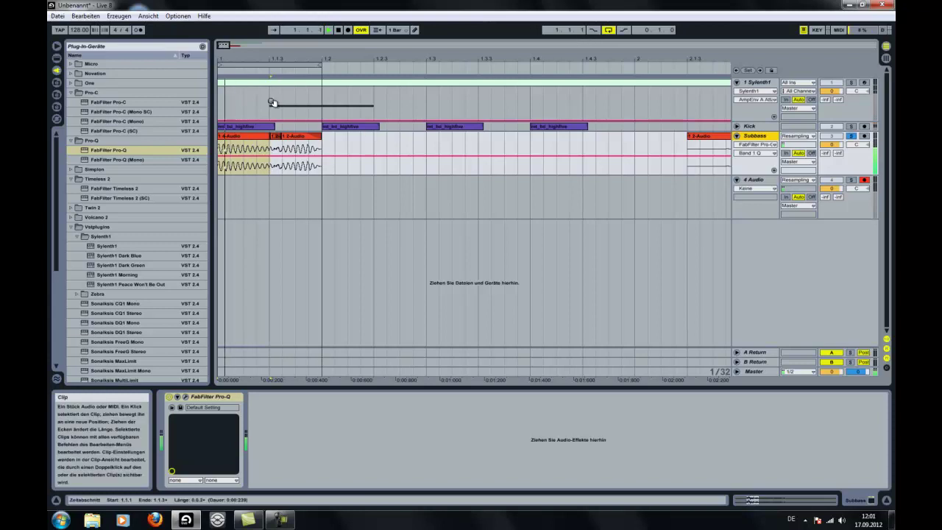
- Extend the loop to 1.3 and move the reversed Subbass clip so it ends there
{"action": "left_click_drag", "start_coordinate": [222, 45], "coordinate": [222, 46]}
{"action": "key", "text": "space"}
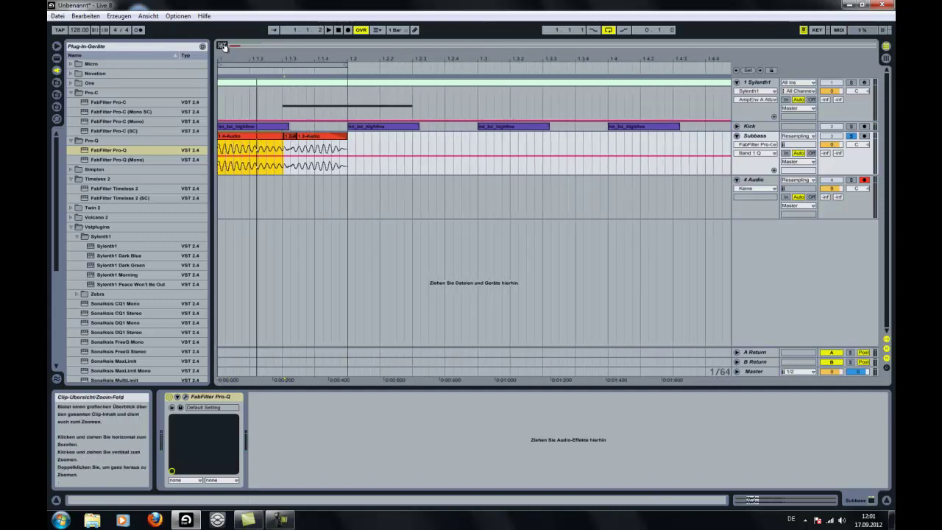
{"action": "left_click_drag", "start_coordinate": [345, 67], "coordinate": [475, 73]}
{"action": "left_click_drag", "start_coordinate": [313, 136], "coordinate": [477, 138]}
{"action": "left_click", "coordinate": [395, 150]}
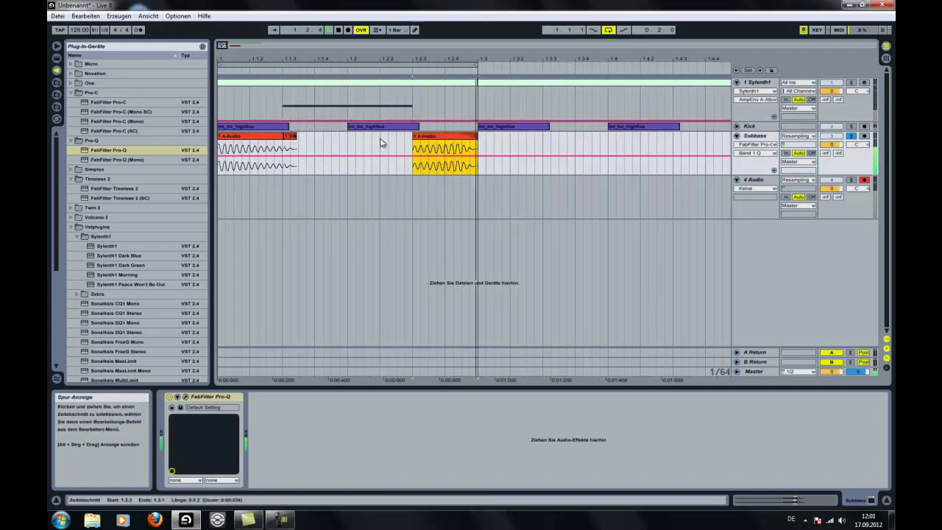
- Lengthen the Subbass clip at 1.1.3 to 1.2 and place a copy of it from 1.2 to 1.2.3
{"action": "left_click_drag", "start_coordinate": [296, 137], "coordinate": [356, 138]}
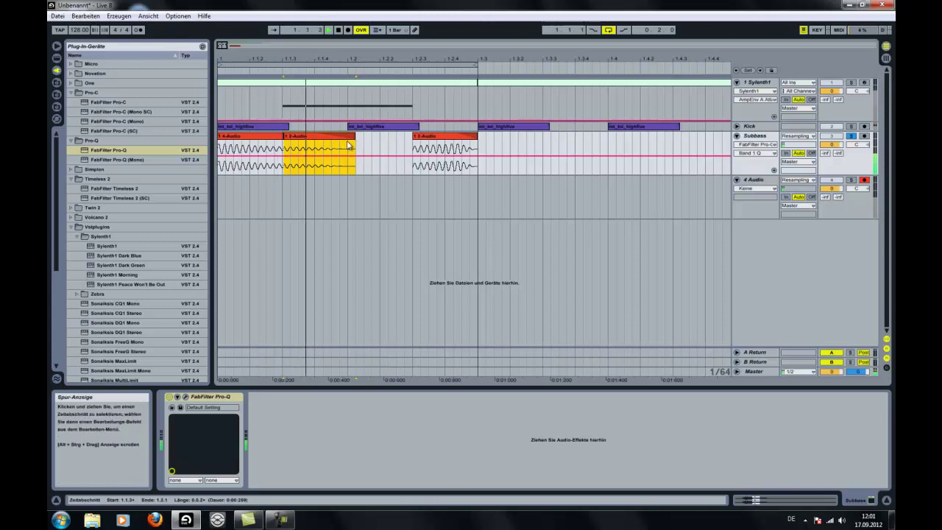
{"action": "left_click_drag", "start_coordinate": [325, 141], "coordinate": [388, 139]}
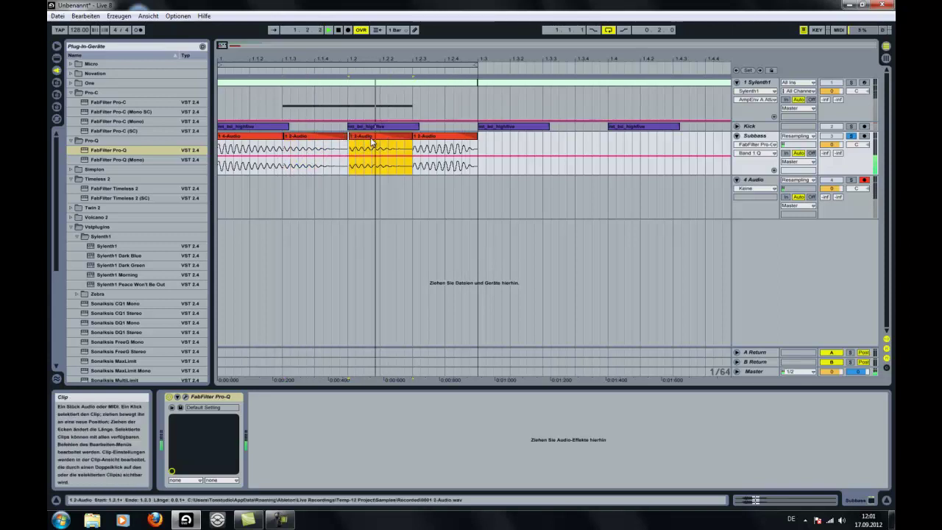
{"action": "left_click", "coordinate": [346, 138]}
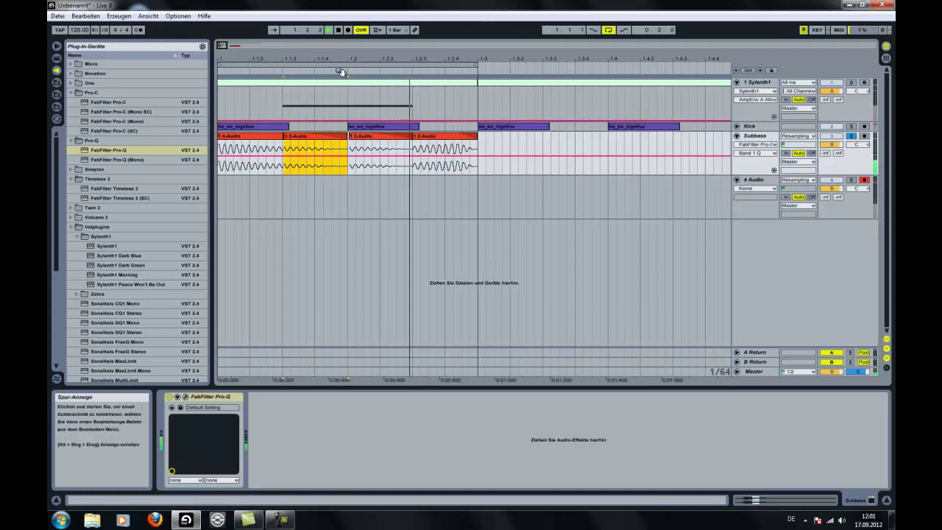
- Extend the copied clip's start back to 1.1.4 and the reversed clip's start to midway between 1.2.2 and 1.2.3
{"action": "left_click_drag", "start_coordinate": [223, 45], "coordinate": [225, 56]}
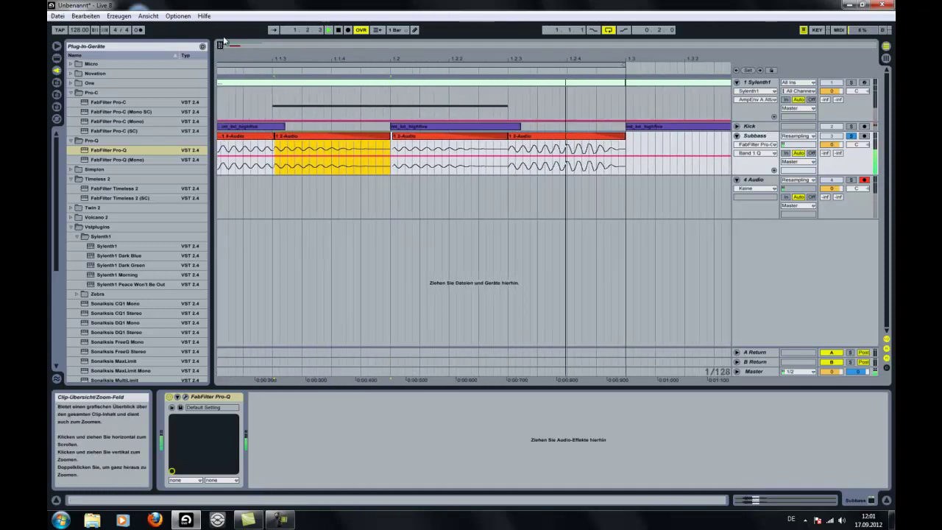
{"action": "left_click_drag", "start_coordinate": [392, 135], "coordinate": [333, 134]}
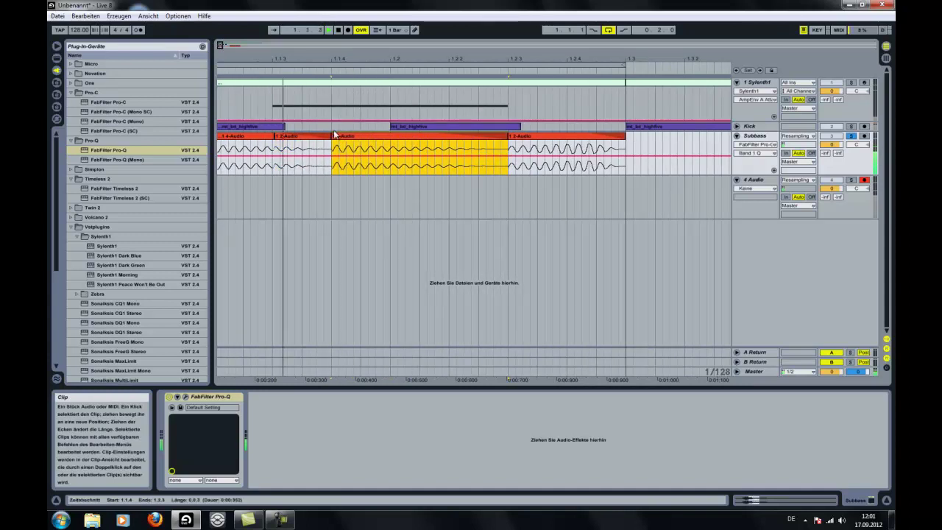
{"action": "left_click_drag", "start_coordinate": [510, 135], "coordinate": [479, 135]}
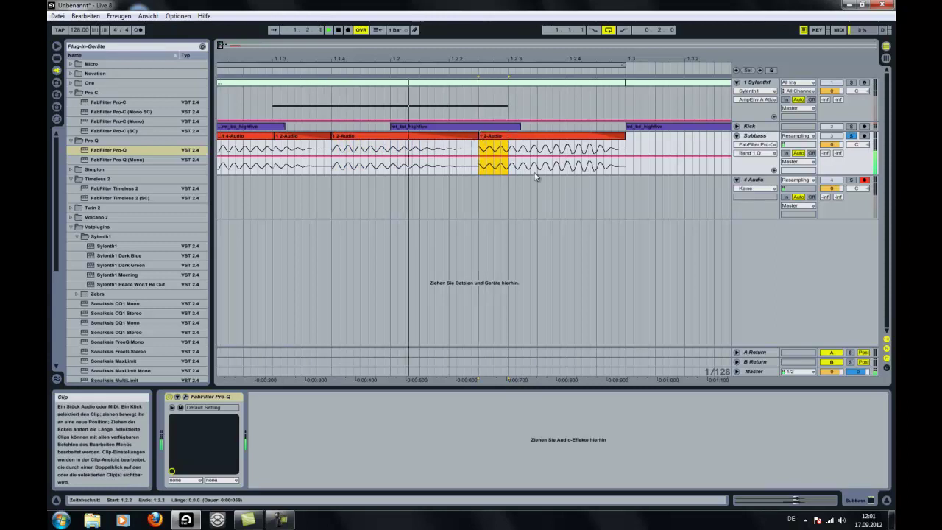
- Try the option for locking the envelopes and switch it back
{"action": "right_click", "coordinate": [658, 171]}
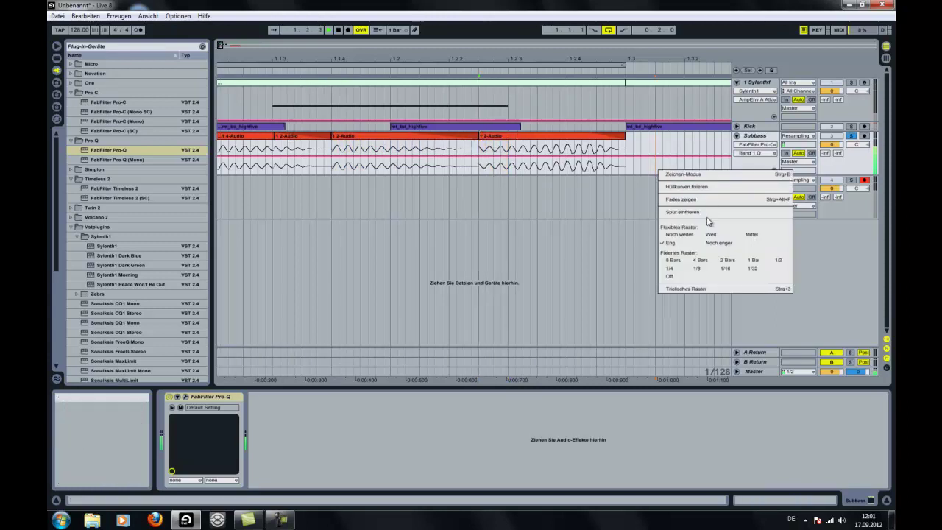
{"action": "left_click", "coordinate": [689, 186]}
{"action": "right_click", "coordinate": [655, 165]}
{"action": "left_click", "coordinate": [687, 184]}
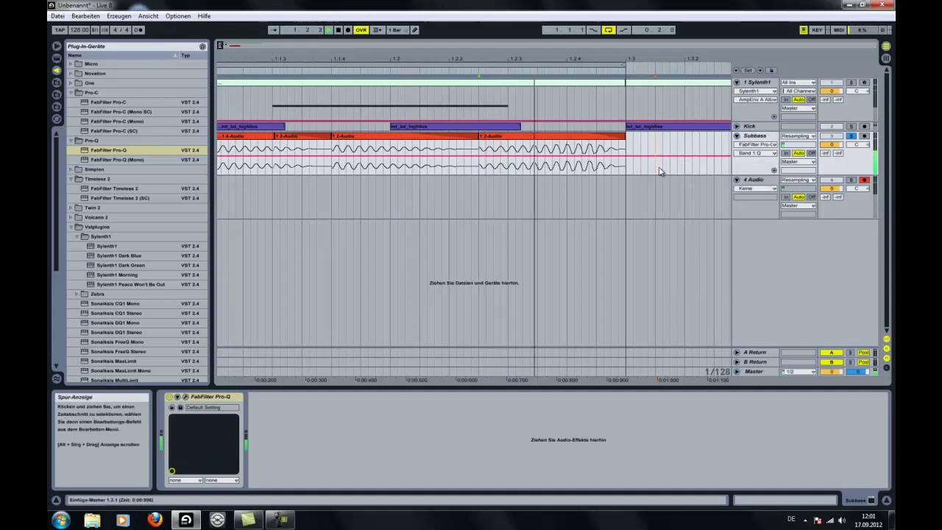
- Show the fades on the Subbass track and crossfade its neighbouring clips at 1.1.3, 1.1.4 and between 1.2.2 and 1.2.3
{"action": "right_click", "coordinate": [658, 165]}
{"action": "left_click", "coordinate": [677, 194]}
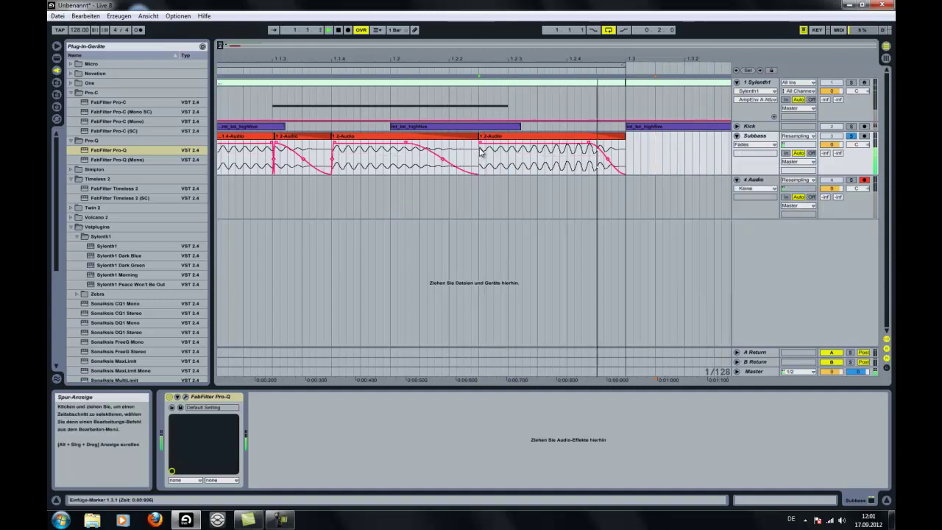
{"action": "left_click_drag", "start_coordinate": [480, 144], "coordinate": [419, 141]}
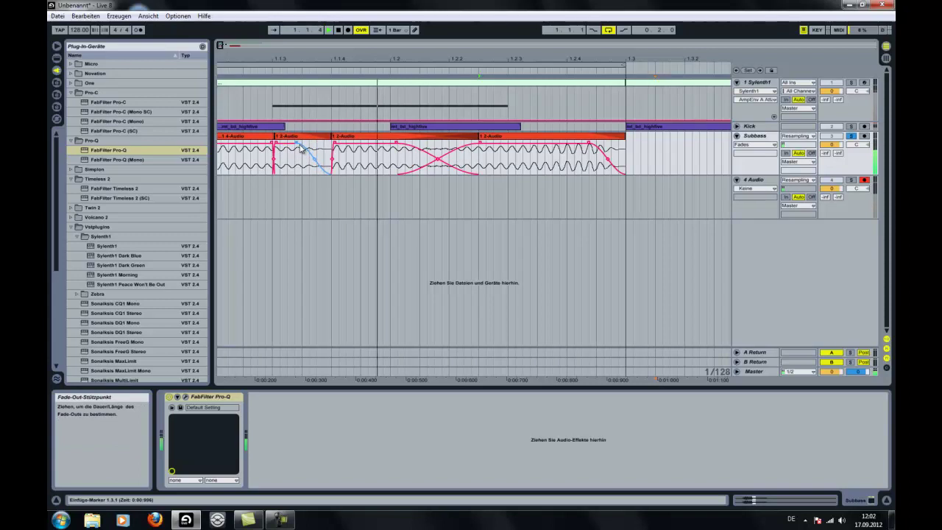
{"action": "mouse_move", "coordinate": [290, 151]}
{"action": "left_mouse_down"}
{"action": "mouse_move", "coordinate": [271, 147]}
{"action": "mouse_move", "coordinate": [291, 147]}
{"action": "left_mouse_up"}
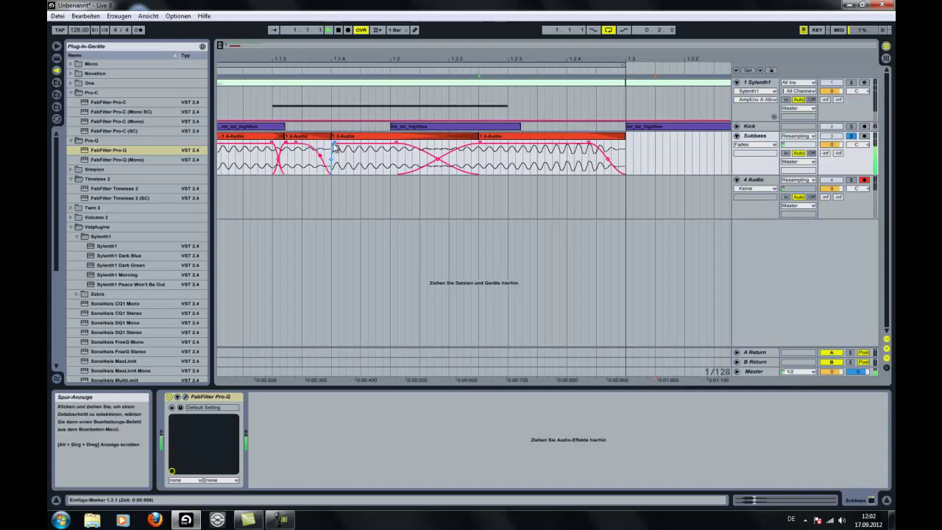
{"action": "left_click_drag", "start_coordinate": [309, 150], "coordinate": [303, 153]}
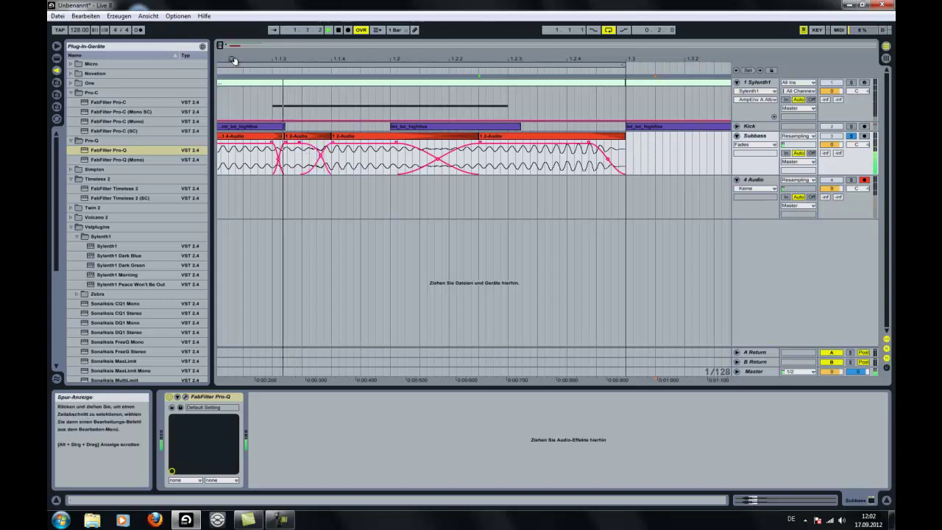
- Turn off the Subbass solo and play the loop with all tracks
{"action": "left_click_drag", "start_coordinate": [224, 47], "coordinate": [224, 45]}
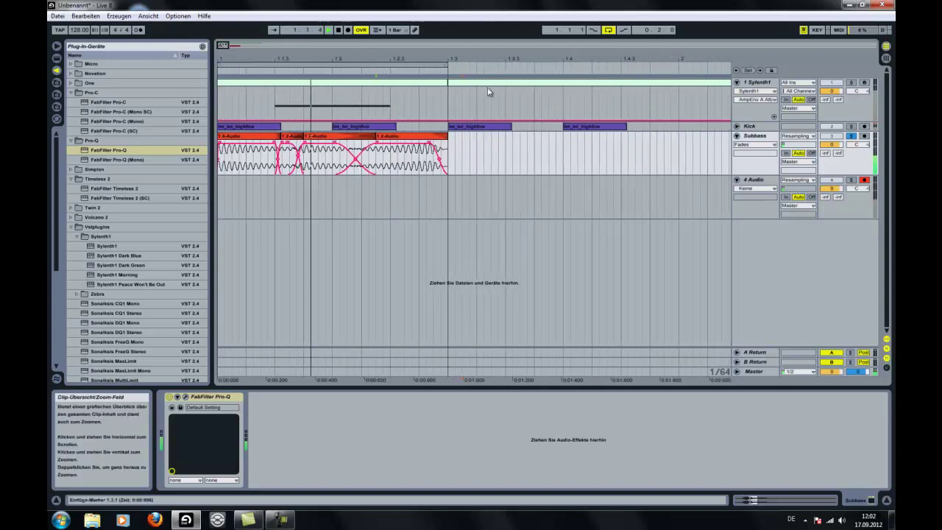
{"action": "key", "text": "space"}
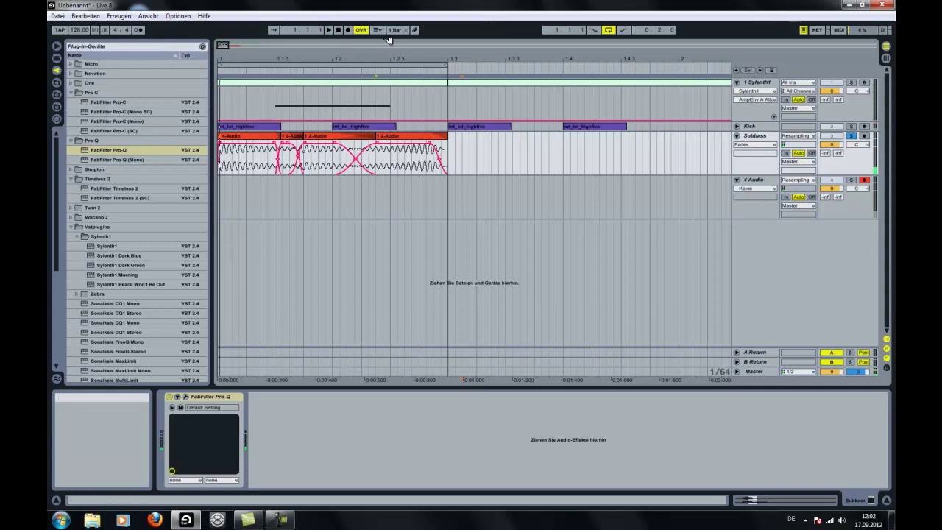
{"action": "left_click", "coordinate": [852, 137]}
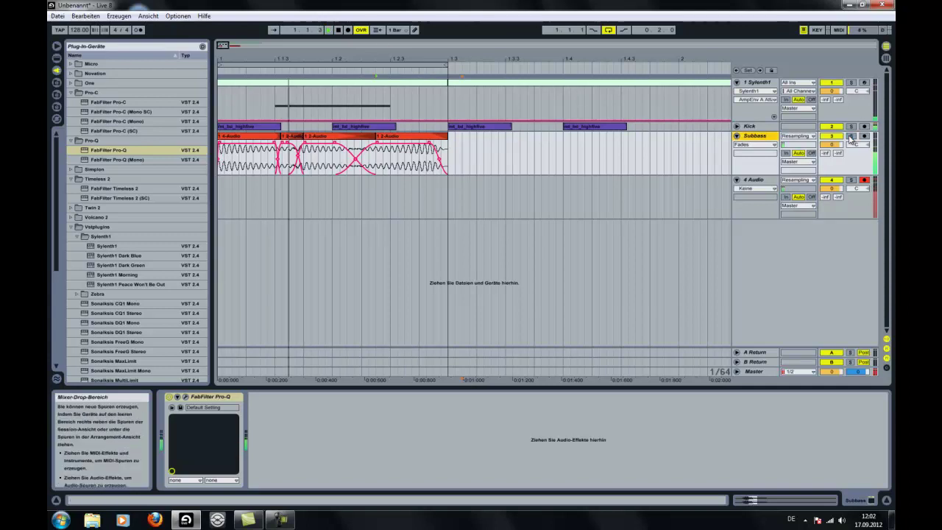
{"action": "key", "text": "space"}
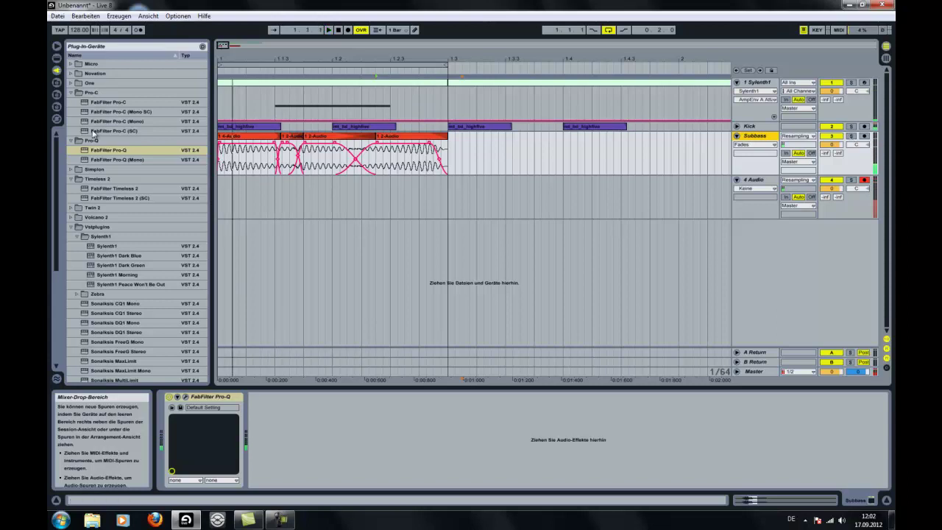
- Audition kick samples in the kicks folder from mt_bd_houzer.wav down to mt_bd_midflab.wav, plus mt_bd_cymbalisa.wav and mt_bd_deepmnml.wav
{"action": "left_click", "coordinate": [56, 106]}
{"action": "left_click", "coordinate": [124, 285]}
{"action": "left_click", "coordinate": [122, 294]}
{"action": "left_click", "coordinate": [122, 303]}
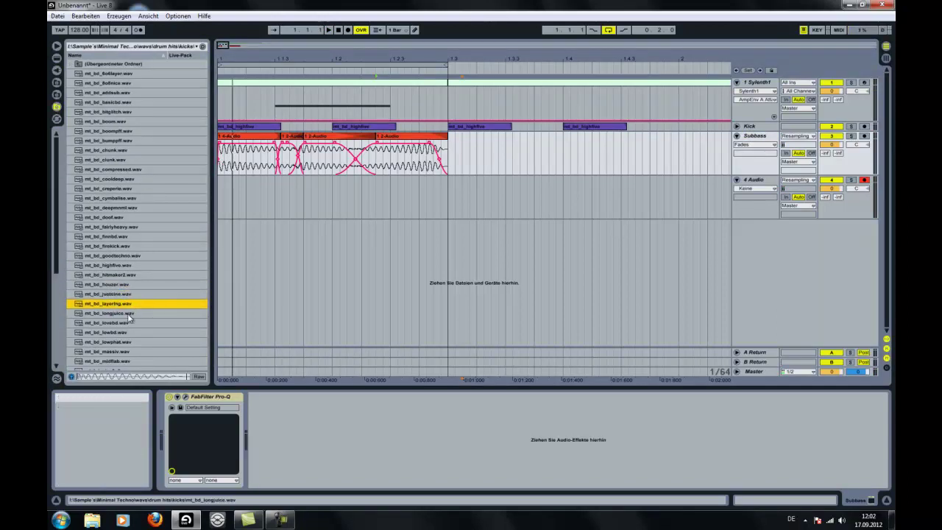
{"action": "left_click", "coordinate": [124, 314]}
{"action": "left_click", "coordinate": [120, 323]}
{"action": "left_click", "coordinate": [118, 333]}
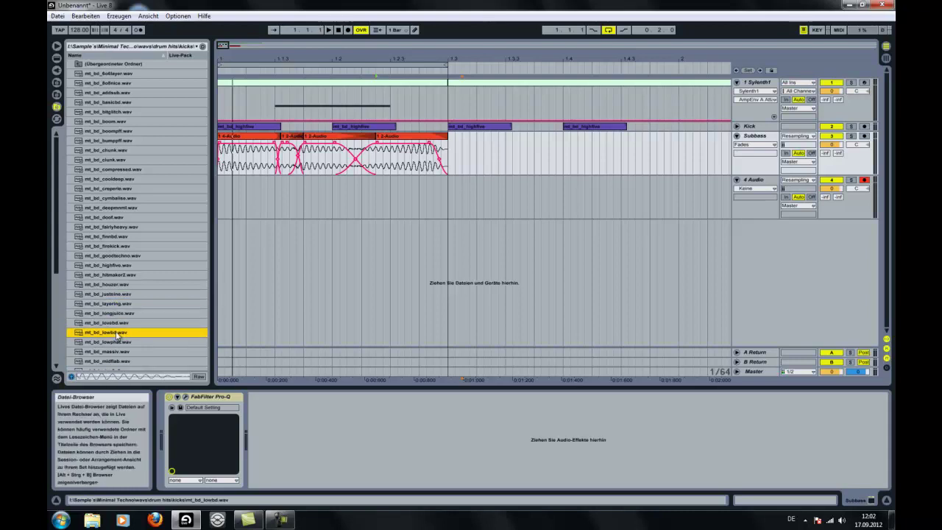
{"action": "left_click", "coordinate": [126, 342]}
{"action": "left_click", "coordinate": [125, 352]}
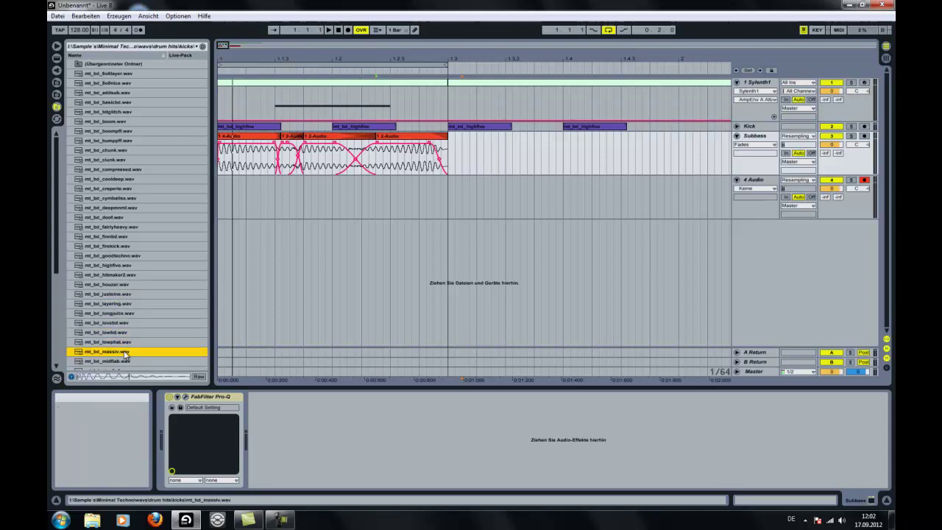
{"action": "left_click", "coordinate": [125, 361]}
{"action": "left_click", "coordinate": [107, 199]}
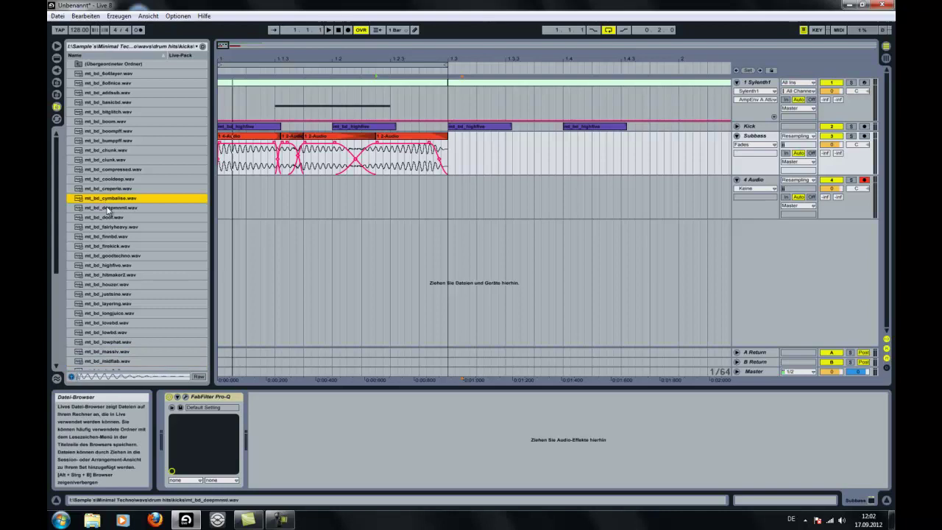
{"action": "left_click", "coordinate": [109, 209]}
- Replace the kicks at 1 and 1.2 with mt_bd_deepmnml.wav and delete the remaining mt_bd_highfive clips from the Kick track
{"action": "left_click_drag", "start_coordinate": [108, 211], "coordinate": [222, 129]}
{"action": "left_click", "coordinate": [256, 127]}
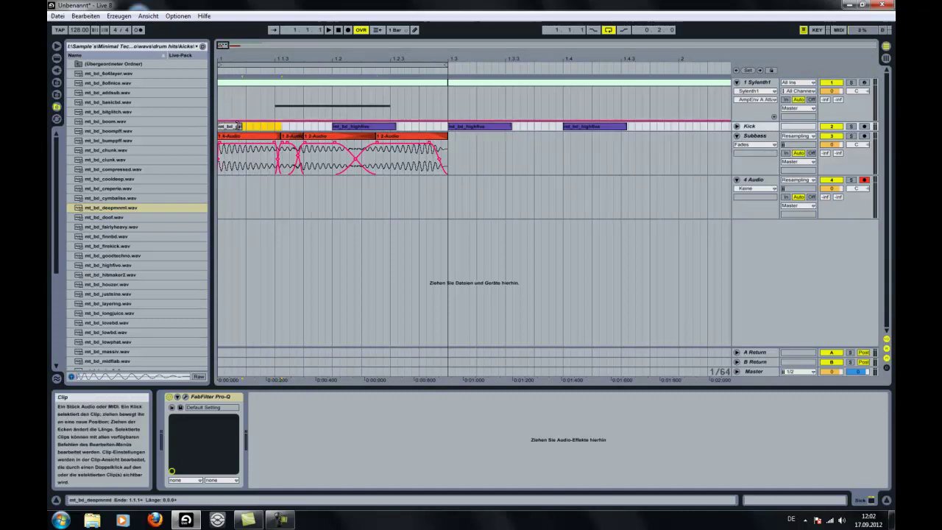
{"action": "left_click_drag", "start_coordinate": [240, 129], "coordinate": [366, 134]}
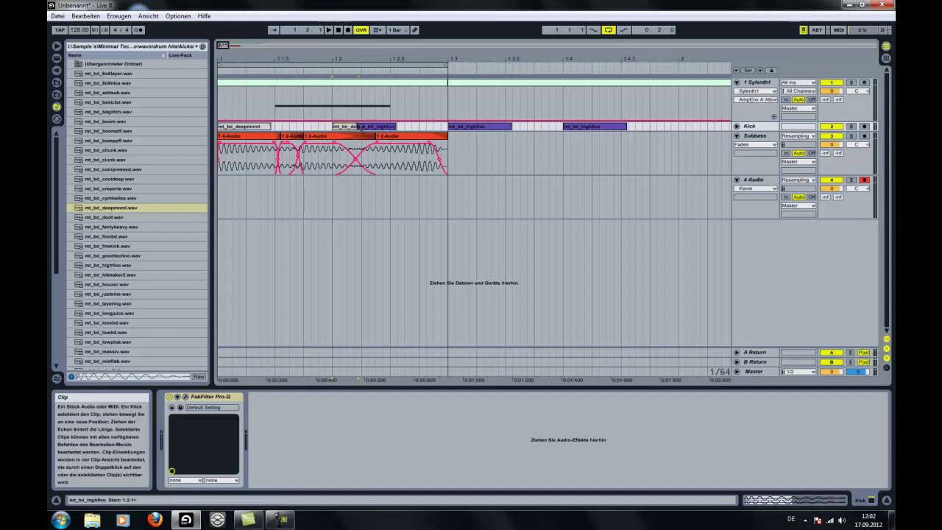
{"action": "left_click", "coordinate": [392, 127]}
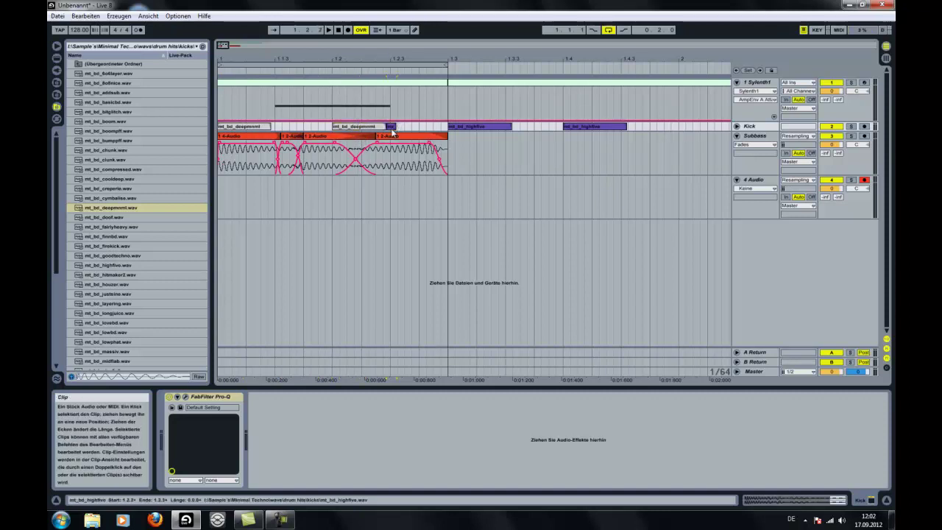
{"action": "key", "text": "Delete"}
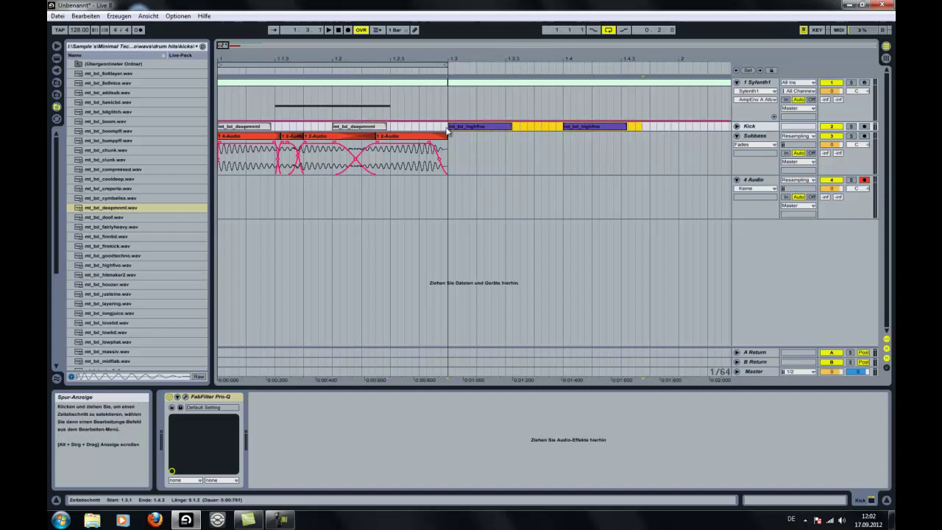
{"action": "left_click", "coordinate": [341, 31]}
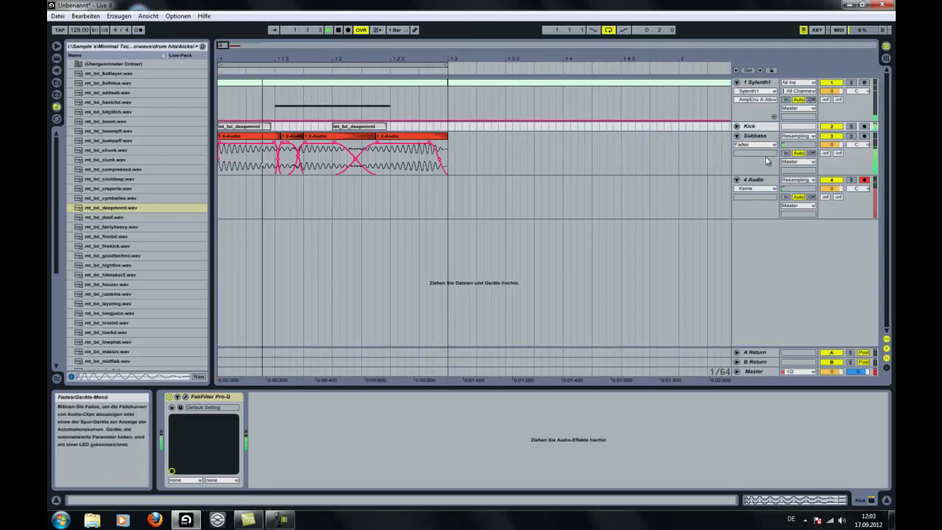
- Delete the 4 Audio track
{"action": "right_click", "coordinate": [765, 180]}
{"action": "left_click", "coordinate": [728, 209]}
{"action": "key", "text": "space"}
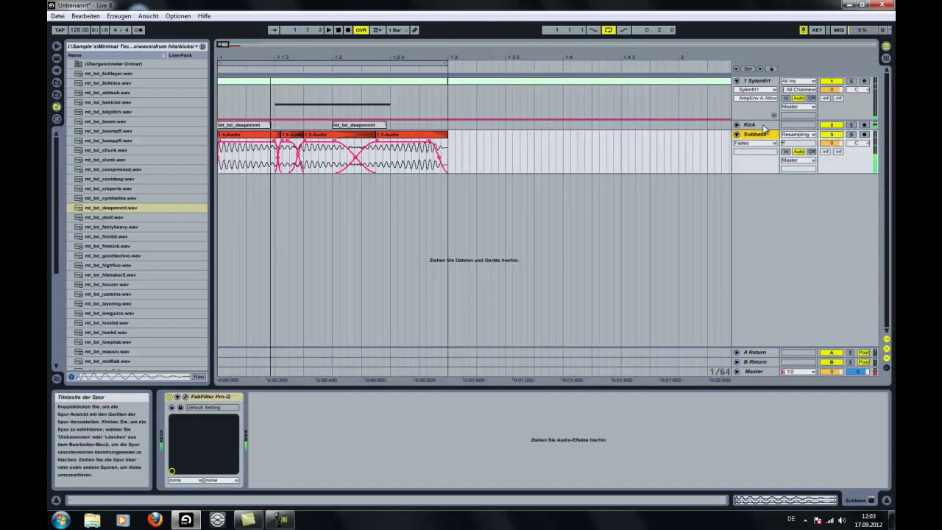
{"action": "key", "text": "space"}
- Open the Kick track's Pro-Q, solo the track and lower the low-shelf band's frequency to about 47 Hz during playback
{"action": "left_click", "coordinate": [763, 125]}
{"action": "left_click", "coordinate": [185, 397]}
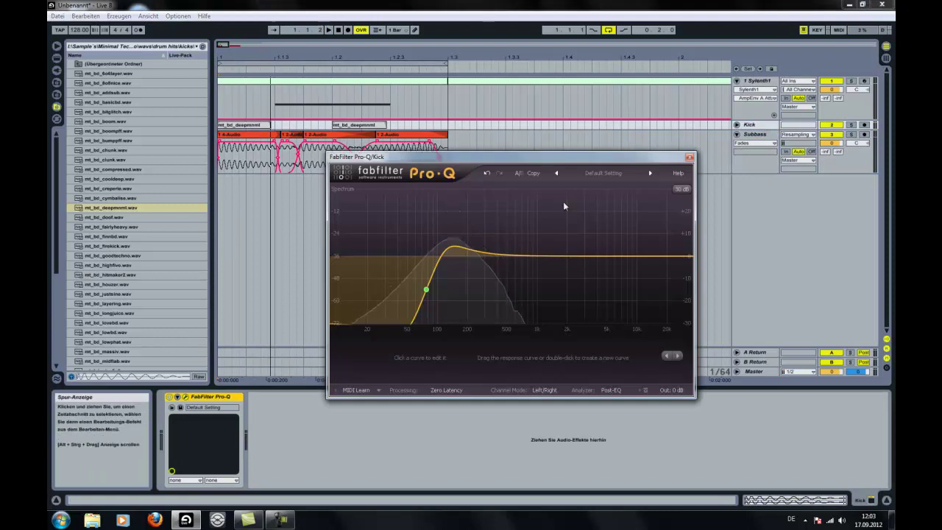
{"action": "left_click", "coordinate": [852, 126]}
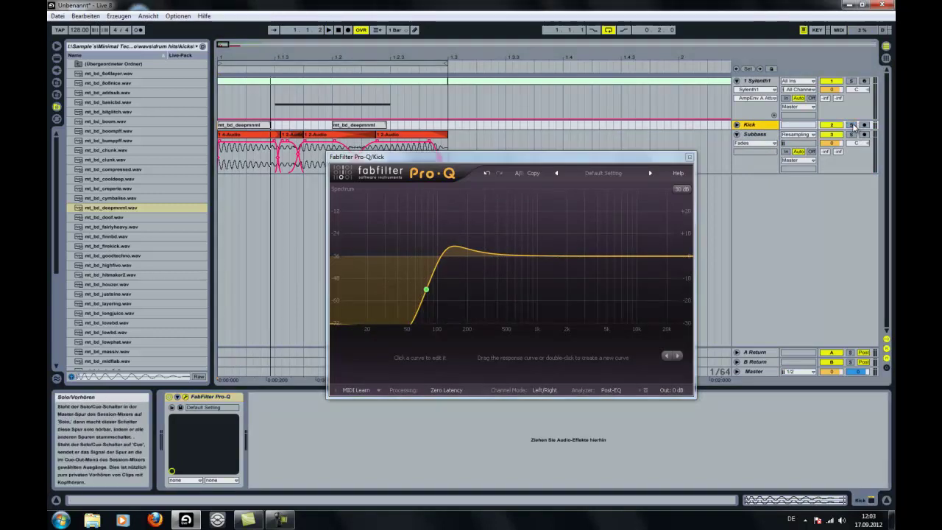
{"action": "left_click", "coordinate": [852, 125]}
{"action": "key", "text": "space"}
{"action": "left_click_drag", "start_coordinate": [425, 292], "coordinate": [411, 290]}
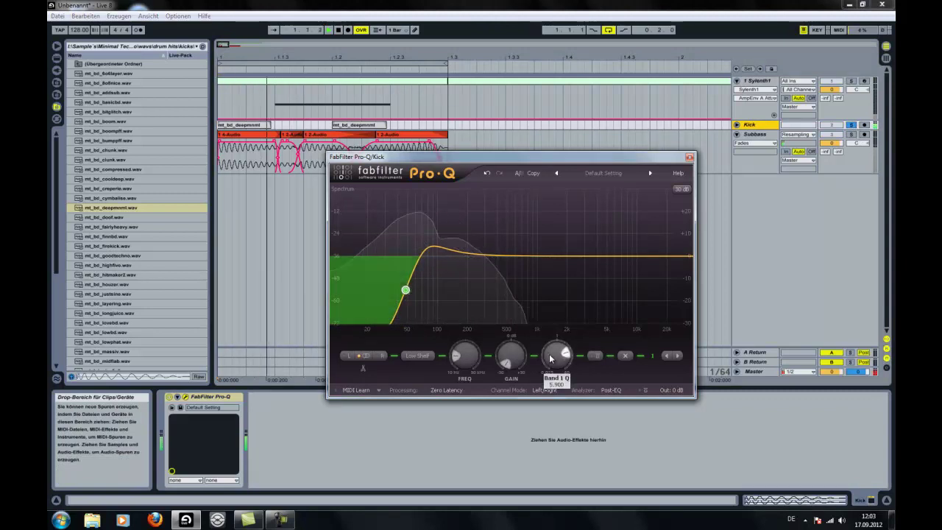
- Unfold the Kick track, reduce the Q of its Pro-Q low-shelf band and set the band's frequency to about 55 Hz
{"action": "left_click", "coordinate": [737, 126]}
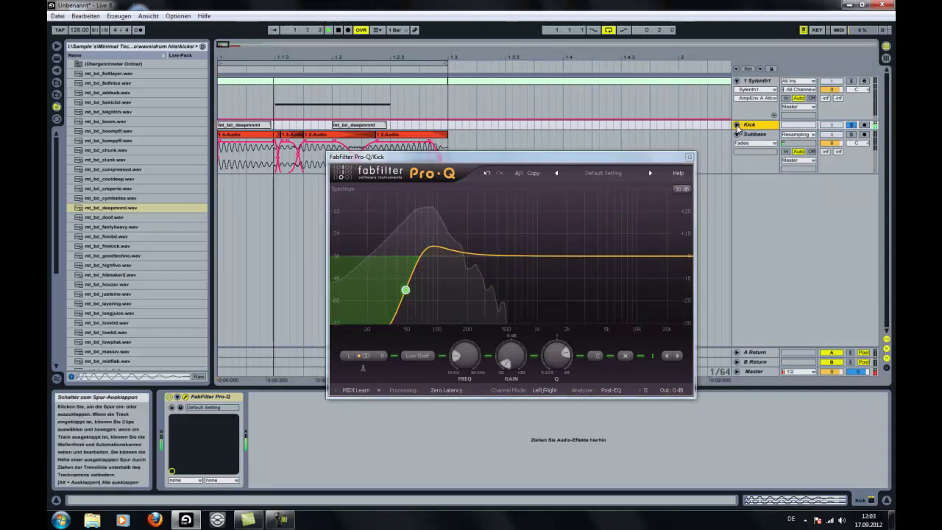
{"action": "left_click_drag", "start_coordinate": [749, 137], "coordinate": [750, 153]}
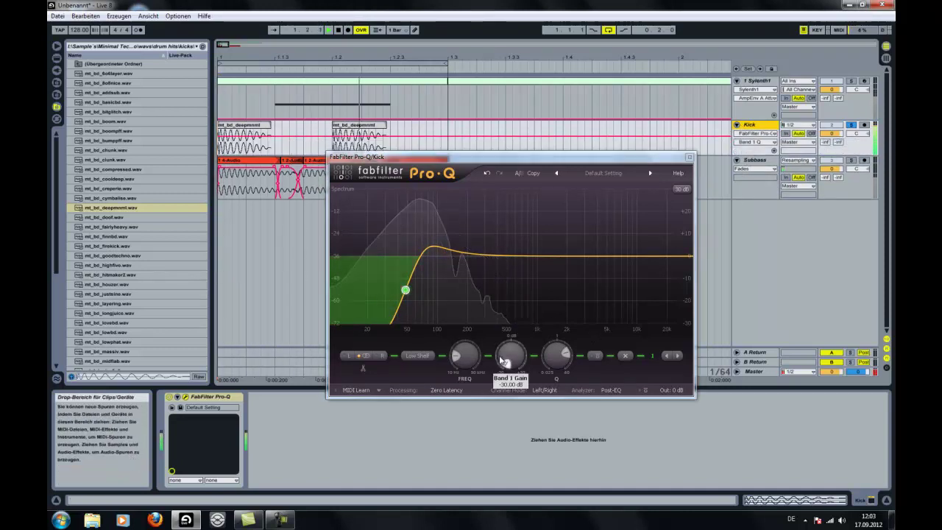
{"action": "left_click_drag", "start_coordinate": [557, 359], "coordinate": [557, 372]}
{"action": "scroll", "coordinate": [469, 374], "scroll_direction": "down", "scroll_amount": 3}
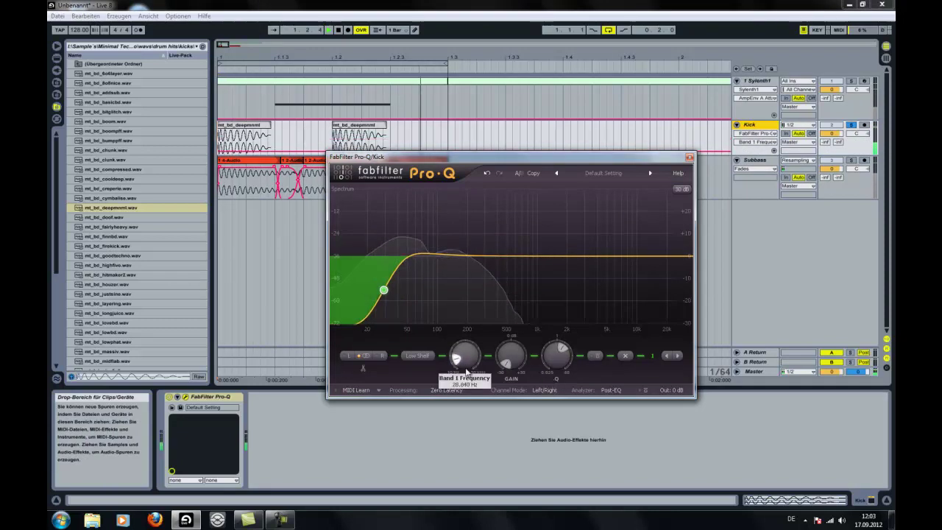
{"action": "left_click_drag", "start_coordinate": [469, 372], "coordinate": [478, 364]}
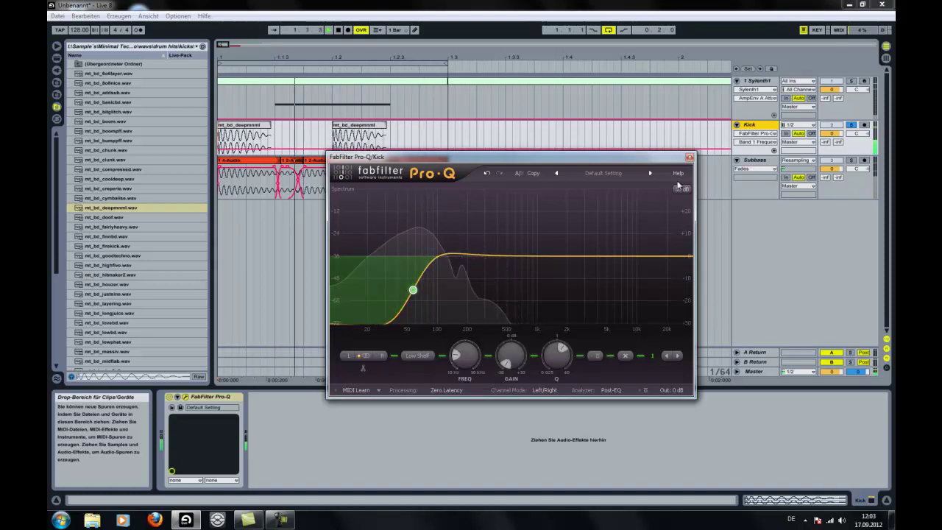
{"action": "left_click", "coordinate": [689, 157]}
- Insert FabFilter Pro-C (Mono) after Pro-Q on the Kick track
{"action": "left_click", "coordinate": [56, 58]}
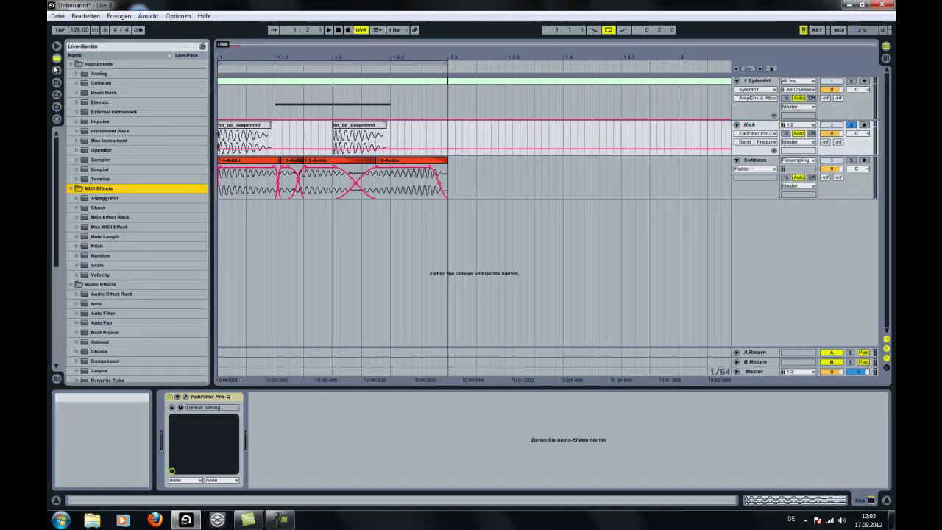
{"action": "left_click", "coordinate": [57, 70]}
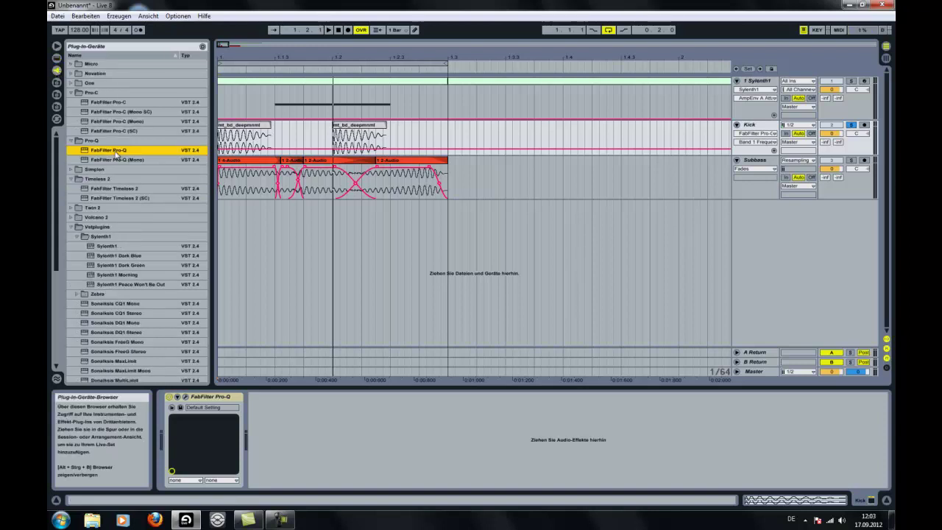
{"action": "left_click_drag", "start_coordinate": [118, 114], "coordinate": [89, 183]}
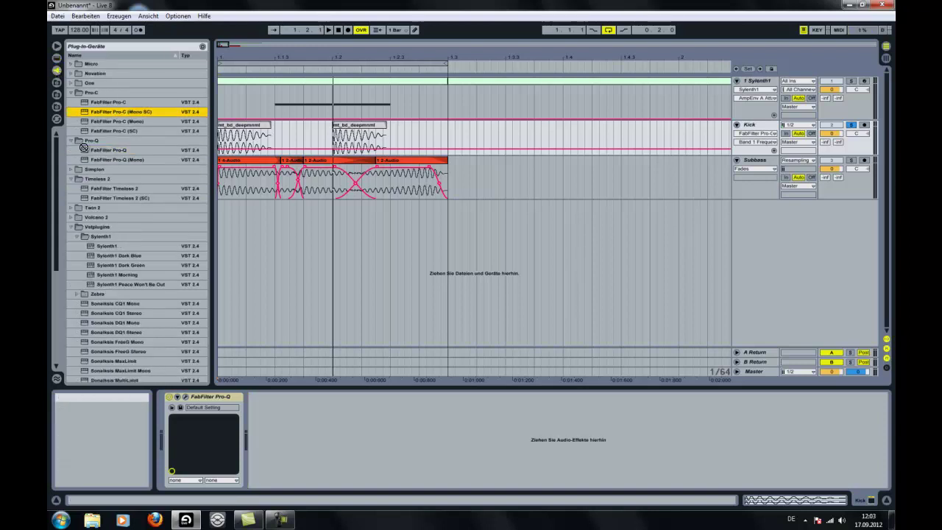
{"action": "left_click_drag", "start_coordinate": [86, 117], "coordinate": [316, 445]}
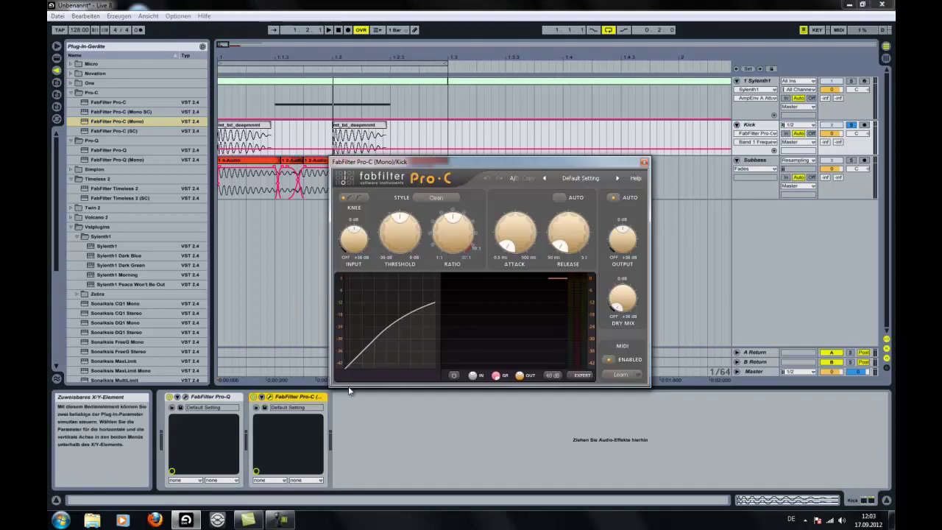
- Step through Pro-C's presets while the kick plays and load Mid Spank bM
{"action": "left_click", "coordinate": [619, 178]}
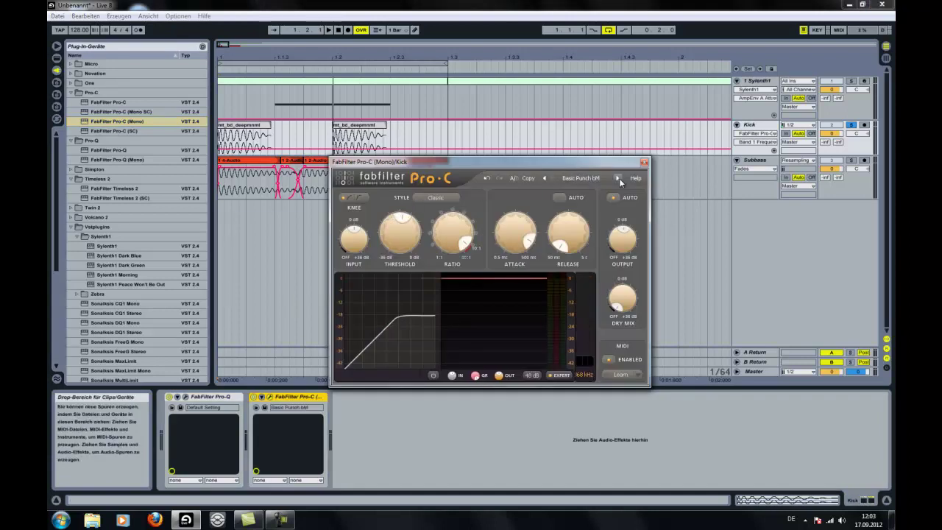
{"action": "left_click", "coordinate": [618, 178]}
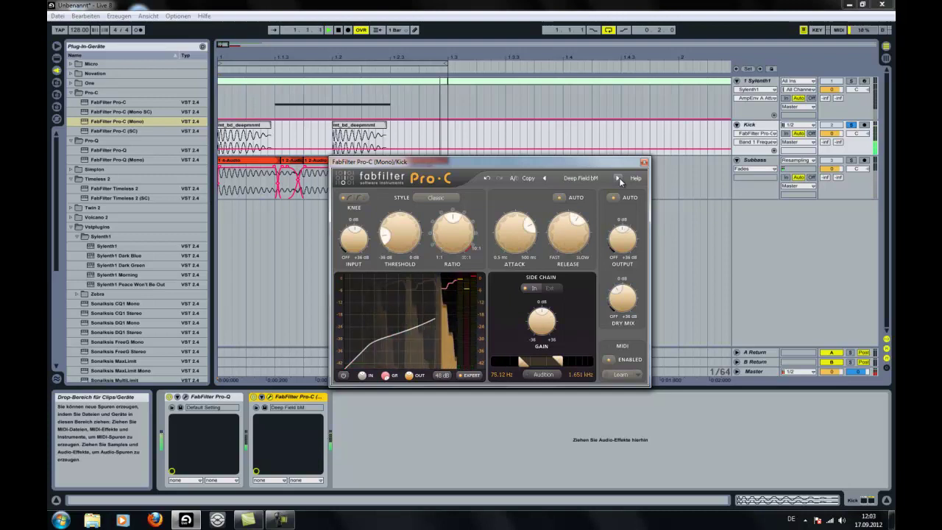
{"action": "left_click", "coordinate": [619, 178]}
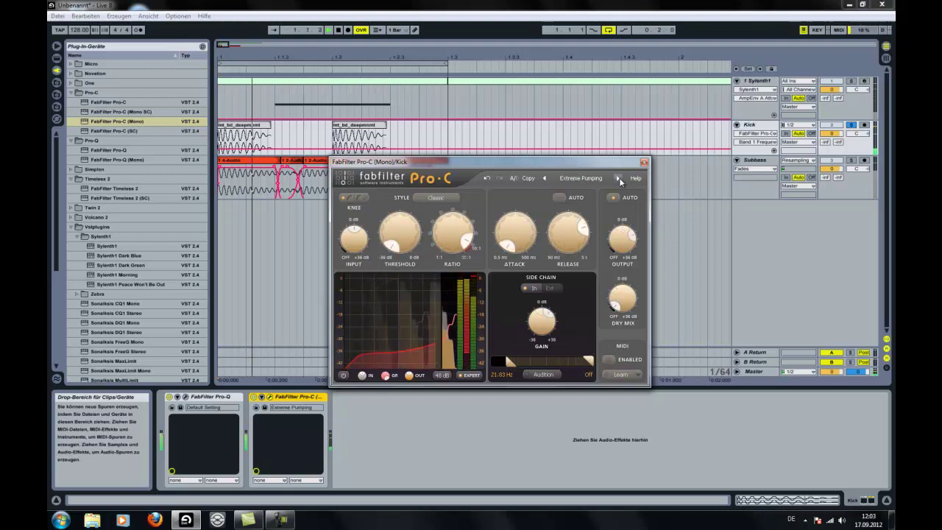
{"action": "left_click", "coordinate": [619, 178]}
{"action": "left_click", "coordinate": [619, 179]}
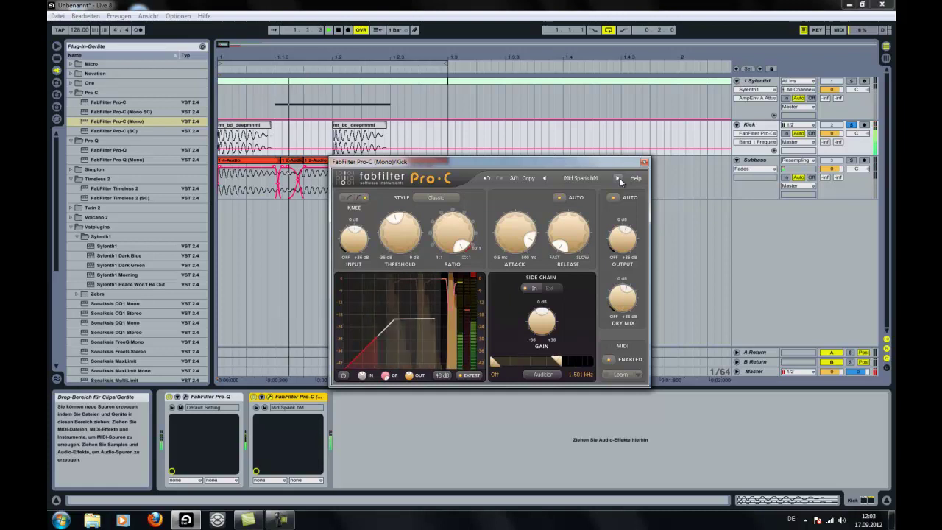
- Set Pro-C's dry level to about -1.3 dB, close the plug-in and turn off the Kick solo
{"action": "mouse_move", "coordinate": [631, 290]}
{"action": "left_click_drag", "start_coordinate": [631, 292], "coordinate": [624, 324]}
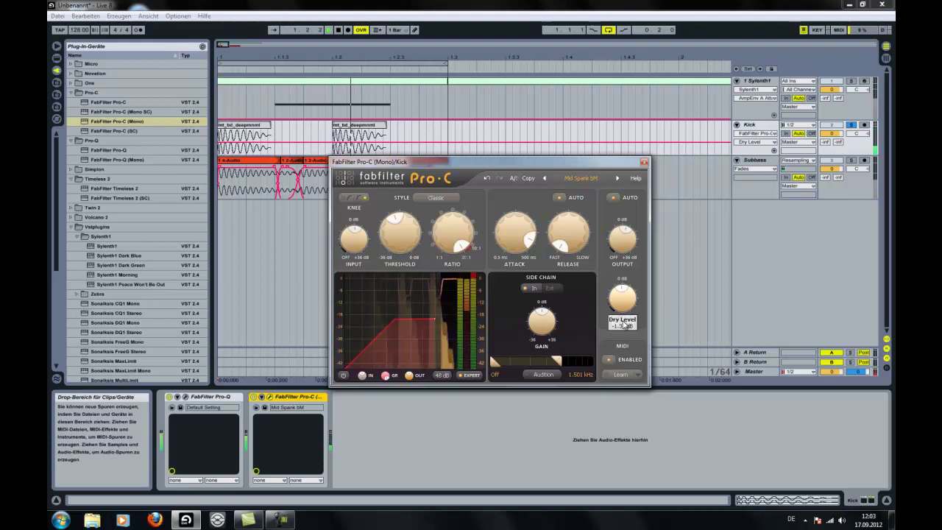
{"action": "left_click", "coordinate": [644, 161]}
{"action": "left_click", "coordinate": [853, 128]}
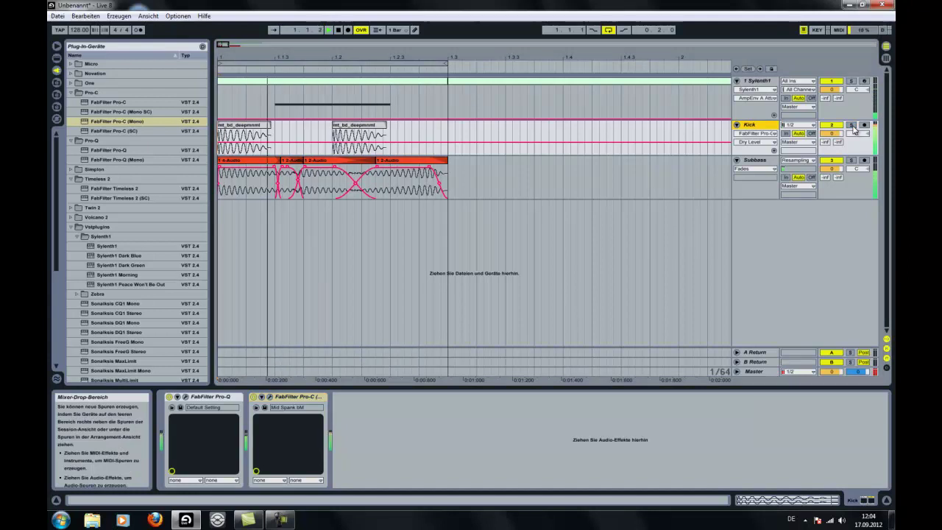
- Delete the Sylenth1 track from the arrangement
{"action": "right_click", "coordinate": [766, 82]}
{"action": "left_click", "coordinate": [718, 108]}
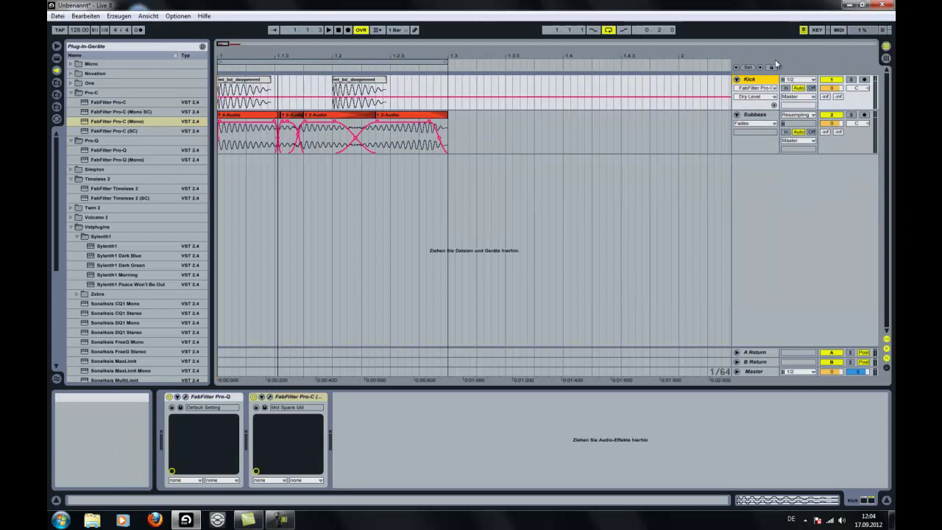
- Insert four MIDI tracks between Kick and Subbass and move the Kick track below them
{"action": "right_click", "coordinate": [755, 79]}
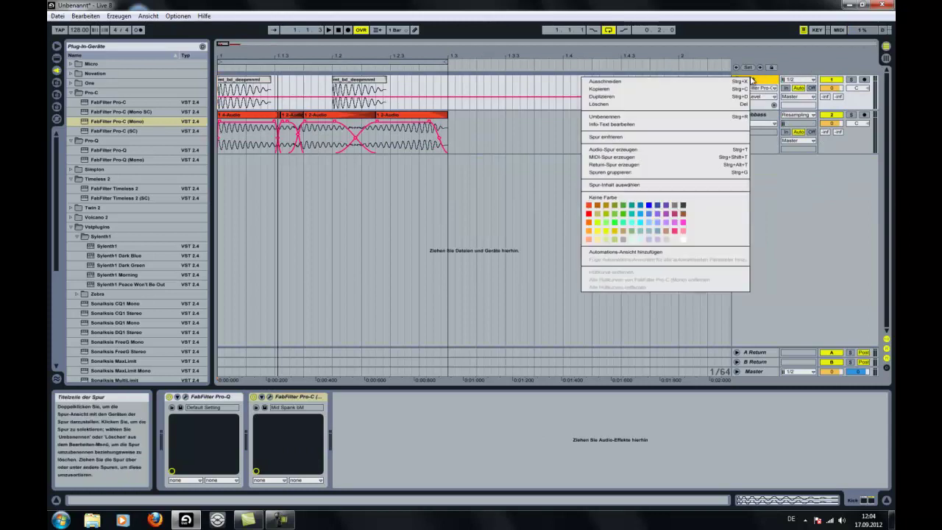
{"action": "left_click", "coordinate": [672, 158]}
{"action": "right_click", "coordinate": [758, 116]}
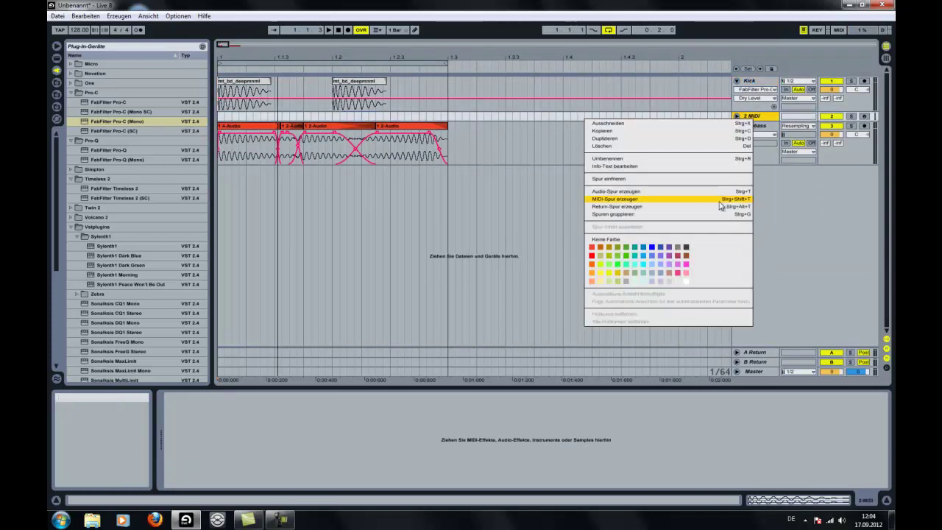
{"action": "left_click", "coordinate": [658, 199]}
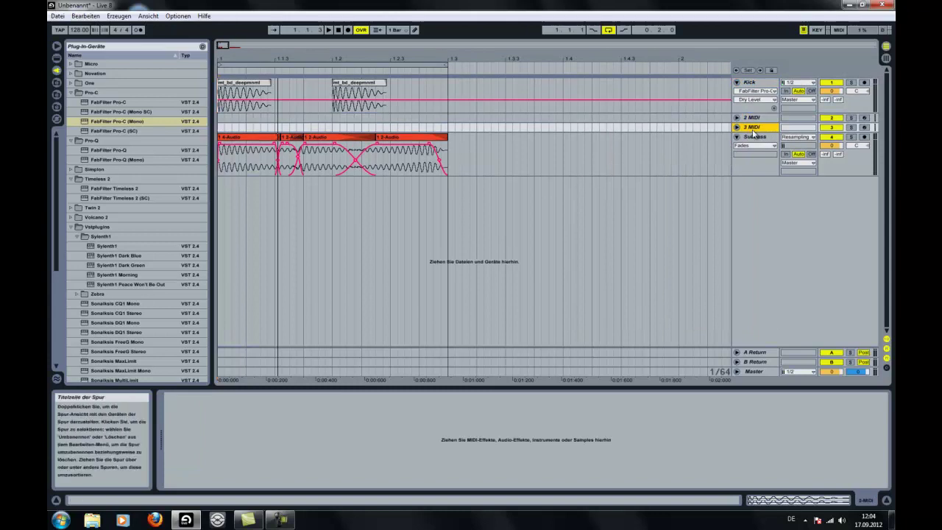
{"action": "key", "text": "ctrl+shift+t"}
{"action": "key", "text": "ctrl+shift+t"}
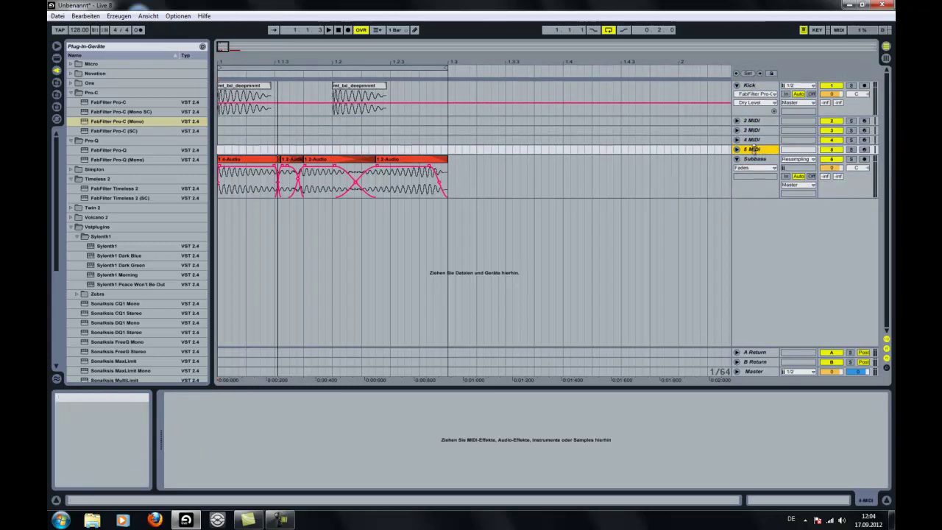
{"action": "left_click", "coordinate": [754, 87]}
{"action": "left_click_drag", "start_coordinate": [756, 157], "coordinate": [755, 157]}
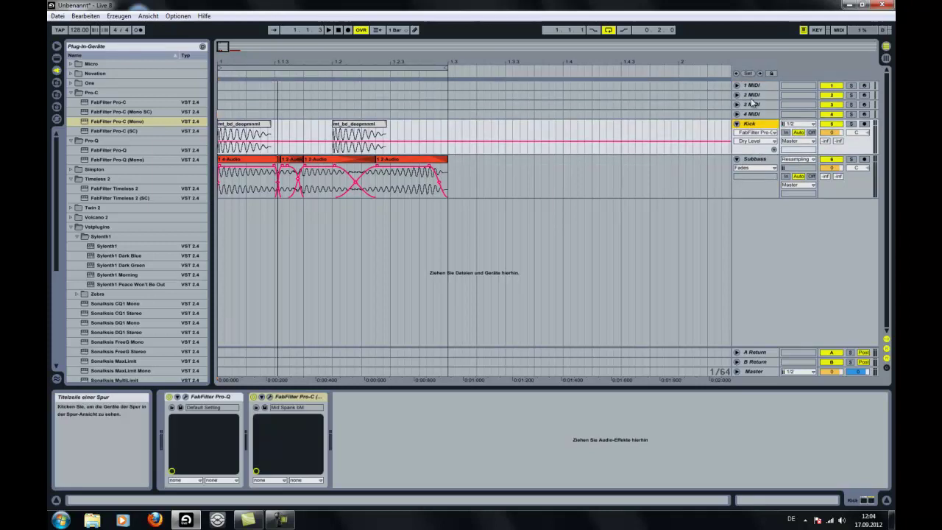
- Rename the first MIDI track Sc1
{"action": "right_click", "coordinate": [751, 87]}
{"action": "left_click", "coordinate": [721, 133]}
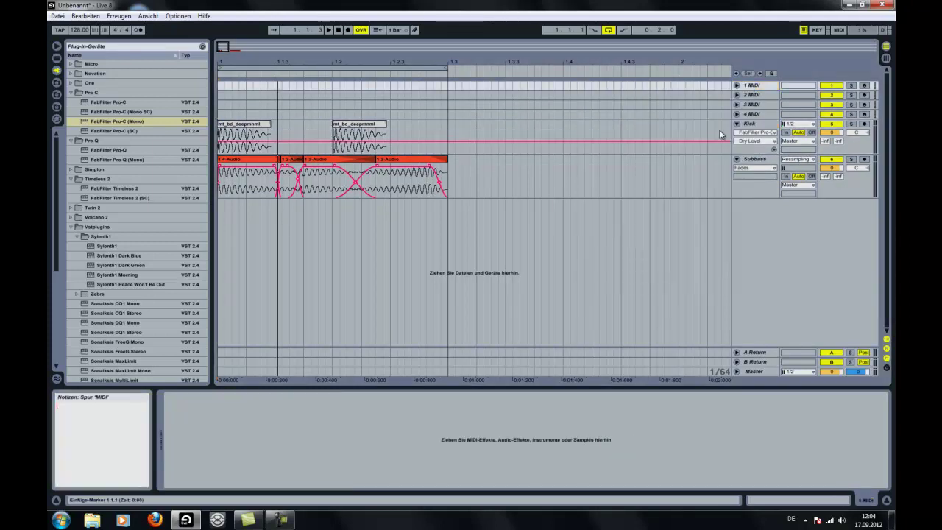
{"action": "right_click", "coordinate": [764, 88]}
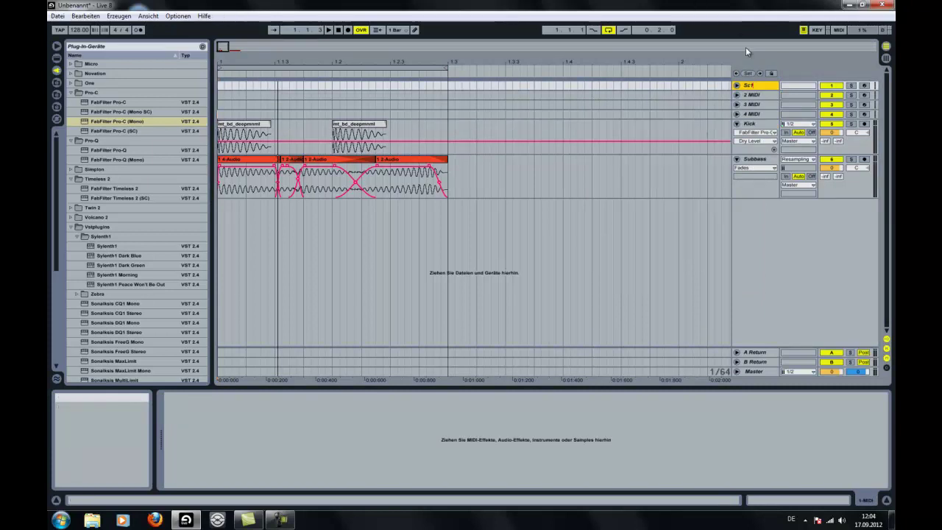
{"action": "right_click", "coordinate": [751, 94]}
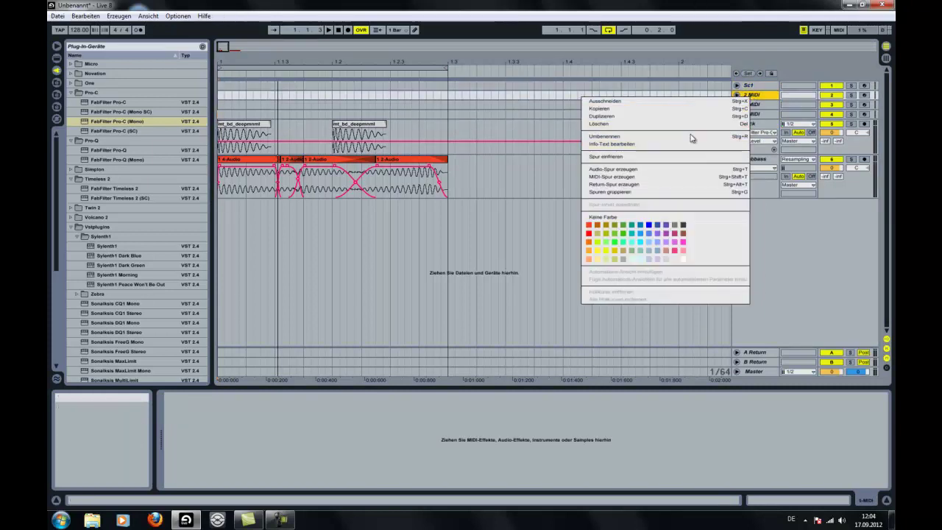
{"action": "left_click", "coordinate": [678, 170]}
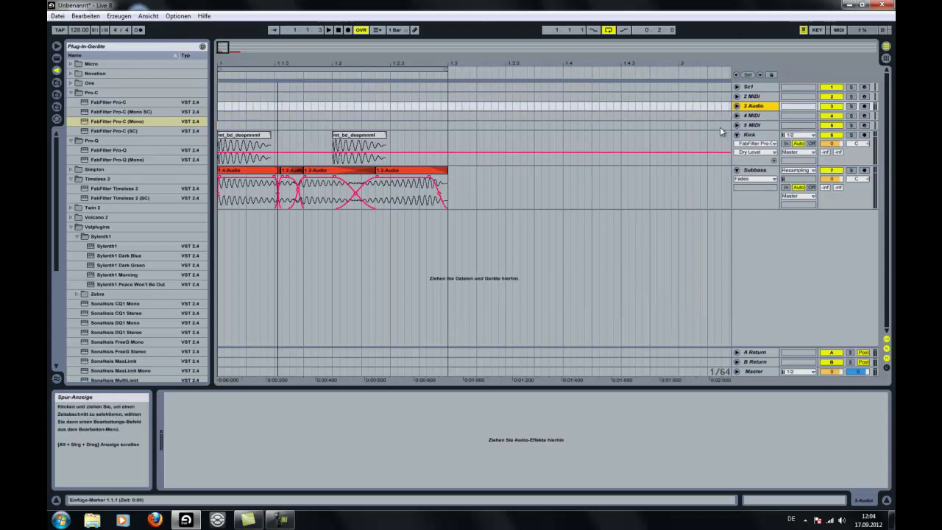
{"action": "right_click", "coordinate": [753, 107]}
{"action": "left_click", "coordinate": [681, 134]}
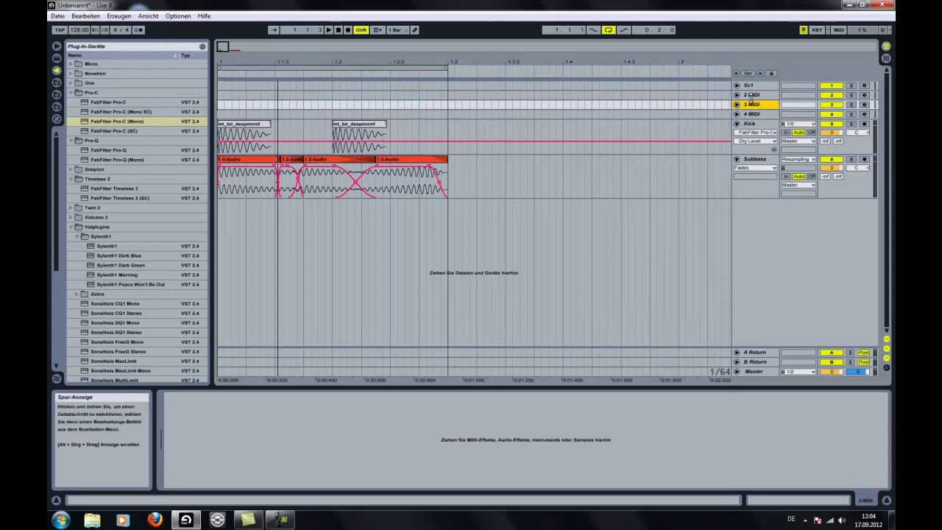
{"action": "right_click", "coordinate": [751, 95]}
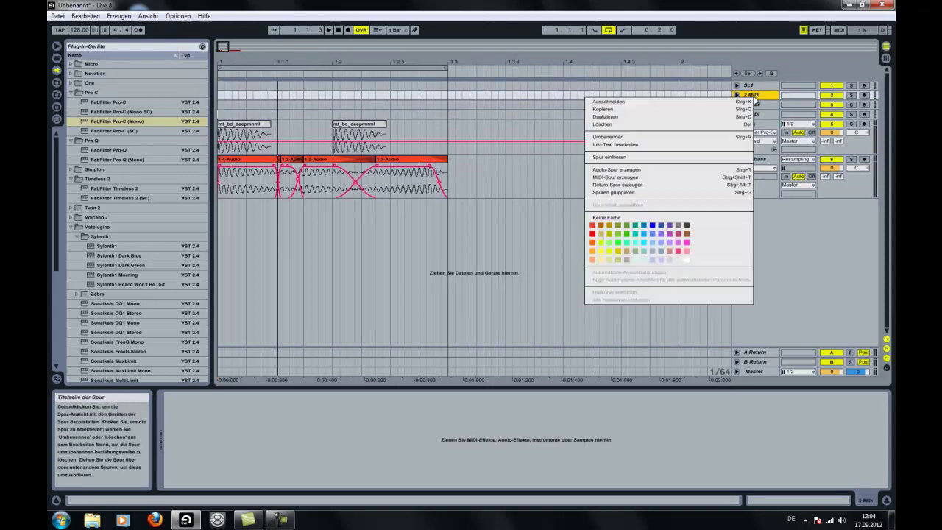
{"action": "left_click", "coordinate": [655, 177]}
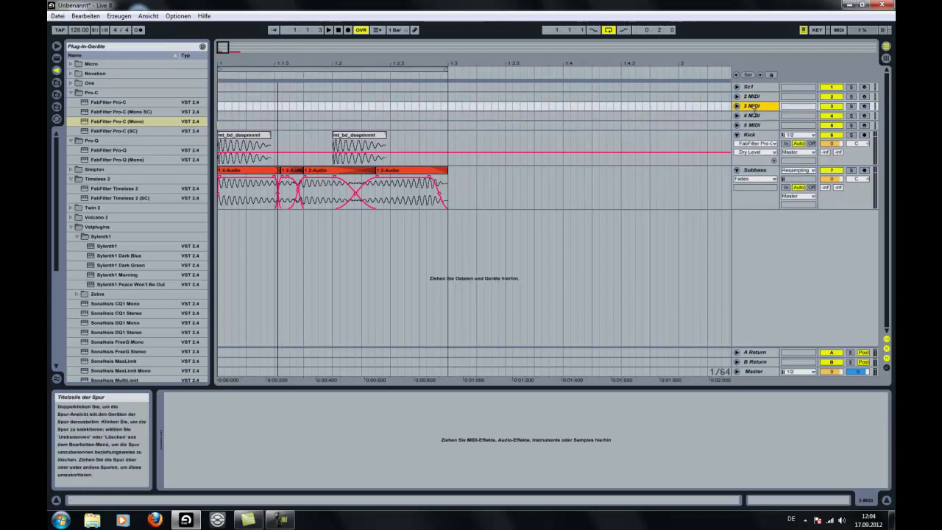
{"action": "key", "text": "Delete"}
- Rename the other three MIDI tracks Sc2, Sc3 and Sc4
{"action": "left_click", "coordinate": [752, 95]}
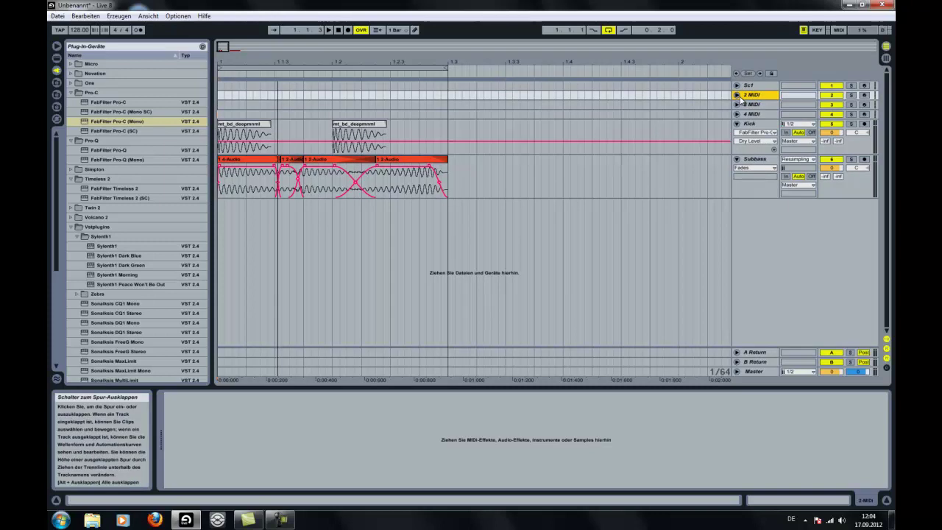
{"action": "right_click", "coordinate": [743, 99]}
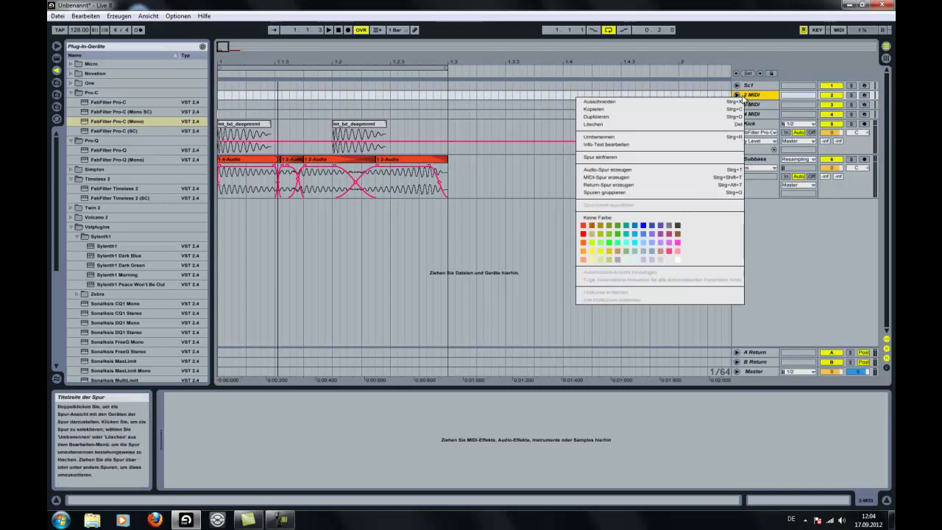
{"action": "left_click", "coordinate": [704, 137]}
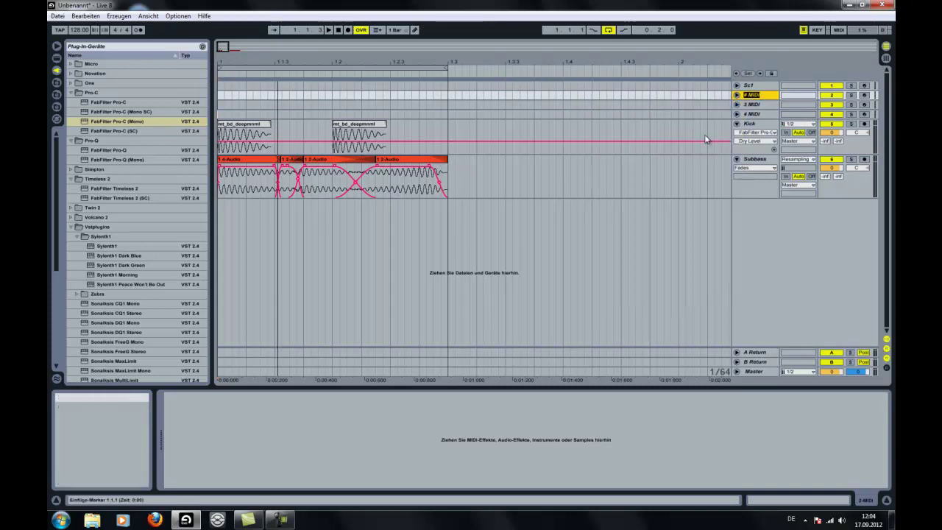
{"action": "right_click", "coordinate": [750, 106]}
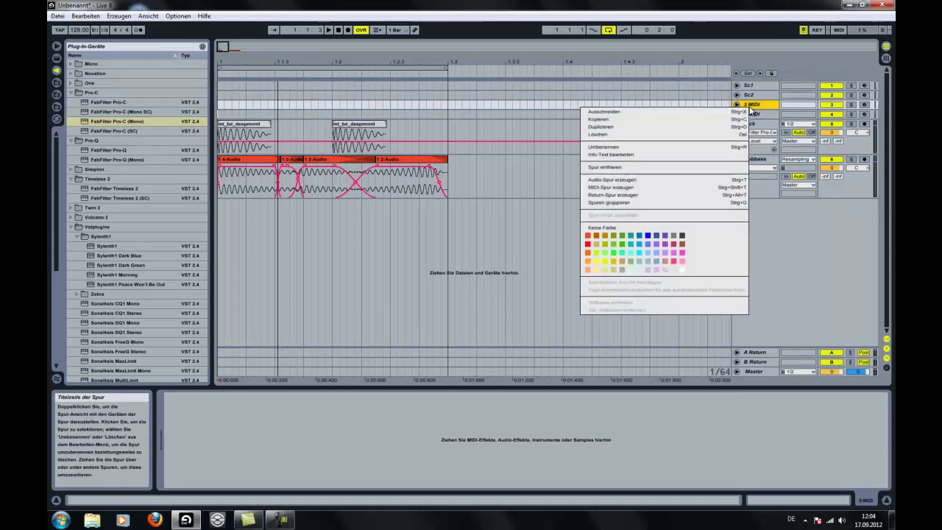
{"action": "left_click", "coordinate": [681, 151]}
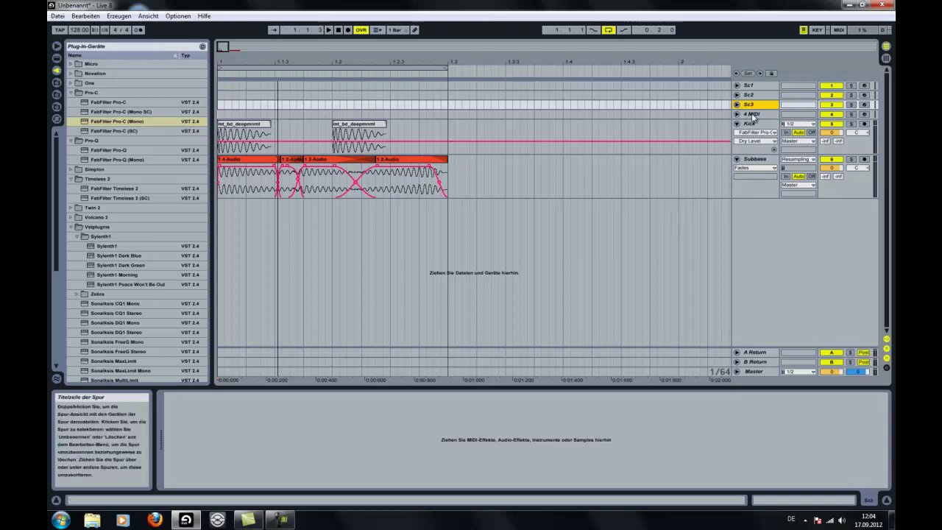
{"action": "right_click", "coordinate": [751, 116]}
{"action": "left_click", "coordinate": [701, 155]}
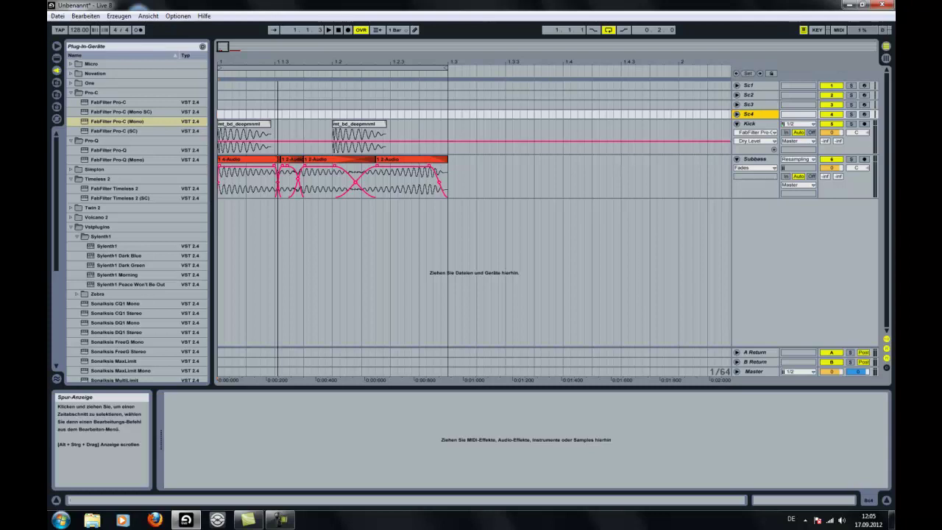
- Add an empty Simpler instrument to each of the tracks Sc1 to Sc4
{"action": "left_click", "coordinate": [57, 59]}
{"action": "left_click_drag", "start_coordinate": [109, 169], "coordinate": [753, 88]}
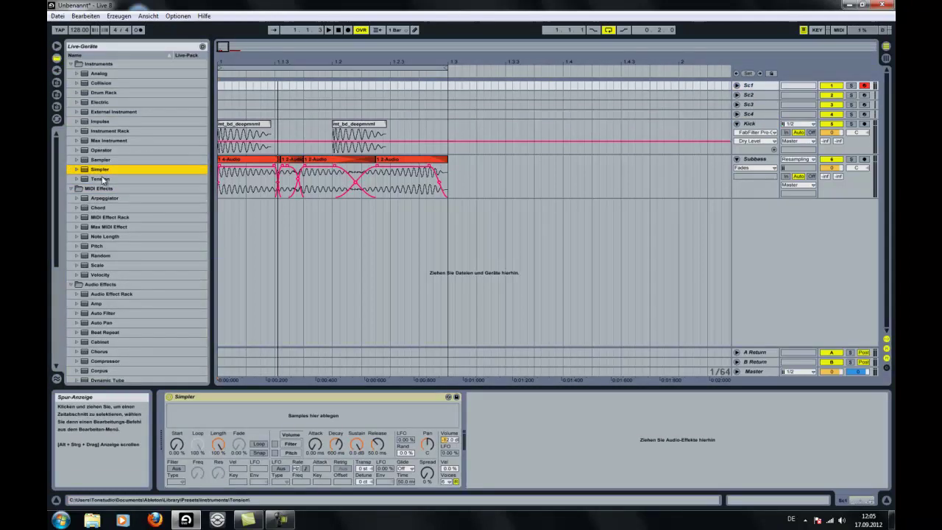
{"action": "left_click_drag", "start_coordinate": [89, 171], "coordinate": [161, 171]}
{"action": "left_click_drag", "start_coordinate": [779, 96], "coordinate": [750, 115]}
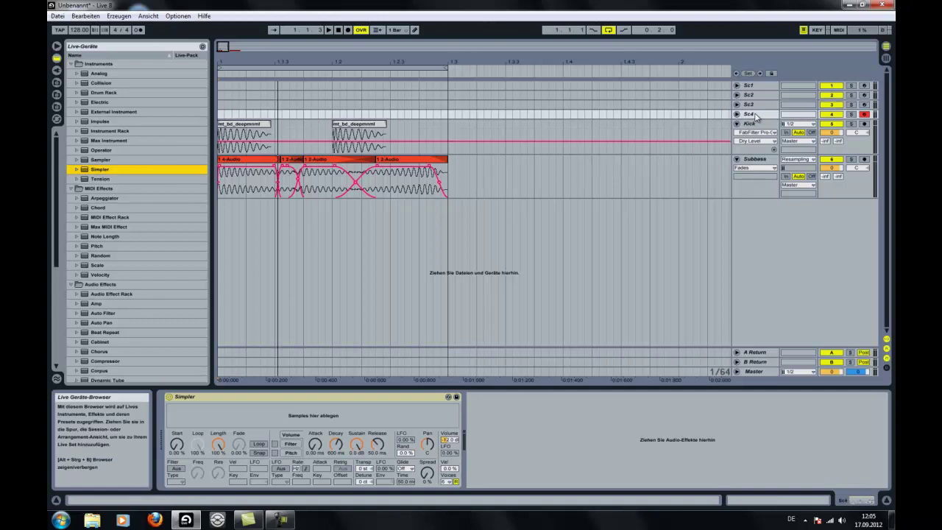
- Load the kick sample mt_bd_deepmnml.wav into the Simpler of each of the four Sc tracks
{"action": "left_click", "coordinate": [56, 107]}
{"action": "left_click_drag", "start_coordinate": [111, 208], "coordinate": [276, 421]}
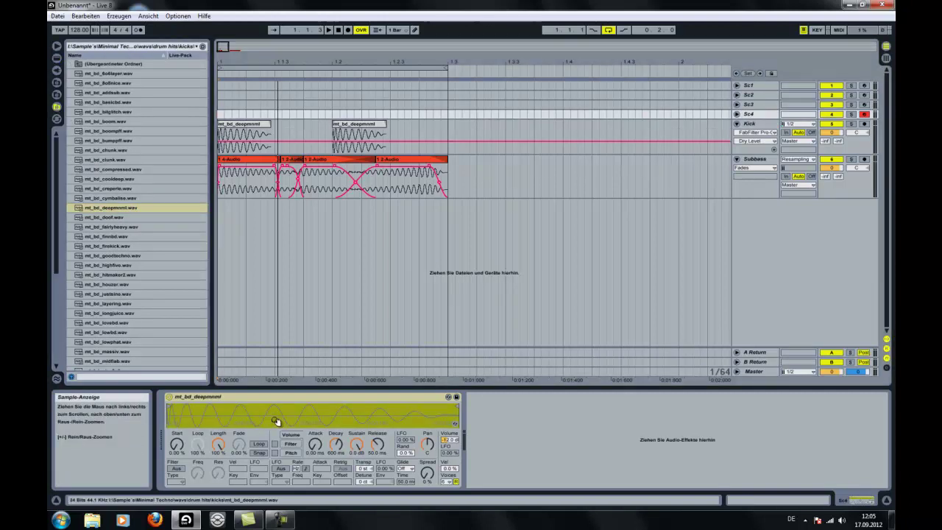
{"action": "left_click", "coordinate": [748, 106]}
{"action": "left_click_drag", "start_coordinate": [98, 210], "coordinate": [298, 416]}
{"action": "left_click", "coordinate": [749, 95]}
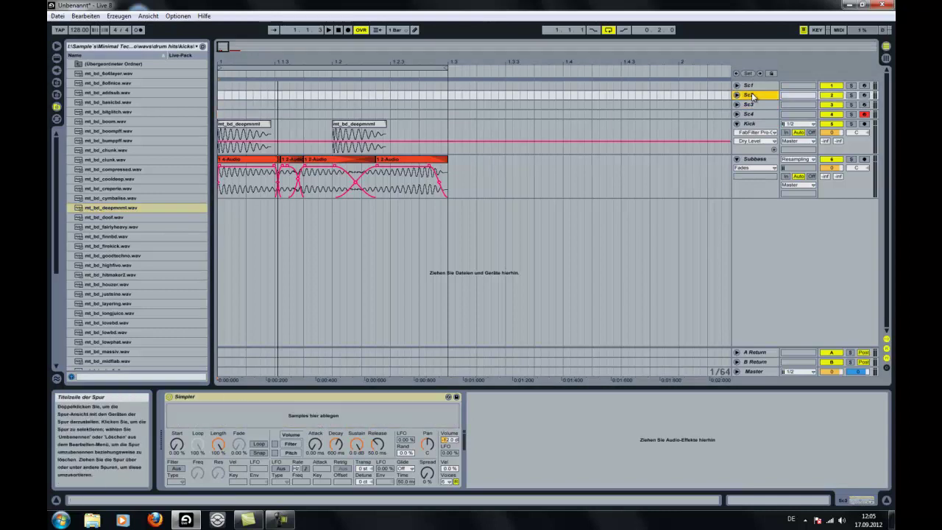
{"action": "left_click_drag", "start_coordinate": [107, 210], "coordinate": [283, 421]}
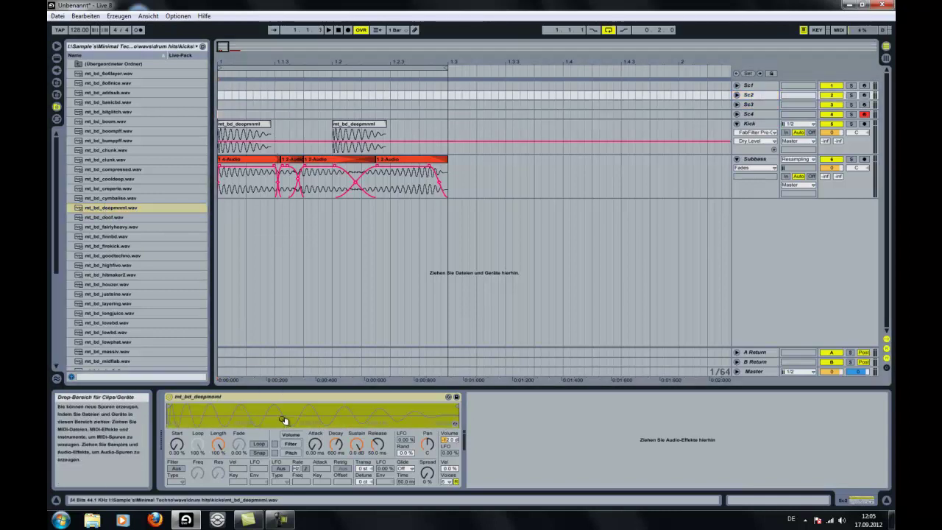
{"action": "left_click", "coordinate": [749, 86]}
{"action": "left_click", "coordinate": [99, 209]}
{"action": "left_click_drag", "start_coordinate": [100, 209], "coordinate": [326, 414]}
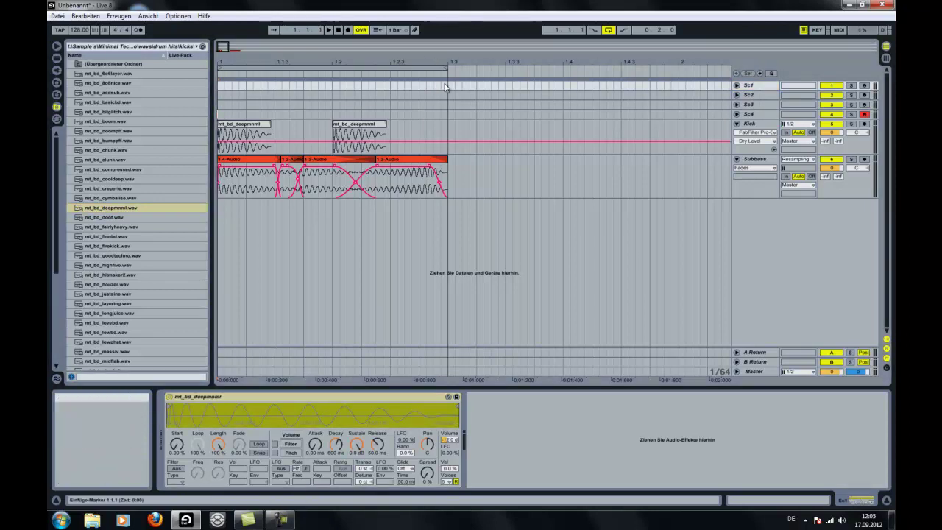
- Create a two-beat MIDI clip at the start of Sc1 with short C3 notes on 1.1.1 and 1.2.1
{"action": "left_click_drag", "start_coordinate": [447, 86], "coordinate": [237, 82]}
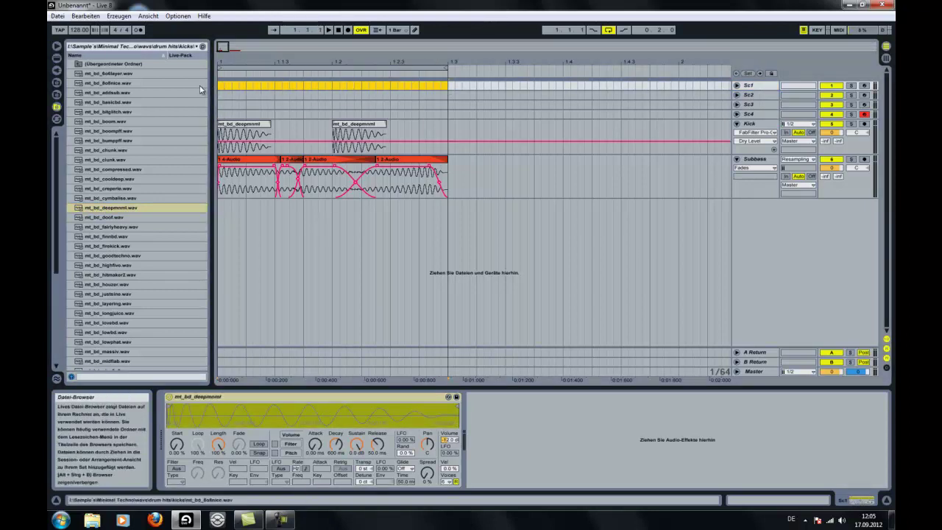
{"action": "key", "text": "ctrl+shift+m"}
{"action": "double_click", "coordinate": [295, 87]}
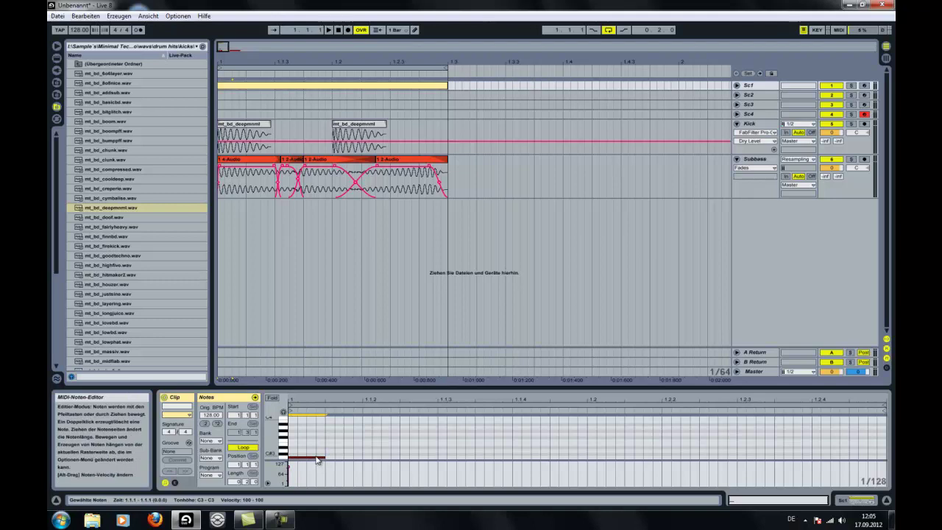
{"action": "left_click_drag", "start_coordinate": [317, 455], "coordinate": [541, 453]}
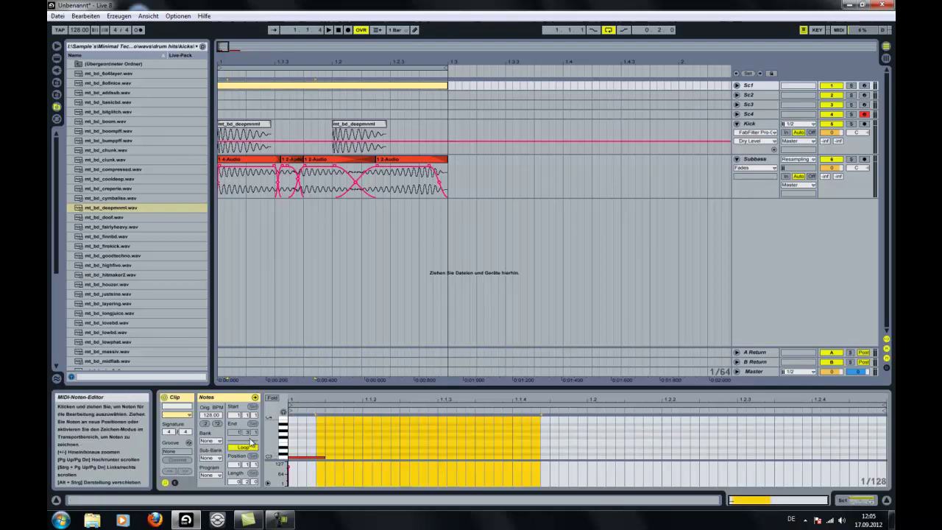
{"action": "left_click_drag", "start_coordinate": [310, 457], "coordinate": [611, 453]}
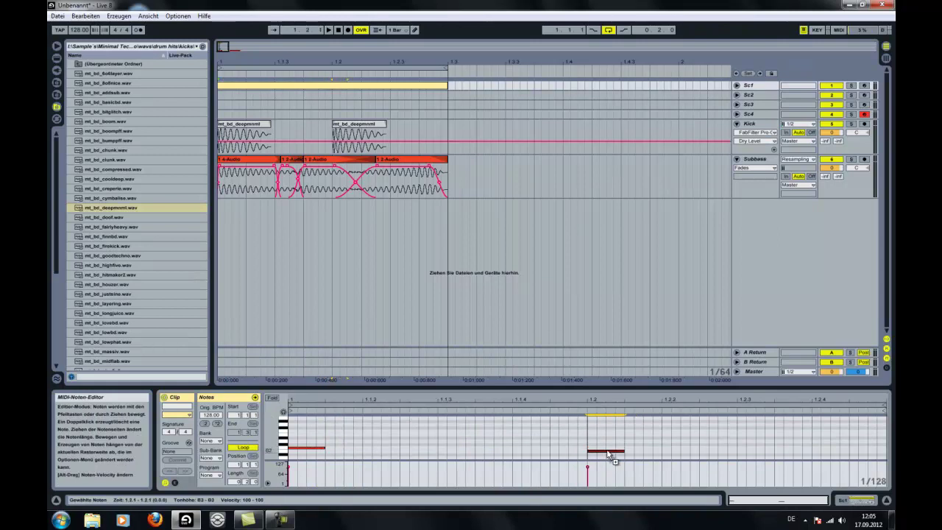
- Copy the Sc1 clip to Sc2 and shift both of its notes to 1.1.2 and 1.2.2
{"action": "left_click_drag", "start_coordinate": [318, 86], "coordinate": [317, 98]}
{"action": "left_click_drag", "start_coordinate": [304, 429], "coordinate": [693, 457]}
{"action": "left_click_drag", "start_coordinate": [611, 452], "coordinate": [682, 453]}
{"action": "mouse_move", "coordinate": [344, 95]}
{"action": "left_mouse_down"}
{"action": "mouse_move", "coordinate": [350, 112]}
{"action": "mouse_move", "coordinate": [313, 111]}
{"action": "mouse_move", "coordinate": [343, 108]}
{"action": "left_mouse_up"}
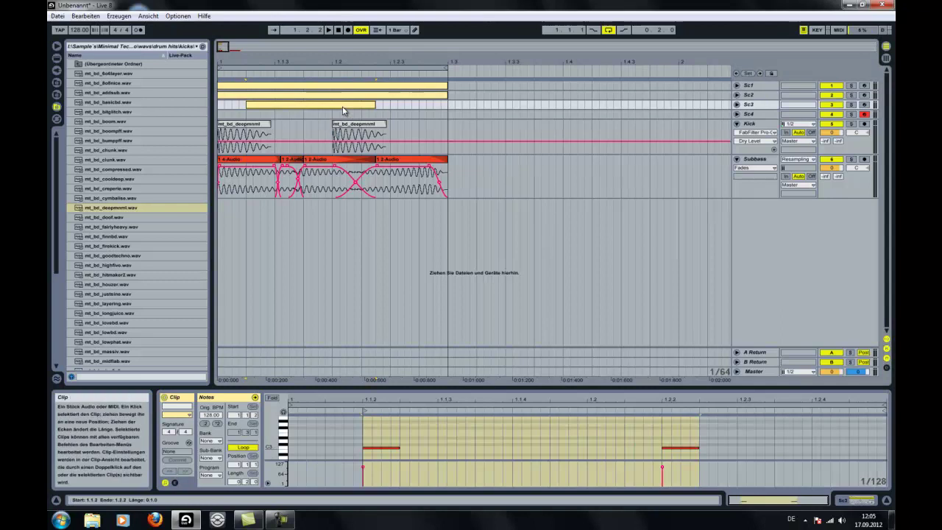
{"action": "right_click", "coordinate": [343, 107]}
{"action": "left_click", "coordinate": [353, 134]}
{"action": "key", "text": "ctrl+z"}
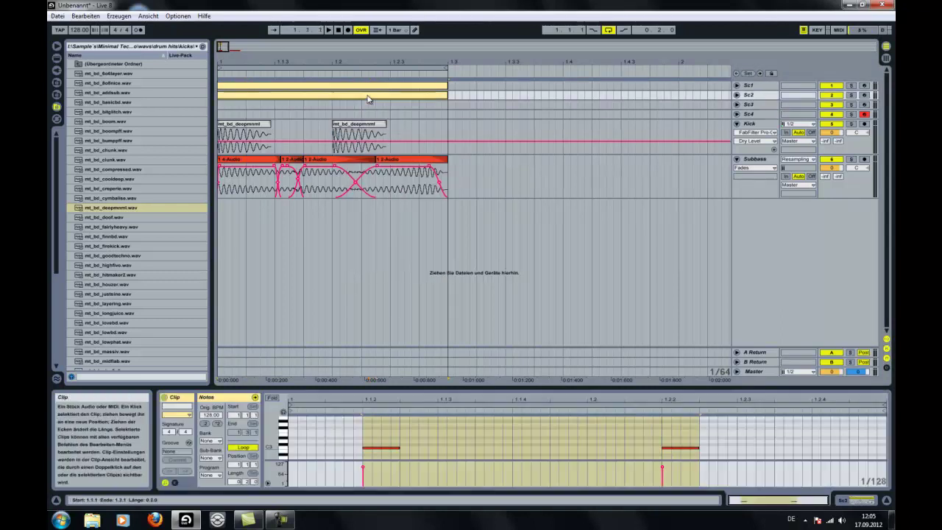
- Copy the whole Sc2 clip to Sc3 and shift both of its notes to 1.1.3 and 1.2.3
{"action": "left_click", "coordinate": [364, 448]}
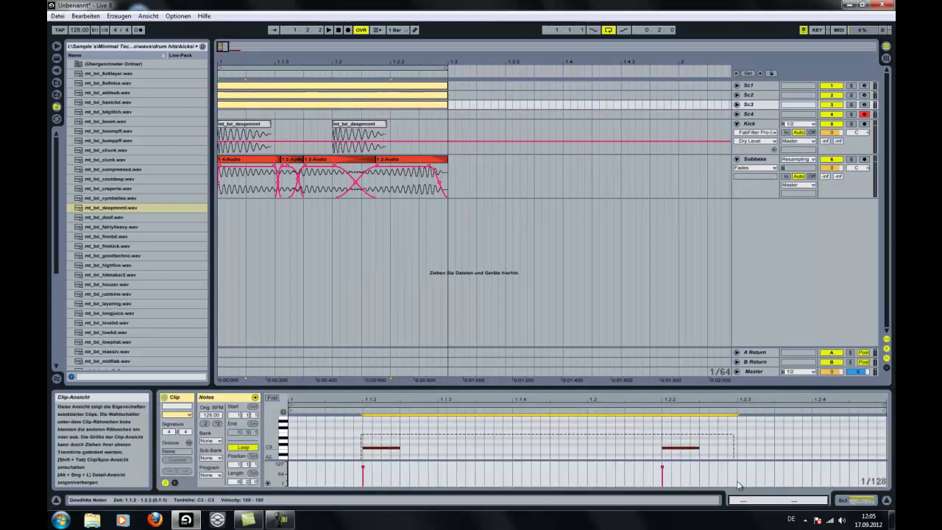
{"action": "left_click_drag", "start_coordinate": [692, 447], "coordinate": [773, 452]}
- Copy the Sc3 clip to Sc4, shift both of its notes to 1.1.4 and 1.2.4, and play the loop
{"action": "left_click", "coordinate": [458, 101]}
{"action": "left_click_drag", "start_coordinate": [414, 104], "coordinate": [411, 115]}
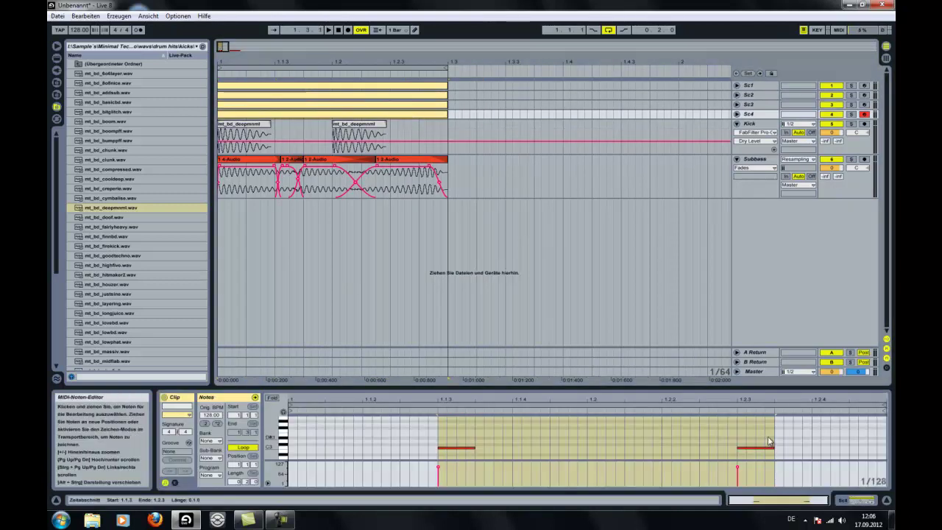
{"action": "left_click", "coordinate": [449, 448]}
{"action": "left_click_drag", "start_coordinate": [449, 450], "coordinate": [527, 455]}
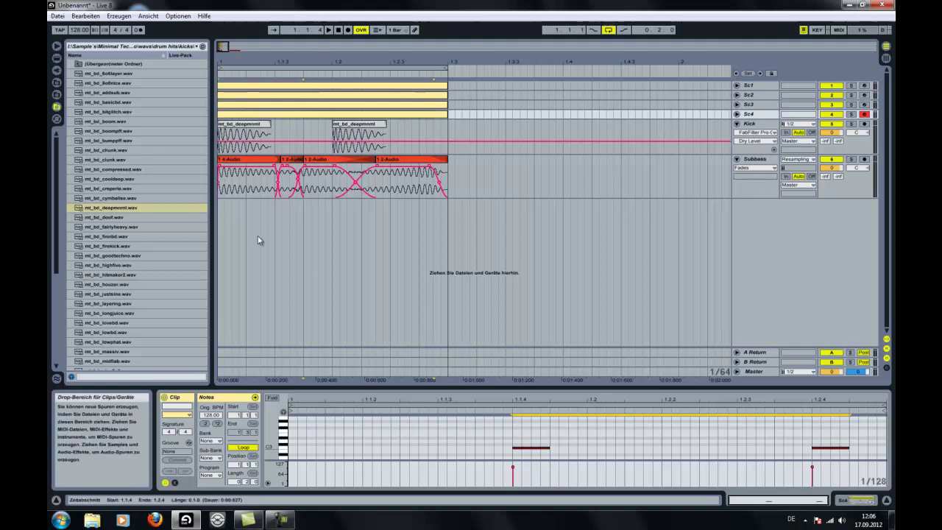
{"action": "key", "text": "space"}
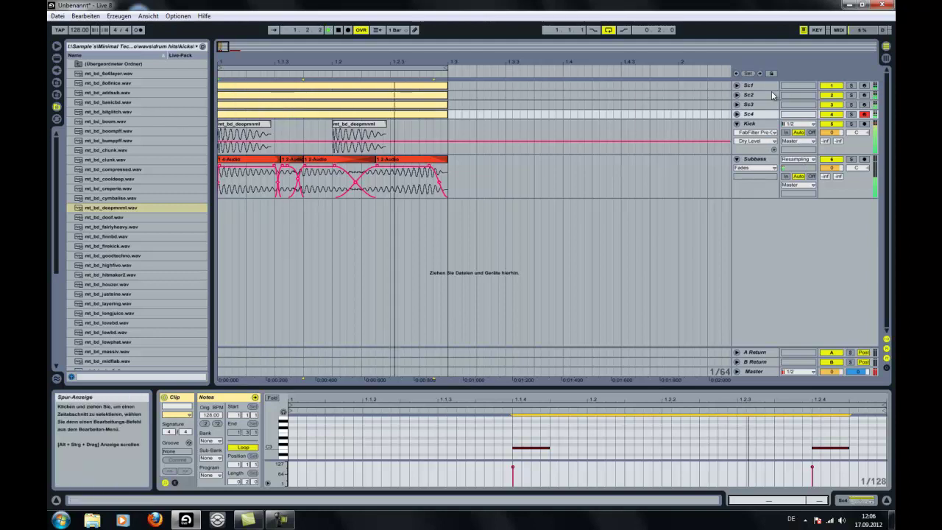
- Deactivate the four sidechain trigger tracks Sc1, Sc2, Sc3 and Sc4
{"action": "left_click", "coordinate": [834, 85]}
{"action": "left_click", "coordinate": [834, 95]}
{"action": "left_click", "coordinate": [834, 104]}
{"action": "left_click", "coordinate": [834, 114]}
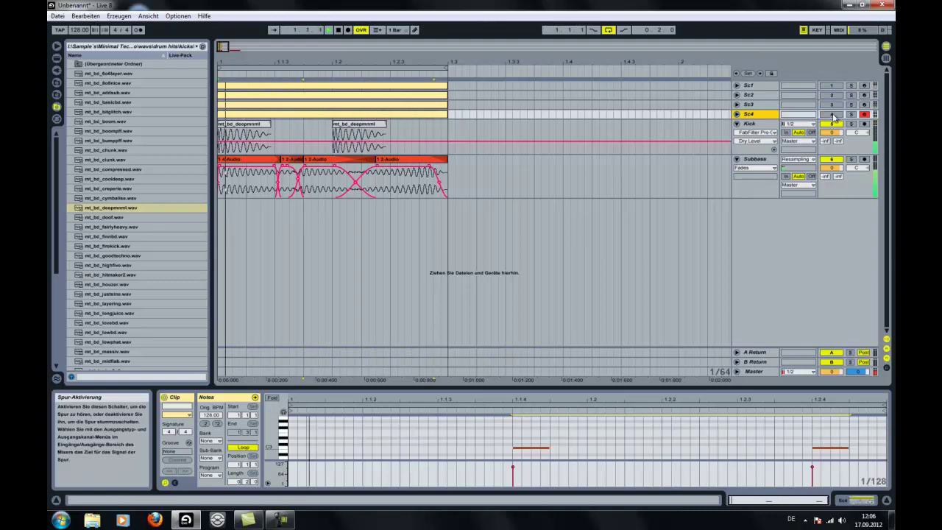
- Add Live's Compressor audio effect after FabFilter Pro-Q on the Subbass track
{"action": "left_click", "coordinate": [56, 57]}
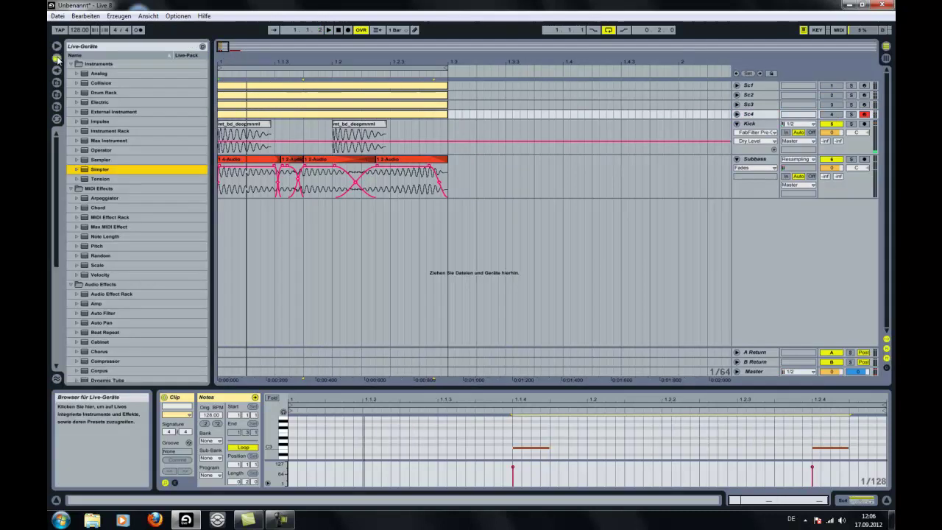
{"action": "scroll", "coordinate": [148, 199], "scroll_direction": "down", "scroll_amount": 5}
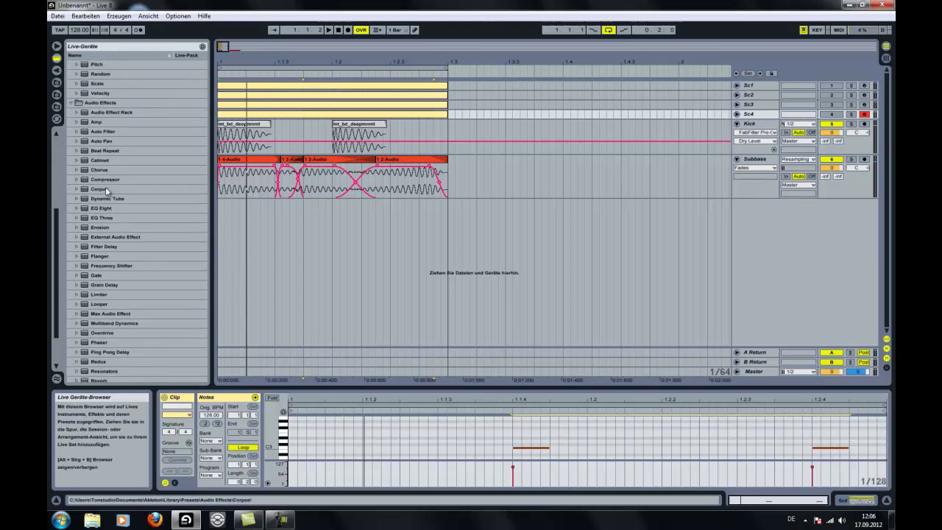
{"action": "left_click_drag", "start_coordinate": [102, 179], "coordinate": [424, 171]}
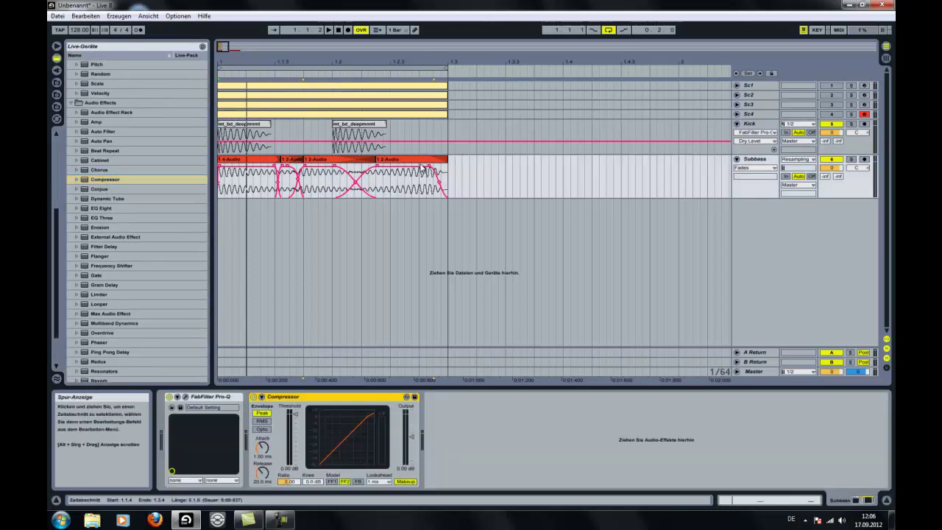
- Enable the Compressor's sidechain with Sc1 as its source, lower the threshold to -21.5 dB, and play the loop
{"action": "left_click", "coordinate": [262, 397]}
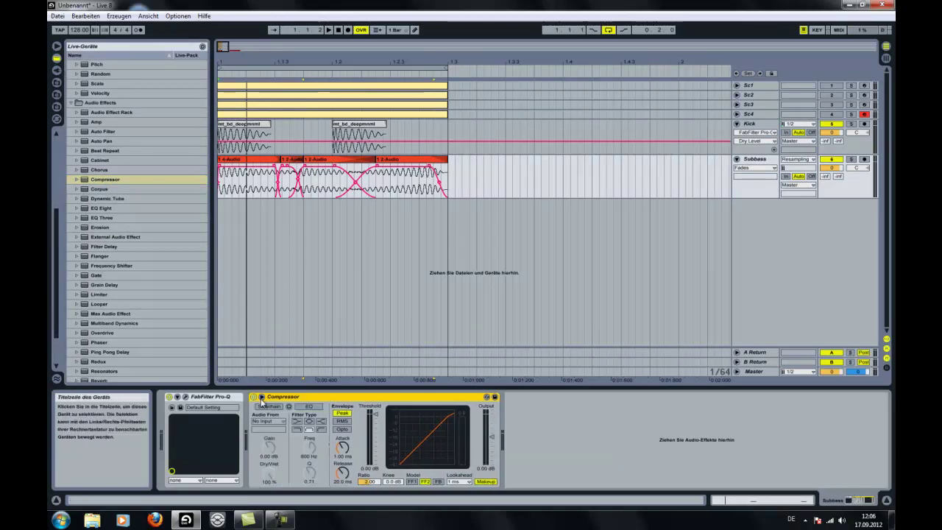
{"action": "left_click", "coordinate": [268, 422]}
{"action": "left_click", "coordinate": [278, 433]}
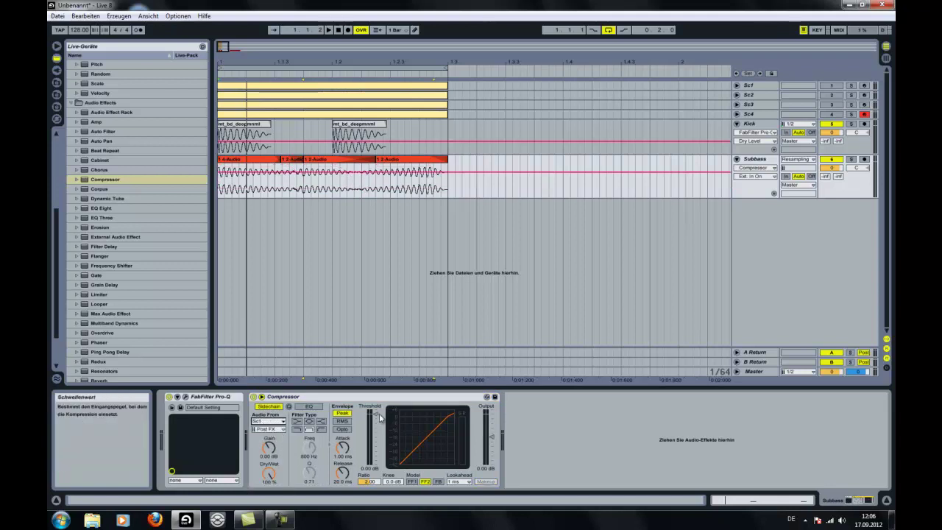
{"action": "left_click_drag", "start_coordinate": [374, 417], "coordinate": [376, 433]}
{"action": "key", "text": "space"}
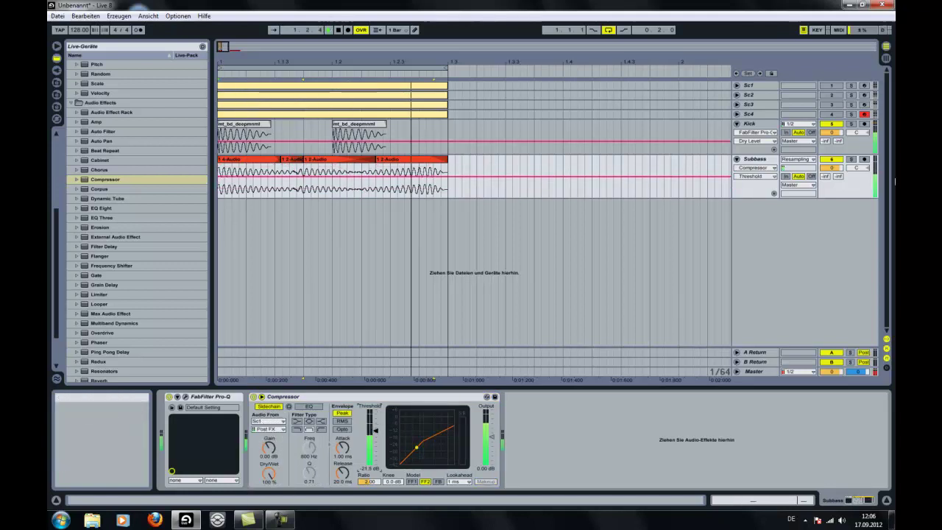
- Solo the Subbass, lower the Compressor threshold to -28.7 dB, and audition Sc2, Sc3 and Sc4 as the sidechain source
{"action": "left_click", "coordinate": [852, 159]}
{"action": "left_click_drag", "start_coordinate": [375, 432], "coordinate": [375, 437]}
{"action": "left_click", "coordinate": [267, 421]}
{"action": "left_click", "coordinate": [272, 434]}
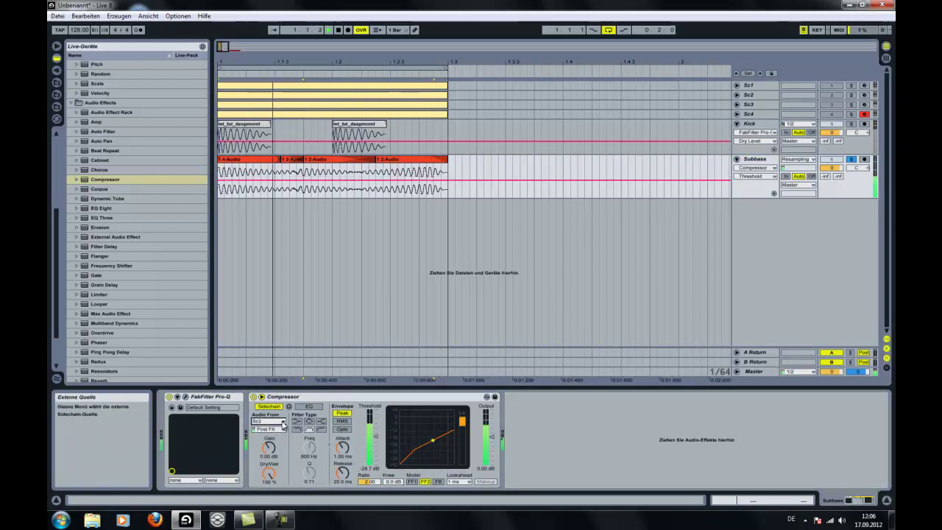
{"action": "left_click", "coordinate": [278, 421]}
{"action": "left_click", "coordinate": [278, 444]}
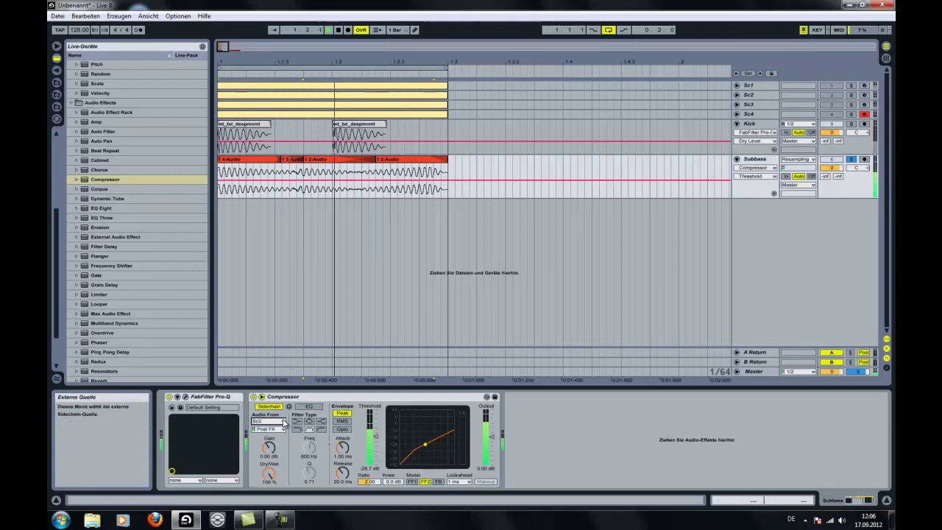
{"action": "left_click", "coordinate": [283, 422]}
{"action": "left_click", "coordinate": [275, 452]}
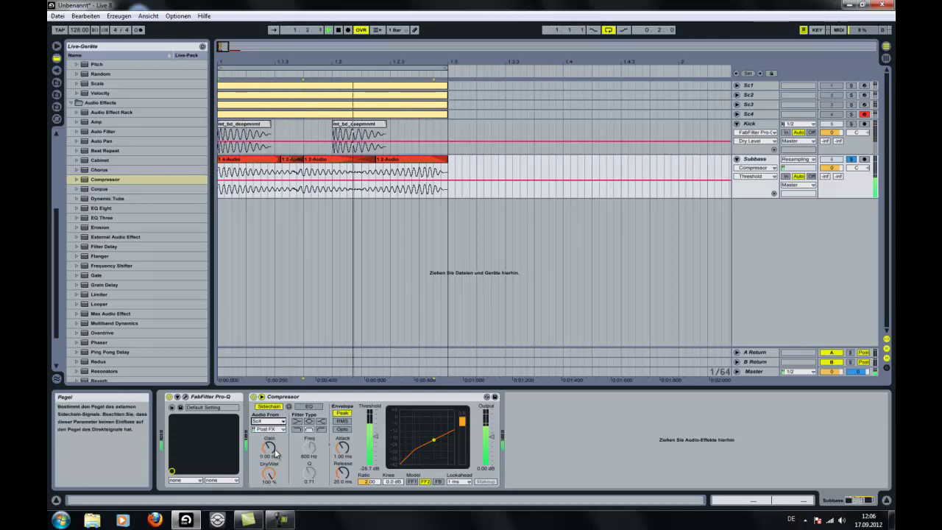
- Switch the Compressor to the FF1 model and compare Sc3, Sc2 and Sc1 as the sidechain source
{"action": "left_click", "coordinate": [411, 483]}
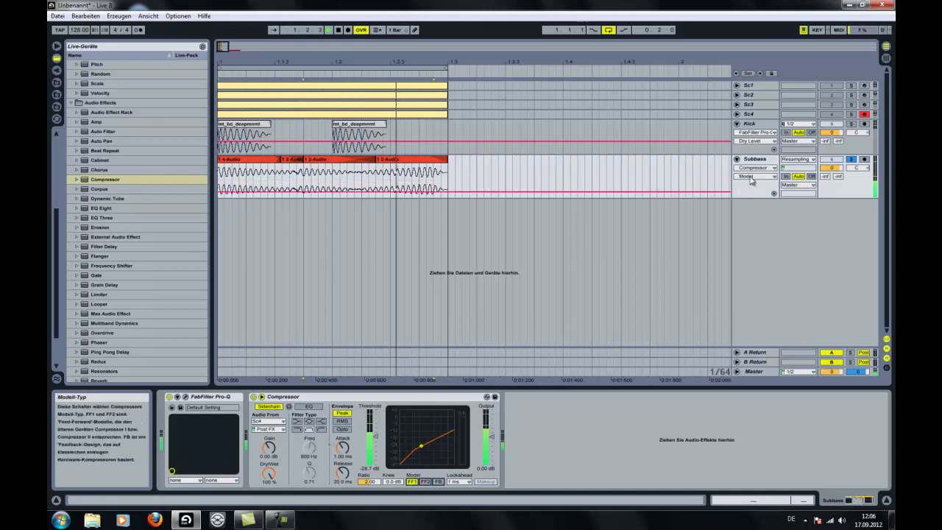
{"action": "left_click", "coordinate": [272, 421]}
{"action": "left_click", "coordinate": [274, 444]}
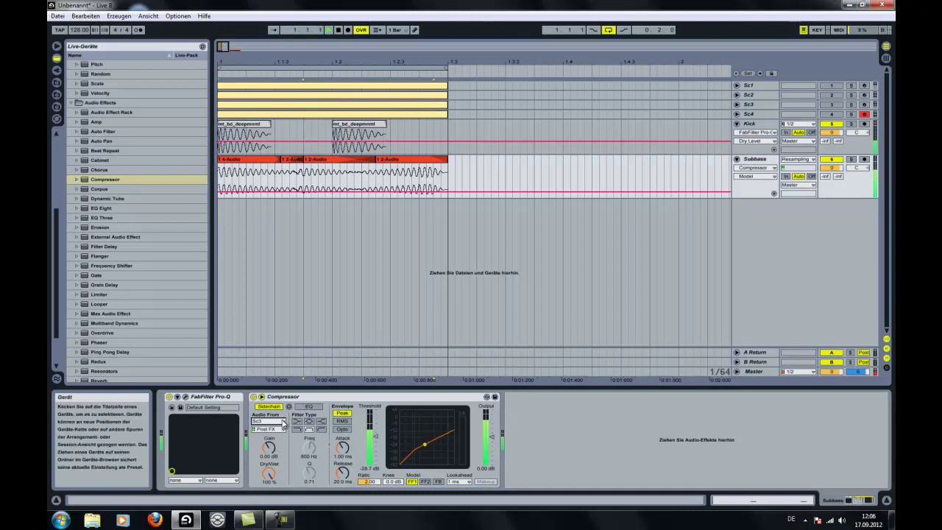
{"action": "left_click", "coordinate": [268, 421]}
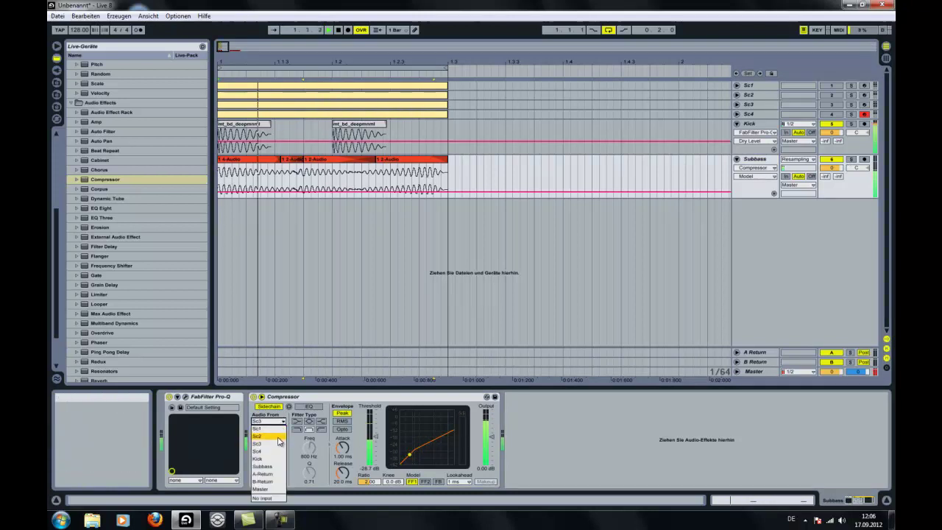
{"action": "left_click", "coordinate": [278, 437]}
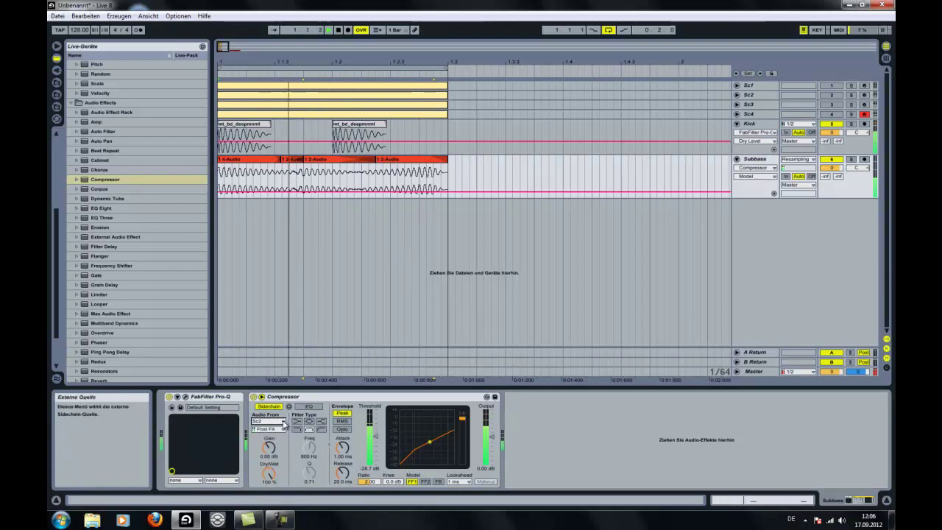
{"action": "left_click", "coordinate": [283, 422]}
{"action": "left_click", "coordinate": [281, 430]}
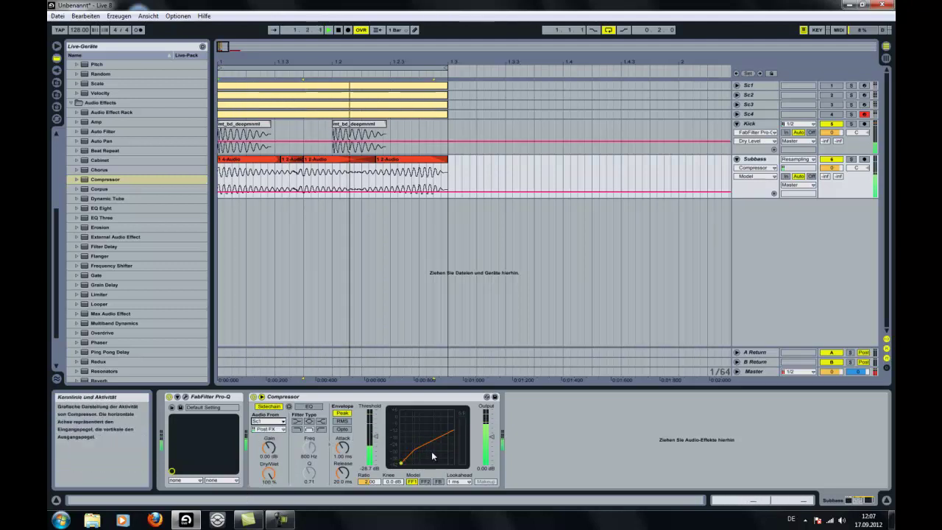
- Set the Compressor's sidechain source to No Input and turn its sidechain off
{"action": "left_click", "coordinate": [273, 422]}
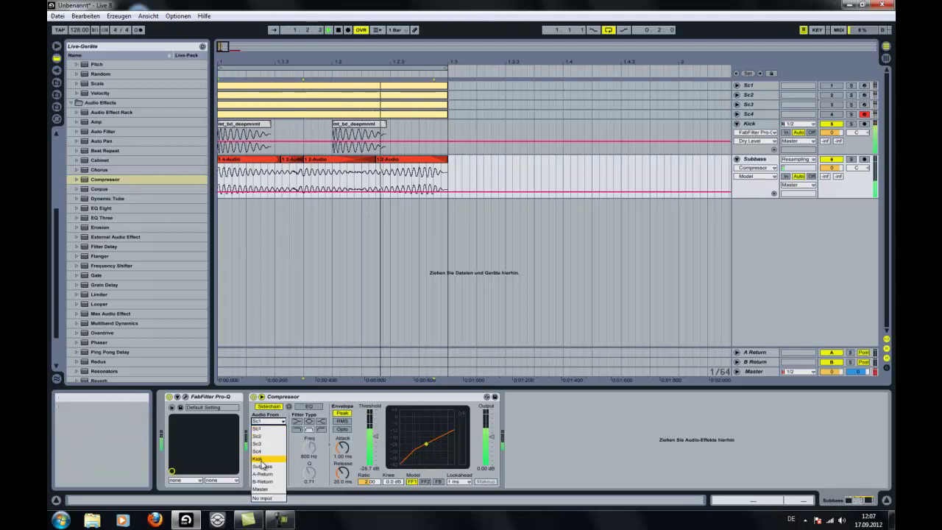
{"action": "left_click", "coordinate": [262, 498]}
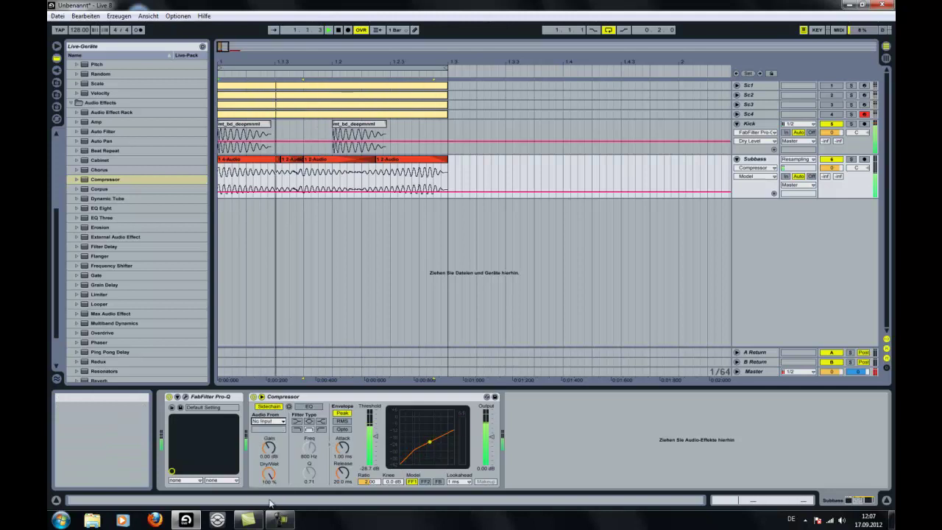
{"action": "left_click", "coordinate": [267, 407]}
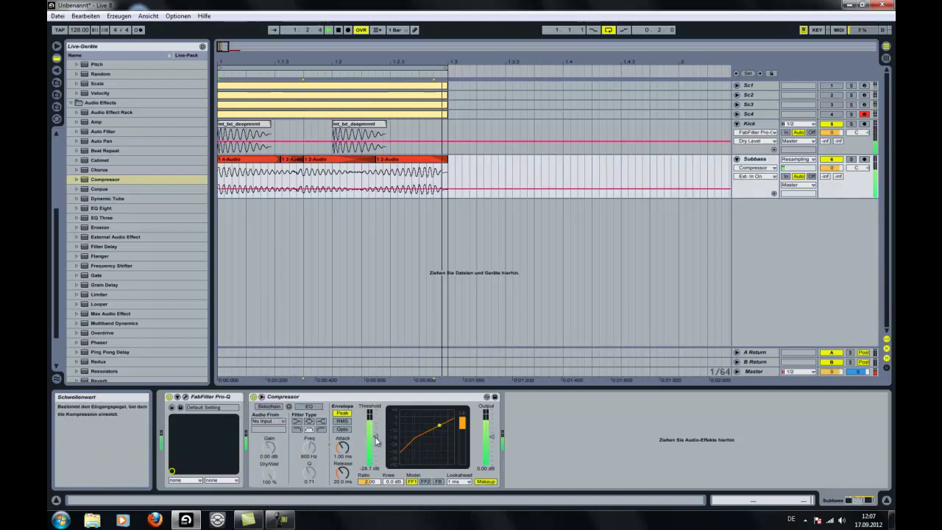
- Turn off the Compressor's automatic makeup, set the threshold to -16.2 dB and raise the output gain to 2.97 dB
{"action": "left_click", "coordinate": [488, 482]}
{"action": "left_click_drag", "start_coordinate": [382, 444], "coordinate": [375, 439]}
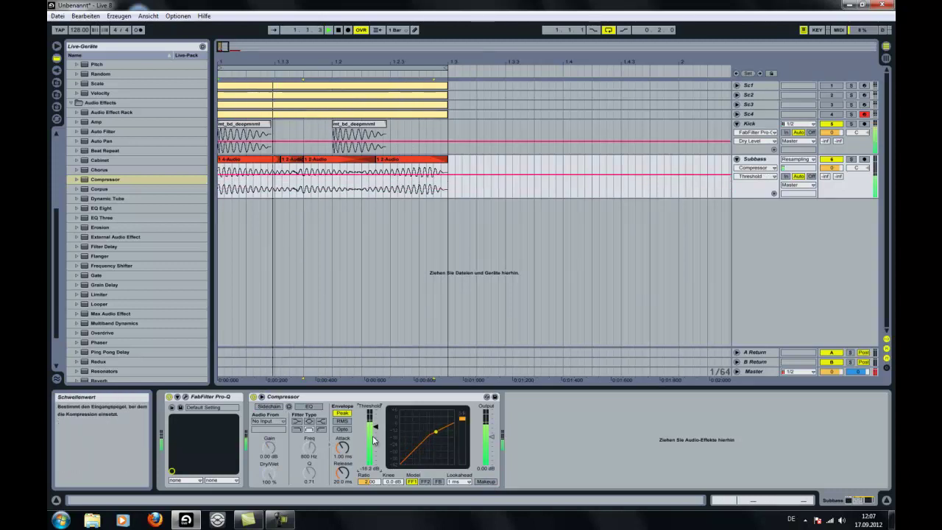
{"action": "left_click_drag", "start_coordinate": [492, 446], "coordinate": [490, 443]}
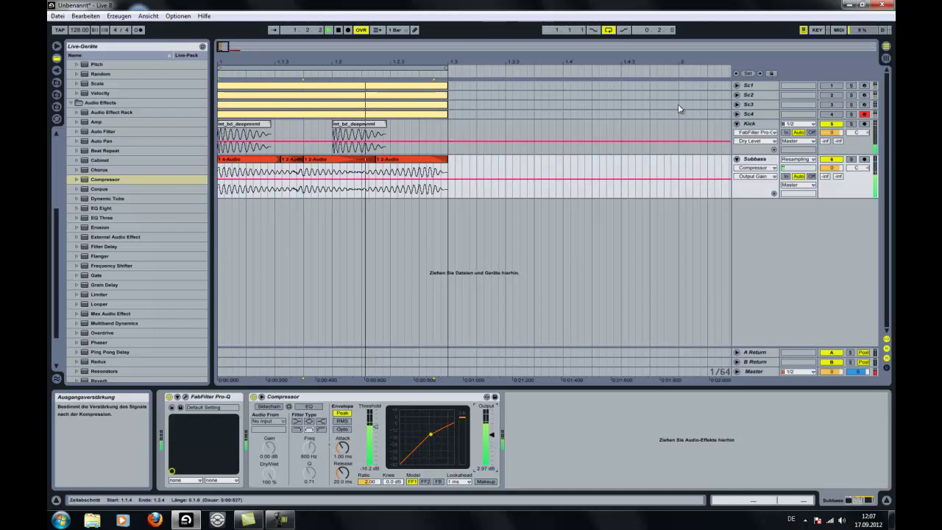
- Set the Kick and Subbass track volumes to -3.0 dB each and check the level with playback
{"action": "left_click", "coordinate": [753, 124]}
{"action": "left_click", "coordinate": [825, 134]}
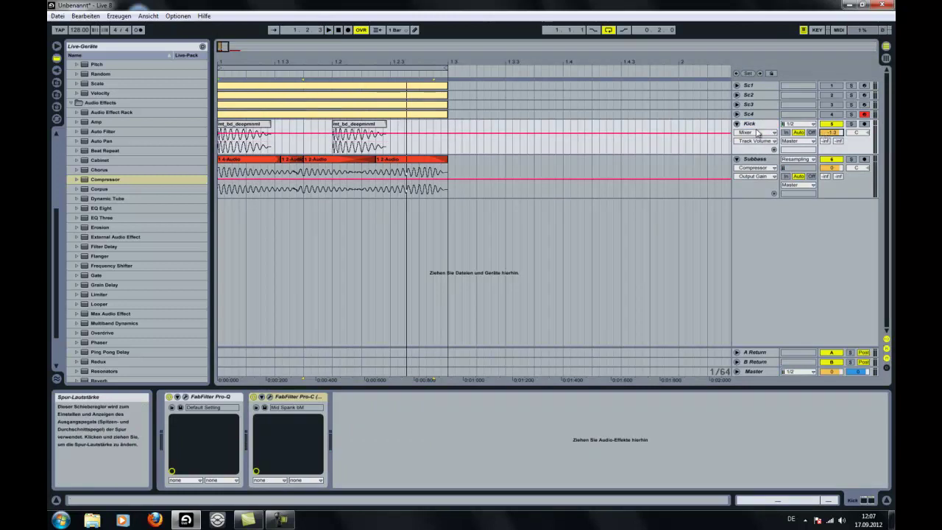
{"action": "left_click_drag", "start_coordinate": [710, 133], "coordinate": [708, 133]}
{"action": "left_click", "coordinate": [822, 168]}
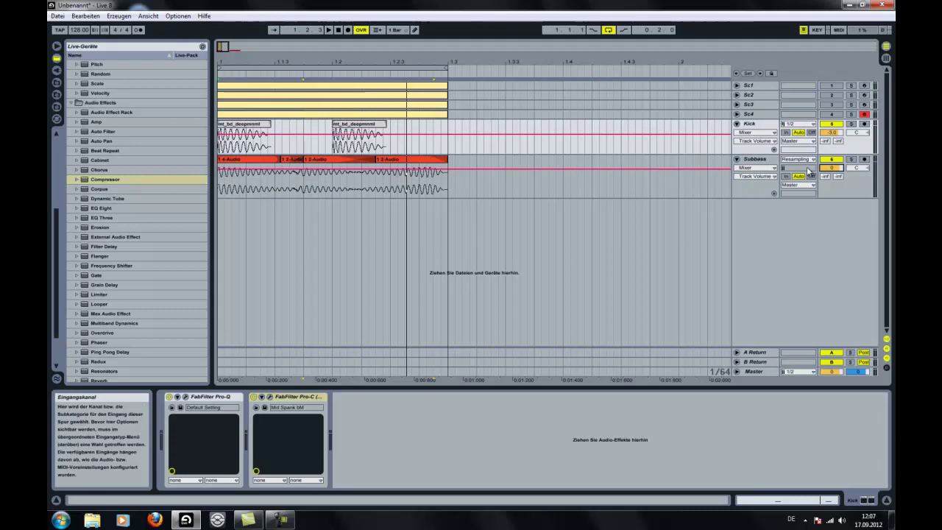
{"action": "key", "text": "space"}
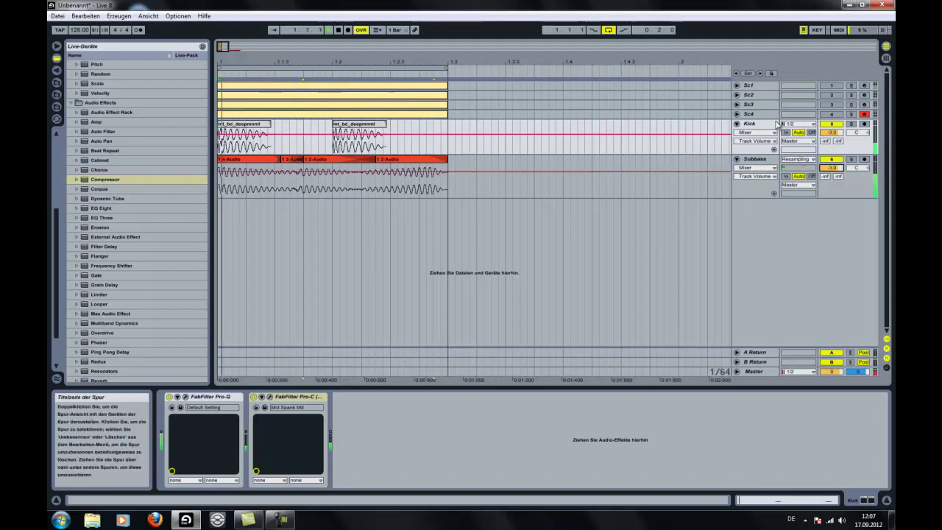
{"action": "key", "text": "space"}
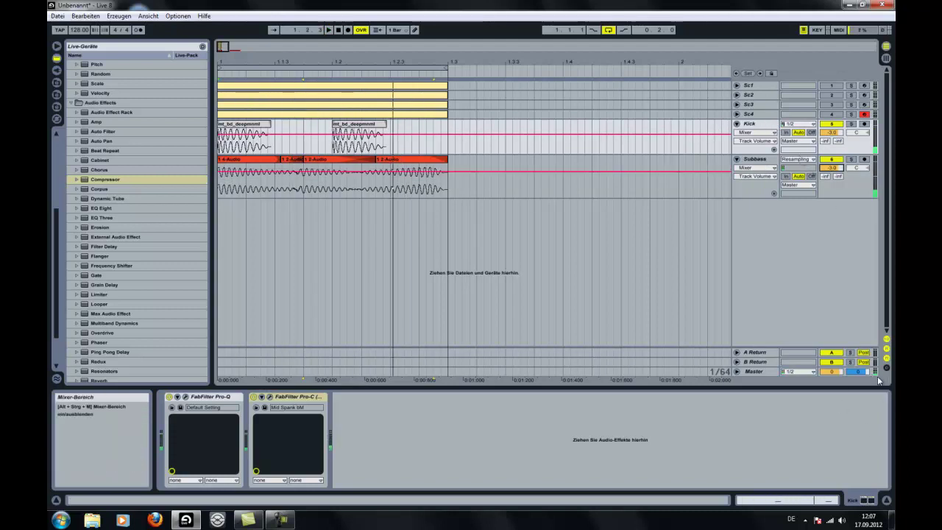
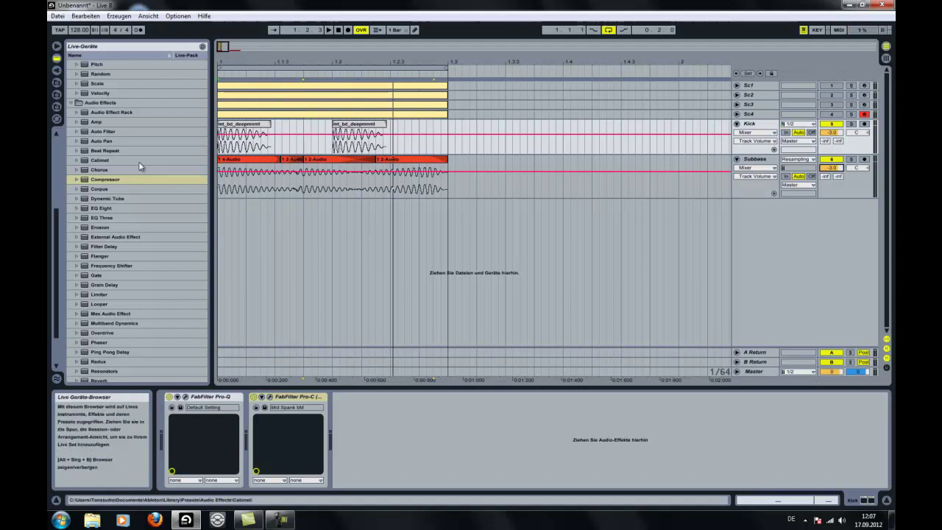
- Return to the sample file browser and go up from the kicks folder to the drum hits folder
{"action": "scroll", "coordinate": [124, 114], "scroll_direction": "up", "scroll_amount": 6}
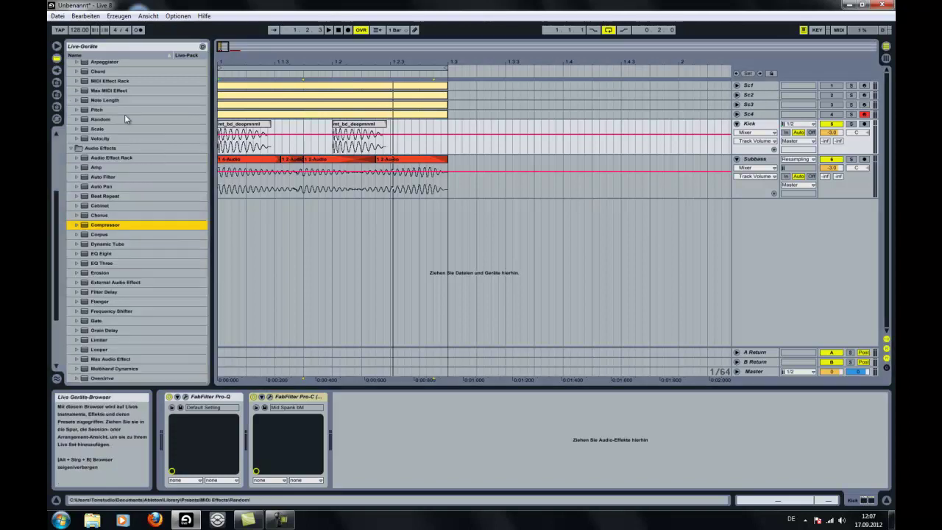
{"action": "left_click", "coordinate": [56, 108]}
{"action": "left_click", "coordinate": [132, 63]}
{"action": "left_click", "coordinate": [132, 64]}
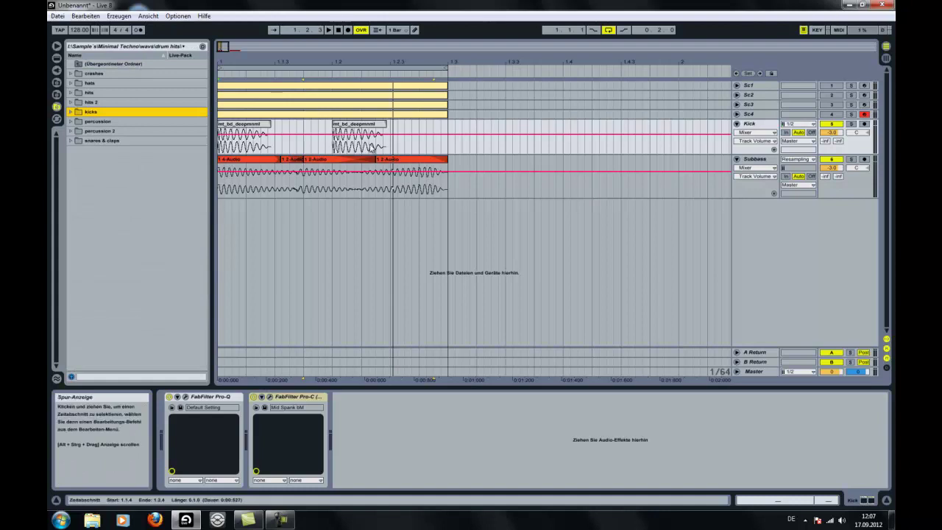
- Consolidate the Kick clips and the Subbass clips into one two-beat clip per track, and play the loop
{"action": "left_click_drag", "start_coordinate": [444, 150], "coordinate": [176, 157]}
{"action": "key", "text": "ctrl+j"}
{"action": "left_click_drag", "start_coordinate": [447, 193], "coordinate": [199, 193]}
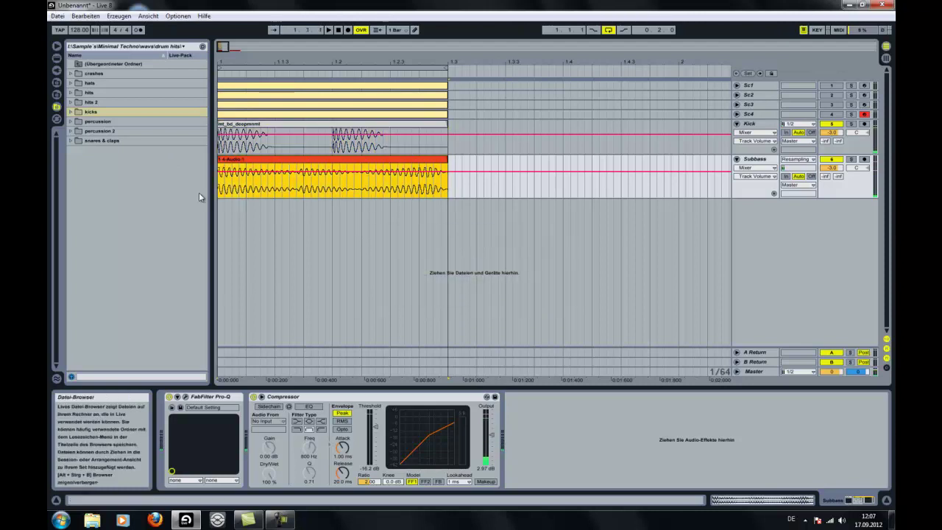
{"action": "key", "text": "space"}
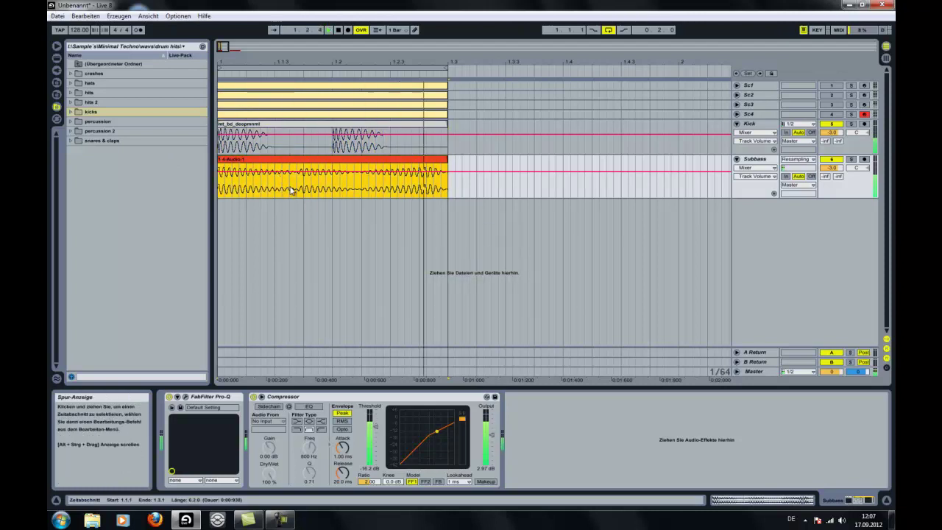
- Preview samples in the snares & claps folder and place mt_sd_fatlayer.wav on a new audio track at 1.1.4
{"action": "double_click", "coordinate": [104, 145]}
{"action": "left_click", "coordinate": [116, 160]}
{"action": "left_click", "coordinate": [116, 181]}
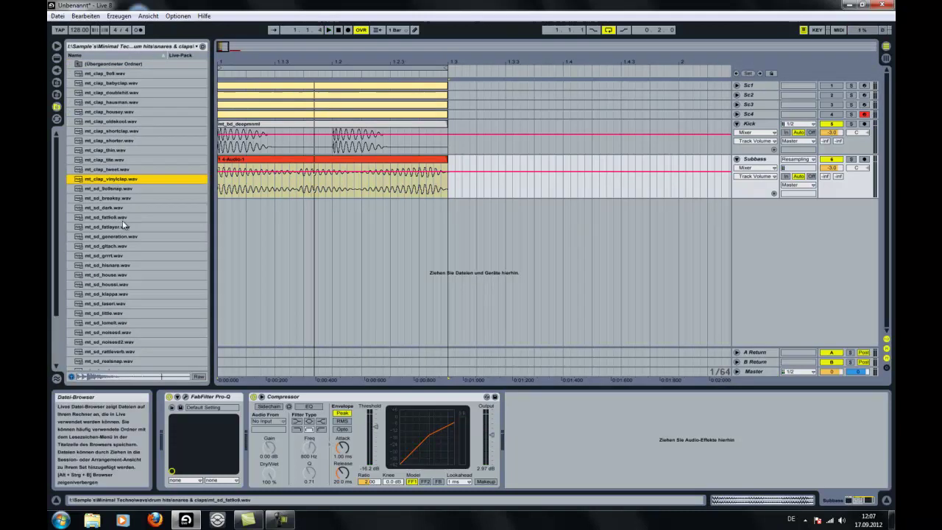
{"action": "left_click", "coordinate": [123, 207]}
{"action": "left_click", "coordinate": [123, 227]}
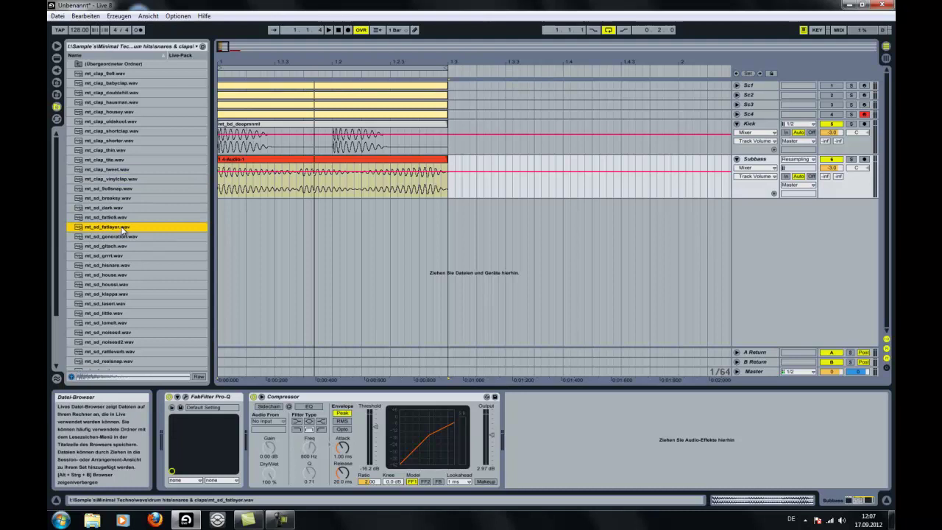
{"action": "left_click_drag", "start_coordinate": [122, 230], "coordinate": [305, 206]}
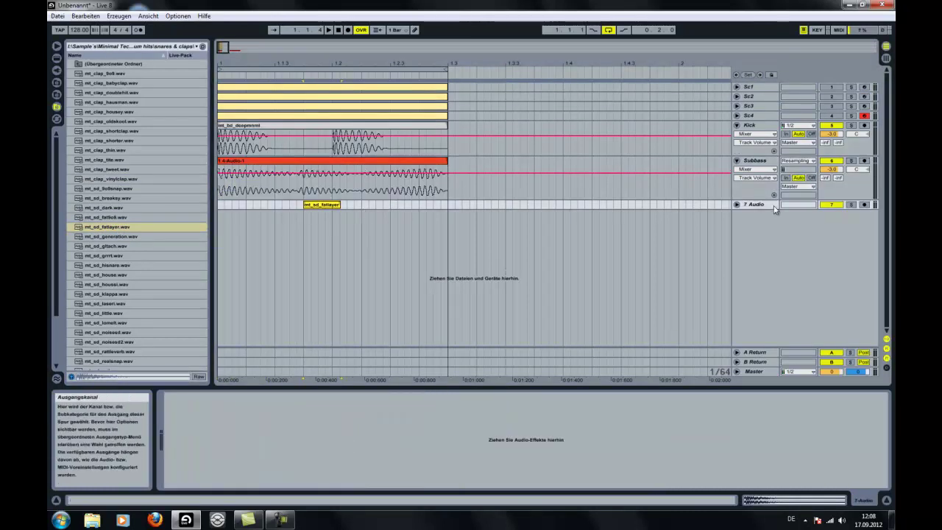
- Transpose the snare clip by -6 st, enable warping and looping, set the warp mode to Complex, and play the loop
{"action": "left_click", "coordinate": [737, 205]}
{"action": "double_click", "coordinate": [325, 206]}
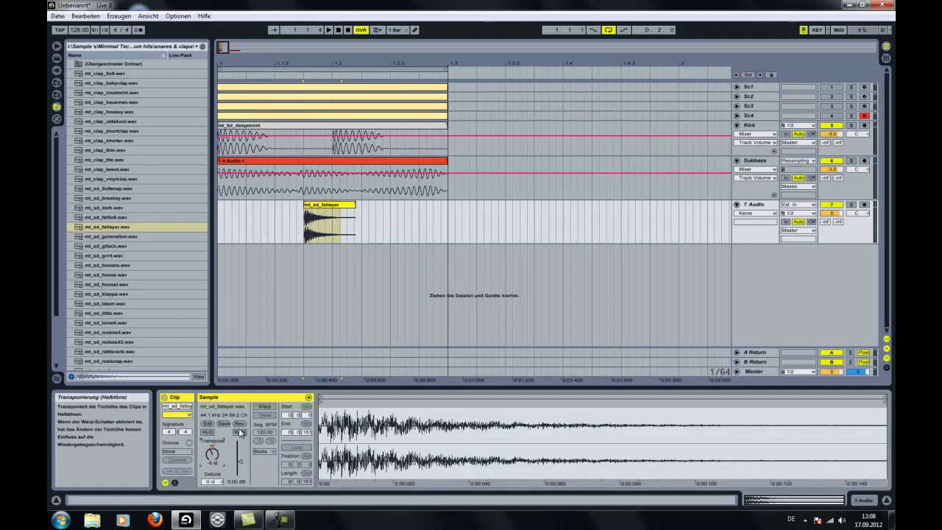
{"action": "left_click", "coordinate": [264, 406]}
{"action": "left_click", "coordinate": [297, 447]}
{"action": "left_click", "coordinate": [265, 451]}
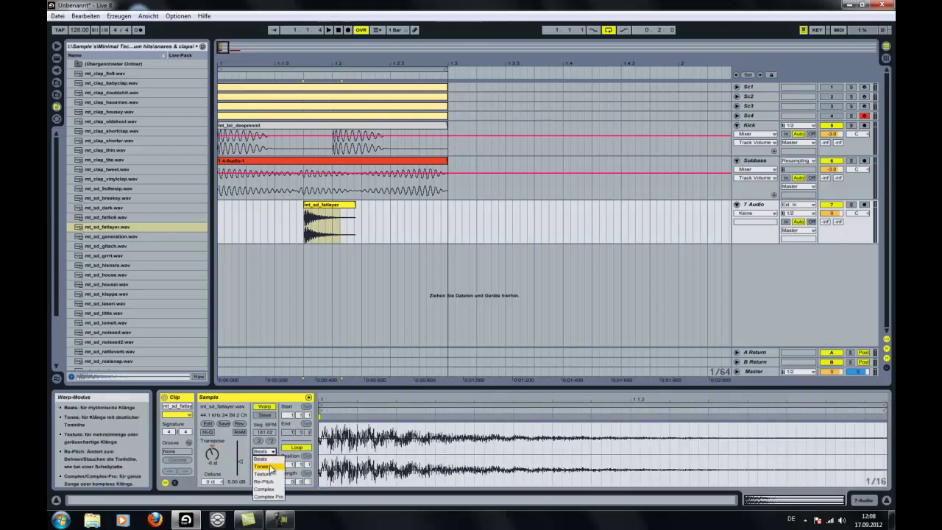
{"action": "left_click", "coordinate": [264, 488]}
{"action": "key", "text": "space"}
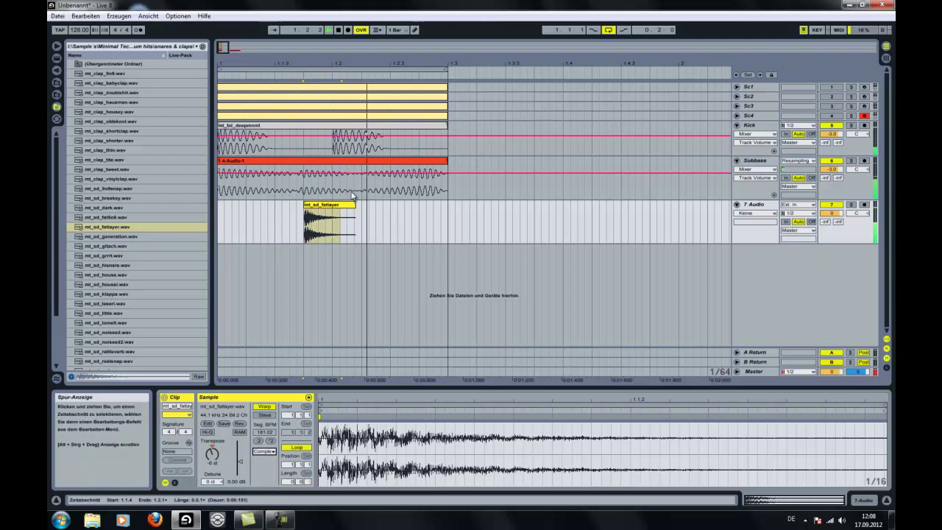
- Lower the snare clip's gain to -12.8 dB and move the clip to 1.2.4
{"action": "left_click_drag", "start_coordinate": [238, 459], "coordinate": [234, 465]}
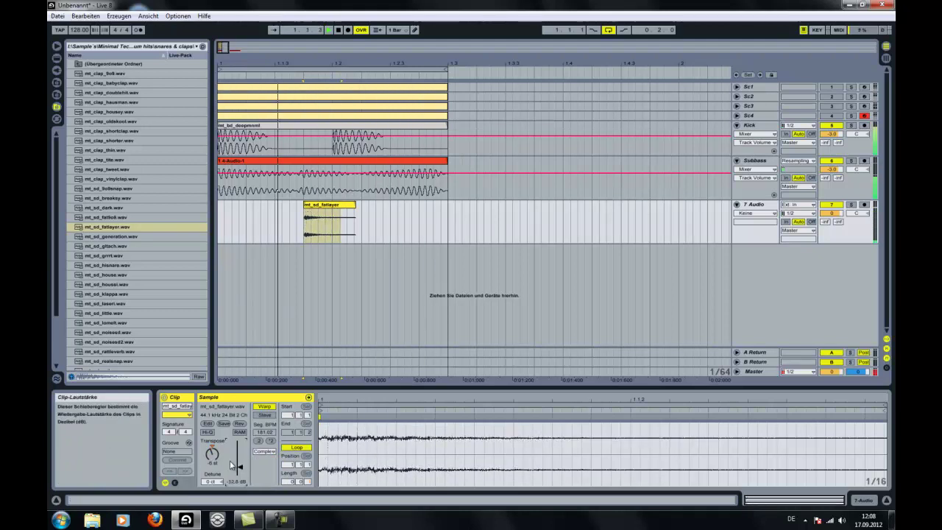
{"action": "key", "text": "space"}
{"action": "left_click", "coordinate": [340, 209]}
{"action": "left_click_drag", "start_coordinate": [340, 210], "coordinate": [438, 205]}
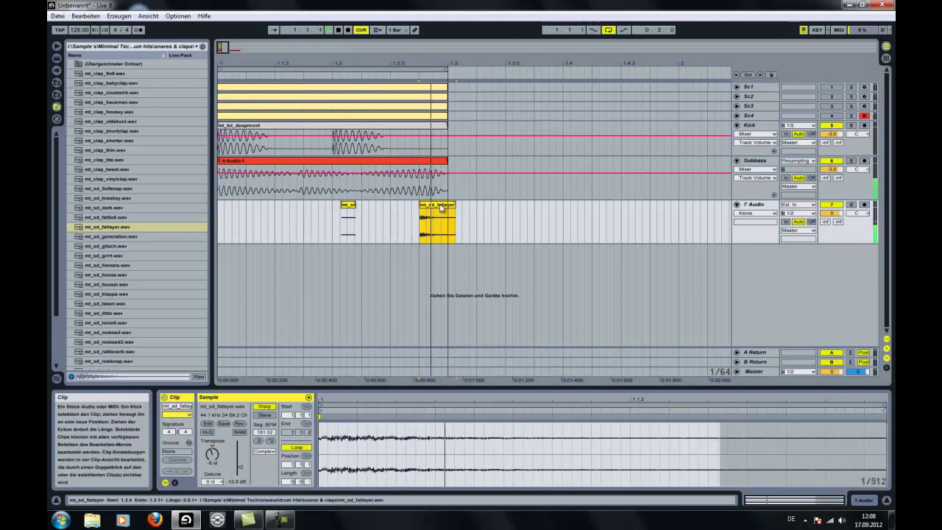
- Delete the leftover snare fragment after 1.2 and trim the moved snare clip's end to the loop end at 1.3
{"action": "left_click", "coordinate": [350, 209]}
{"action": "key", "text": "Delete"}
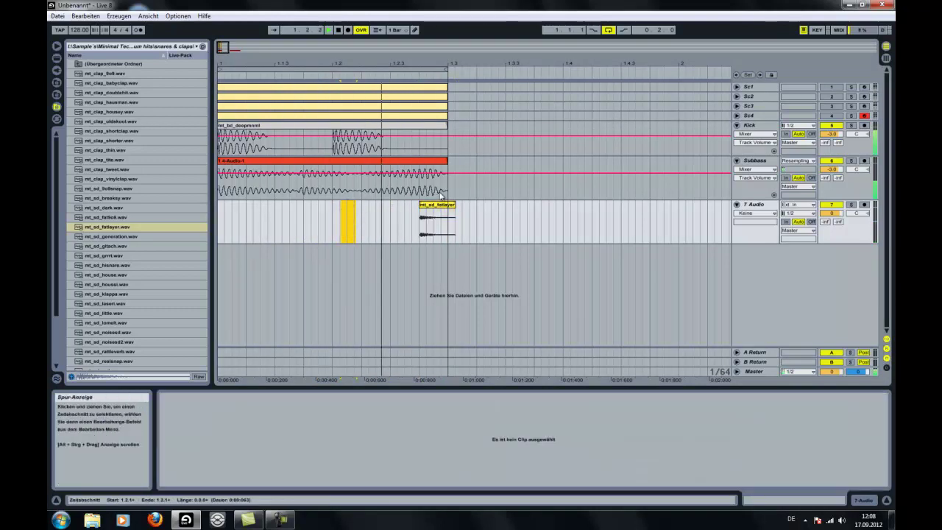
{"action": "left_click_drag", "start_coordinate": [455, 205], "coordinate": [448, 206]}
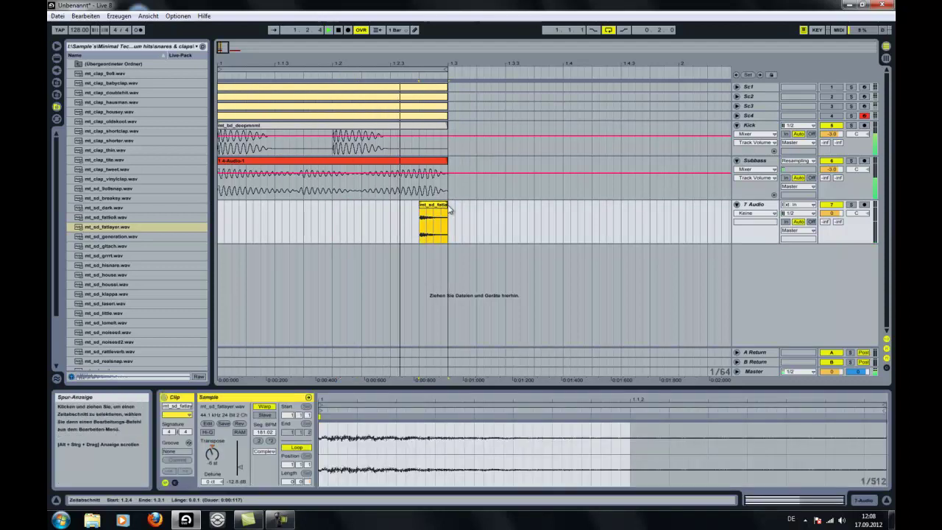
{"action": "left_click", "coordinate": [423, 204]}
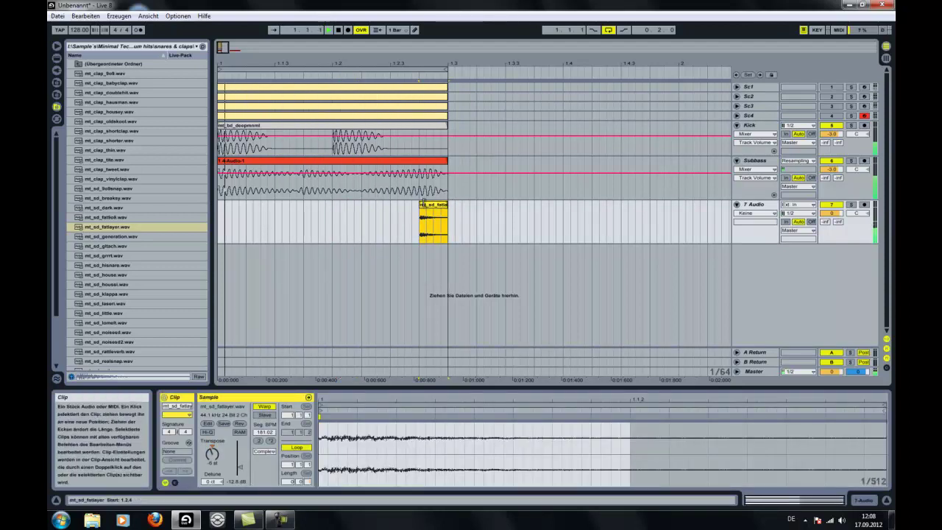
- Add a Reverb to the snare track with 0.50 ms predelay, 301 ms decay time and 49% dry/wet
{"action": "left_click", "coordinate": [57, 57]}
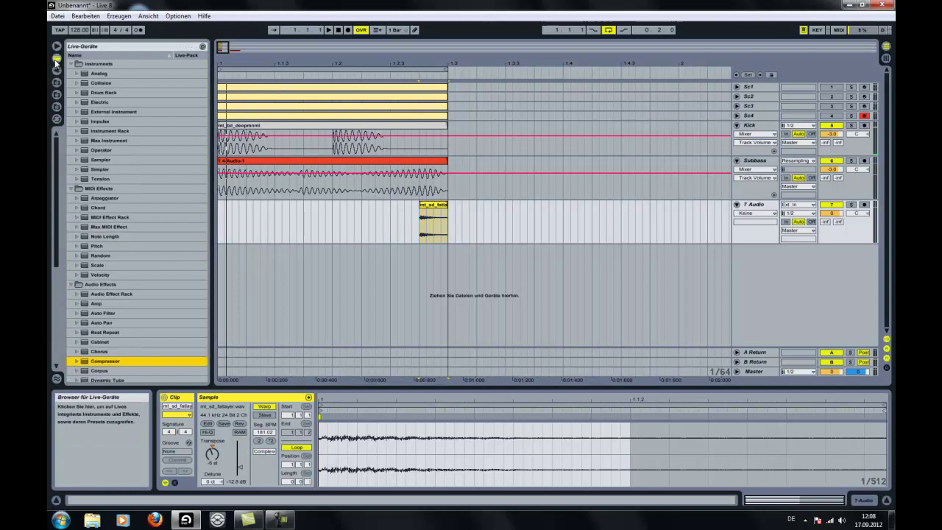
{"action": "scroll", "coordinate": [115, 250], "scroll_direction": "down", "scroll_amount": 8}
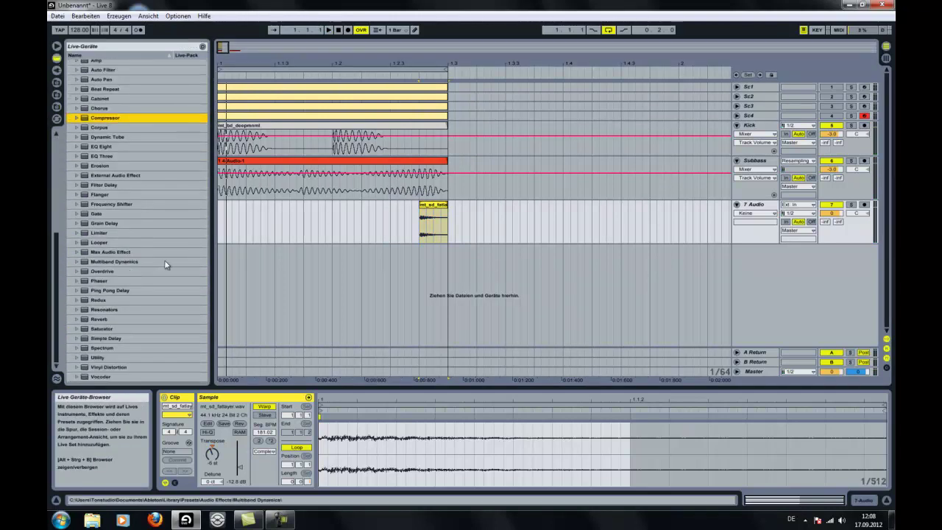
{"action": "left_click_drag", "start_coordinate": [99, 319], "coordinate": [441, 211]}
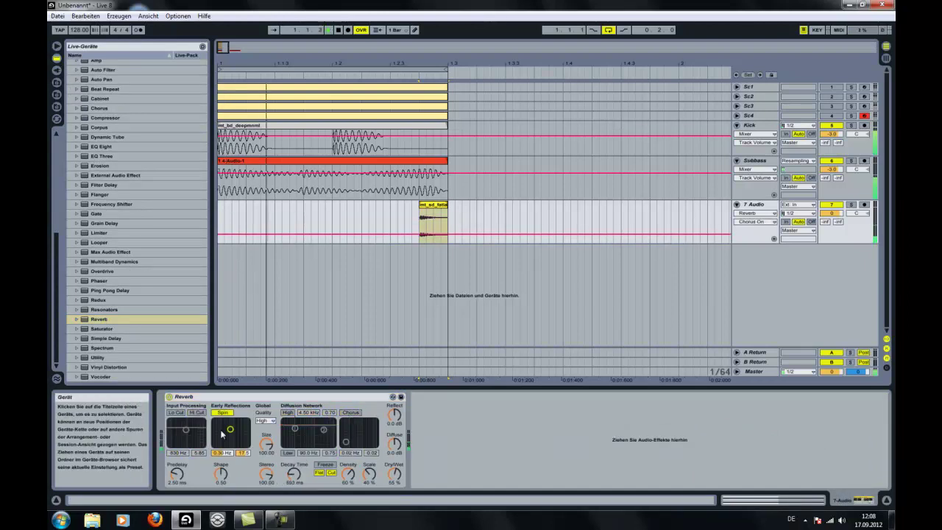
{"action": "left_click_drag", "start_coordinate": [294, 473], "coordinate": [292, 475]}
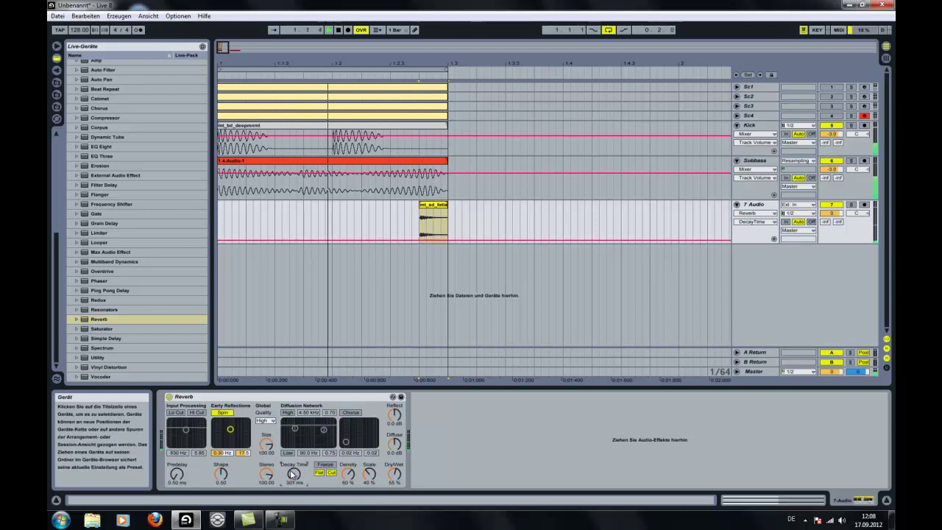
{"action": "left_click_drag", "start_coordinate": [400, 474], "coordinate": [401, 477]}
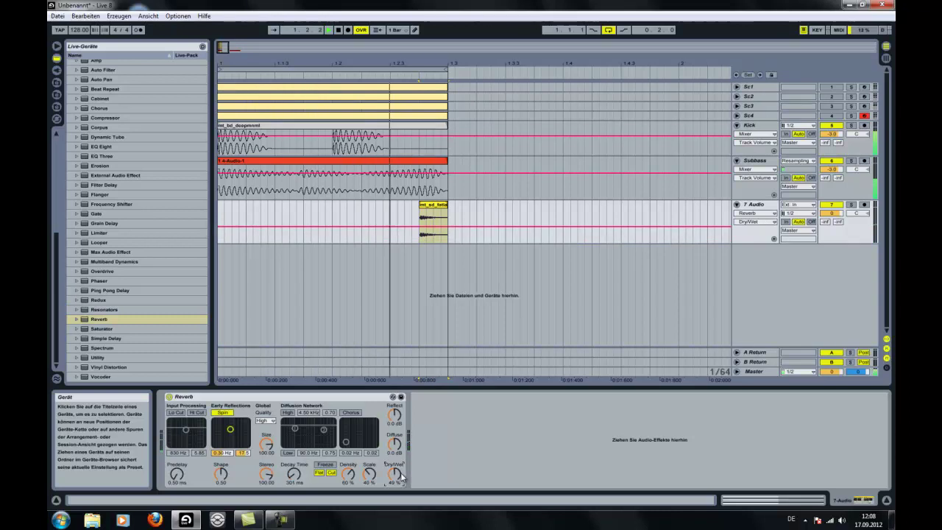
- Add FabFilter Pro-Q after the snare's Reverb and set its analyzer to Post-EQ
{"action": "left_click", "coordinate": [57, 71]}
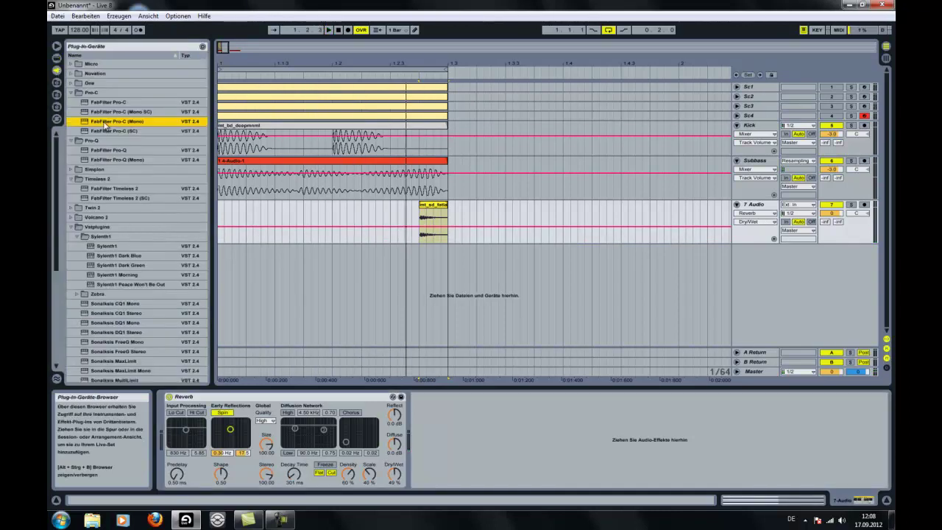
{"action": "left_click_drag", "start_coordinate": [97, 149], "coordinate": [573, 431]}
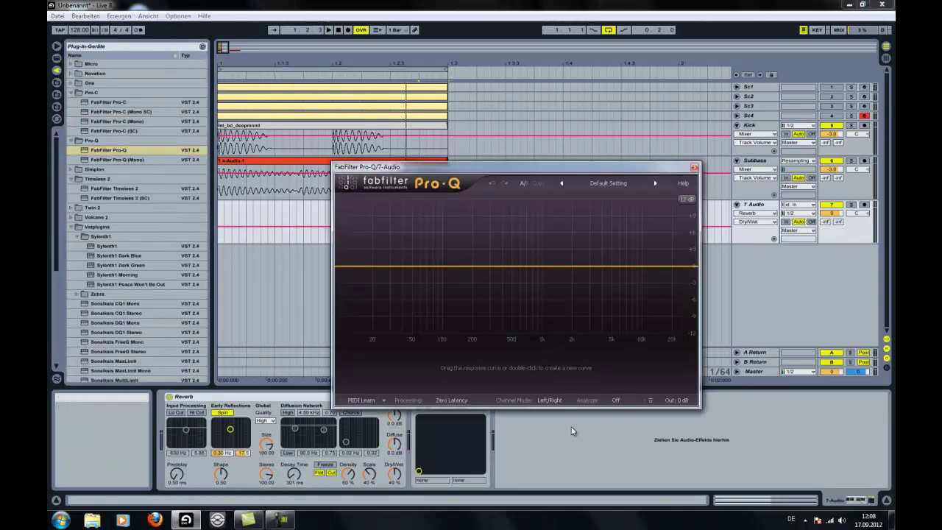
{"action": "left_click", "coordinate": [608, 401]}
{"action": "left_click", "coordinate": [621, 436]}
- Create a Pro-Q band, change its shape to Low Shelf and cut the lows by about 12 dB below roughly 250 Hz
{"action": "left_click_drag", "start_coordinate": [427, 266], "coordinate": [436, 335]}
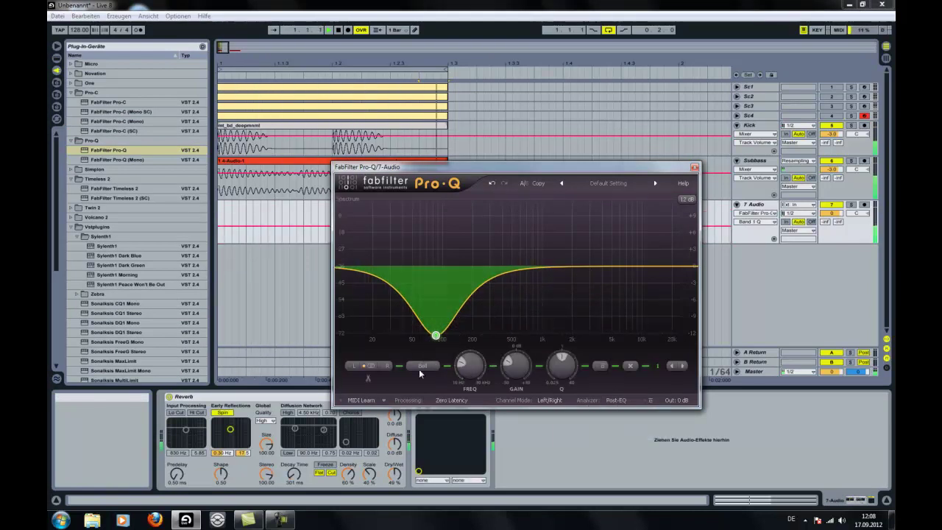
{"action": "left_click", "coordinate": [355, 366]}
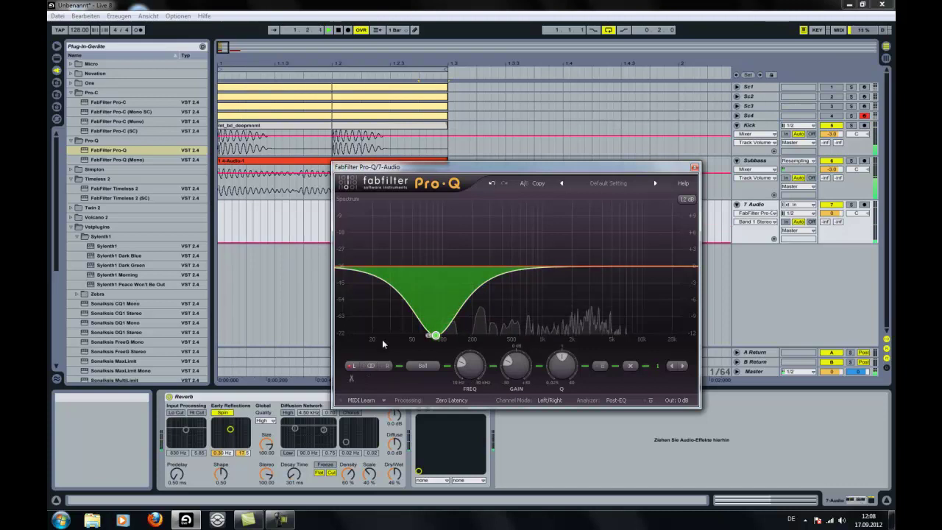
{"action": "left_click_drag", "start_coordinate": [436, 335], "coordinate": [400, 278]}
{"action": "left_click", "coordinate": [352, 367]}
{"action": "right_click", "coordinate": [400, 275]}
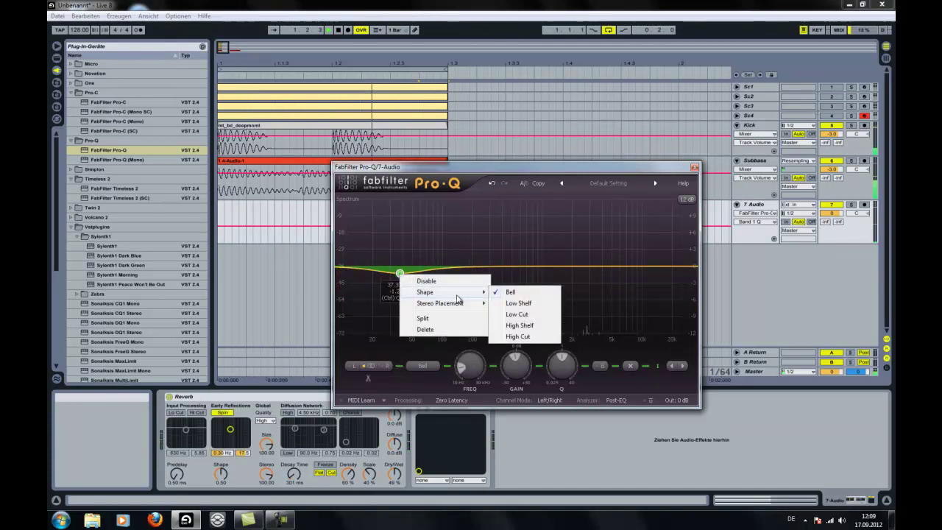
{"action": "left_click", "coordinate": [519, 303]}
{"action": "left_click_drag", "start_coordinate": [400, 272], "coordinate": [483, 300]}
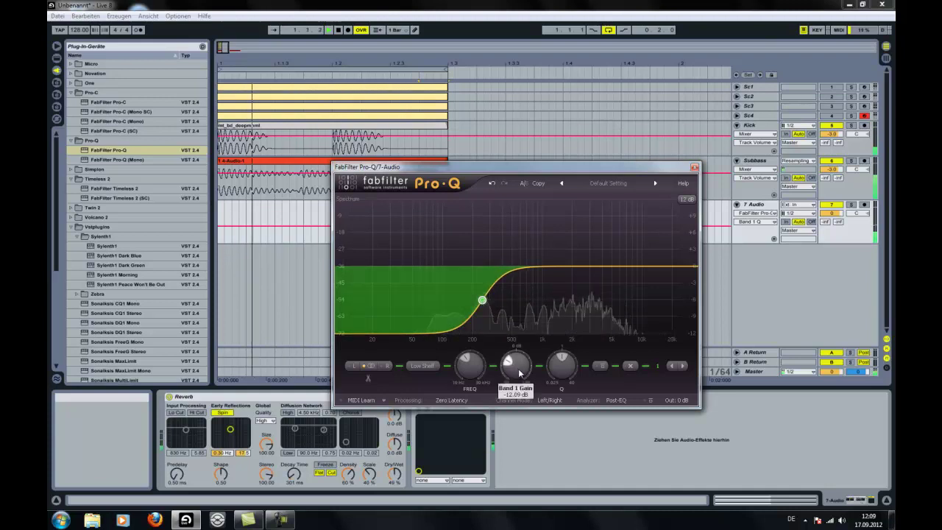
- Steepen the low shelf by raising its Q and tune its frequency to about 202 Hz
{"action": "left_click_drag", "start_coordinate": [471, 372], "coordinate": [487, 359]}
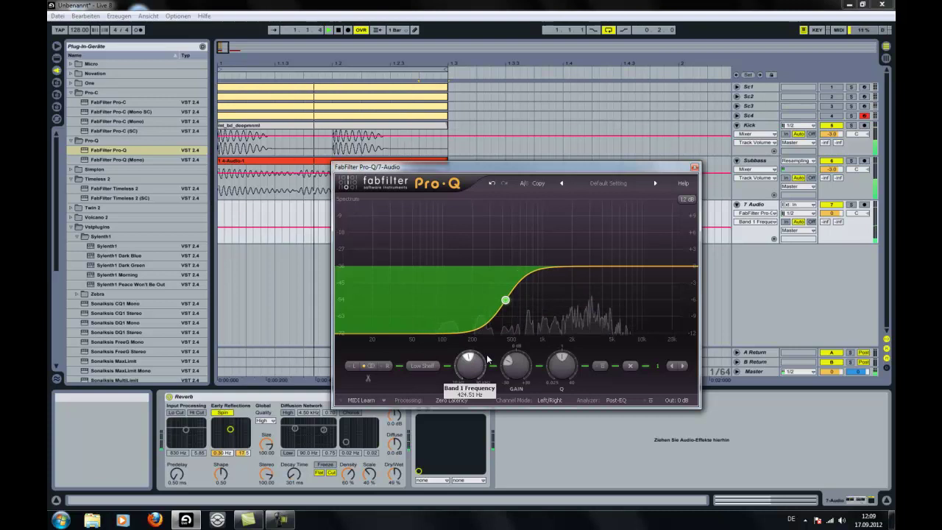
{"action": "left_click_drag", "start_coordinate": [566, 367], "coordinate": [569, 359]}
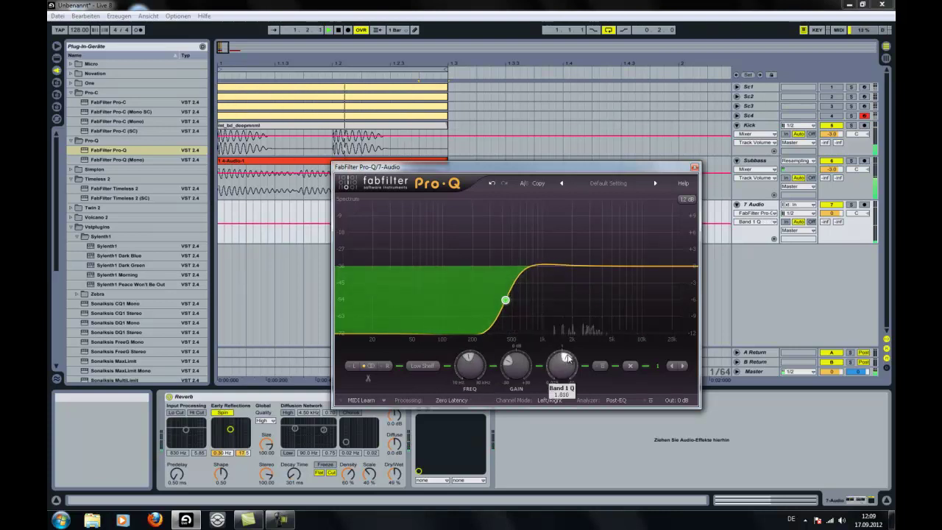
{"action": "left_click_drag", "start_coordinate": [471, 368], "coordinate": [477, 382]}
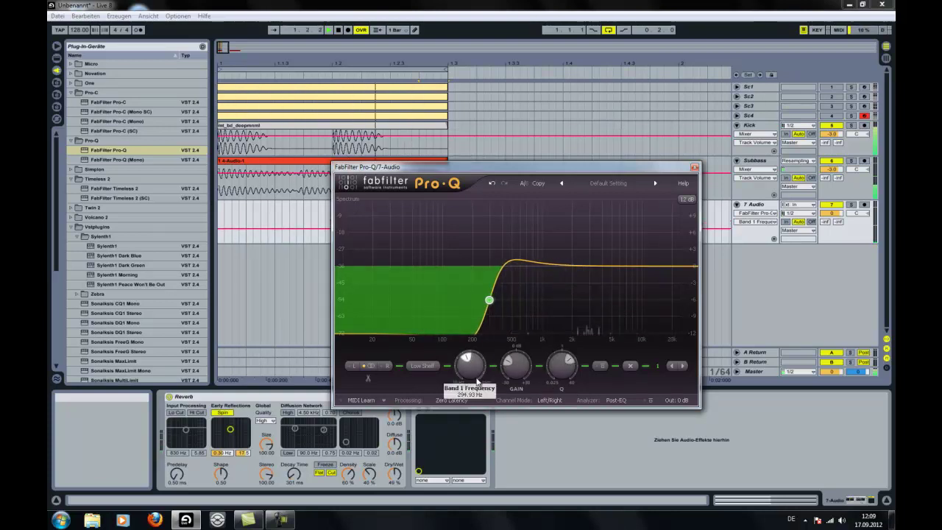
{"action": "left_click_drag", "start_coordinate": [566, 367], "coordinate": [568, 346]}
{"action": "left_click_drag", "start_coordinate": [471, 368], "coordinate": [488, 384]}
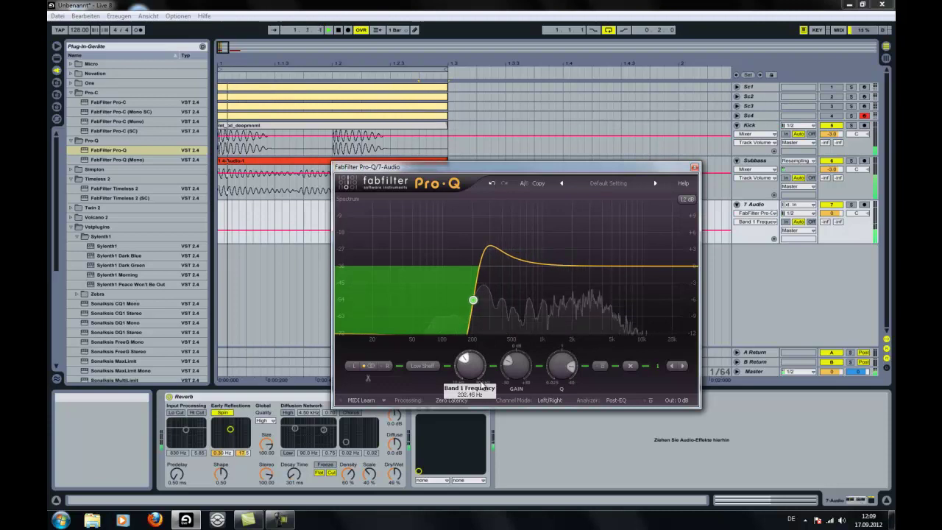
- Set the snare Reverb to about 60 ms predelay, size 5.37 and about 496 ms decay time, and close the Pro-Q window
{"action": "left_click", "coordinate": [175, 475]}
{"action": "left_click_drag", "start_coordinate": [174, 478], "coordinate": [174, 464]}
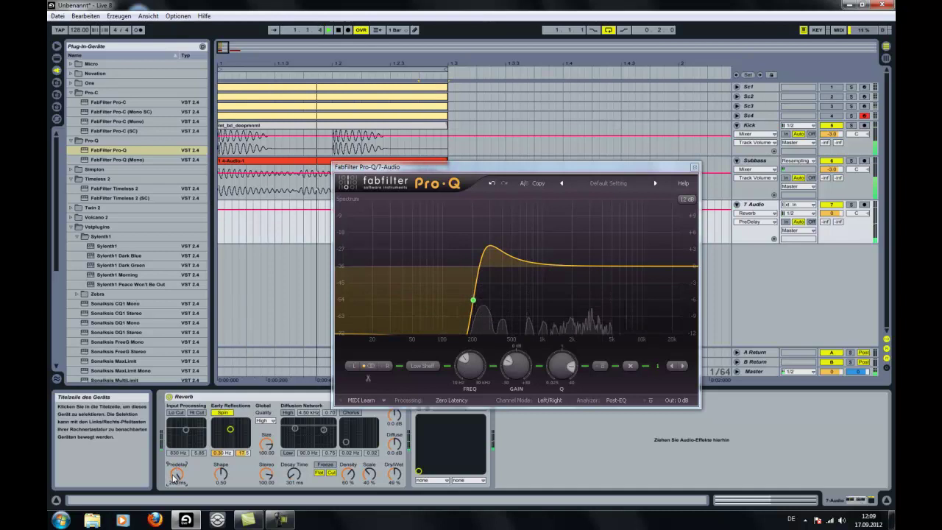
{"action": "left_click_drag", "start_coordinate": [174, 478], "coordinate": [174, 469]}
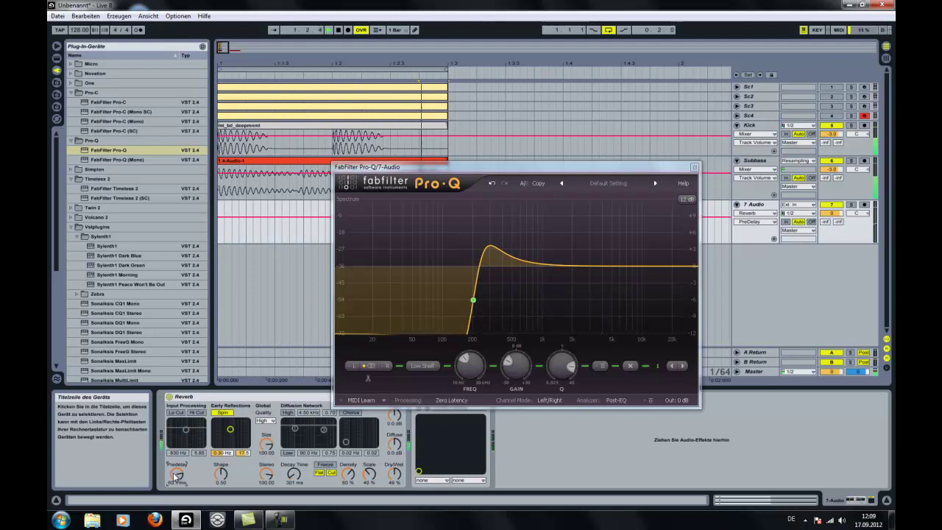
{"action": "left_click", "coordinate": [265, 446]}
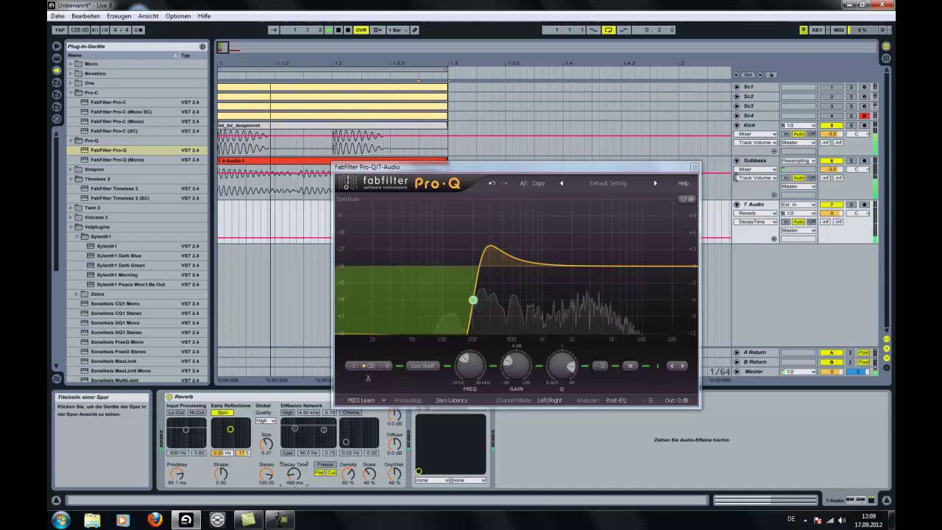
{"action": "left_click", "coordinate": [695, 167]}
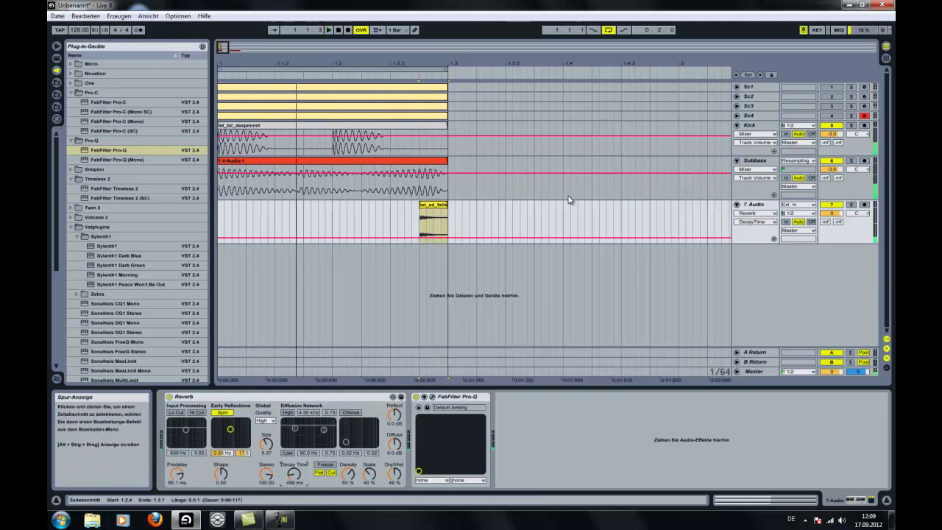
- Collapse the Subbass and snare tracks in the arrangement
{"action": "left_click", "coordinate": [754, 204]}
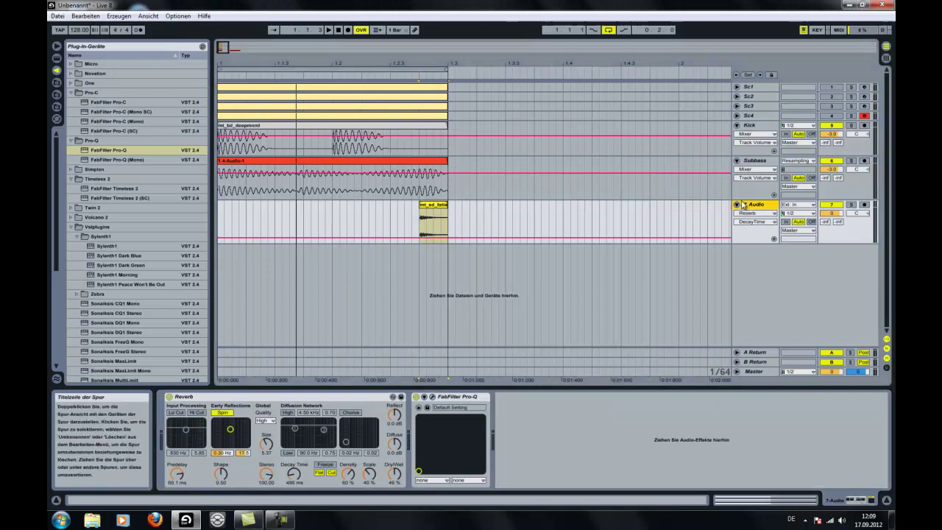
{"action": "left_click", "coordinate": [738, 161]}
{"action": "left_click", "coordinate": [737, 170]}
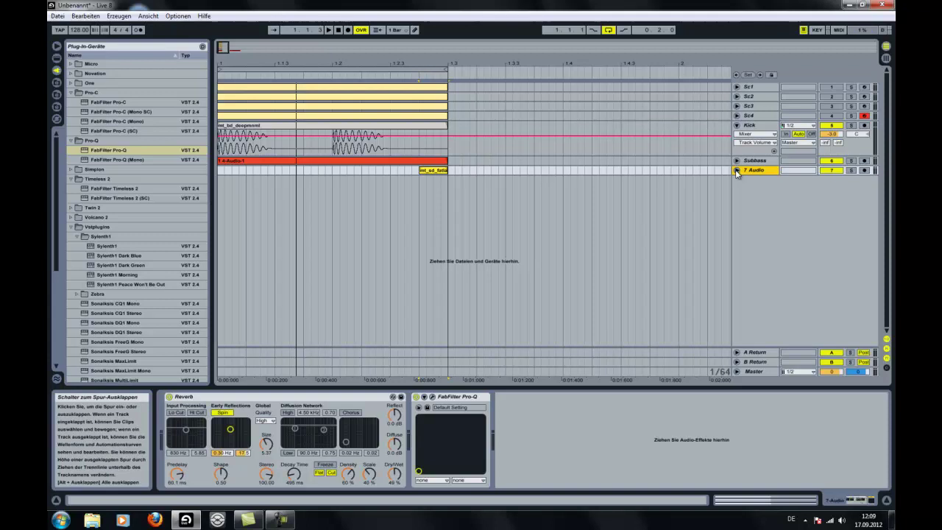
- Return to the sample file browser and open the hats folder inside drum hits
{"action": "left_click", "coordinate": [56, 108]}
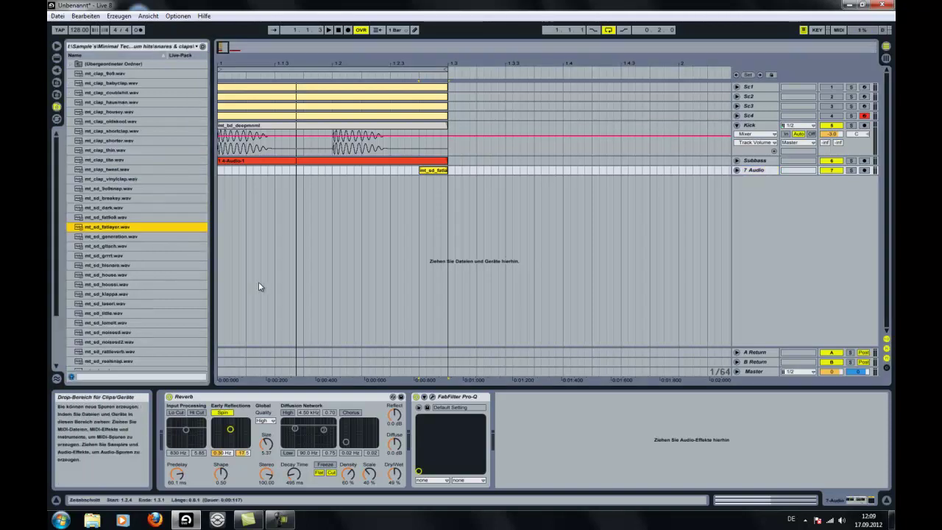
{"action": "double_click", "coordinate": [131, 63]}
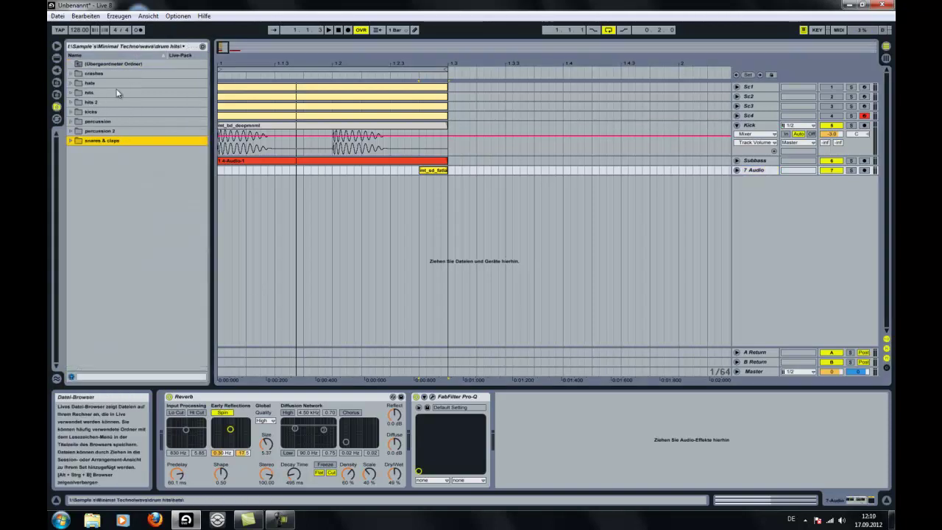
{"action": "double_click", "coordinate": [116, 84]}
- Preview hat samples, place mt_hat_8o8small.wav on a new audio track at 1.1.1, and solo that track
{"action": "left_click", "coordinate": [130, 106]}
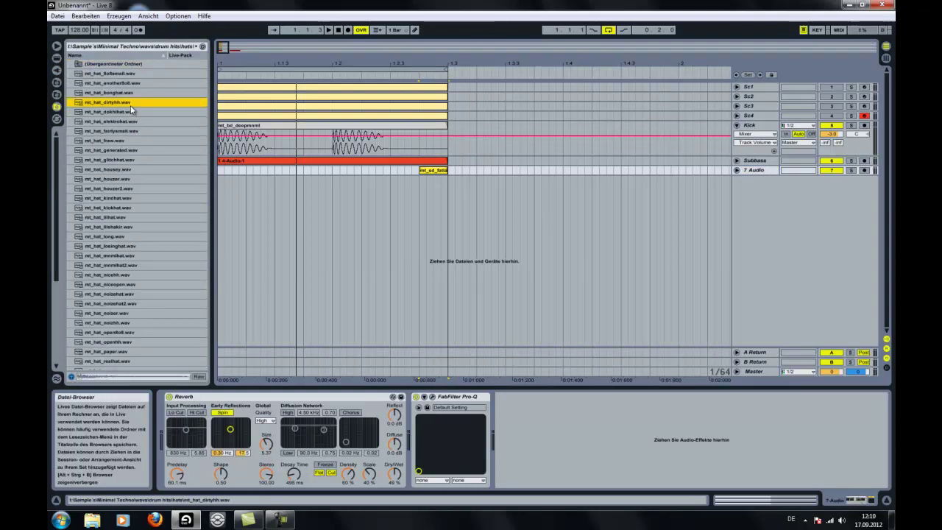
{"action": "left_click", "coordinate": [131, 93]}
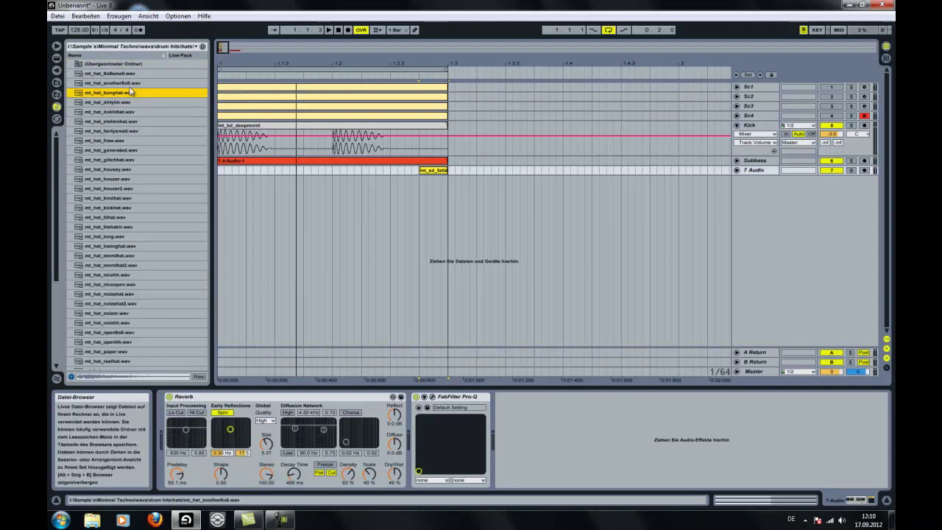
{"action": "left_click", "coordinate": [140, 75]}
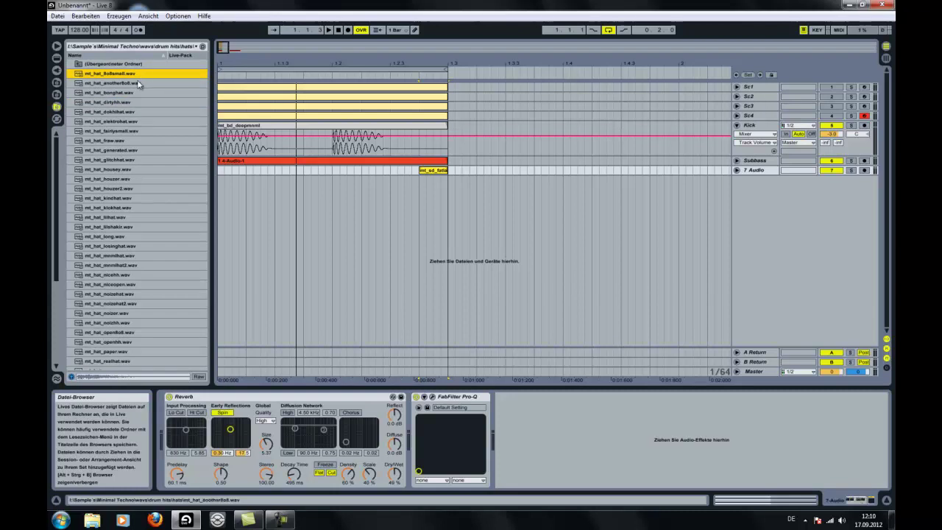
{"action": "left_click_drag", "start_coordinate": [131, 76], "coordinate": [221, 184]}
{"action": "left_click", "coordinate": [854, 182]}
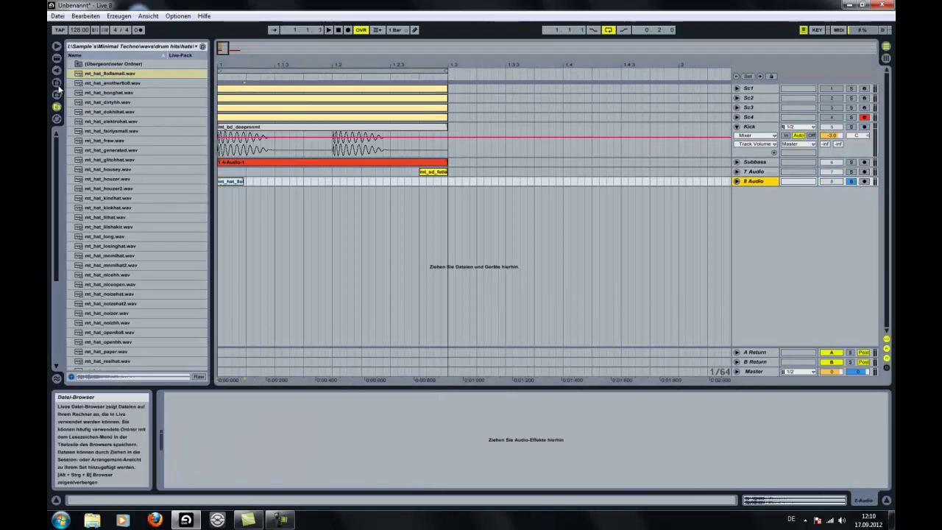
- Add a Reverb from the Live devices to the new hat track
{"action": "left_click", "coordinate": [56, 57]}
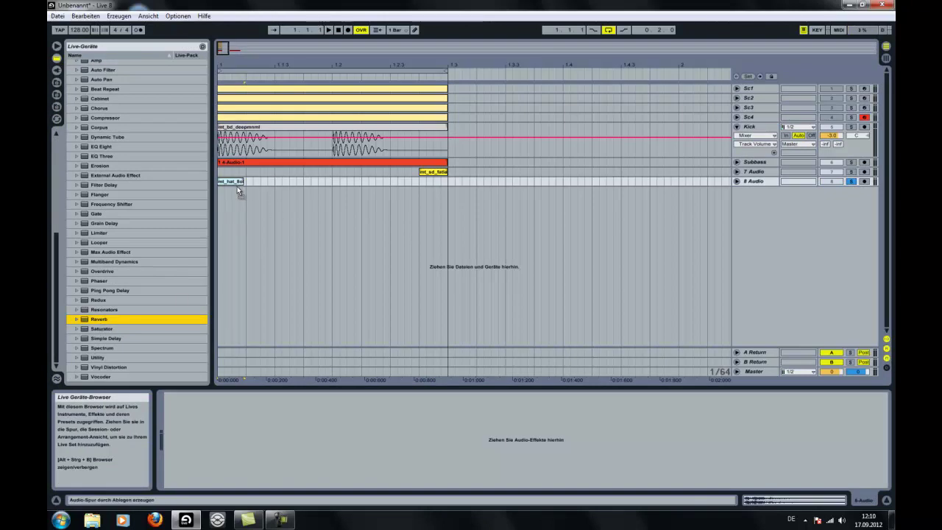
{"action": "left_click_drag", "start_coordinate": [241, 190], "coordinate": [294, 427]}
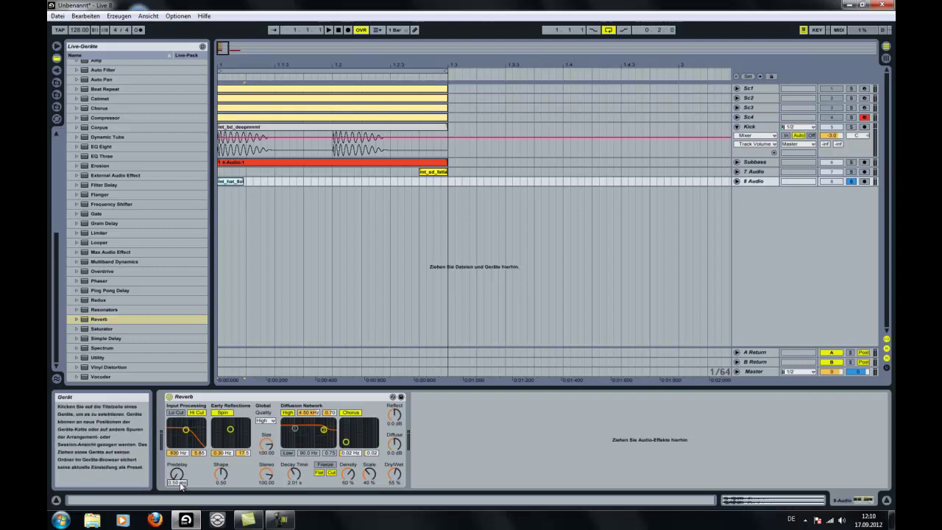
- Play the soloed hi-hat and raise the Reverb's dry/wet mix to about 80%
{"action": "key", "text": "space"}
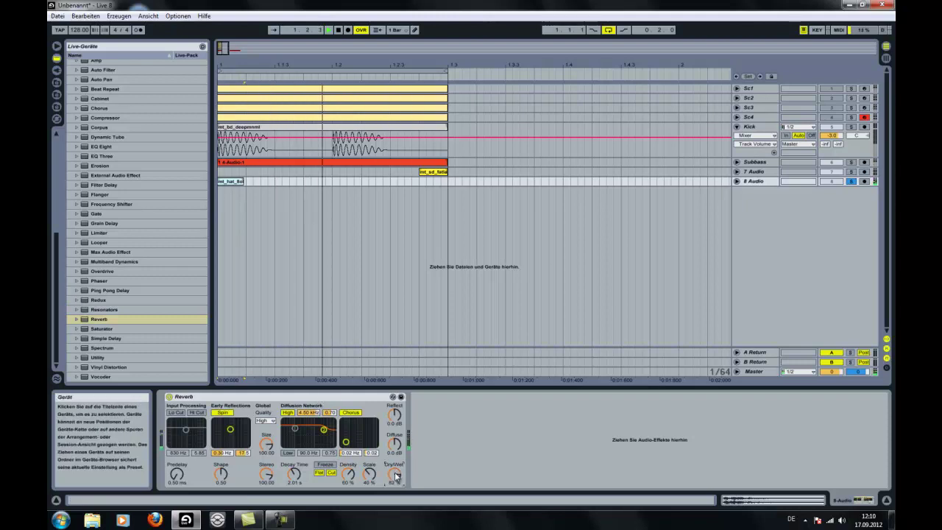
{"action": "left_click_drag", "start_coordinate": [398, 477], "coordinate": [397, 477]}
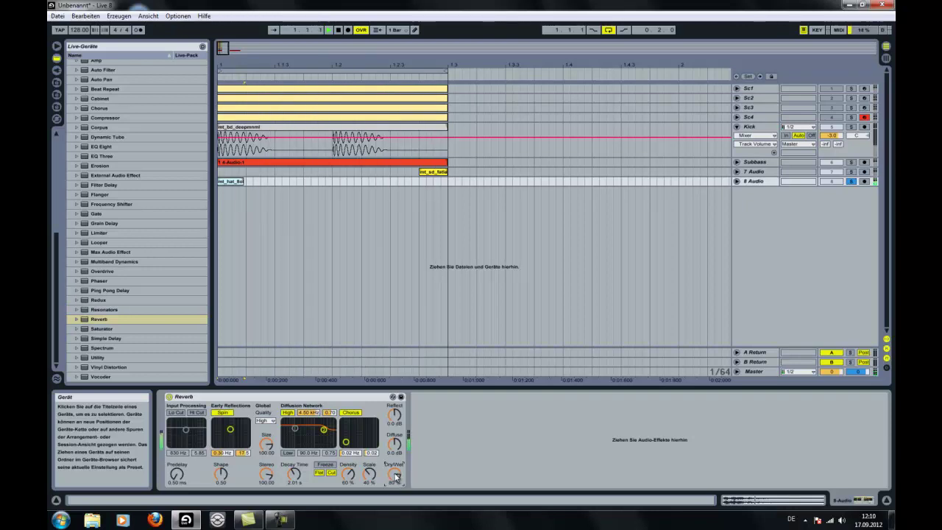
{"action": "key", "text": "space"}
- Create a new audio track below the 8 Audio track and unfold it
{"action": "key", "text": "ctrl+t"}
{"action": "right_click", "coordinate": [799, 231]}
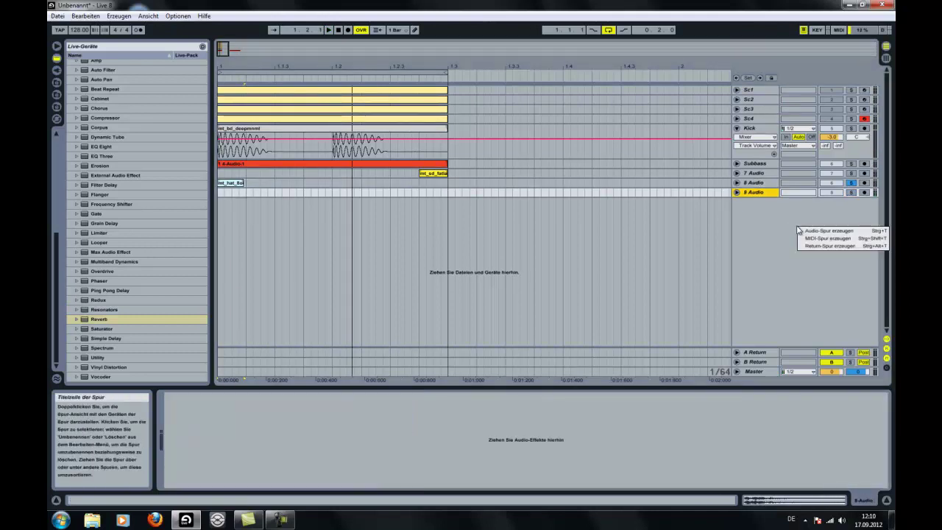
{"action": "left_click", "coordinate": [751, 217]}
{"action": "left_click", "coordinate": [737, 192]}
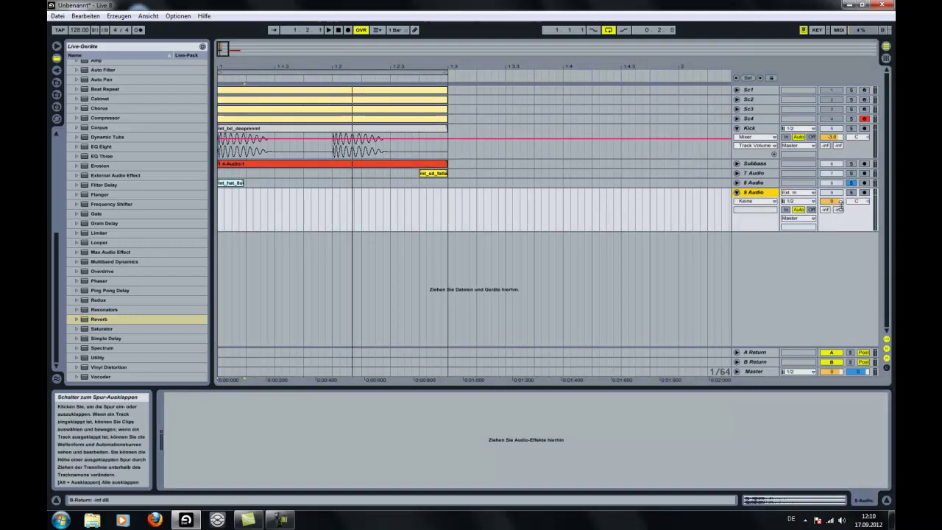
- Rename the 7 Audio track as Snare
{"action": "right_click", "coordinate": [761, 174]}
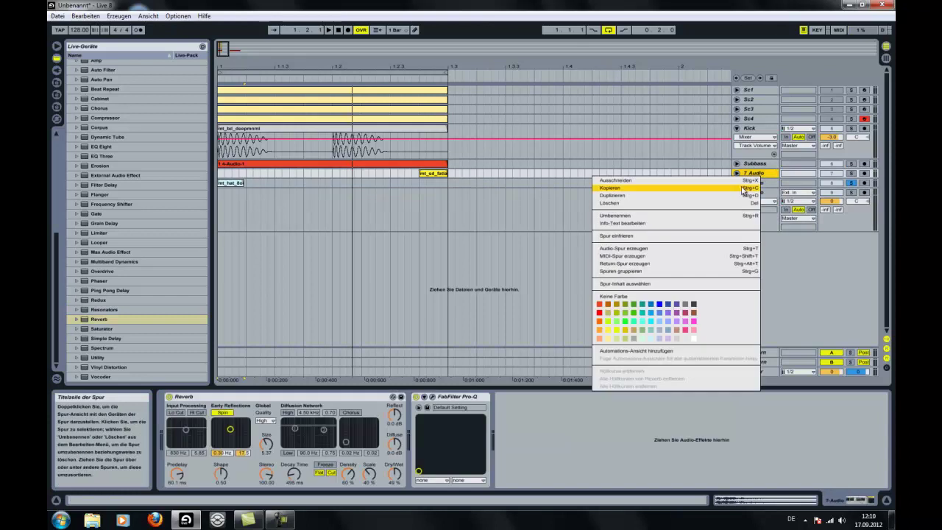
{"action": "left_click", "coordinate": [704, 215]}
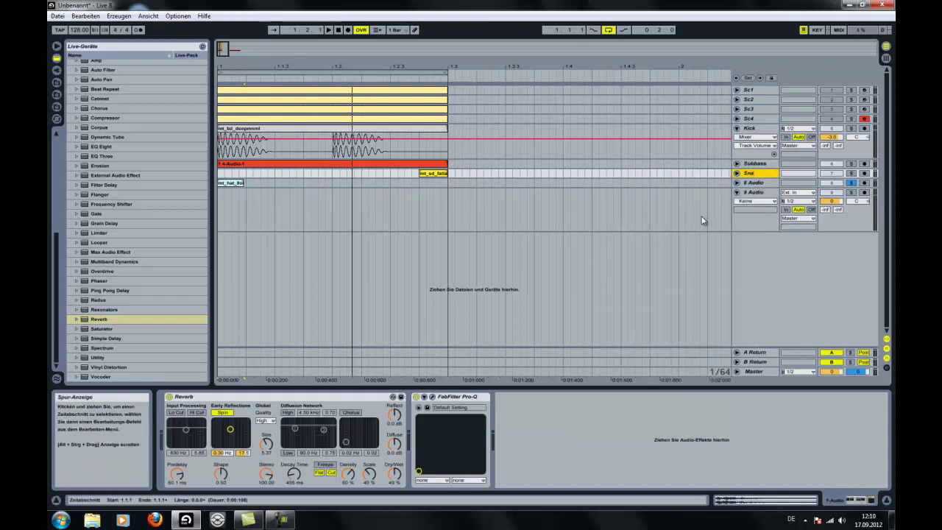
- Solo the 8 Audio track and arm only the 9 Audio track for recording
{"action": "left_click", "coordinate": [852, 193]}
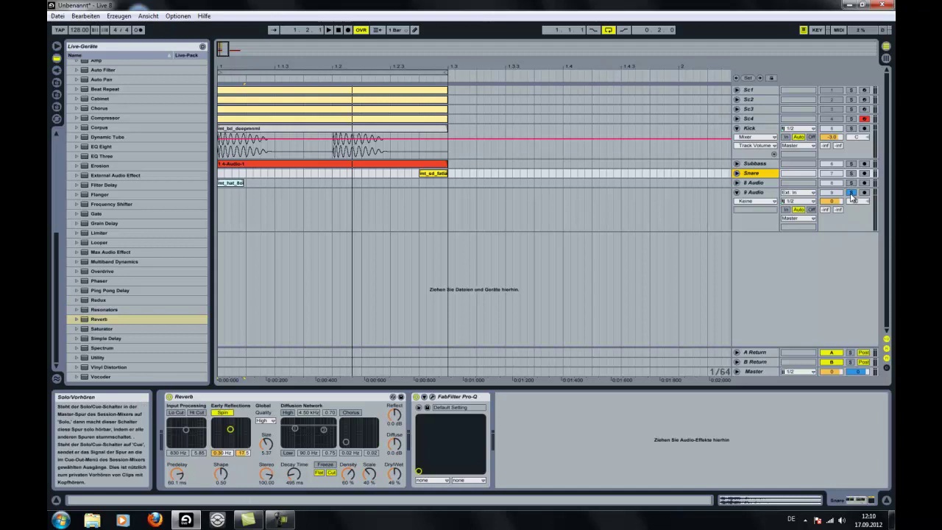
{"action": "left_click", "coordinate": [852, 183]}
{"action": "left_click", "coordinate": [864, 184]}
{"action": "left_click", "coordinate": [865, 193]}
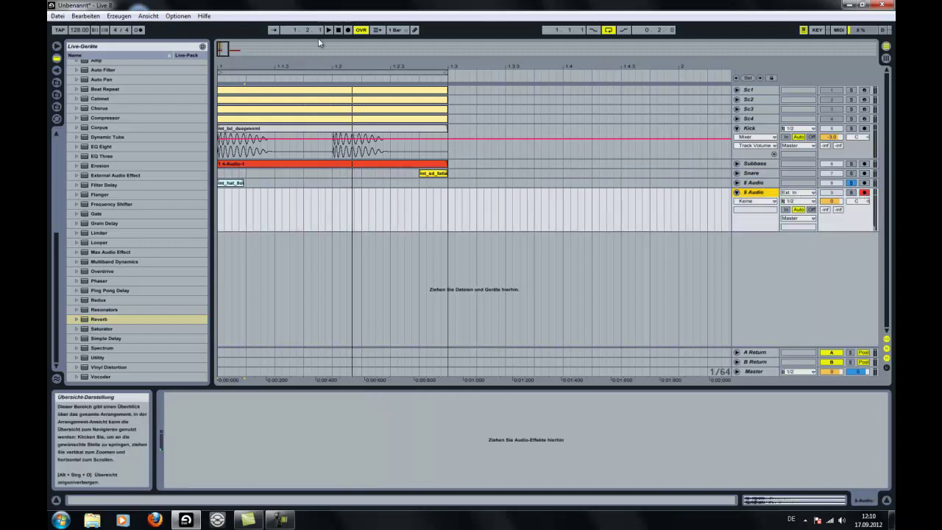
- Set the 9 Audio track's input to Resampling and record the soloed hi-hat onto it with looping off
{"action": "left_click", "coordinate": [348, 30]}
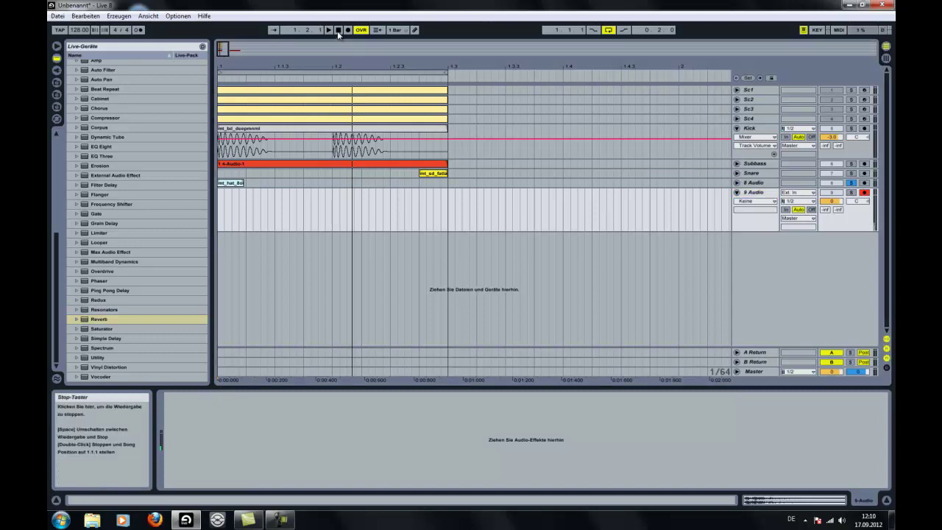
{"action": "left_click", "coordinate": [799, 192]}
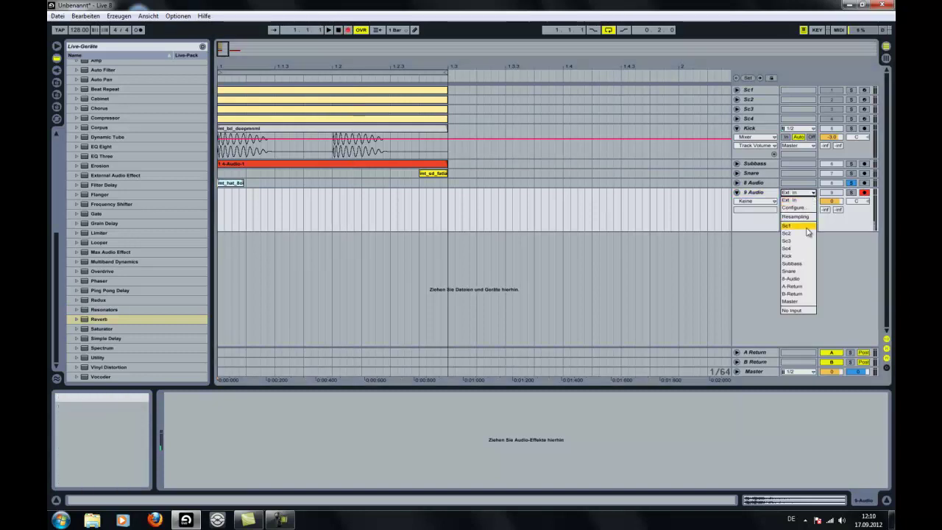
{"action": "left_click", "coordinate": [806, 219]}
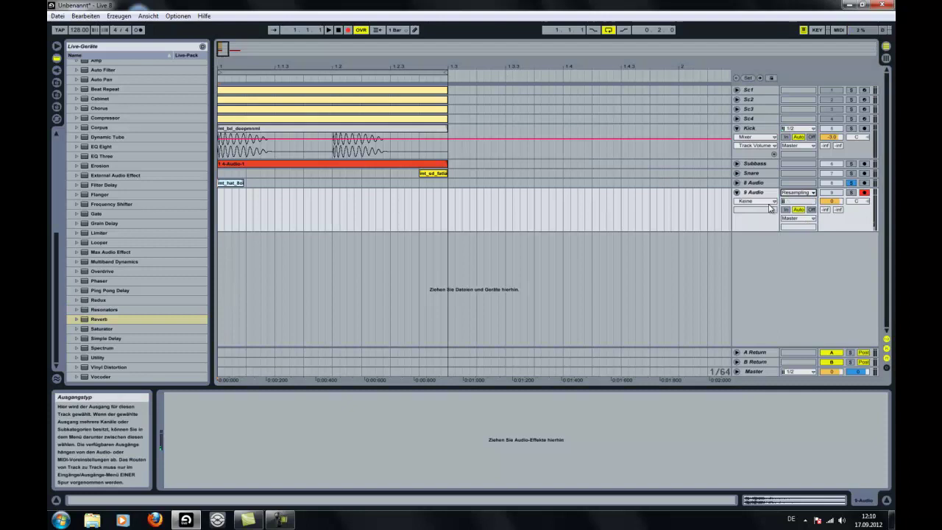
{"action": "left_click", "coordinate": [339, 31]}
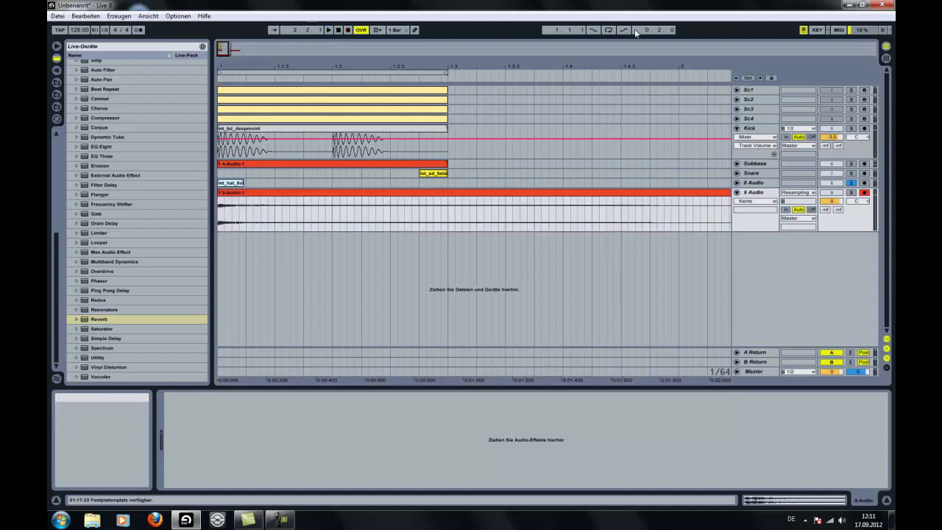
{"action": "left_click", "coordinate": [608, 29]}
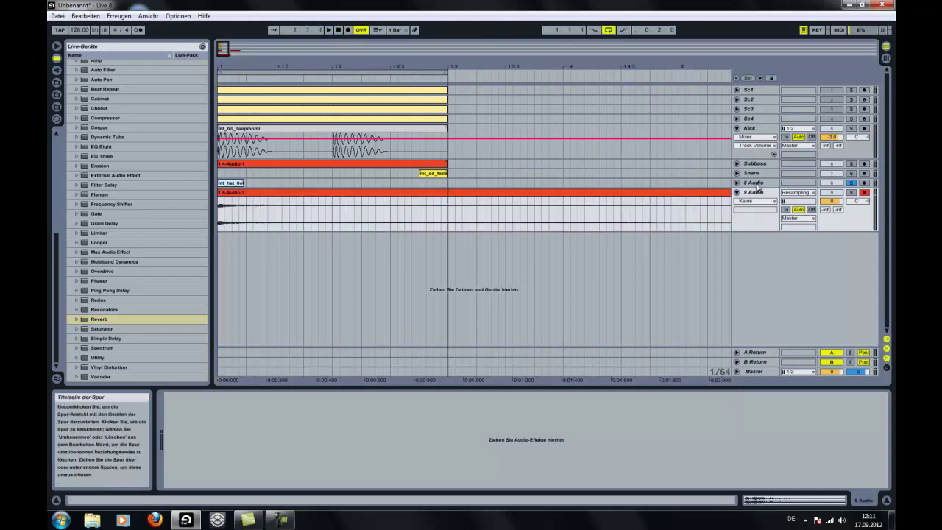
- Delete the original hi-hat track and the leftover 3-Audio clip on the Subbass track
{"action": "right_click", "coordinate": [586, 184]}
{"action": "left_click", "coordinate": [679, 213]}
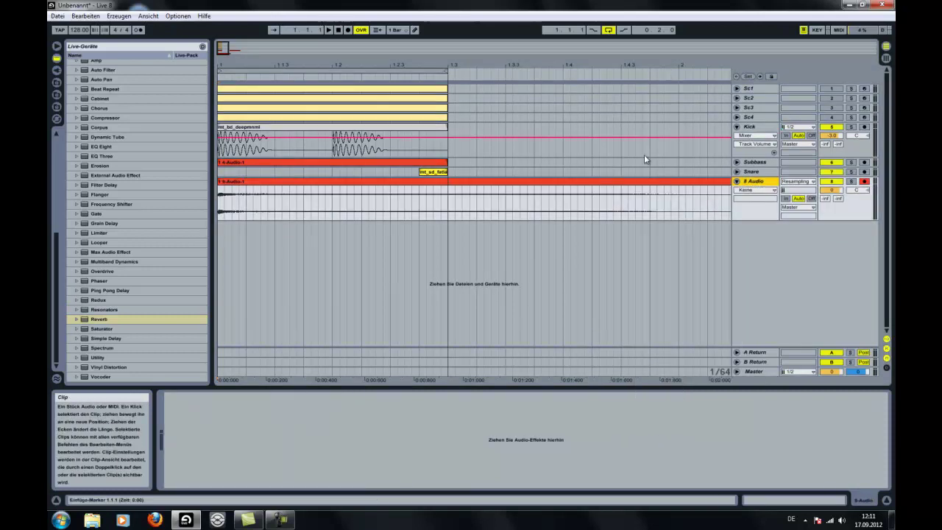
{"action": "left_click_drag", "start_coordinate": [221, 51], "coordinate": [222, 51]}
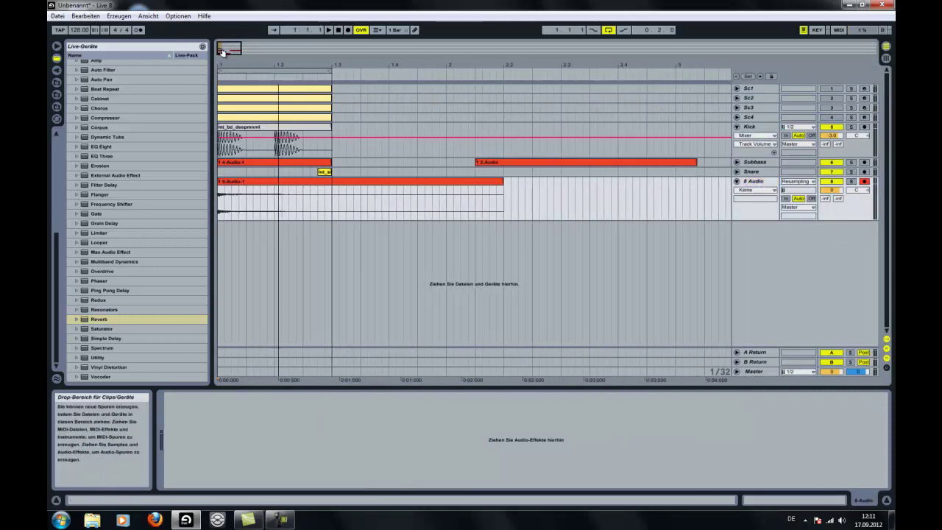
{"action": "right_click", "coordinate": [517, 162]}
- Trim the resampled hi-hat clip to half a beat and repeat it every half beat up to 1.3
{"action": "left_click_drag", "start_coordinate": [496, 183], "coordinate": [326, 184]}
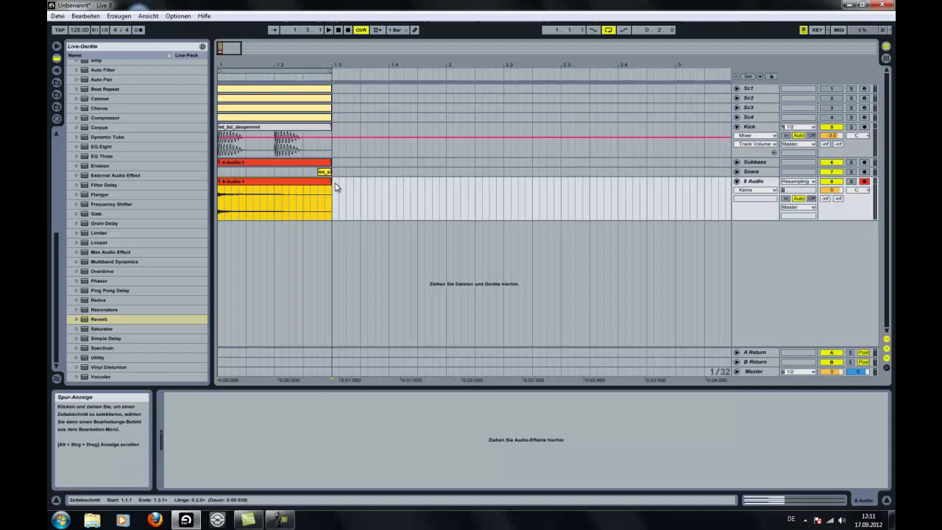
{"action": "left_click_drag", "start_coordinate": [229, 48], "coordinate": [226, 54]}
{"action": "left_click_drag", "start_coordinate": [547, 184], "coordinate": [509, 194]}
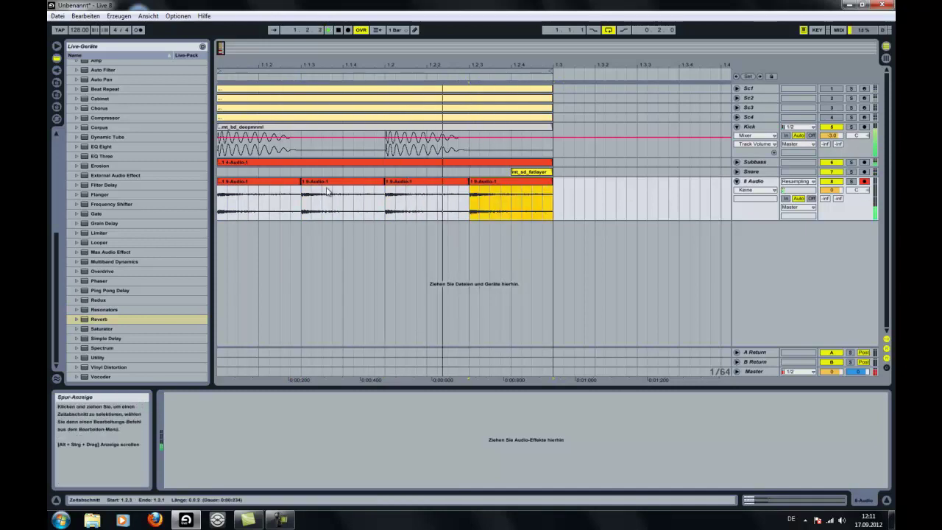
- Extend the first and third hi-hat clips over the clips following them, leaving one clip per beat
{"action": "left_click_drag", "start_coordinate": [300, 181], "coordinate": [384, 181]}
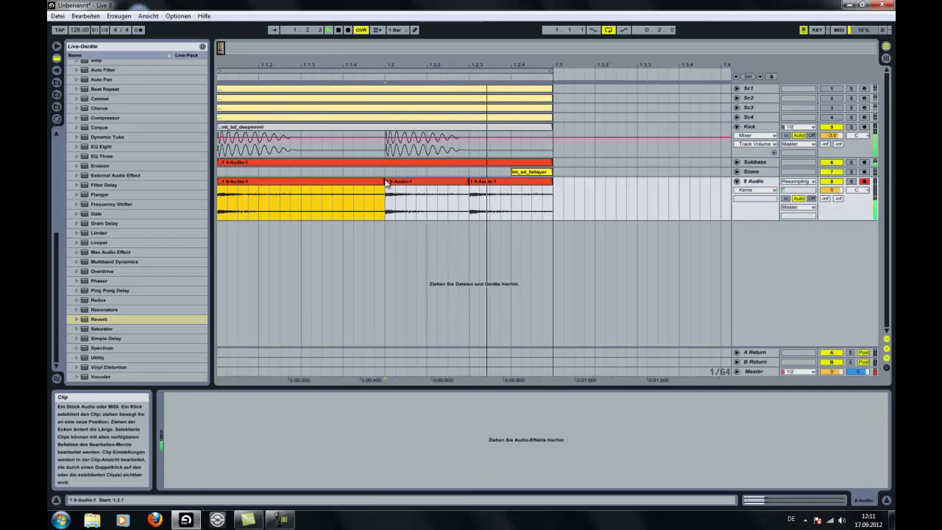
{"action": "left_click_drag", "start_coordinate": [465, 181], "coordinate": [550, 184]}
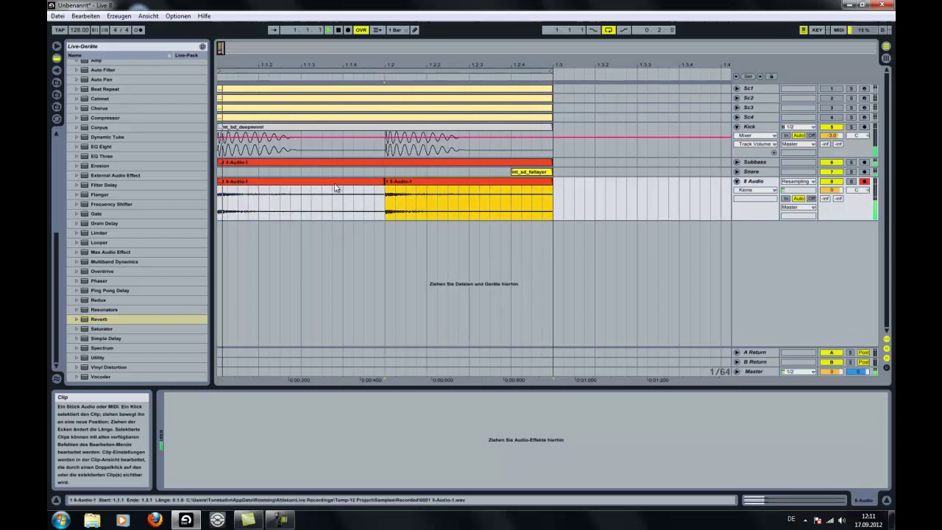
- Add FabFilter Pro-Q to the resampled hi-hat track and set its analyzer to Post-EQ
{"action": "scroll", "coordinate": [108, 119], "scroll_direction": "up", "scroll_amount": 3}
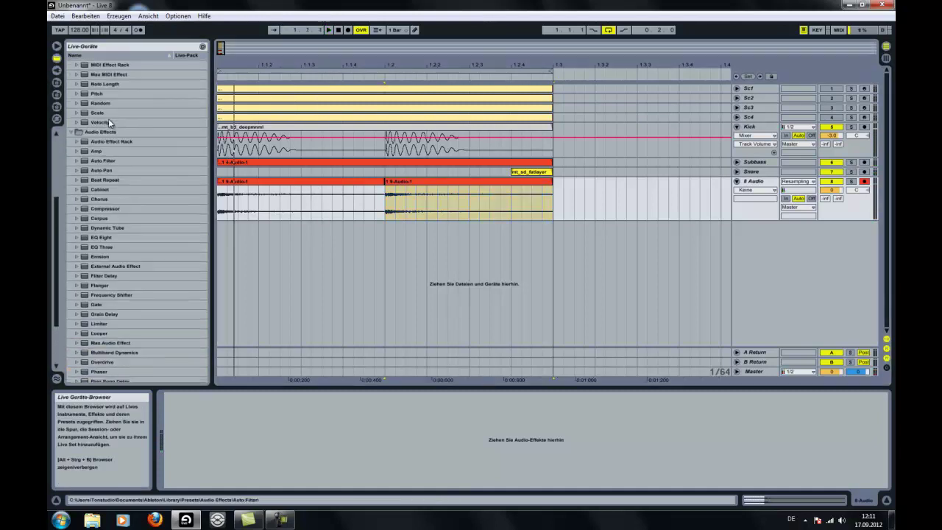
{"action": "scroll", "coordinate": [117, 116], "scroll_direction": "up", "scroll_amount": 6}
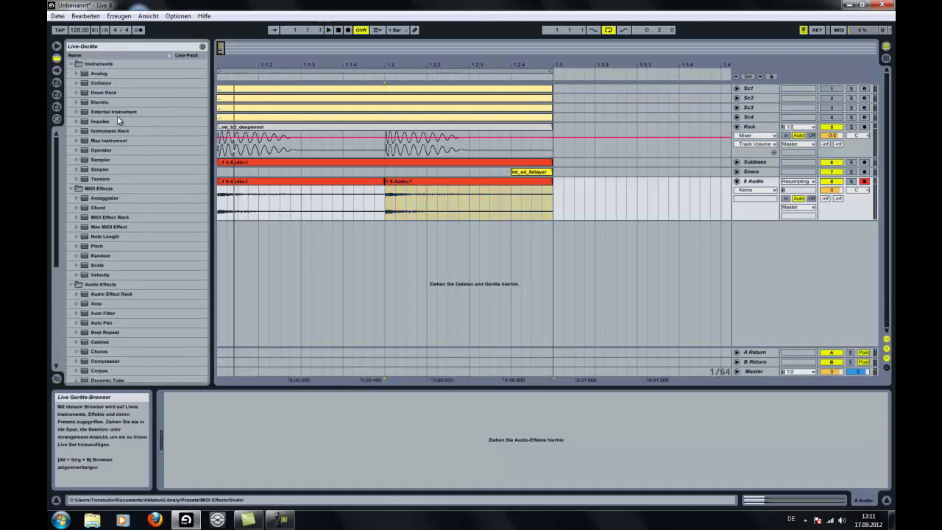
{"action": "left_click", "coordinate": [56, 70]}
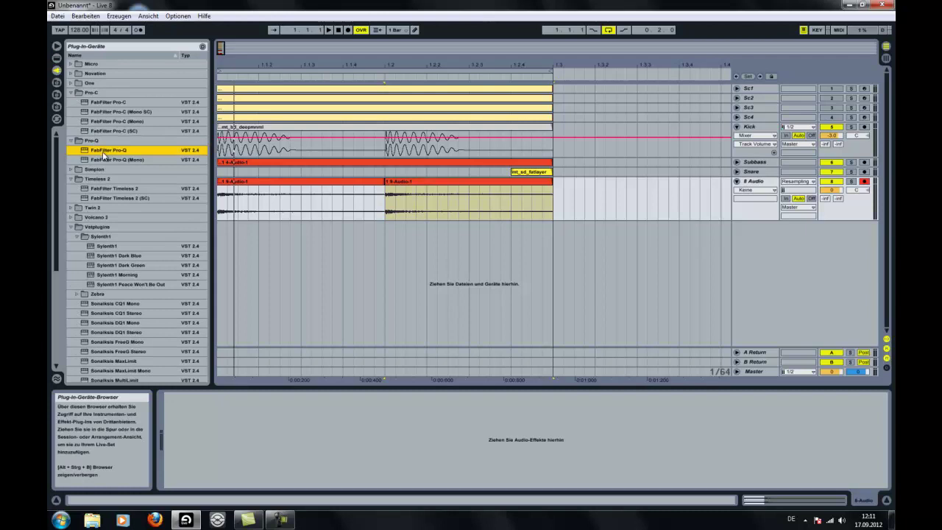
{"action": "left_click_drag", "start_coordinate": [313, 196], "coordinate": [312, 197]}
{"action": "left_click", "coordinate": [617, 406]}
{"action": "left_click", "coordinate": [629, 440]}
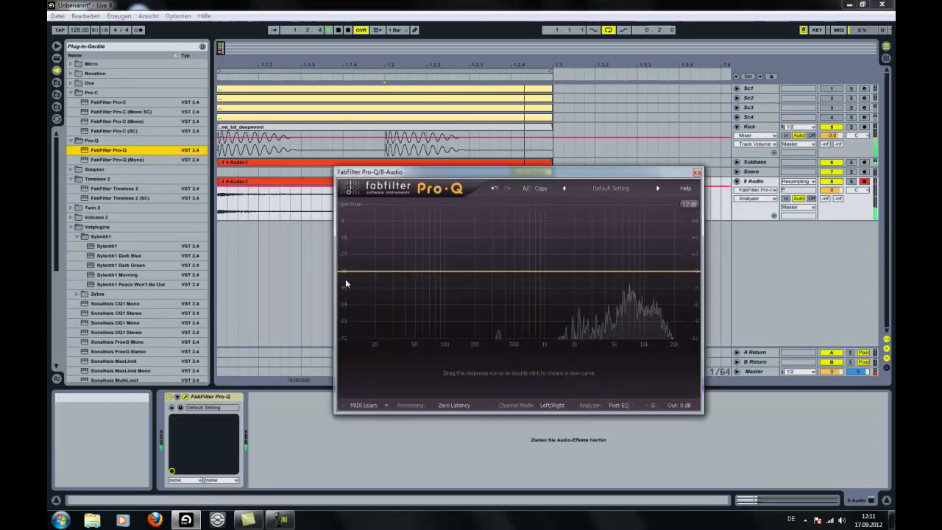
- Cut the hi-hat's lows with a Low Shelf band at -30 dB gain and adjust its frequency and Q
{"action": "left_click_drag", "start_coordinate": [343, 273], "coordinate": [534, 435]}
{"action": "mouse_move", "coordinate": [483, 374]}
{"action": "left_click_drag", "start_coordinate": [561, 375], "coordinate": [568, 357]}
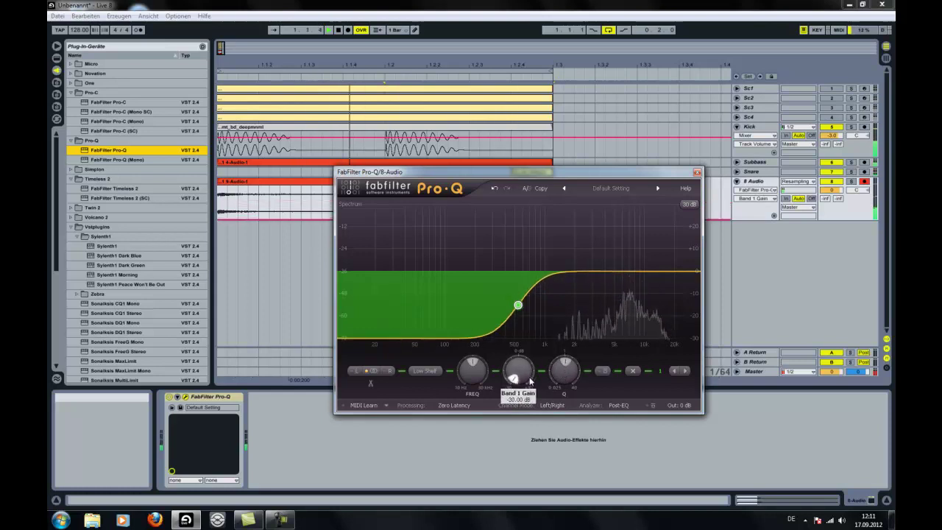
{"action": "left_click_drag", "start_coordinate": [473, 376], "coordinate": [483, 344]}
- Add a second EQ band boosting the highs around 15 kHz and close the equalizer window
{"action": "double_click", "coordinate": [663, 271]}
{"action": "left_click_drag", "start_coordinate": [663, 271], "coordinate": [664, 240]}
{"action": "left_click", "coordinate": [698, 172]}
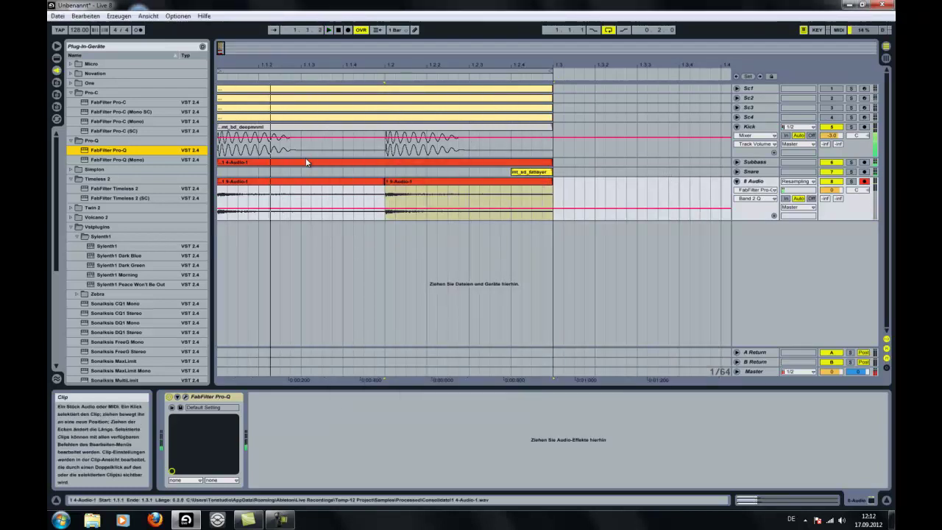
- Show the fades on the 8 Audio track and try fade-ins on both hi-hat clips during playback
{"action": "right_click", "coordinate": [332, 253]}
{"action": "right_click", "coordinate": [624, 194]}
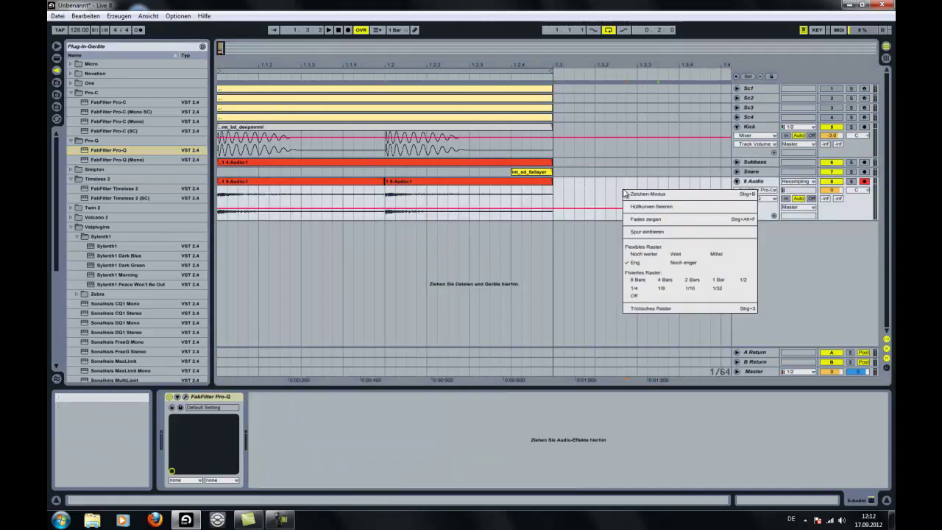
{"action": "right_click", "coordinate": [651, 199]}
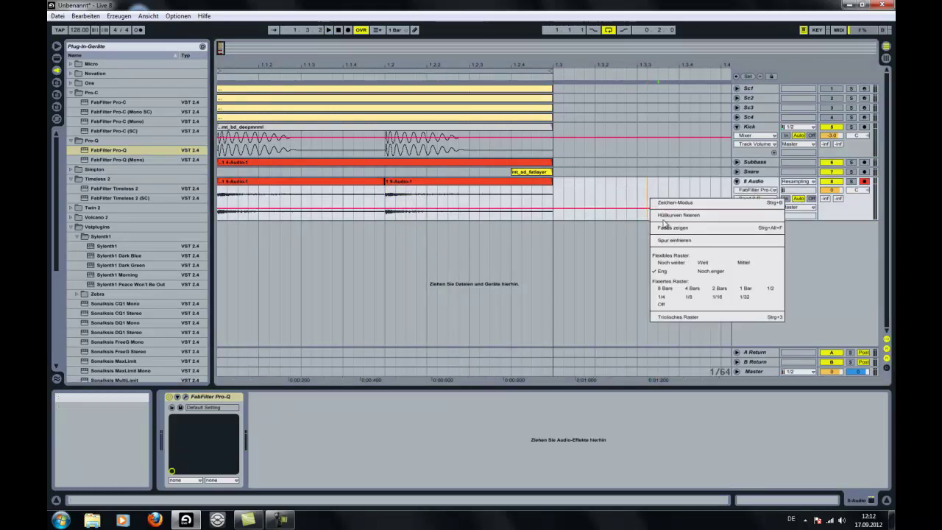
{"action": "left_click", "coordinate": [673, 227]}
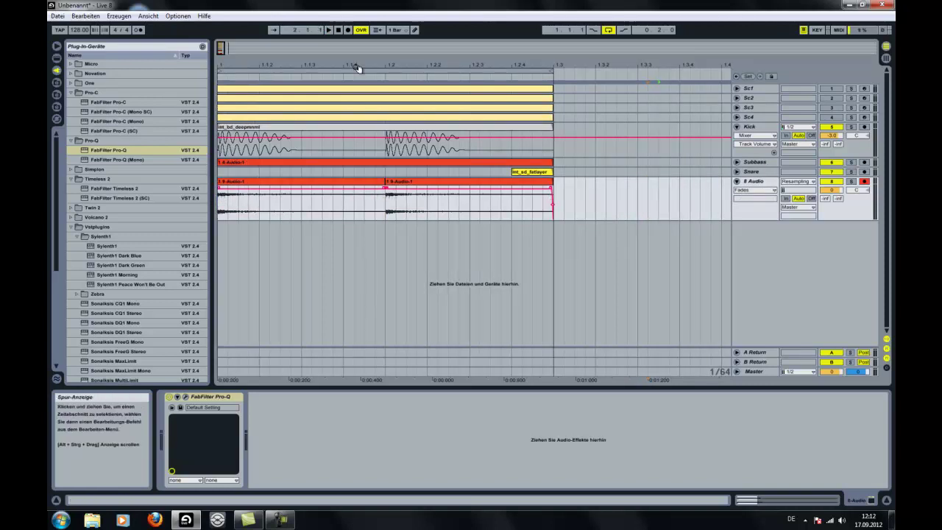
{"action": "key", "text": "space"}
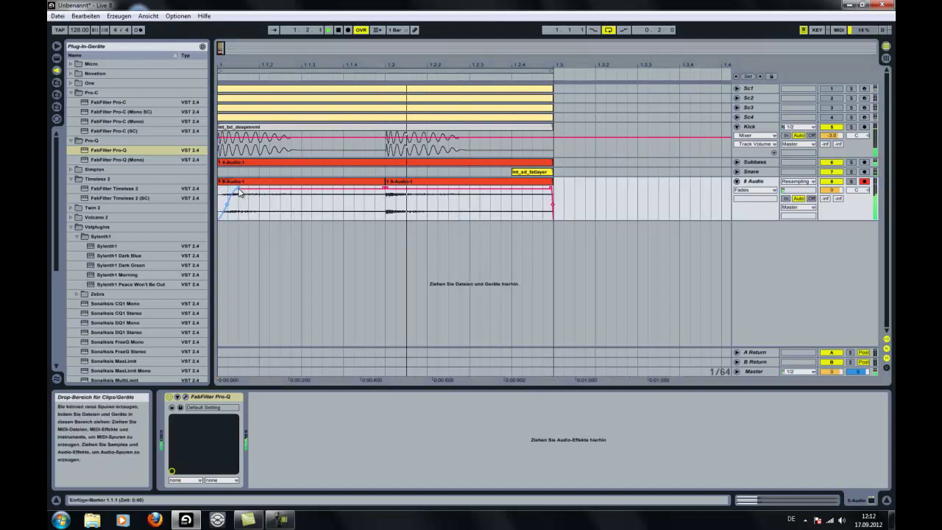
{"action": "left_click_drag", "start_coordinate": [385, 188], "coordinate": [405, 193]}
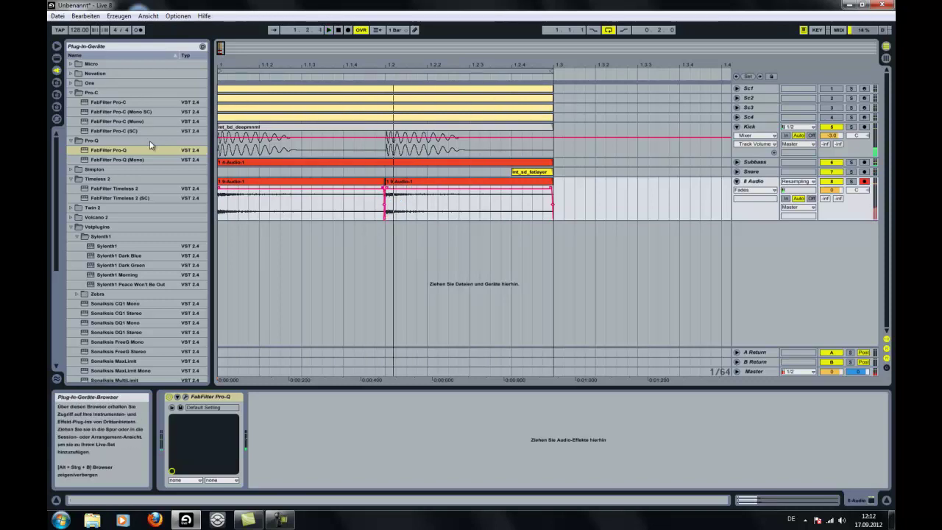
- Add a Compressor after the Pro-Q on the 8 Audio track
{"action": "left_click", "coordinate": [57, 57]}
{"action": "scroll", "coordinate": [153, 197], "scroll_direction": "down", "scroll_amount": 10}
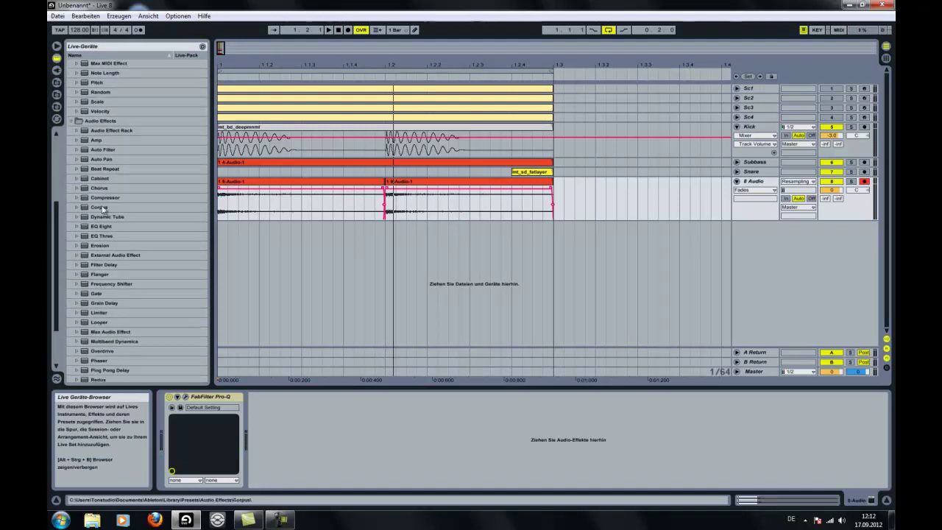
{"action": "left_click", "coordinate": [103, 198]}
{"action": "left_click_drag", "start_coordinate": [771, 191], "coordinate": [771, 192]}
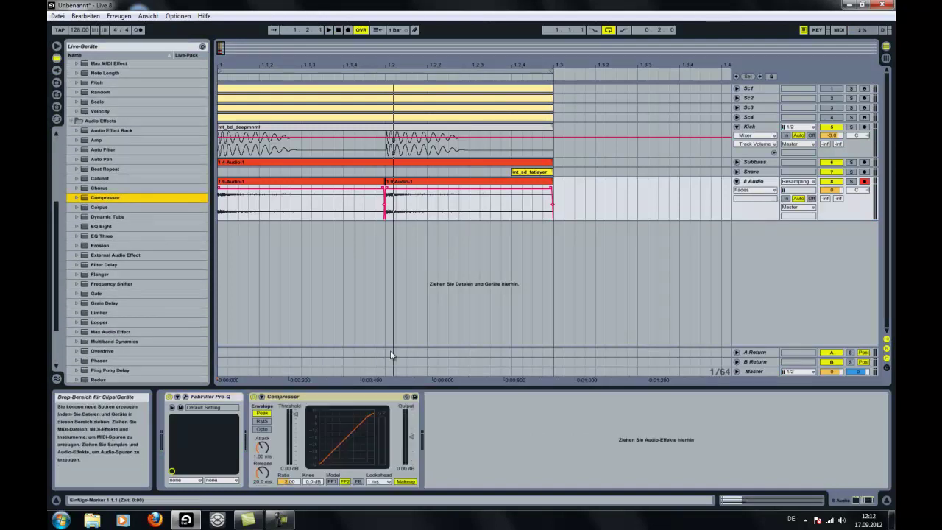
- Enable the Compressor's sidechain with Sc1 as its audio source
{"action": "left_click", "coordinate": [263, 397]}
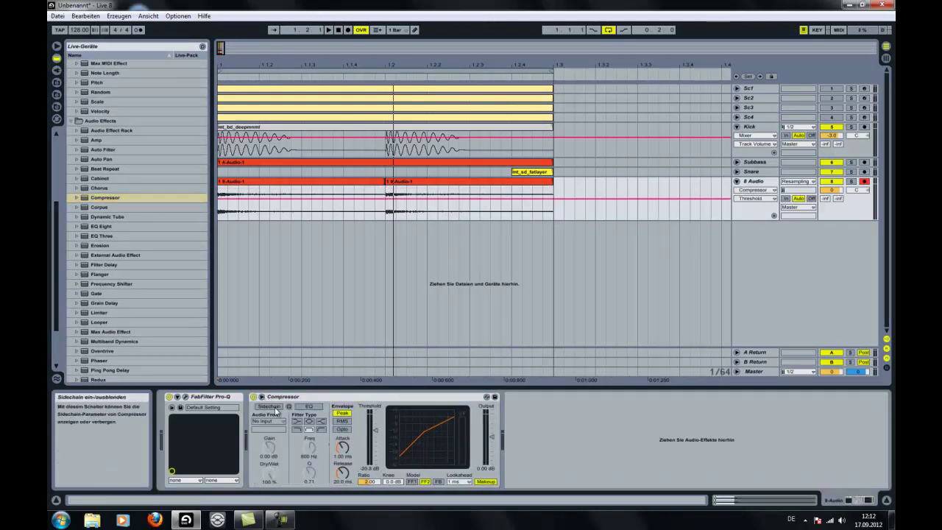
{"action": "left_click", "coordinate": [268, 422]}
{"action": "left_click", "coordinate": [277, 335]}
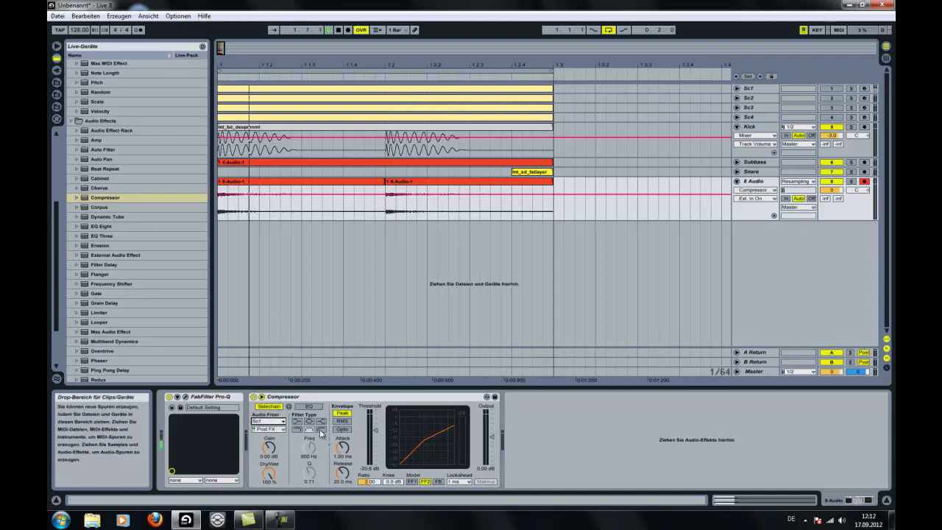
- Set the Compressor's threshold to -32.8 dB, attack to 0.27 ms, release to 66.3 ms and ratio to 2.33
{"action": "left_click_drag", "start_coordinate": [373, 426], "coordinate": [374, 437]}
{"action": "left_click_drag", "start_coordinate": [343, 474], "coordinate": [367, 483]}
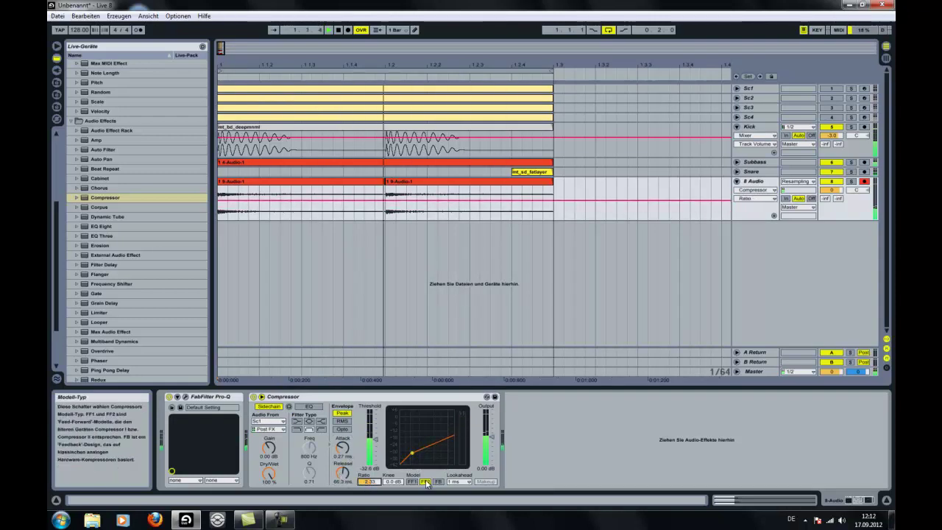
- Set the Compressor's threshold to -27.3 dB and try Sc2, Sc3 and Sc4 as its sidechain source
{"action": "left_click_drag", "start_coordinate": [374, 439], "coordinate": [376, 446]}
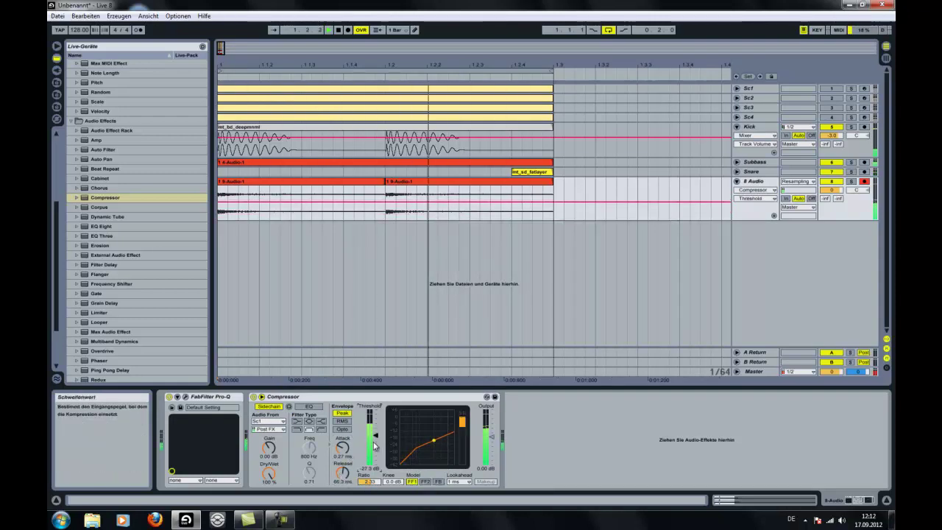
{"action": "left_click", "coordinate": [266, 421]}
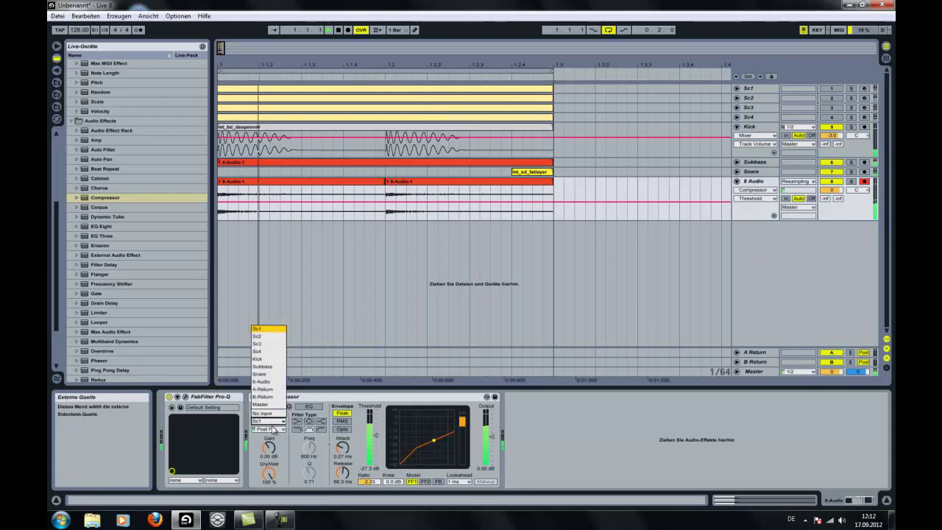
{"action": "left_click", "coordinate": [277, 337]}
{"action": "left_click", "coordinate": [268, 422]}
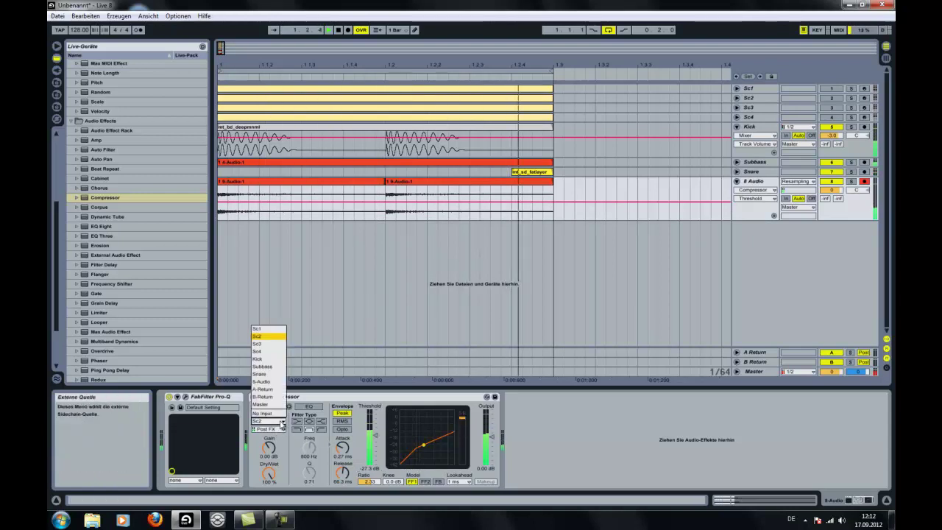
{"action": "left_click", "coordinate": [279, 344]}
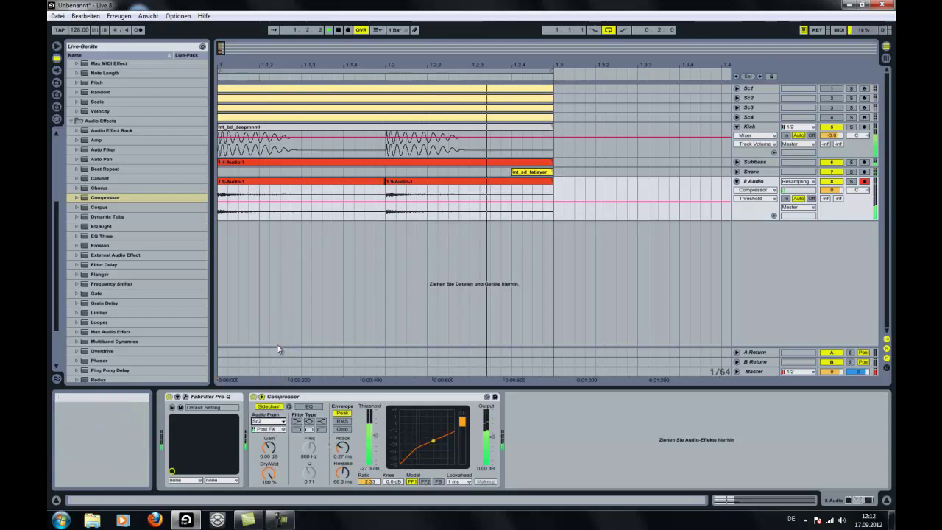
{"action": "left_click", "coordinate": [278, 423]}
{"action": "left_click", "coordinate": [277, 351]}
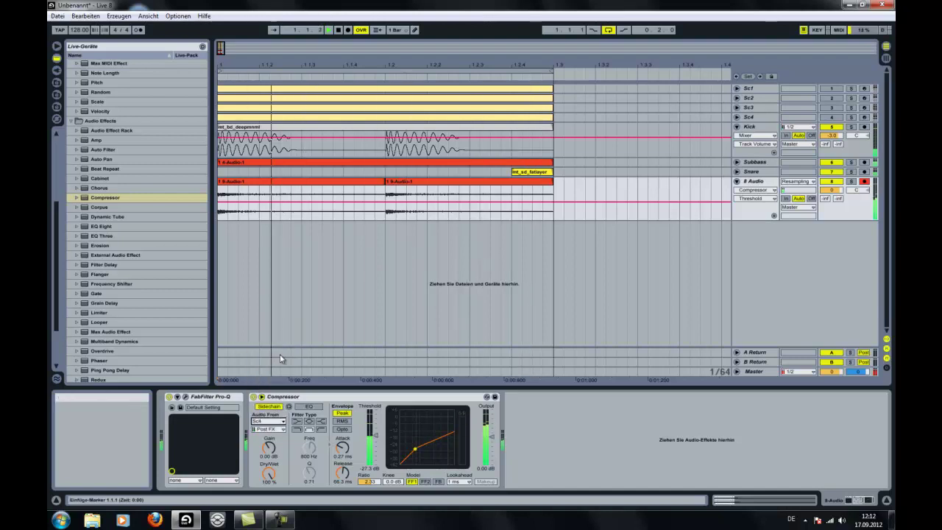
- Set the Compressor's sidechain source back to Sc1 and its threshold to -31.3 dB
{"action": "left_click", "coordinate": [274, 425]}
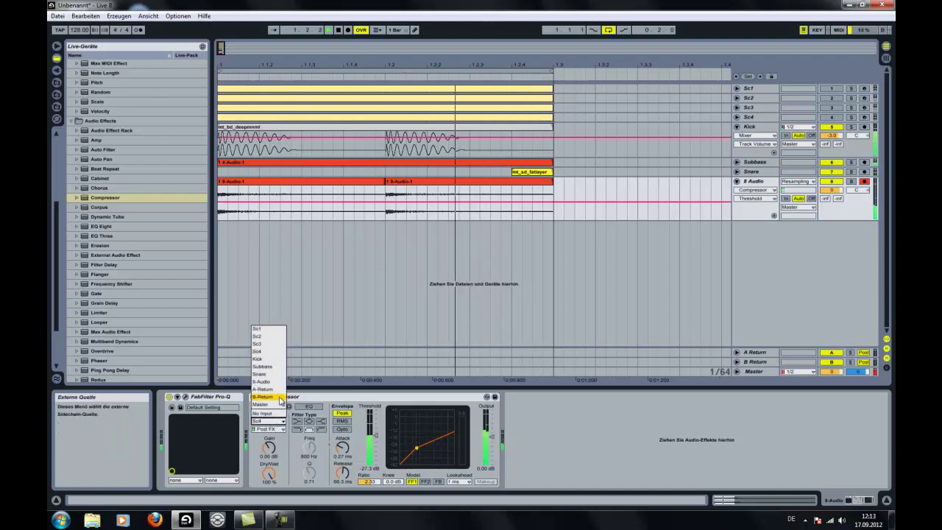
{"action": "left_click", "coordinate": [280, 330]}
{"action": "left_click_drag", "start_coordinate": [375, 437], "coordinate": [374, 439]}
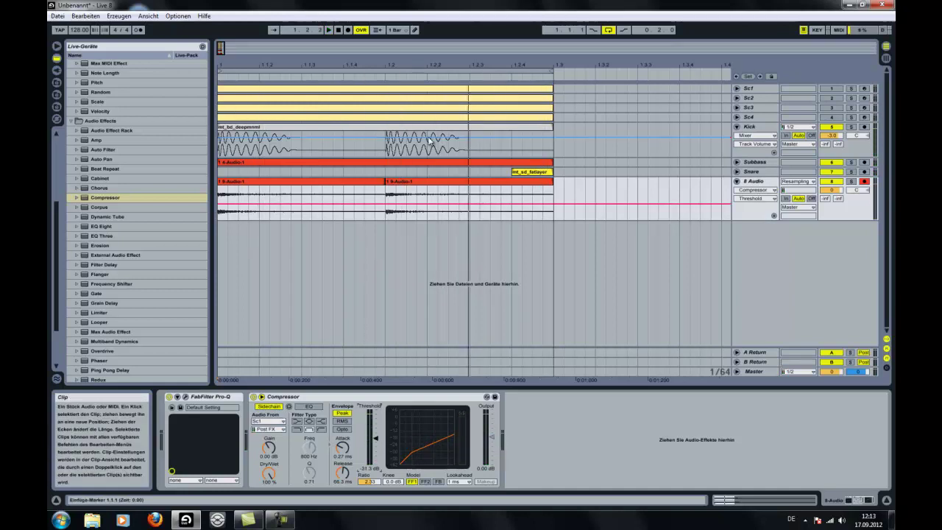
- Consolidate the Snare track from 1.1.1 to 1.3.1 into one clip and check it in playback
{"action": "left_click", "coordinate": [548, 174]}
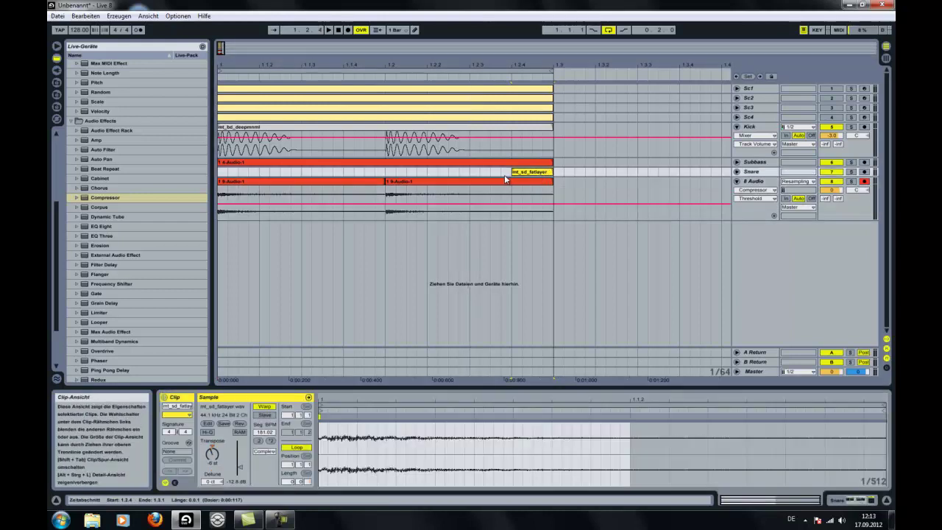
{"action": "left_click_drag", "start_coordinate": [548, 177], "coordinate": [219, 178]}
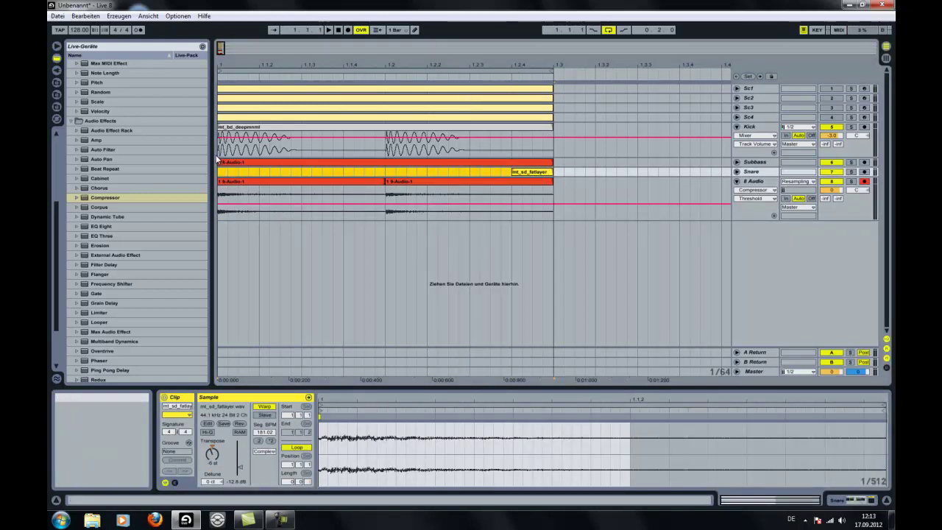
{"action": "key", "text": "ctrl+j"}
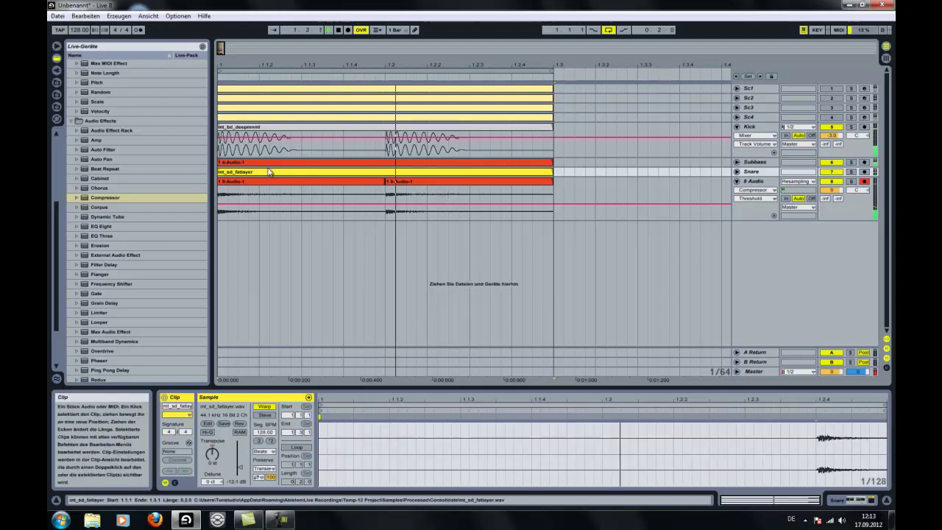
{"action": "key", "text": "space"}
- Add a Ping Pong Delay after the Pro-Q on the Snare track with feedback 3.0% and dry/wet 15%
{"action": "scroll", "coordinate": [118, 262], "scroll_direction": "down", "scroll_amount": 3}
{"action": "left_click", "coordinate": [120, 306]}
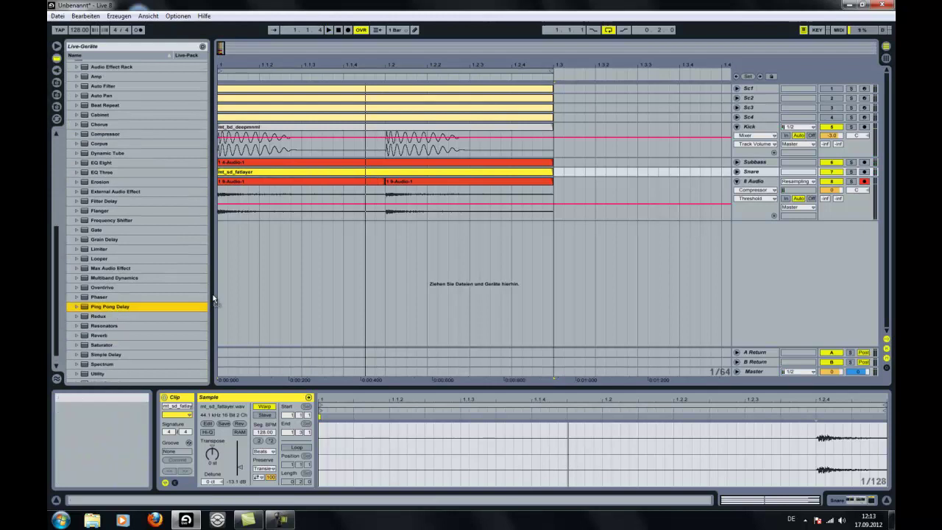
{"action": "left_click_drag", "start_coordinate": [478, 172], "coordinate": [478, 172]}
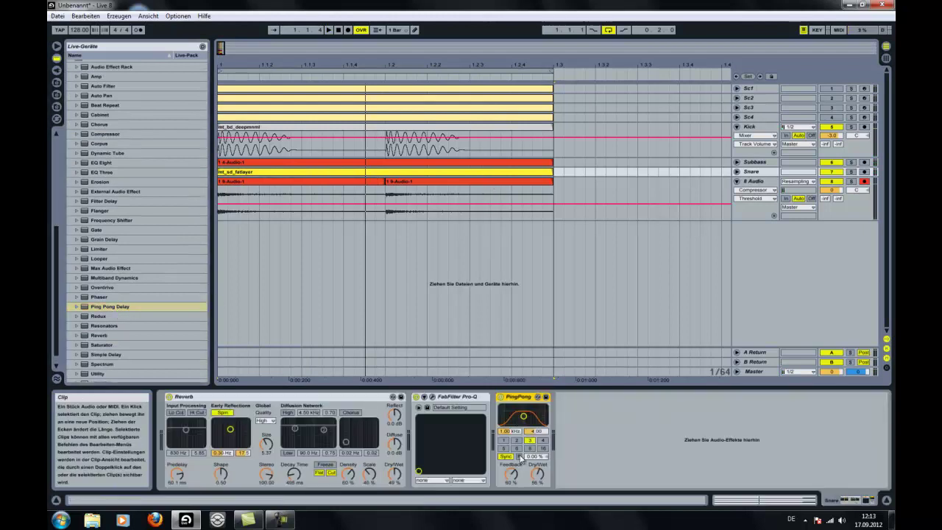
{"action": "left_click", "coordinate": [511, 475]}
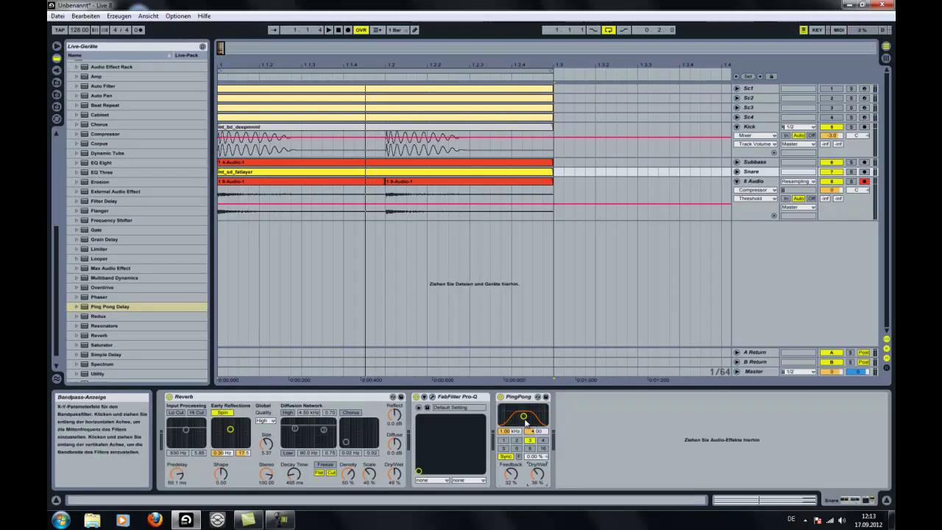
{"action": "left_click_drag", "start_coordinate": [514, 471], "coordinate": [536, 481]}
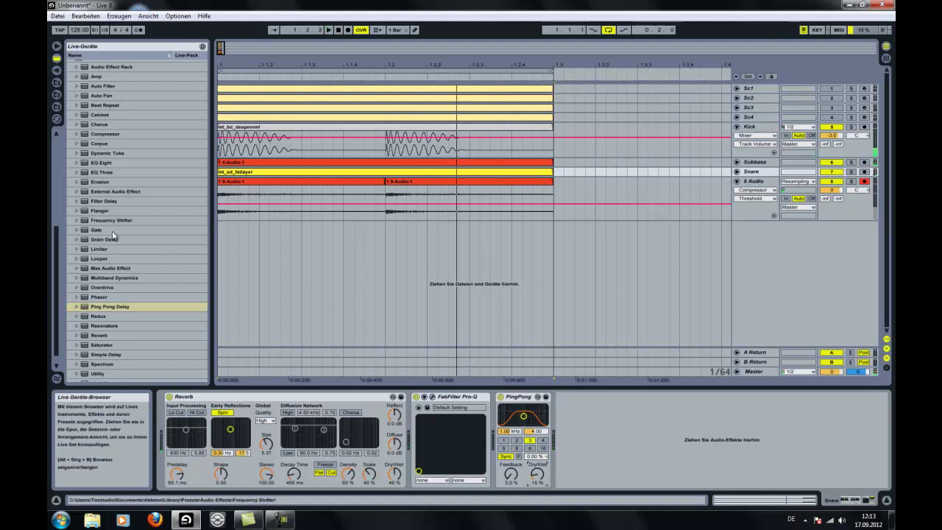
- Insert Resonators between the Snare's Pro-Q and Ping Pong Delay, and audition its Berlin preset with a reduced dry/wet
{"action": "scroll", "coordinate": [118, 234], "scroll_direction": "down", "scroll_amount": 2}
{"action": "left_click_drag", "start_coordinate": [103, 310], "coordinate": [528, 454]}
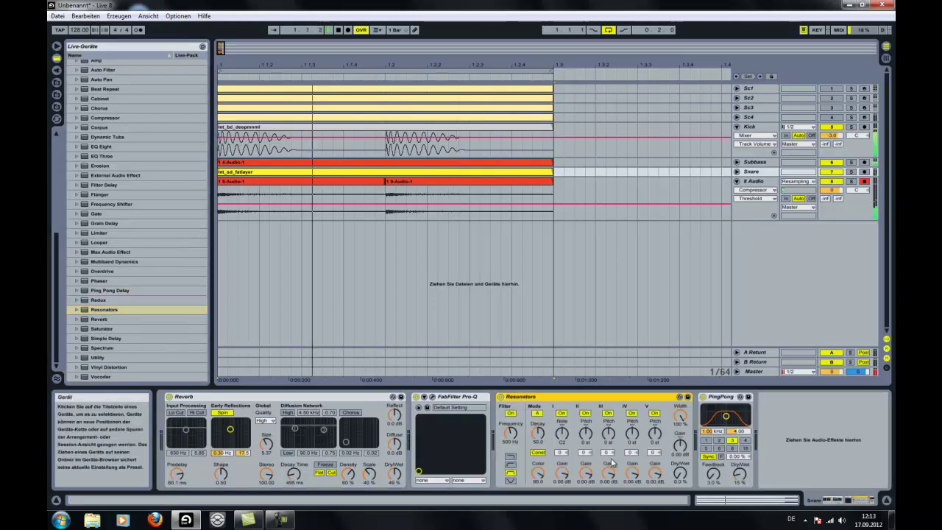
{"action": "left_click", "coordinate": [77, 309]}
{"action": "left_click", "coordinate": [104, 321]}
{"action": "double_click", "coordinate": [103, 320]}
{"action": "key", "text": "space"}
{"action": "left_click_drag", "start_coordinate": [683, 478], "coordinate": [683, 480]}
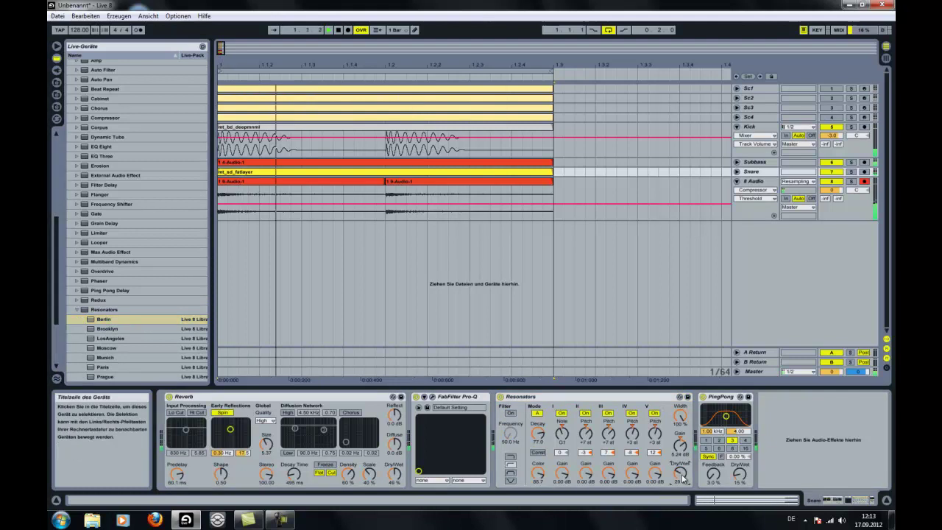
- Try the Brooklyn preset, load LosAngeles in the Resonators instead, and set its decay to 10.3 and dry/wet to 54%
{"action": "left_click_drag", "start_coordinate": [116, 330], "coordinate": [682, 478]}
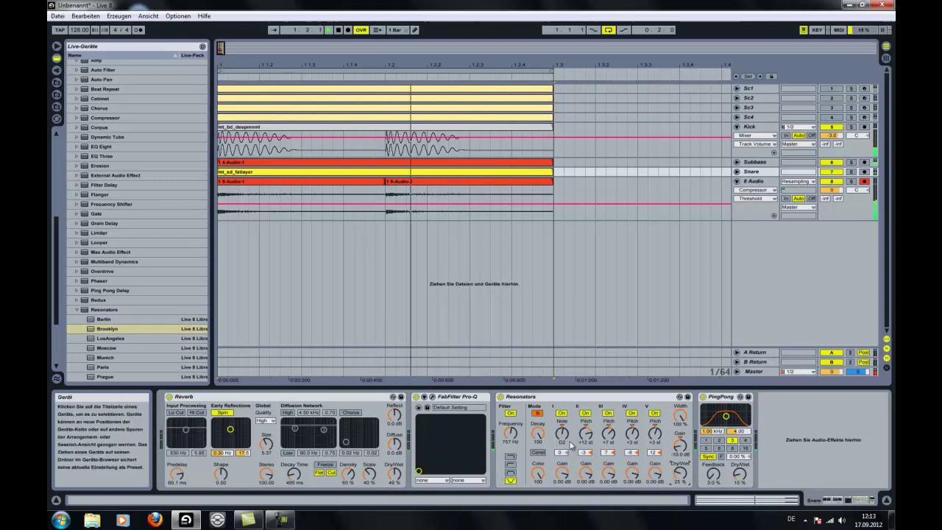
{"action": "left_click_drag", "start_coordinate": [118, 339], "coordinate": [604, 423]}
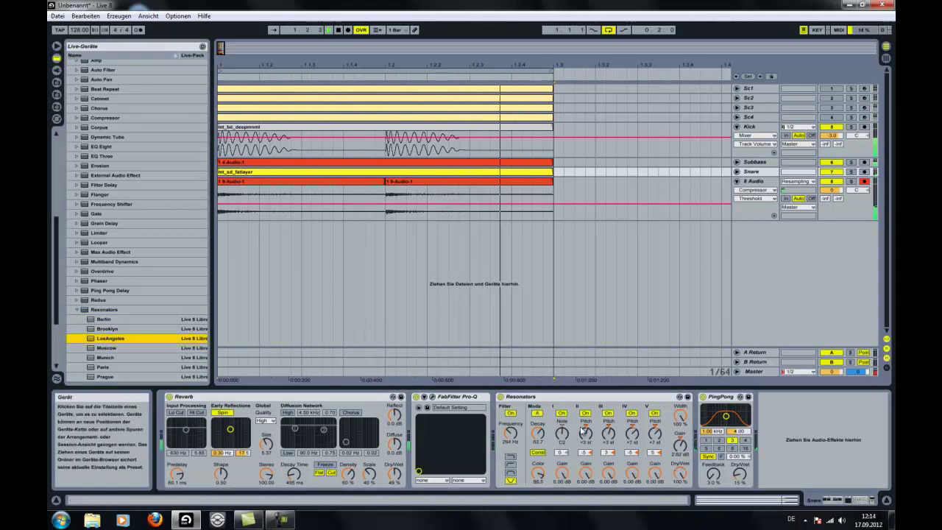
{"action": "left_click_drag", "start_coordinate": [538, 434], "coordinate": [539, 500]}
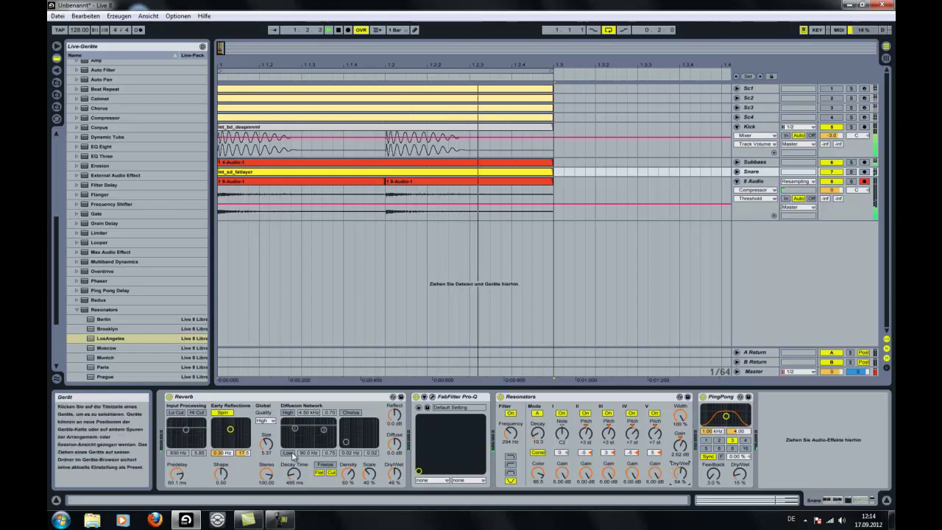
- Set the decay time of the Snare track's Reverb to 275 ms
{"action": "left_click_drag", "start_coordinate": [298, 477], "coordinate": [299, 458]}
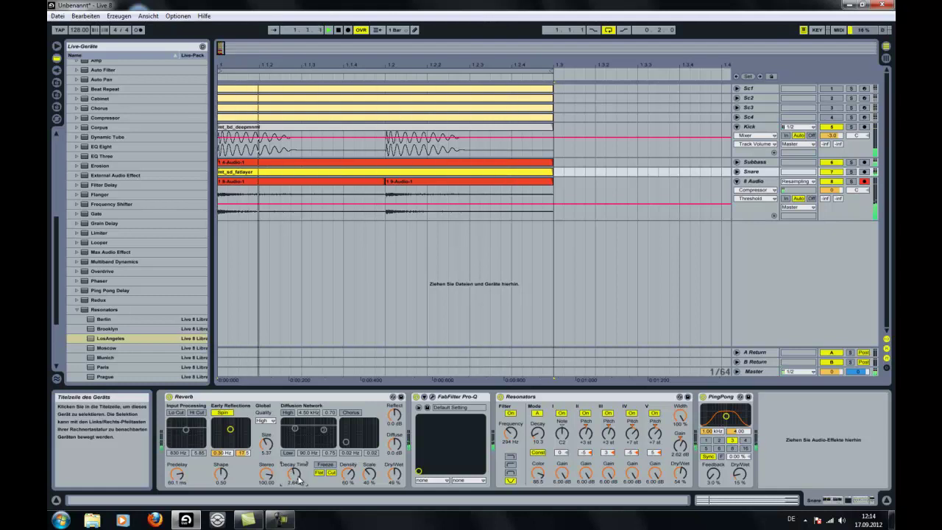
{"action": "left_click_drag", "start_coordinate": [299, 481], "coordinate": [299, 494]}
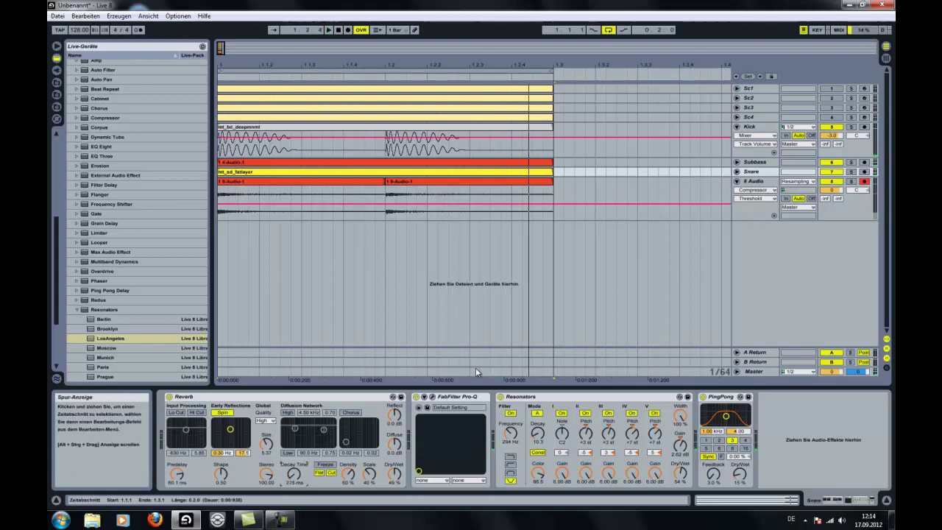
- Collapse the 8 Audio track and rename it Ride
{"action": "left_click", "coordinate": [739, 182]}
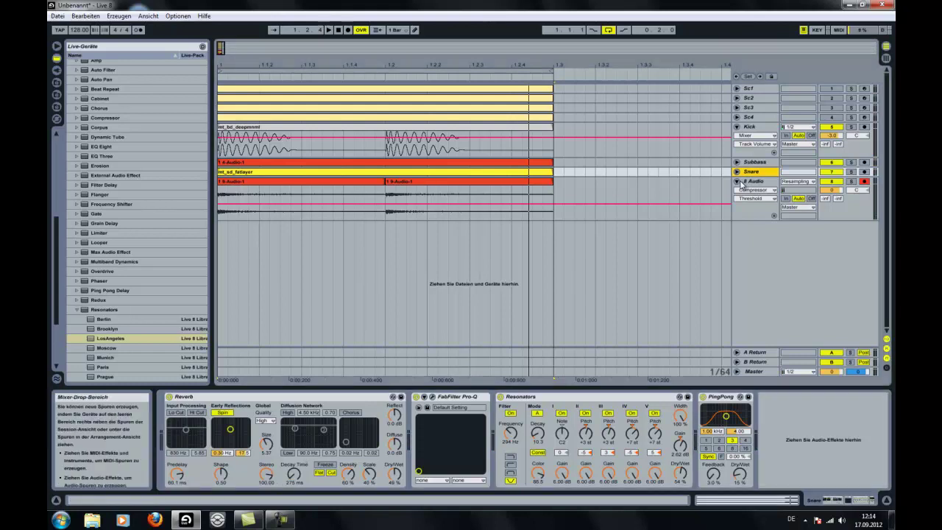
{"action": "left_click", "coordinate": [738, 182]}
{"action": "left_click", "coordinate": [57, 70]}
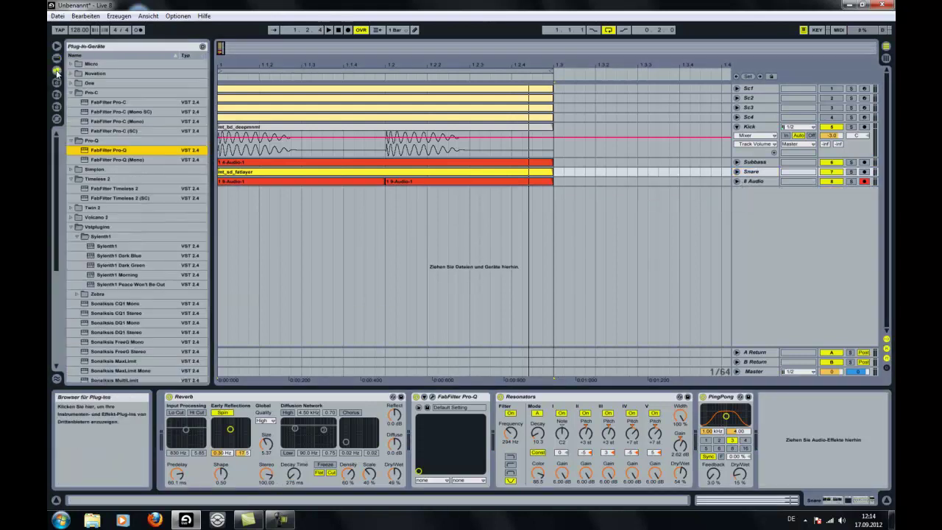
{"action": "left_click", "coordinate": [57, 107]}
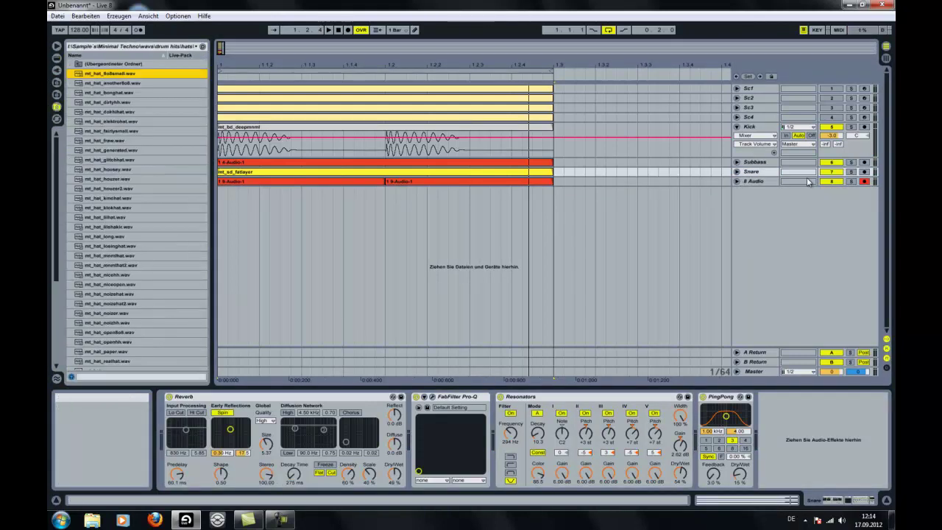
{"action": "right_click", "coordinate": [585, 181]}
{"action": "left_click", "coordinate": [689, 224]}
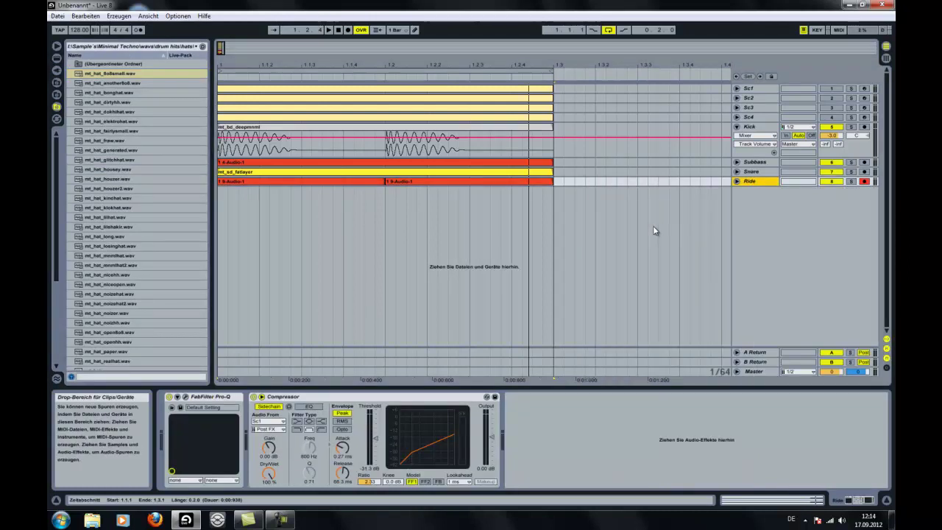
- Place mt_hat_fairlysmall.wav on a new audio track at 1.1.3 and 1.2.3, and unfold the track for playback
{"action": "left_click", "coordinate": [132, 123]}
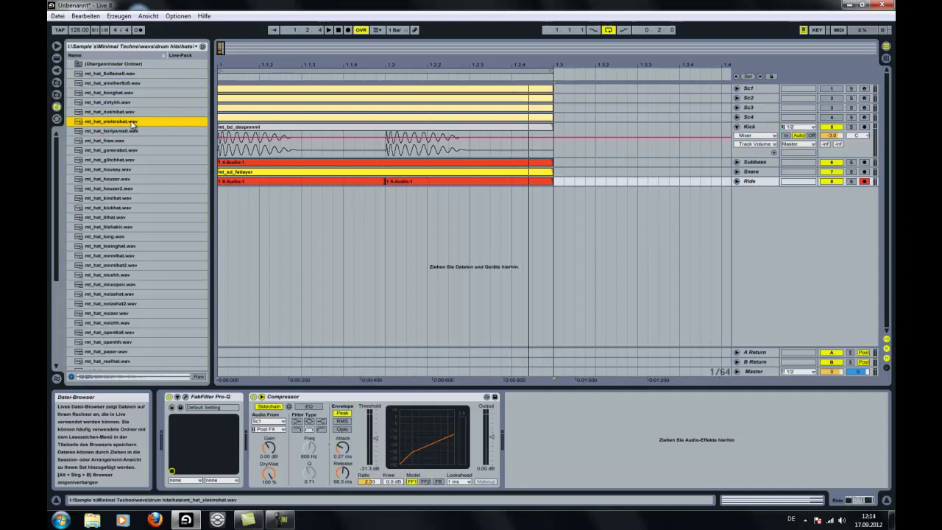
{"action": "left_click", "coordinate": [127, 131]}
{"action": "left_click_drag", "start_coordinate": [127, 132], "coordinate": [505, 192]}
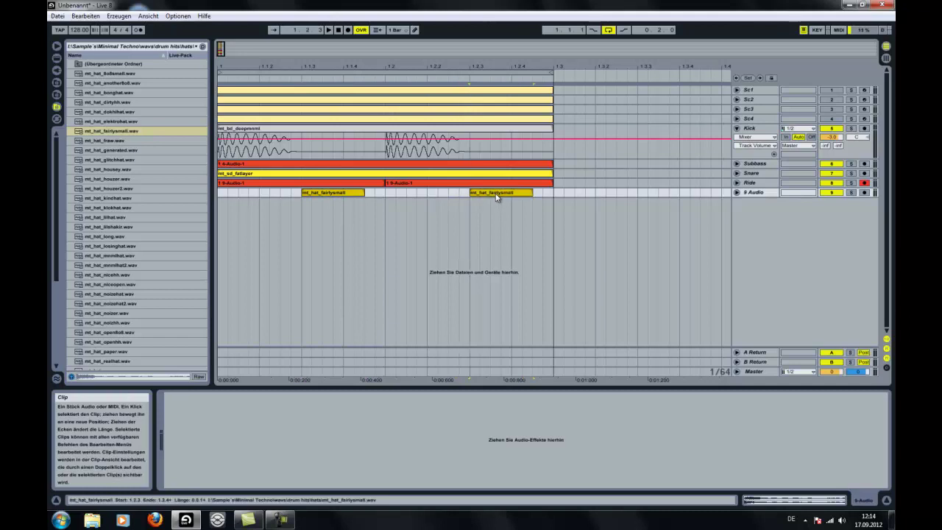
{"action": "left_click", "coordinate": [736, 192]}
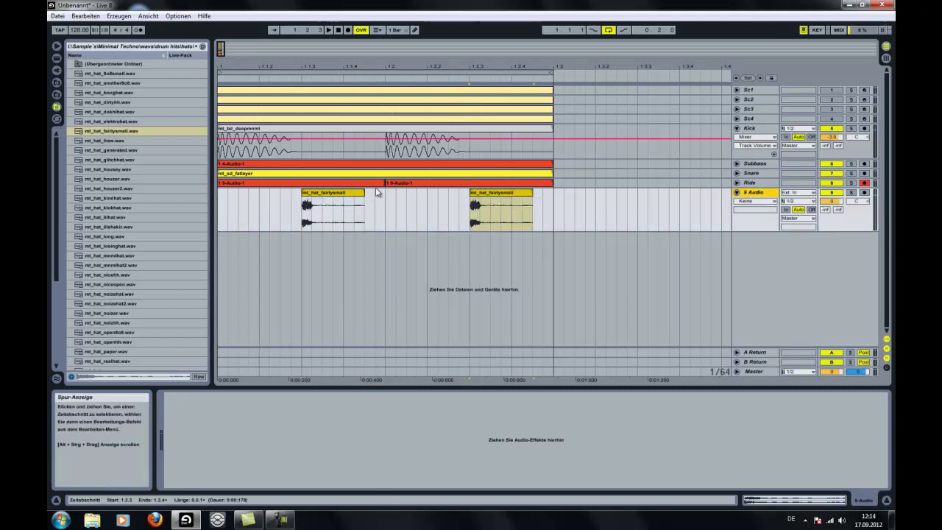
{"action": "left_click", "coordinate": [338, 30]}
{"action": "key", "text": "space"}
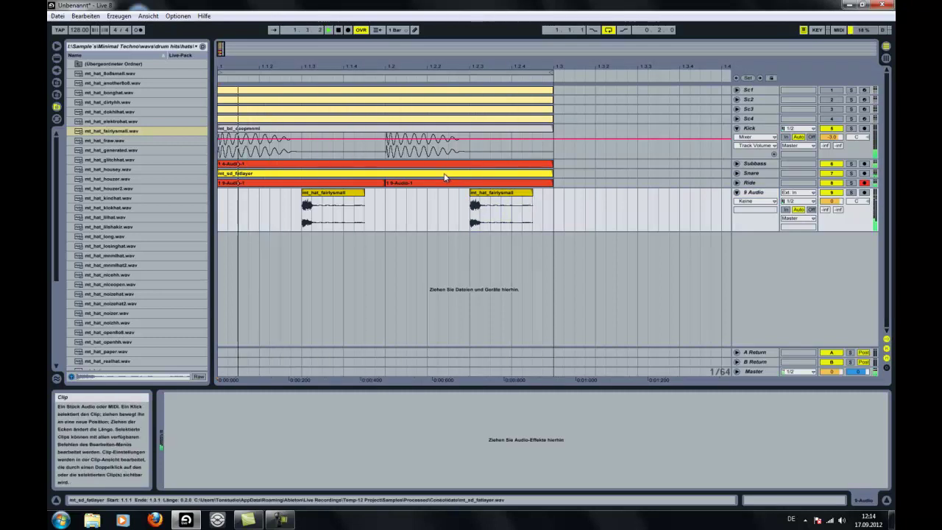
- Consolidate the 9 Audio track's hats from 1.1.1 to 1.3.1 into one clip and lower its gain to -16.6 dB
{"action": "left_click_drag", "start_coordinate": [549, 193], "coordinate": [185, 198]}
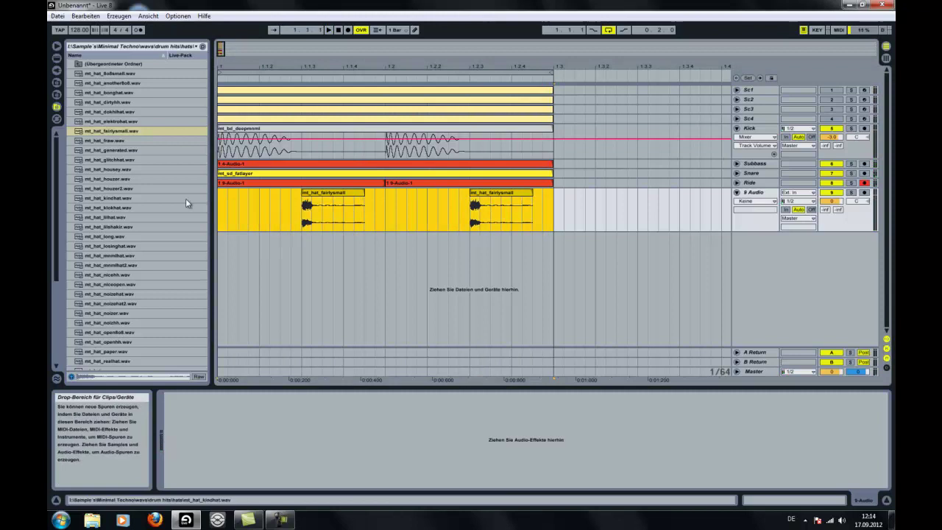
{"action": "left_click", "coordinate": [303, 198]}
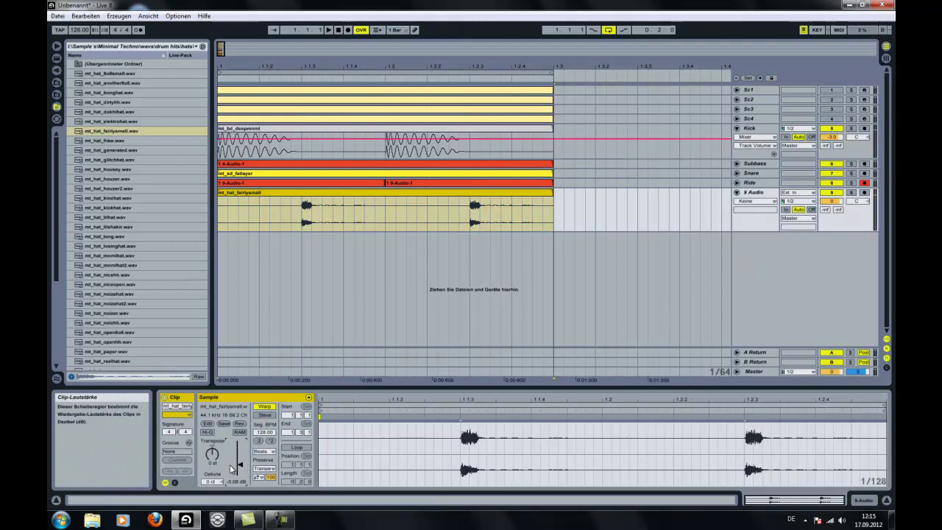
{"action": "key", "text": "space"}
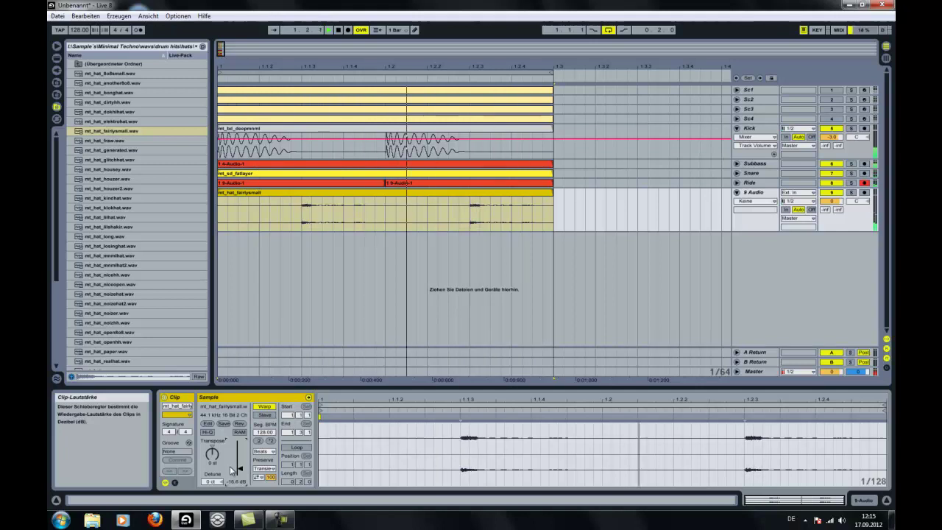
- Copy the hat section at 1.2.3 on the 9 Audio track to 1.2.2 and reverse the copied clip
{"action": "left_click", "coordinate": [504, 228]}
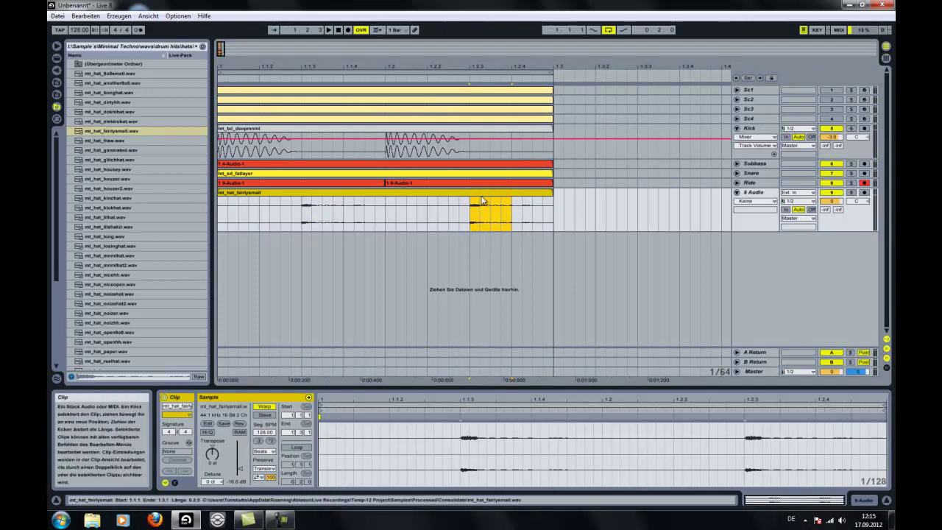
{"action": "left_click_drag", "start_coordinate": [465, 199], "coordinate": [444, 202]}
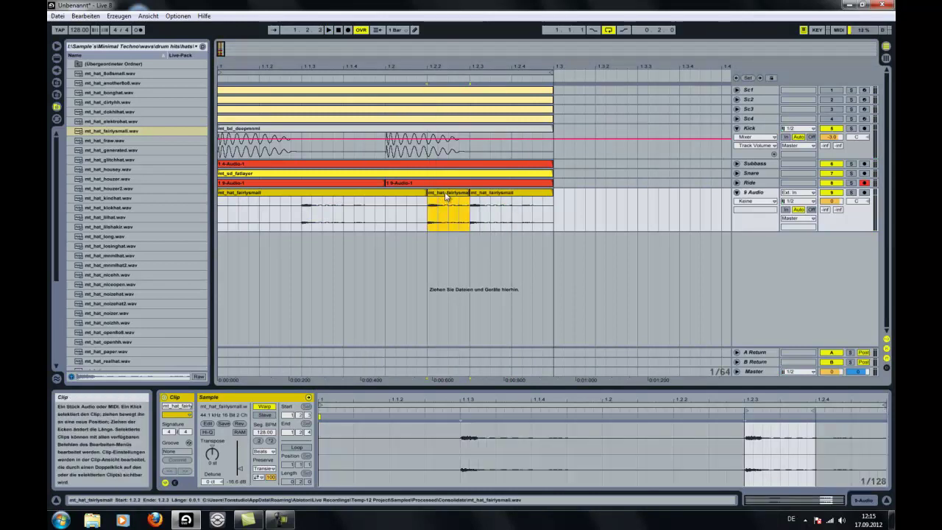
{"action": "double_click", "coordinate": [446, 193]}
{"action": "left_click", "coordinate": [236, 423]}
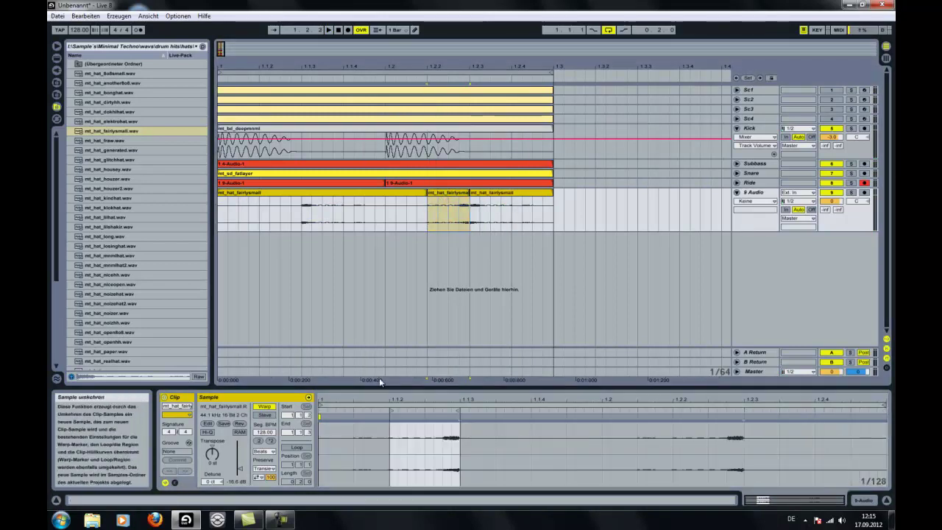
- Create fades for the hat clips that meet at 1.2.3 on the 9 Audio track
{"action": "left_click_drag", "start_coordinate": [221, 49], "coordinate": [223, 49]}
{"action": "left_click", "coordinate": [501, 211]}
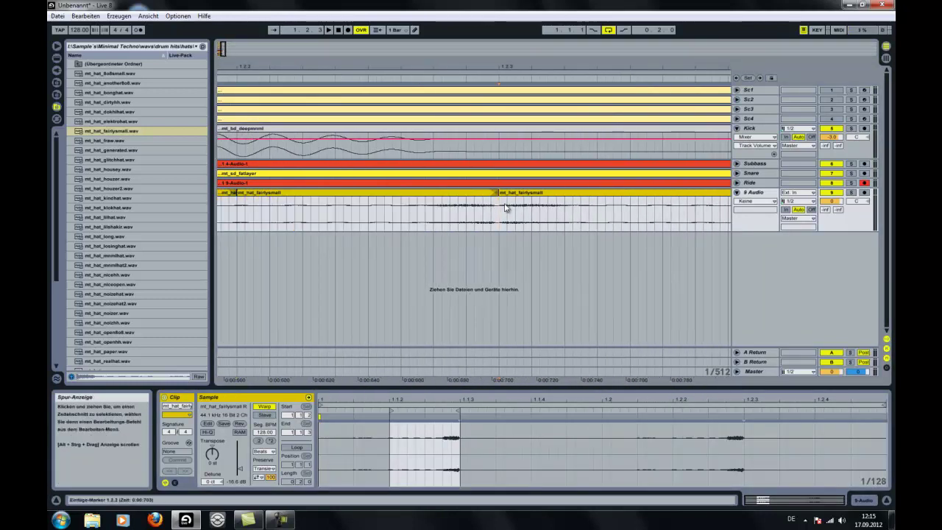
{"action": "left_click", "coordinate": [491, 193]}
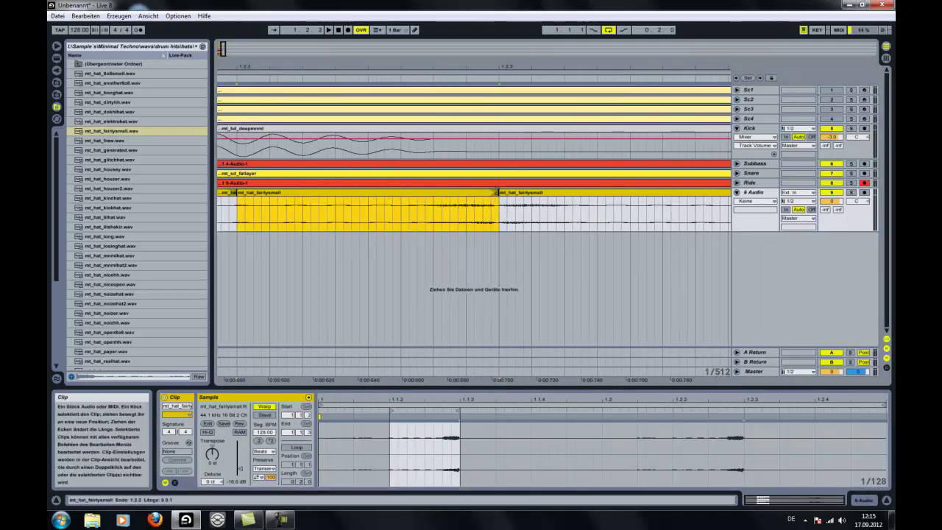
{"action": "left_click", "coordinate": [501, 192]}
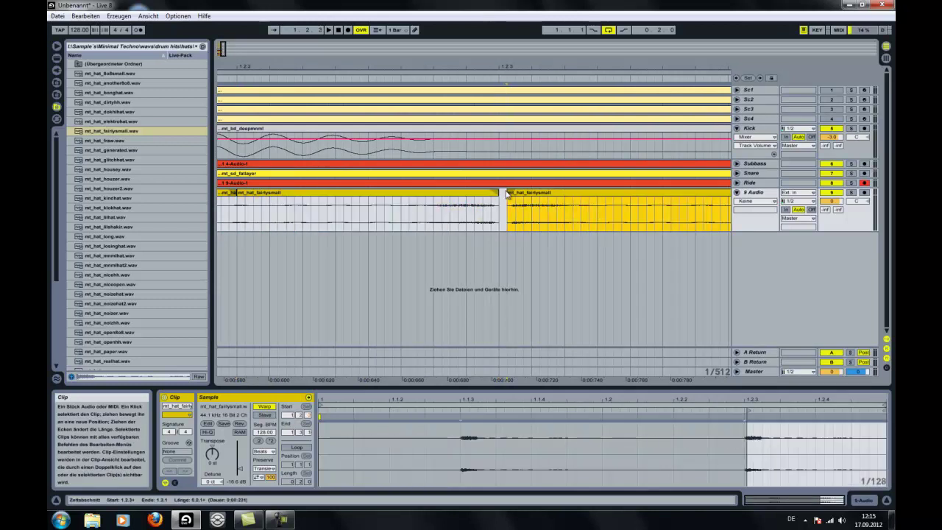
{"action": "mouse_move", "coordinate": [510, 193]}
{"action": "left_mouse_down"}
{"action": "mouse_move", "coordinate": [515, 186]}
{"action": "mouse_move", "coordinate": [499, 188]}
{"action": "left_mouse_up"}
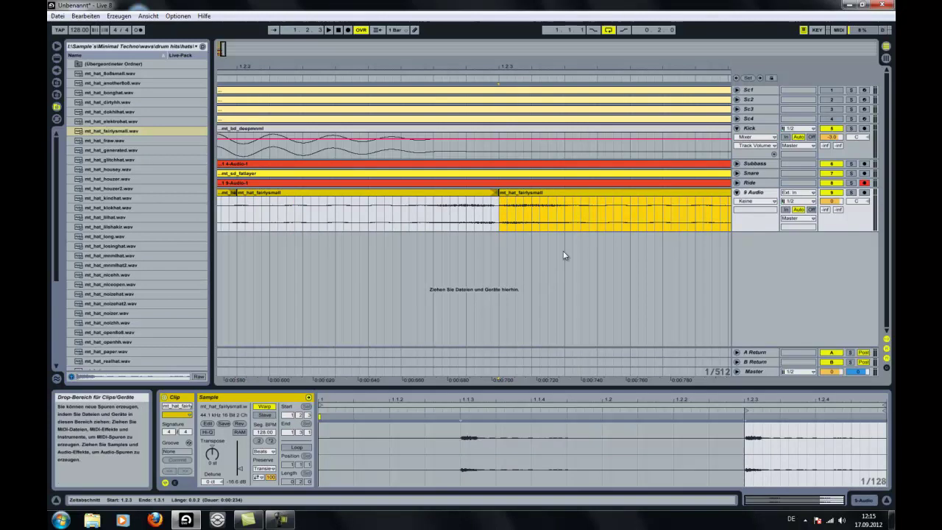
{"action": "right_click", "coordinate": [583, 223]}
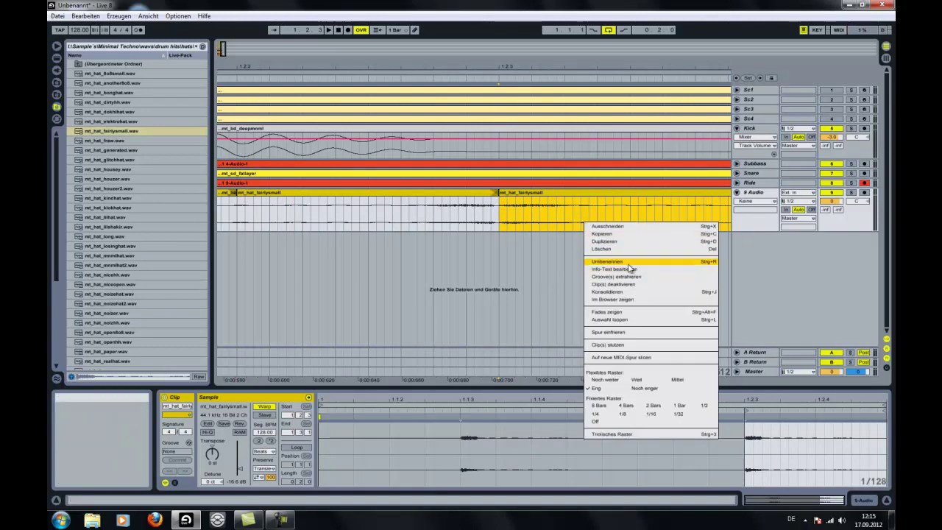
{"action": "left_click", "coordinate": [625, 312]}
- Replace the crossfade near 1.2.3 with a long fade-in on the hat clip that follows the reversed one
{"action": "left_click_drag", "start_coordinate": [503, 203], "coordinate": [539, 206]}
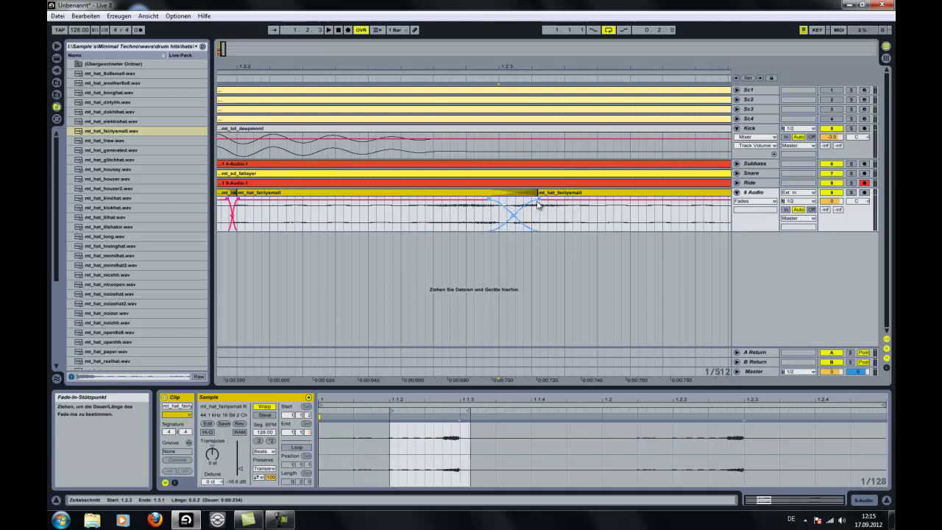
{"action": "left_click", "coordinate": [491, 202]}
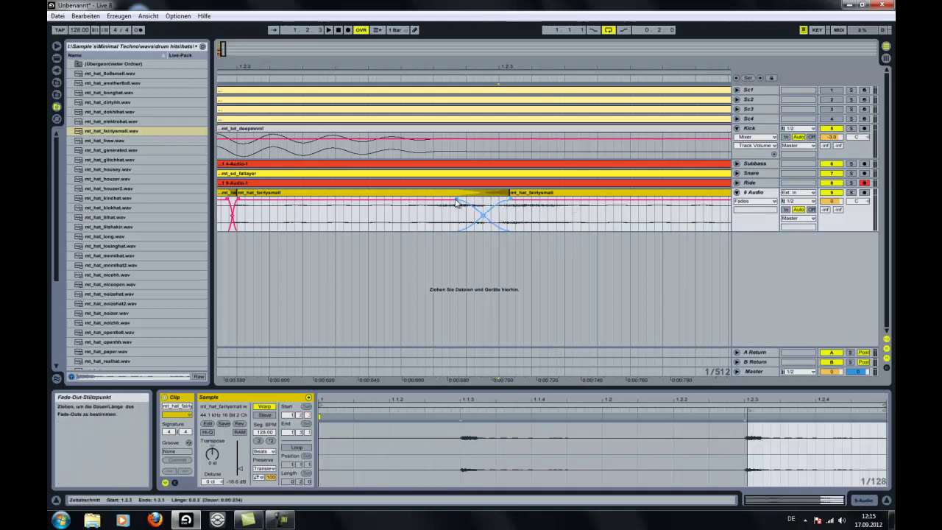
{"action": "left_click", "coordinate": [455, 201]}
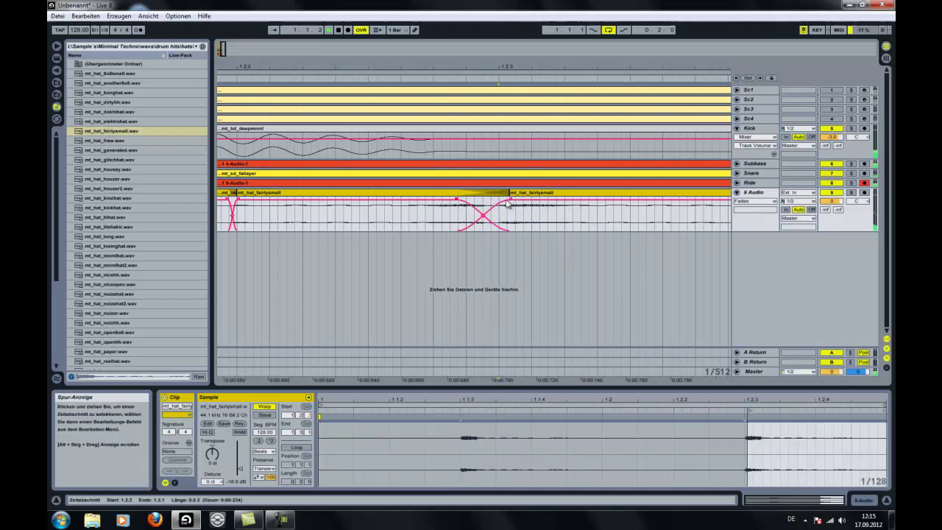
{"action": "left_click", "coordinate": [458, 204]}
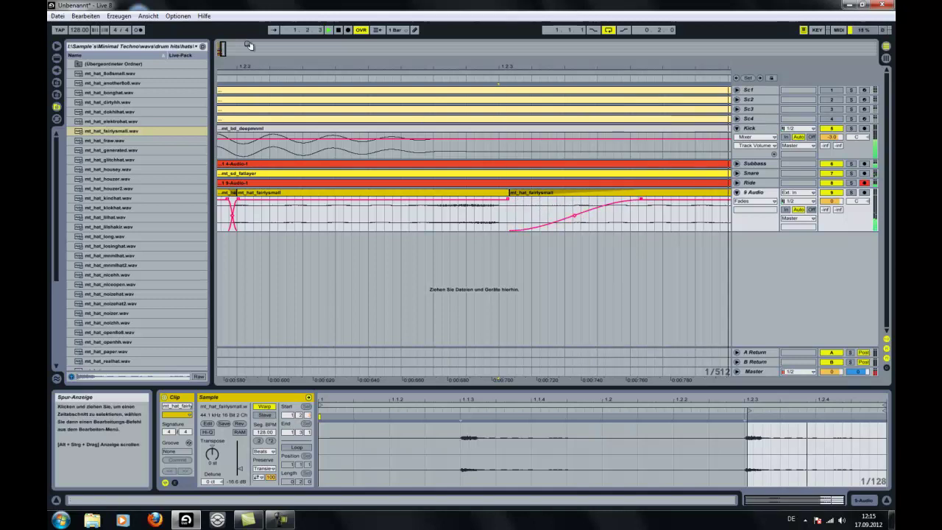
- Consolidate the three hat clips on the 9 Audio track from 1.1.1 to 1.3.1 into one clip and play the loop
{"action": "left_click_drag", "start_coordinate": [224, 48], "coordinate": [220, 47]}
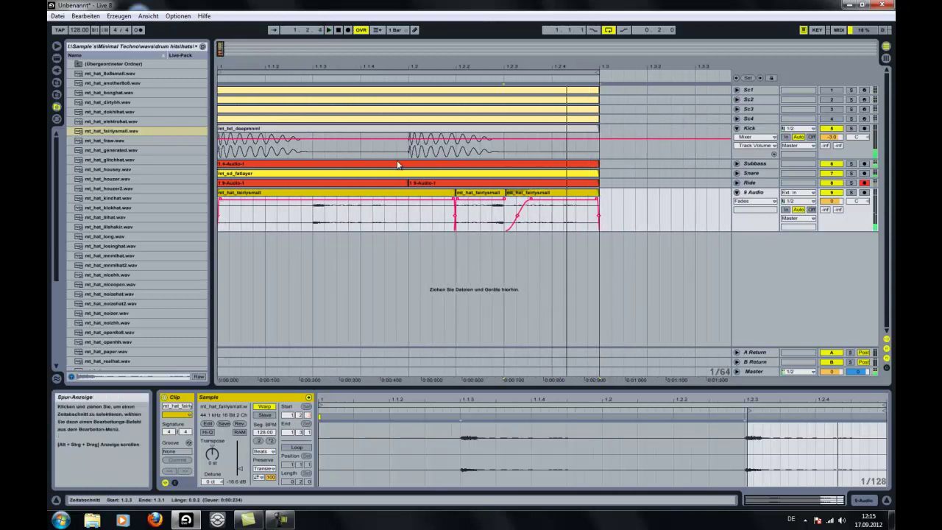
{"action": "left_click_drag", "start_coordinate": [596, 233], "coordinate": [218, 221]}
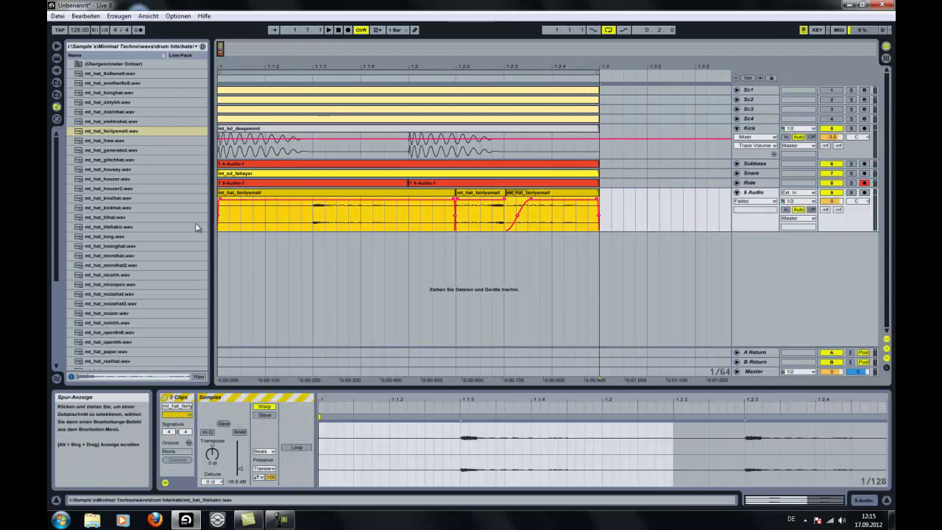
{"action": "key", "text": "ctrl+j"}
{"action": "key", "text": "space"}
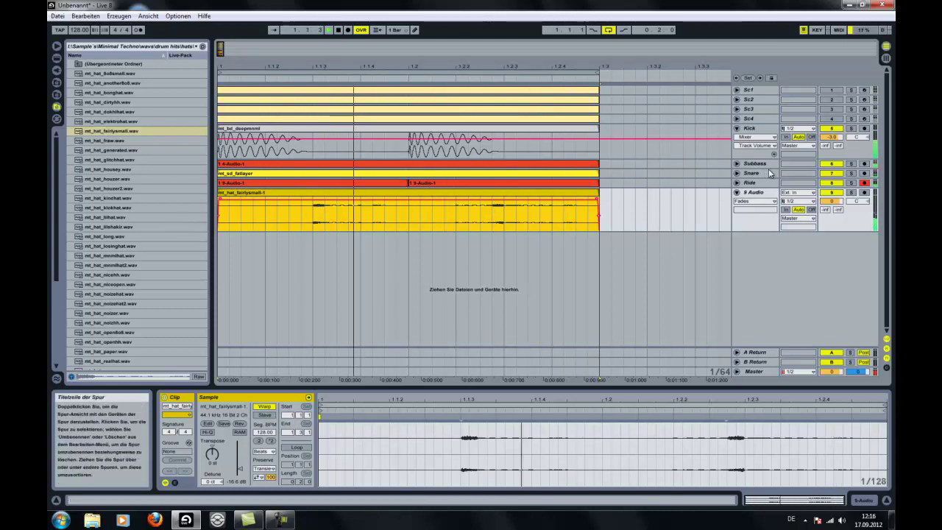
- Rename the 9 Audio track Hats1
{"action": "right_click", "coordinate": [761, 195]}
{"action": "left_click", "coordinate": [692, 237]}
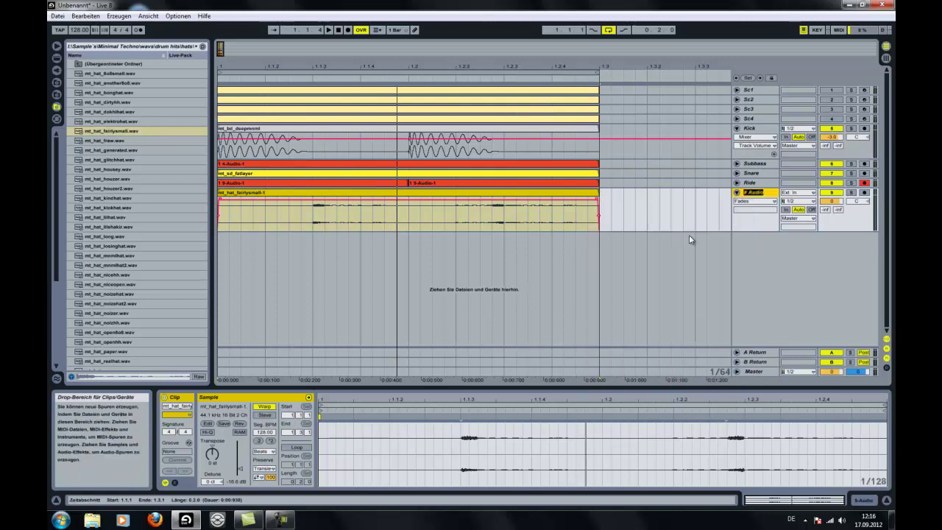
{"action": "type", "text": "Hats1"}
{"action": "key", "text": "Return"}
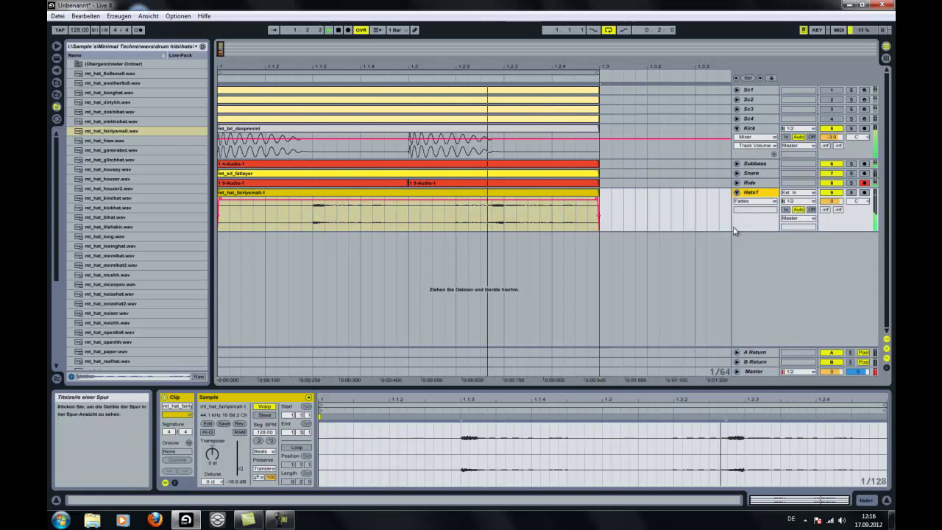
- Open the snares & claps folder of the drum hits samples and go to its mt_sd files
{"action": "left_click", "coordinate": [56, 70]}
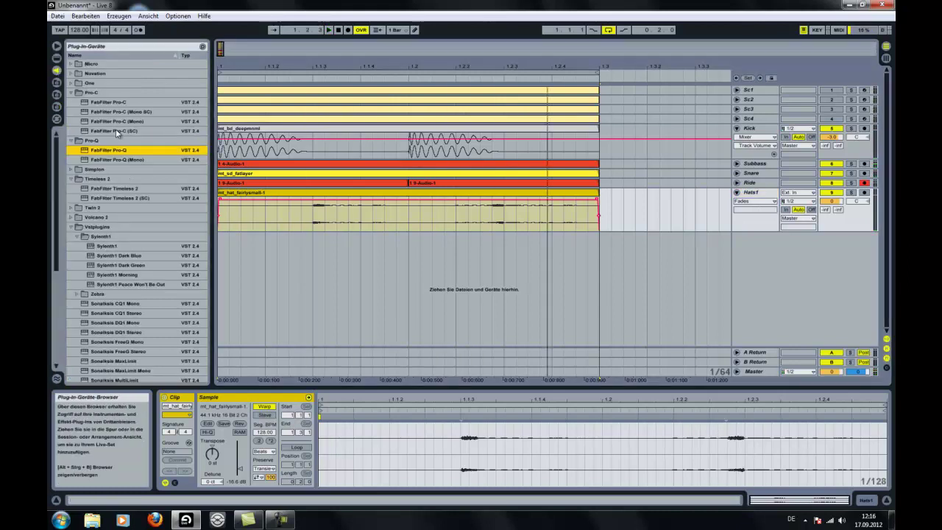
{"action": "left_click", "coordinate": [57, 106]}
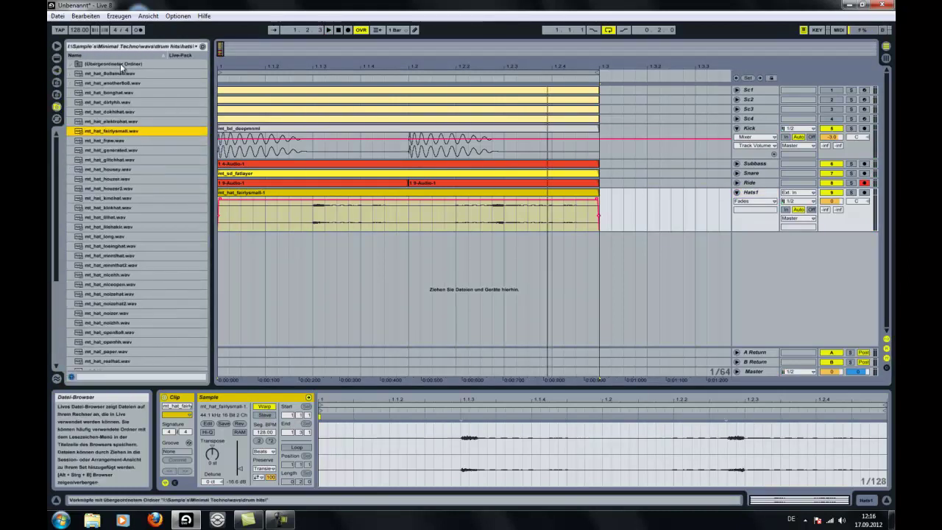
{"action": "double_click", "coordinate": [120, 64]}
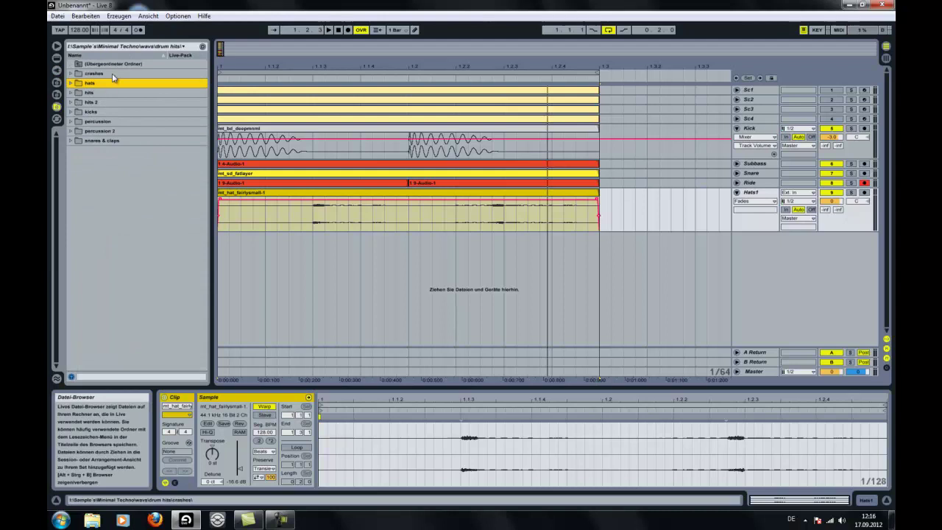
{"action": "double_click", "coordinate": [102, 139]}
{"action": "scroll", "coordinate": [151, 243], "scroll_direction": "down", "scroll_amount": 8}
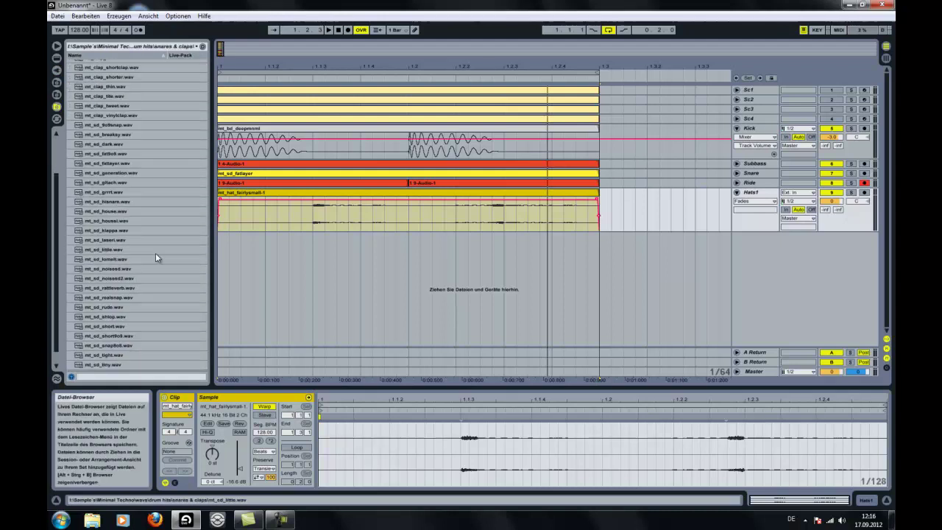
- Audition several mt_sd snare samples, including mt_sd_realsnap.wav and mt_sd_rude.wav
{"action": "left_click", "coordinate": [141, 251]}
{"action": "left_click", "coordinate": [135, 260]}
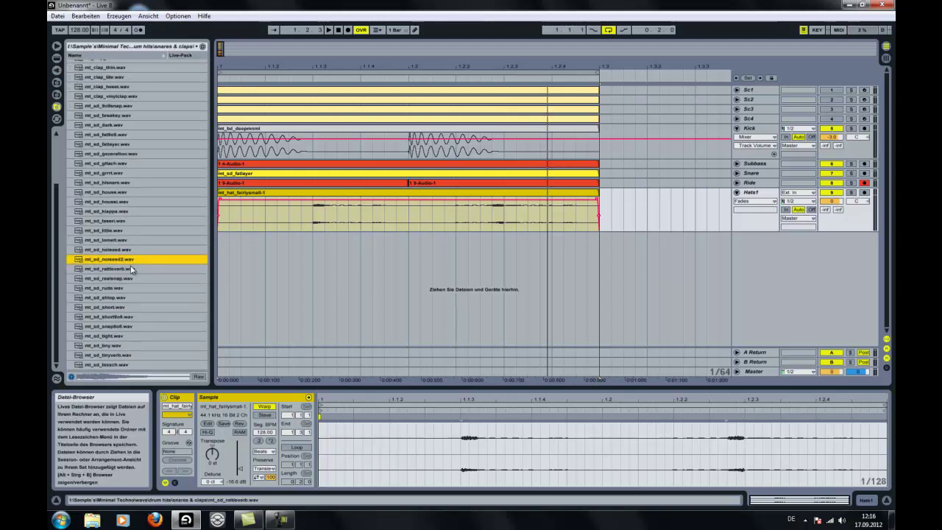
{"action": "left_click", "coordinate": [131, 268]}
{"action": "left_click", "coordinate": [130, 262]}
{"action": "left_click", "coordinate": [120, 280]}
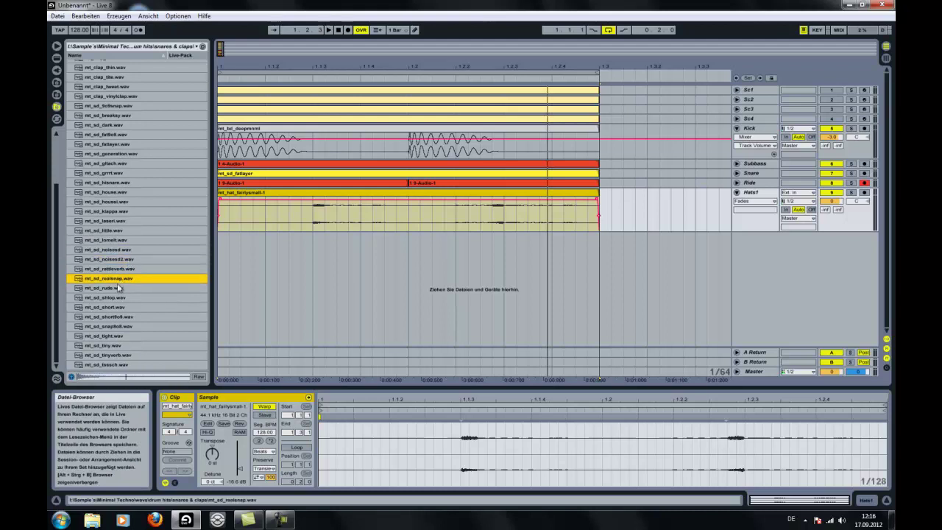
{"action": "left_click", "coordinate": [114, 288]}
{"action": "left_click", "coordinate": [112, 297]}
{"action": "left_click", "coordinate": [112, 289]}
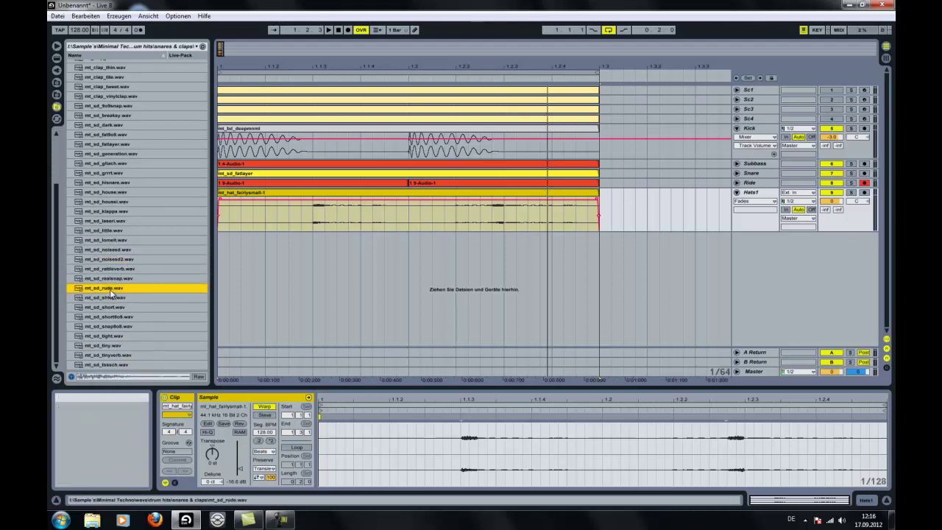
- Place mt_sd_rude.wav on a new audio track at 1.1.1, unfold the track and repeat the clip on every sixteenth through 1.2.4
{"action": "left_click_drag", "start_coordinate": [226, 269], "coordinate": [223, 247]}
{"action": "mouse_move", "coordinate": [223, 52]}
{"action": "left_mouse_down"}
{"action": "mouse_move", "coordinate": [223, 77]}
{"action": "mouse_move", "coordinate": [223, 57]}
{"action": "left_mouse_up"}
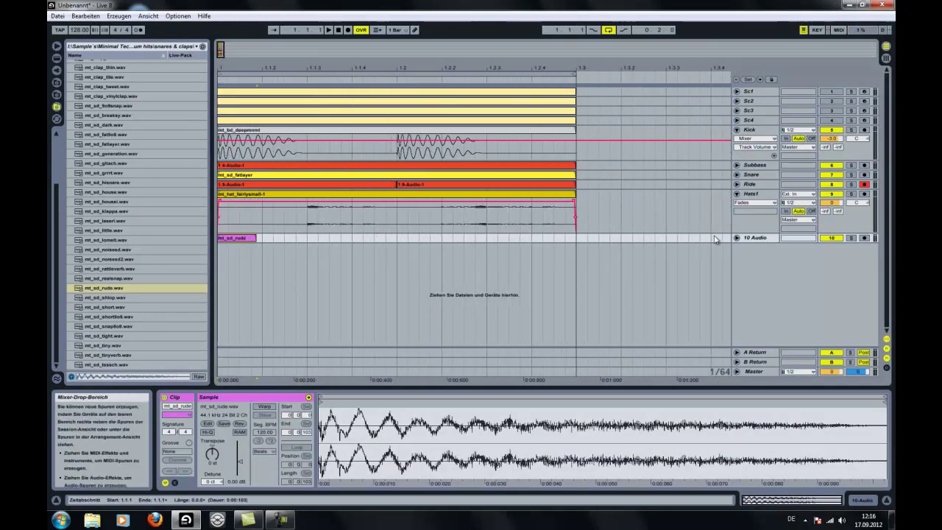
{"action": "left_click", "coordinate": [737, 239]}
{"action": "left_click_drag", "start_coordinate": [231, 238], "coordinate": [323, 241]}
{"action": "left_click_drag", "start_coordinate": [323, 239], "coordinate": [370, 240]}
{"action": "left_click_drag", "start_coordinate": [370, 240], "coordinate": [460, 239]}
{"action": "left_click_drag", "start_coordinate": [460, 240], "coordinate": [552, 240]}
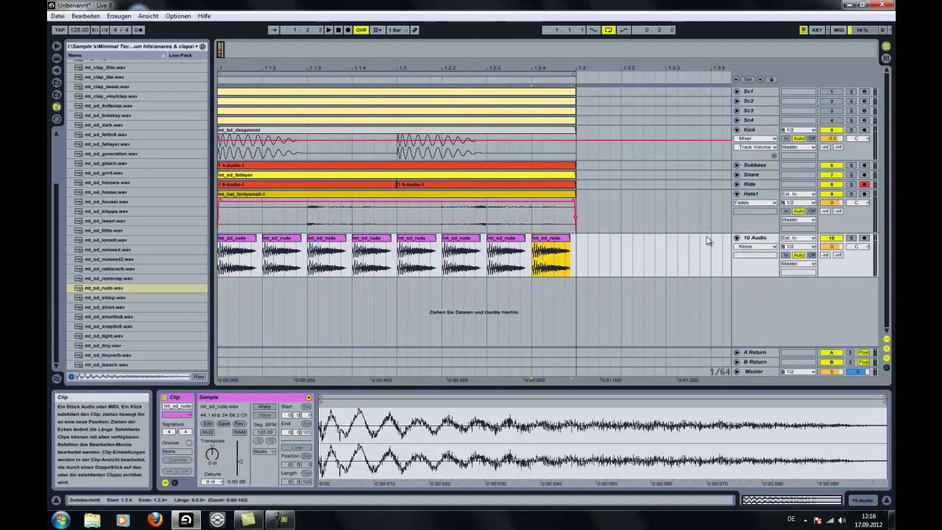
- Solo the 10 Audio track and give all eight mt_sd_rude clips a long fade-in and fade-out, checking them in playback
{"action": "left_click", "coordinate": [851, 238]}
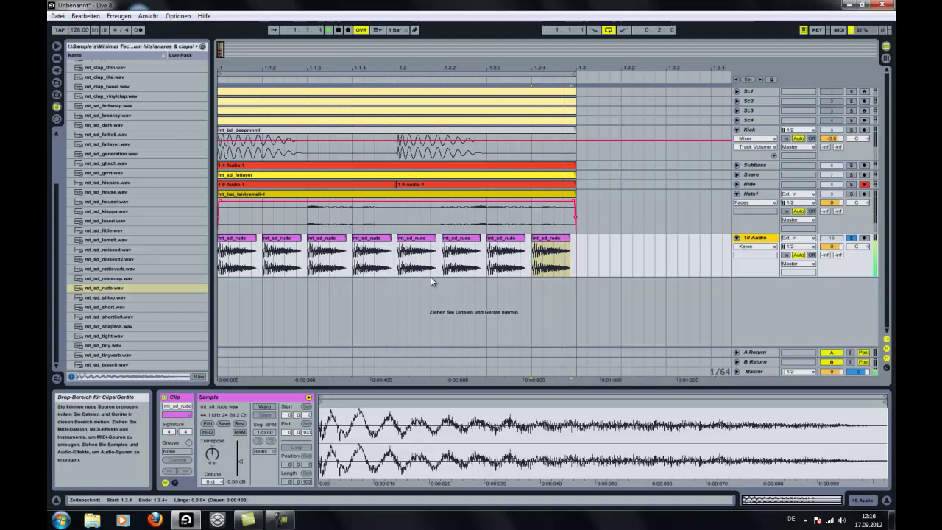
{"action": "key", "text": "space"}
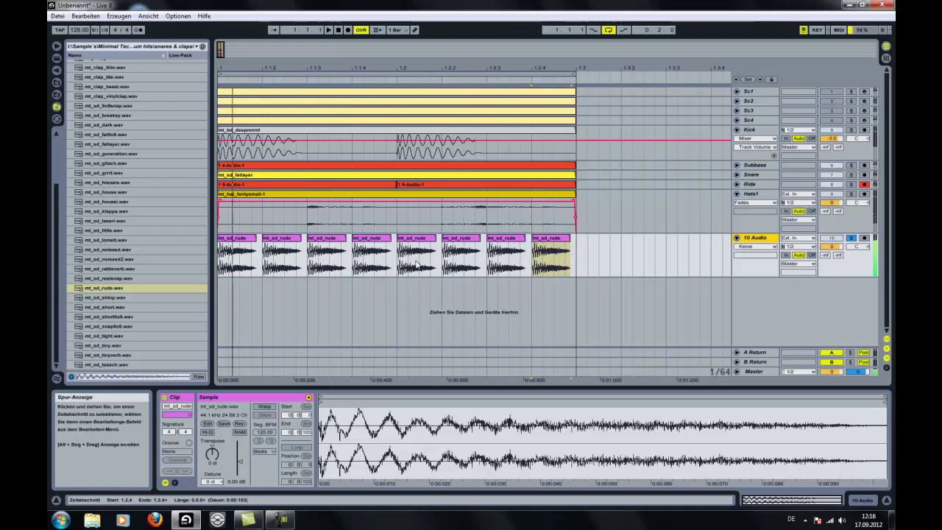
{"action": "right_click", "coordinate": [258, 244]}
{"action": "left_click", "coordinate": [265, 276]}
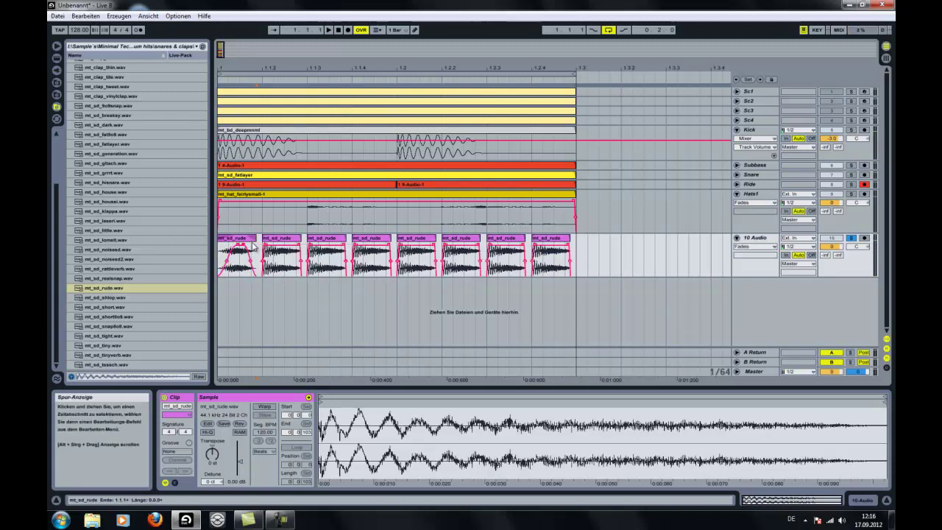
{"action": "left_click", "coordinate": [243, 251]}
{"action": "left_click_drag", "start_coordinate": [237, 242], "coordinate": [552, 251]}
{"action": "key", "text": "space"}
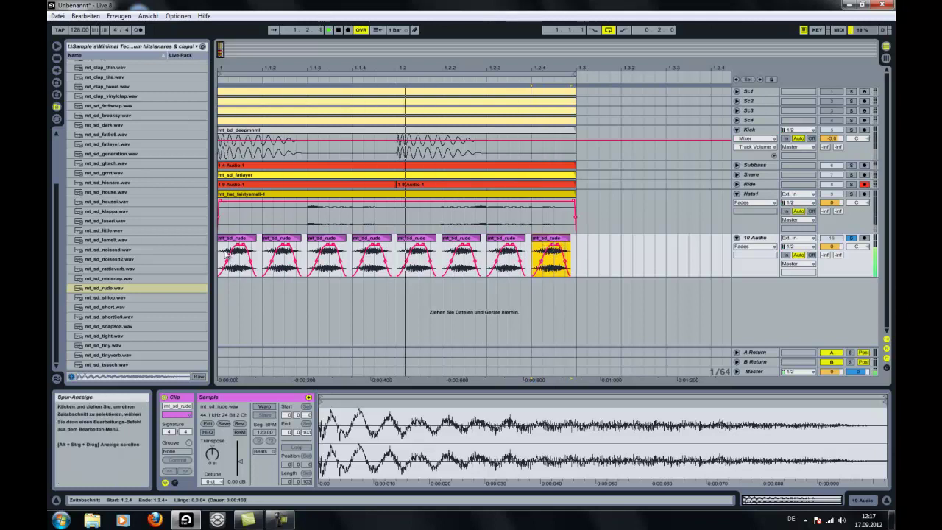
{"action": "key", "text": "space"}
- Add FabFilter Pro-Q to the 10 Audio track and set its analyzer to Post-EQ
{"action": "left_click", "coordinate": [57, 58]}
{"action": "scroll", "coordinate": [110, 179], "scroll_direction": "up", "scroll_amount": 2}
{"action": "left_click", "coordinate": [57, 70]}
{"action": "left_click_drag", "start_coordinate": [312, 254], "coordinate": [316, 257]}
{"action": "left_click", "coordinate": [622, 411]}
{"action": "left_click", "coordinate": [634, 446]}
- Shape the Pro-Q curve with a -30 dB low shelf, a strong high cut and a bell boost just above 1 kHz, then close it
{"action": "left_click_drag", "start_coordinate": [377, 277], "coordinate": [525, 335]}
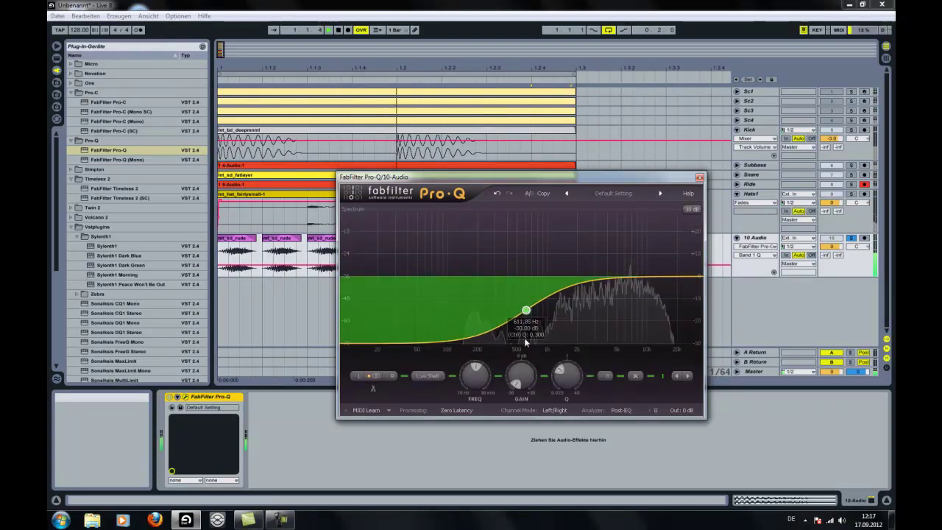
{"action": "left_click_drag", "start_coordinate": [673, 277], "coordinate": [623, 352]}
{"action": "left_click_drag", "start_coordinate": [527, 316], "coordinate": [505, 313]}
{"action": "left_click_drag", "start_coordinate": [623, 310], "coordinate": [559, 282]}
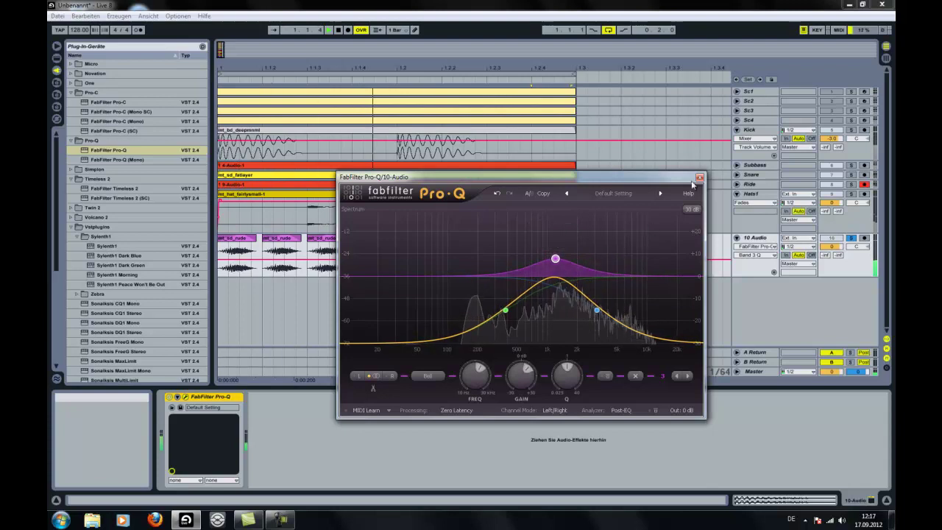
{"action": "left_click", "coordinate": [699, 177]}
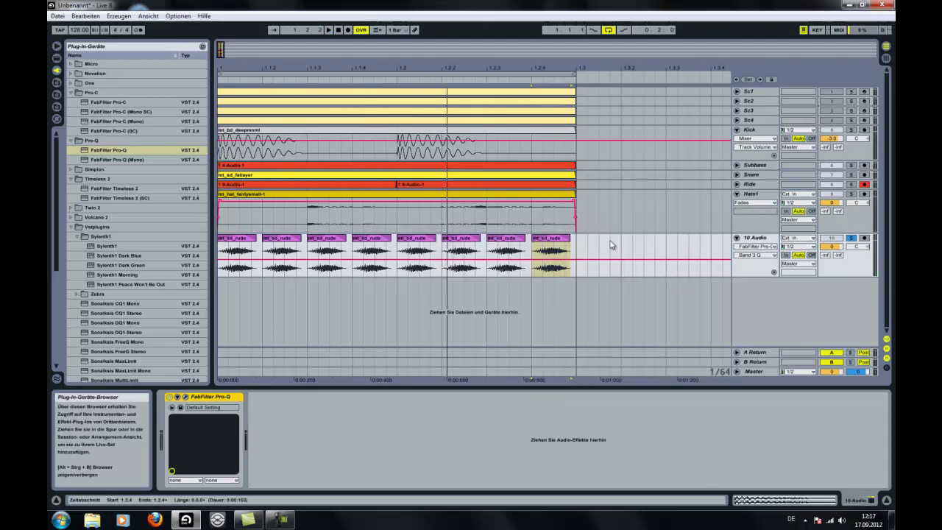
- Consolidate the eight mt_sd_rude clips into one clip and add Reverb after Pro-Q on the 10 Audio track
{"action": "left_click_drag", "start_coordinate": [577, 274], "coordinate": [186, 271]}
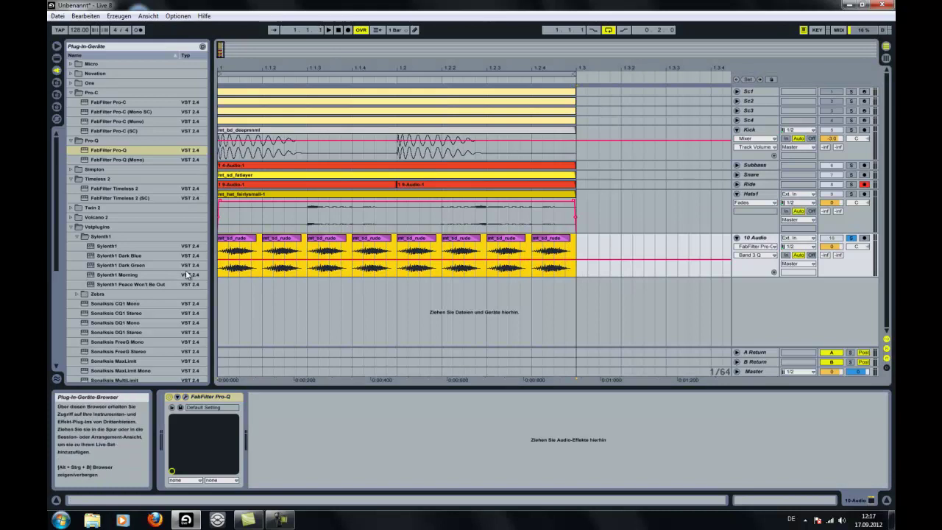
{"action": "key", "text": "ctrl+j"}
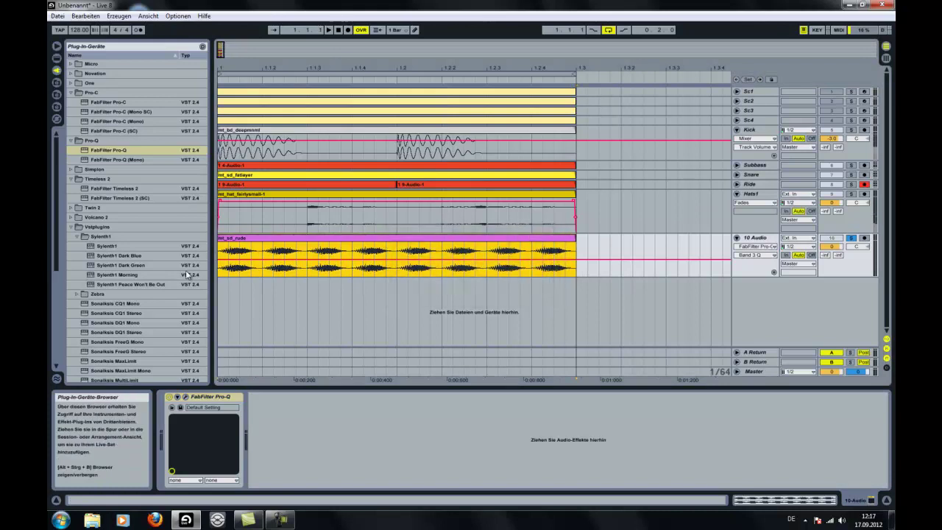
{"action": "left_click", "coordinate": [56, 59]}
{"action": "scroll", "coordinate": [81, 277], "scroll_direction": "down", "scroll_amount": 4}
{"action": "left_click", "coordinate": [80, 255]}
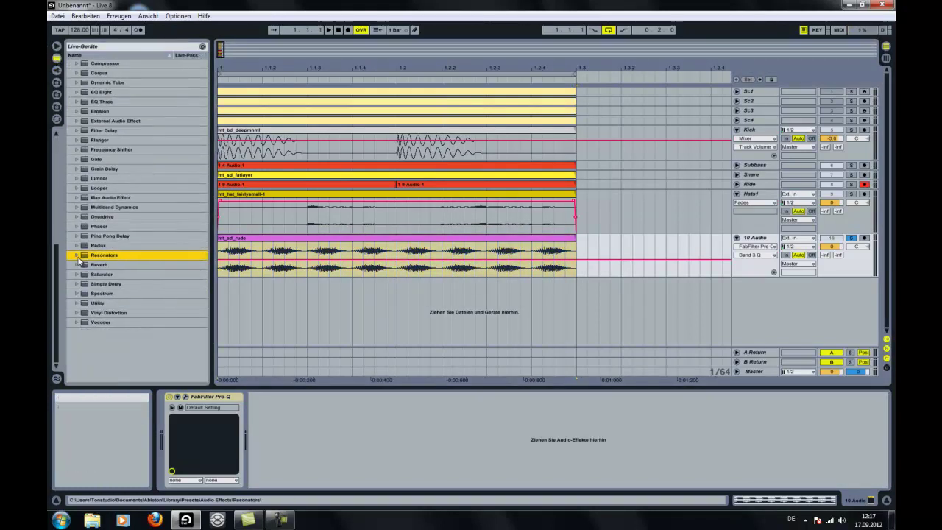
{"action": "left_click_drag", "start_coordinate": [97, 265], "coordinate": [267, 257]}
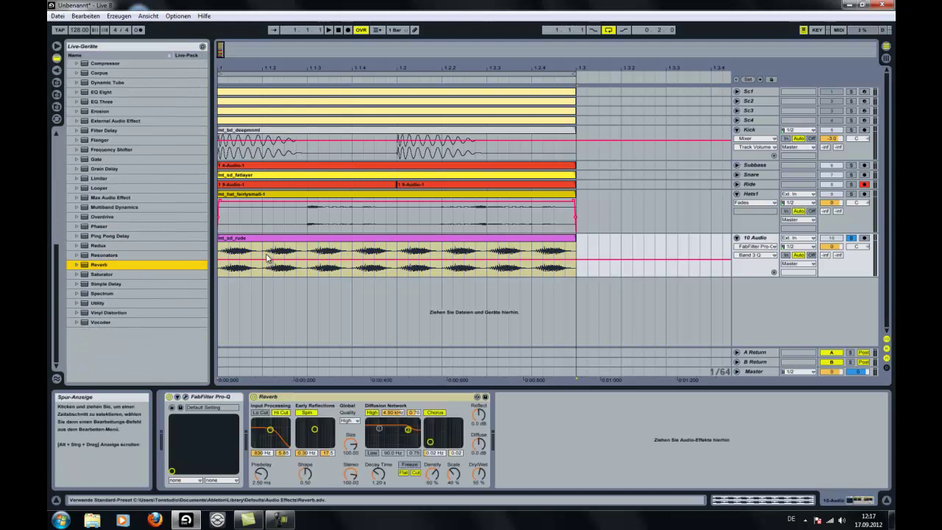
- Turn off the Reverb's Hi Cut and High diffusion filters, and set decay time to 567 ms, size to 2.74 and predelay to 0.53 ms
{"action": "left_click", "coordinate": [278, 414]}
{"action": "left_click", "coordinate": [368, 414]}
{"action": "left_click_drag", "start_coordinate": [378, 472], "coordinate": [378, 486]}
{"action": "left_click_drag", "start_coordinate": [351, 442], "coordinate": [350, 475]}
{"action": "left_click_drag", "start_coordinate": [262, 475], "coordinate": [272, 480]}
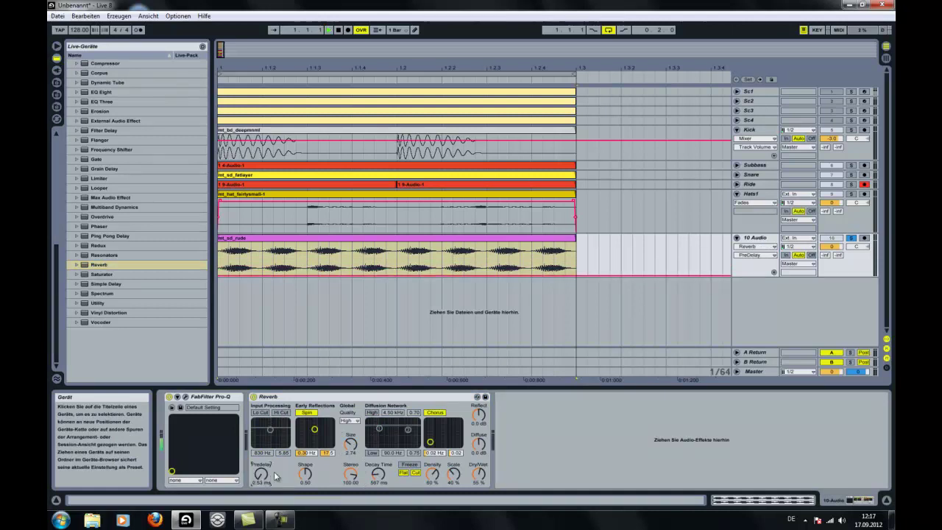
- Set the Reverb's Dry/Wet to 36 % and decay time to 1.12 s, and lower the 10 Audio track volume to -10 dB
{"action": "left_click_drag", "start_coordinate": [480, 475], "coordinate": [481, 481]}
{"action": "left_click_drag", "start_coordinate": [380, 480], "coordinate": [380, 477]}
{"action": "left_click_drag", "start_coordinate": [479, 477], "coordinate": [481, 475]}
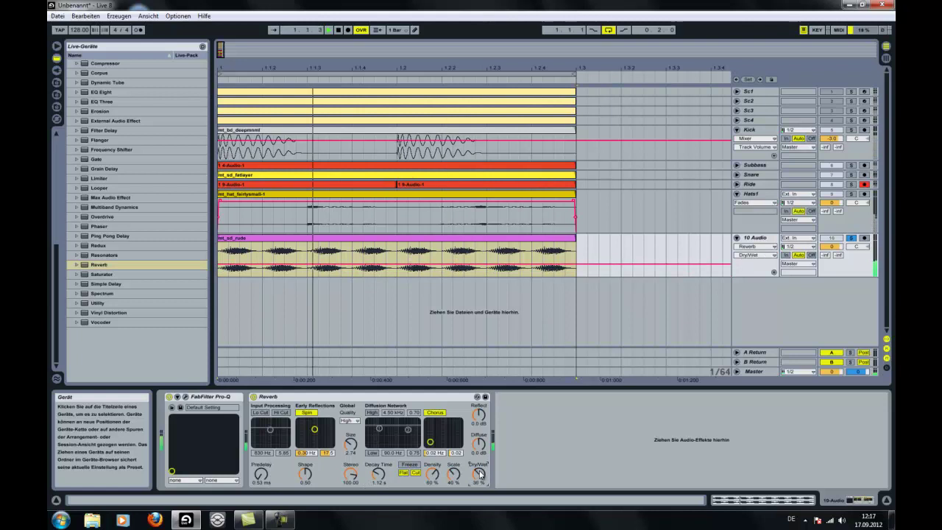
{"action": "left_click_drag", "start_coordinate": [832, 247], "coordinate": [837, 250]}
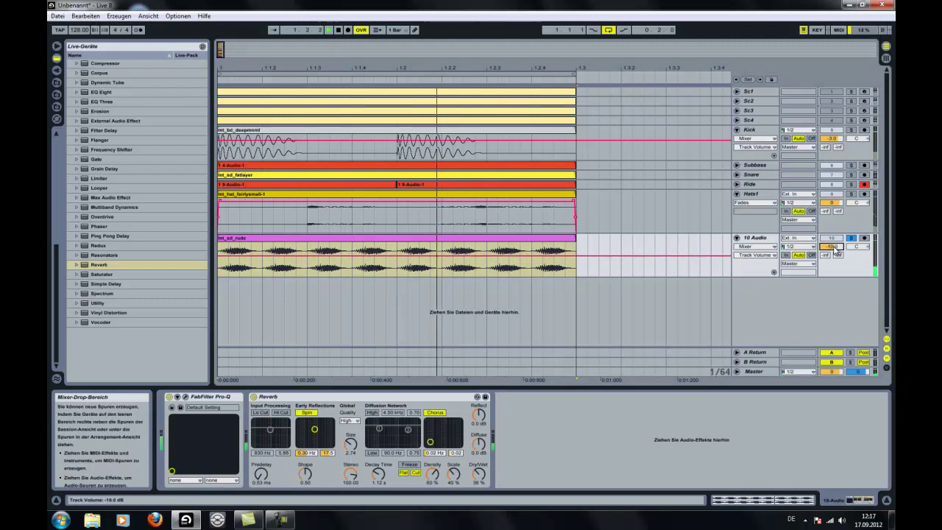
- Add Utility after Reverb with Width at 180 % and Gain at 6.67 dB, and unsolo the 10 Audio track
{"action": "left_click_drag", "start_coordinate": [97, 302], "coordinate": [553, 450]}
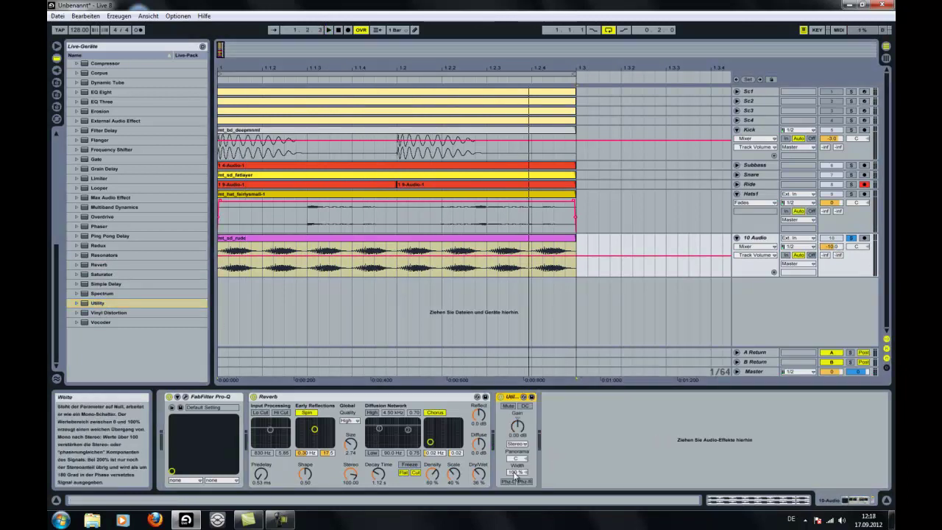
{"action": "left_click_drag", "start_coordinate": [518, 478], "coordinate": [520, 479]}
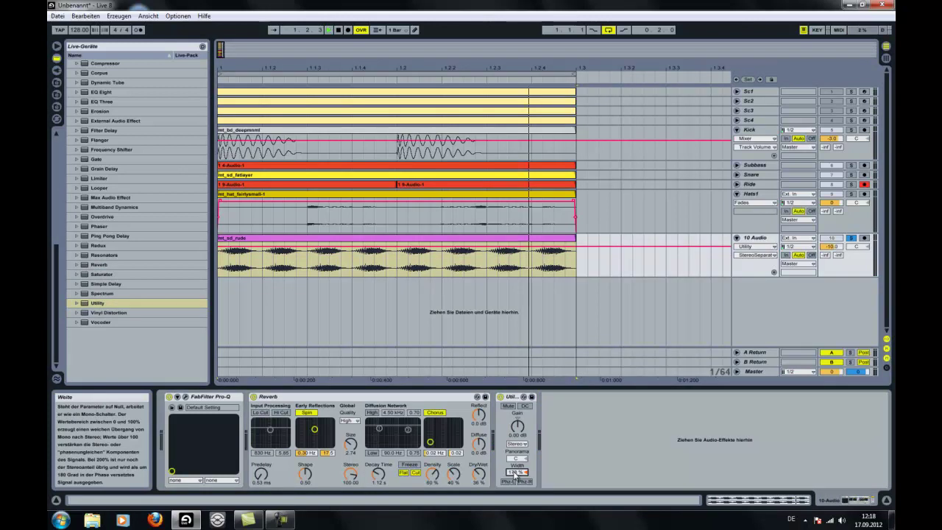
{"action": "left_click_drag", "start_coordinate": [514, 429], "coordinate": [513, 414]}
{"action": "left_click", "coordinate": [851, 239]}
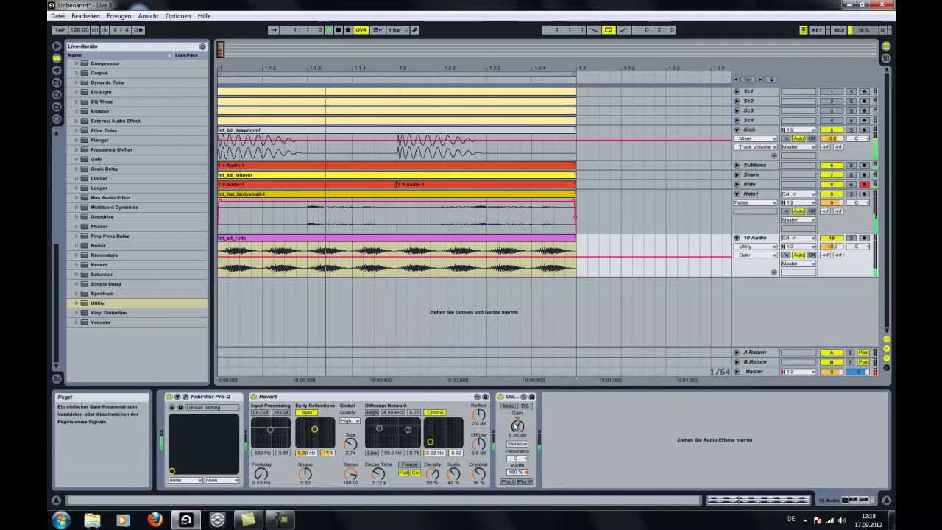
{"action": "left_click_drag", "start_coordinate": [513, 426], "coordinate": [512, 428]}
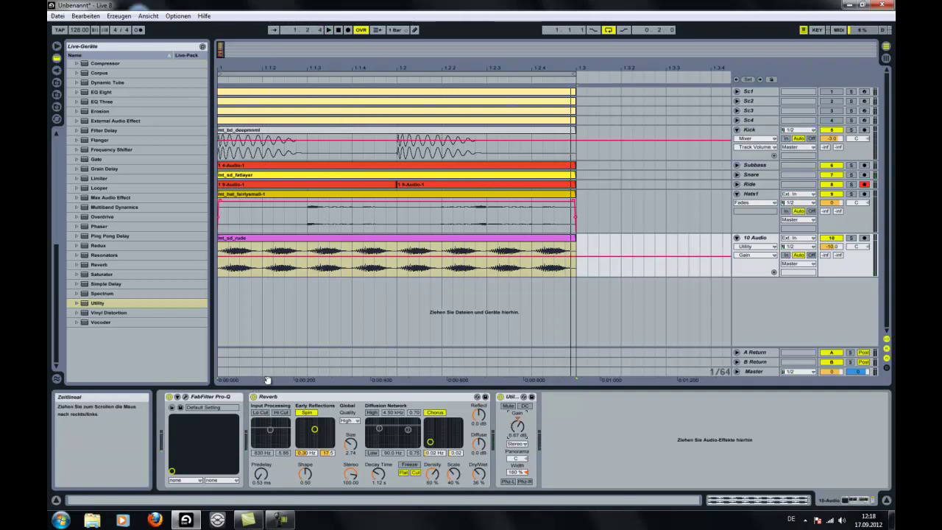
- Slightly raise the bell boost just above 1 kHz in Pro-Q and close the plug-in window
{"action": "left_click", "coordinate": [186, 396]}
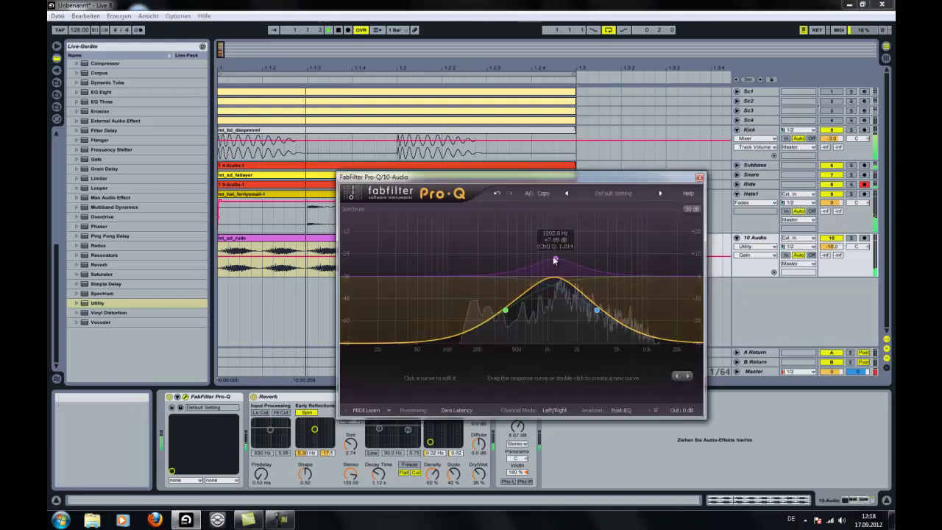
{"action": "mouse_move", "coordinate": [554, 257]}
{"action": "left_mouse_down"}
{"action": "mouse_move", "coordinate": [608, 237]}
{"action": "mouse_move", "coordinate": [587, 223]}
{"action": "mouse_move", "coordinate": [474, 234]}
{"action": "mouse_move", "coordinate": [475, 218]}
{"action": "mouse_move", "coordinate": [444, 214]}
{"action": "mouse_move", "coordinate": [548, 218]}
{"action": "mouse_move", "coordinate": [604, 235]}
{"action": "mouse_move", "coordinate": [613, 249]}
{"action": "mouse_move", "coordinate": [554, 258]}
{"action": "left_mouse_up"}
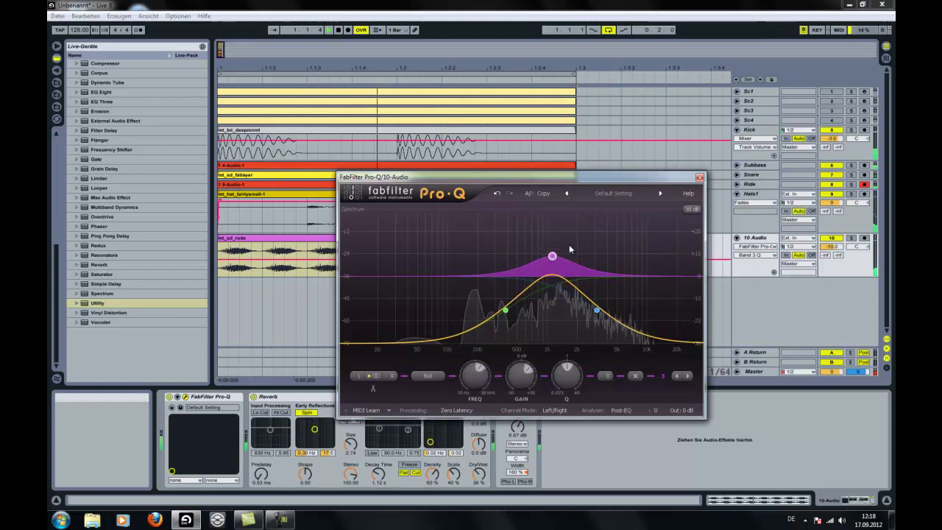
{"action": "left_click", "coordinate": [700, 177]}
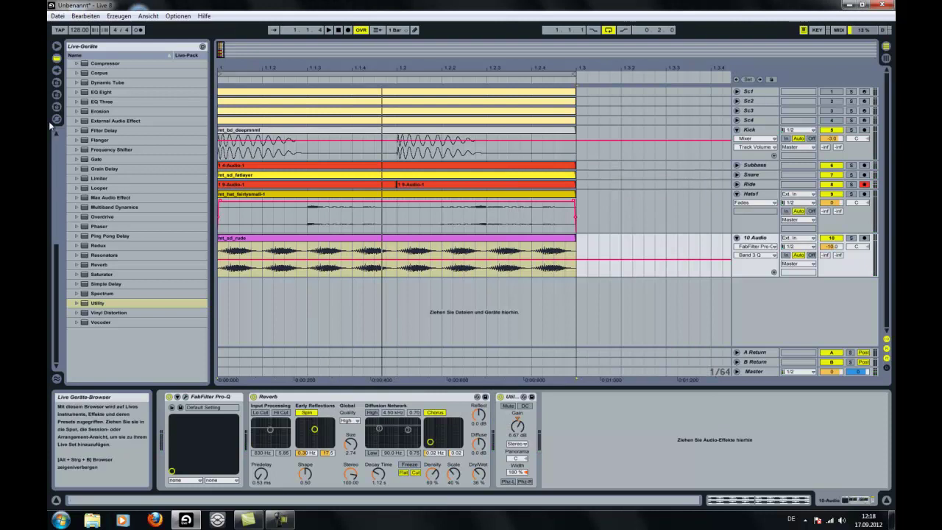
- Apply the SP1200 16 Swing-50 groove to the mt_sd_rude clip, solo the 10 Audio track and commit the groove
{"action": "left_click", "coordinate": [56, 84]}
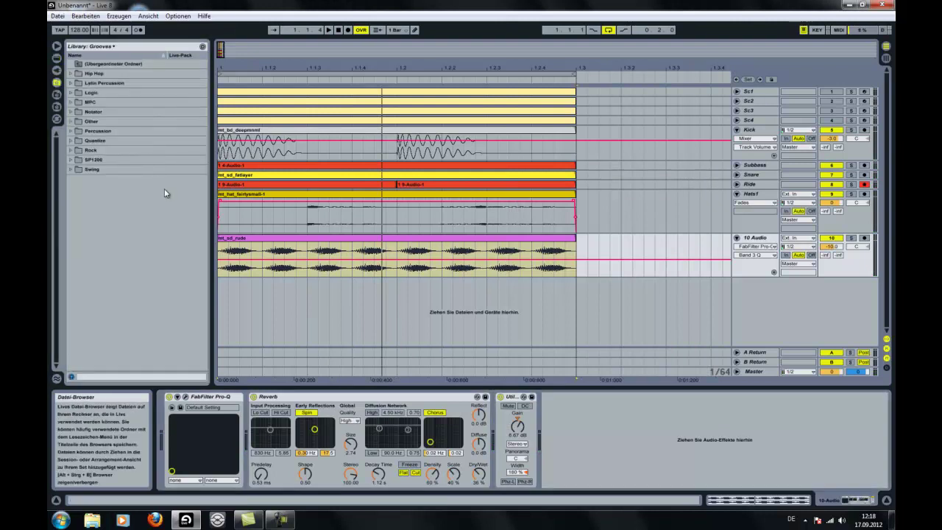
{"action": "left_click", "coordinate": [88, 160]}
{"action": "left_click_drag", "start_coordinate": [125, 227], "coordinate": [279, 245]}
{"action": "key", "text": "space"}
{"action": "left_click", "coordinate": [851, 239]}
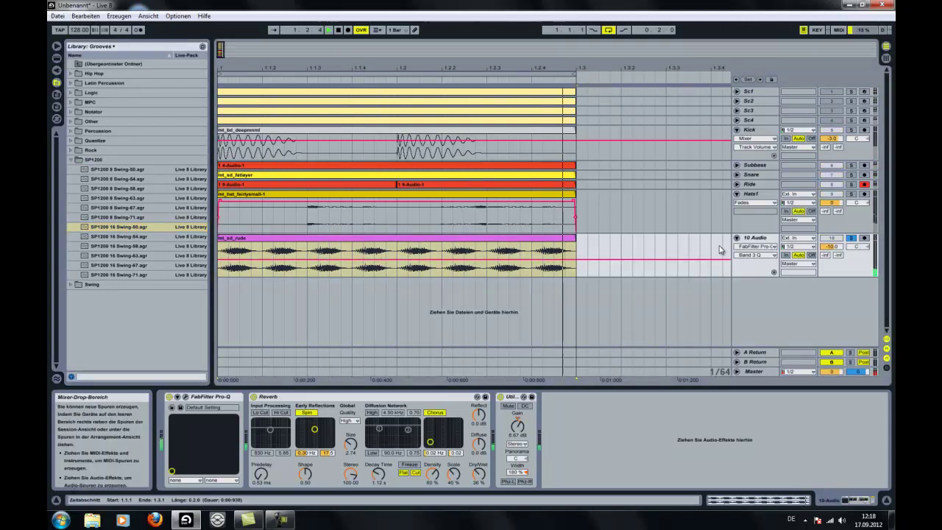
{"action": "left_click", "coordinate": [295, 238]}
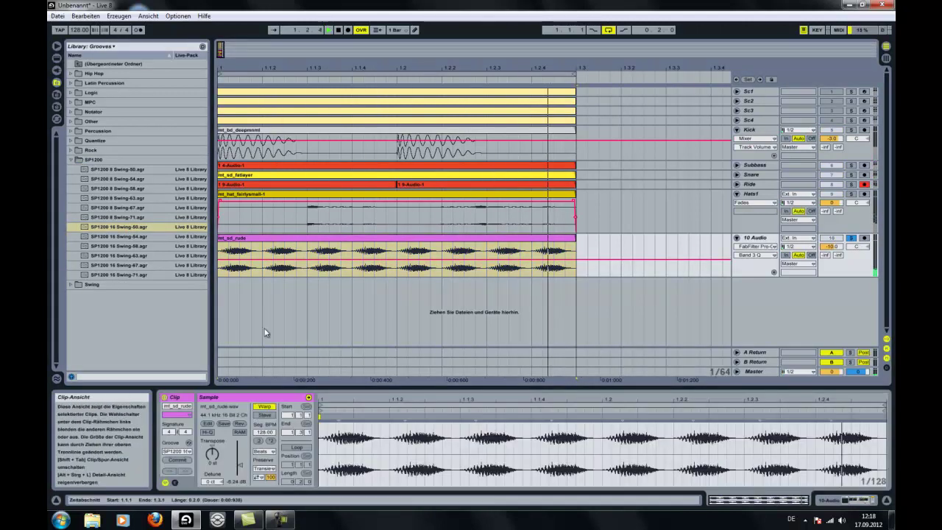
{"action": "left_click", "coordinate": [179, 460]}
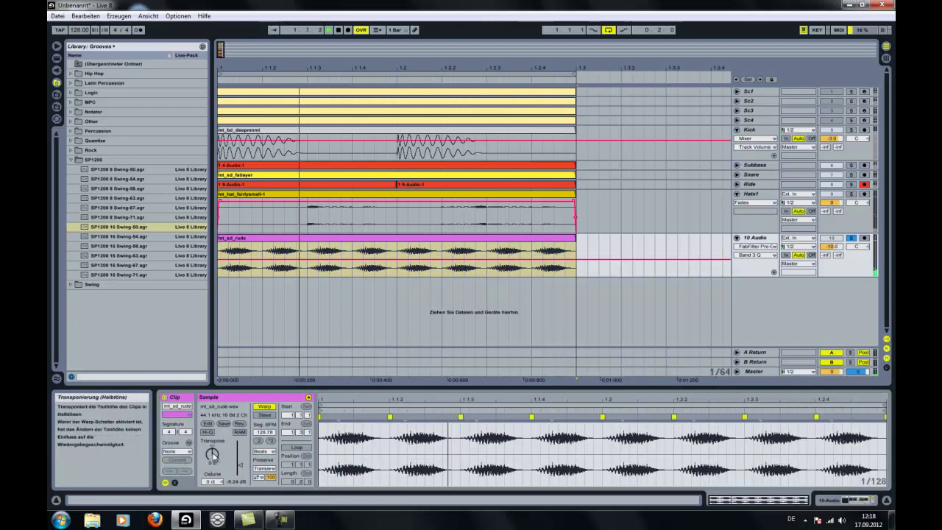
- Unsolo the 10 Audio track, play the full loop and collapse the SP1200 groove folder
{"action": "key", "text": "space"}
{"action": "left_click", "coordinate": [854, 240]}
{"action": "key", "text": "space"}
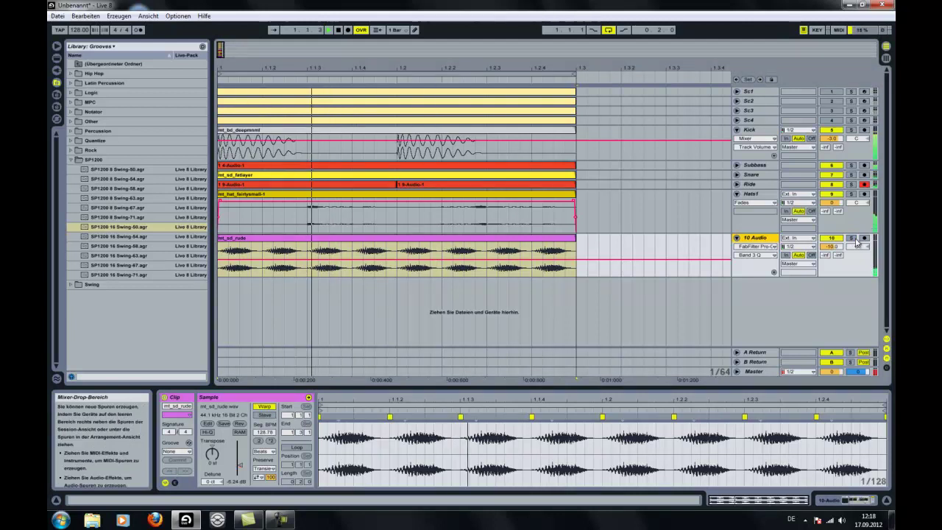
{"action": "left_click", "coordinate": [76, 161]}
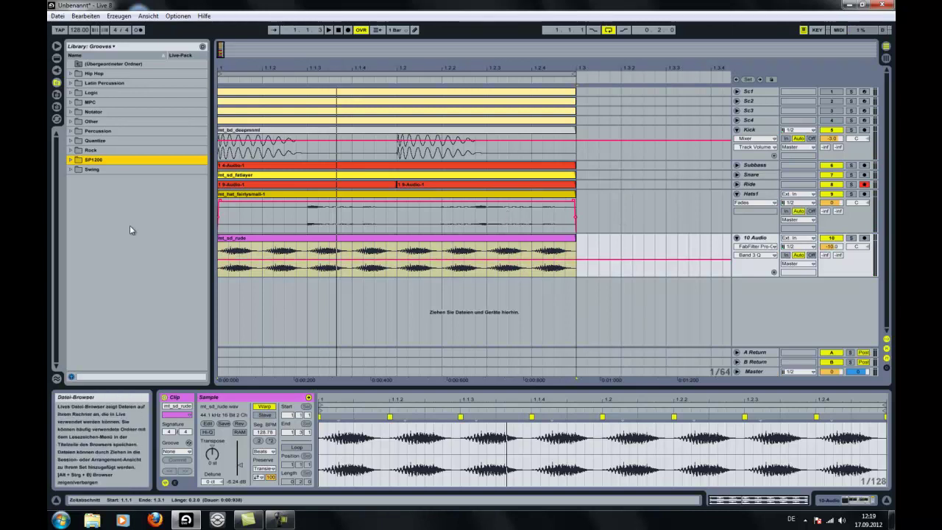
- Return the browser to Live's devices and rename the 10 Audio track as Dauer1
{"action": "left_click", "coordinate": [57, 47]}
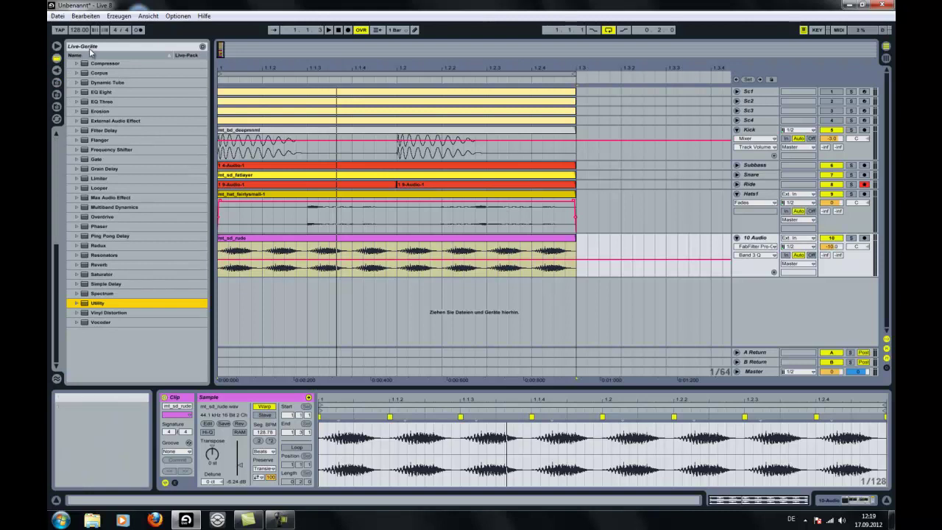
{"action": "right_click", "coordinate": [757, 237]}
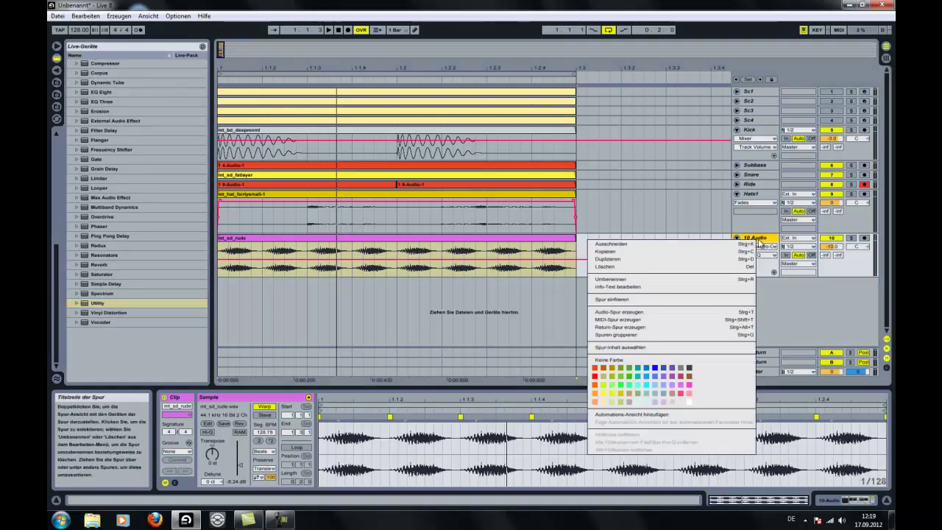
{"action": "left_click", "coordinate": [700, 285]}
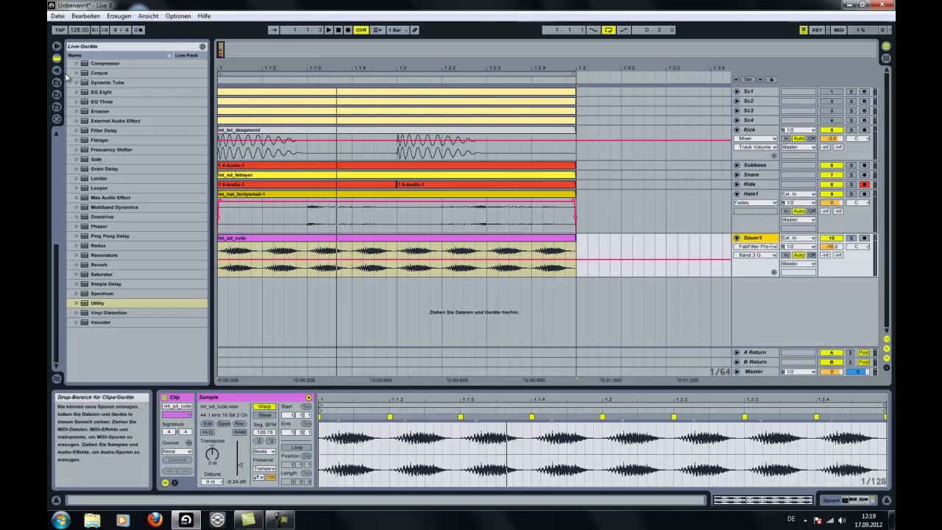
- Add a Compressor after Utility on the Dauer1 track, lower its threshold to -25.4 dB and sidechain it from Sc2
{"action": "scroll", "coordinate": [82, 87], "scroll_direction": "up", "scroll_amount": 1}
{"action": "scroll", "coordinate": [82, 87], "scroll_direction": "up", "scroll_amount": 1}
{"action": "left_click", "coordinate": [87, 89]}
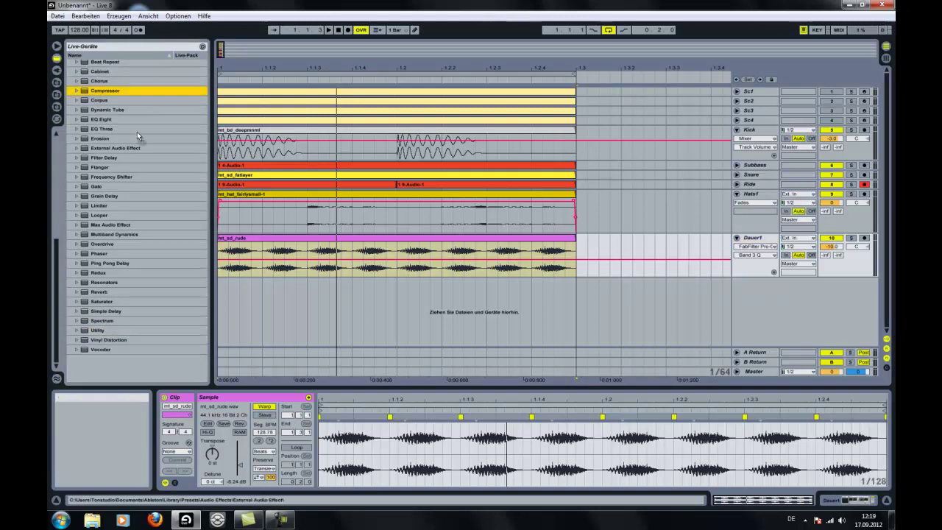
{"action": "left_click", "coordinate": [284, 243]}
{"action": "left_click_drag", "start_coordinate": [589, 415], "coordinate": [589, 434]}
{"action": "key", "text": "space"}
{"action": "left_click", "coordinate": [556, 398]}
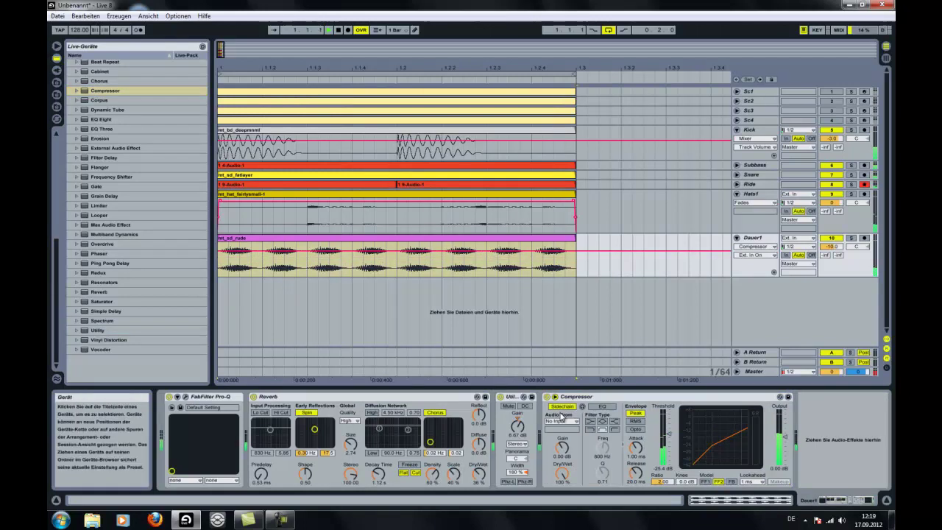
{"action": "left_click", "coordinate": [563, 422]}
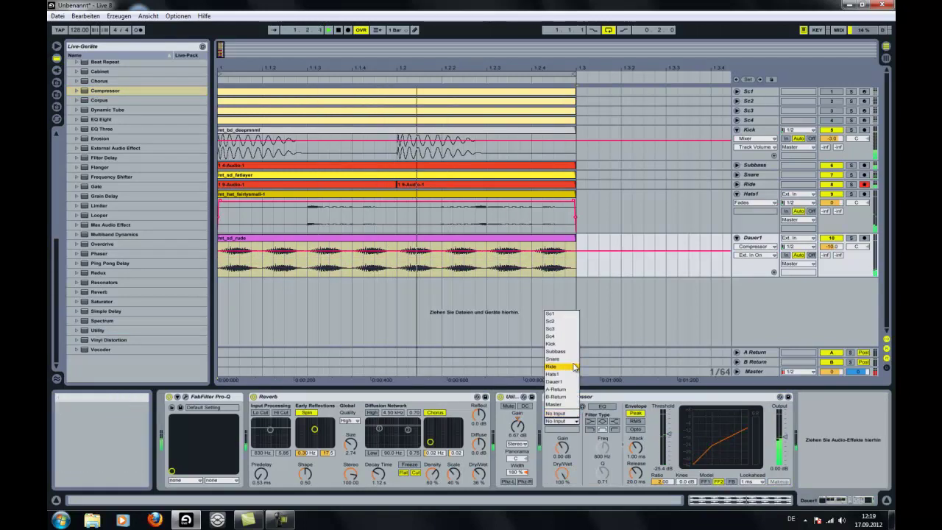
{"action": "left_click", "coordinate": [572, 321]}
- Set the Compressor to threshold -29.3 dB, model FF1, ratio 3.56 and output gain 4.29 dB
{"action": "left_click_drag", "start_coordinate": [669, 433], "coordinate": [670, 437]}
{"action": "left_click", "coordinate": [706, 482]}
{"action": "left_click_drag", "start_coordinate": [663, 482], "coordinate": [663, 469]}
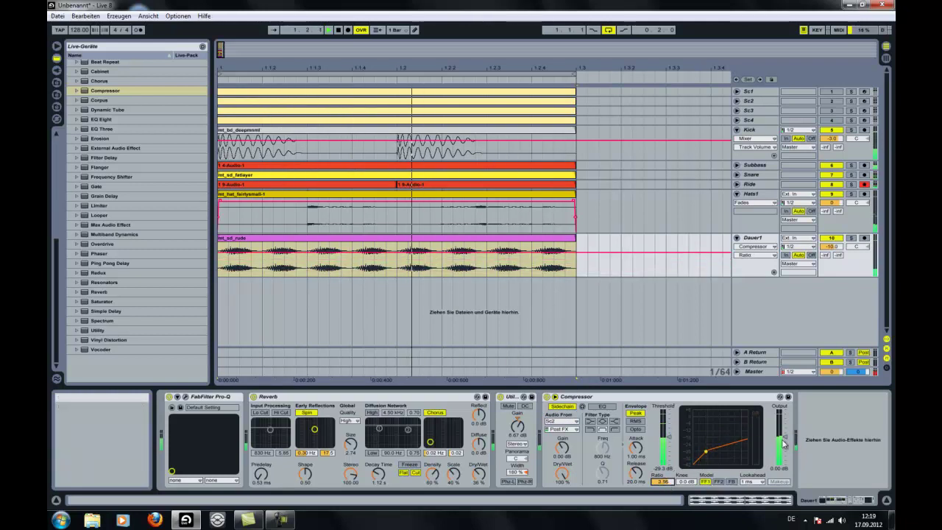
{"action": "left_click_drag", "start_coordinate": [783, 433], "coordinate": [784, 438]}
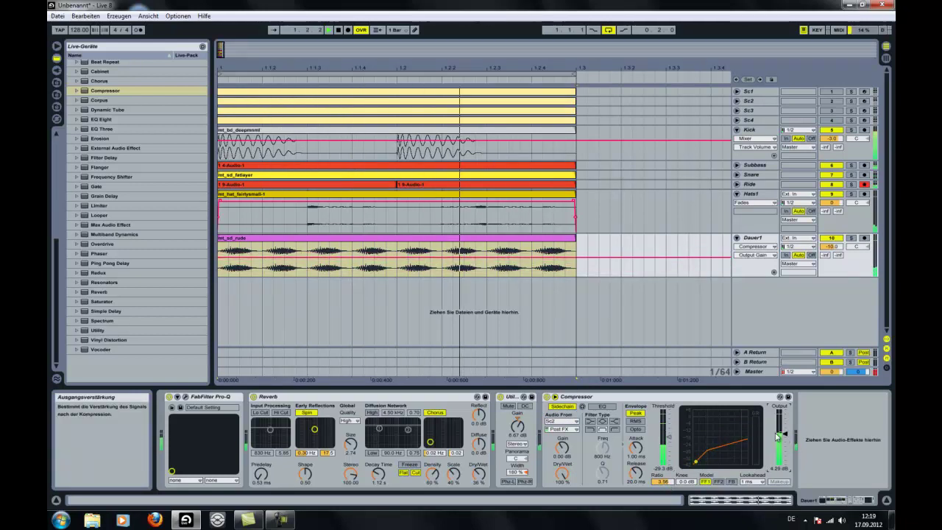
- Try Sc3, Sc4 and Sc1 as the Compressor's sidechain source, then switch back to Sc2
{"action": "left_click", "coordinate": [575, 420]}
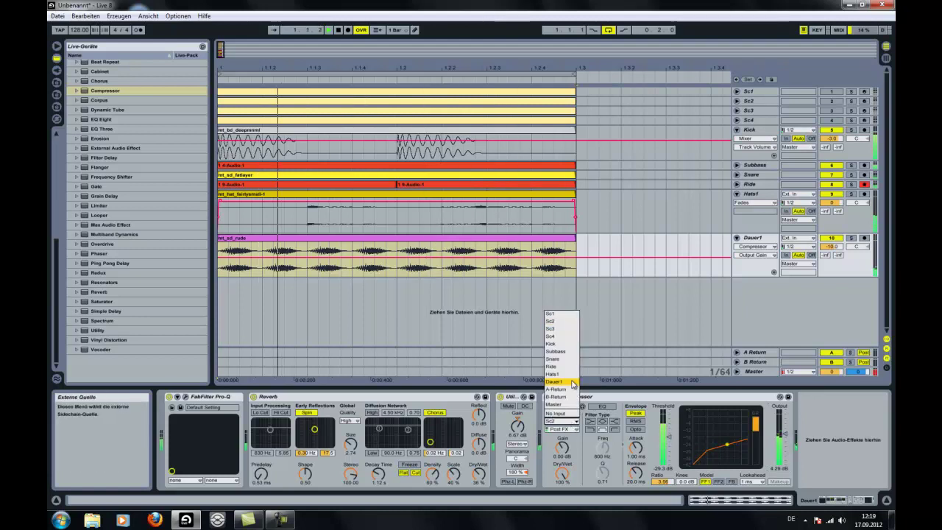
{"action": "left_click", "coordinate": [570, 332]}
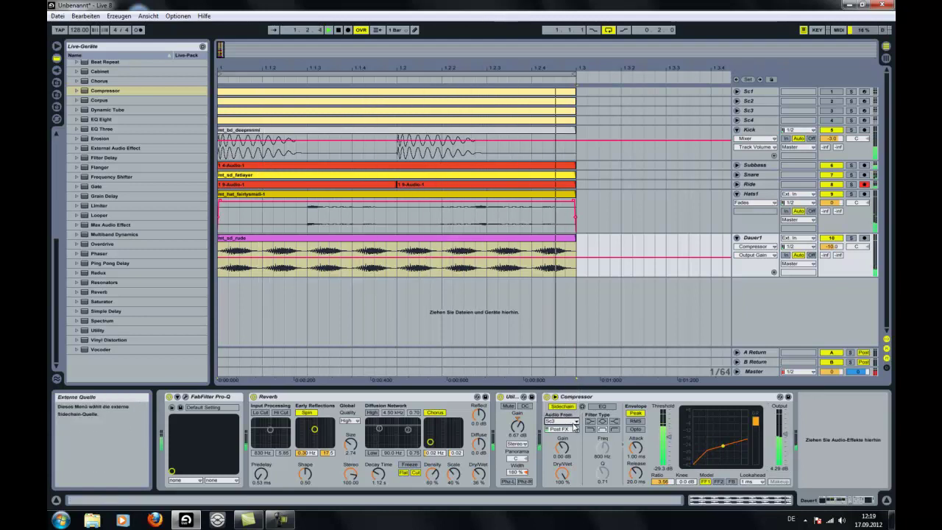
{"action": "left_click", "coordinate": [575, 420]}
{"action": "left_click", "coordinate": [565, 341]}
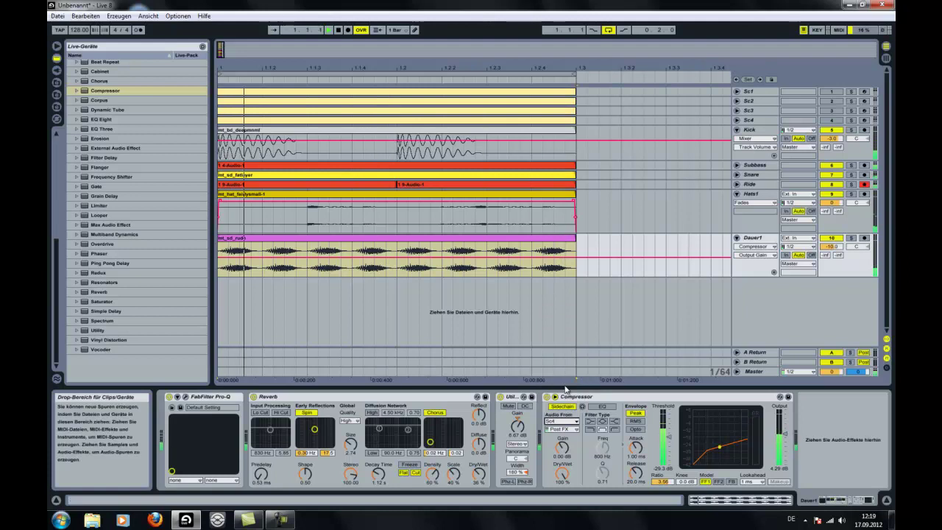
{"action": "left_click", "coordinate": [575, 422]}
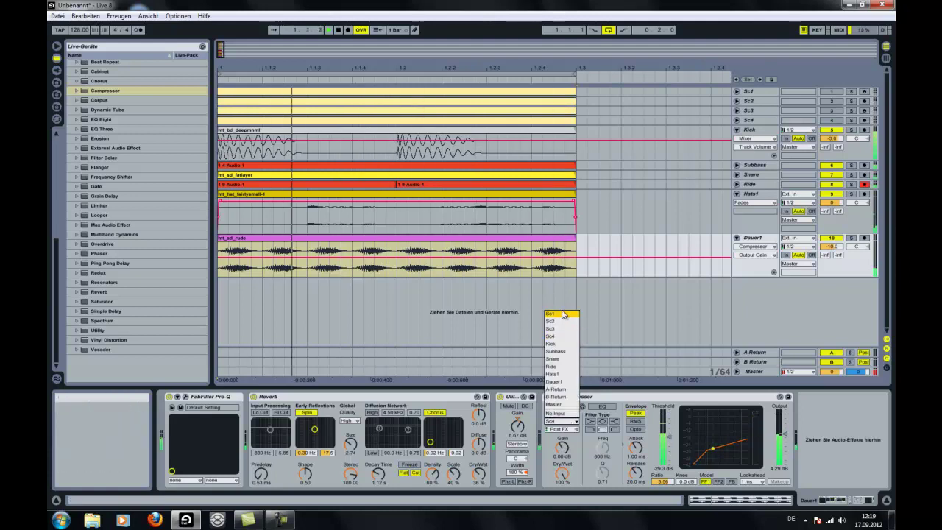
{"action": "left_click", "coordinate": [564, 315]}
{"action": "left_click", "coordinate": [579, 422]}
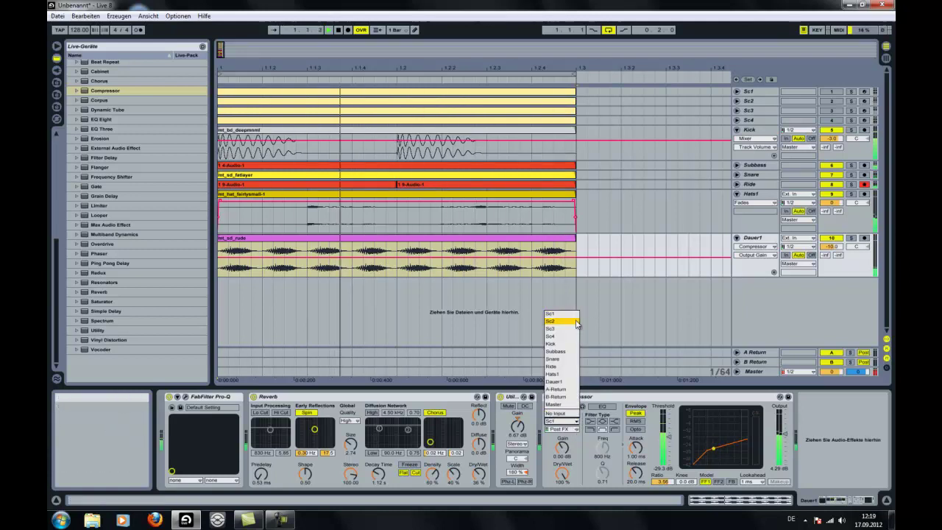
{"action": "left_click", "coordinate": [553, 321]}
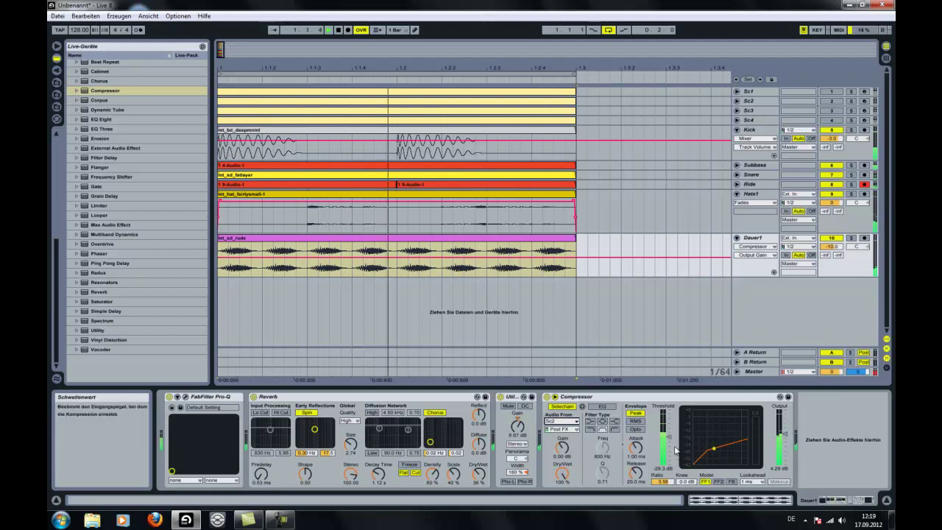
- Set the Compressor's threshold to -27.3 dB and raise its output gain to about 5.8 dB
{"action": "left_click_drag", "start_coordinate": [668, 442], "coordinate": [668, 436]}
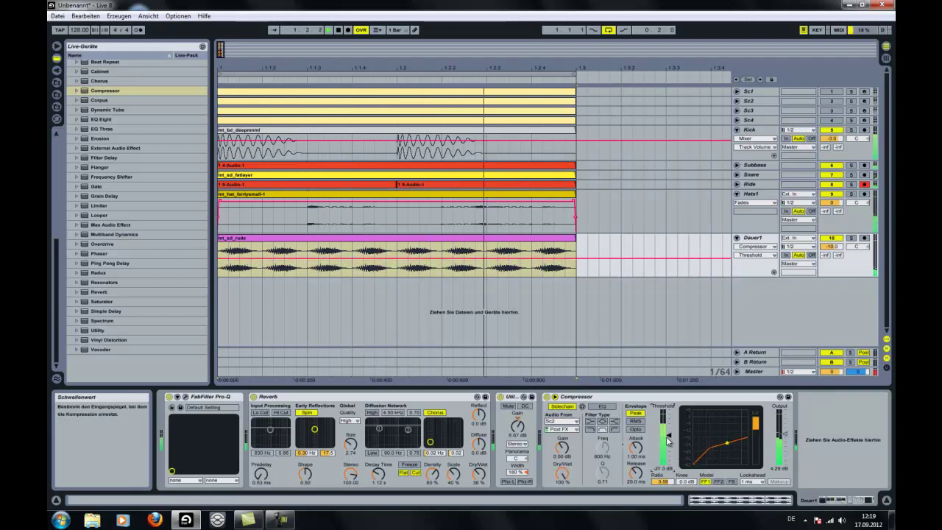
{"action": "left_click_drag", "start_coordinate": [785, 444], "coordinate": [785, 440]}
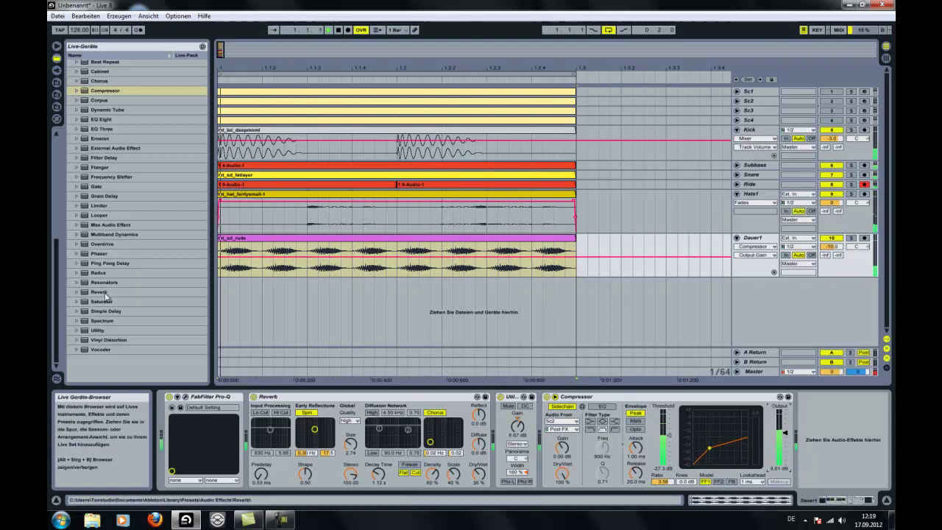
- Insert Redux between Utility and the Compressor on the Dauer1 track and set its hard Downsample to 7
{"action": "left_click", "coordinate": [100, 350]}
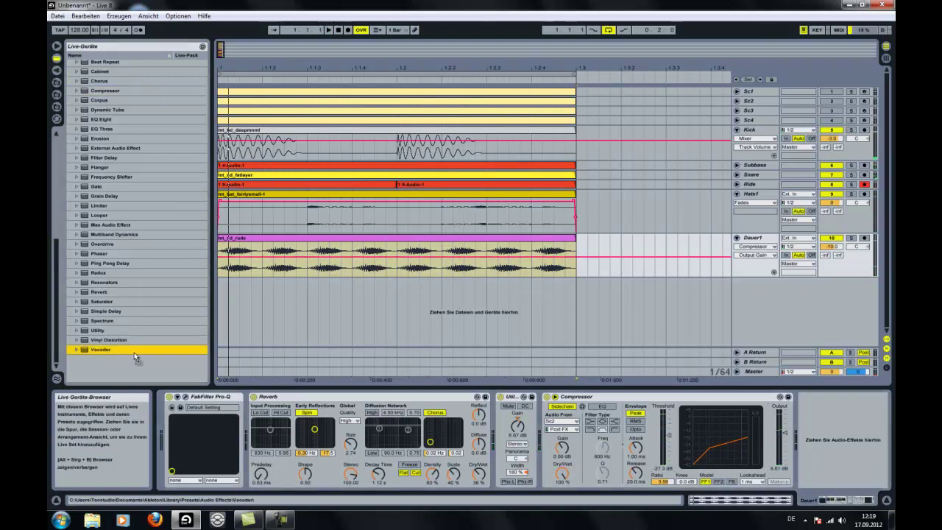
{"action": "left_click", "coordinate": [100, 293]}
{"action": "left_click", "coordinate": [100, 273]}
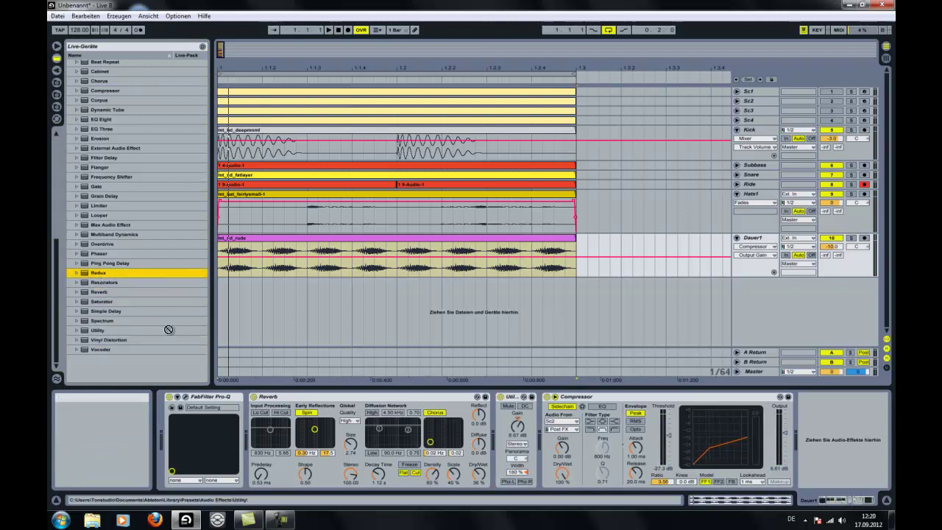
{"action": "key", "text": "Return"}
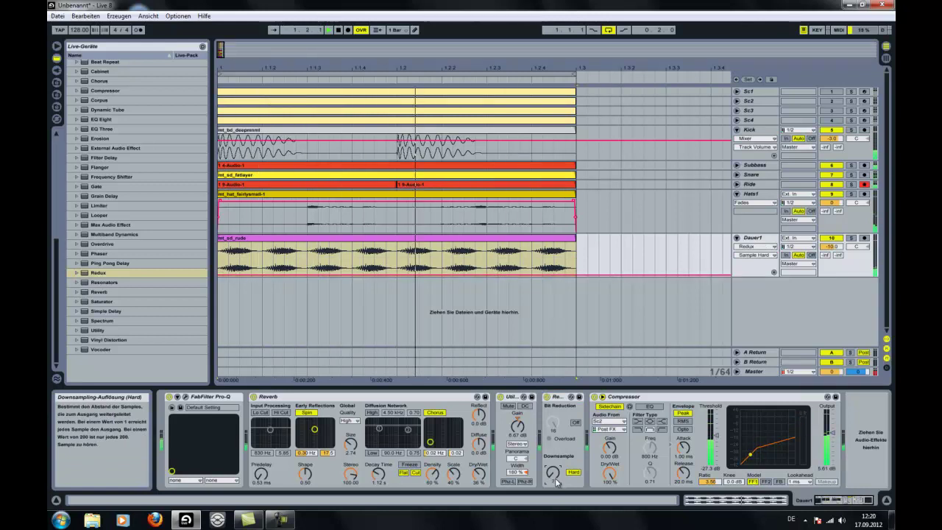
- Reopen Pro-Q on the Dauer1 track and shift the bell boost slightly higher in frequency
{"action": "left_click", "coordinate": [185, 397]}
{"action": "mouse_move", "coordinate": [552, 258]}
{"action": "left_mouse_down"}
{"action": "mouse_move", "coordinate": [577, 248]}
{"action": "mouse_move", "coordinate": [564, 223]}
{"action": "mouse_move", "coordinate": [516, 217]}
{"action": "mouse_move", "coordinate": [554, 258]}
{"action": "left_mouse_up"}
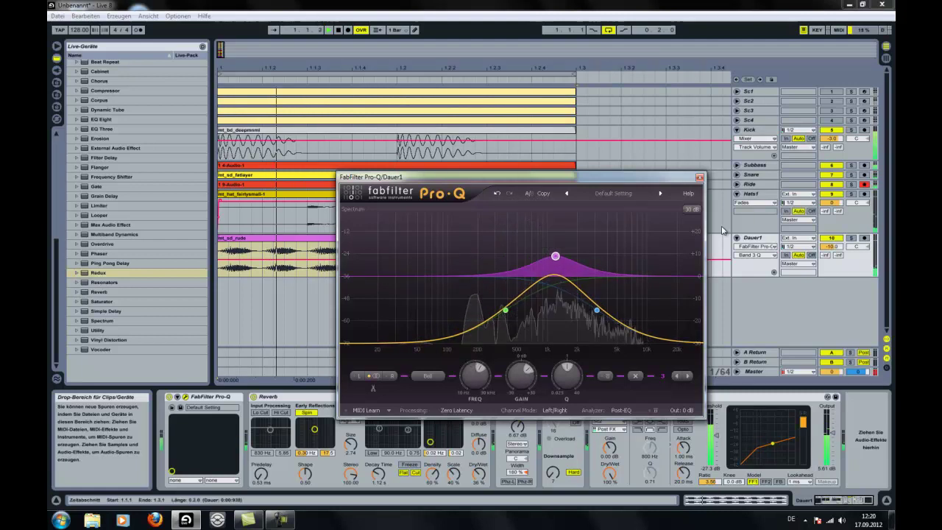
- Insert Simple Delay between Redux and the Compressor on the Dauer1 track, with both delay times at 2 and dry/wet about 52%
{"action": "left_click", "coordinate": [701, 177]}
{"action": "left_click_drag", "start_coordinate": [103, 311], "coordinate": [583, 449]}
{"action": "left_click", "coordinate": [618, 441]}
{"action": "left_click", "coordinate": [617, 415]}
{"action": "left_click_drag", "start_coordinate": [638, 473], "coordinate": [638, 477]}
{"action": "key", "text": "space"}
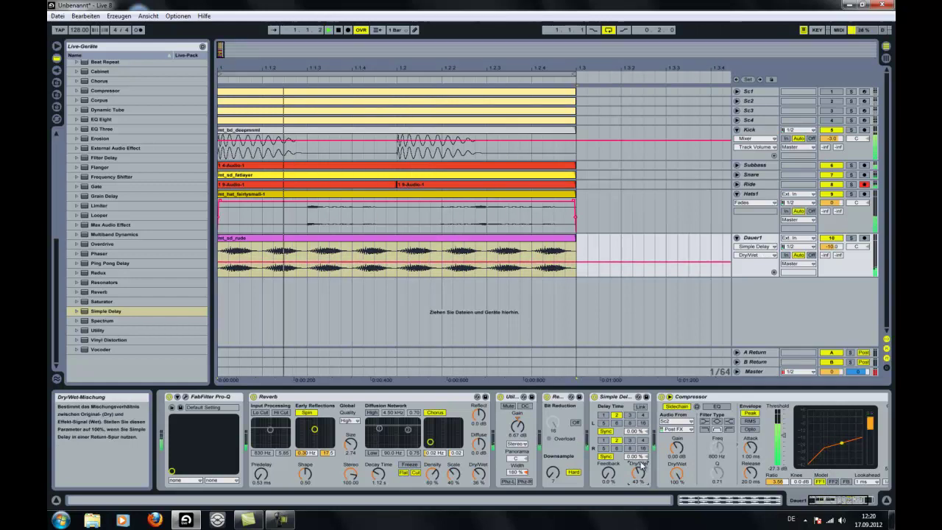
- Set Simple Delay's right time to 1, feedback to 32%, left and right offsets to -2.08% and -15.6%, and dry/wet to 32%
{"action": "left_click", "coordinate": [629, 440]}
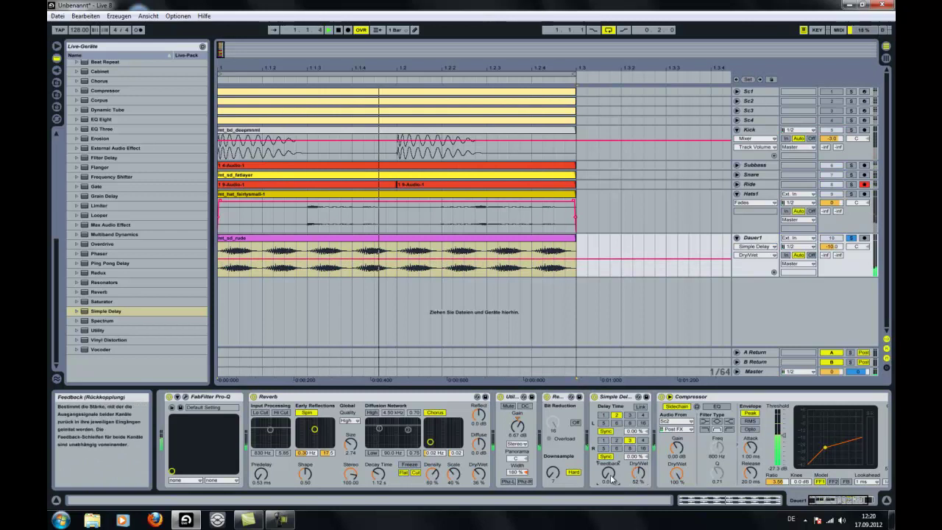
{"action": "left_click", "coordinate": [610, 477]}
{"action": "left_click", "coordinate": [604, 440]}
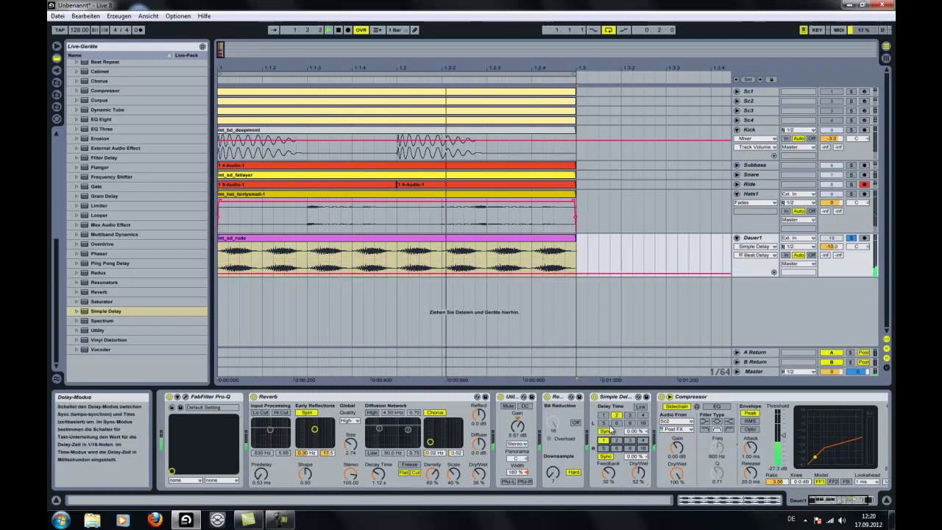
{"action": "left_click_drag", "start_coordinate": [635, 456], "coordinate": [636, 467]}
{"action": "left_click_drag", "start_coordinate": [637, 429], "coordinate": [639, 475]}
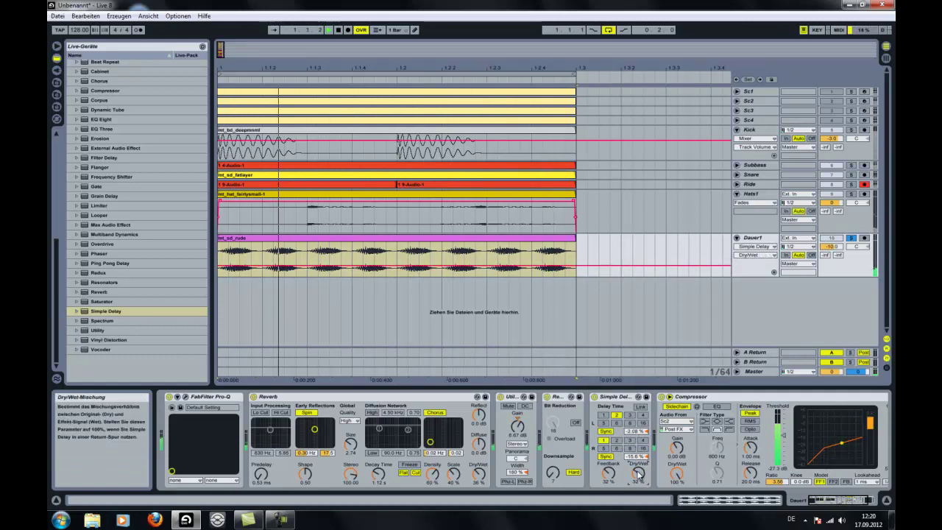
{"action": "left_click", "coordinate": [852, 239]}
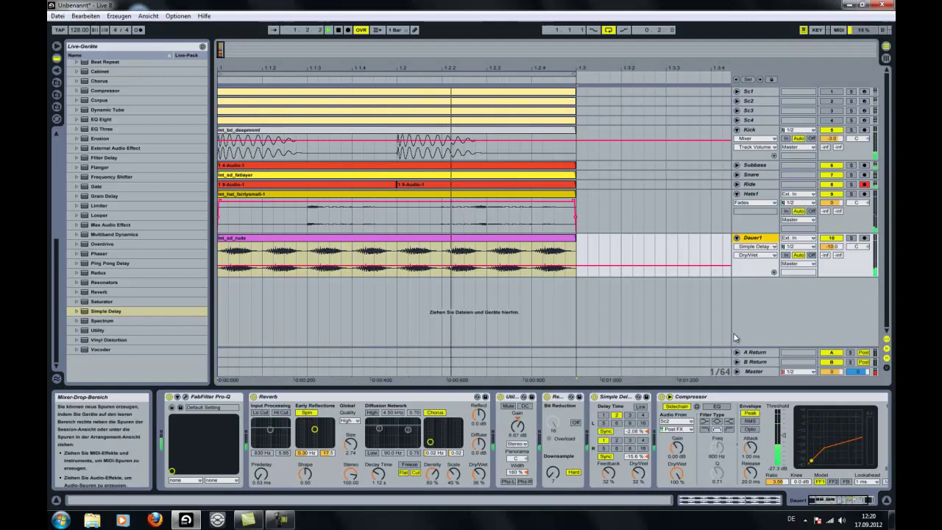
- Lower the mt_sd_fatlayer snare clip's volume to -11.3 dB
{"action": "left_click", "coordinate": [504, 205]}
{"action": "left_click", "coordinate": [488, 175]}
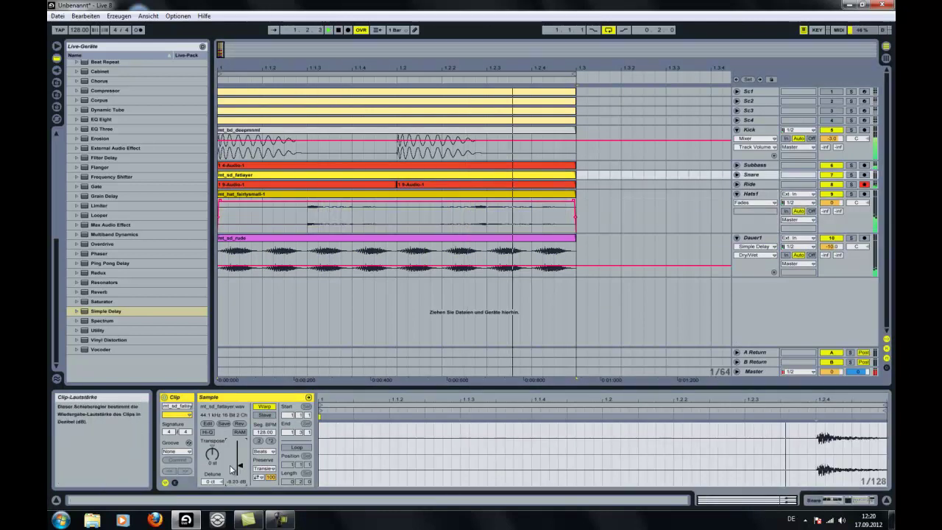
{"action": "left_click_drag", "start_coordinate": [230, 466], "coordinate": [231, 468]}
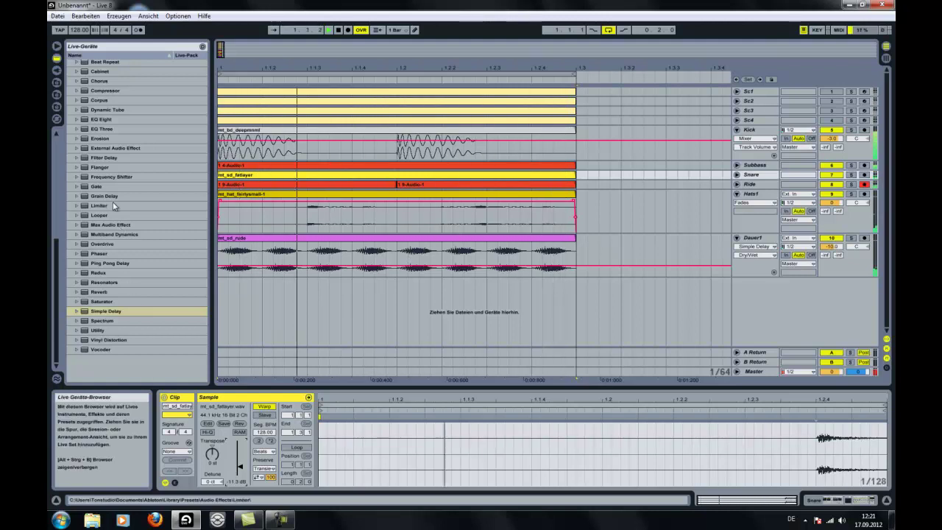
- Look through the drum hits percussion folder, and go back up to the root folder of the sample library
{"action": "left_click", "coordinate": [57, 108]}
{"action": "scroll", "coordinate": [108, 85], "scroll_direction": "up", "scroll_amount": 5}
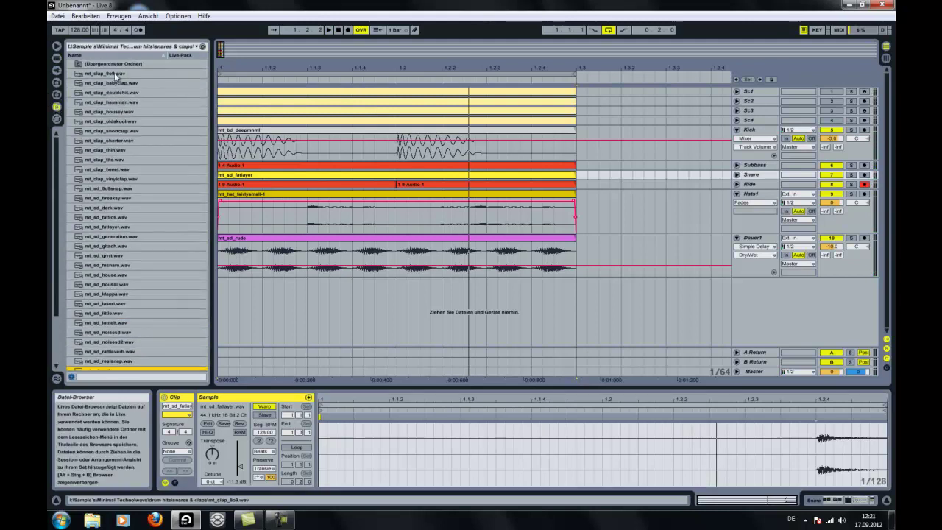
{"action": "double_click", "coordinate": [120, 64]}
{"action": "double_click", "coordinate": [103, 122]}
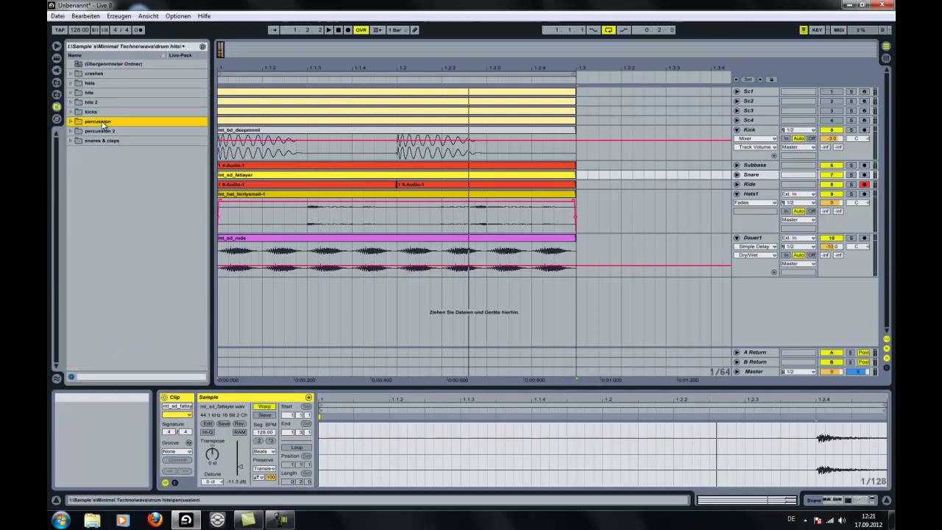
{"action": "left_click", "coordinate": [156, 178]}
{"action": "double_click", "coordinate": [111, 64]}
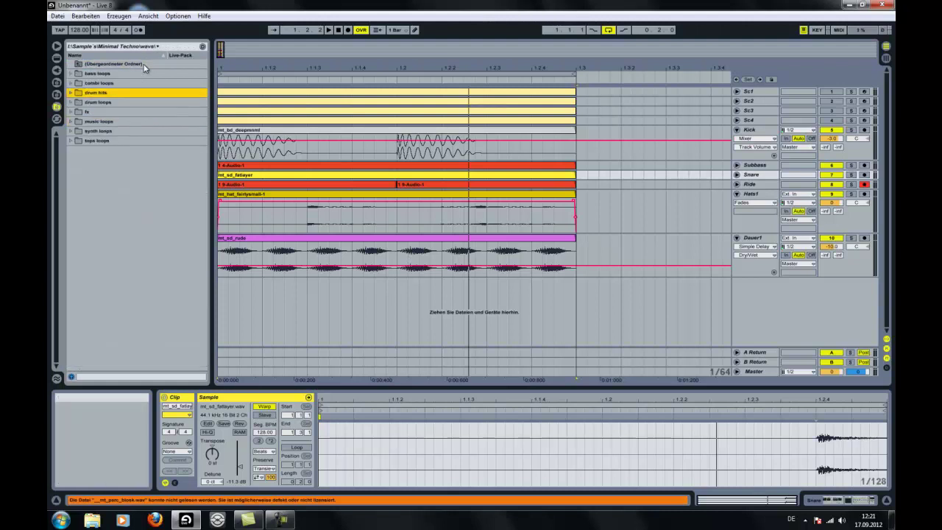
{"action": "double_click", "coordinate": [111, 64]}
{"action": "double_click", "coordinate": [135, 66]}
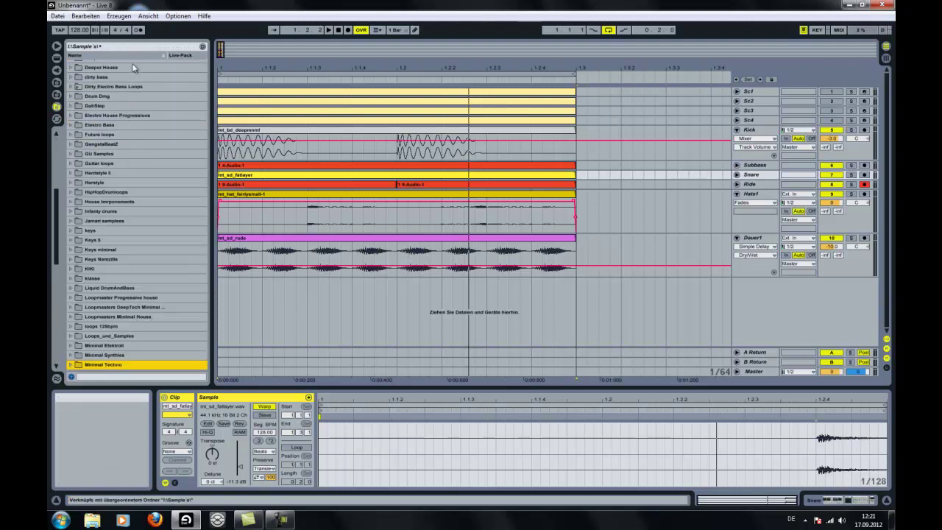
- Open the FX folder of the Deeper House sample pack and audition its effect samples
{"action": "scroll", "coordinate": [117, 223], "scroll_direction": "up", "scroll_amount": 4}
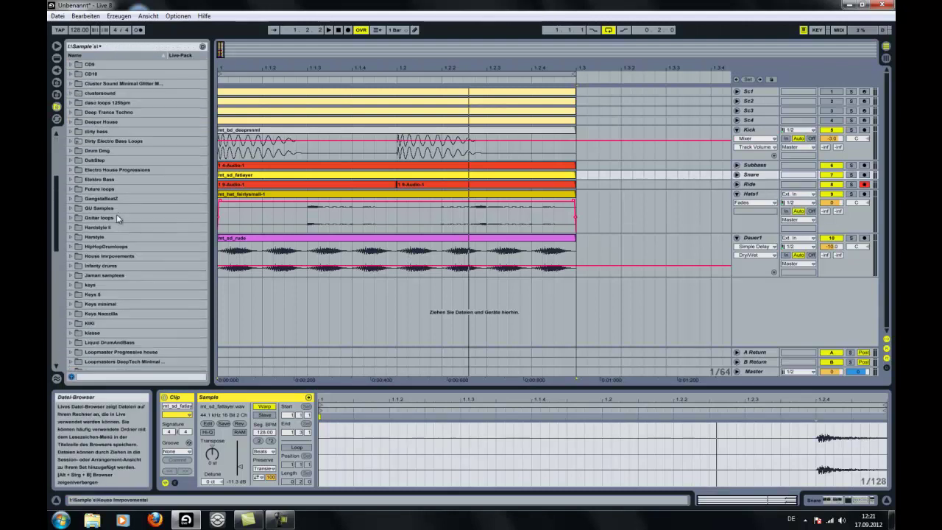
{"action": "scroll", "coordinate": [111, 168], "scroll_direction": "up", "scroll_amount": 3}
{"action": "left_click", "coordinate": [117, 150]}
{"action": "double_click", "coordinate": [117, 151]}
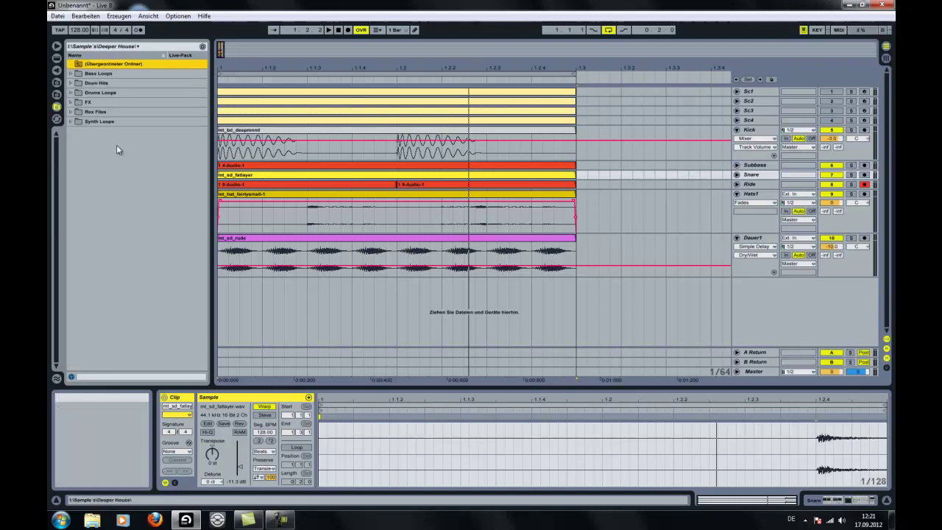
{"action": "double_click", "coordinate": [109, 102]}
{"action": "left_click", "coordinate": [122, 103]}
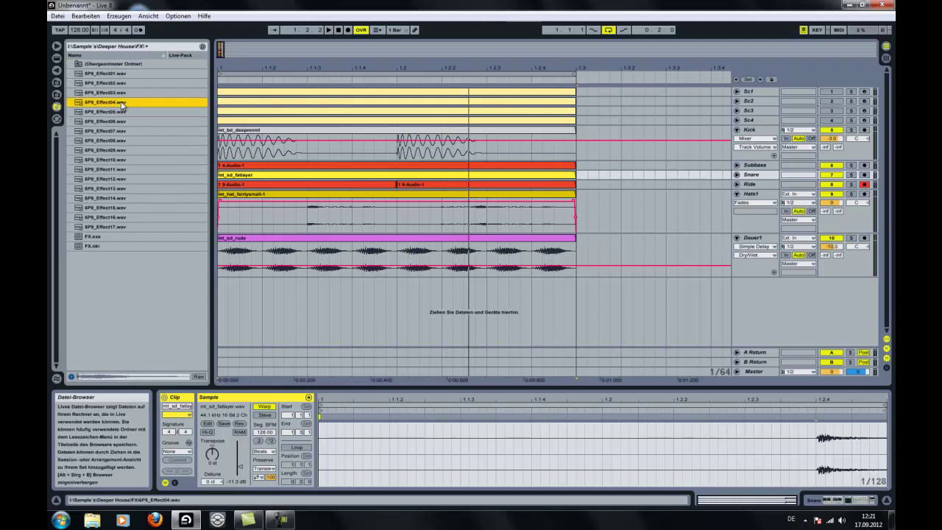
{"action": "left_click", "coordinate": [137, 94]}
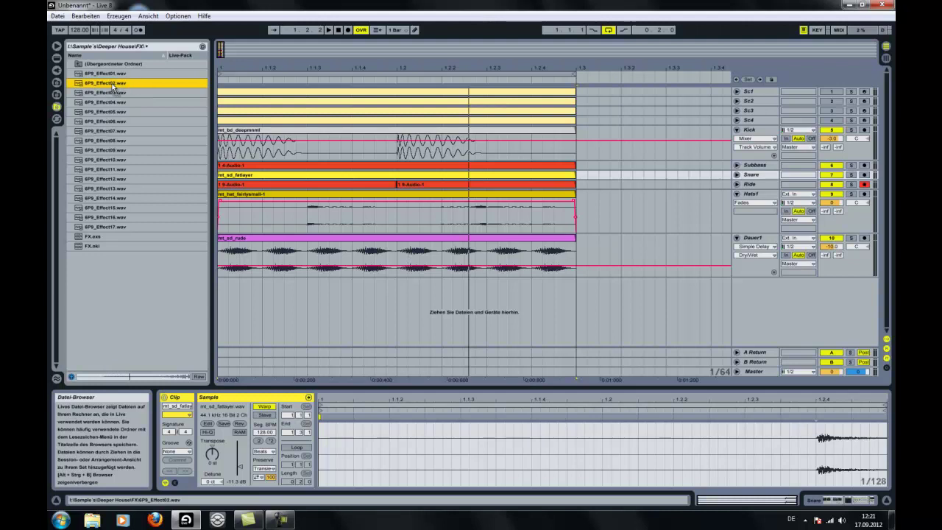
- Add 6P9_Effect02 on a new audio track, trim off its beginning and align the clip with the start of the loop
{"action": "left_click_drag", "start_coordinate": [113, 86], "coordinate": [410, 311]}
{"action": "left_click_drag", "start_coordinate": [287, 304], "coordinate": [287, 306]}
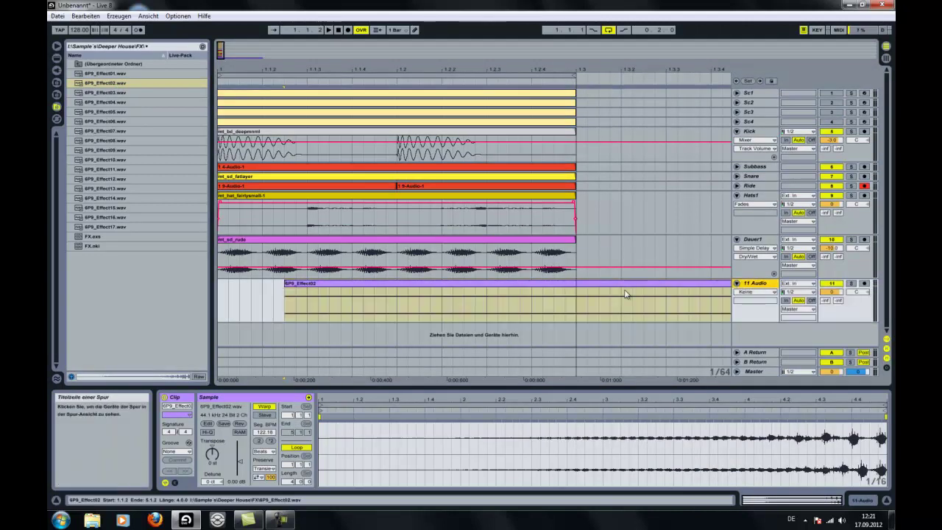
{"action": "left_click", "coordinate": [289, 292]}
{"action": "left_click_drag", "start_coordinate": [286, 285], "coordinate": [678, 297]}
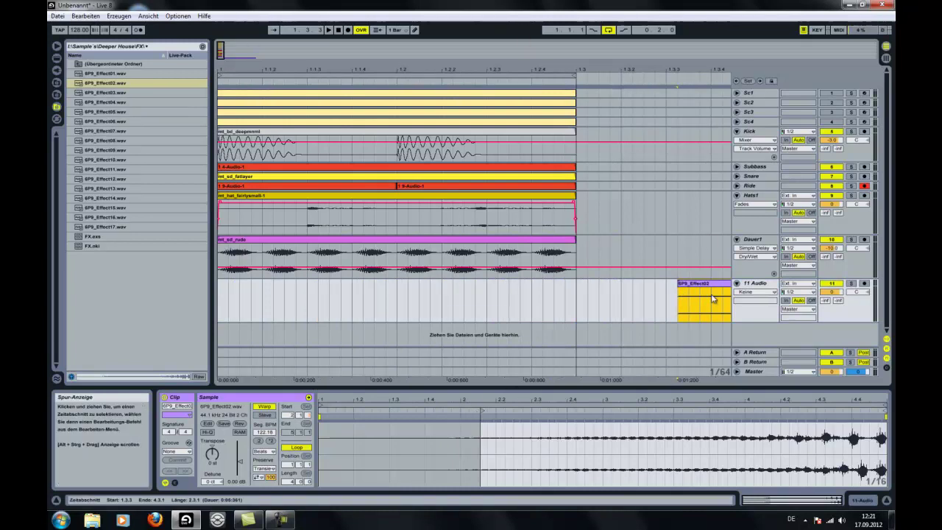
{"action": "left_click_drag", "start_coordinate": [678, 293], "coordinate": [240, 287]}
{"action": "key", "text": "space"}
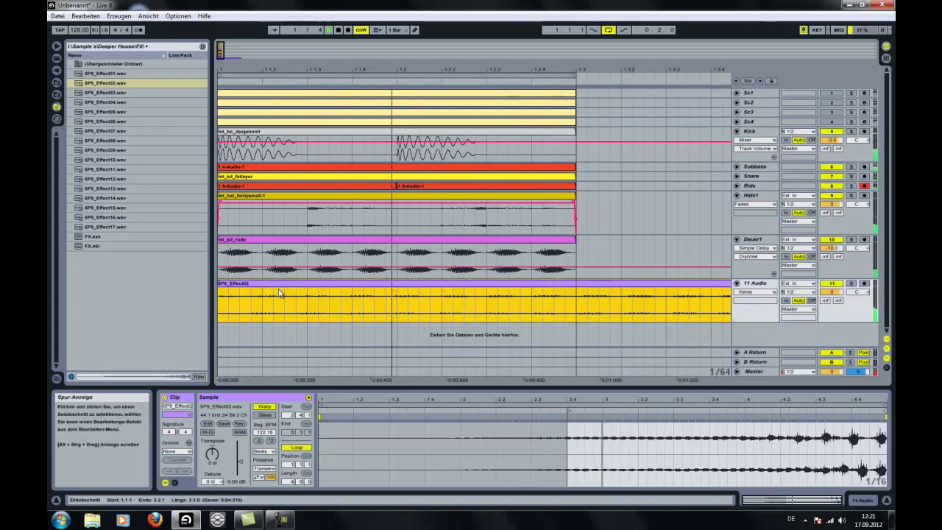
- Shorten the 6P9_Effect02 clip so that it ends with the loop at 1.3
{"action": "left_click_drag", "start_coordinate": [223, 55], "coordinate": [224, 56]}
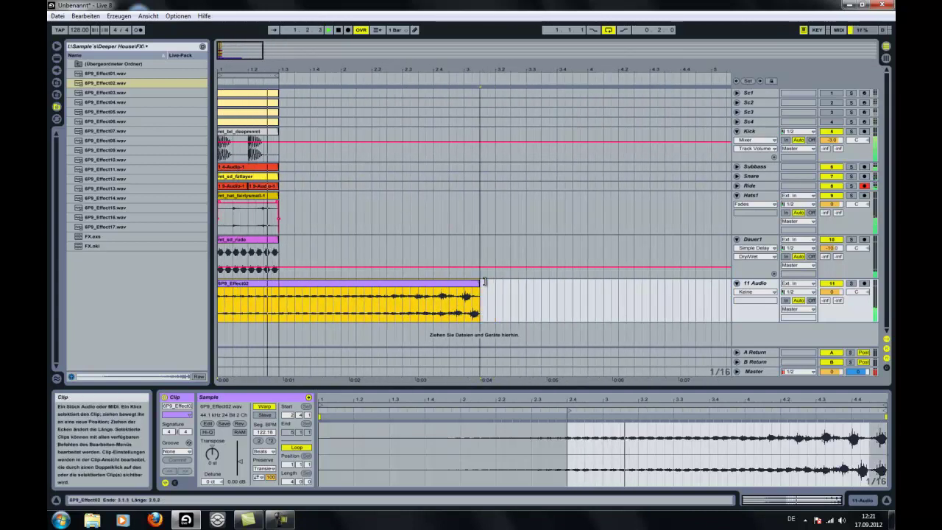
{"action": "left_click_drag", "start_coordinate": [490, 282], "coordinate": [288, 282]}
{"action": "left_click_drag", "start_coordinate": [228, 45], "coordinate": [245, 53]}
{"action": "key", "text": "space"}
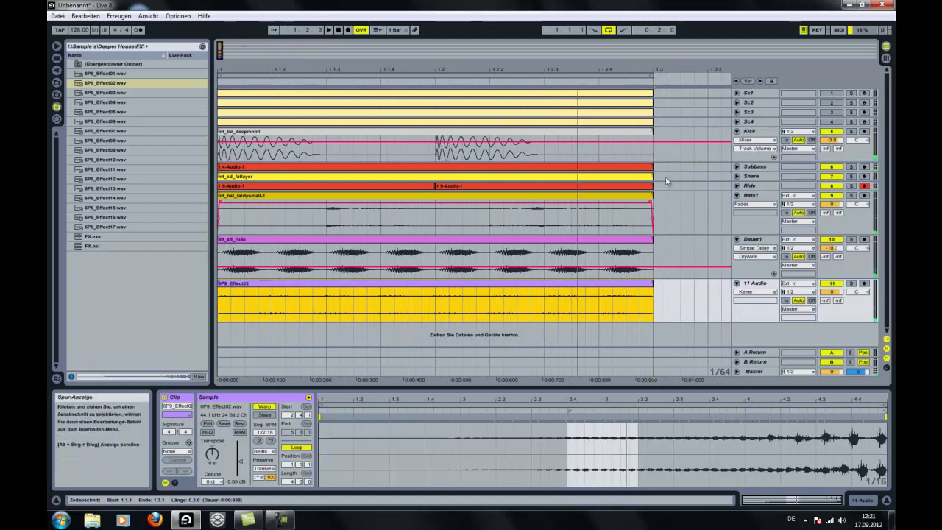
- Insert FabFilter Pro-Q on the 11 Audio track and set its analyzer to Post-EQ
{"action": "left_click", "coordinate": [763, 289]}
{"action": "left_click", "coordinate": [56, 58]}
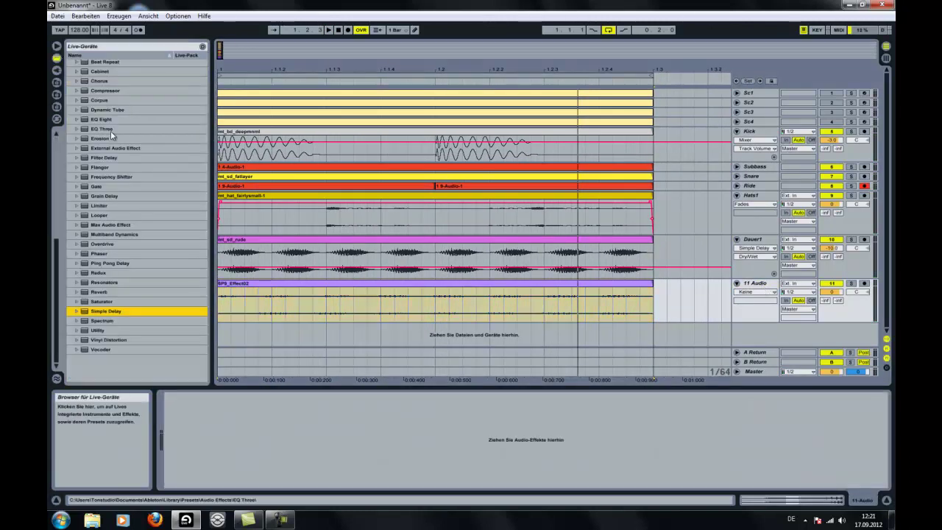
{"action": "left_click", "coordinate": [56, 70]}
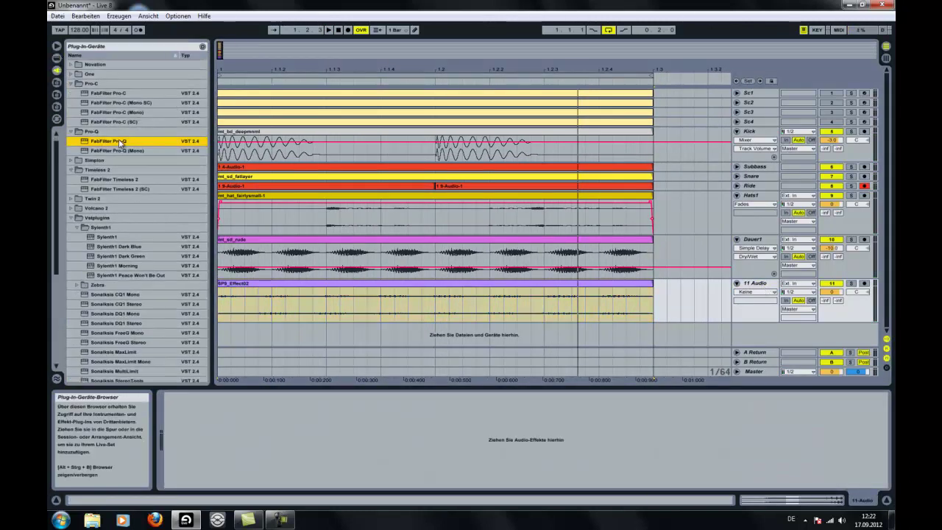
{"action": "left_click_drag", "start_coordinate": [397, 291], "coordinate": [403, 284]}
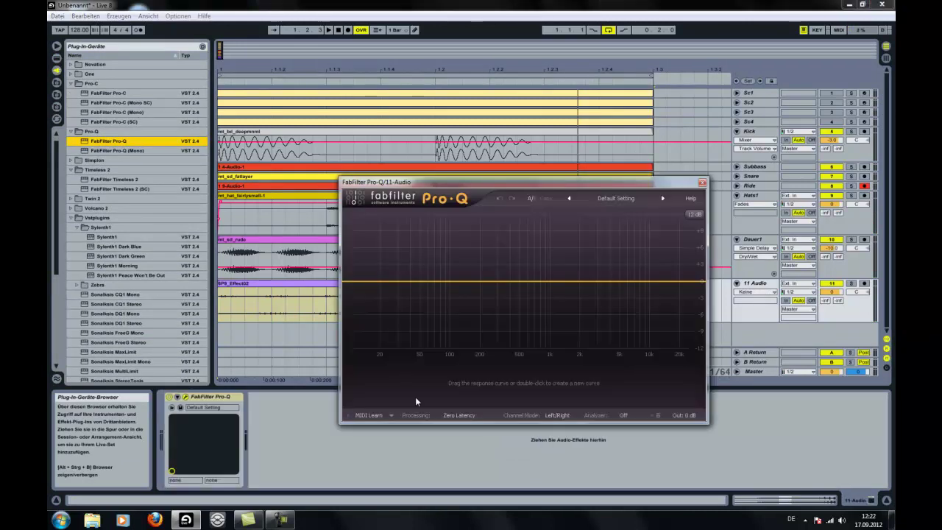
{"action": "left_click", "coordinate": [611, 409]}
{"action": "left_click", "coordinate": [626, 449]}
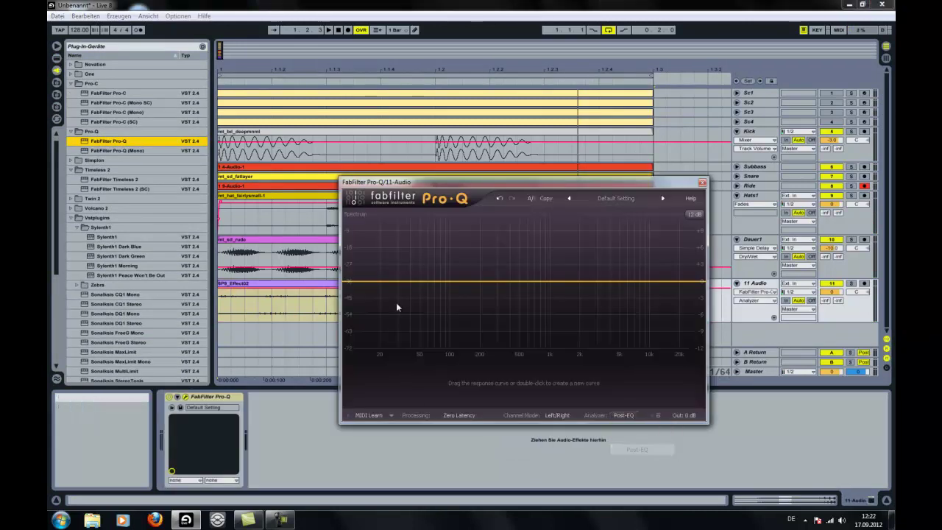
- Shape a narrow midrange band in Pro-Q with deep low-shelf and high-shelf cuts and a bell boost between them
{"action": "mouse_move", "coordinate": [347, 283]}
{"action": "left_mouse_down"}
{"action": "mouse_move", "coordinate": [444, 310]}
{"action": "mouse_move", "coordinate": [471, 301]}
{"action": "mouse_move", "coordinate": [488, 344]}
{"action": "left_mouse_up"}
{"action": "key", "text": "space"}
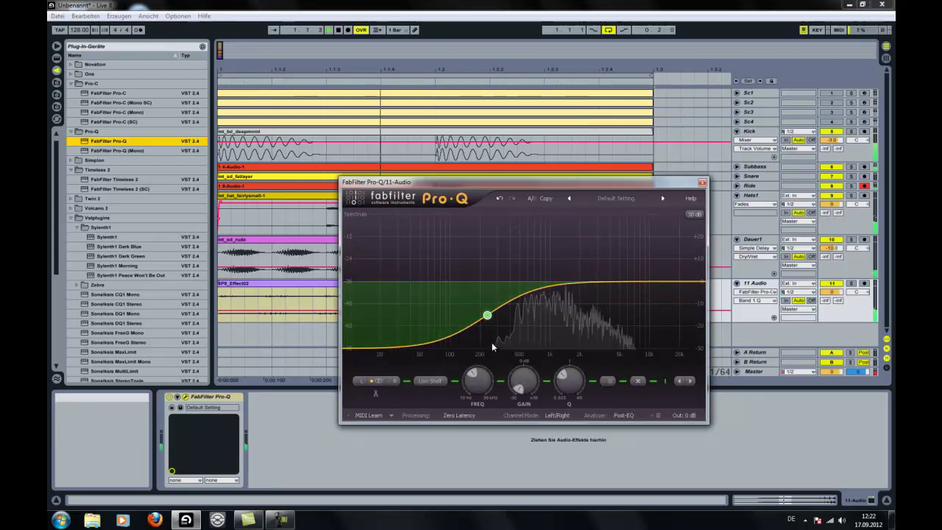
{"action": "mouse_move", "coordinate": [660, 282]}
{"action": "left_mouse_down"}
{"action": "mouse_move", "coordinate": [646, 356]}
{"action": "mouse_move", "coordinate": [621, 354]}
{"action": "left_mouse_up"}
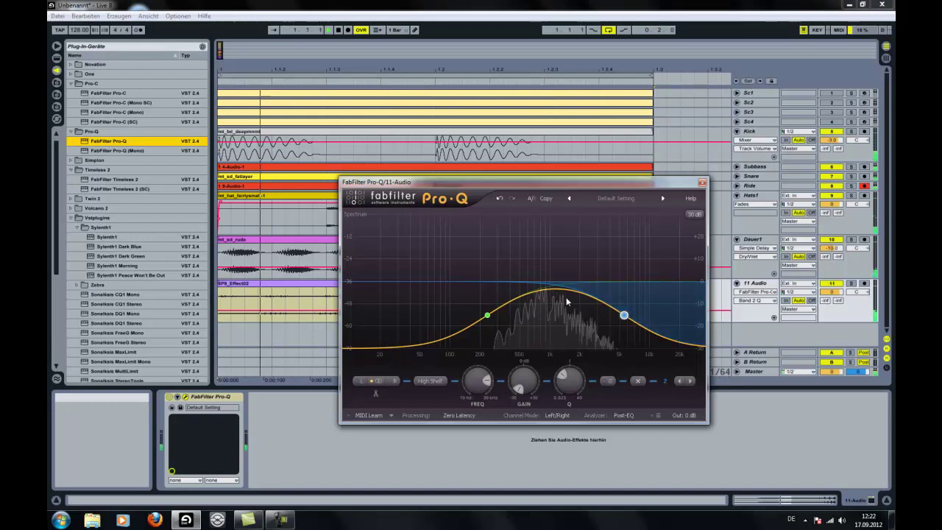
{"action": "left_click_drag", "start_coordinate": [626, 321], "coordinate": [561, 335]}
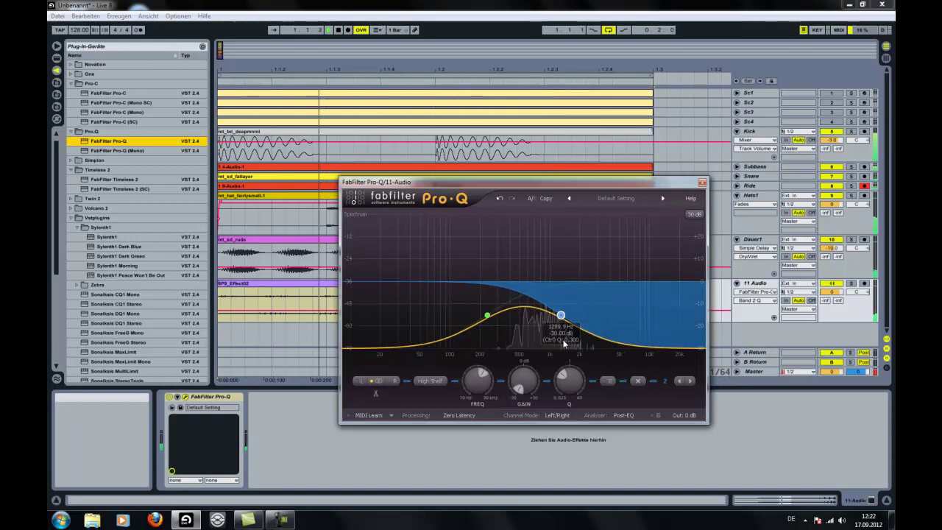
{"action": "mouse_move", "coordinate": [525, 310]}
{"action": "left_mouse_down"}
{"action": "mouse_move", "coordinate": [506, 294]}
{"action": "mouse_move", "coordinate": [526, 291]}
{"action": "left_mouse_up"}
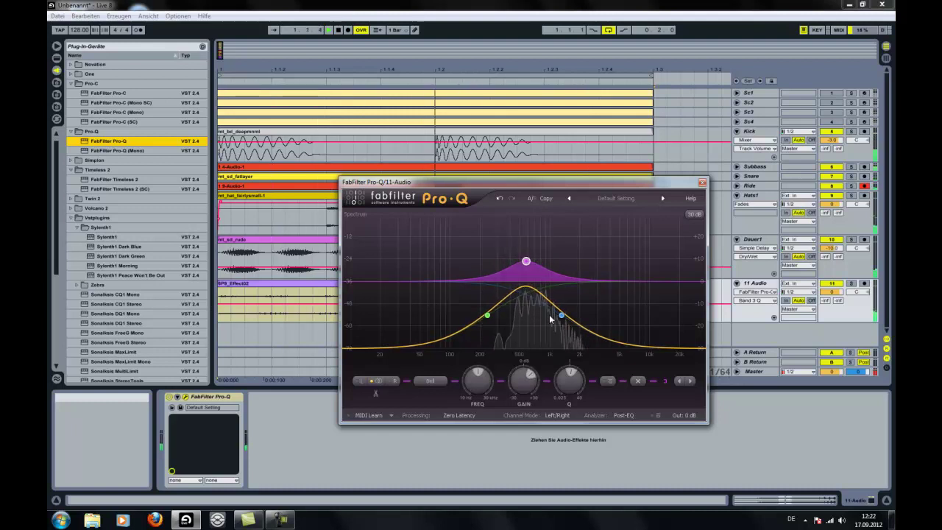
{"action": "left_click_drag", "start_coordinate": [564, 321], "coordinate": [547, 321]}
{"action": "left_click", "coordinate": [702, 182]}
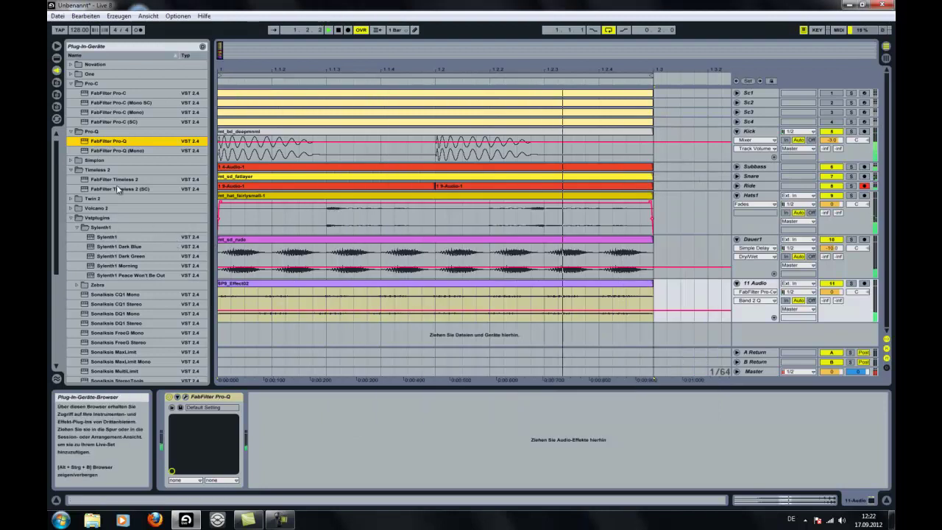
- Solo the 11 Audio track and add Live's Reverb after Pro-Q
{"action": "left_click", "coordinate": [852, 283]}
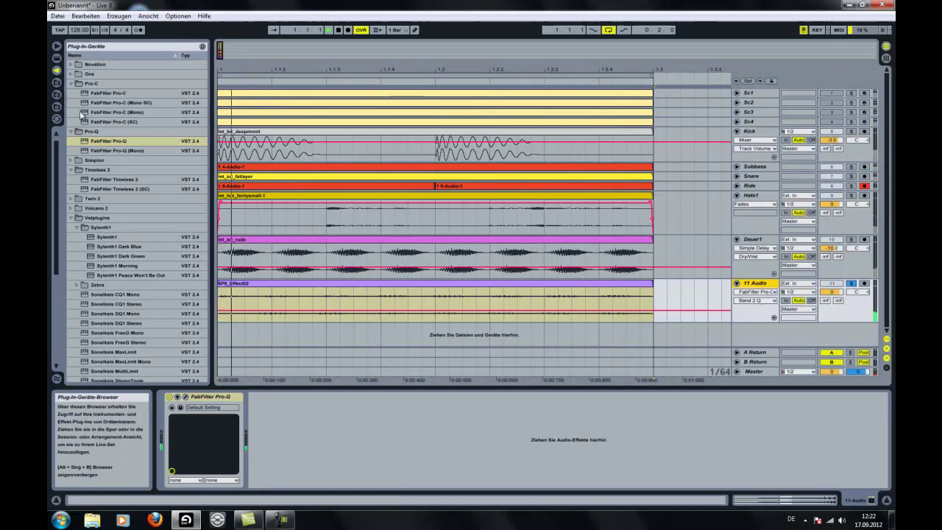
{"action": "left_click", "coordinate": [57, 108]}
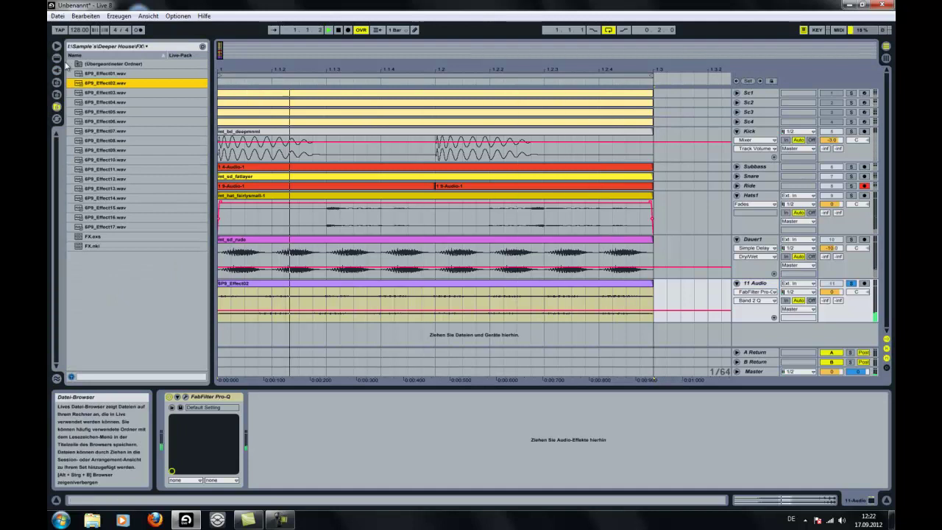
{"action": "left_click", "coordinate": [56, 58]}
{"action": "double_click", "coordinate": [93, 293]}
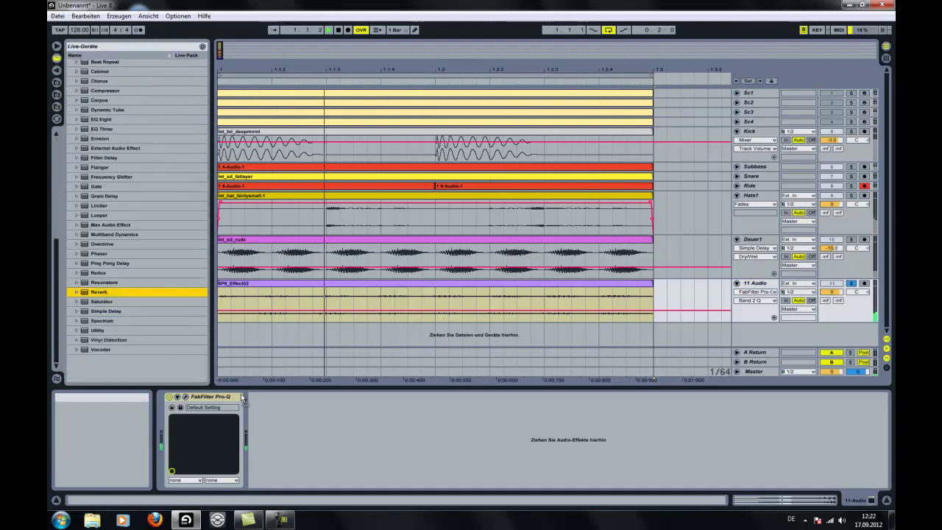
- Set the Reverb's predelay to 0.50 ms, decay time to 743 ms, dry/wet to 34% and room size to 500
{"action": "left_click_drag", "start_coordinate": [355, 447], "coordinate": [356, 449]}
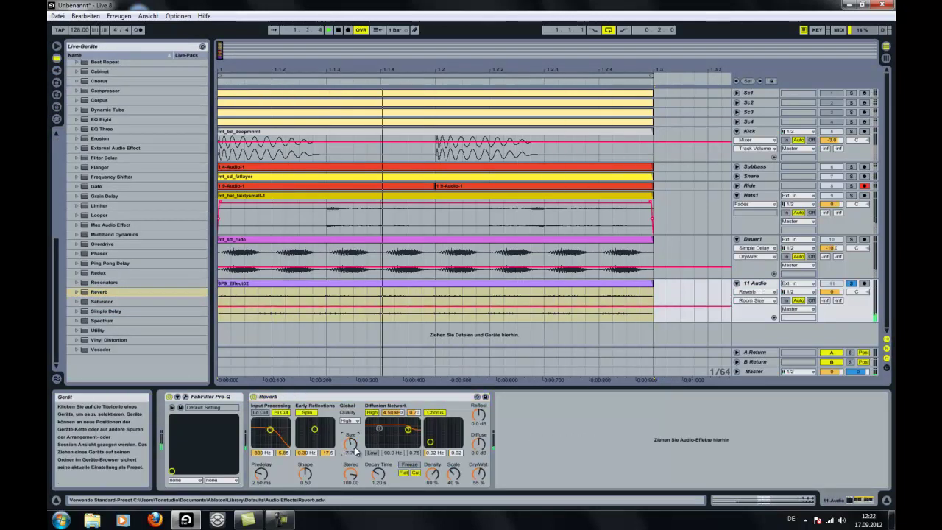
{"action": "left_click_drag", "start_coordinate": [262, 473], "coordinate": [262, 487]}
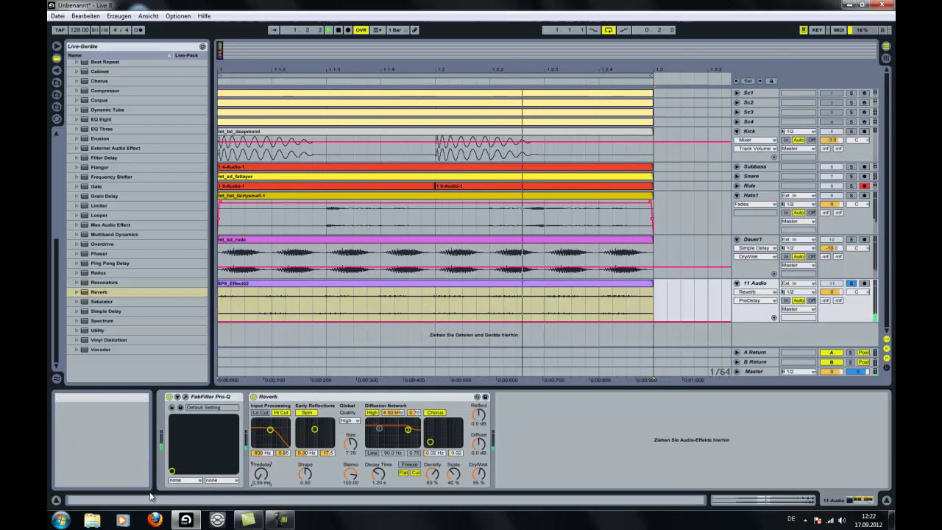
{"action": "left_click_drag", "start_coordinate": [379, 472], "coordinate": [382, 477]}
{"action": "left_click_drag", "start_coordinate": [479, 473], "coordinate": [482, 477]}
{"action": "left_click_drag", "start_coordinate": [351, 448], "coordinate": [354, 452]}
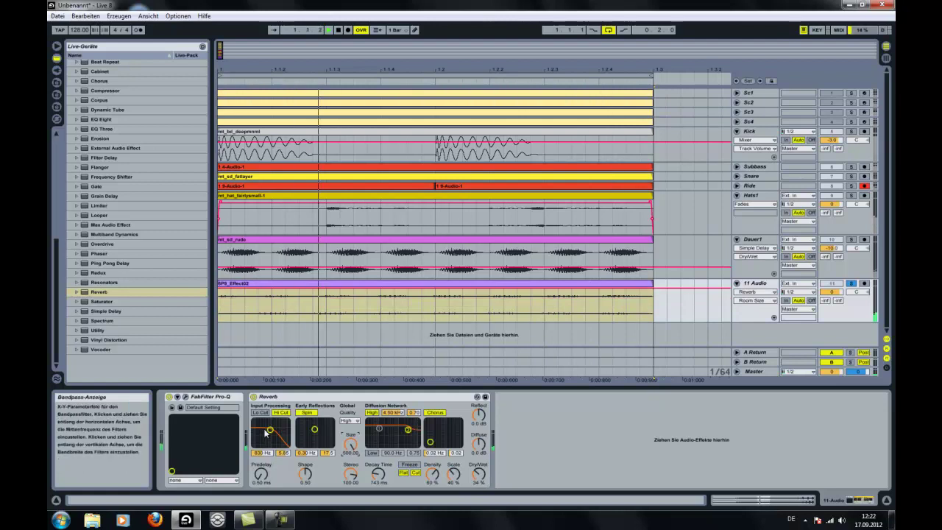
- In the 11 Audio Reverb, switch off the input high cut and diffusion high shelf, and enable the diffusion low shelf
{"action": "left_click", "coordinate": [281, 412]}
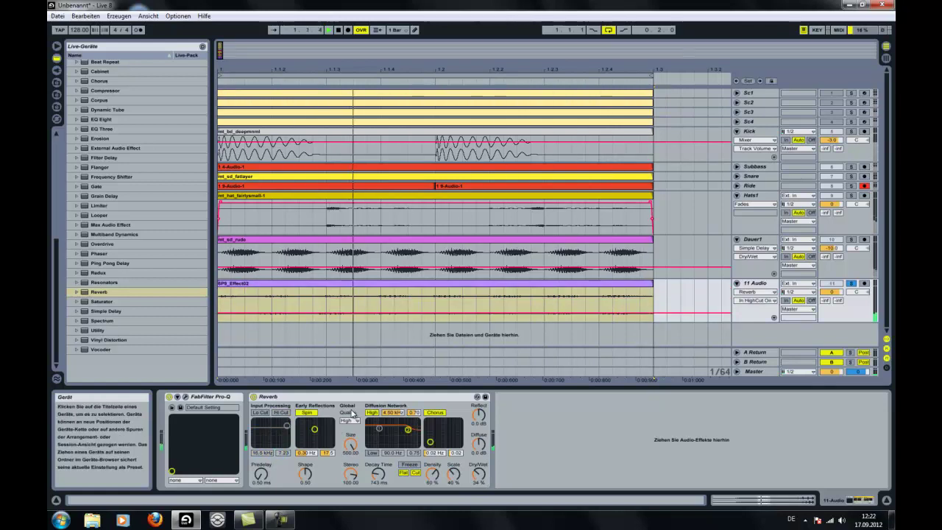
{"action": "left_click", "coordinate": [371, 413]}
{"action": "left_click", "coordinate": [371, 452]}
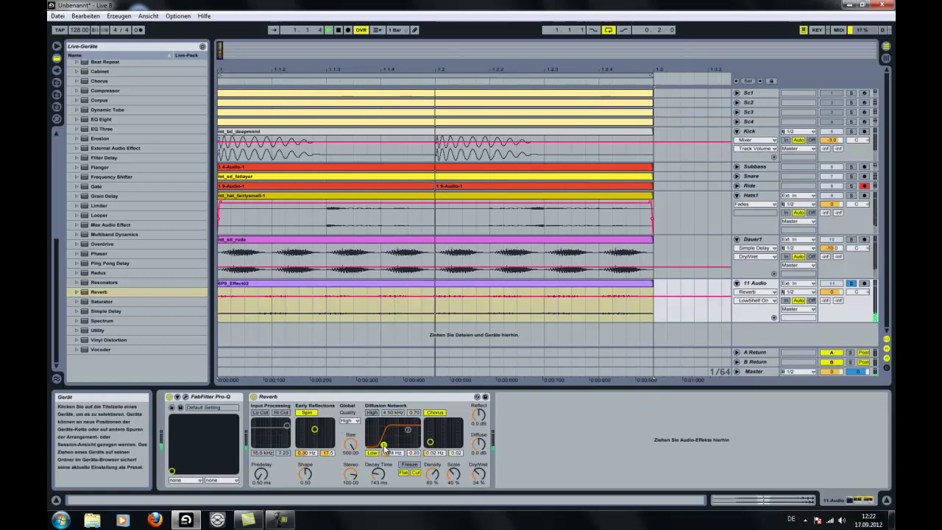
- Set the Reverb's decay time to 1.34 s, size to 0.63 and dry/wet to 49%, and unsolo the track
{"action": "left_click_drag", "start_coordinate": [378, 475], "coordinate": [352, 508]}
{"action": "left_click", "coordinate": [352, 453]}
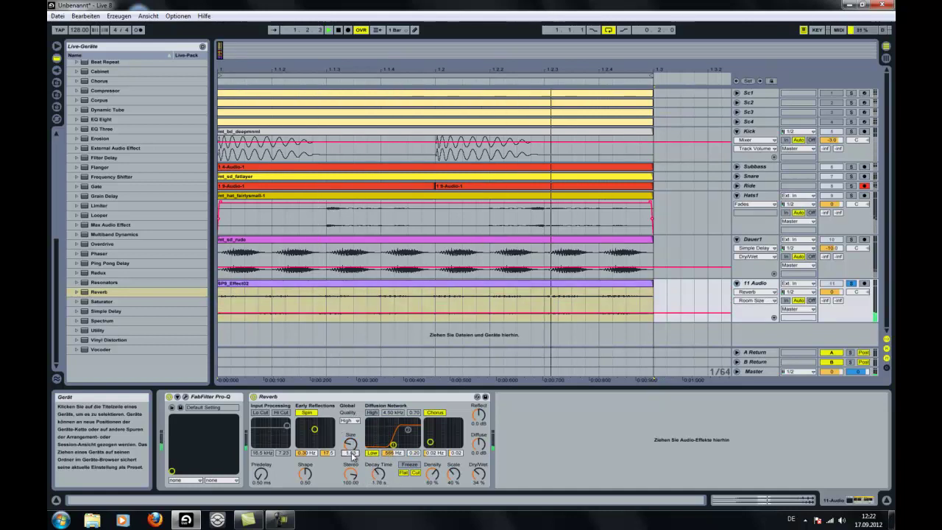
{"action": "left_click_drag", "start_coordinate": [380, 474], "coordinate": [380, 480]}
{"action": "left_click_drag", "start_coordinate": [350, 451], "coordinate": [351, 458]}
{"action": "left_click_drag", "start_coordinate": [483, 480], "coordinate": [482, 480]}
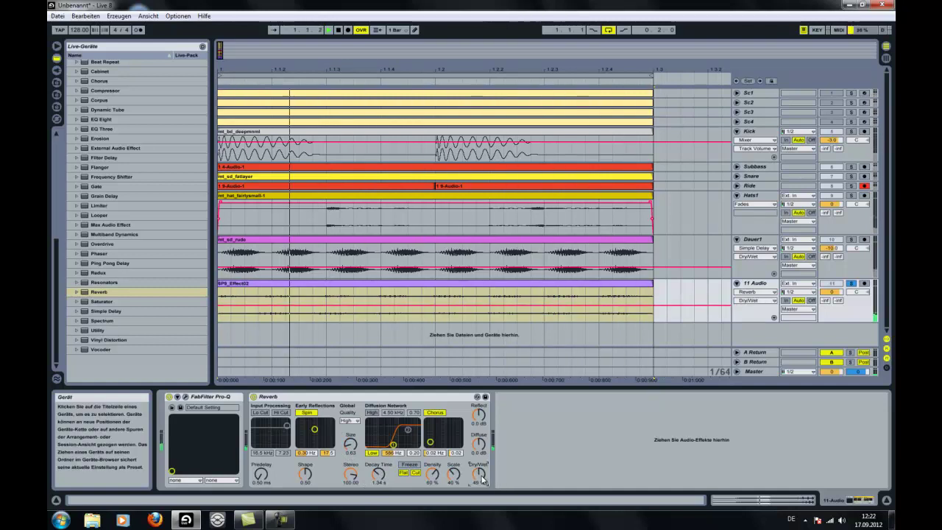
{"action": "left_click", "coordinate": [852, 284]}
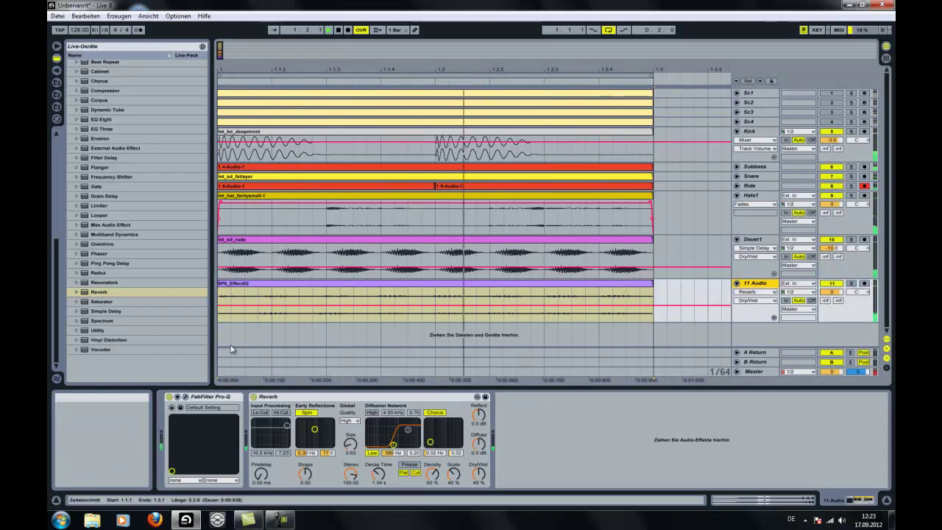
- Add a Compressor after the Reverb with threshold -33.9 dB, ratio 4.92, FF1 model, makeup off and output gain 2.31 dB
{"action": "left_click_drag", "start_coordinate": [111, 91], "coordinate": [483, 338]}
{"action": "left_click_drag", "start_coordinate": [568, 417], "coordinate": [565, 419]}
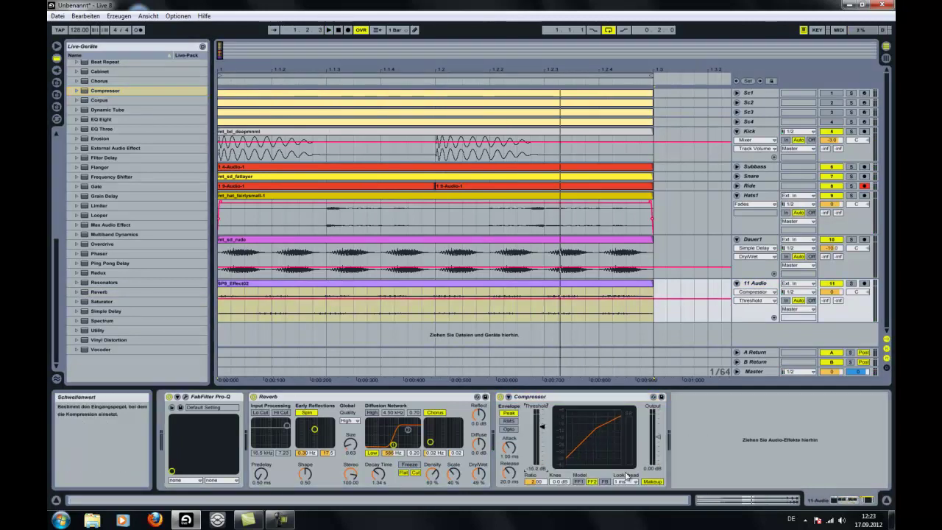
{"action": "left_click", "coordinate": [654, 482]}
{"action": "left_click_drag", "start_coordinate": [544, 434], "coordinate": [541, 464]}
{"action": "left_click", "coordinate": [580, 482]}
{"action": "left_click", "coordinate": [542, 444]}
{"action": "left_click_drag", "start_coordinate": [657, 443], "coordinate": [658, 439]}
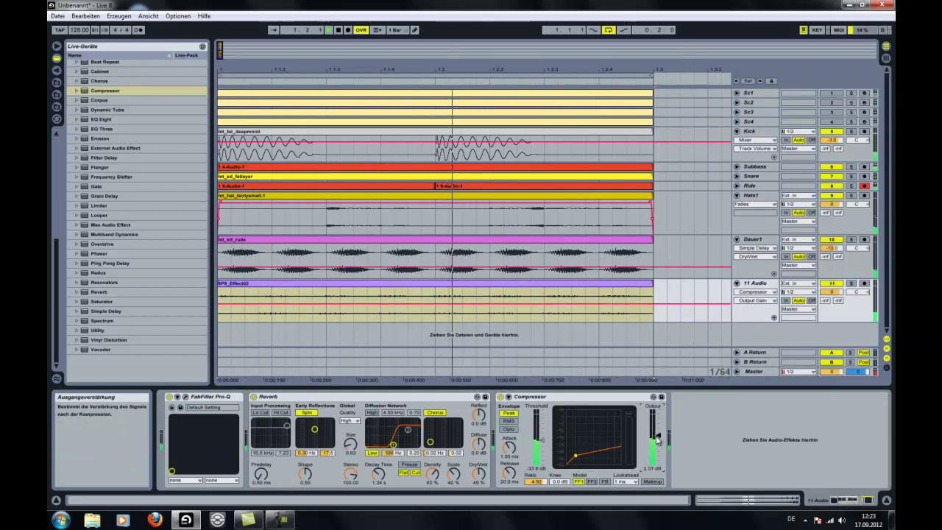
- Add a second Compressor to 11 Audio with threshold -30.0 dB and its sidechain fed from Sc1
{"action": "scroll", "coordinate": [177, 127], "scroll_direction": "up", "scroll_amount": 4}
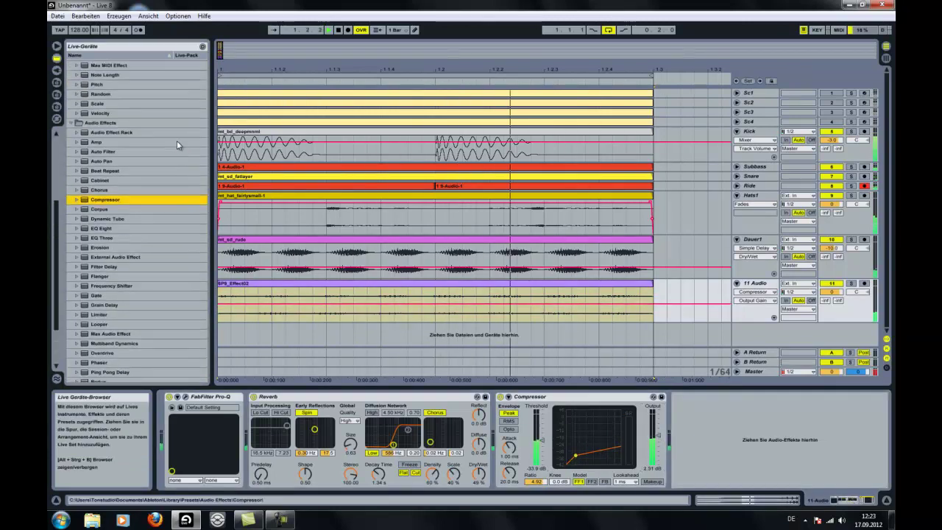
{"action": "key", "text": "Return"}
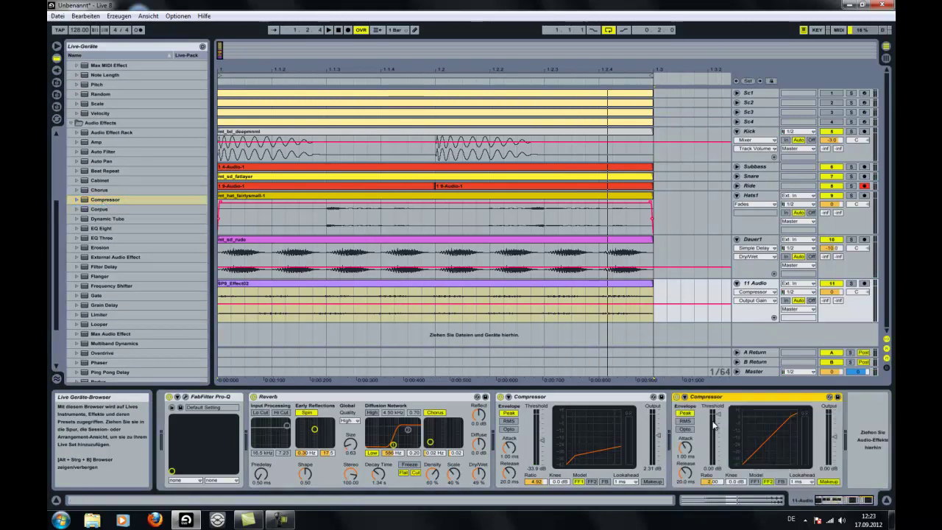
{"action": "left_click", "coordinate": [694, 402]}
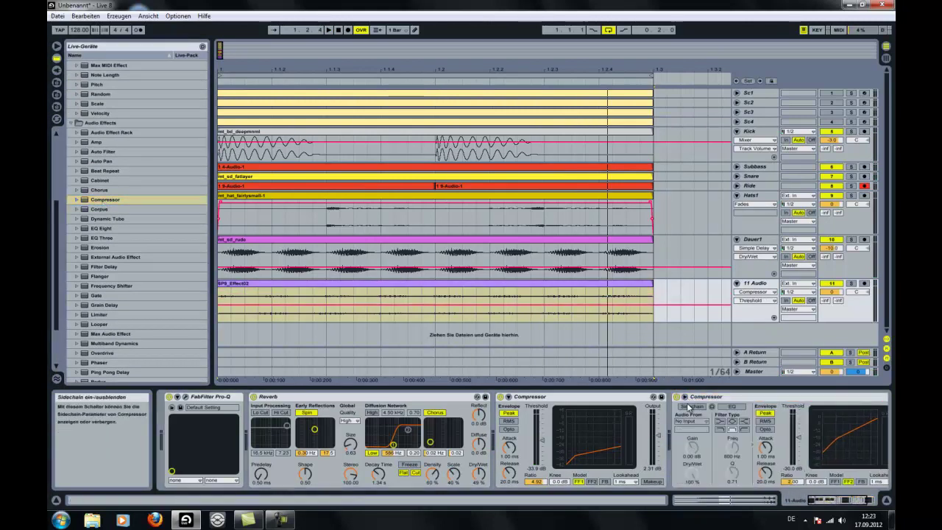
{"action": "left_click", "coordinate": [692, 422]}
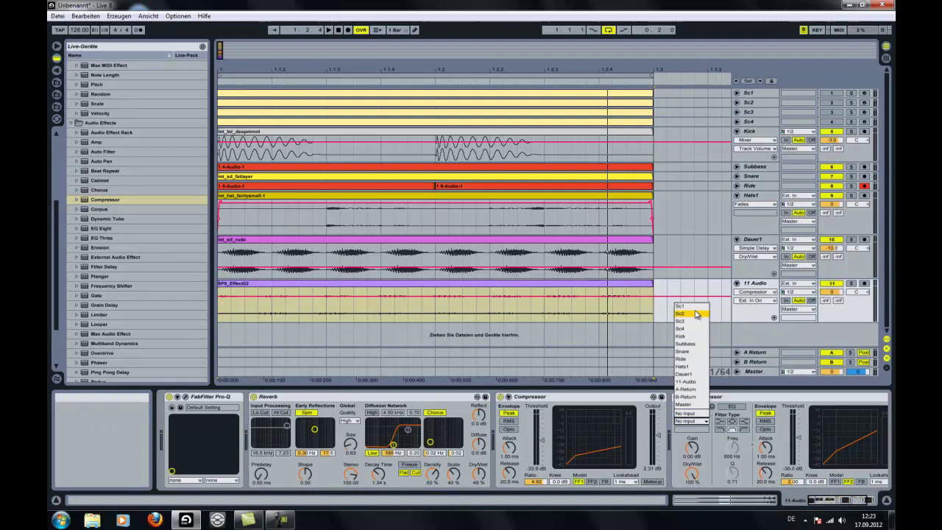
{"action": "left_click", "coordinate": [695, 306]}
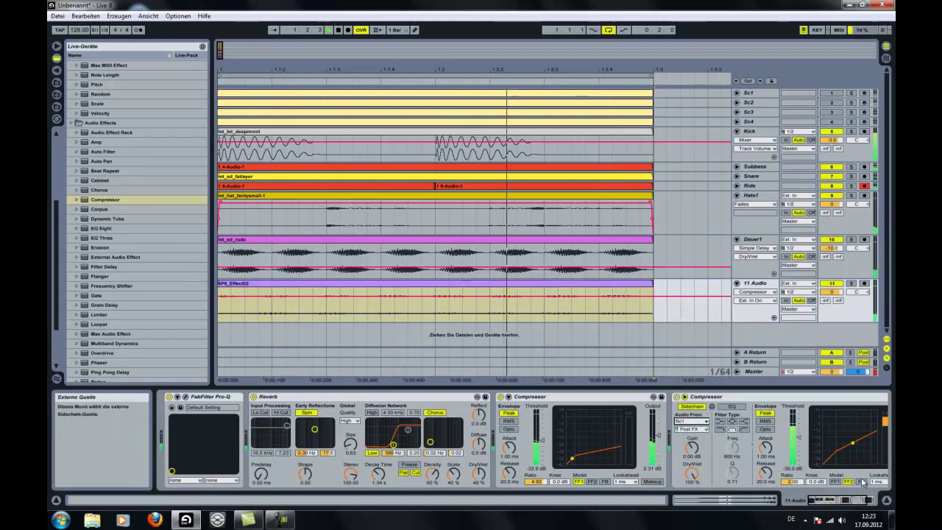
- Set the sidechain Compressor to the FF1 model with threshold -31.3 dB and a ratio of about 2.8
{"action": "left_click_drag", "start_coordinate": [799, 440], "coordinate": [799, 442]}
{"action": "left_click_drag", "start_coordinate": [793, 481], "coordinate": [793, 475]}
{"action": "left_click", "coordinate": [834, 483]}
{"action": "left_click_drag", "start_coordinate": [799, 441], "coordinate": [799, 443]}
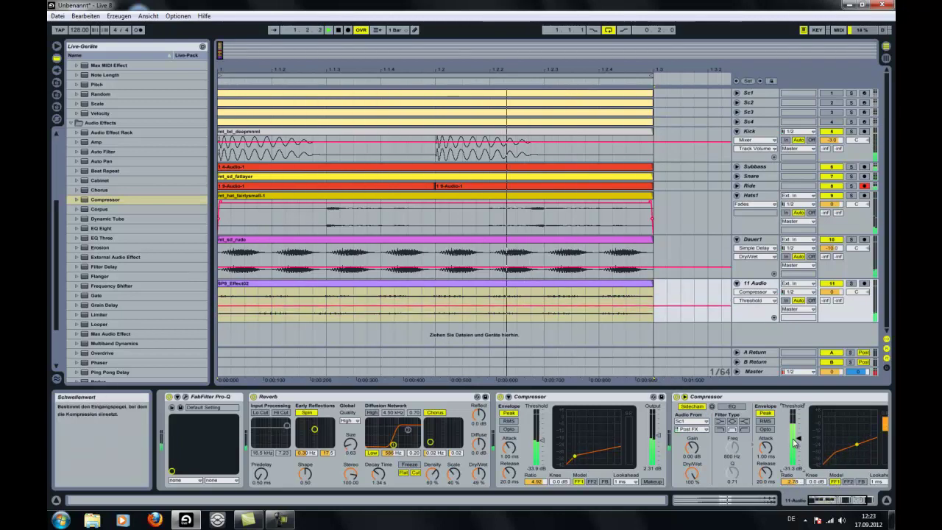
- Audition Sc2 and Sc4 as the second Compressor's sidechain source and return it to Sc1
{"action": "left_click", "coordinate": [696, 421]}
{"action": "left_click", "coordinate": [688, 321]}
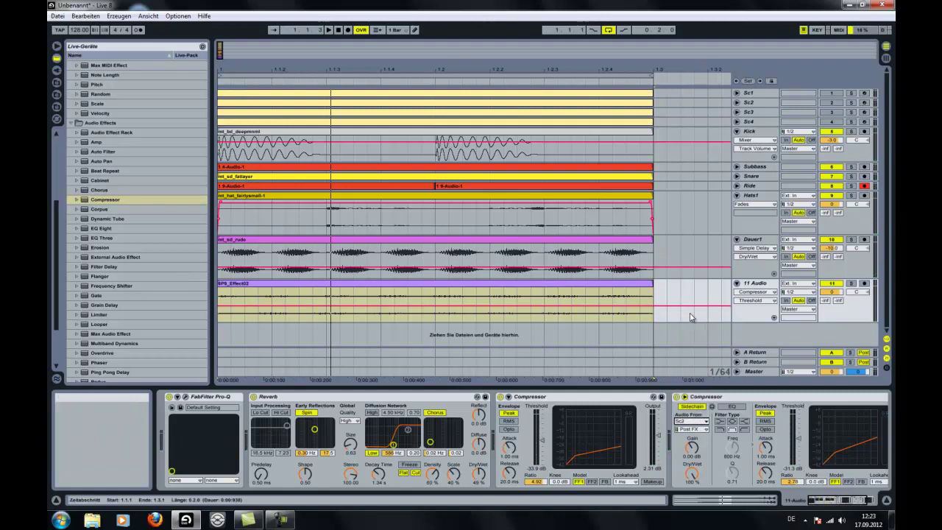
{"action": "left_click", "coordinate": [707, 423]}
{"action": "left_click", "coordinate": [689, 321]}
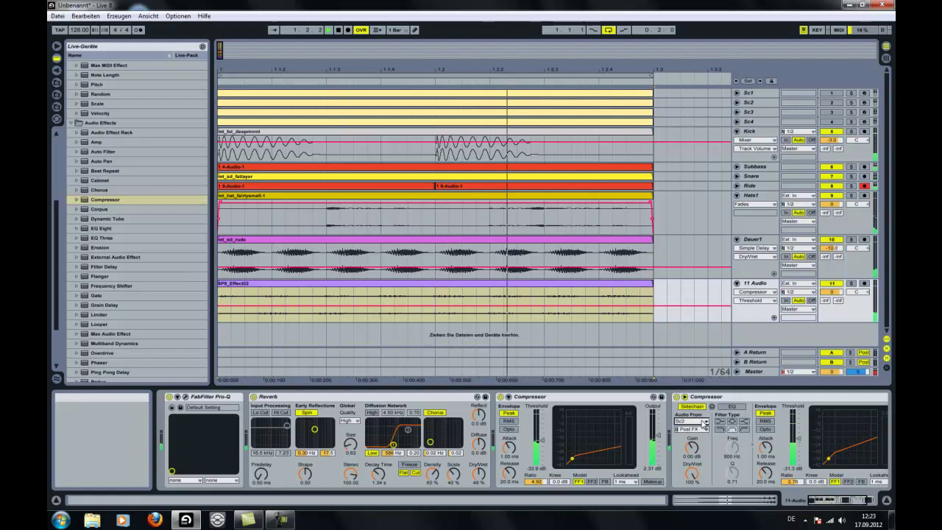
{"action": "left_click", "coordinate": [707, 425]}
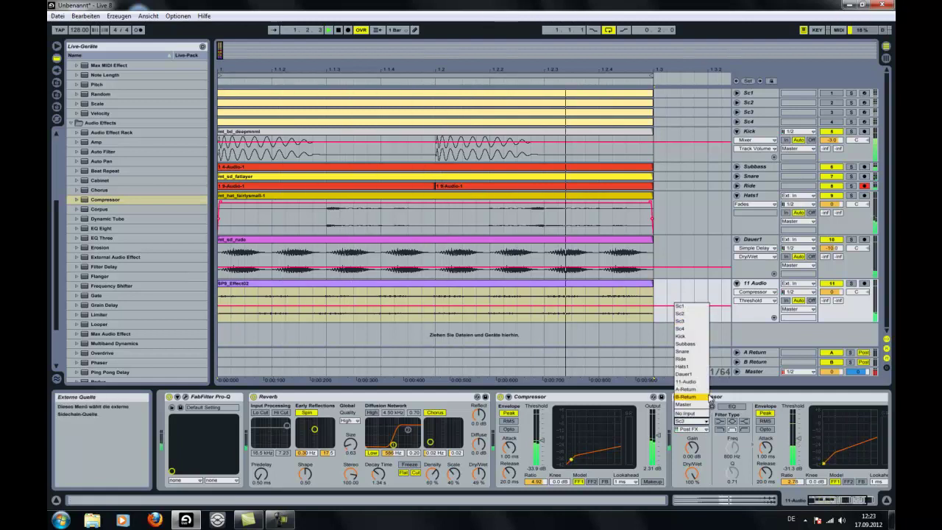
{"action": "left_click", "coordinate": [689, 329]}
{"action": "left_click", "coordinate": [706, 423]}
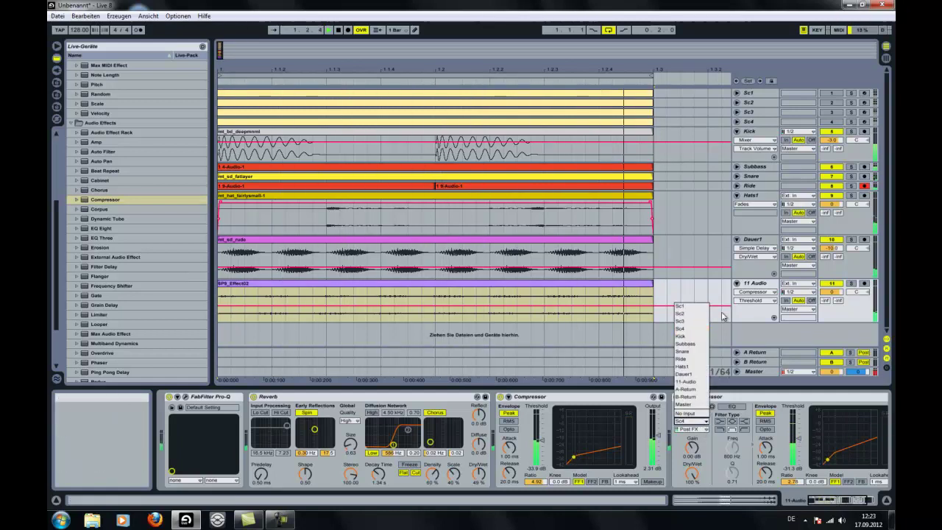
{"action": "left_click", "coordinate": [698, 308]}
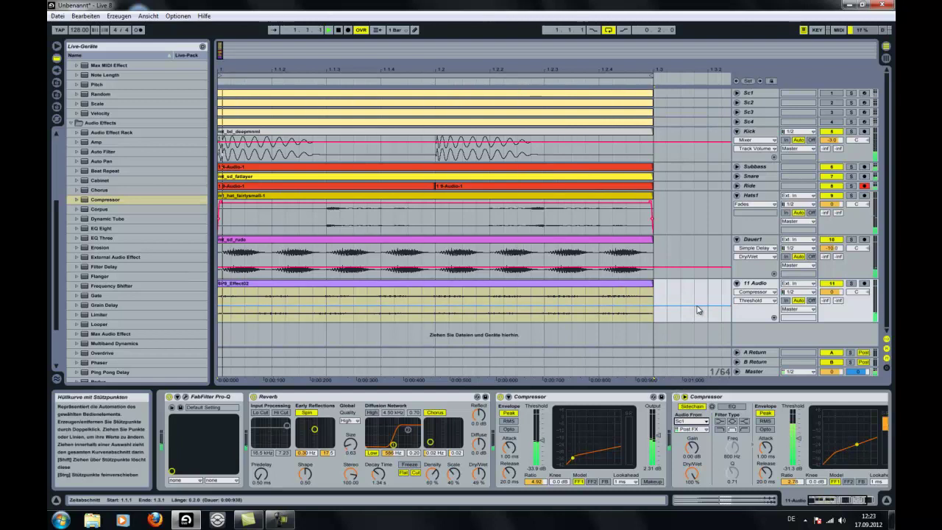
- Set the sidechain Compressor's attack to 0.24 ms, release to 24.0 ms and ratio to 2.17
{"action": "left_click_drag", "start_coordinate": [766, 448], "coordinate": [766, 465]}
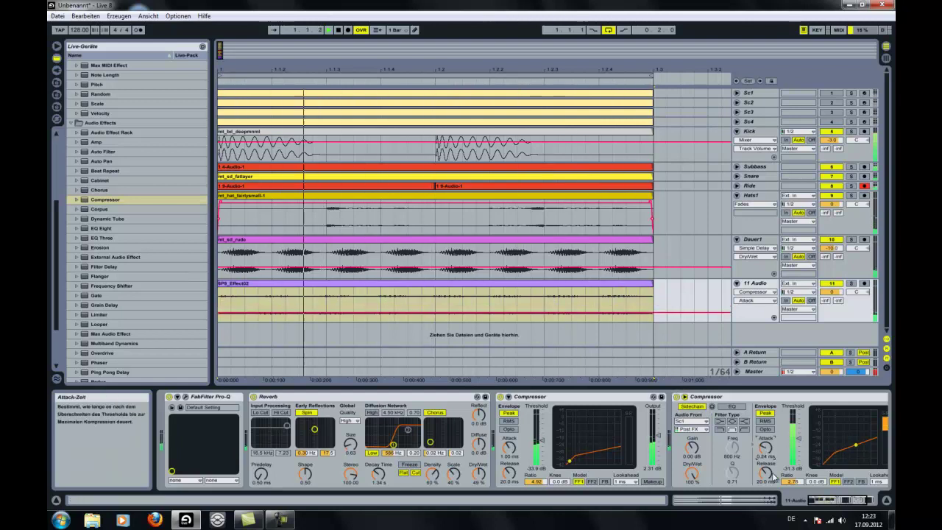
{"action": "left_click", "coordinate": [764, 473]}
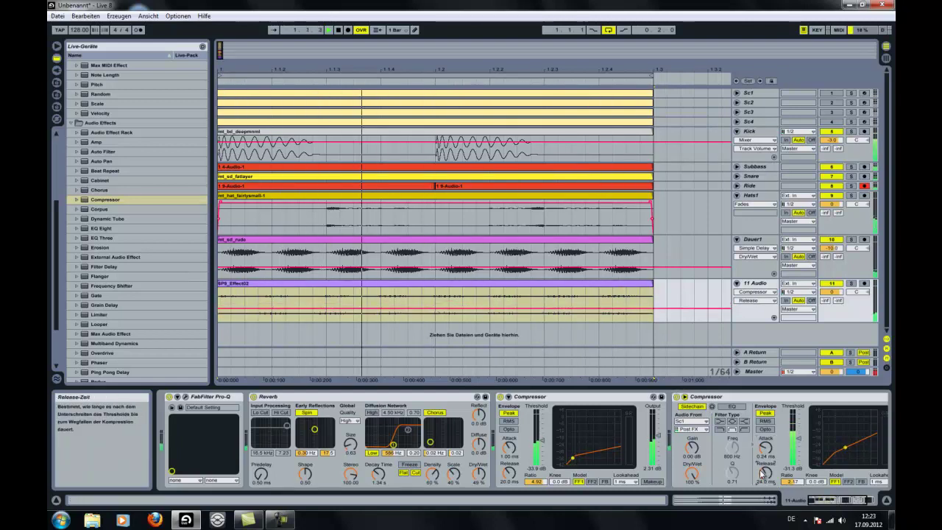
- Insert a Vocoder between the two Compressors, set its dry/wet to 55.5% and solo the 11 Audio track during playback
{"action": "scroll", "coordinate": [124, 309], "scroll_direction": "down", "scroll_amount": 3}
{"action": "left_click", "coordinate": [100, 376]}
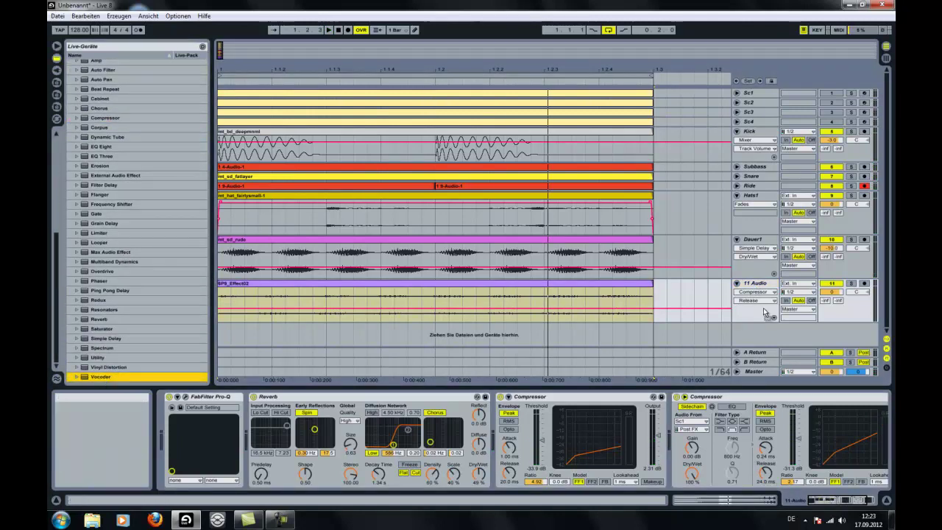
{"action": "key", "text": "Return"}
{"action": "left_click_drag", "start_coordinate": [751, 402], "coordinate": [516, 479]}
{"action": "mouse_move", "coordinate": [618, 475]}
{"action": "left_mouse_down"}
{"action": "mouse_move", "coordinate": [618, 503]}
{"action": "mouse_move", "coordinate": [618, 469]}
{"action": "left_mouse_up"}
{"action": "left_click", "coordinate": [852, 285]}
{"action": "key", "text": "space"}
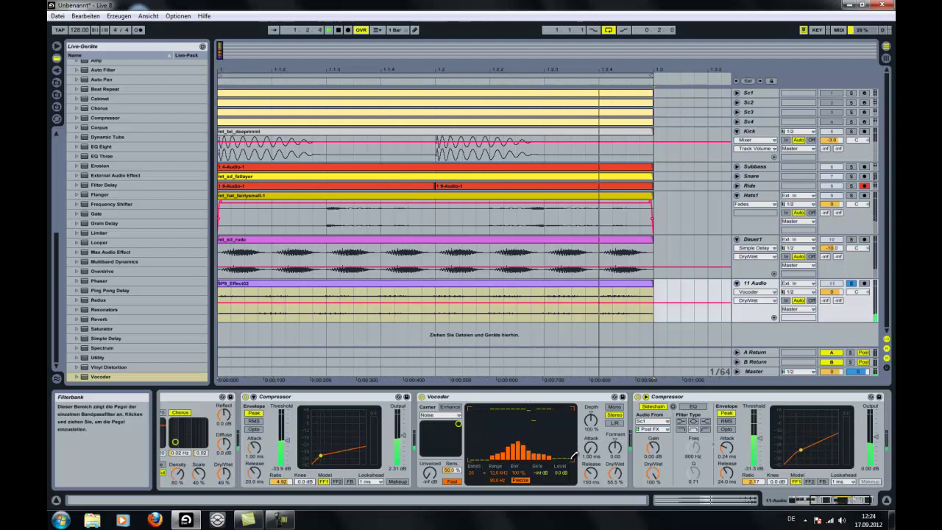
- Set the Vocoder's formant to 10.0, release to 663 ms, depth to 83% and dry/wet to 39%, and unsolo the track
{"action": "left_click", "coordinate": [615, 446]}
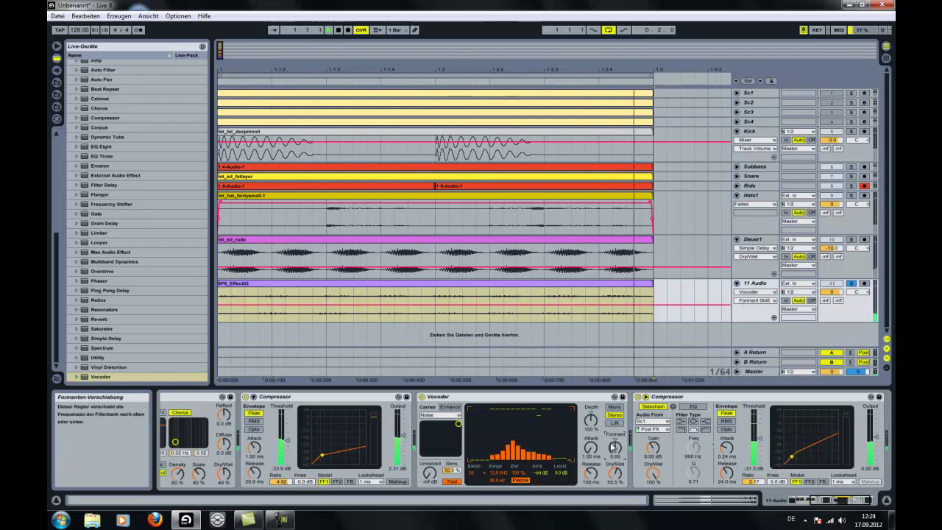
{"action": "left_click_drag", "start_coordinate": [615, 446], "coordinate": [615, 445]}
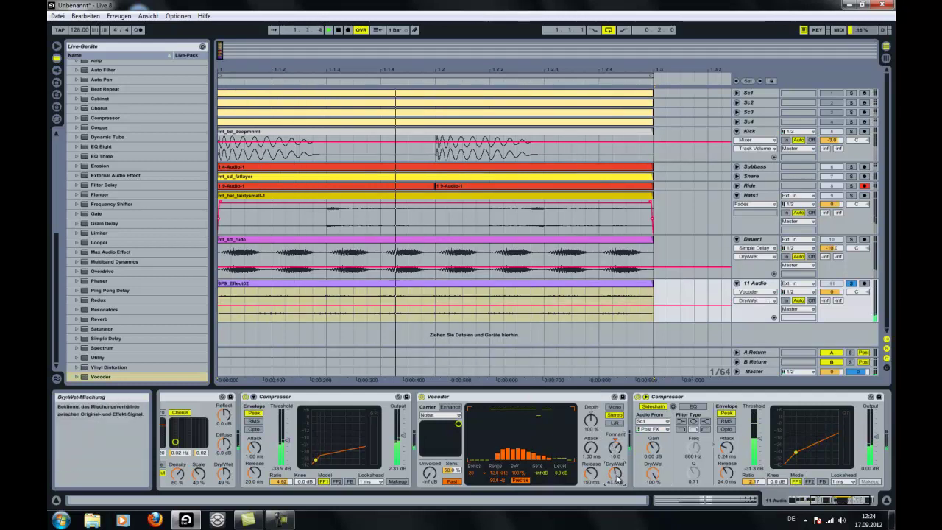
{"action": "left_click", "coordinate": [592, 477]}
{"action": "left_click_drag", "start_coordinate": [592, 480], "coordinate": [591, 447]}
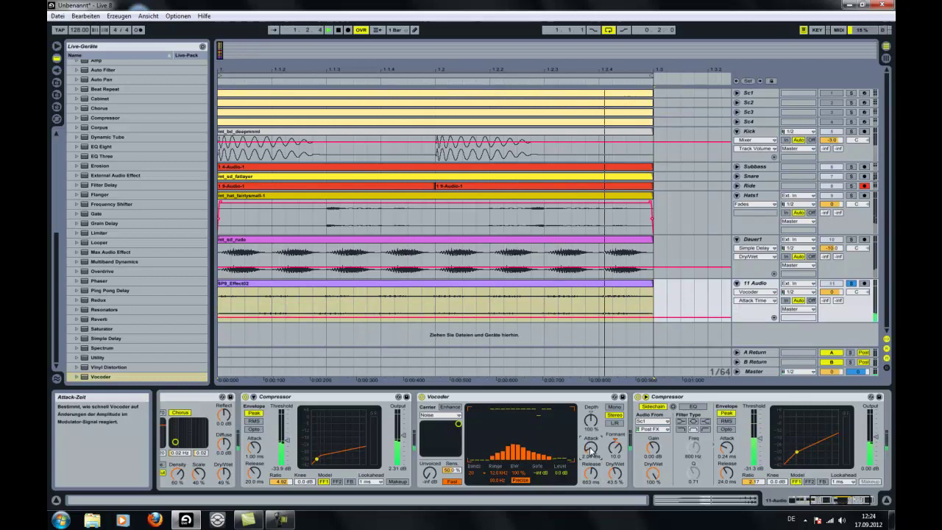
{"action": "left_click", "coordinate": [594, 421]}
{"action": "left_click_drag", "start_coordinate": [594, 421], "coordinate": [594, 423]}
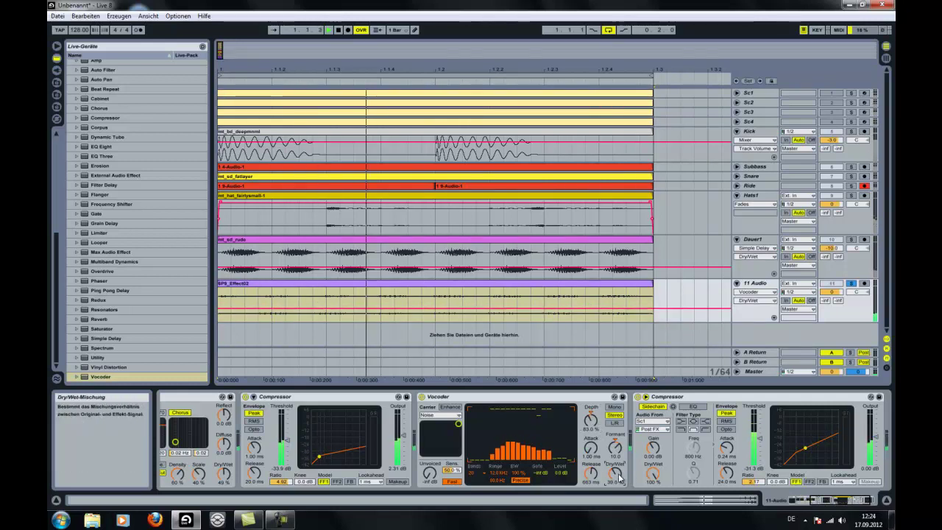
{"action": "left_click", "coordinate": [853, 284]}
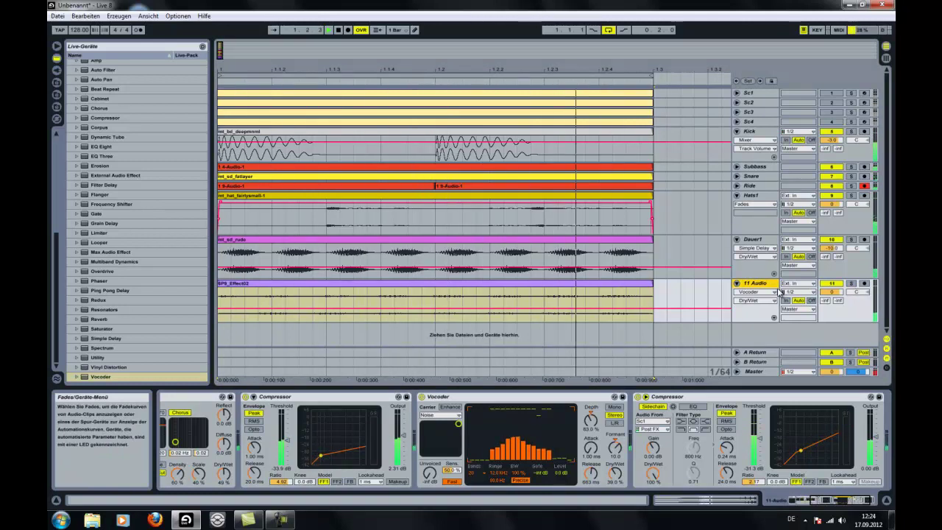
- Solo the 11 Audio track, transpose its clip to -7 st and set the clip's warp mode to Complex Pro
{"action": "left_click", "coordinate": [851, 283]}
{"action": "left_click", "coordinate": [602, 289]}
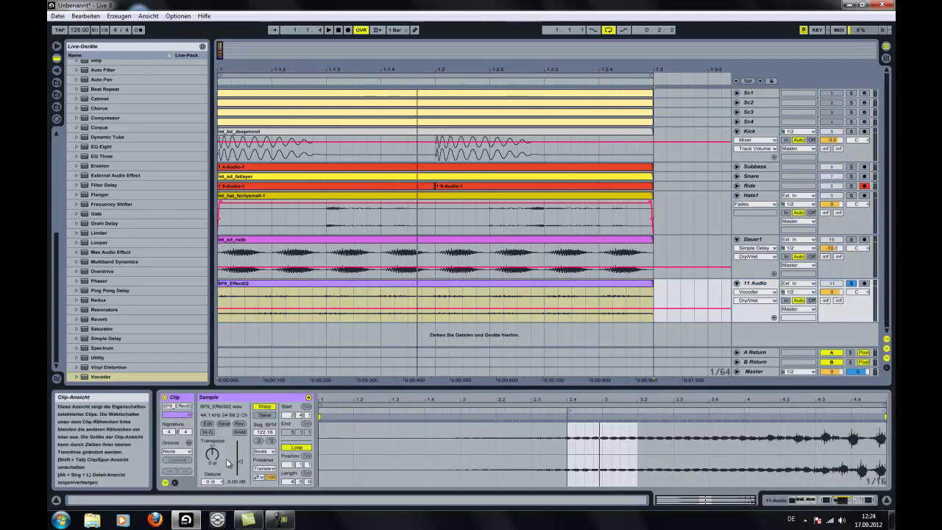
{"action": "left_click", "coordinate": [189, 451]}
{"action": "left_click", "coordinate": [190, 452]}
{"action": "left_click", "coordinate": [264, 451]}
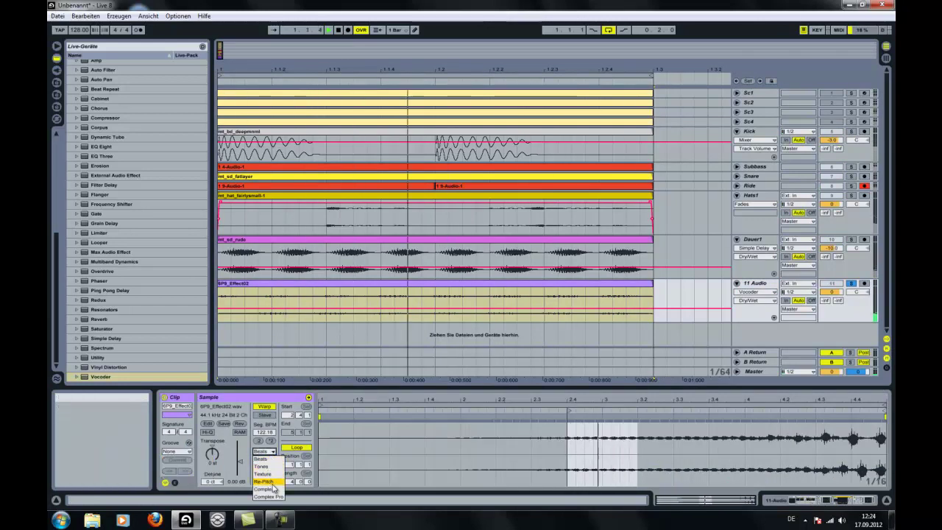
{"action": "left_click", "coordinate": [265, 489]}
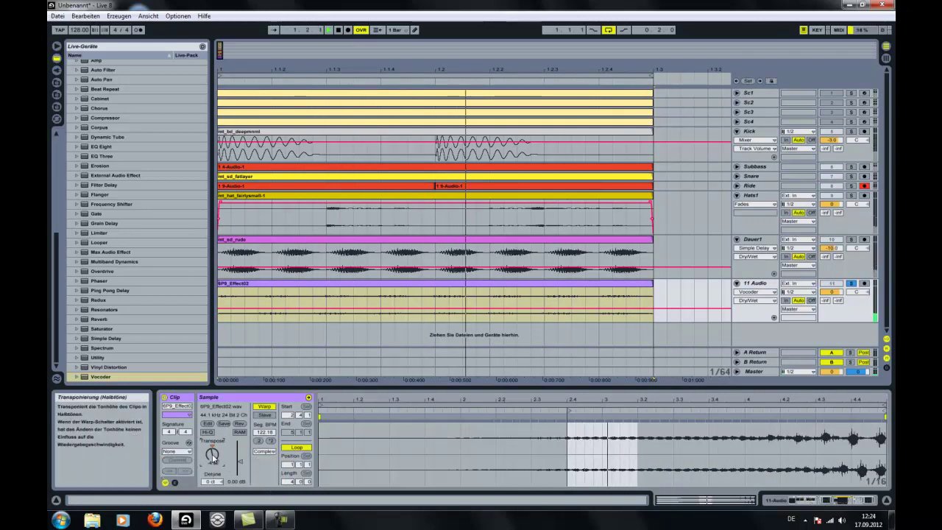
{"action": "left_click_drag", "start_coordinate": [212, 455], "coordinate": [212, 478]}
{"action": "left_click", "coordinate": [264, 451]}
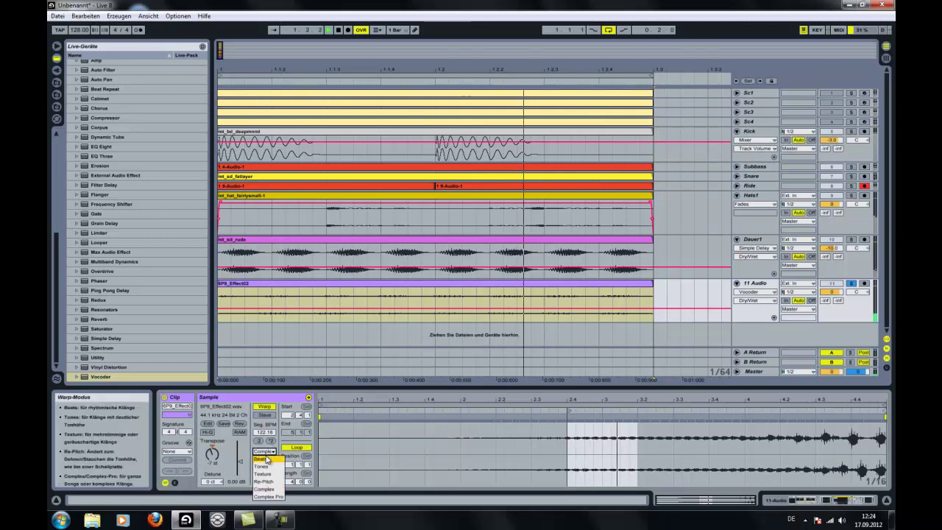
{"action": "left_click", "coordinate": [269, 497]}
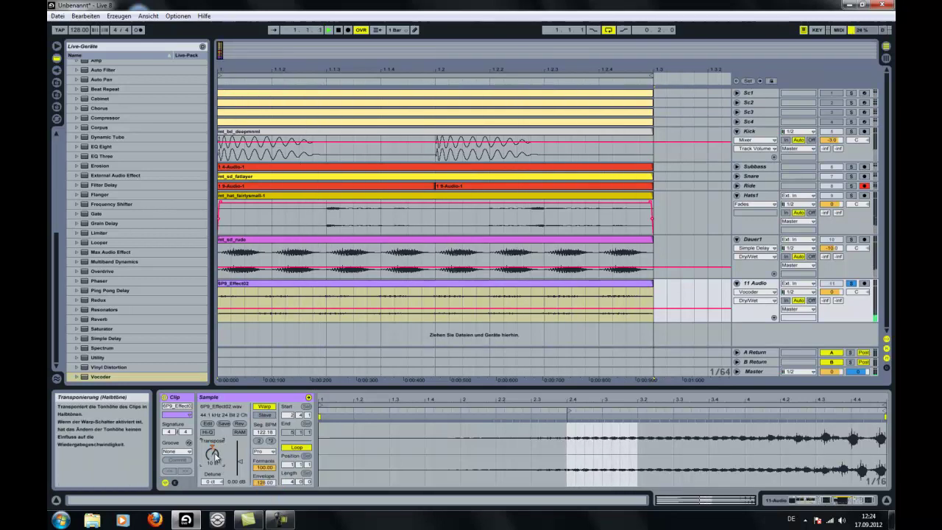
- Set the effect clip's transposition to 10 st and gain to 6.69 dB, and unsolo the track
{"action": "left_click_drag", "start_coordinate": [231, 467], "coordinate": [230, 465]}
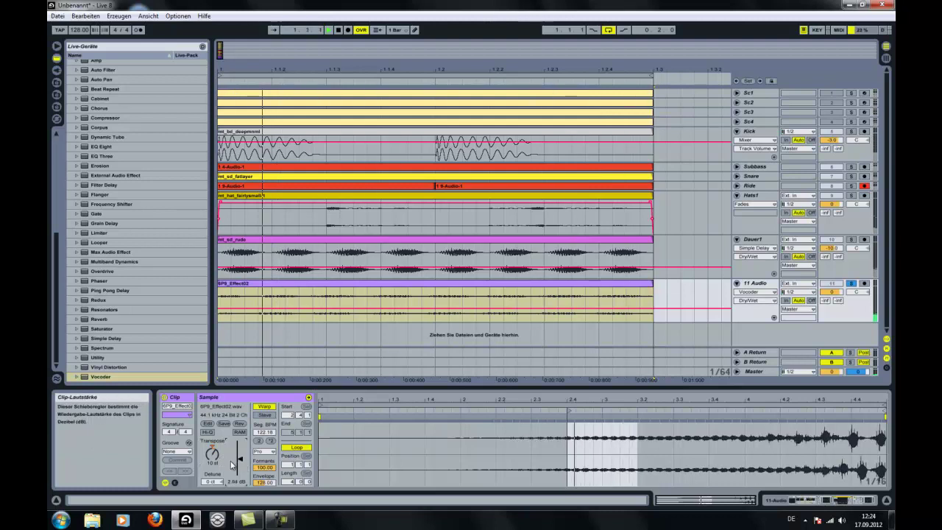
{"action": "left_click", "coordinate": [853, 284]}
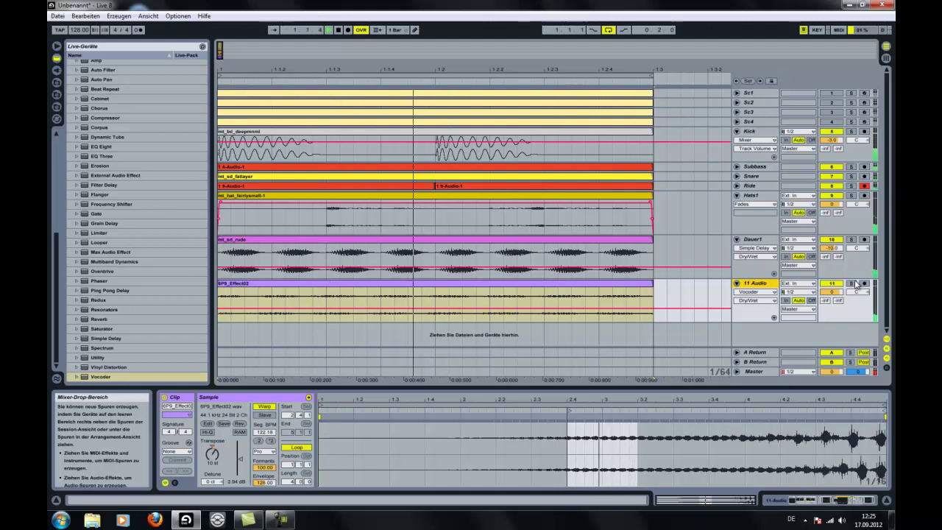
{"action": "left_click_drag", "start_coordinate": [240, 459], "coordinate": [241, 457]}
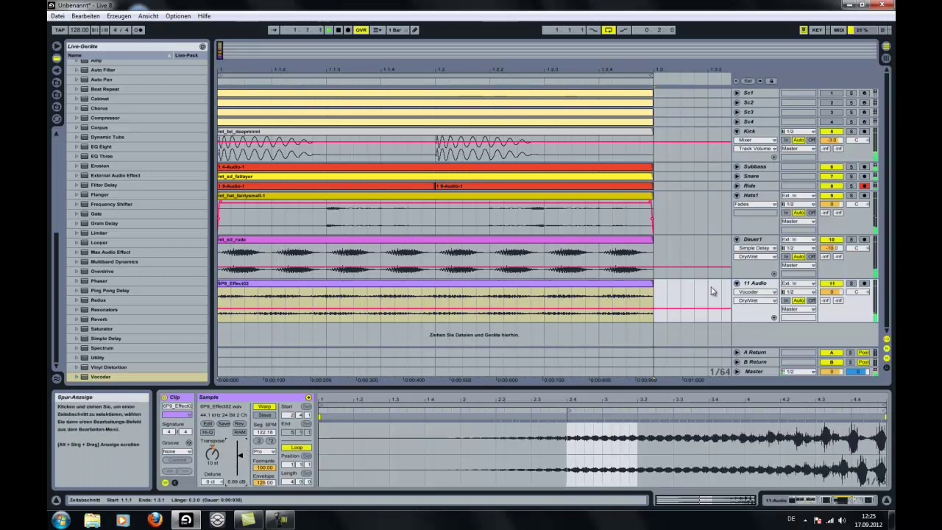
- Collapse the 11 Audio, Dauer1, Hats1 and Kick tracks in the arrangement
{"action": "left_click", "coordinate": [737, 283]}
{"action": "left_click", "coordinate": [737, 239]}
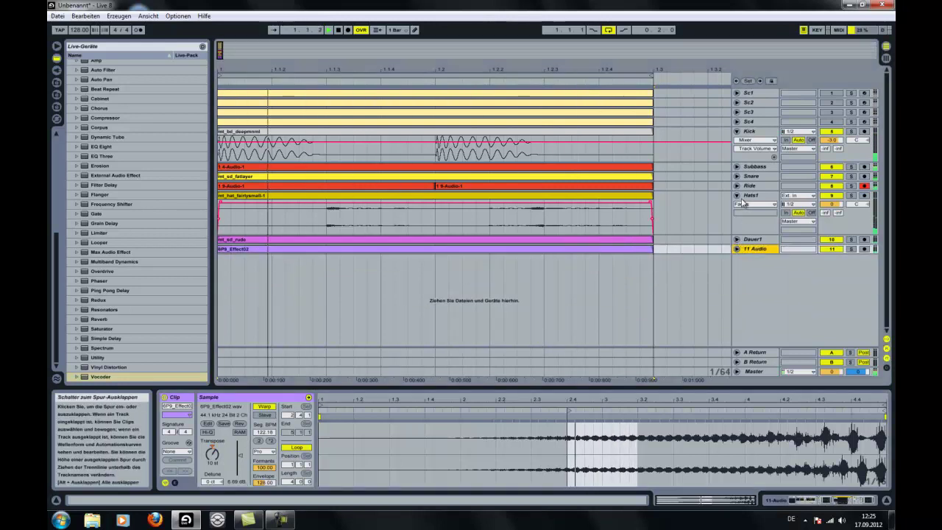
{"action": "left_click", "coordinate": [737, 195]}
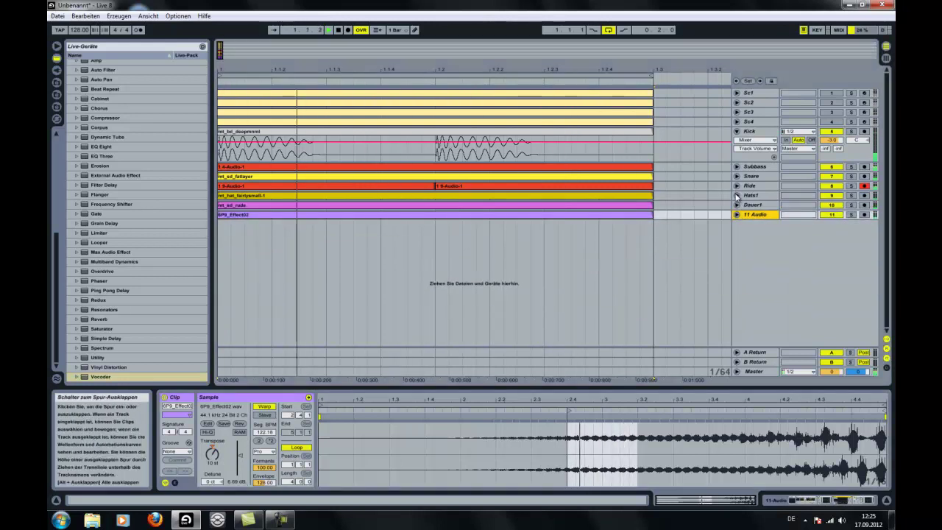
{"action": "left_click", "coordinate": [735, 131]}
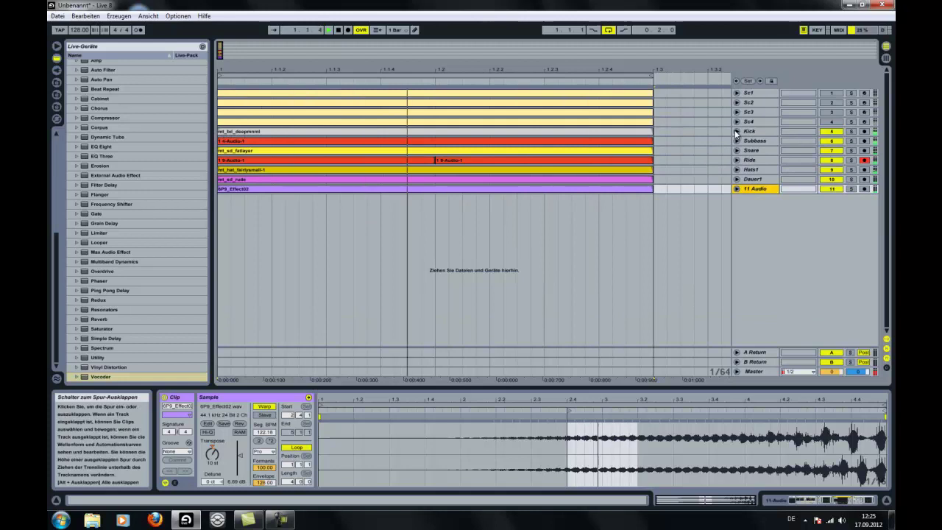
- Preview 6P9_Effect08.wav from the FX sample folder and add it to the arrangement as a new audio track
{"action": "left_click", "coordinate": [56, 107]}
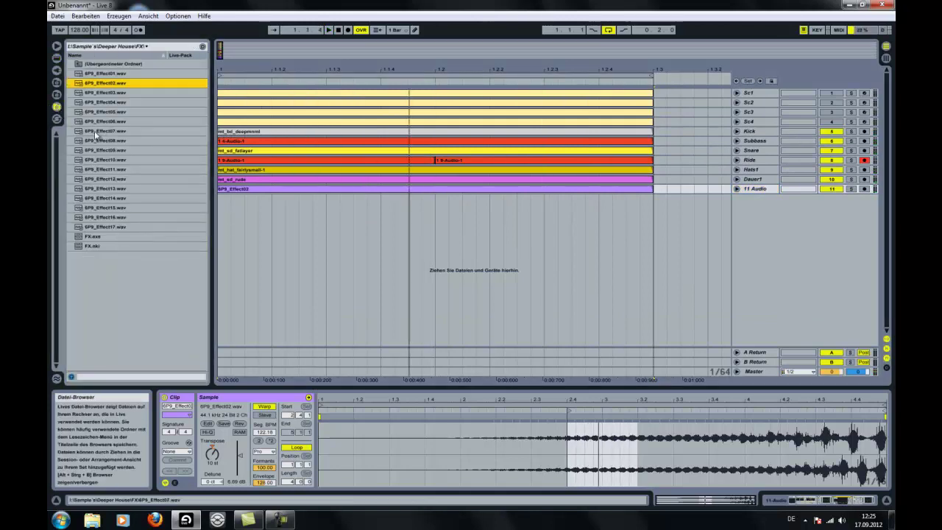
{"action": "left_click", "coordinate": [142, 140]}
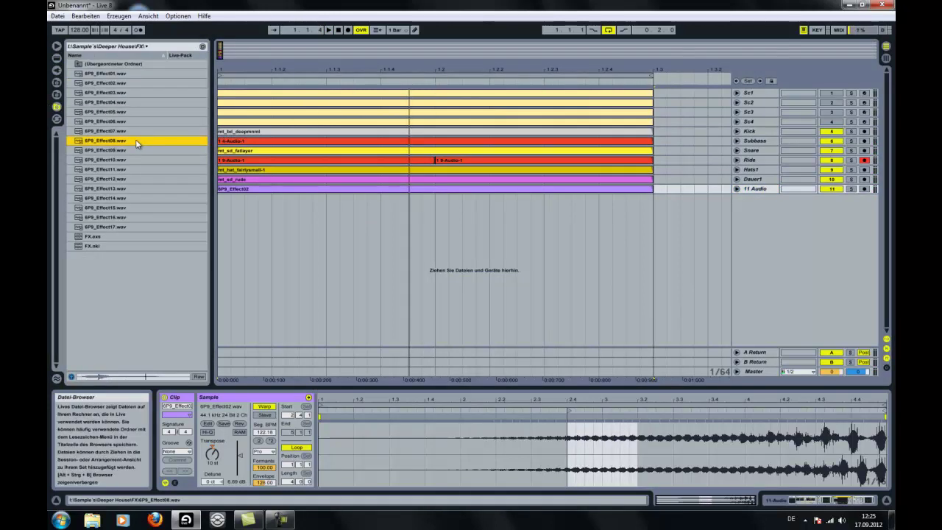
{"action": "left_click_drag", "start_coordinate": [114, 145], "coordinate": [397, 243]}
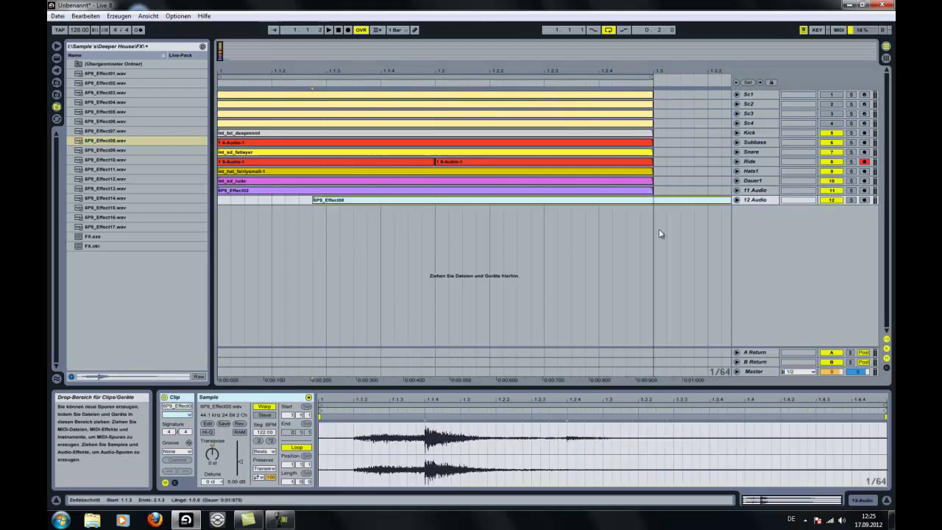
- Unfold the 12 Audio track and delete everything in the Effect08 clip after its opening swell
{"action": "left_click", "coordinate": [737, 199]}
{"action": "left_click", "coordinate": [327, 201]}
{"action": "left_click_drag", "start_coordinate": [483, 228], "coordinate": [651, 231]}
{"action": "key", "text": "Delete"}
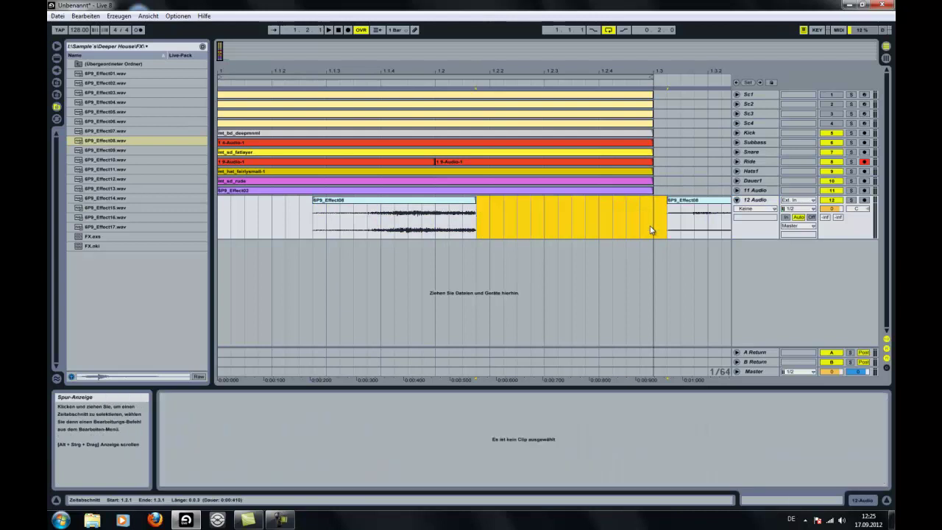
{"action": "left_click", "coordinate": [705, 215]}
{"action": "key", "text": "Delete"}
- Move the shortened Effect08 clip to start at 1.1.2, play the loop and lower the clip's gain to -11.6 dB
{"action": "left_click", "coordinate": [476, 206]}
{"action": "left_click_drag", "start_coordinate": [477, 205], "coordinate": [383, 206]}
{"action": "key", "text": "space"}
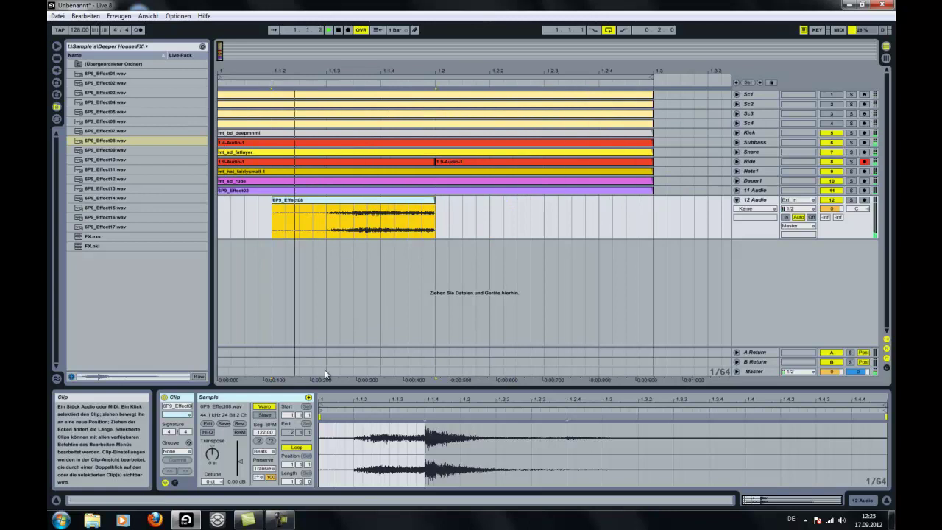
{"action": "left_click_drag", "start_coordinate": [237, 463], "coordinate": [232, 465]}
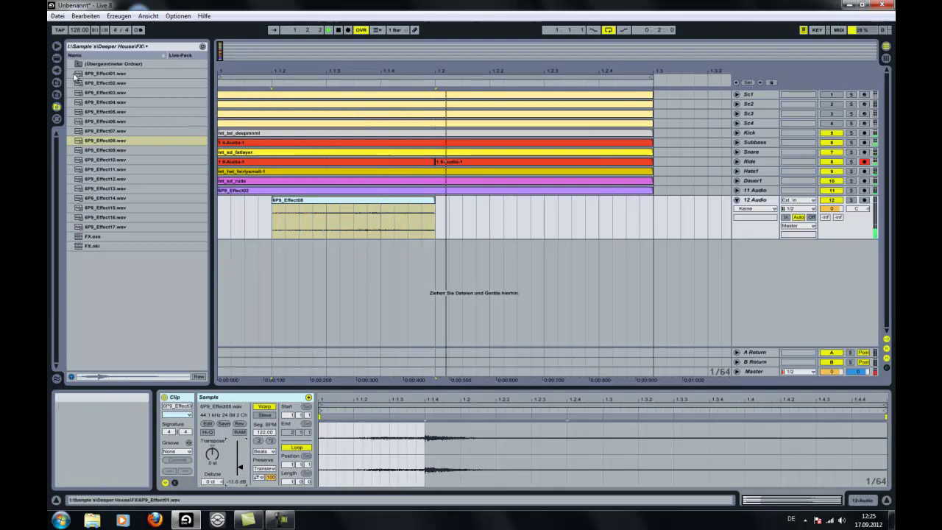
- Insert the FabFilter Pro-Q plug-in on the 12 Audio track and shape its EQ curve
{"action": "left_click", "coordinate": [57, 58]}
{"action": "scroll", "coordinate": [114, 138], "scroll_direction": "up", "scroll_amount": 2}
{"action": "scroll", "coordinate": [113, 137], "scroll_direction": "up", "scroll_amount": 2}
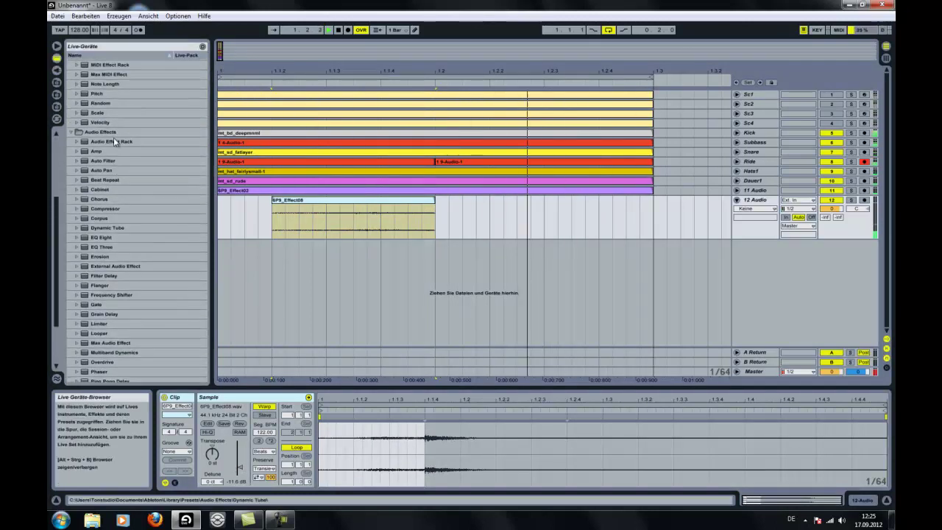
{"action": "left_click", "coordinate": [57, 70]}
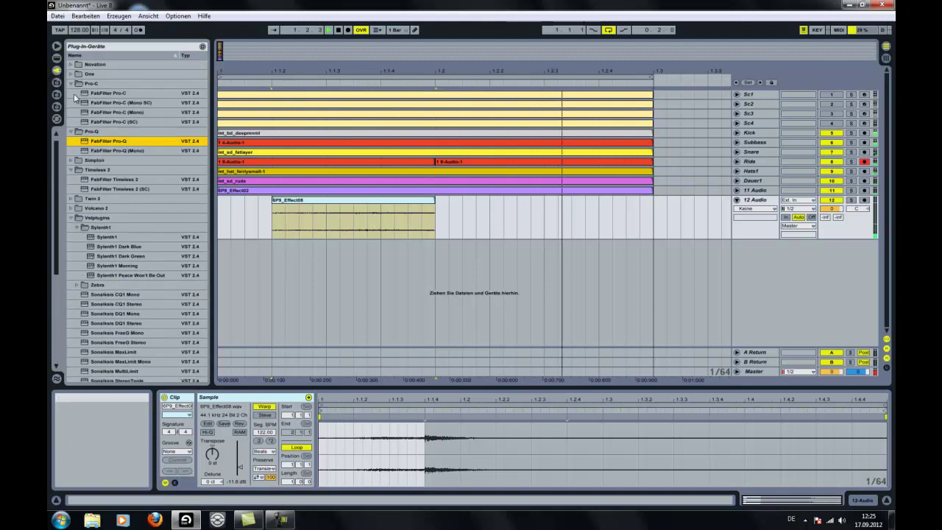
{"action": "left_click_drag", "start_coordinate": [310, 206], "coordinate": [353, 218]}
{"action": "left_click_drag", "start_coordinate": [402, 309], "coordinate": [482, 359]}
{"action": "left_click_drag", "start_coordinate": [484, 302], "coordinate": [490, 319]}
{"action": "left_click", "coordinate": [705, 187]}
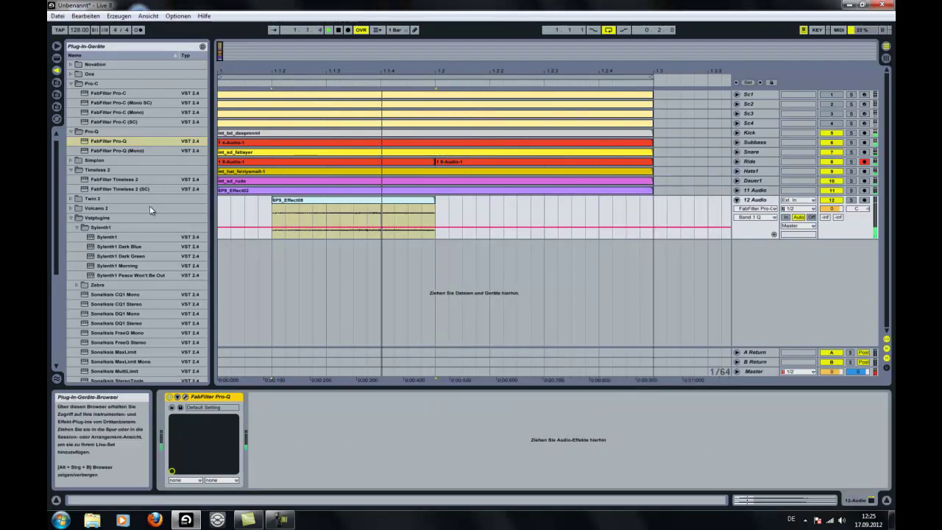
- Set the Effect08 clip's gain to -9.25 dB and add a Reverb after the Pro-Q
{"action": "left_click", "coordinate": [322, 202]}
{"action": "double_click", "coordinate": [322, 201]}
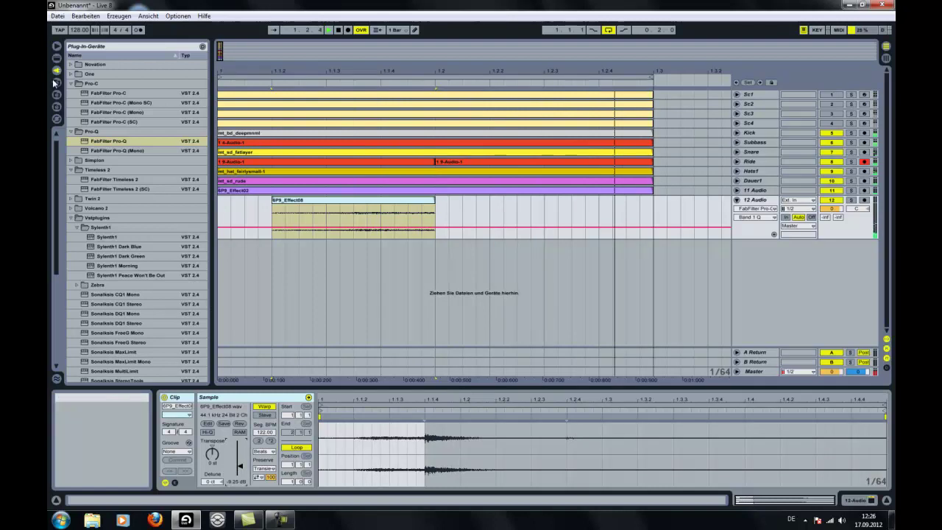
{"action": "left_click", "coordinate": [57, 59]}
{"action": "scroll", "coordinate": [142, 251], "scroll_direction": "down", "scroll_amount": 10}
{"action": "left_click_drag", "start_coordinate": [99, 320], "coordinate": [303, 206]}
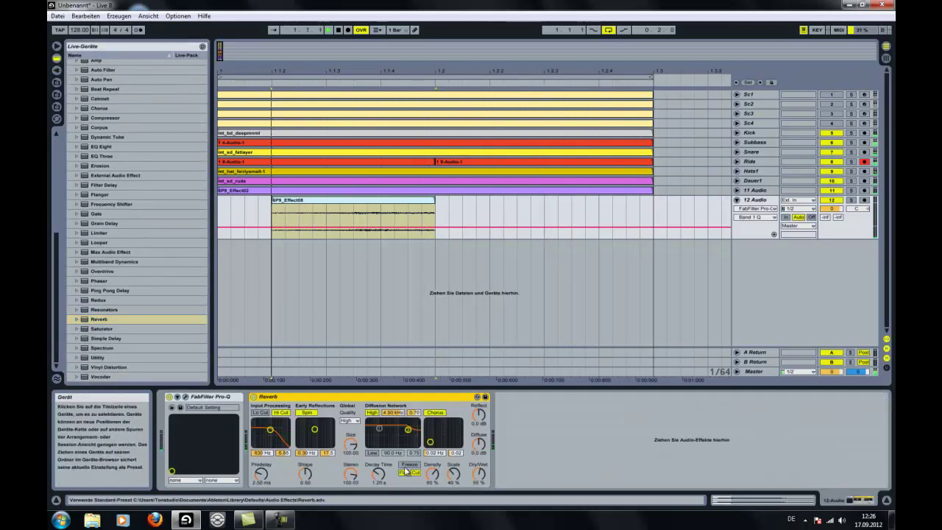
- Set the Reverb's size to 23.37, predelay to 0.50 ms, decay to 1.28 s and dry/wet to 47%, with Hi Cut and High shelf off
{"action": "left_click_drag", "start_coordinate": [356, 444], "coordinate": [380, 476]}
{"action": "left_click", "coordinate": [261, 473]}
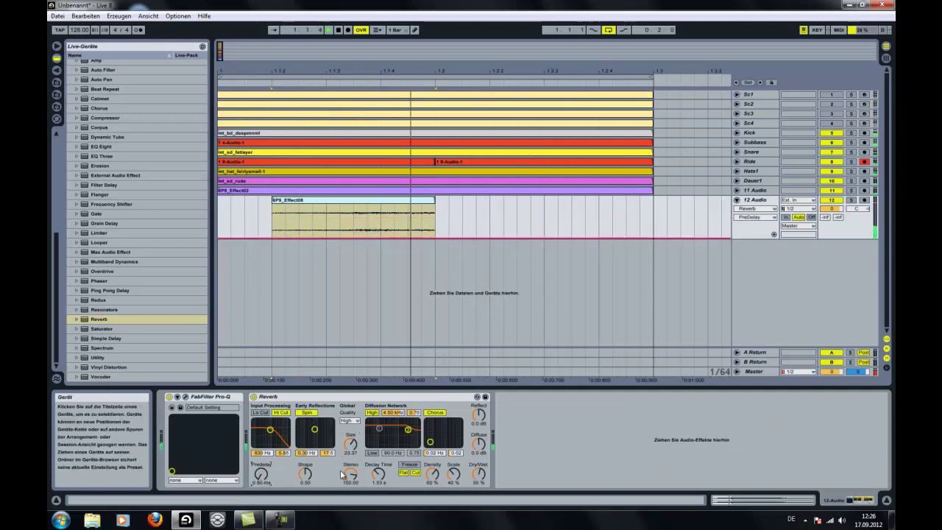
{"action": "left_click", "coordinate": [379, 477]}
{"action": "left_click", "coordinate": [371, 412]}
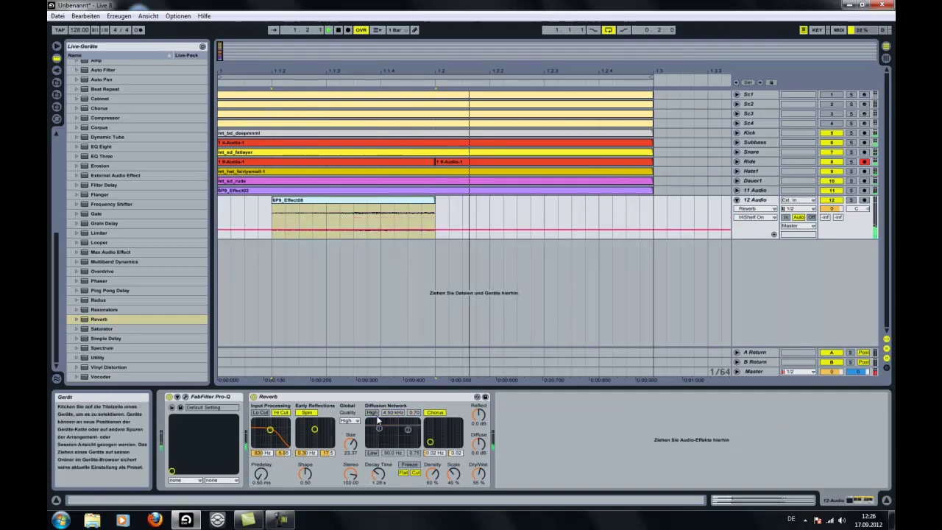
{"action": "left_click", "coordinate": [280, 413]}
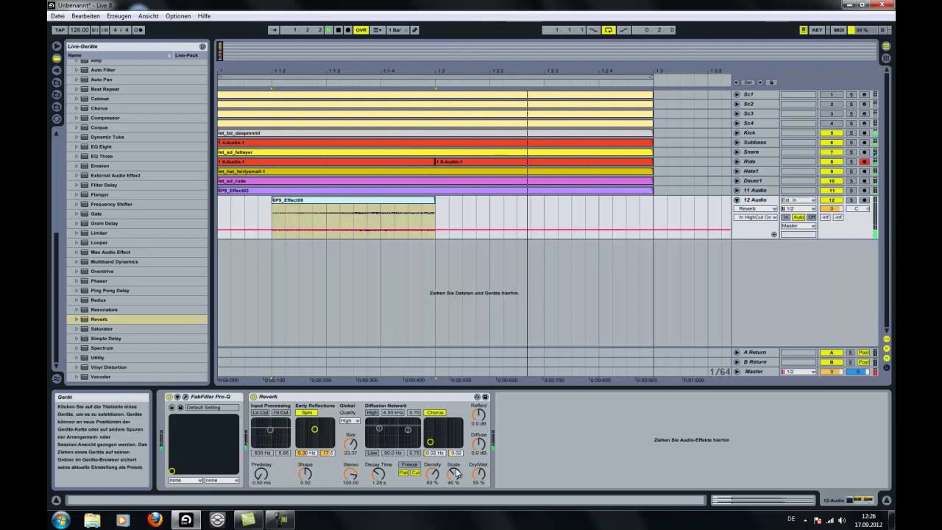
{"action": "left_click_drag", "start_coordinate": [479, 474], "coordinate": [479, 477]}
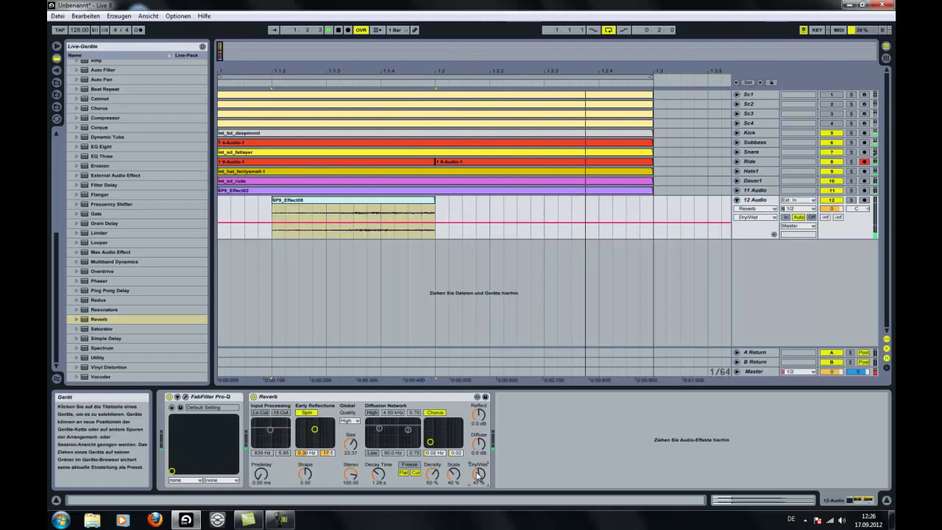
- Try a 250 ms predelay on the 12 Audio Reverb with the track soloed and unsoloed, and return it to 0.50 ms
{"action": "left_click", "coordinate": [852, 200]}
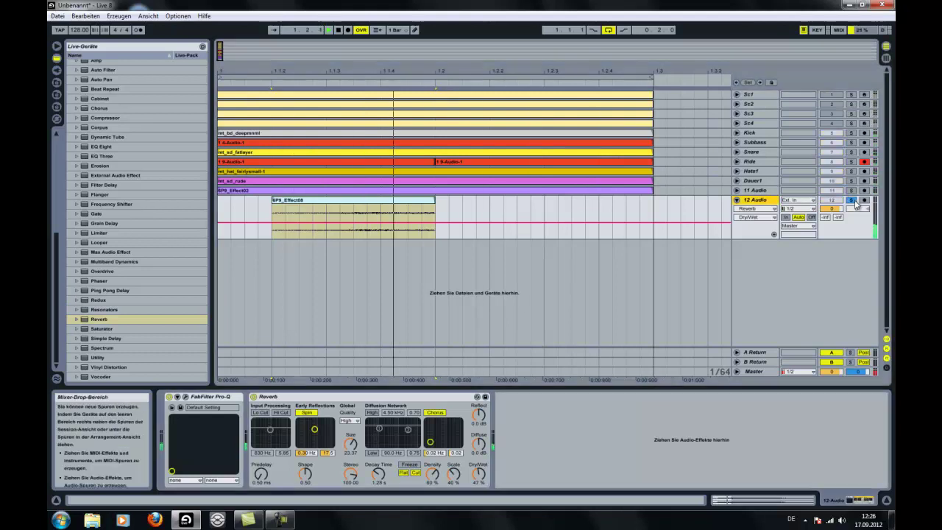
{"action": "left_click", "coordinate": [259, 475]}
{"action": "left_click_drag", "start_coordinate": [257, 480], "coordinate": [256, 412]}
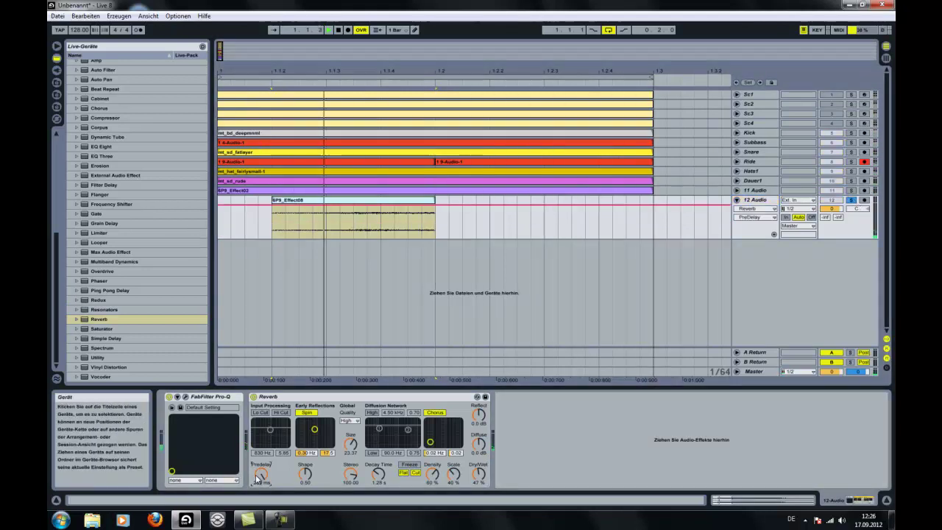
{"action": "left_click", "coordinate": [844, 196]}
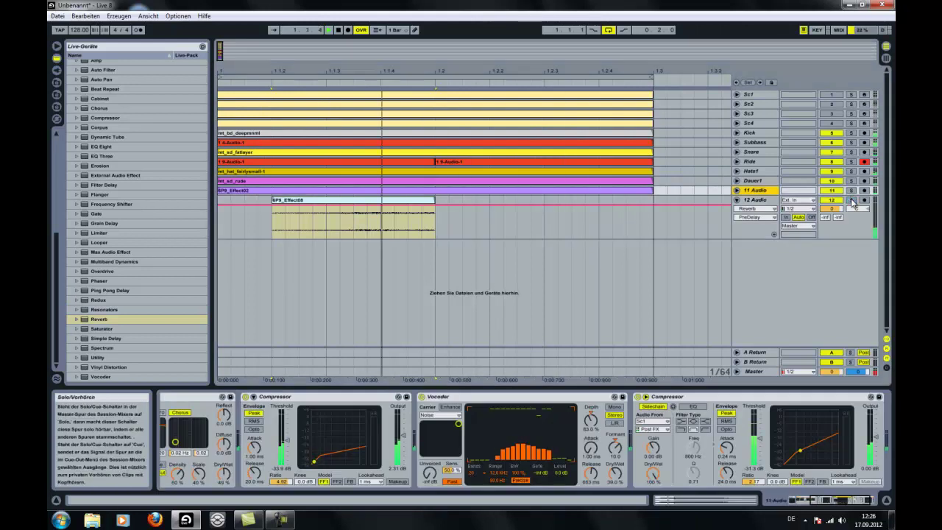
{"action": "left_click", "coordinate": [317, 219]}
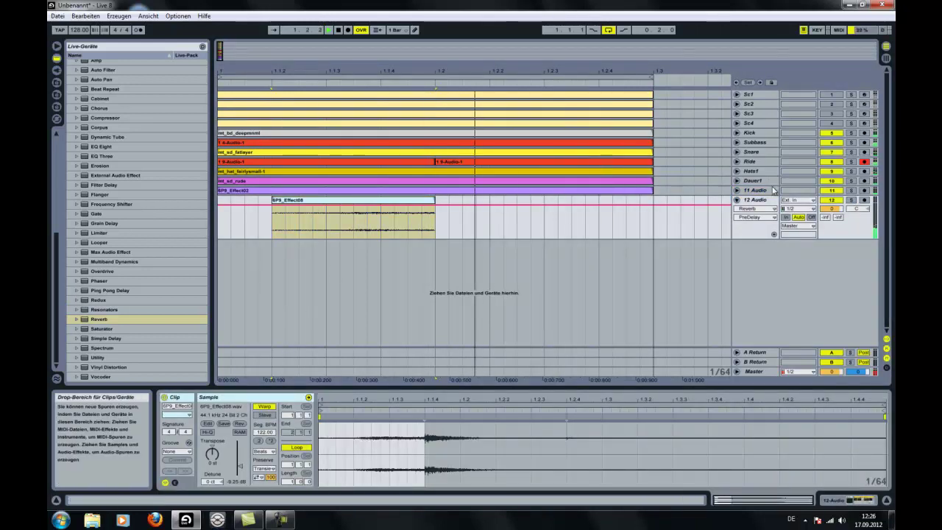
{"action": "left_click", "coordinate": [754, 201]}
{"action": "left_click", "coordinate": [754, 202]}
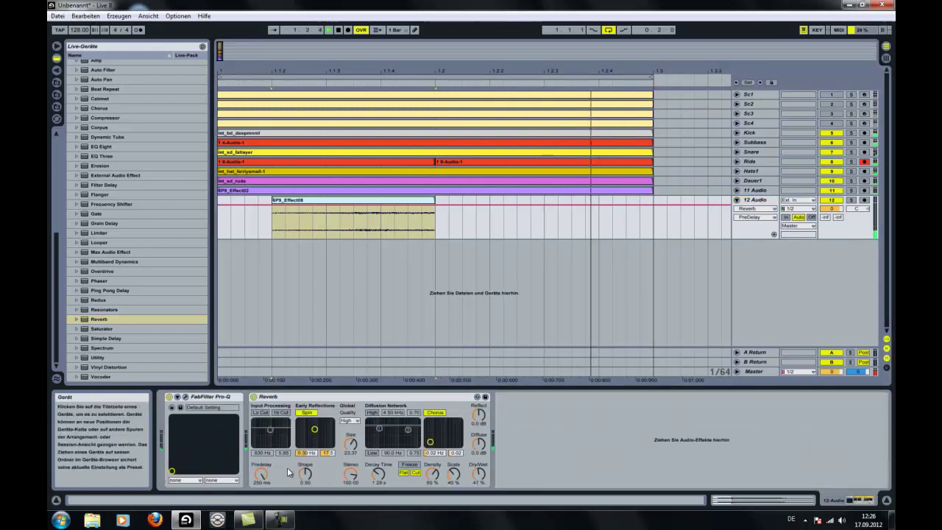
{"action": "left_click_drag", "start_coordinate": [264, 479], "coordinate": [265, 516]}
{"action": "key", "text": "space"}
- Solo the 11 Audio track, raise its sidechain Compressor's output to 3.63 dB and unsolo the track
{"action": "left_click", "coordinate": [851, 191]}
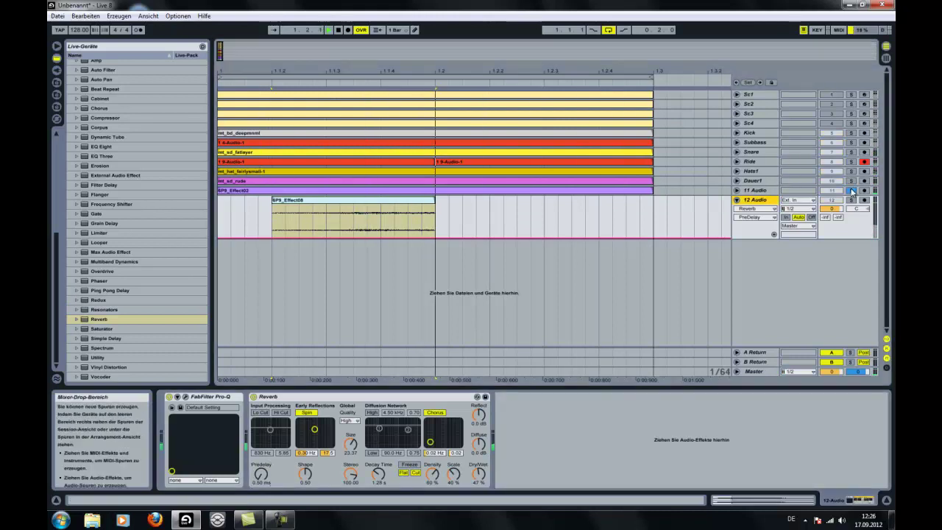
{"action": "left_click", "coordinate": [758, 190]}
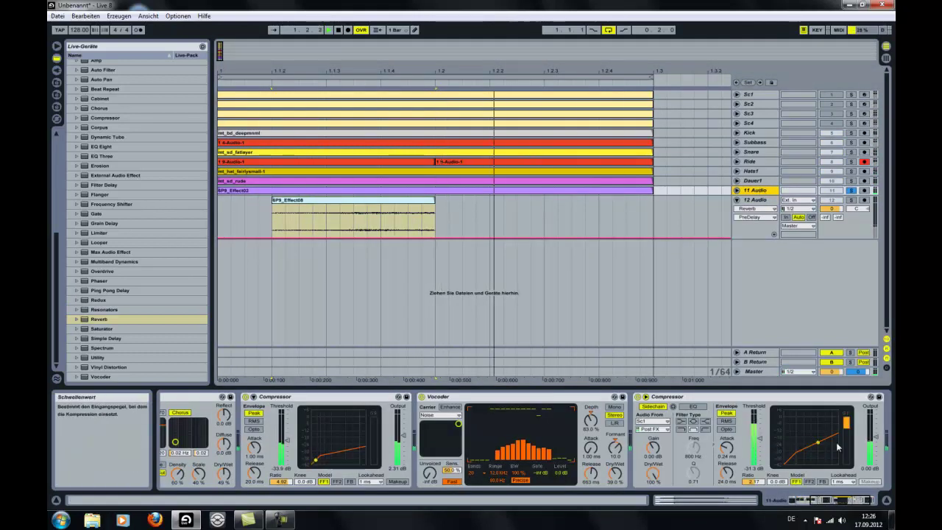
{"action": "left_click_drag", "start_coordinate": [876, 440], "coordinate": [876, 435]}
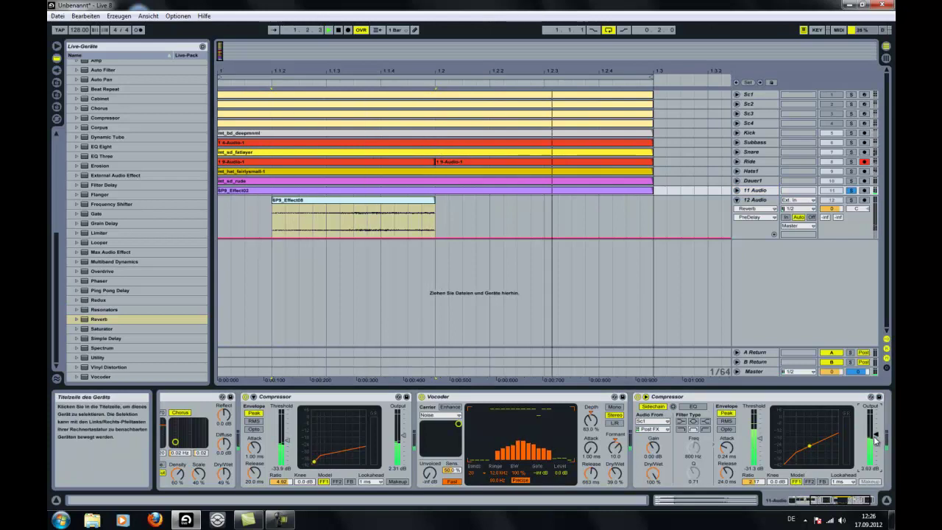
{"action": "left_click", "coordinate": [851, 190]}
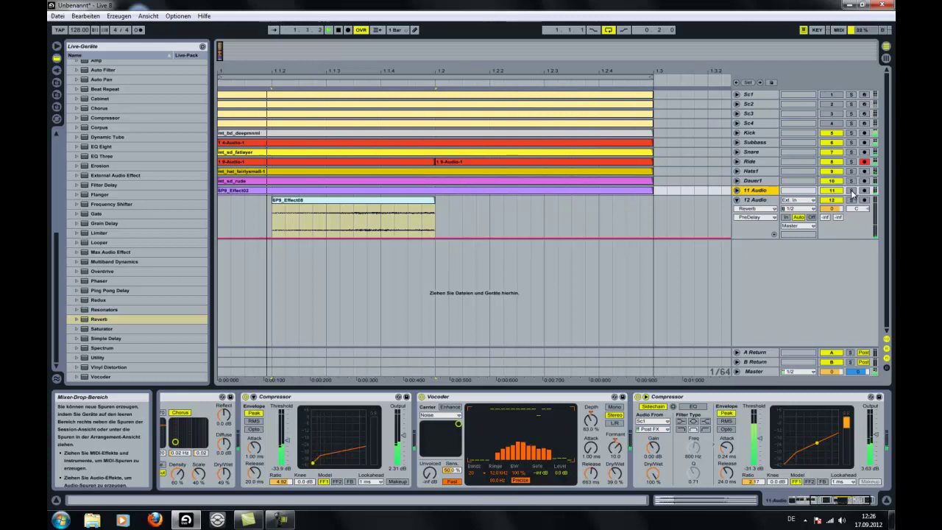
- Consolidate the 12 Audio track from 1.1.1 to 1.3 into a single clip
{"action": "left_click_drag", "start_coordinate": [654, 198], "coordinate": [48, 203]}
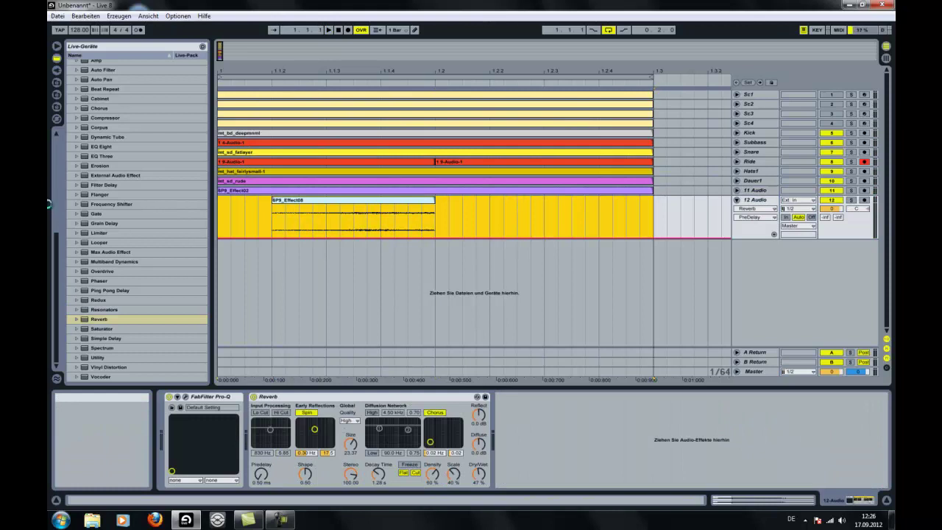
{"action": "key", "text": "ctrl+j"}
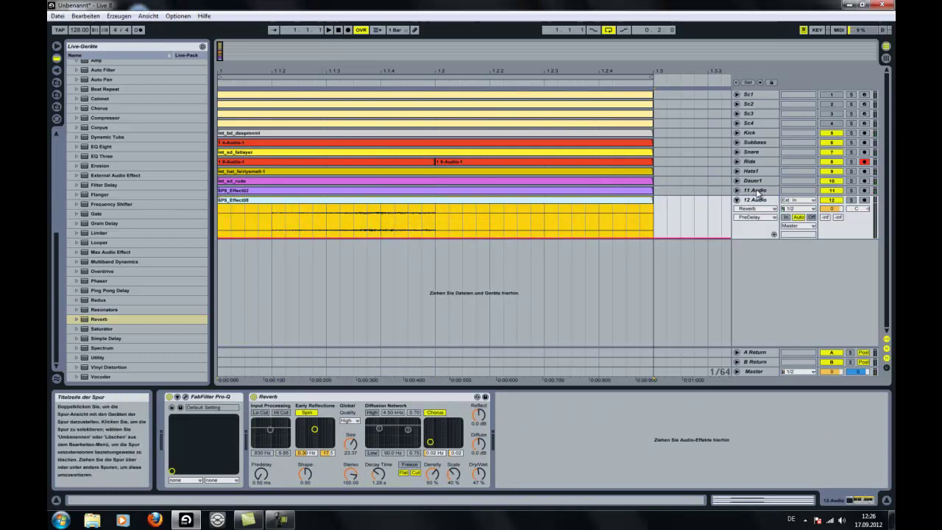
{"action": "right_click", "coordinate": [757, 193]}
{"action": "left_click", "coordinate": [690, 267]}
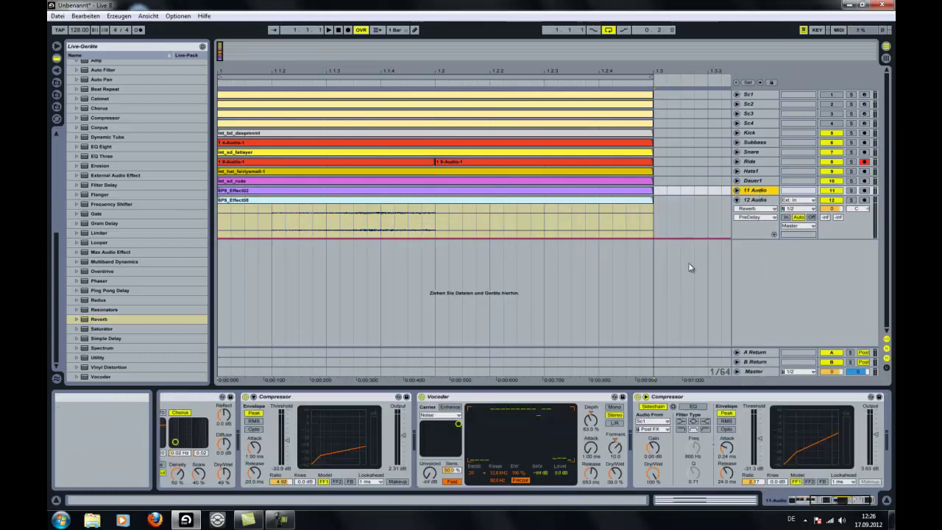
{"action": "right_click", "coordinate": [754, 190]}
{"action": "left_click", "coordinate": [696, 218]}
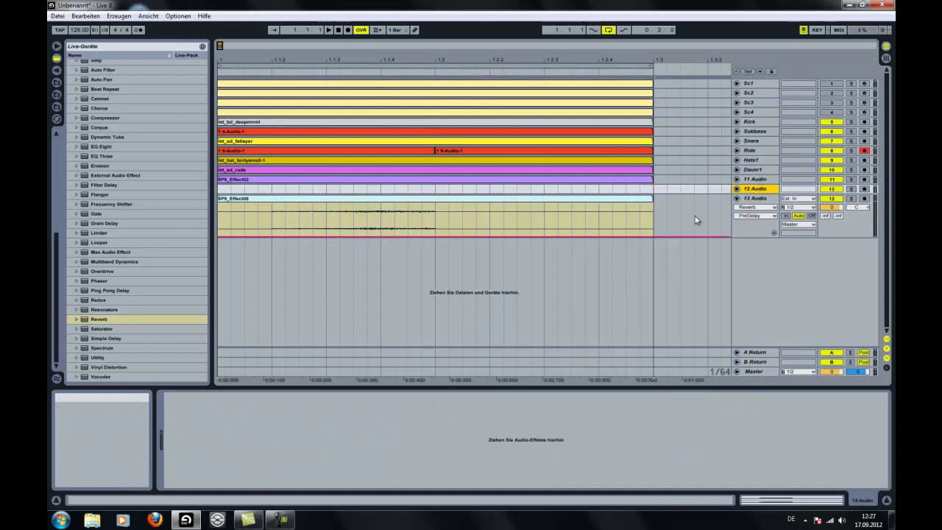
- Rename the 11 Audio track as Dauer2
{"action": "right_click", "coordinate": [756, 191]}
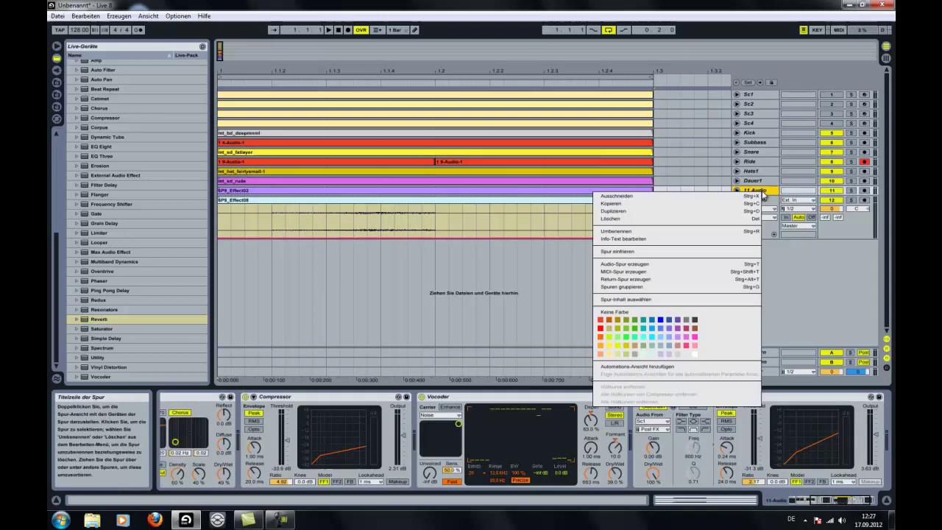
{"action": "left_click", "coordinate": [682, 232]}
{"action": "type", "text": "Dauer"}
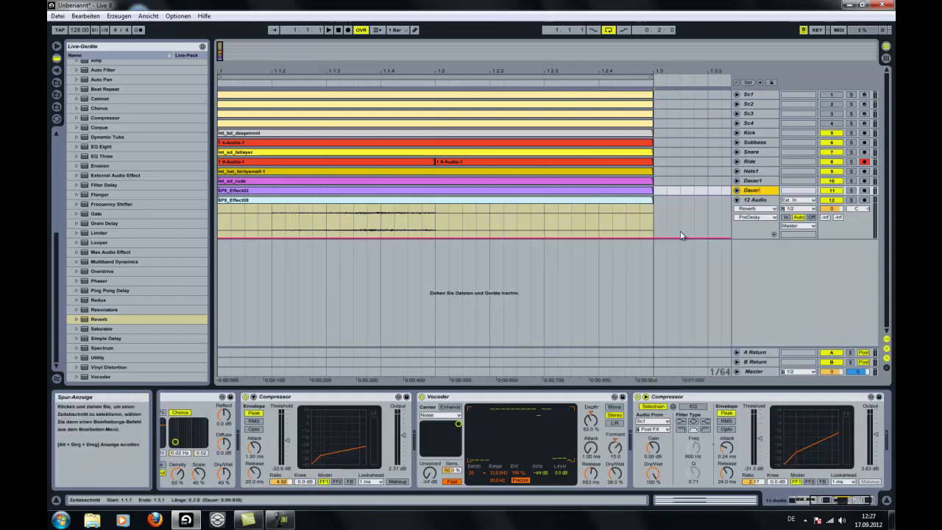
{"action": "type", "text": "2"}
{"action": "key", "text": "Return"}
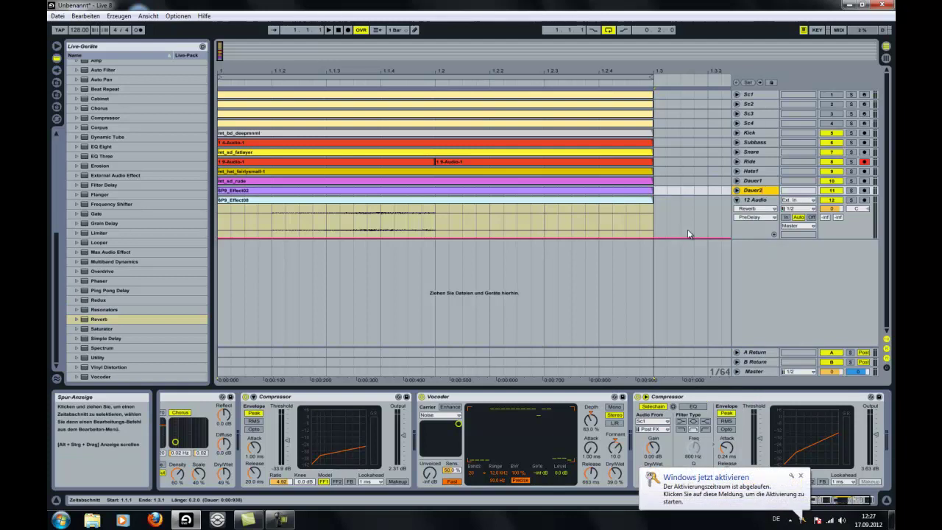
- Rename the 12 Audio track as Swoosh
{"action": "right_click", "coordinate": [756, 200]}
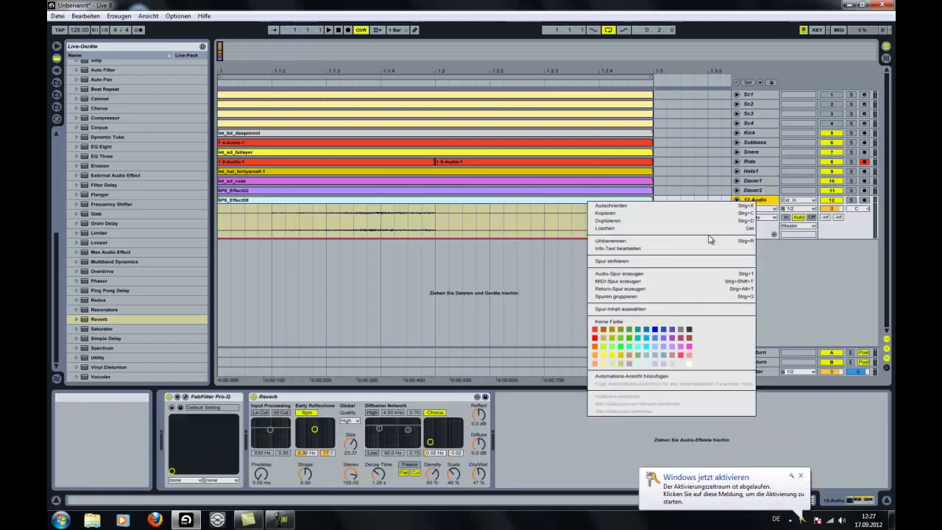
{"action": "left_click", "coordinate": [686, 241]}
{"action": "type", "text": "Sw"}
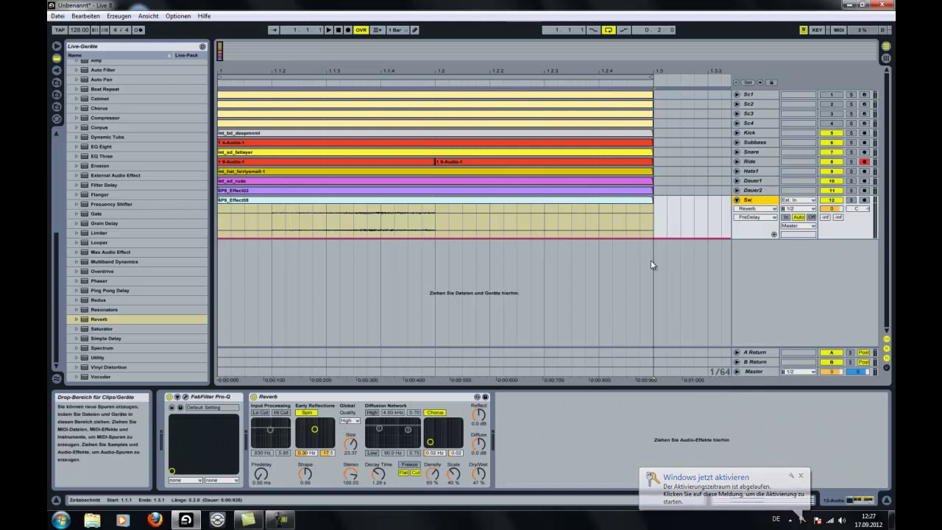
{"action": "type", "text": "oosh"}
{"action": "key", "text": "Return"}
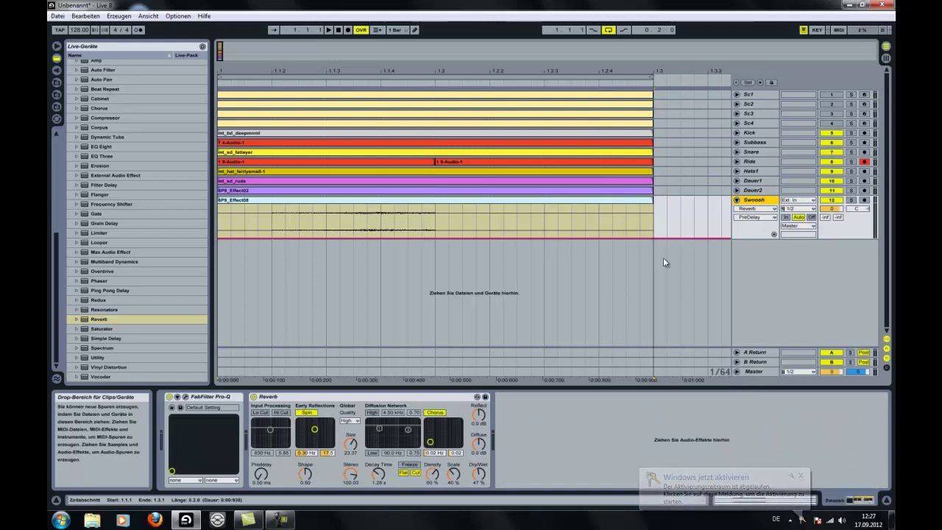
- Dismiss the Windows activation notice and fold the Swoosh track
{"action": "left_click", "coordinate": [850, 5]}
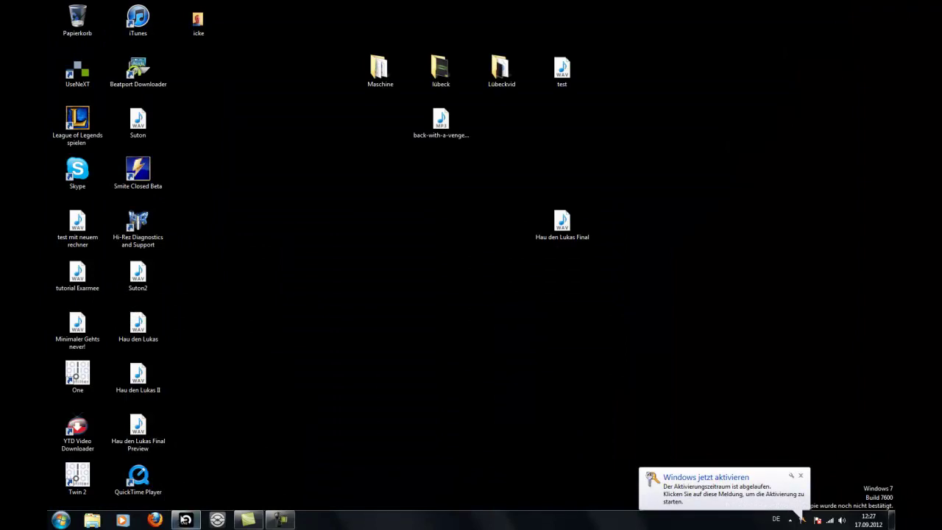
{"action": "left_click", "coordinate": [185, 520]}
{"action": "left_click", "coordinate": [801, 477]}
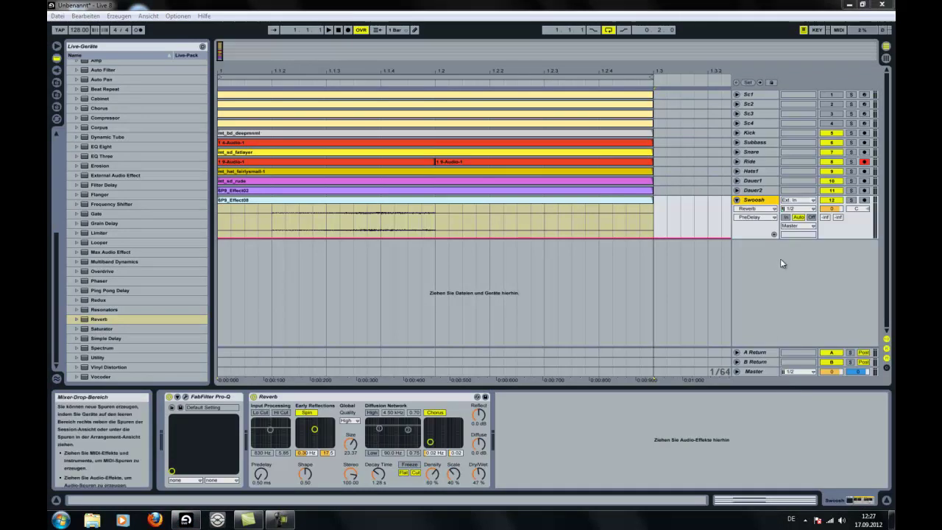
{"action": "left_click", "coordinate": [738, 200]}
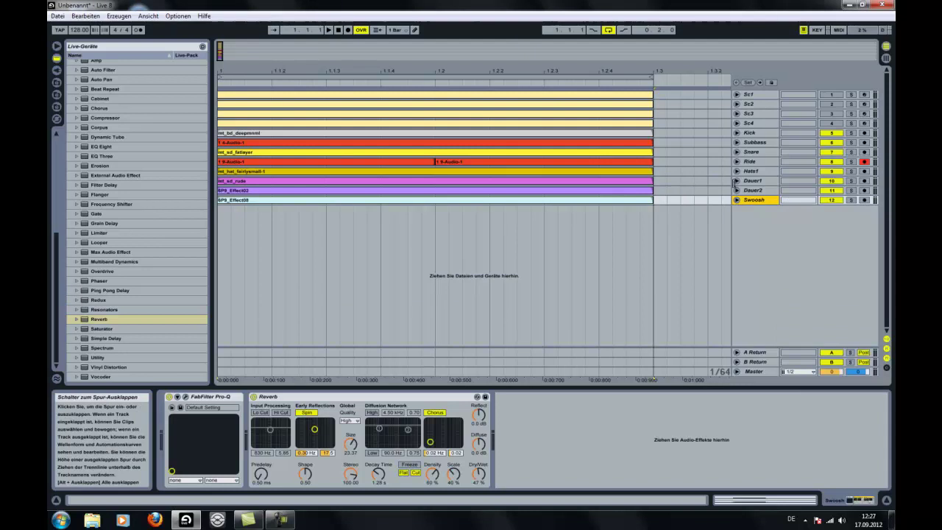
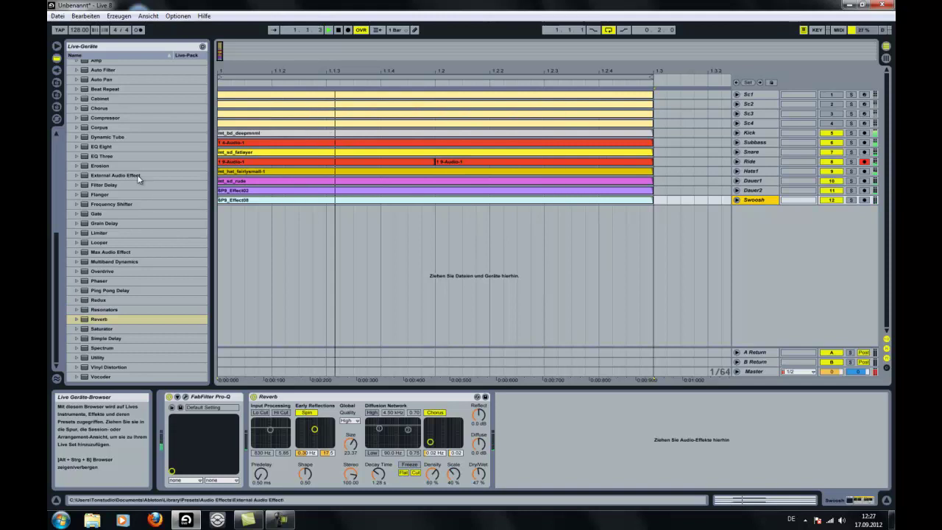
- Open the Deeper House FX sample folder and audition the samples 6P9_Effect08.wav through 6P9_Effect11.wav
{"action": "scroll", "coordinate": [140, 174], "scroll_direction": "up", "scroll_amount": 5}
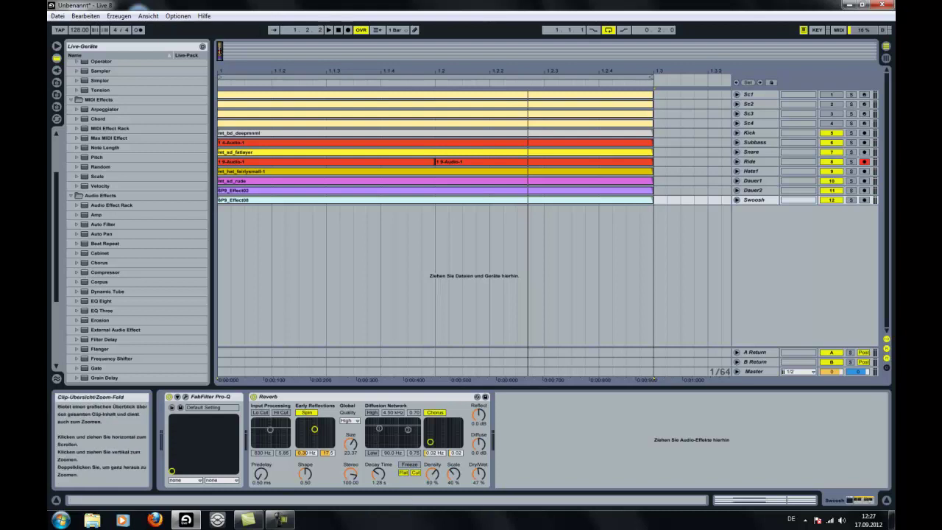
{"action": "scroll", "coordinate": [108, 125], "scroll_direction": "up", "scroll_amount": 2}
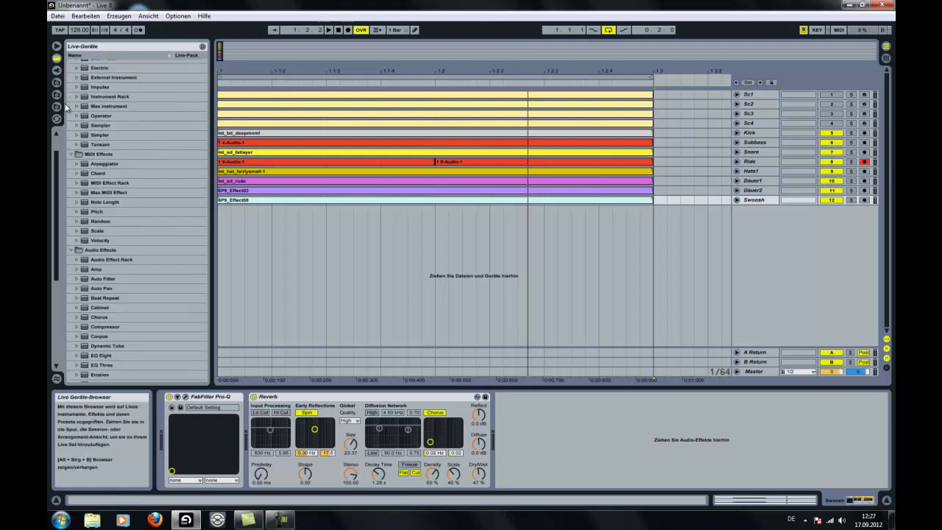
{"action": "left_click", "coordinate": [57, 106]}
{"action": "double_click", "coordinate": [125, 63]}
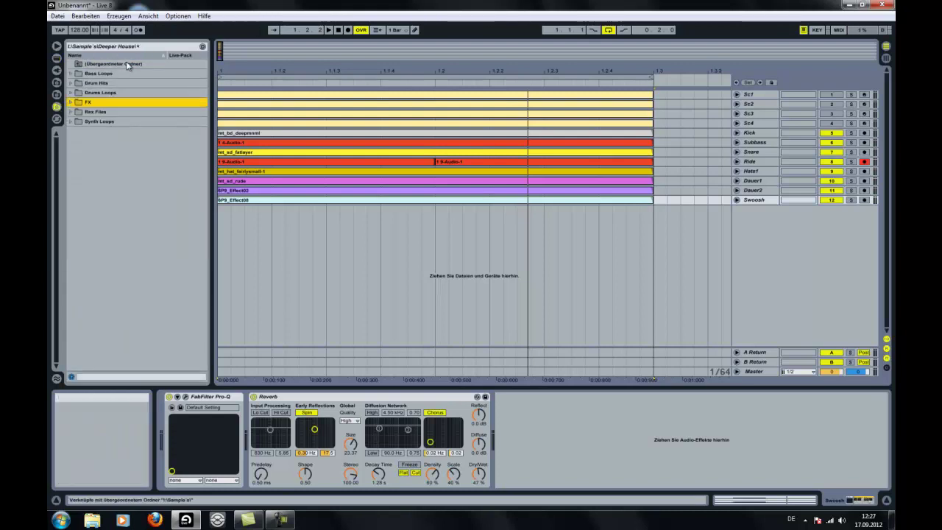
{"action": "double_click", "coordinate": [109, 103]}
{"action": "left_click", "coordinate": [122, 140]}
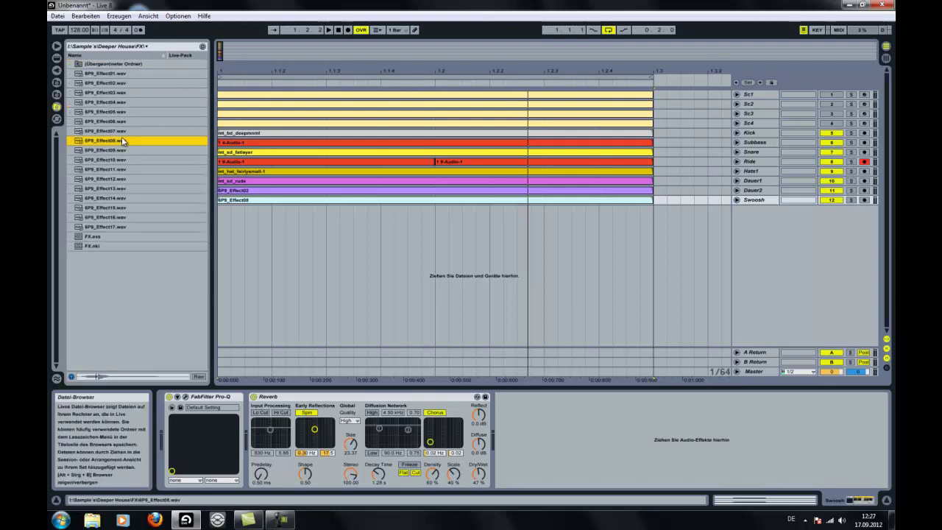
{"action": "left_click", "coordinate": [126, 150]}
{"action": "left_click", "coordinate": [122, 160]}
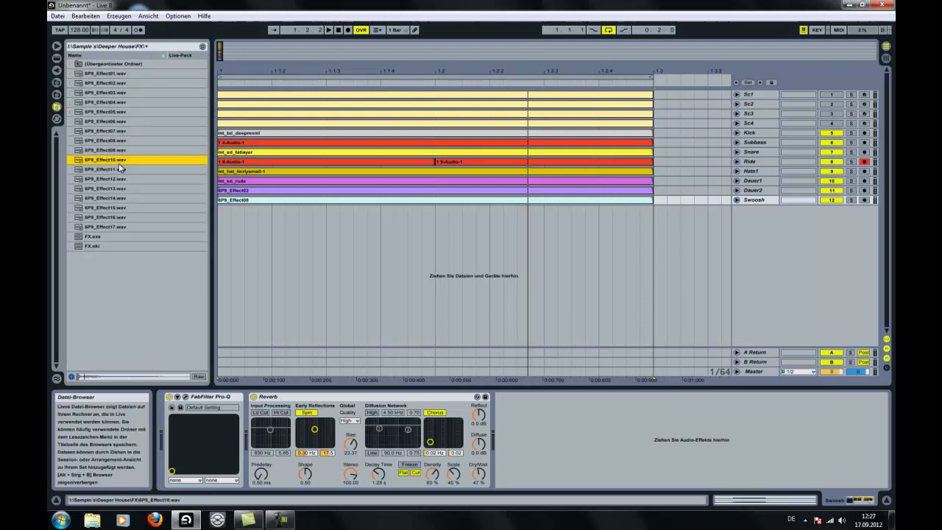
{"action": "left_click", "coordinate": [115, 170]}
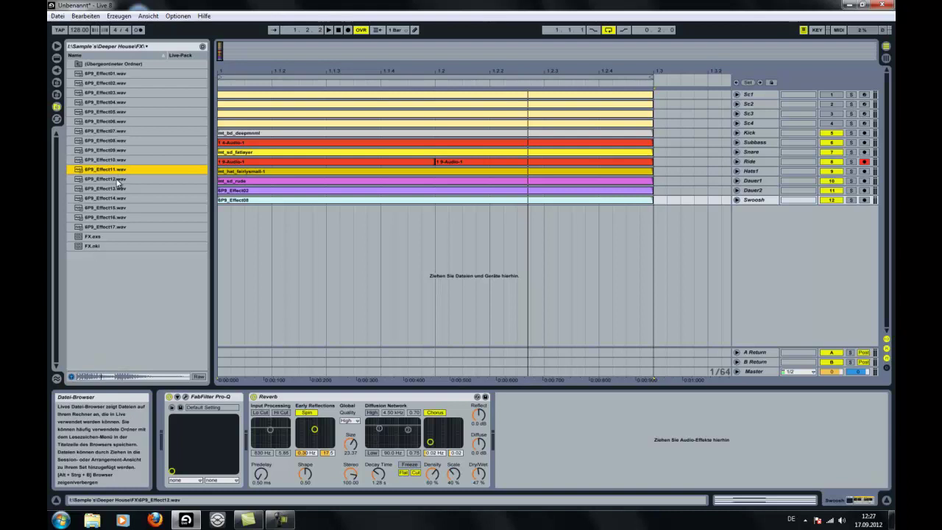
- Add 6P9_Effect11.wav on a new audio track below Swoosh, unfold the track and align the clip's start with 1.1.1
{"action": "left_click_drag", "start_coordinate": [118, 173], "coordinate": [299, 199]}
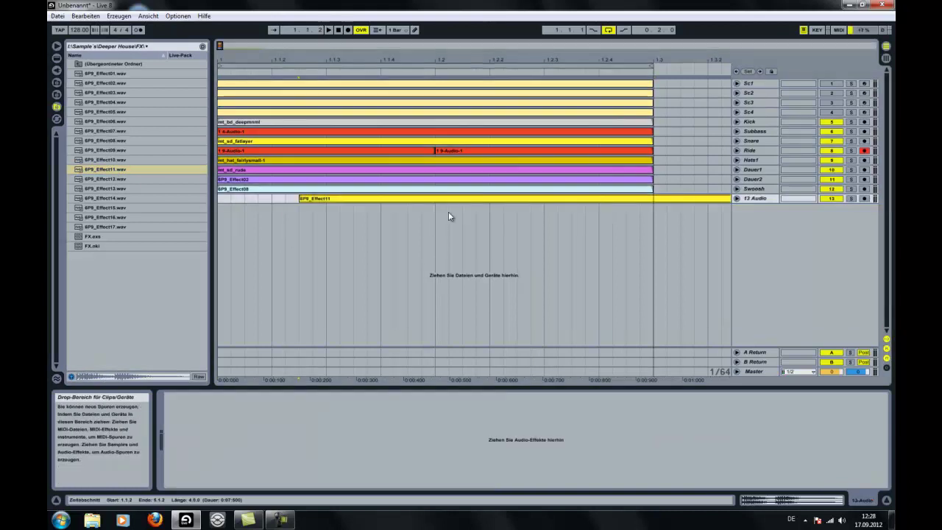
{"action": "left_click", "coordinate": [737, 199]}
{"action": "key", "text": "space"}
{"action": "left_click_drag", "start_coordinate": [298, 199], "coordinate": [238, 209]}
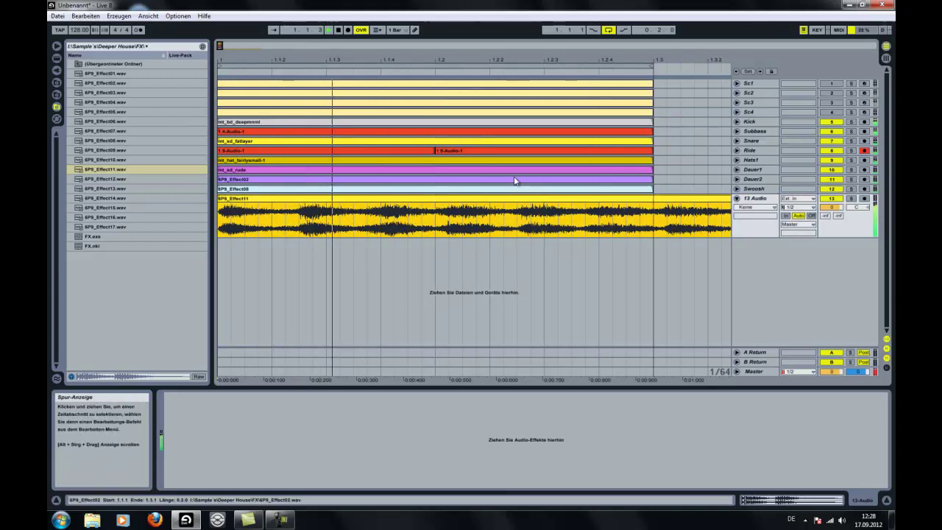
- Split the 6P9_Effect11 clip at 1.3 and delete the part after the loop end
{"action": "left_click_drag", "start_coordinate": [223, 48], "coordinate": [227, 45]}
{"action": "left_click_drag", "start_coordinate": [355, 222], "coordinate": [190, 223]}
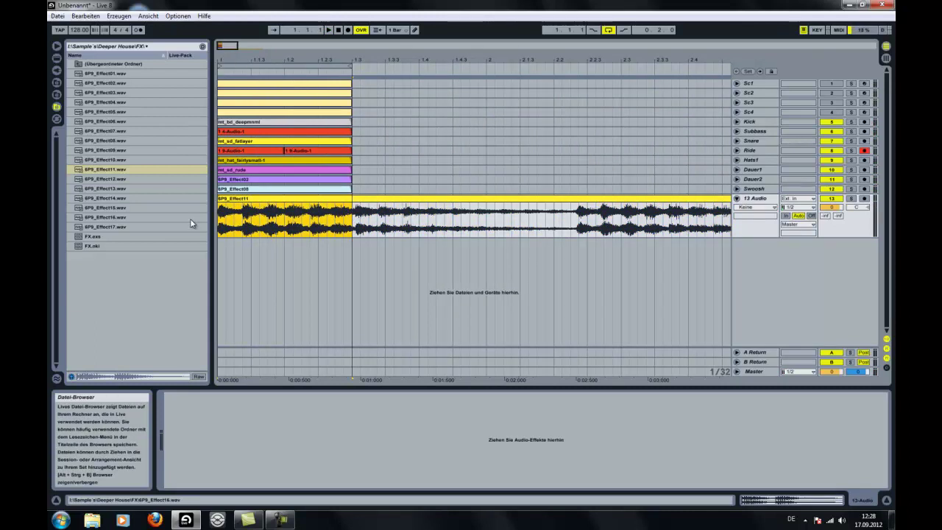
{"action": "left_click", "coordinate": [413, 204]}
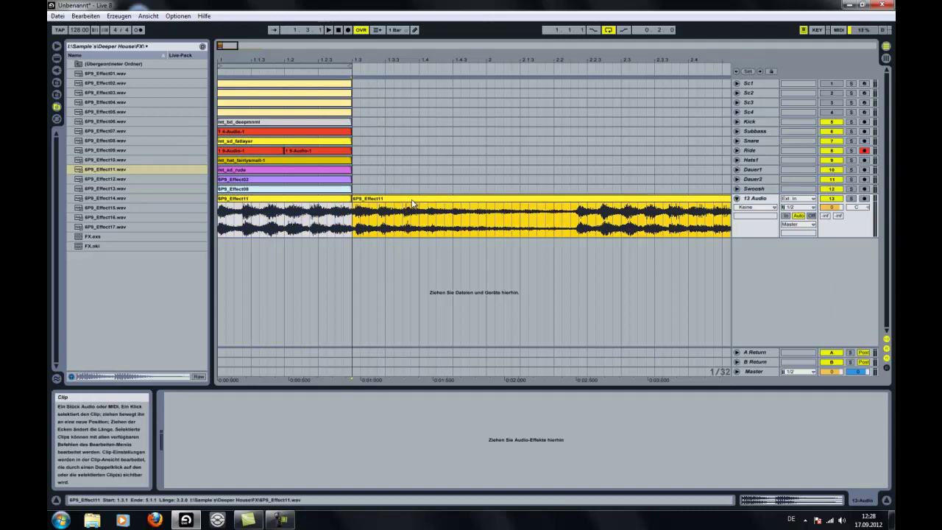
{"action": "key", "text": "Delete"}
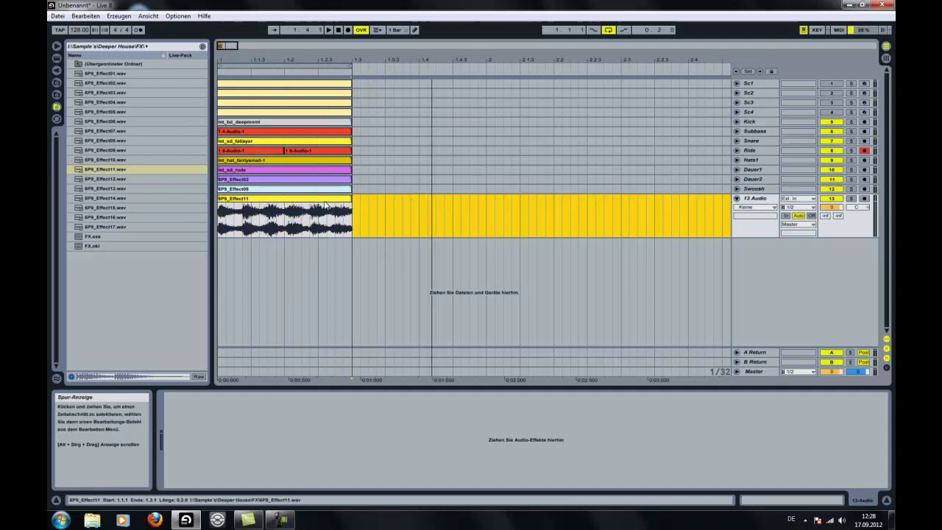
- Lower the 6P9_Effect11 clip's gain to -20.6 dB and audition it with the loop
{"action": "double_click", "coordinate": [321, 219]}
{"action": "left_click_drag", "start_coordinate": [239, 462], "coordinate": [230, 473]}
{"action": "key", "text": "space"}
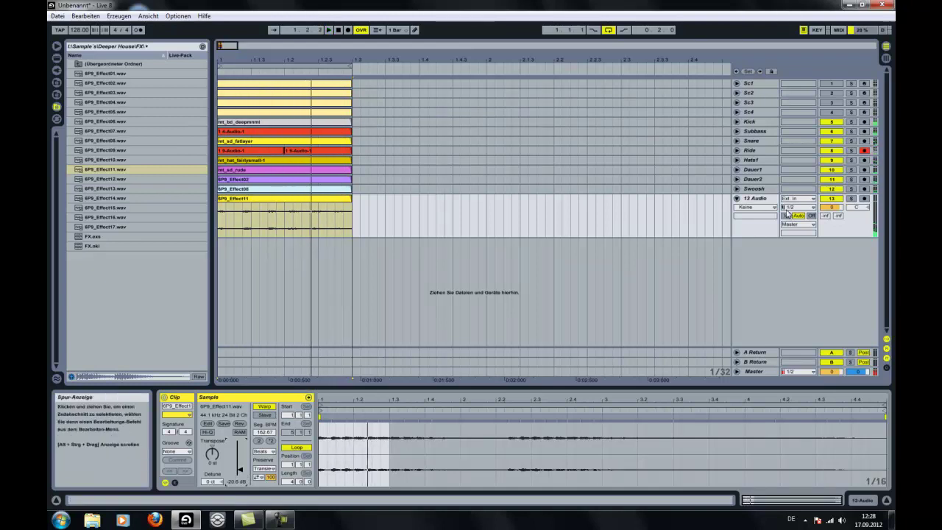
{"action": "key", "text": "space"}
- Add a Compressor from the audio effects to the 13 Audio track
{"action": "left_click", "coordinate": [57, 58]}
{"action": "scroll", "coordinate": [137, 258], "scroll_direction": "down", "scroll_amount": 7}
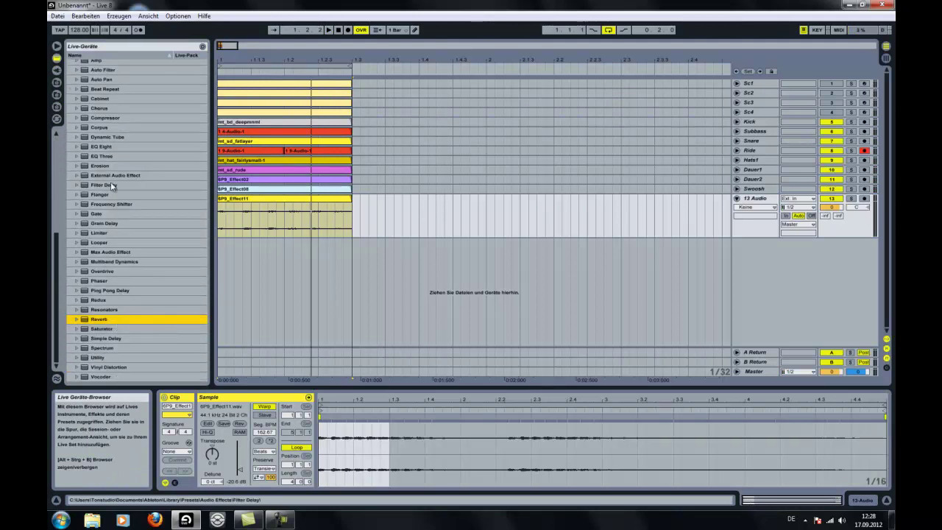
{"action": "left_click_drag", "start_coordinate": [107, 121], "coordinate": [331, 291]}
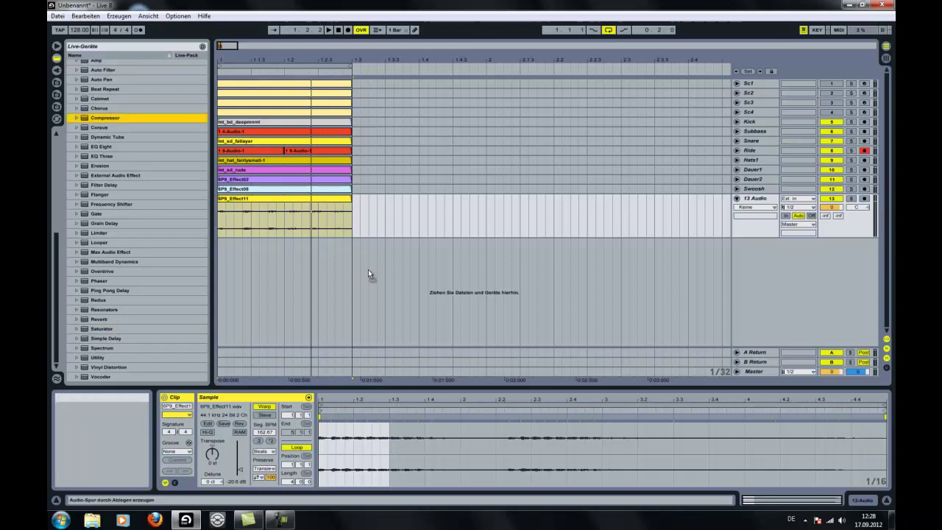
{"action": "left_click_drag", "start_coordinate": [307, 197], "coordinate": [307, 198]}
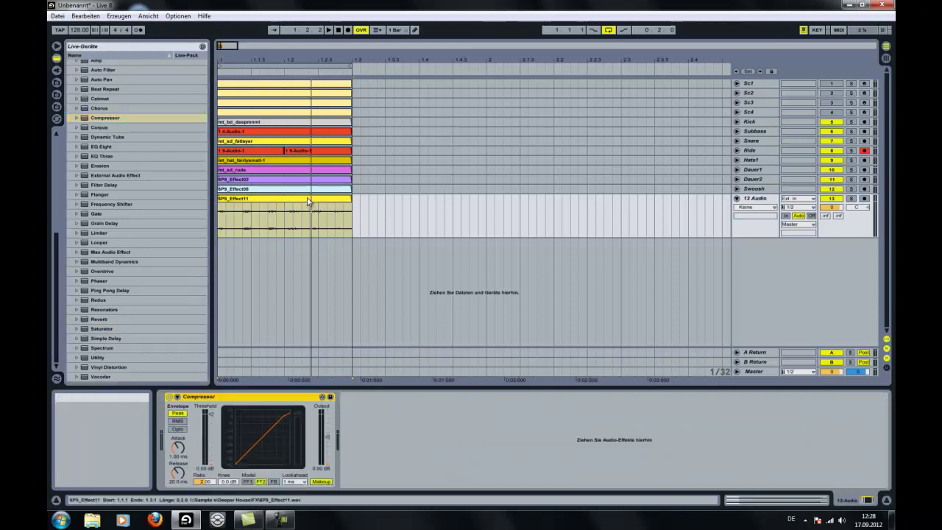
- Lower the 13 Audio Compressor's threshold to about -28.7 dB and feed its sidechain from the Kick track
{"action": "left_click", "coordinate": [209, 417]}
{"action": "left_click", "coordinate": [177, 397]}
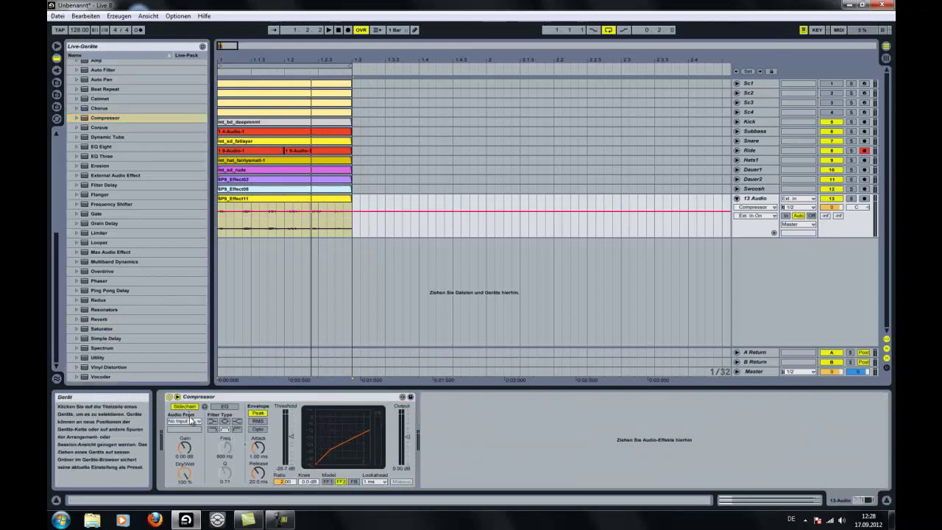
{"action": "left_click", "coordinate": [193, 424]}
{"action": "left_click", "coordinate": [181, 323]}
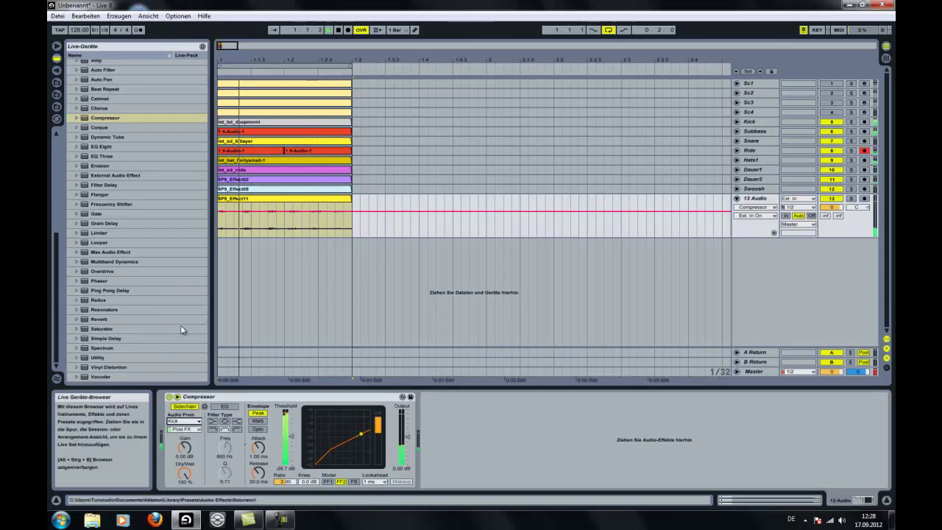
- Solo the 13 Audio track and adjust its Compressor's threshold to -31.3 dB during playback
{"action": "left_click_drag", "start_coordinate": [291, 436], "coordinate": [291, 442]}
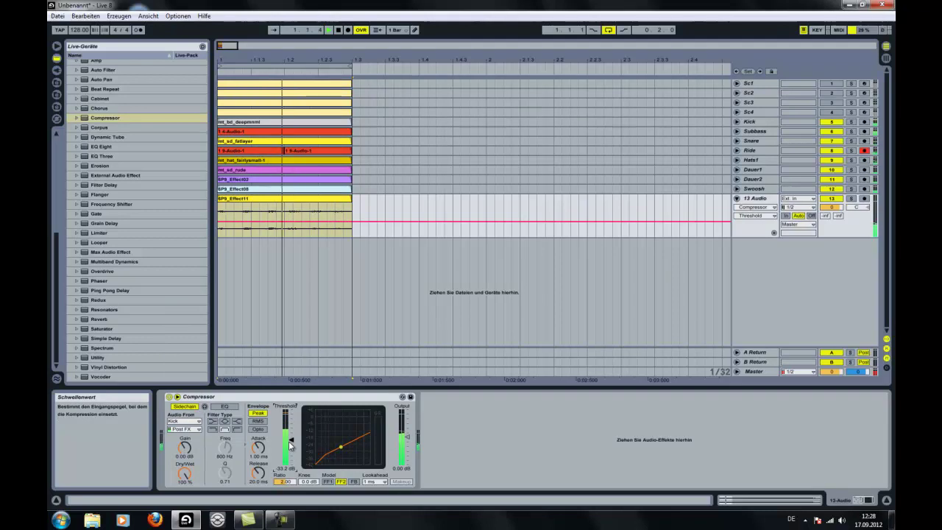
{"action": "left_click", "coordinate": [851, 198]}
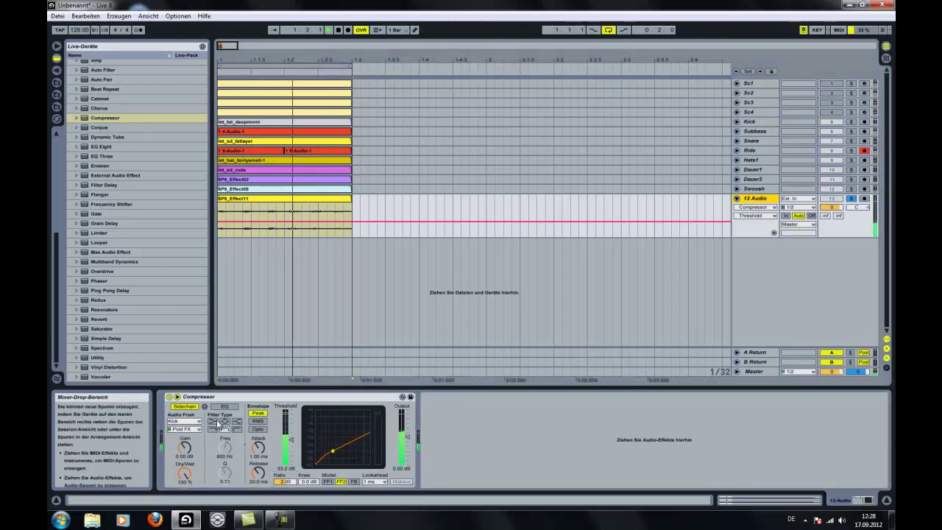
{"action": "left_click_drag", "start_coordinate": [289, 443], "coordinate": [290, 446]}
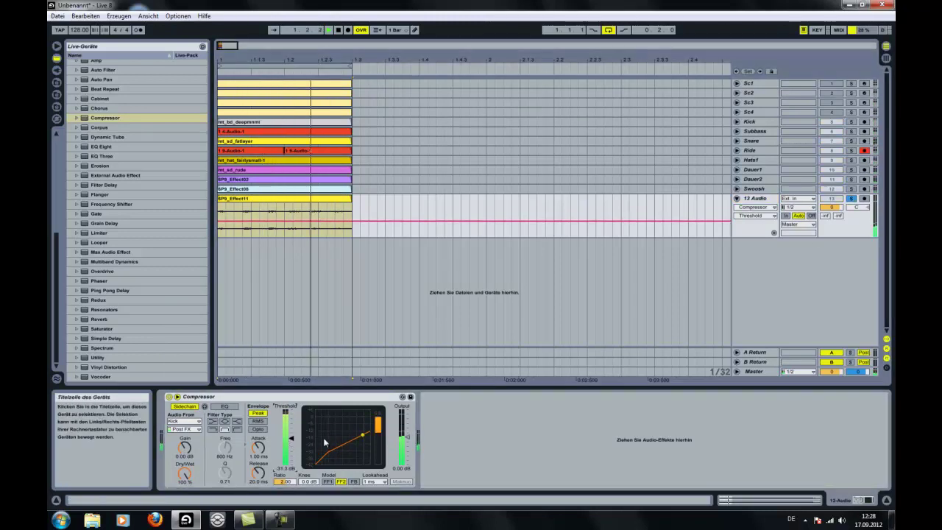
- Try a 3.63 dB output gain on the 13 Audio Compressor, unsolo the track and settle the output at -1.65 dB
{"action": "left_click_drag", "start_coordinate": [407, 442], "coordinate": [406, 439]}
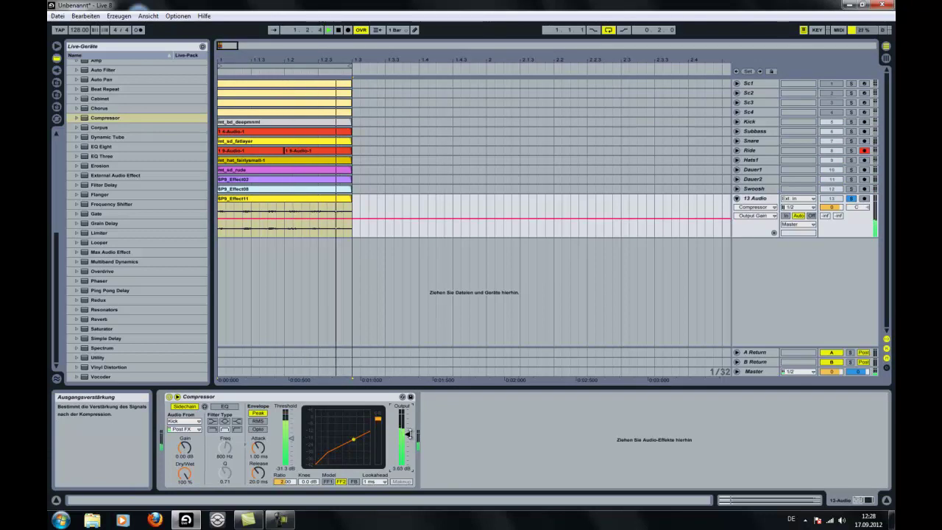
{"action": "left_click", "coordinate": [852, 200]}
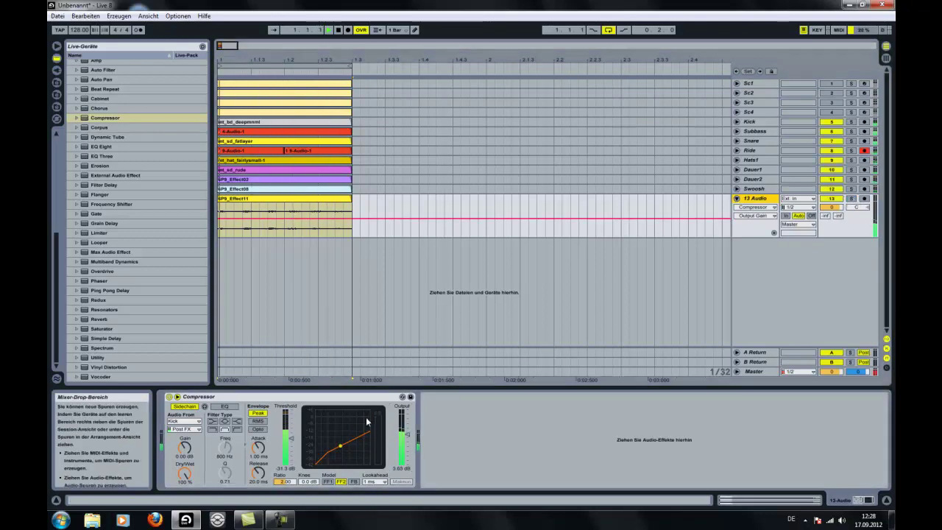
{"action": "left_click_drag", "start_coordinate": [405, 435], "coordinate": [407, 440]}
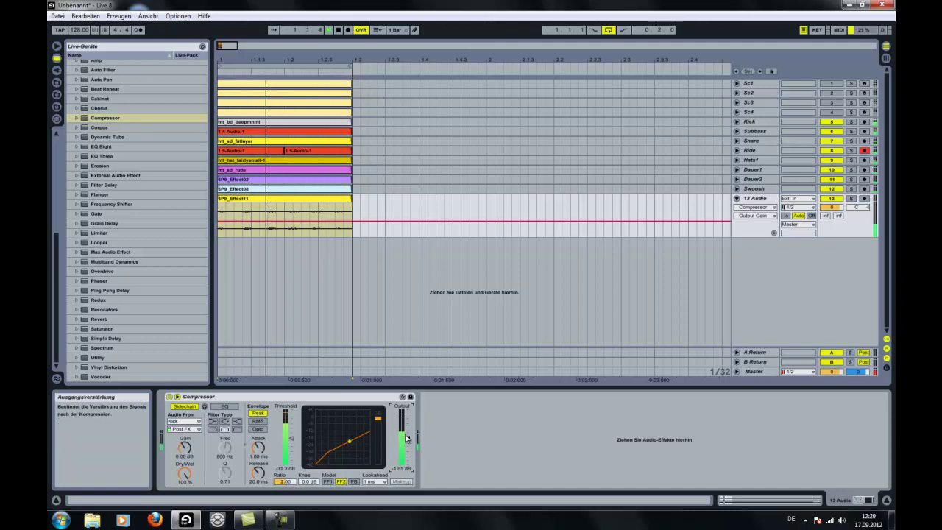
- Arm the Hats1 track for recording
{"action": "left_click", "coordinate": [856, 162]}
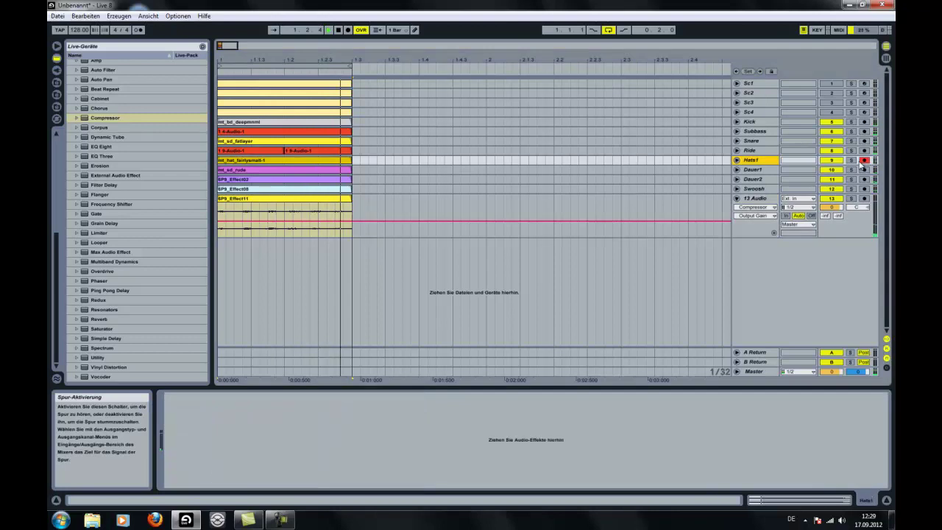
- Audition the Dauer2 track in solo and show its device chain
{"action": "left_click", "coordinate": [851, 151]}
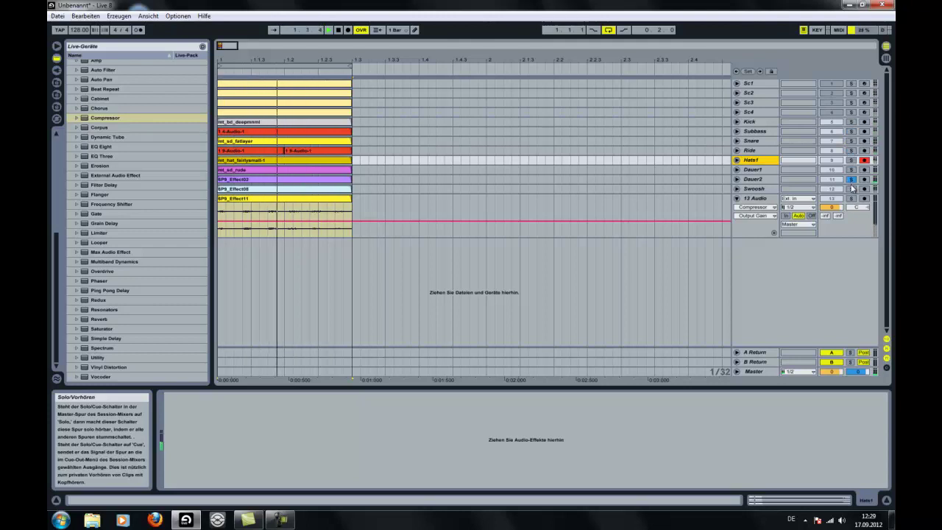
{"action": "left_click", "coordinate": [754, 179]}
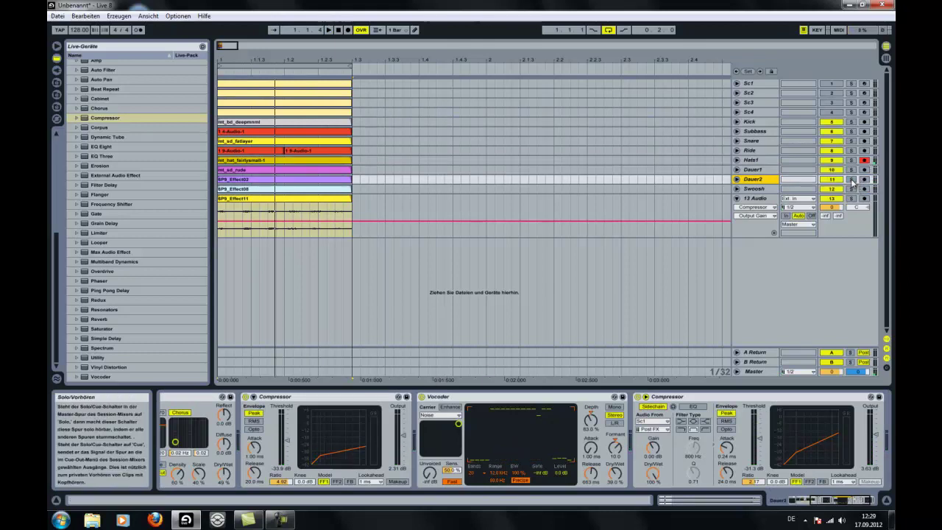
- Disarm recording on the Hats1 track and fold the 13 Audio track
{"action": "left_click", "coordinate": [865, 161]}
{"action": "key", "text": "space"}
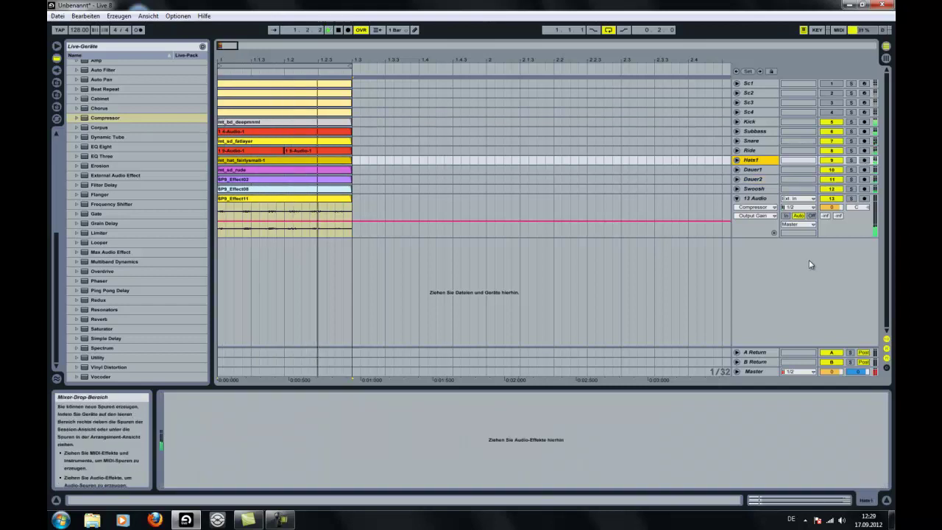
{"action": "left_click", "coordinate": [737, 199]}
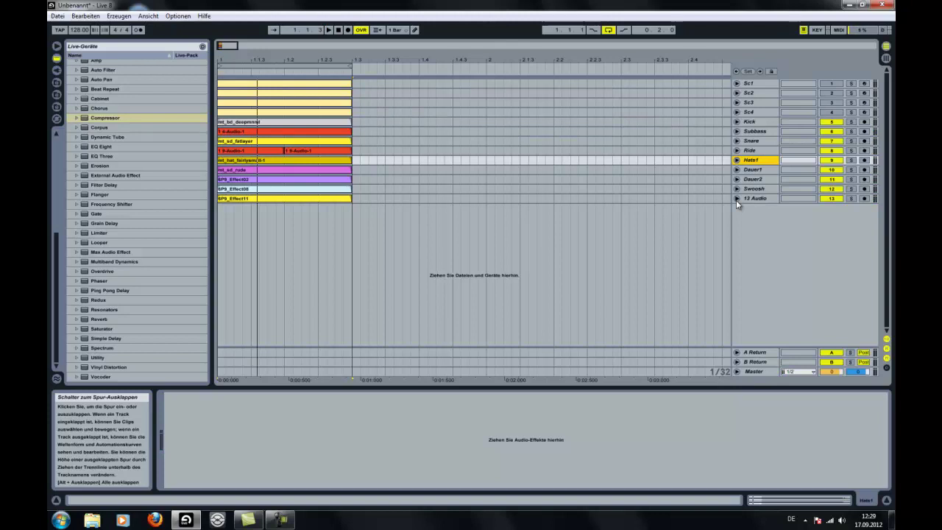
{"action": "left_click", "coordinate": [293, 521]}
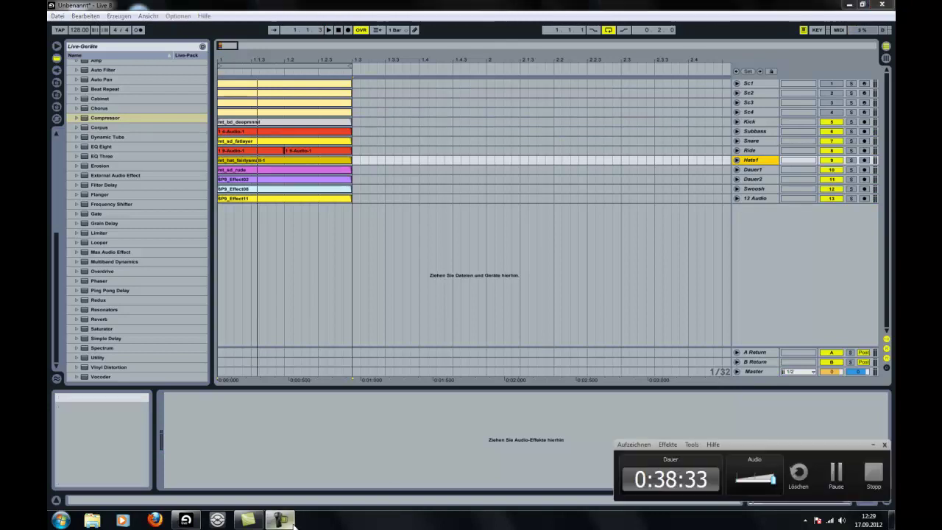
{"action": "left_click", "coordinate": [293, 521]}
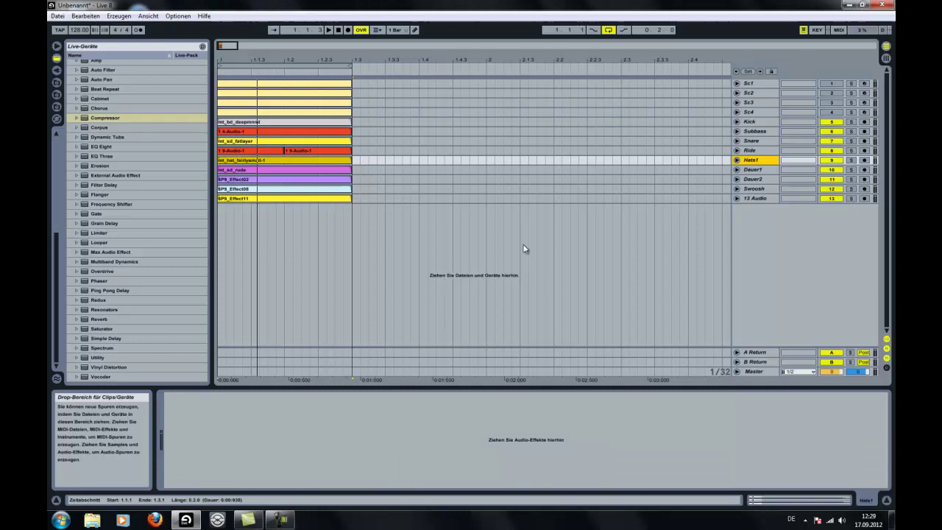
- Browse the Deeper House sample library to the Hats folder inside Drum Hits
{"action": "left_click", "coordinate": [56, 107]}
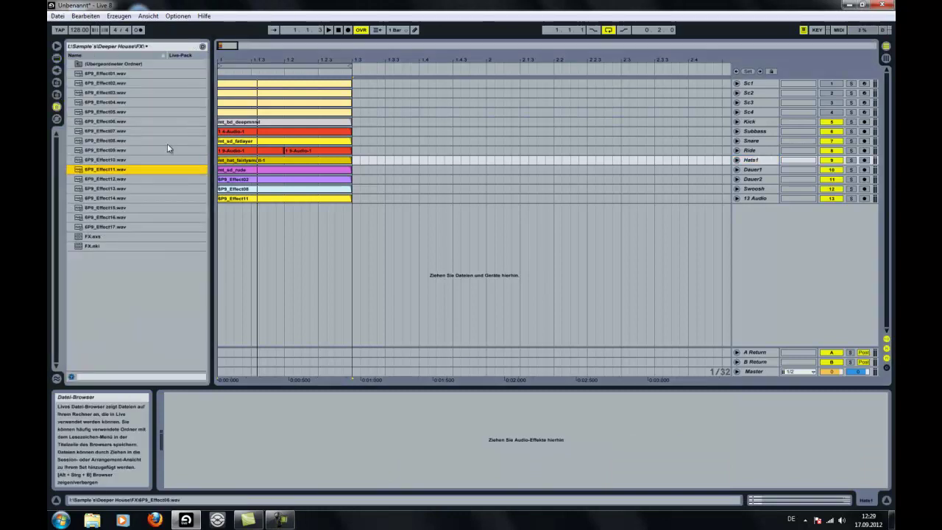
{"action": "double_click", "coordinate": [150, 64]}
{"action": "double_click", "coordinate": [137, 84]}
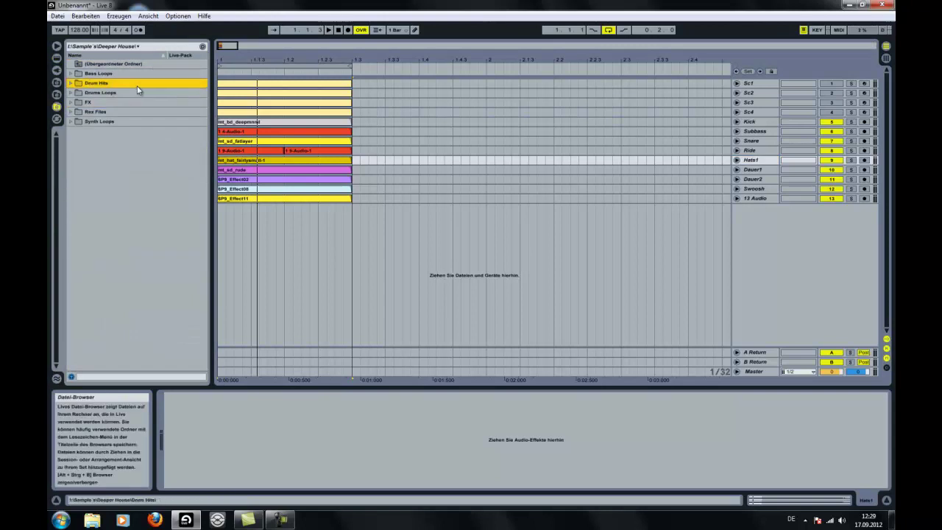
{"action": "double_click", "coordinate": [107, 75]}
{"action": "double_click", "coordinate": [117, 66]}
{"action": "left_click", "coordinate": [108, 83]}
{"action": "double_click", "coordinate": [108, 83]}
- Audition several hat samples and place 6P9_Hat01.wav on a new audio track at the start of the arrangement
{"action": "left_click", "coordinate": [106, 102]}
{"action": "left_click", "coordinate": [106, 112]}
{"action": "left_click", "coordinate": [110, 92]}
{"action": "left_click", "coordinate": [114, 83]}
{"action": "left_click", "coordinate": [112, 73]}
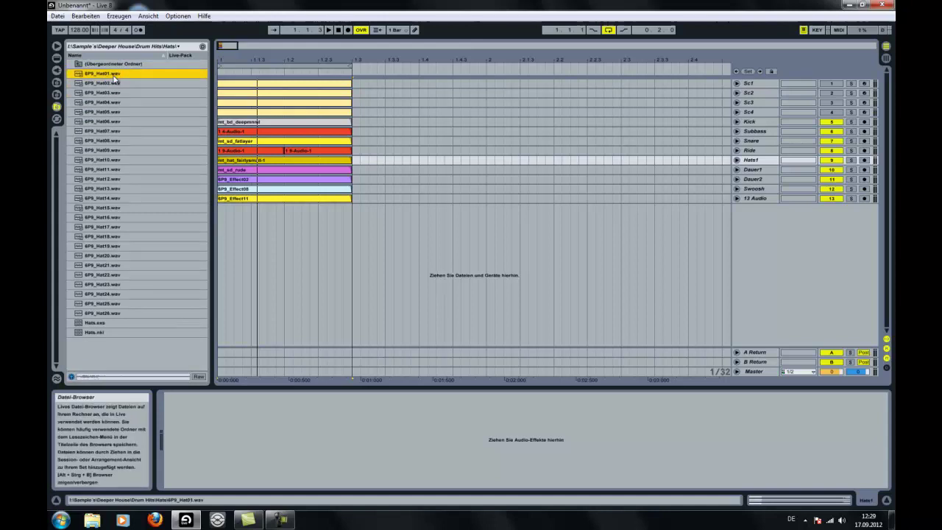
{"action": "left_click_drag", "start_coordinate": [111, 77], "coordinate": [219, 227]}
- Trim the hat clip to a 1/32 note and duplicate it back to back along track 14 past the loop end
{"action": "left_click_drag", "start_coordinate": [226, 45], "coordinate": [226, 56]}
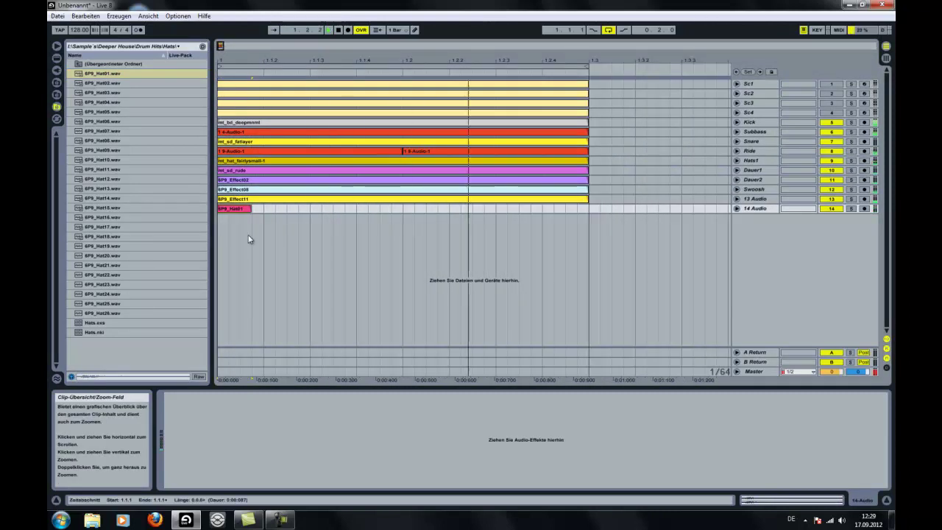
{"action": "left_click_drag", "start_coordinate": [250, 209], "coordinate": [240, 209]}
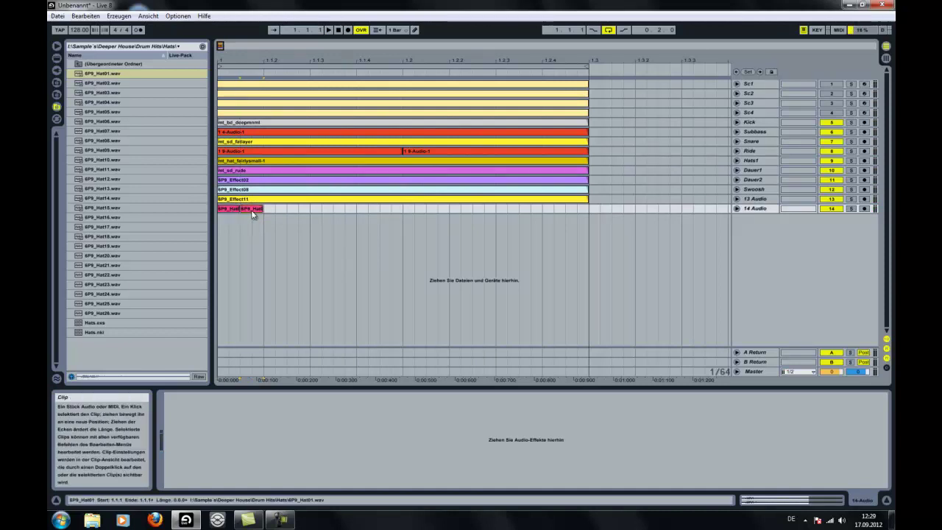
{"action": "key", "text": "ctrl+d"}
{"action": "left_click", "coordinate": [274, 211]}
{"action": "key", "text": "ctrl+d"}
{"action": "key", "text": "ctrl+d"}
{"action": "left_click_drag", "start_coordinate": [359, 210], "coordinate": [212, 218]}
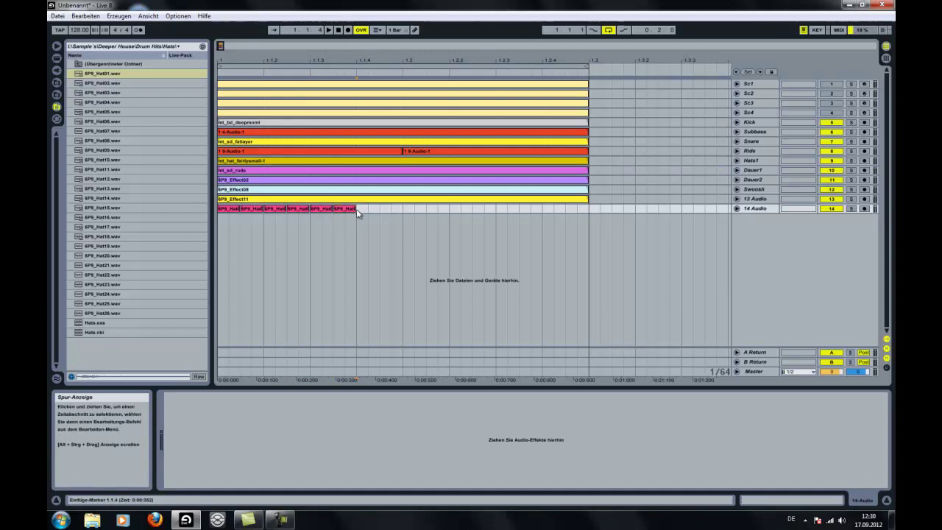
{"action": "key", "text": "ctrl+d"}
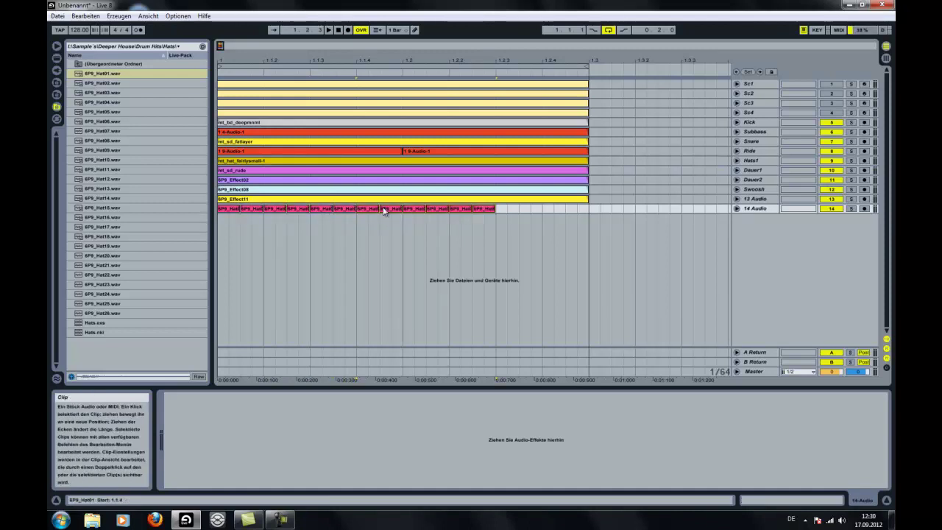
{"action": "key", "text": "ctrl+d"}
- Delete the hat clips on track 14 beyond the loop end at 1.3 and audition the pattern
{"action": "left_click_drag", "start_coordinate": [670, 211], "coordinate": [605, 215]}
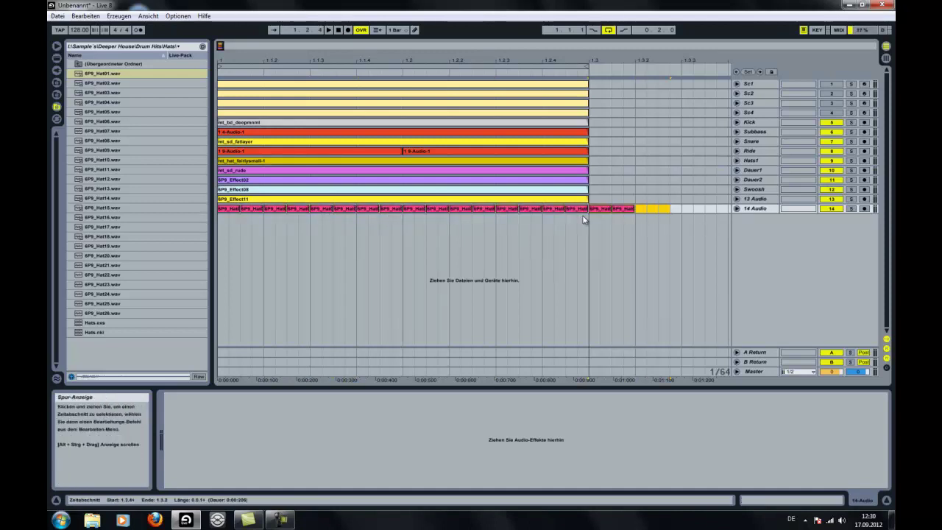
{"action": "key", "text": "Delete"}
{"action": "key", "text": "space"}
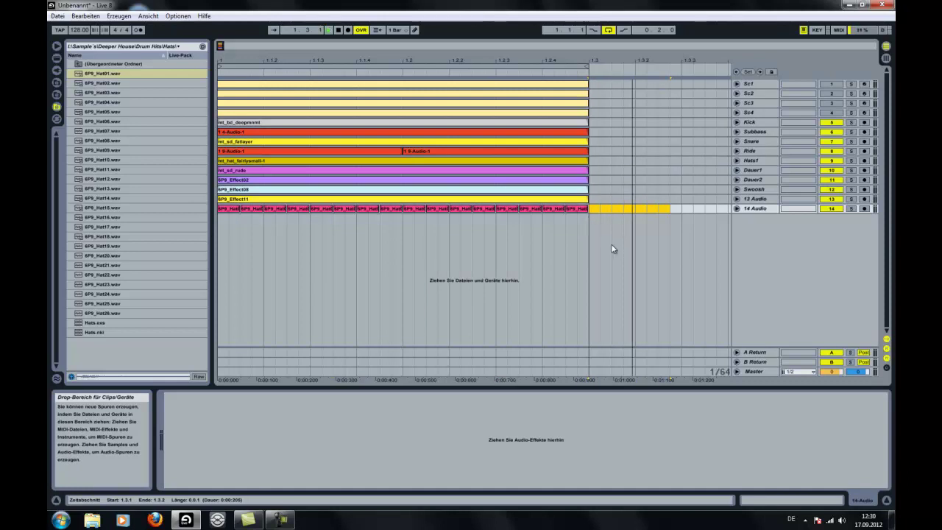
{"action": "left_click", "coordinate": [339, 31]}
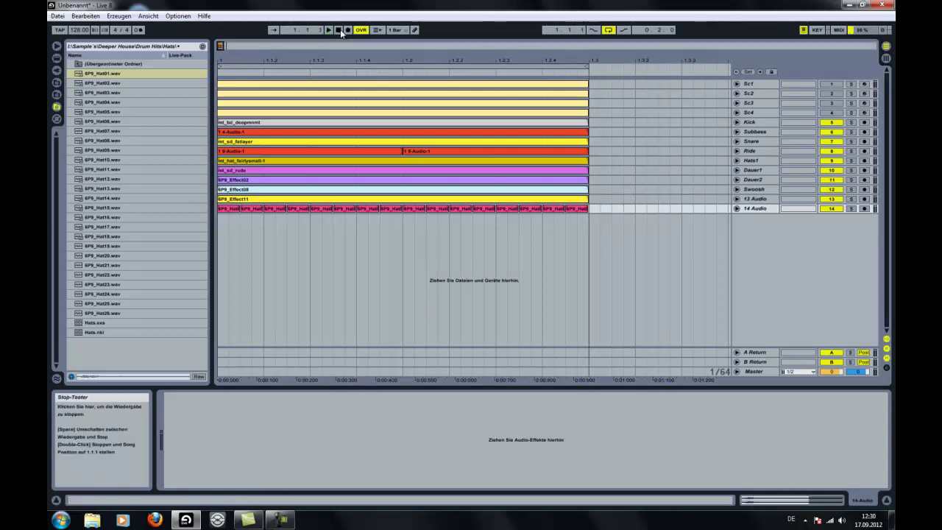
- Delete every second hat clip on track 14, leaving one hit per sixteenth, and play the loop
{"action": "left_click", "coordinate": [257, 210]}
{"action": "key", "text": "Delete"}
{"action": "left_click", "coordinate": [298, 210]}
{"action": "key", "text": "Delete"}
{"action": "left_click", "coordinate": [345, 210]}
{"action": "key", "text": "Delete"}
{"action": "left_click", "coordinate": [391, 210]}
{"action": "key", "text": "Delete"}
{"action": "left_click", "coordinate": [438, 209]}
{"action": "key", "text": "Delete"}
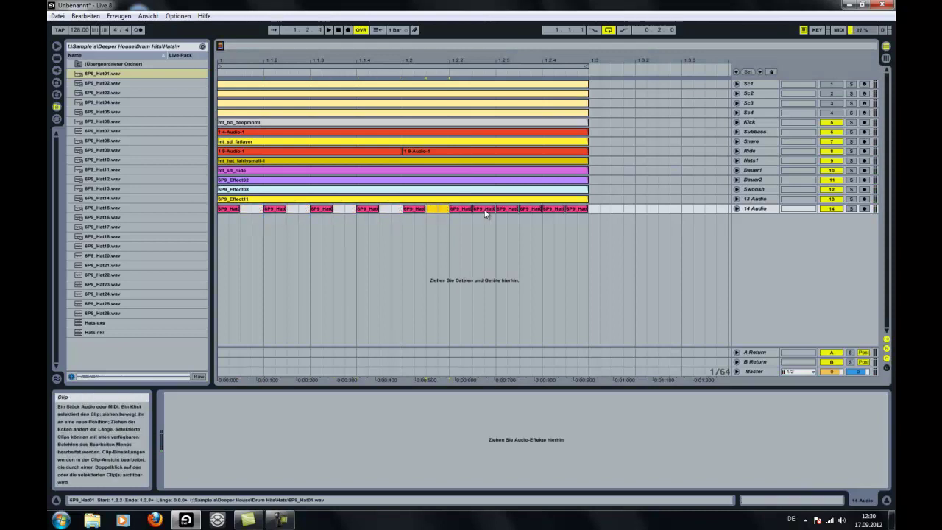
{"action": "left_click", "coordinate": [572, 210]}
{"action": "key", "text": "Delete"}
{"action": "key", "text": "space"}
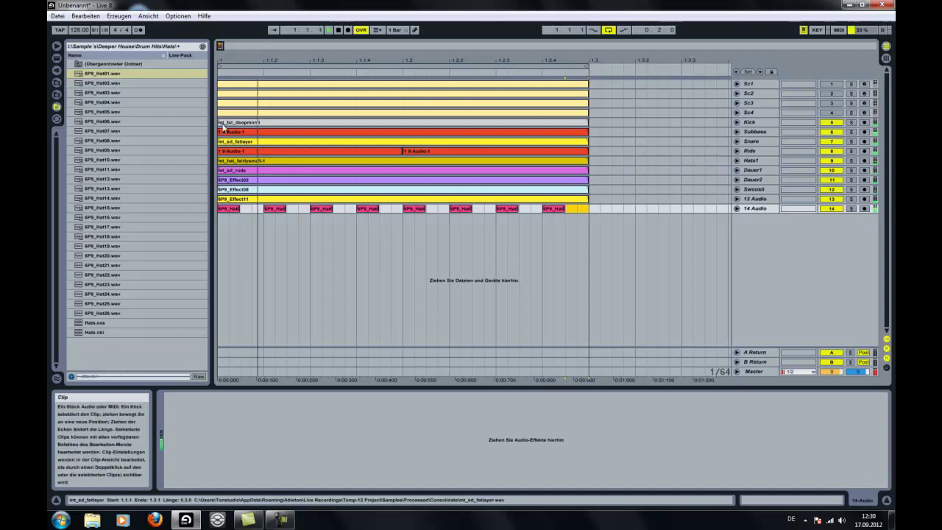
- Consolidate all hat clips on track 14 from the start to 1.3 into a single clip
{"action": "left_click", "coordinate": [93, 65]}
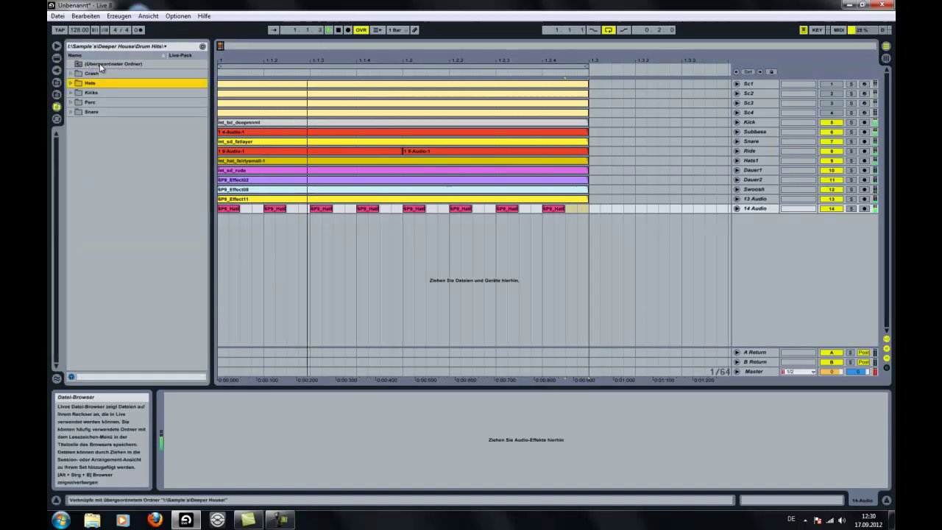
{"action": "left_click", "coordinate": [57, 58]}
{"action": "key", "text": "space"}
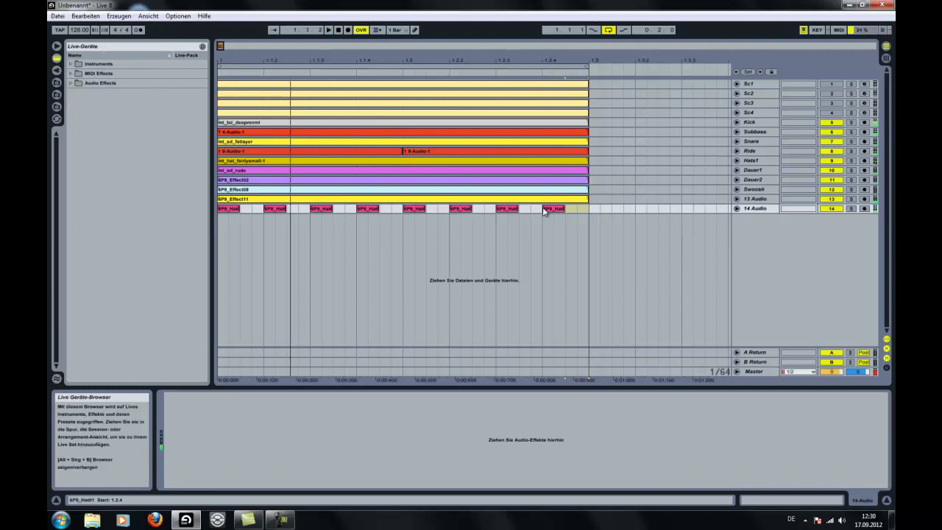
{"action": "left_click_drag", "start_coordinate": [588, 210], "coordinate": [359, 210]}
{"action": "key", "text": "ctrl+j"}
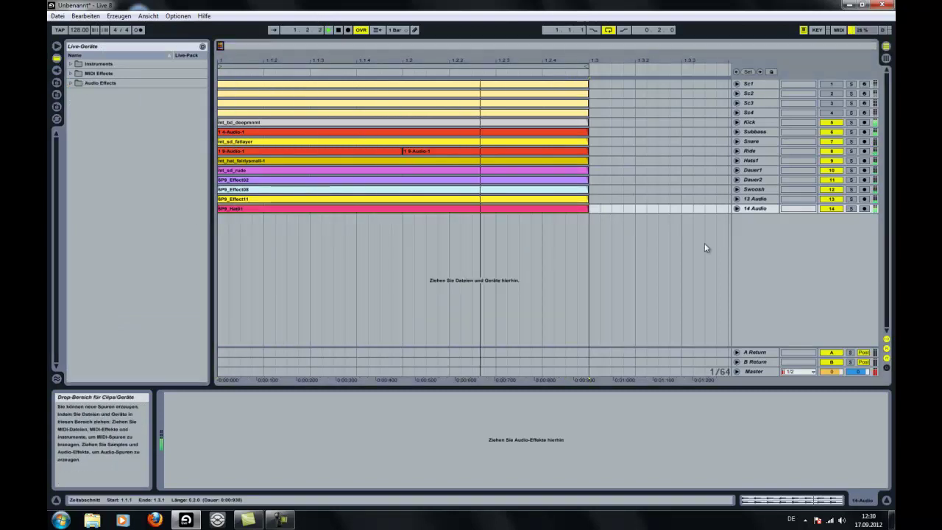
- Set the consolidated hat clip's volume to -17.2 dB
{"action": "left_click", "coordinate": [755, 209]}
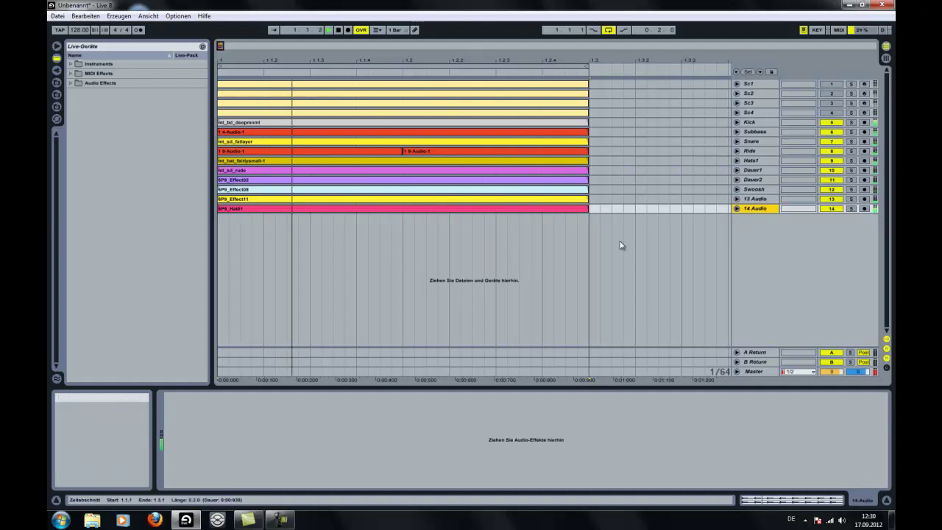
{"action": "left_click", "coordinate": [516, 210]}
{"action": "left_click_drag", "start_coordinate": [231, 468], "coordinate": [231, 469]}
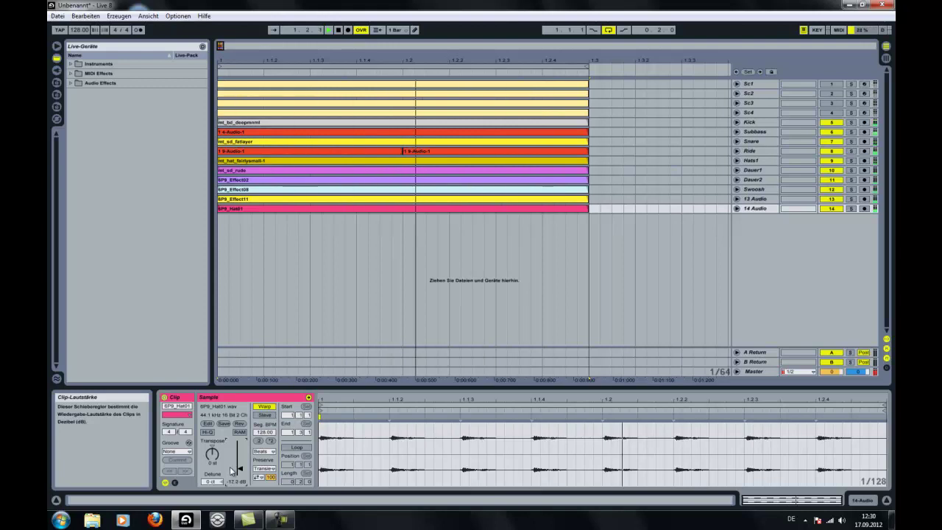
- Split out the 1/32-long hat hit at 1.2.3 on track 14 and reverse that slice
{"action": "left_click", "coordinate": [737, 210]}
{"action": "left_click_drag", "start_coordinate": [543, 232], "coordinate": [519, 240]}
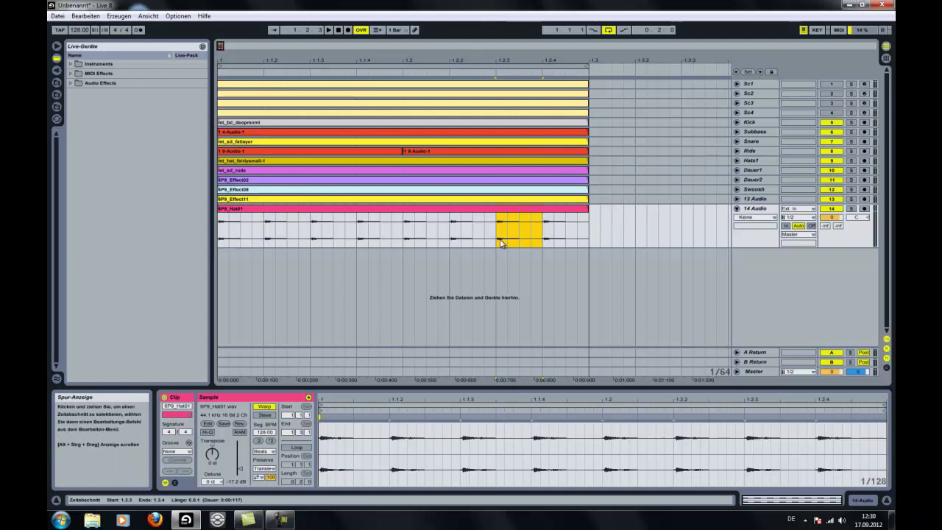
{"action": "left_click_drag", "start_coordinate": [520, 243], "coordinate": [506, 245]}
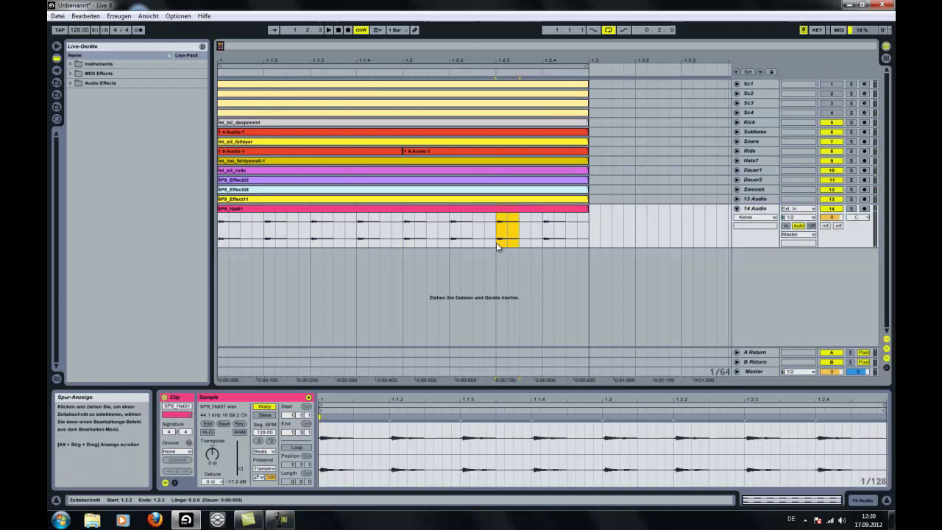
{"action": "key", "text": "ctrl+e"}
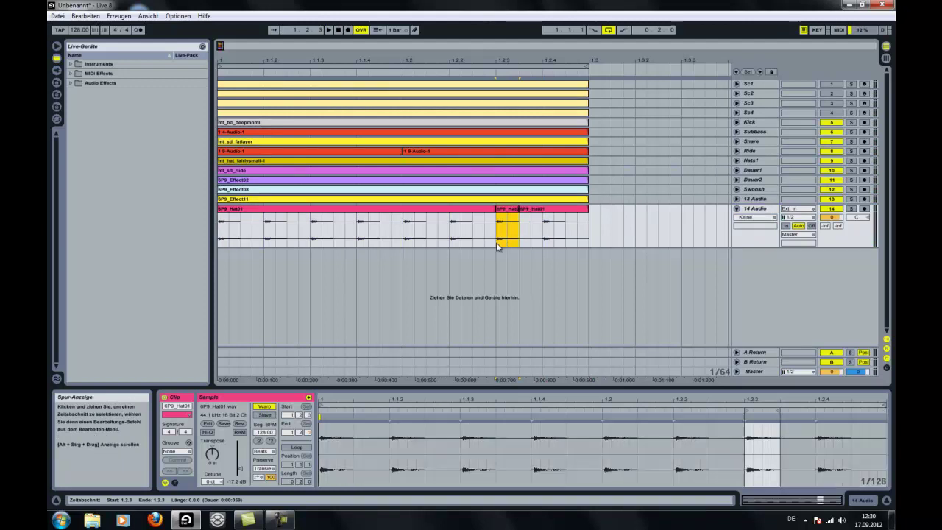
{"action": "left_click", "coordinate": [237, 424]}
{"action": "key", "text": "space"}
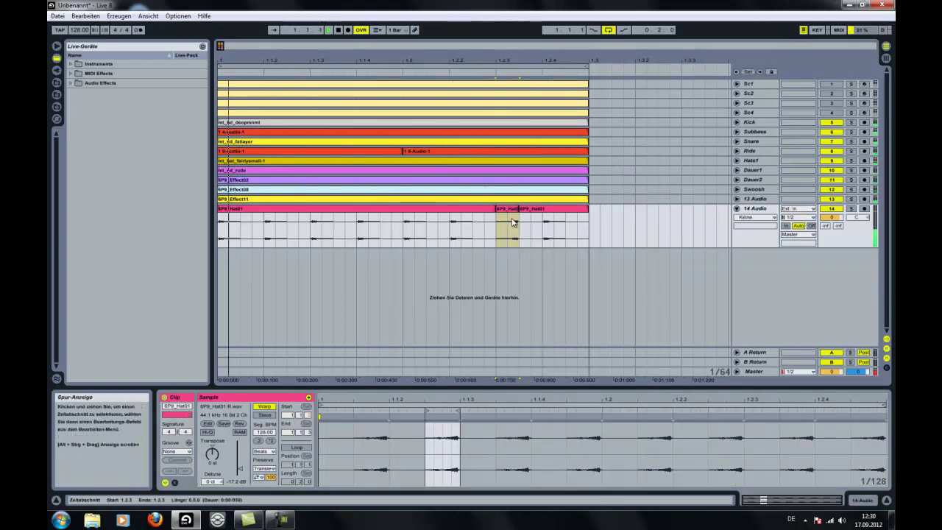
- Shift the reversed hat slice a 1/64 note earlier, extend its end by a 1/32 note, and audition the track
{"action": "left_click_drag", "start_coordinate": [514, 224], "coordinate": [501, 220]}
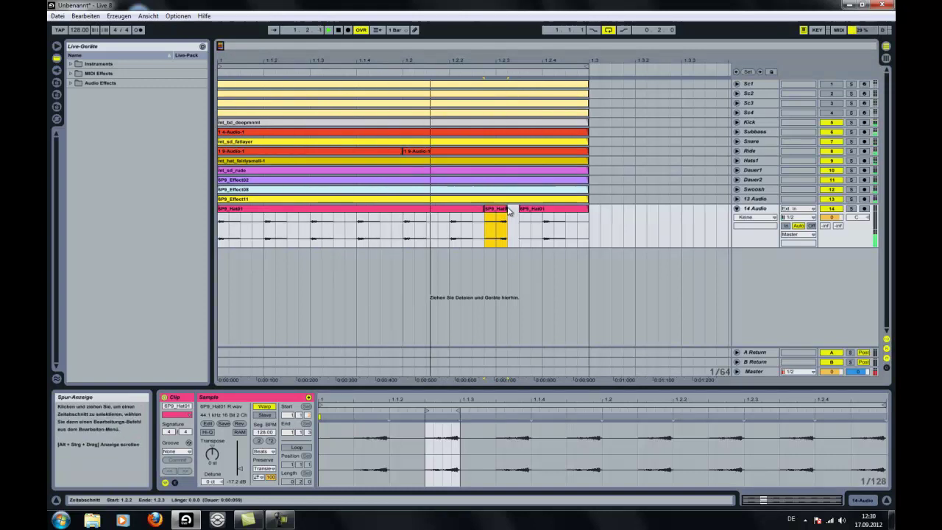
{"action": "left_click_drag", "start_coordinate": [508, 221], "coordinate": [531, 221]}
{"action": "left_click", "coordinate": [852, 209]}
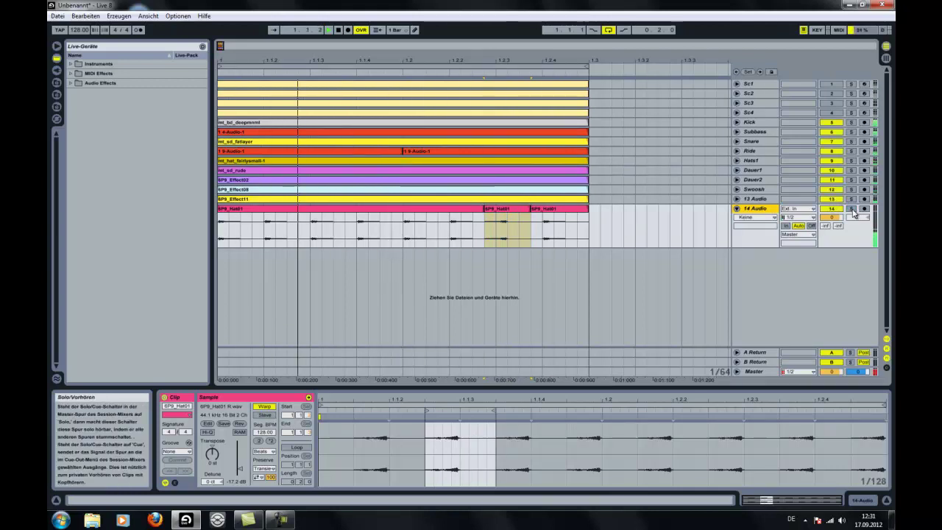
- Consolidate the three hat clips on track 14 into one clip and play the loop
{"action": "left_click_drag", "start_coordinate": [582, 221], "coordinate": [197, 225]}
{"action": "key", "text": "space"}
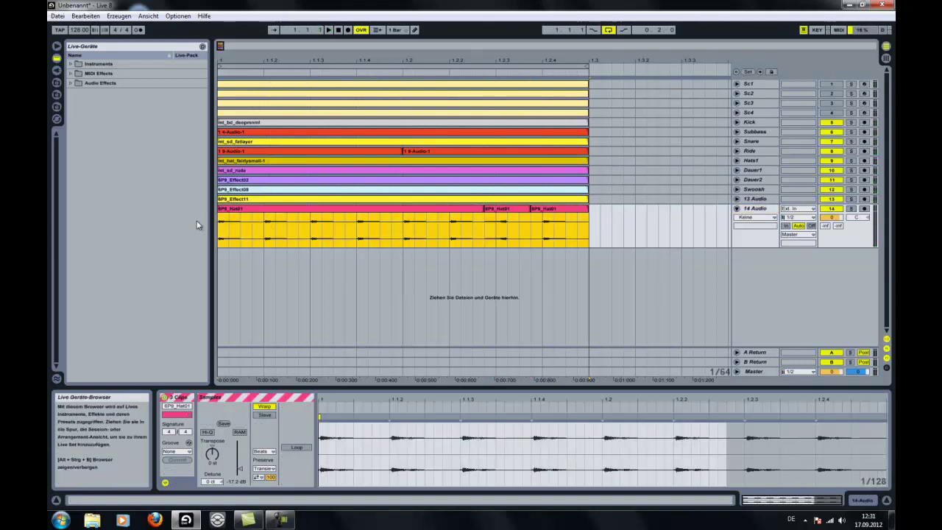
{"action": "key", "text": "space"}
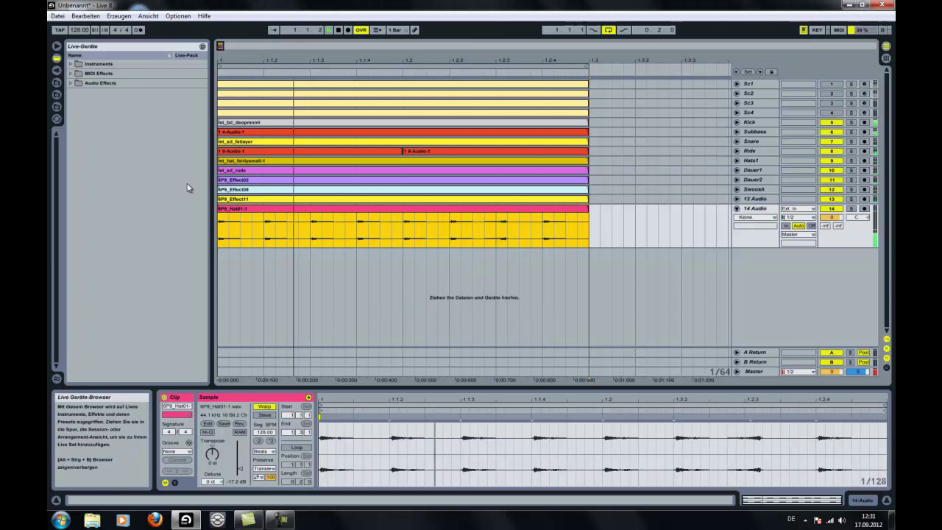
- Fold track 14 and lower the hat clip's volume to -19.2 dB
{"action": "left_click", "coordinate": [737, 209]}
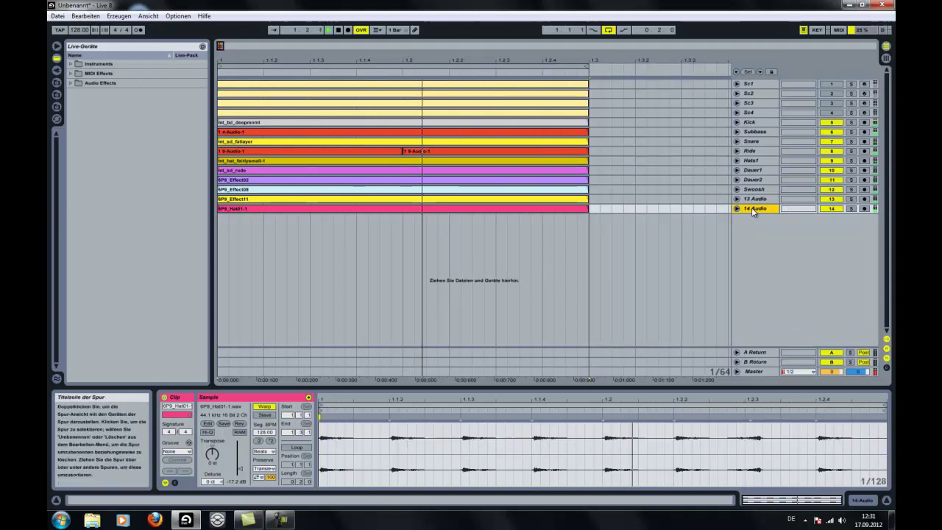
{"action": "left_click_drag", "start_coordinate": [231, 470], "coordinate": [230, 473]}
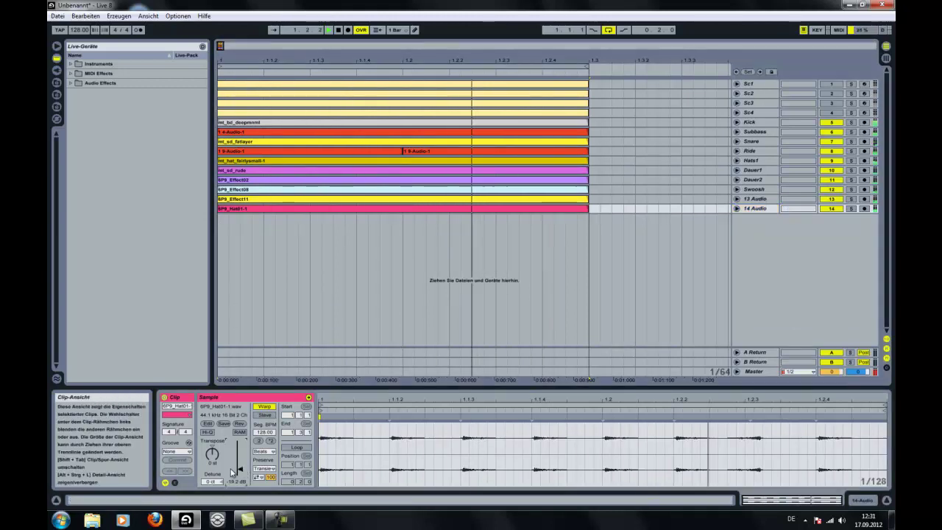
{"action": "key", "text": "space"}
- Try FabFilter Pro-Q on track 14 with a low-shelf cut below about 2 kHz
{"action": "left_click", "coordinate": [57, 59]}
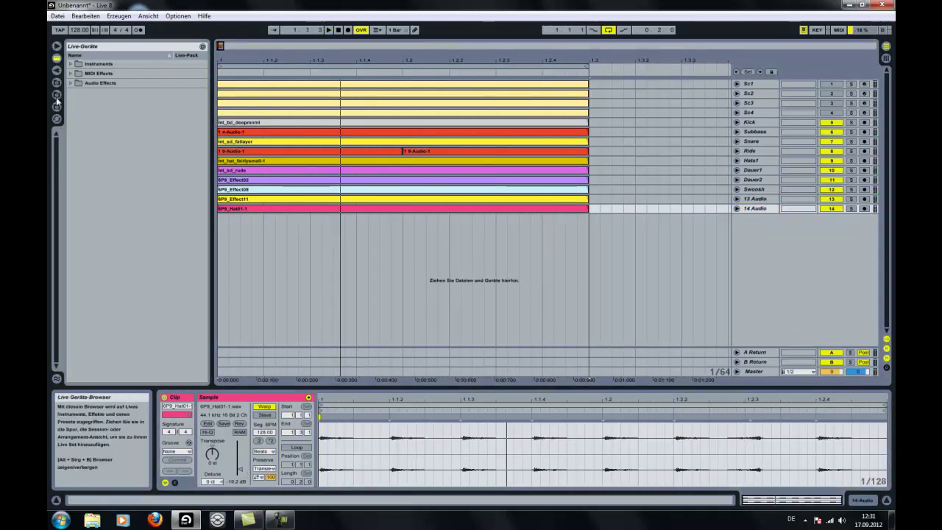
{"action": "left_click", "coordinate": [56, 70]}
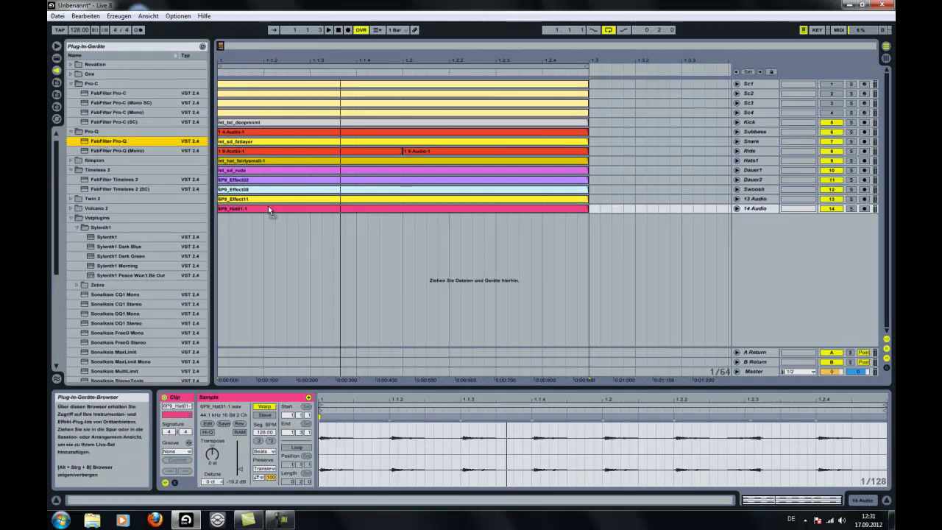
{"action": "left_click_drag", "start_coordinate": [269, 211], "coordinate": [271, 212]}
{"action": "left_click_drag", "start_coordinate": [353, 293], "coordinate": [578, 381]}
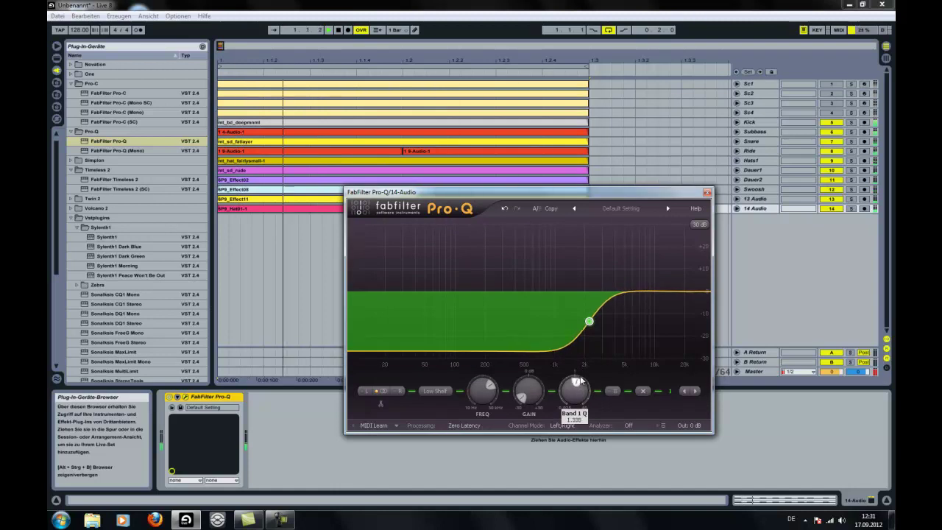
{"action": "mouse_move", "coordinate": [491, 386]}
{"action": "left_mouse_down"}
{"action": "mouse_move", "coordinate": [482, 405]}
{"action": "mouse_move", "coordinate": [484, 396]}
{"action": "left_mouse_up"}
{"action": "left_click", "coordinate": [707, 192]}
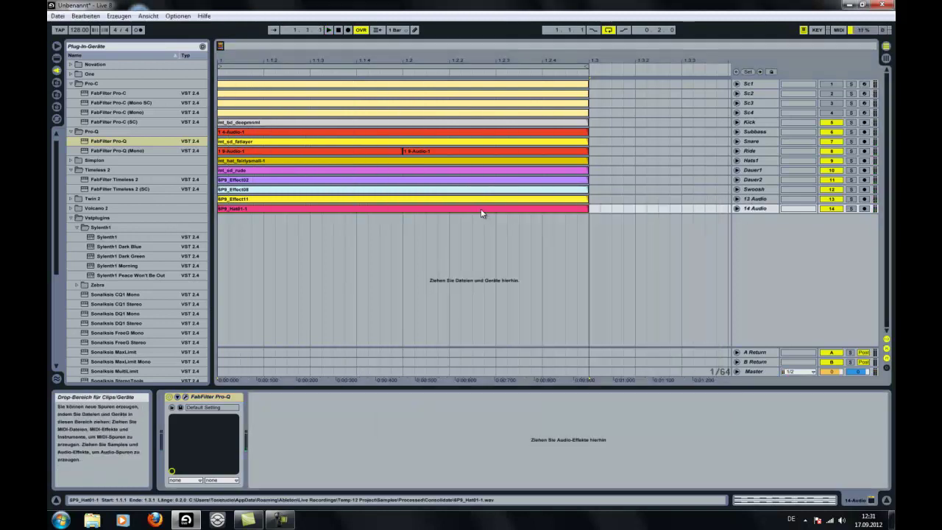
- Delete hat track 14 from the arrangement
{"action": "right_click", "coordinate": [762, 209]}
{"action": "left_click", "coordinate": [718, 244]}
{"action": "right_click", "coordinate": [757, 207]}
{"action": "left_click", "coordinate": [710, 236]}
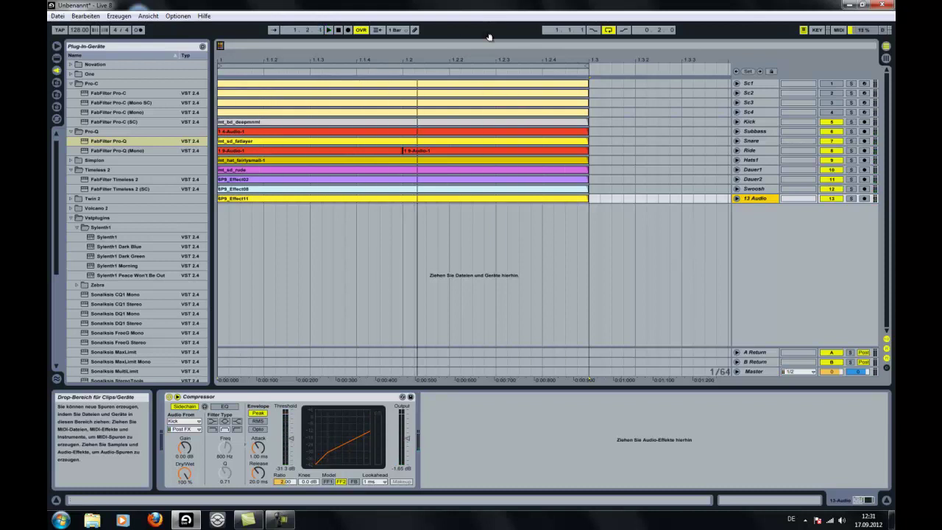
- Duplicate all clips three times to fill two bars and extend the loop range to bar 3
{"action": "double_click", "coordinate": [221, 47]}
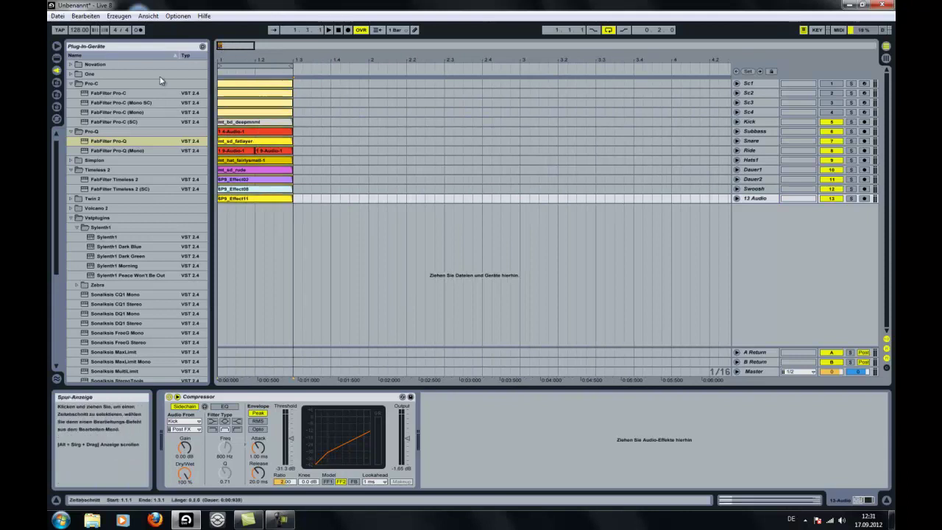
{"action": "key", "text": "ctrl+a"}
{"action": "key", "text": "ctrl+d"}
{"action": "key", "text": "ctrl+d"}
{"action": "key", "text": "ctrl+d"}
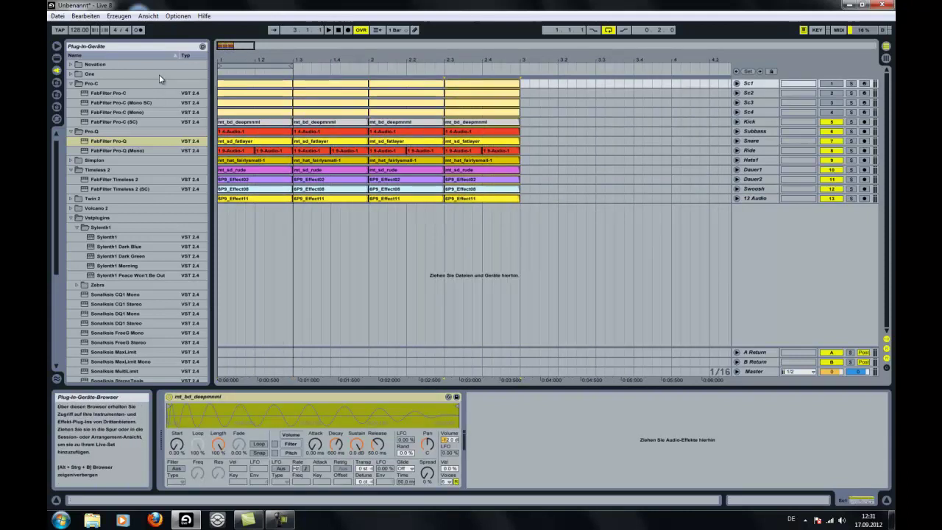
{"action": "left_click_drag", "start_coordinate": [293, 66], "coordinate": [520, 70]}
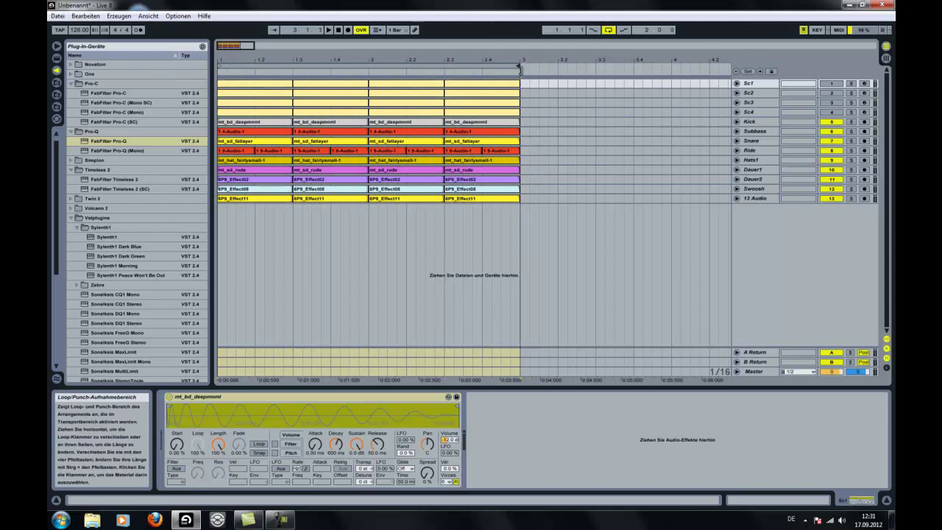
- Load Sylenth1 onto a new MIDI track below the audio tracks and initialise its preset
{"action": "left_click_drag", "start_coordinate": [103, 237], "coordinate": [673, 239]}
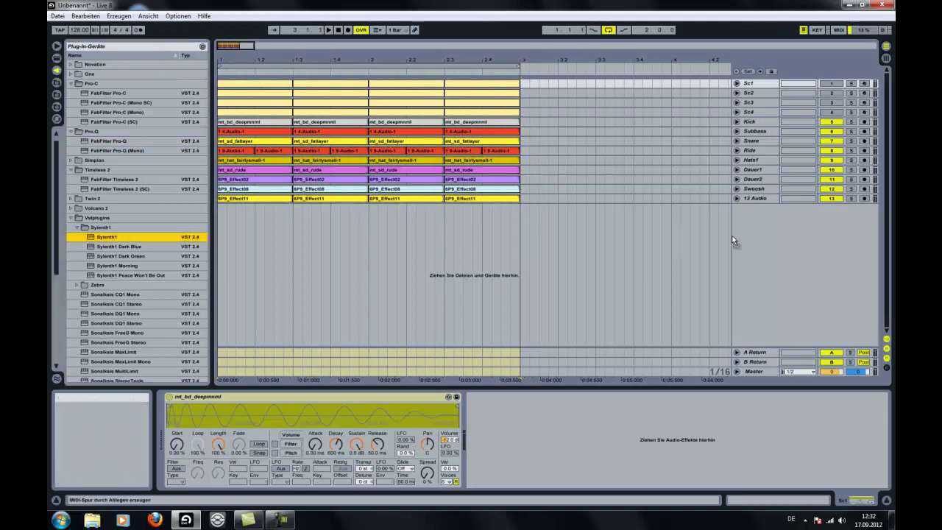
{"action": "left_click_drag", "start_coordinate": [778, 236], "coordinate": [778, 237]}
{"action": "left_click", "coordinate": [515, 301]}
{"action": "left_click", "coordinate": [533, 403]}
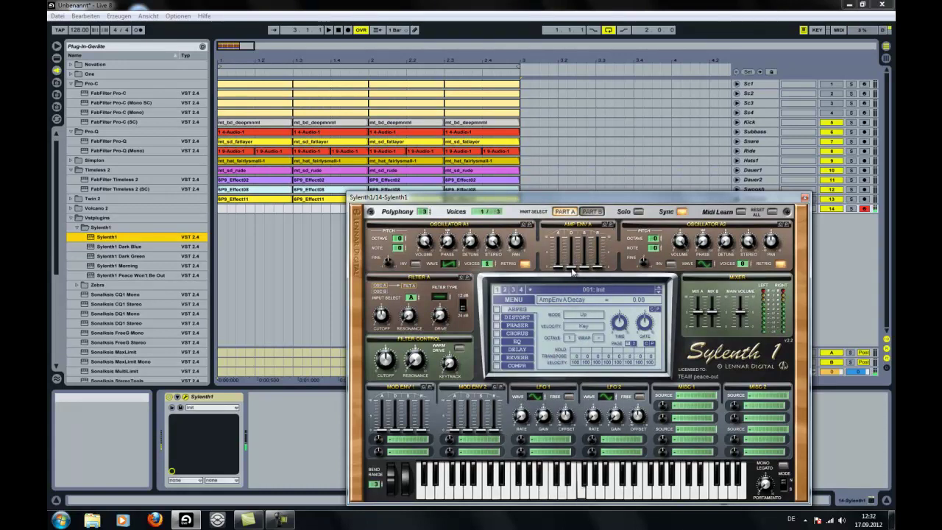
- Give Sylenth1's amp envelope A a short decay and a release of about 5.3
{"action": "left_click_drag", "start_coordinate": [572, 250], "coordinate": [600, 231]}
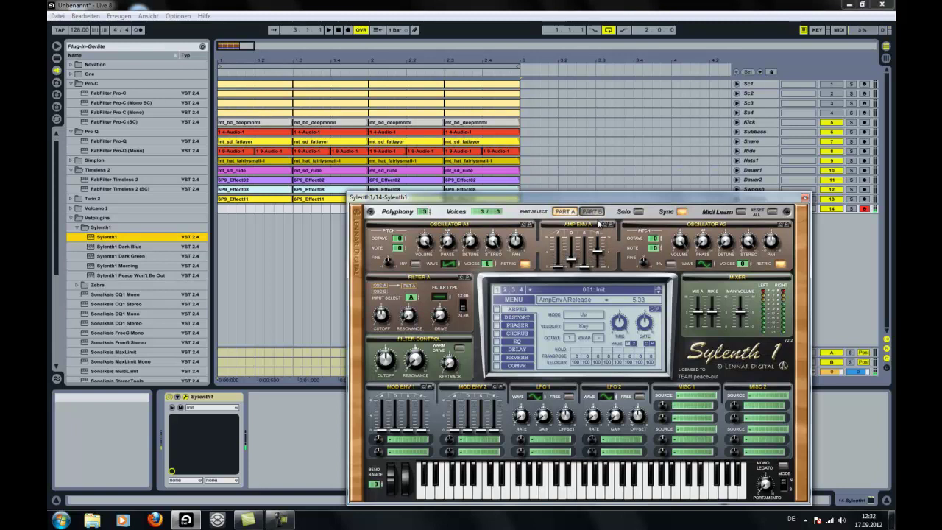
{"action": "left_click_drag", "start_coordinate": [599, 253], "coordinate": [600, 249]}
{"action": "left_click_drag", "start_coordinate": [574, 261], "coordinate": [576, 258]}
- Enable Sylenth1's EQ with boosted treble and shape filter A with a drive of 4.86 and an adjusted cutoff
{"action": "left_click", "coordinate": [498, 342]}
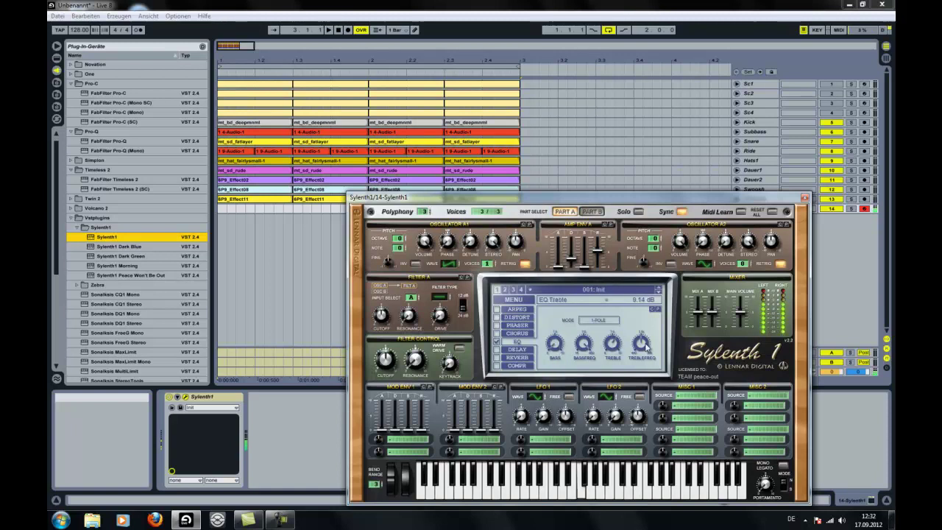
{"action": "left_click_drag", "start_coordinate": [614, 347], "coordinate": [613, 343]}
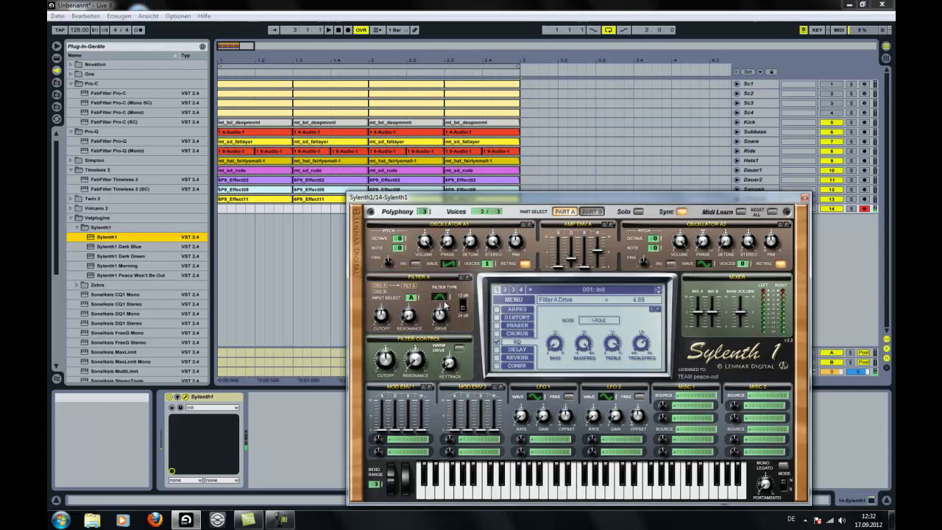
{"action": "left_click", "coordinate": [465, 305]}
{"action": "left_click_drag", "start_coordinate": [384, 313], "coordinate": [390, 310]}
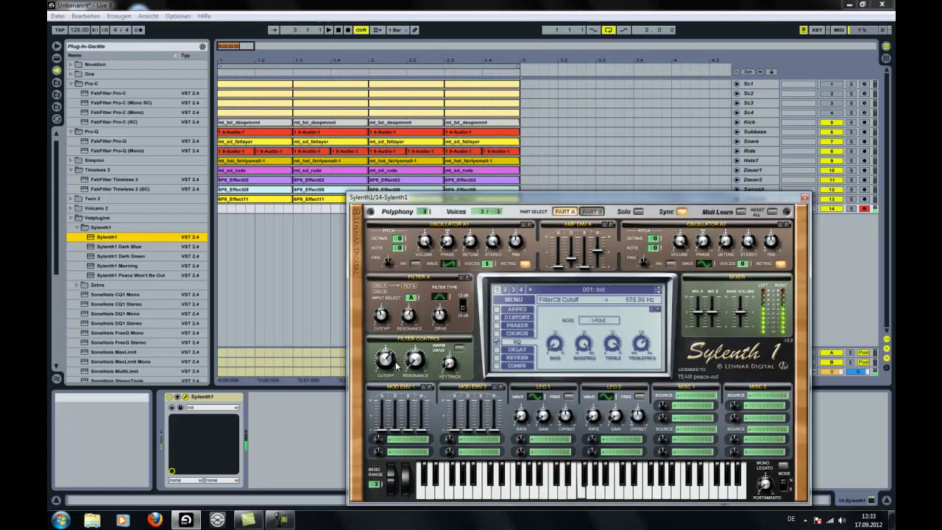
- Route Mod Env 1 to Pitch AB with a small amount, decay 3.74 and release 5.29
{"action": "left_click", "coordinate": [409, 439]}
{"action": "left_click", "coordinate": [410, 438]}
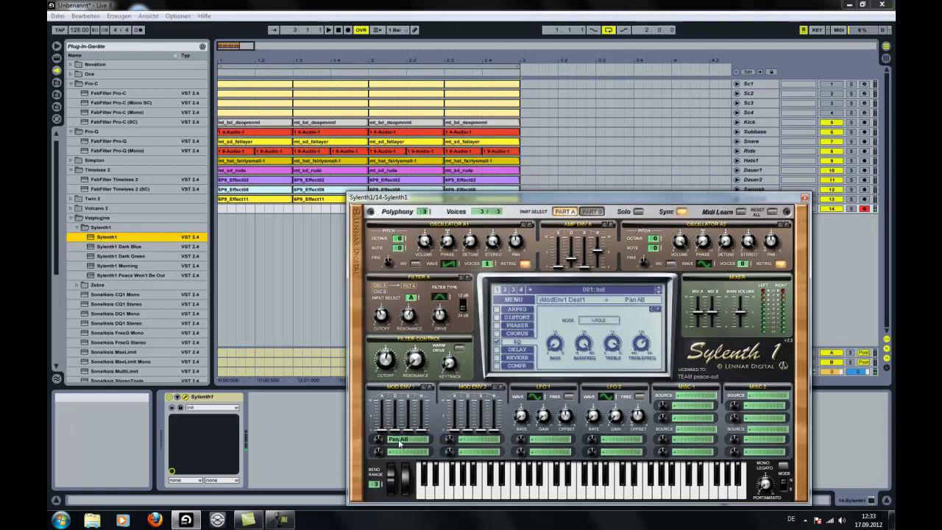
{"action": "left_click", "coordinate": [406, 439]}
{"action": "left_click", "coordinate": [413, 349]}
{"action": "left_click_drag", "start_coordinate": [398, 427], "coordinate": [403, 403]}
{"action": "left_click", "coordinate": [399, 447]}
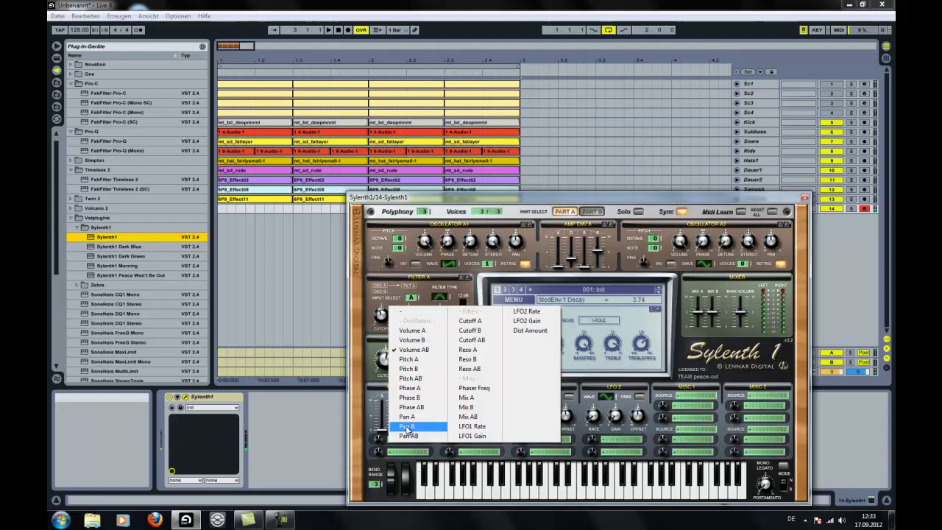
{"action": "left_click", "coordinate": [421, 378]}
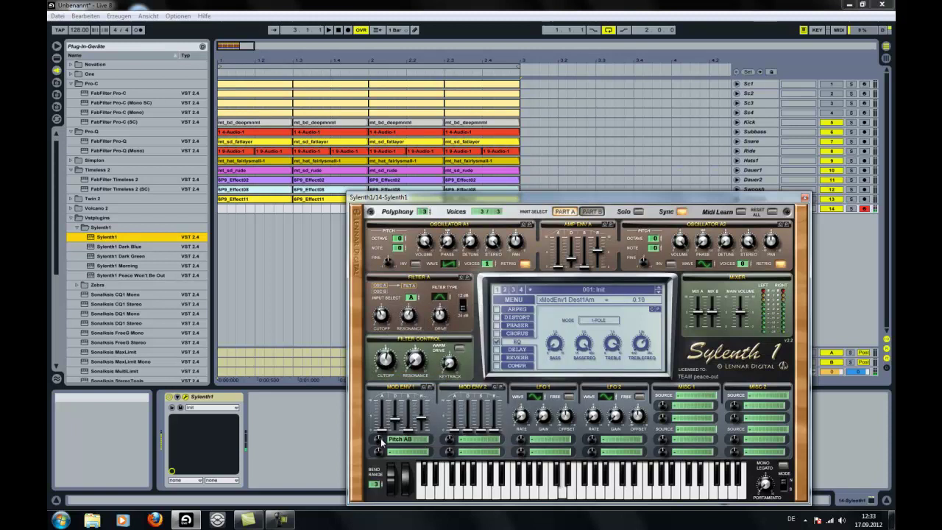
{"action": "left_click_drag", "start_coordinate": [381, 438], "coordinate": [380, 442]}
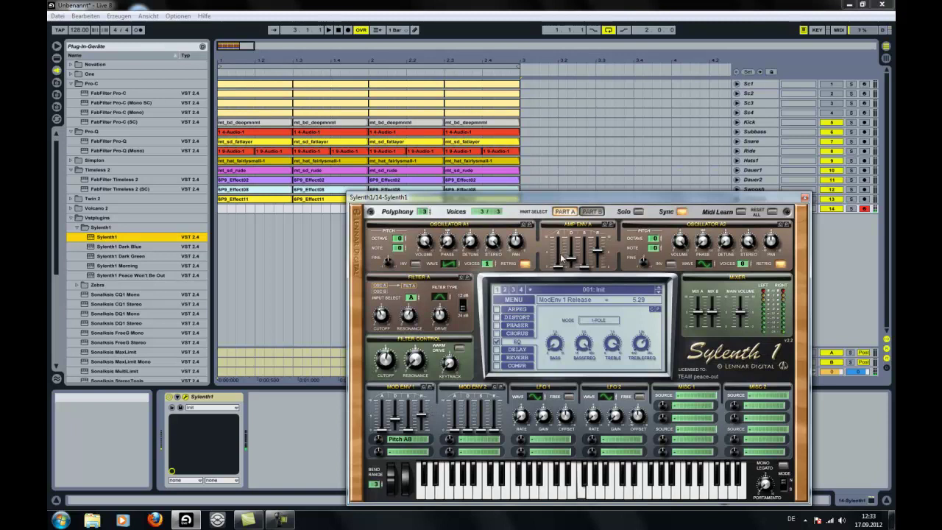
- Set the amp envelope release to 4.93 and oscillator A1 to 4 voices at octave -1, and close the plug-in window
{"action": "left_click_drag", "start_coordinate": [571, 254], "coordinate": [582, 255]}
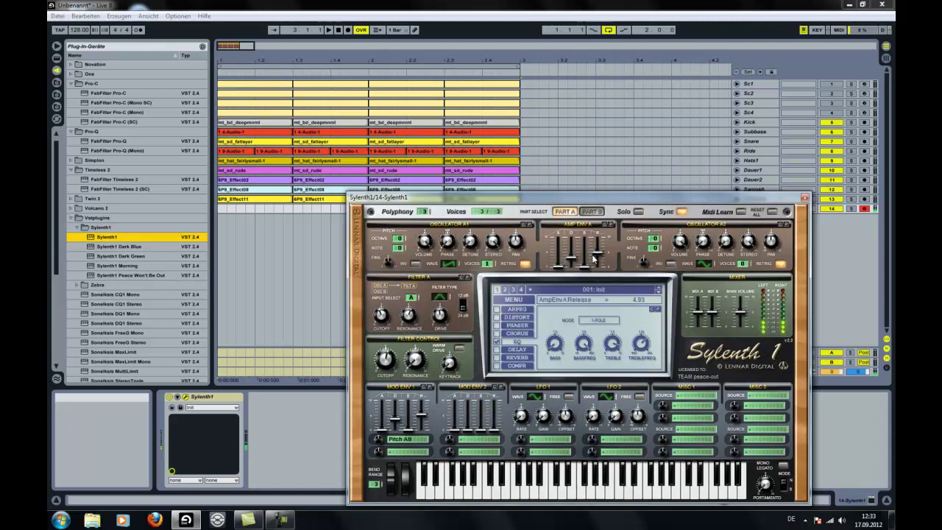
{"action": "left_click", "coordinate": [491, 263]}
{"action": "left_click", "coordinate": [400, 242]}
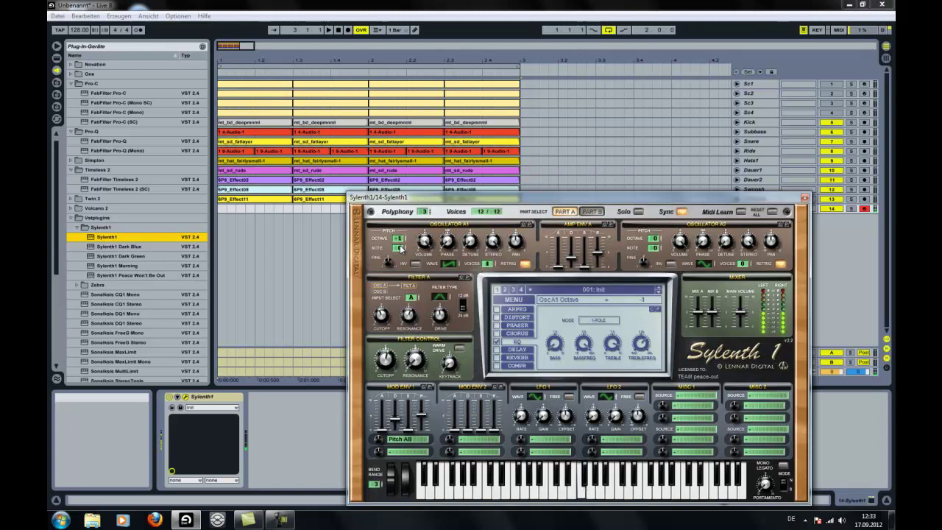
{"action": "left_click", "coordinate": [805, 198]}
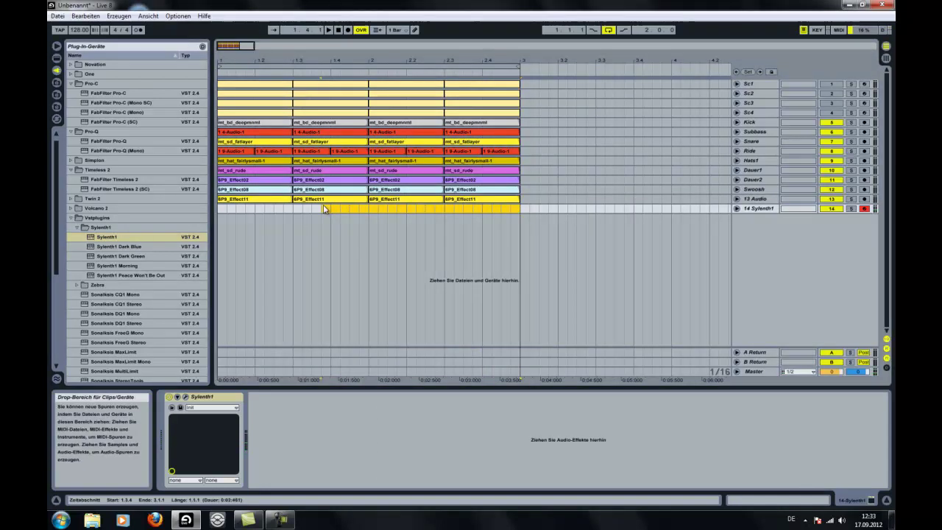
- Create an empty two-bar MIDI clip on the Sylenth1 track, open its note editor and play the loop briefly
{"action": "left_click", "coordinate": [219, 211]}
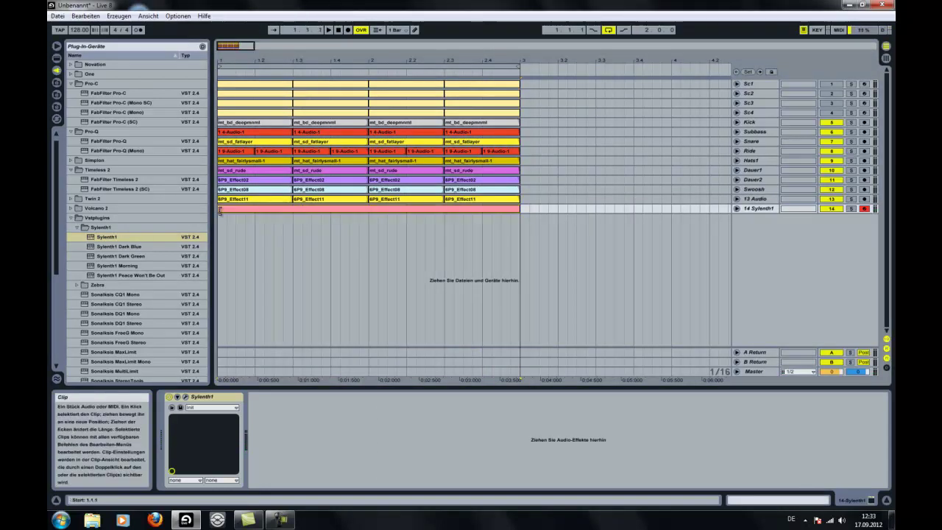
{"action": "double_click", "coordinate": [290, 210]}
{"action": "key", "text": "space"}
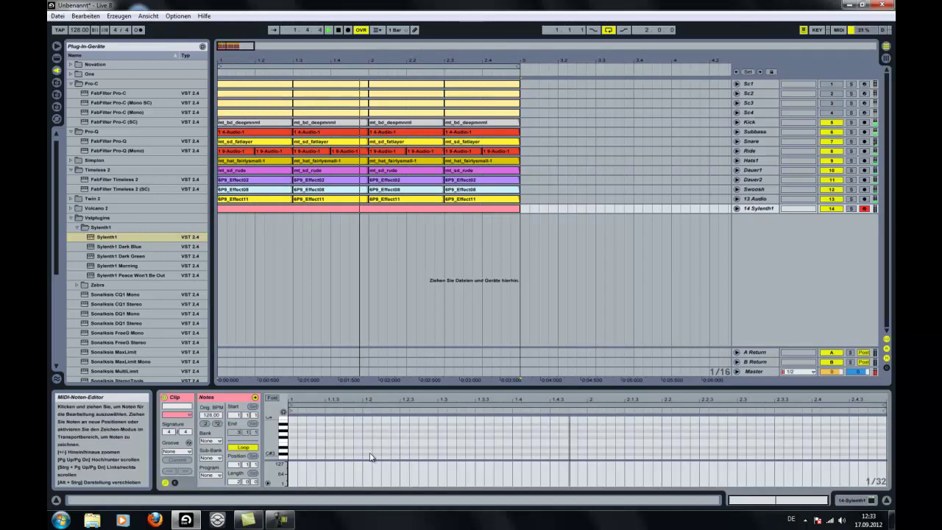
{"action": "key", "text": "space"}
- Draw a C3 note one beat long at 1.1.1 and solo the Sylenth1 track
{"action": "double_click", "coordinate": [290, 458]}
{"action": "left_click_drag", "start_coordinate": [297, 458], "coordinate": [324, 460]}
{"action": "key", "text": "space"}
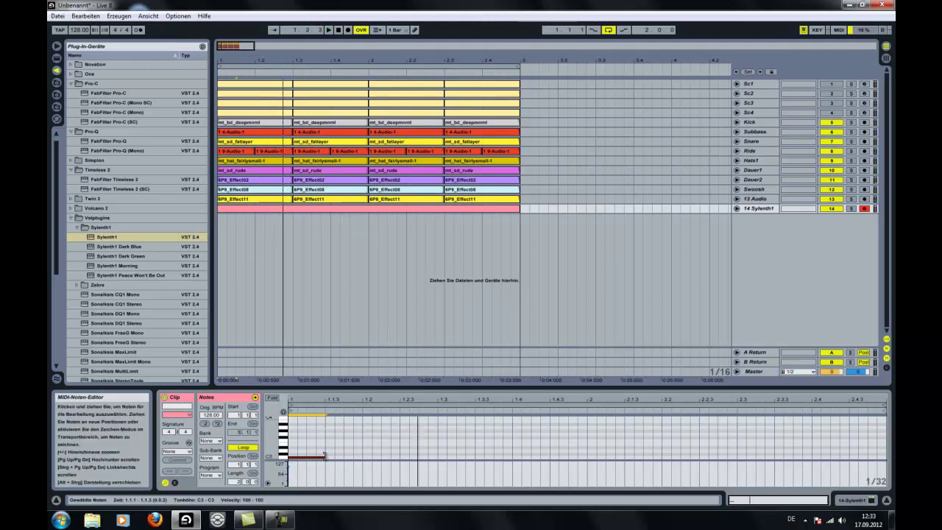
{"action": "left_click_drag", "start_coordinate": [324, 457], "coordinate": [345, 457]}
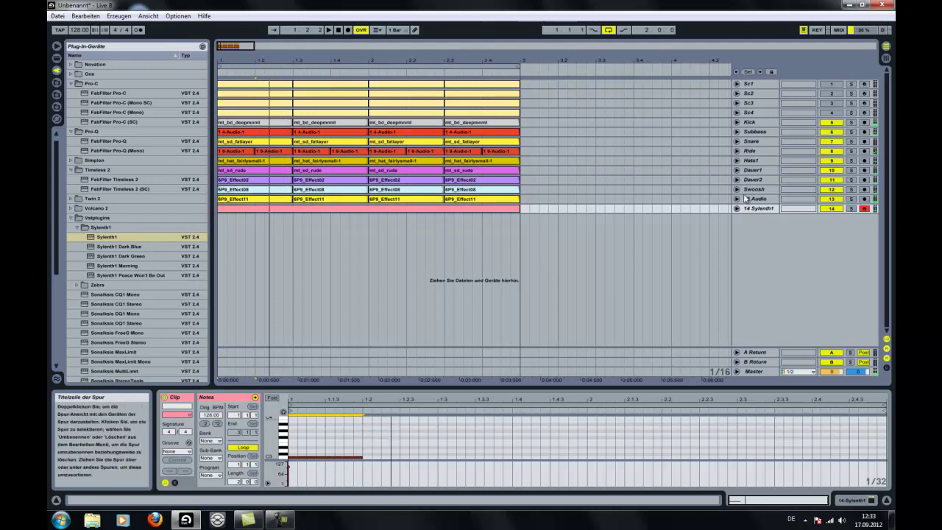
{"action": "left_click", "coordinate": [851, 208]}
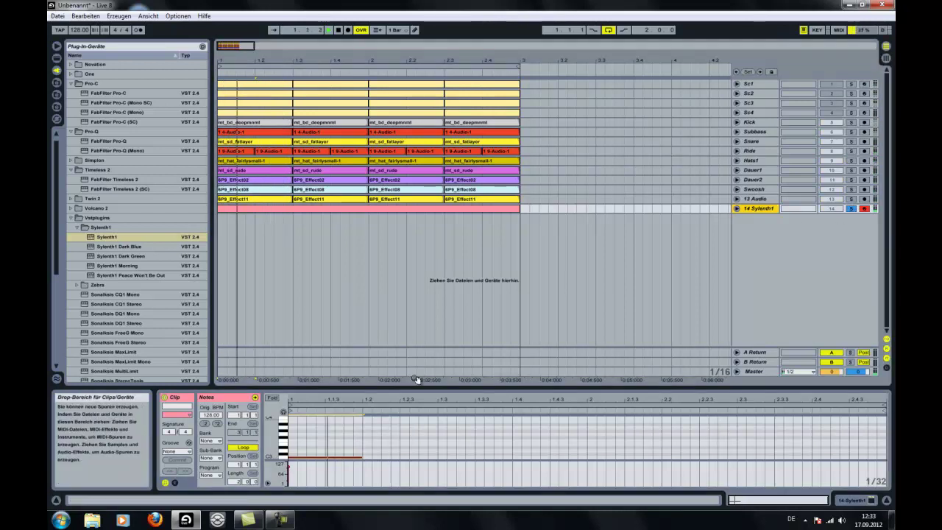
- Copy the C3 note to 1.2.1, 1.3.1 and 1.3.4, repeat the four-note pattern from 2.1.1, and play the clip
{"action": "left_click_drag", "start_coordinate": [346, 462], "coordinate": [452, 462]}
{"action": "key", "text": "space"}
{"action": "key", "text": "space"}
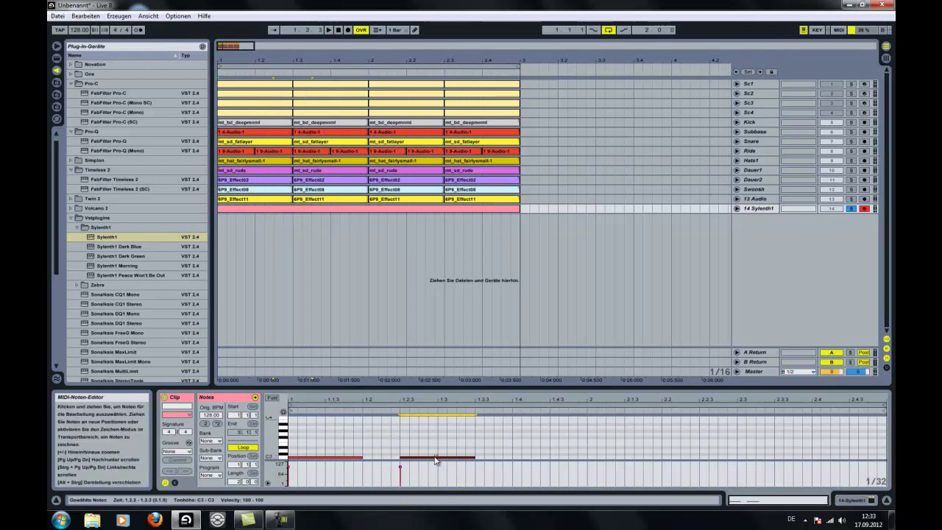
{"action": "mouse_move", "coordinate": [439, 461]}
{"action": "left_mouse_down"}
{"action": "mouse_move", "coordinate": [401, 461]}
{"action": "mouse_move", "coordinate": [481, 457]}
{"action": "mouse_move", "coordinate": [431, 452]}
{"action": "mouse_move", "coordinate": [530, 455]}
{"action": "mouse_move", "coordinate": [493, 453]}
{"action": "left_mouse_up"}
{"action": "left_click", "coordinate": [426, 452]}
{"action": "left_click", "coordinate": [511, 453]}
{"action": "key", "text": "space"}
{"action": "mouse_move", "coordinate": [586, 455]}
{"action": "left_mouse_down"}
{"action": "mouse_move", "coordinate": [312, 453]}
{"action": "mouse_move", "coordinate": [582, 460]}
{"action": "mouse_move", "coordinate": [602, 451]}
{"action": "left_mouse_up"}
{"action": "key", "text": "space"}
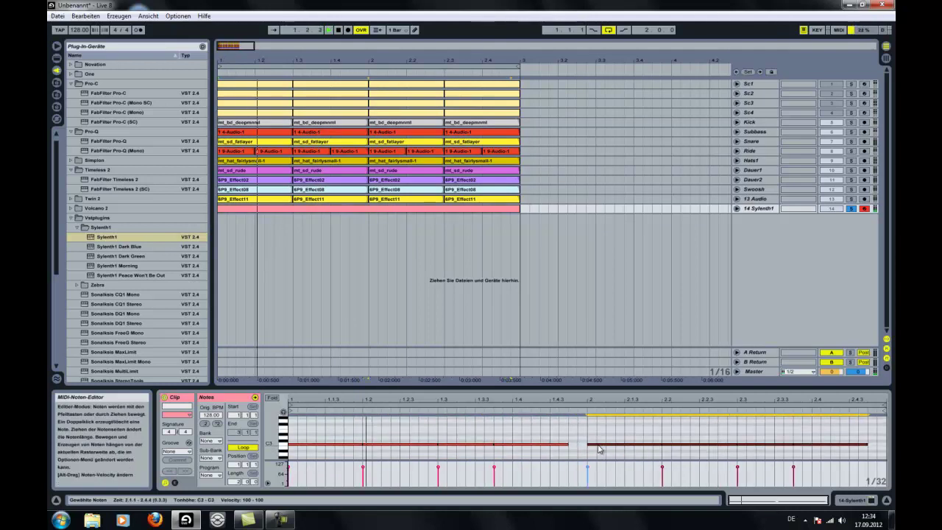
- Show the Sylenth1 track's device chain and add a Compressor after the synth
{"action": "left_click", "coordinate": [762, 211]}
{"action": "double_click", "coordinate": [763, 214]}
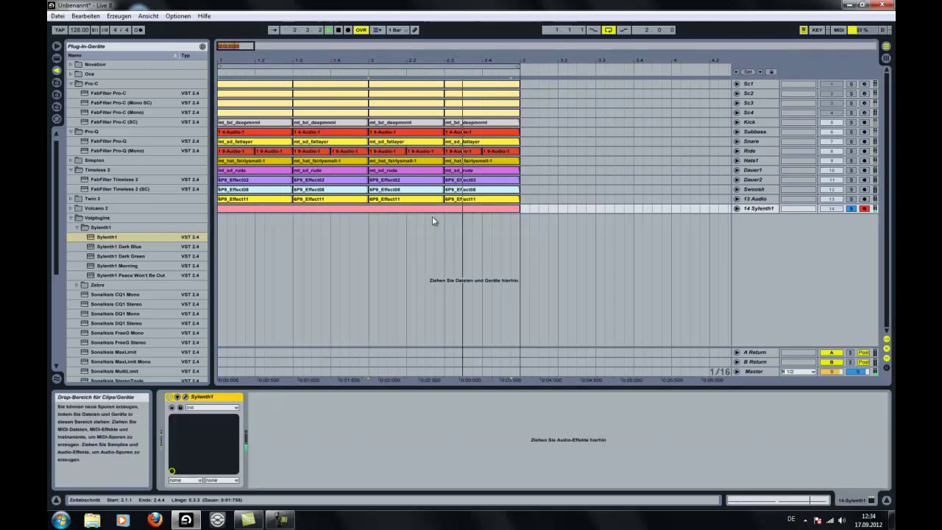
{"action": "scroll", "coordinate": [108, 101], "scroll_direction": "up", "scroll_amount": 1}
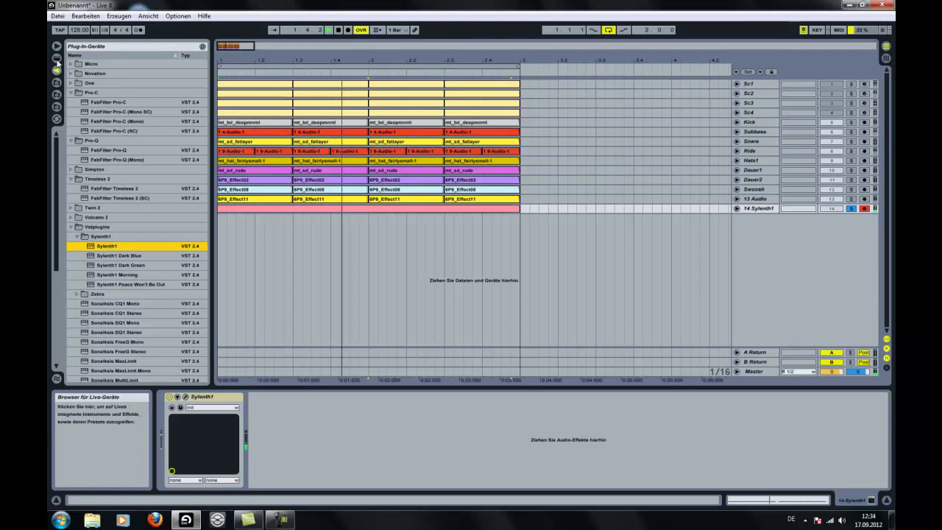
{"action": "key", "text": "ctrl+alt+l"}
{"action": "left_click", "coordinate": [71, 83]}
{"action": "left_click_drag", "start_coordinate": [97, 160], "coordinate": [276, 215]}
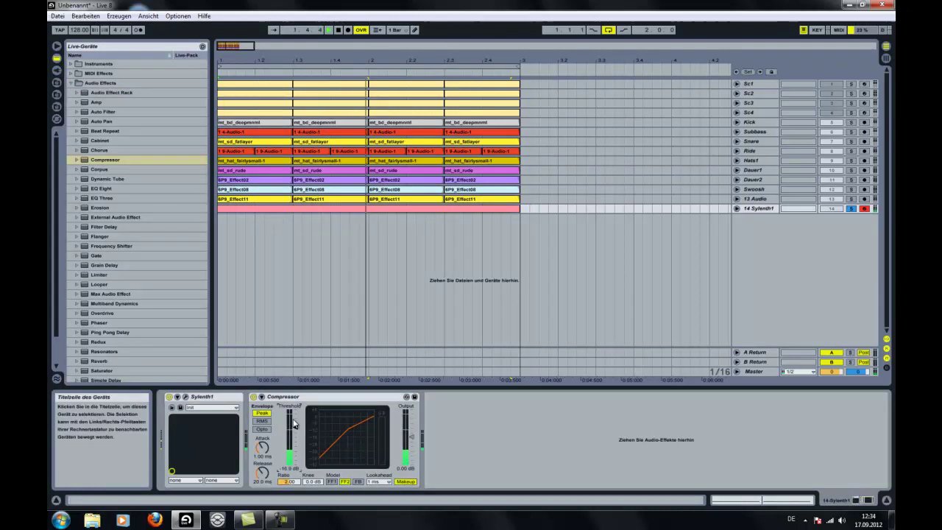
- Set the compressor threshold to -17.5 dB and its output to about 9.6 dB, and unsolo the Sylenth1 track
{"action": "left_click_drag", "start_coordinate": [295, 422], "coordinate": [295, 417]}
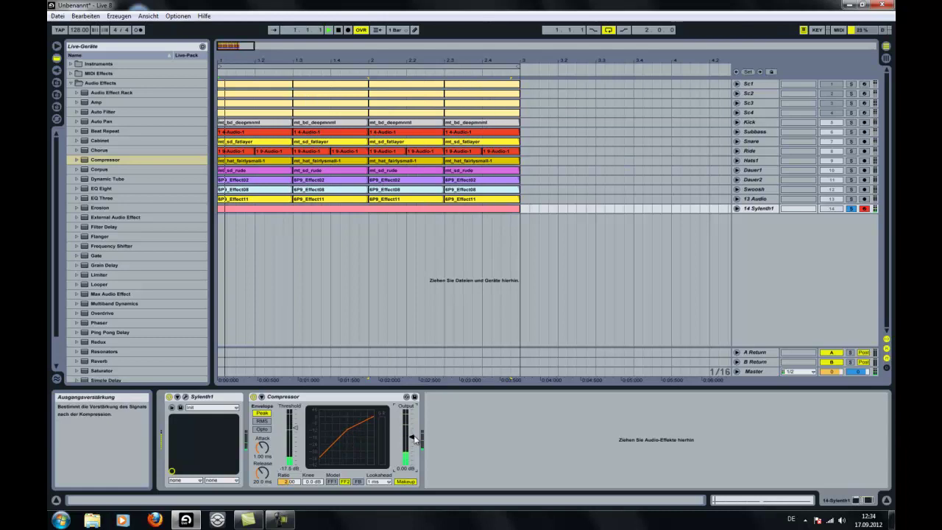
{"action": "left_click", "coordinate": [850, 209]}
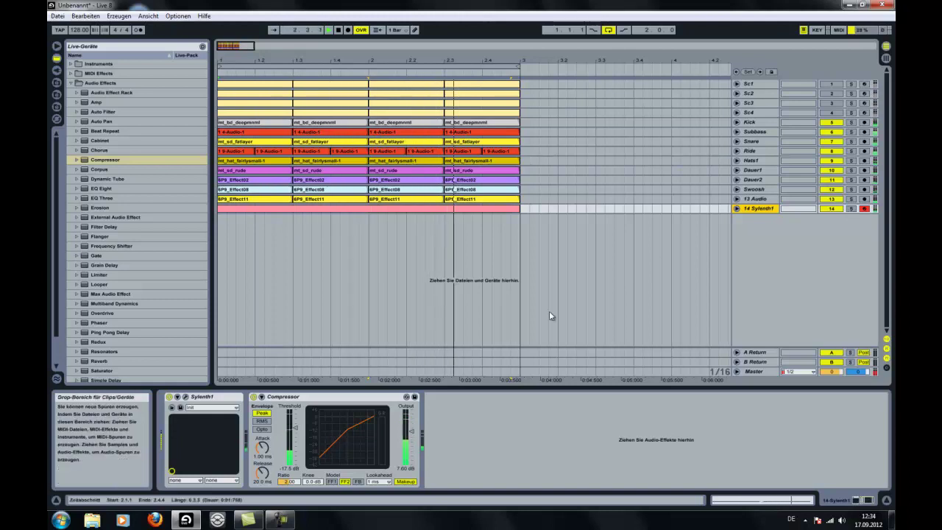
{"action": "left_click_drag", "start_coordinate": [411, 433], "coordinate": [410, 431]}
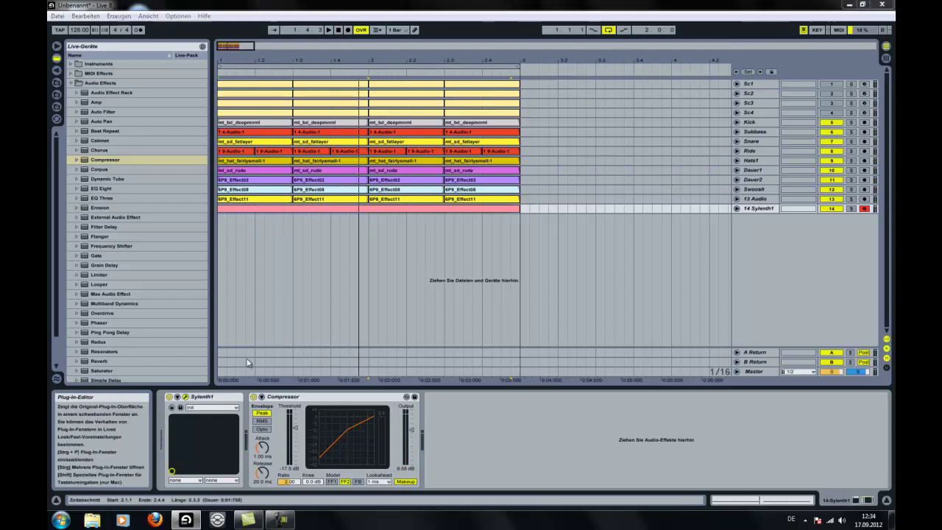
- Reopen the Sylenth1 editor and raise the amp envelope A attack to 2.12
{"action": "left_click", "coordinate": [186, 397]}
{"action": "left_click_drag", "start_coordinate": [564, 263], "coordinate": [567, 257]}
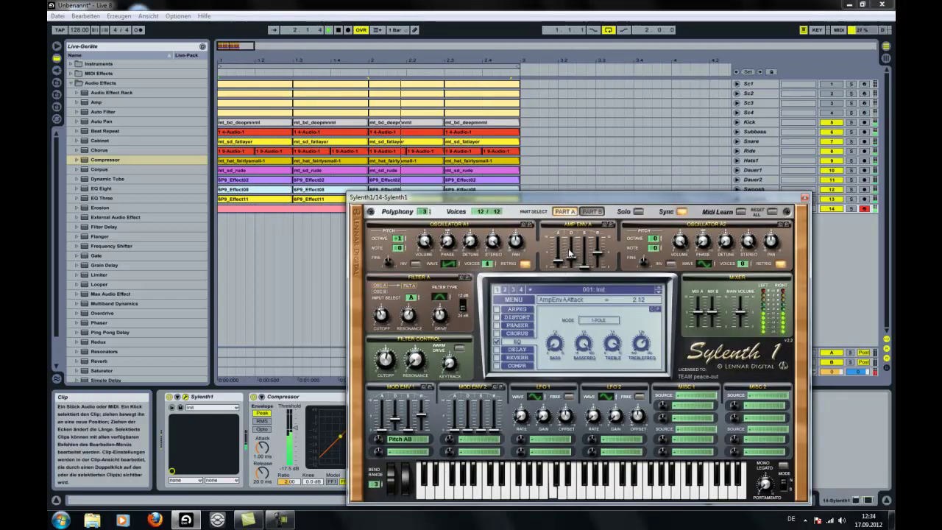
- Set Sylenth1's amp envelope A decay to 4.20 and main volume to 3.28, then play its MIDI clip
{"action": "mouse_move", "coordinate": [574, 245]}
{"action": "left_mouse_down"}
{"action": "mouse_move", "coordinate": [578, 232]}
{"action": "mouse_move", "coordinate": [597, 254]}
{"action": "mouse_move", "coordinate": [575, 256]}
{"action": "left_mouse_up"}
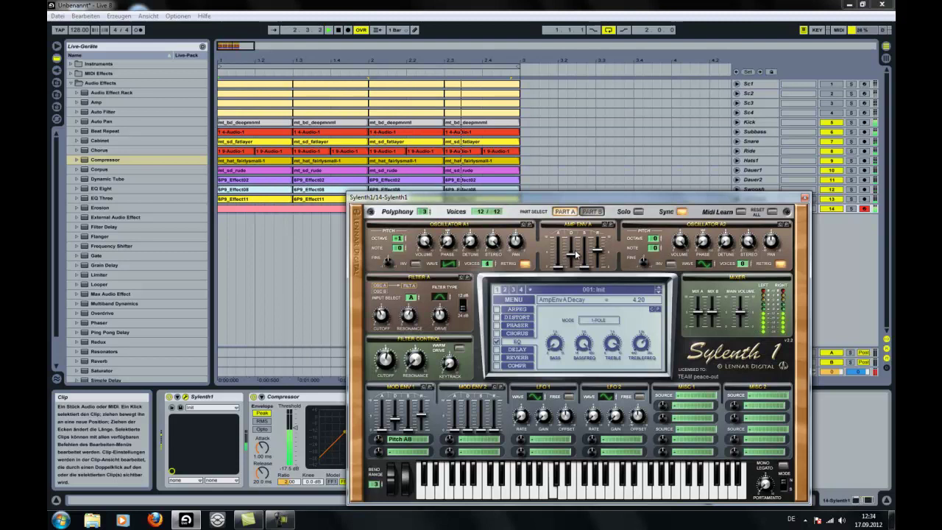
{"action": "left_click_drag", "start_coordinate": [742, 315], "coordinate": [740, 324]}
{"action": "double_click", "coordinate": [274, 208]}
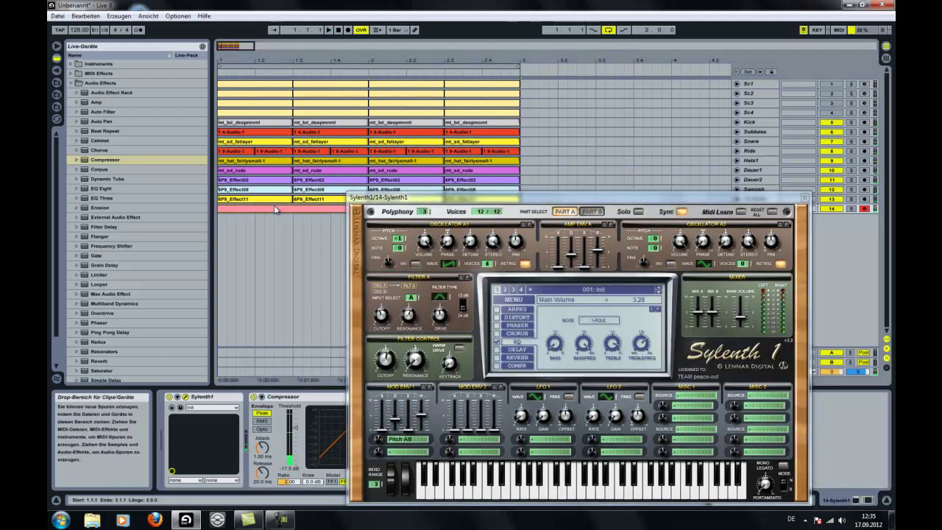
{"action": "key", "text": "space"}
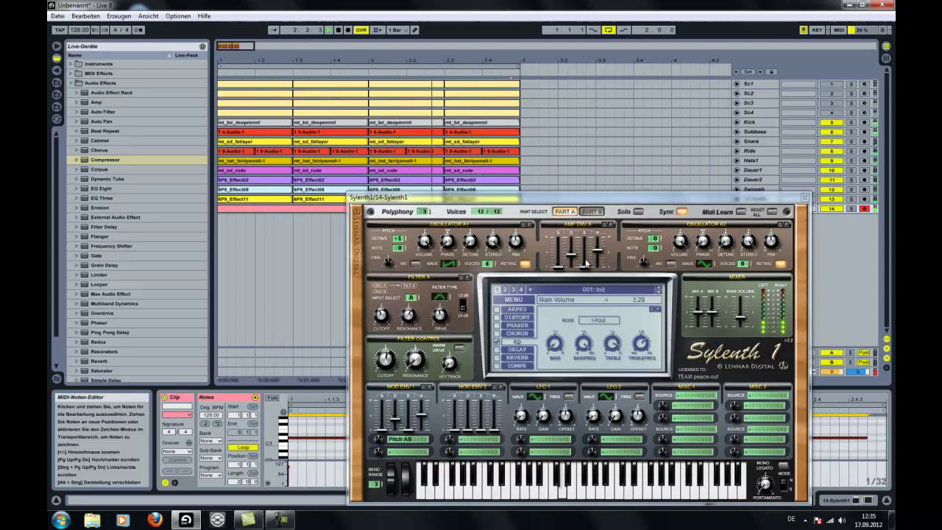
- Enable Sylenth1's reverb and compressor effects and set the reverb dry/wet mix to about 28% with the track soloed
{"action": "left_click", "coordinate": [496, 357]}
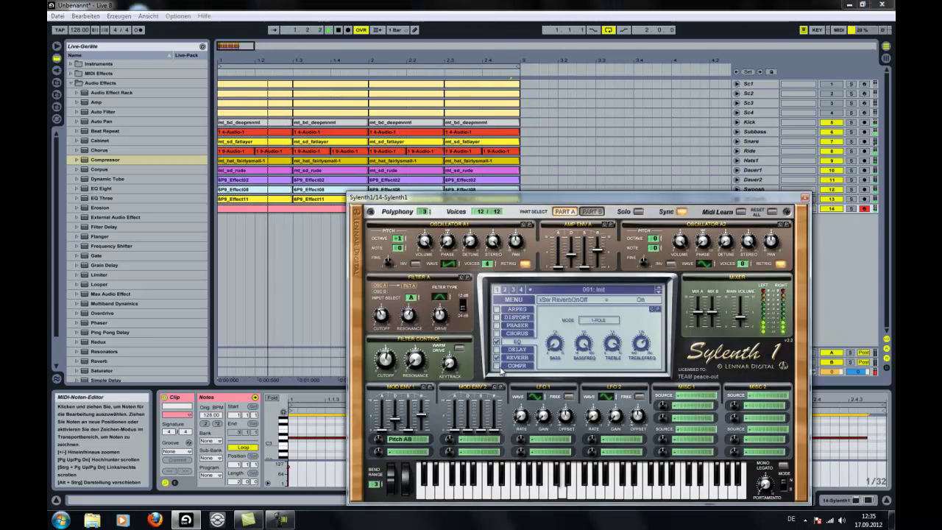
{"action": "left_click", "coordinate": [513, 359]}
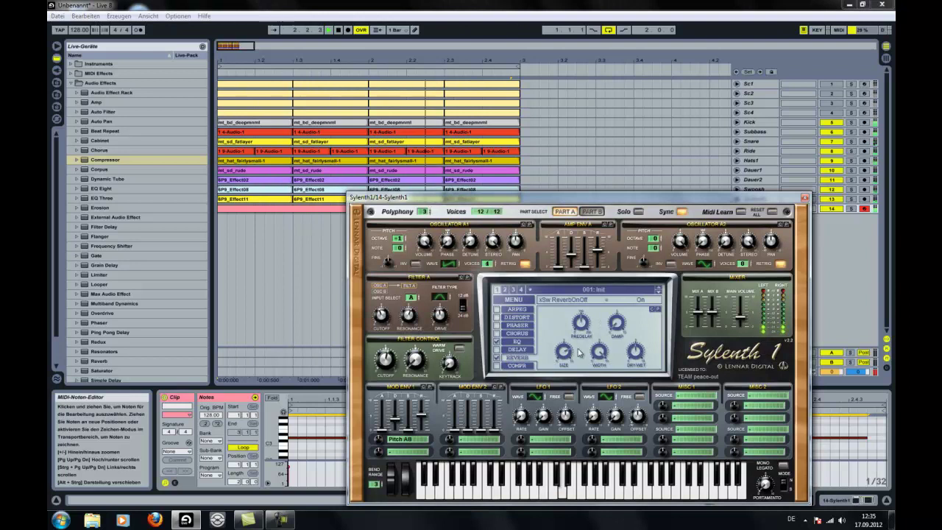
{"action": "left_click", "coordinate": [634, 353]}
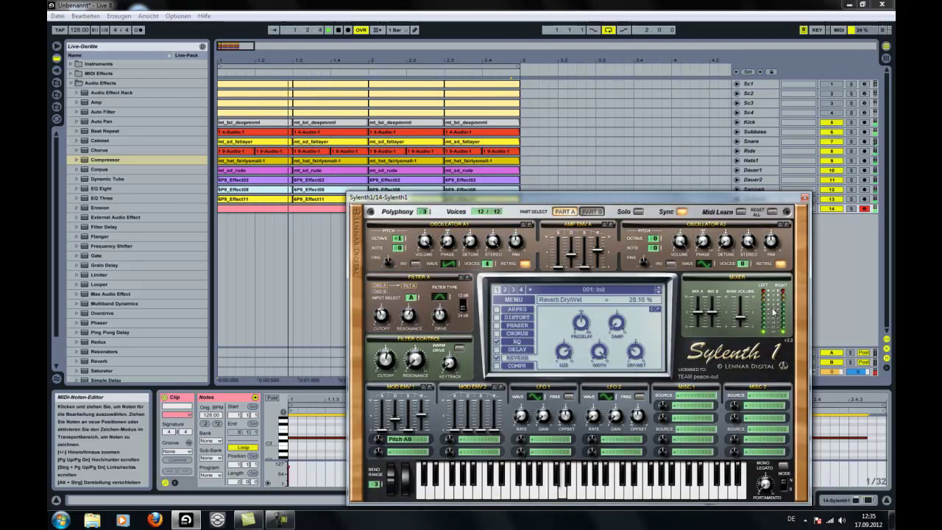
{"action": "left_click", "coordinate": [851, 209]}
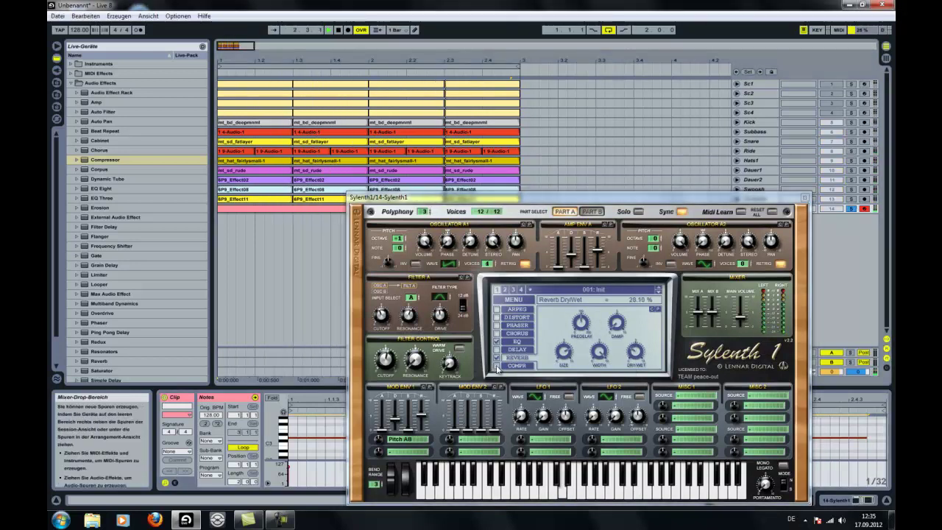
{"action": "left_click", "coordinate": [496, 365]}
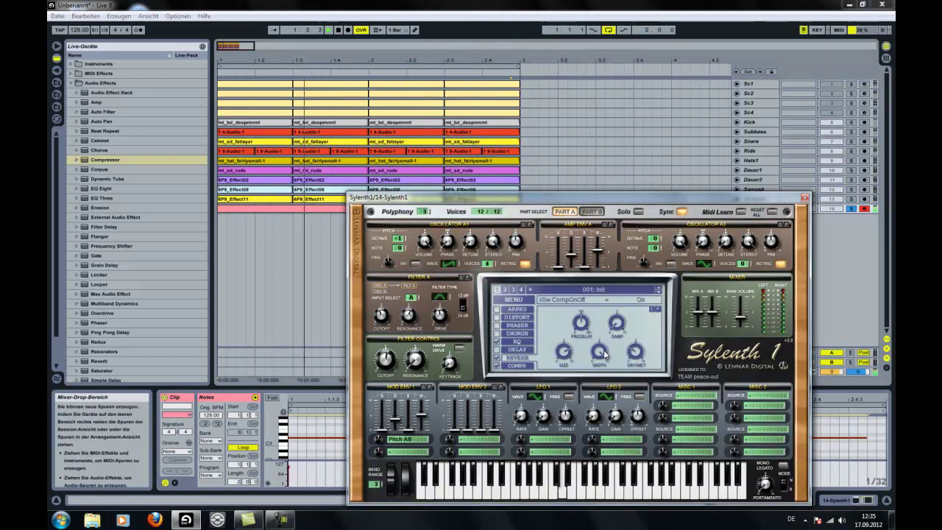
{"action": "left_click_drag", "start_coordinate": [633, 359], "coordinate": [635, 364]}
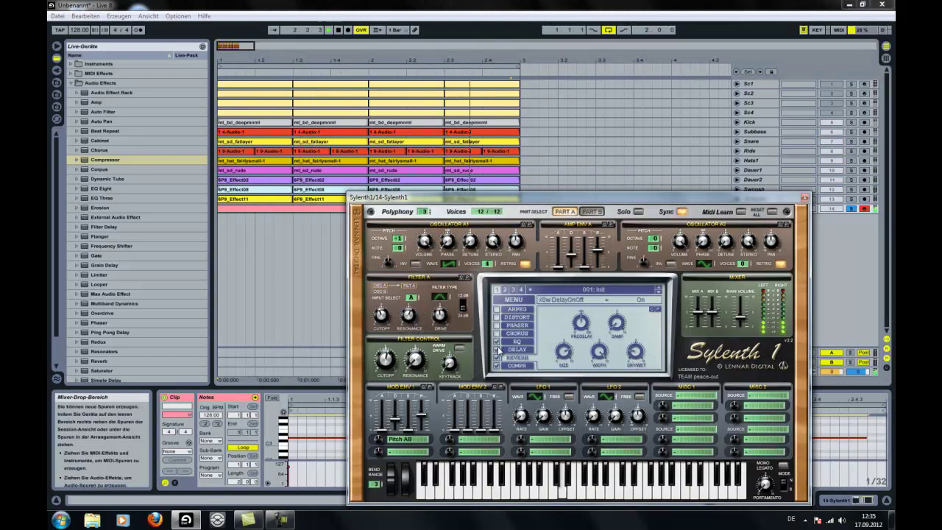
- Adjust Sylenth1's delay effect, setting both the right and left delay times to 1/8D
{"action": "left_click", "coordinate": [518, 349]}
{"action": "left_click", "coordinate": [647, 359]}
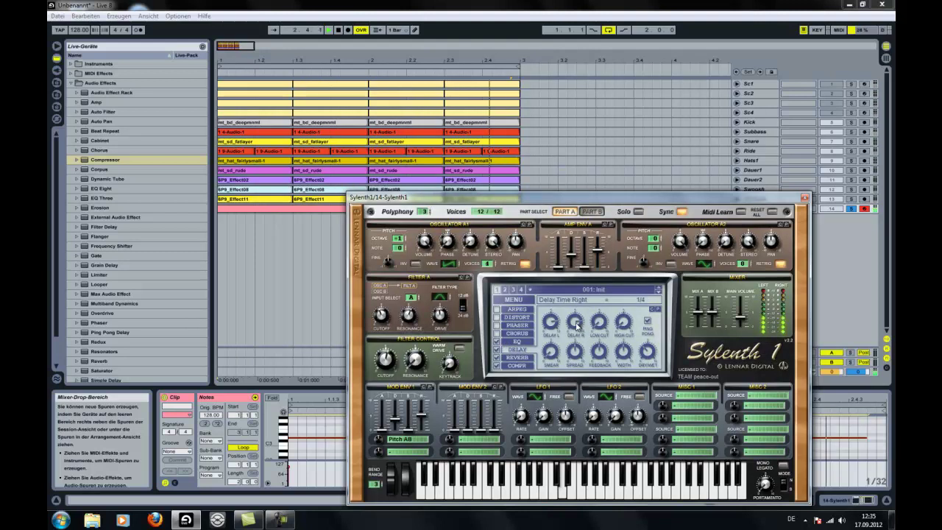
{"action": "left_click_drag", "start_coordinate": [579, 323], "coordinate": [577, 319]}
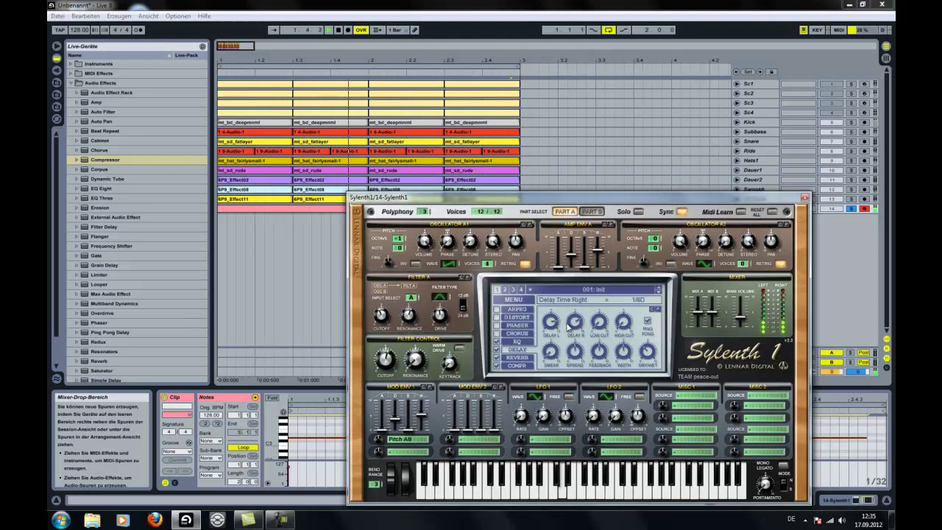
{"action": "left_click_drag", "start_coordinate": [550, 325], "coordinate": [547, 336]}
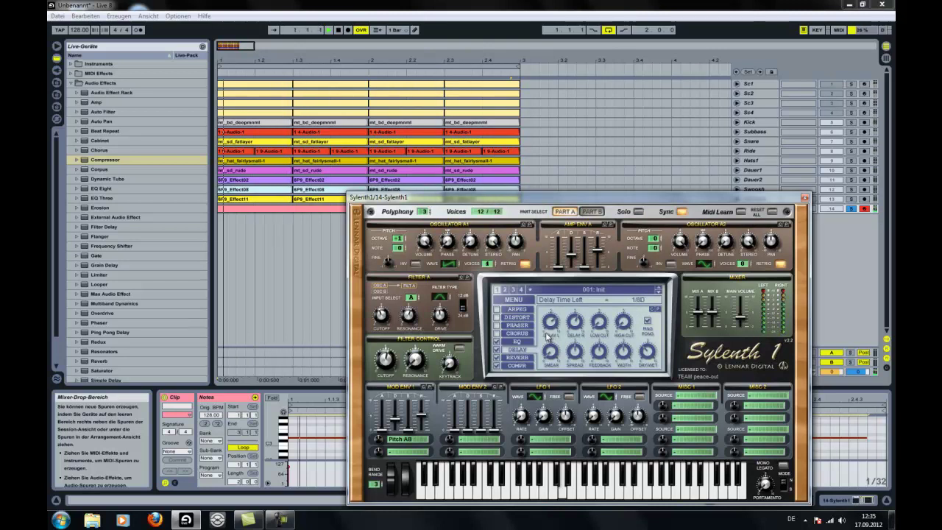
- Unsolo the Sylenth1 track and set the Compressor output in its device chain to 4.95 dB
{"action": "left_click", "coordinate": [853, 211]}
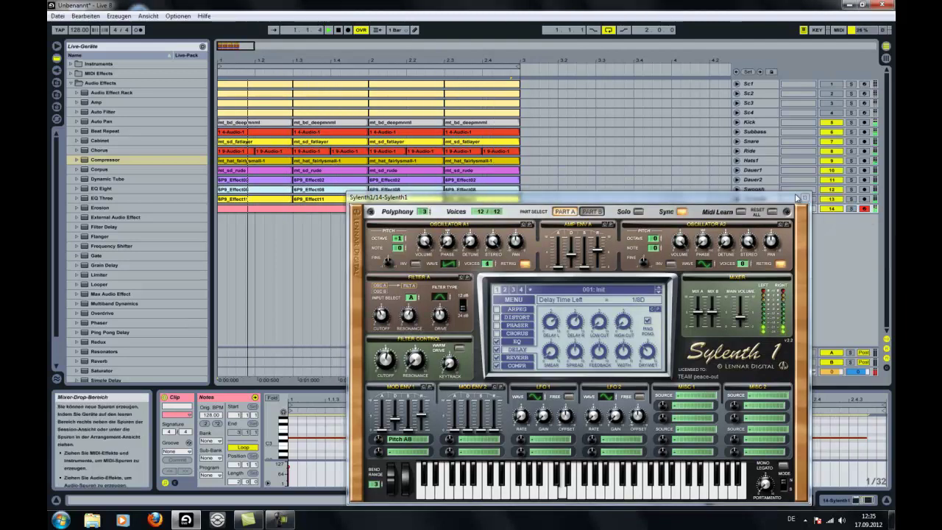
{"action": "left_click", "coordinate": [761, 210]}
{"action": "double_click", "coordinate": [762, 210]}
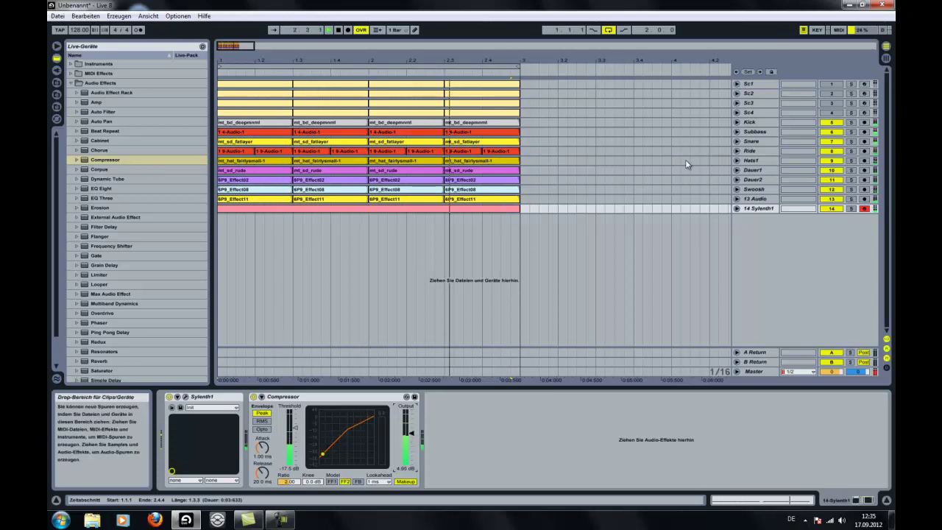
- Solo and unfold the Kick track, and open its FabFilter Pro-Q equalizer
{"action": "left_click", "coordinate": [756, 122]}
{"action": "left_click", "coordinate": [851, 122]}
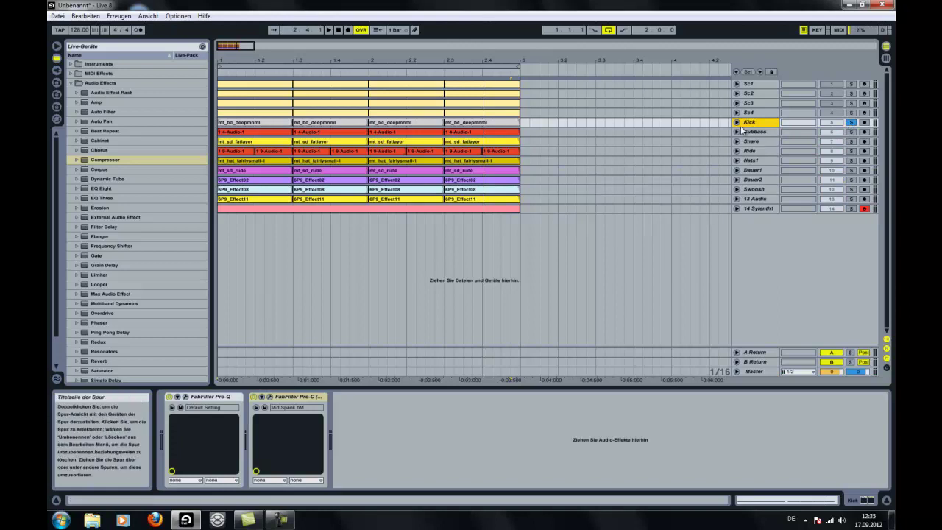
{"action": "left_click", "coordinate": [737, 122]}
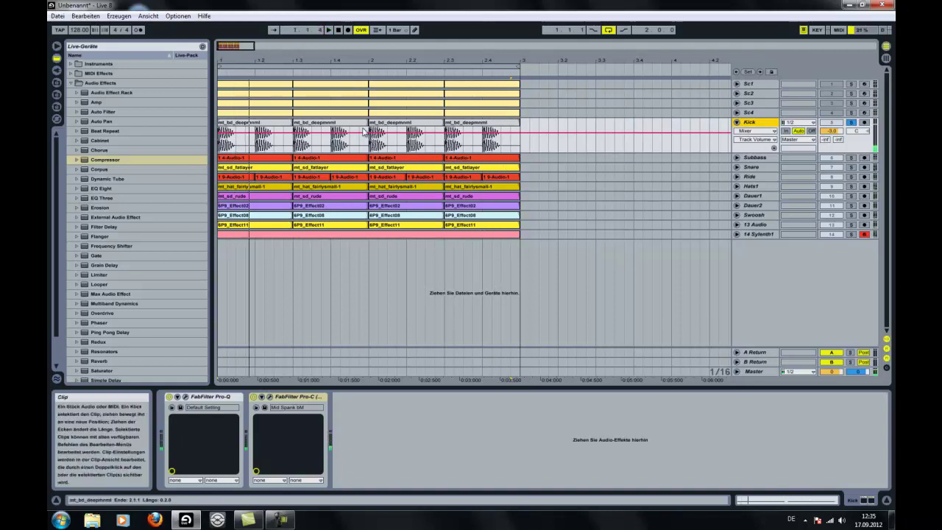
{"action": "left_click", "coordinate": [186, 397]}
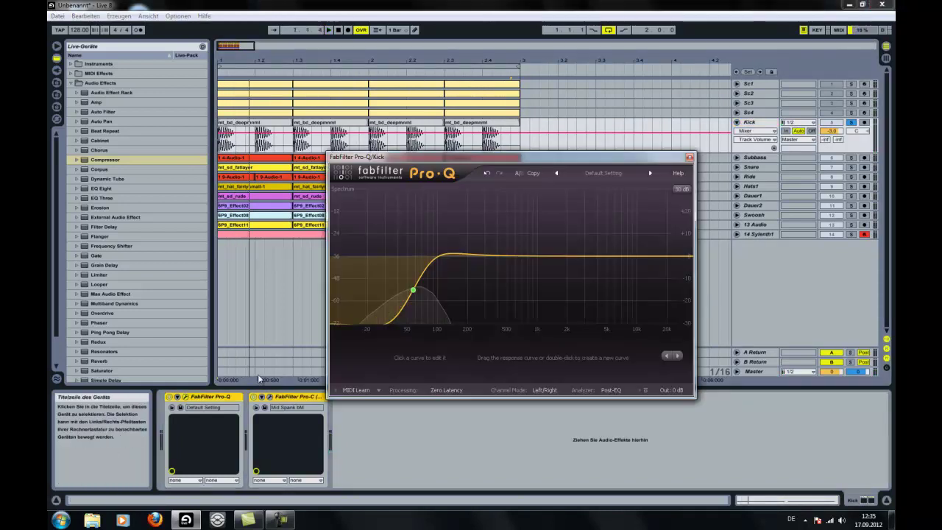
- Raise the Q of the kick's low shelf, set its frequency just above 50 Hz, and return to the unsoloed mix
{"action": "left_click_drag", "start_coordinate": [413, 290], "coordinate": [420, 290]}
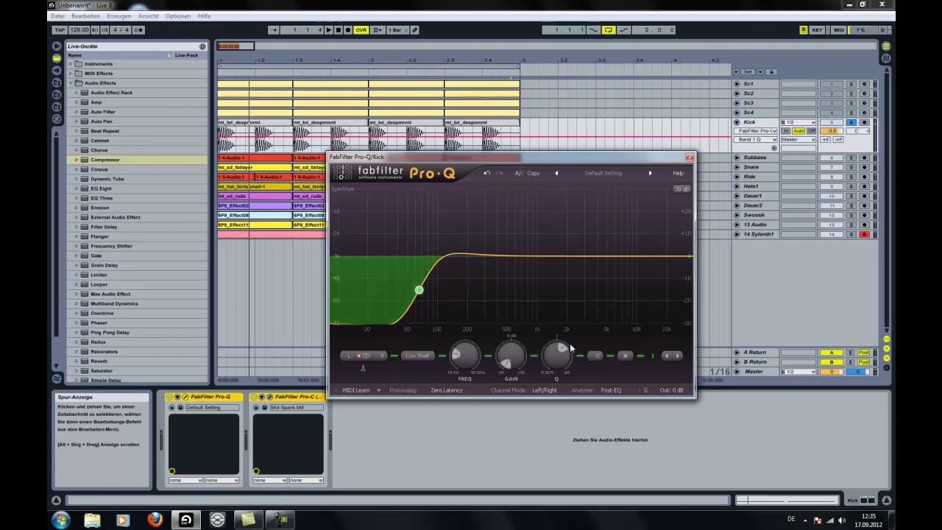
{"action": "left_click_drag", "start_coordinate": [555, 359], "coordinate": [559, 306]}
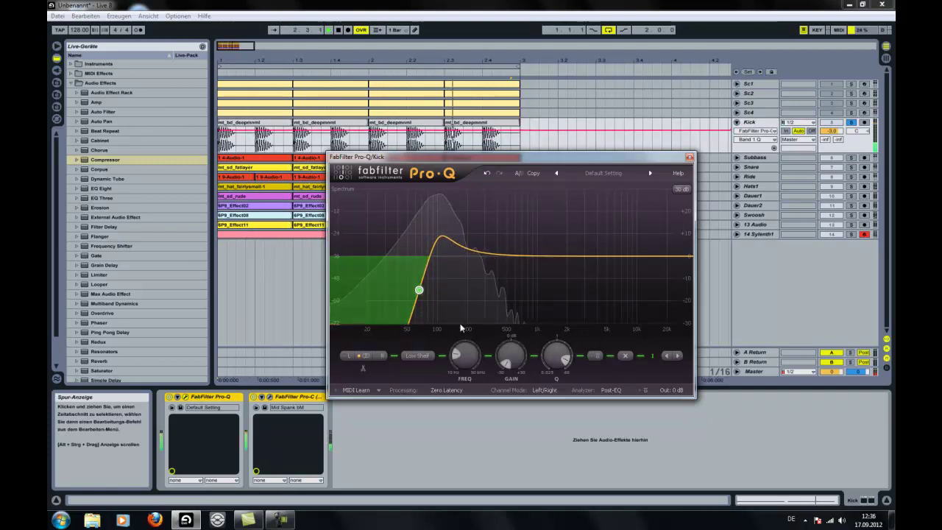
{"action": "left_click_drag", "start_coordinate": [471, 364], "coordinate": [473, 370]}
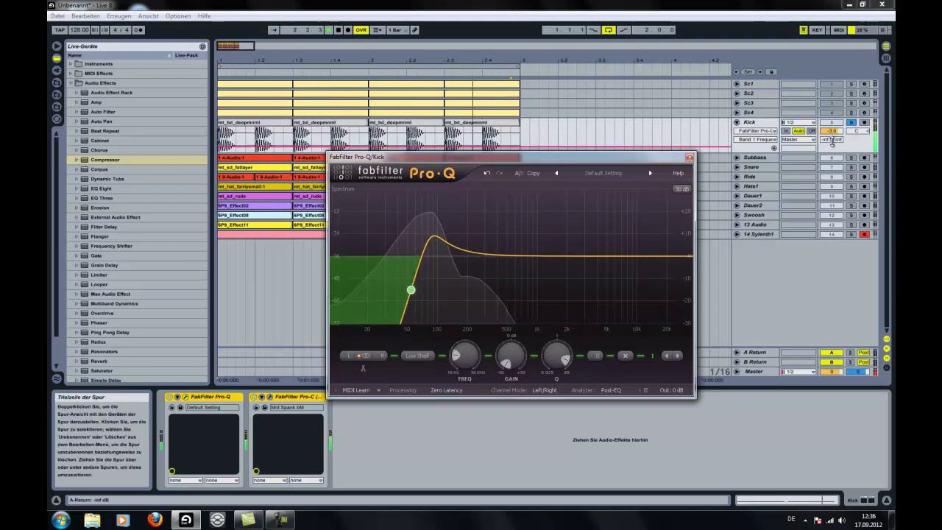
{"action": "left_click", "coordinate": [854, 127]}
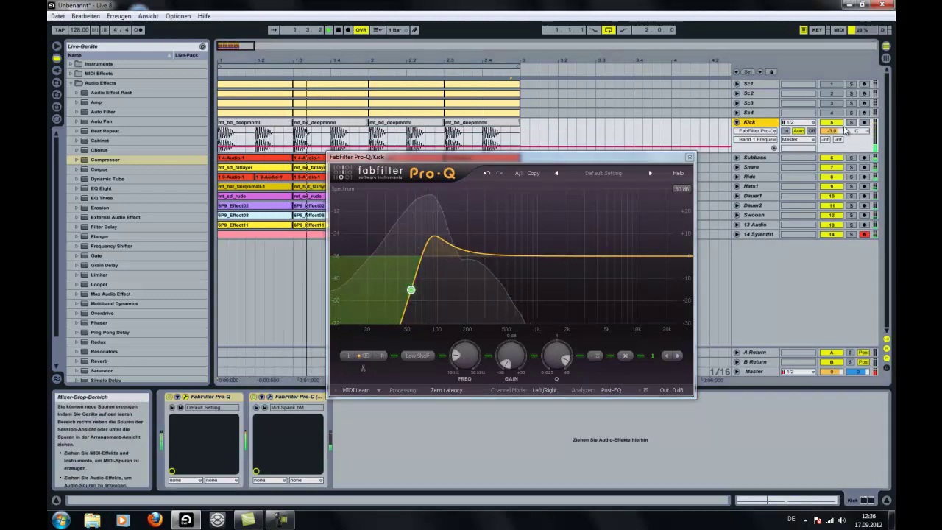
{"action": "left_click", "coordinate": [689, 158]}
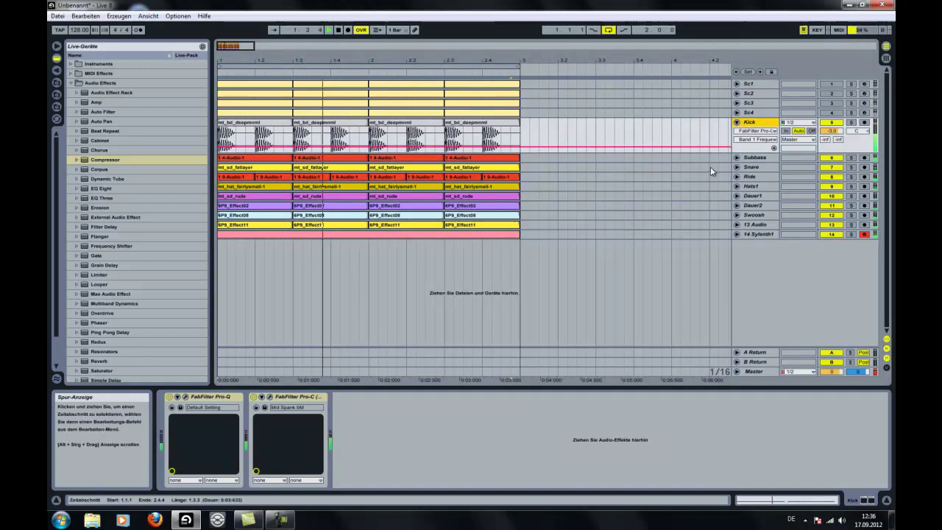
- Solo the Ride track and unfold both the Ride and Sylenth1 tracks in the arrangement
{"action": "left_click", "coordinate": [757, 178]}
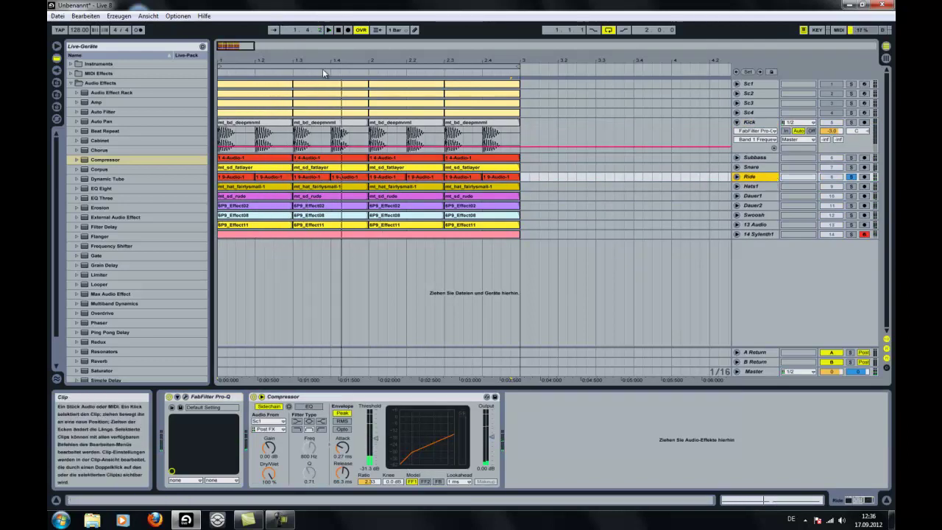
{"action": "left_click_drag", "start_coordinate": [241, 46], "coordinate": [234, 46]}
{"action": "left_click", "coordinate": [737, 178]}
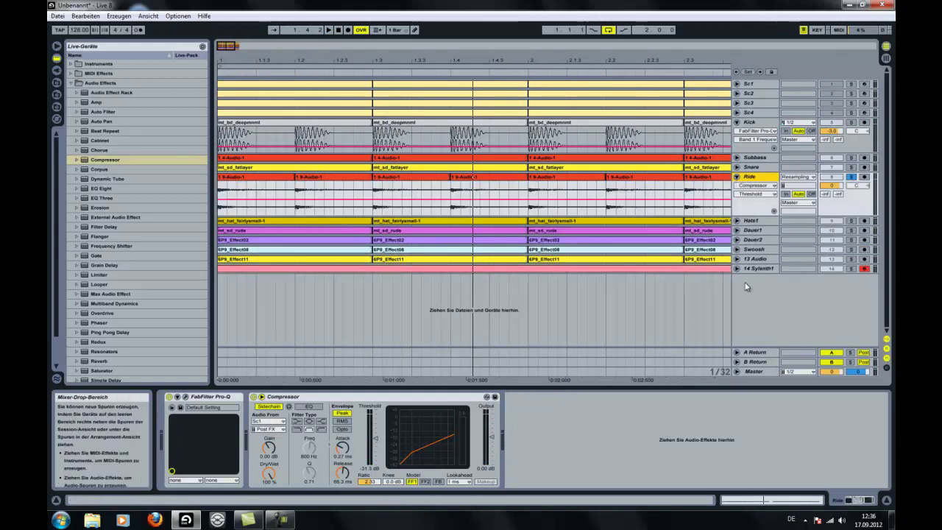
{"action": "left_click", "coordinate": [738, 268]}
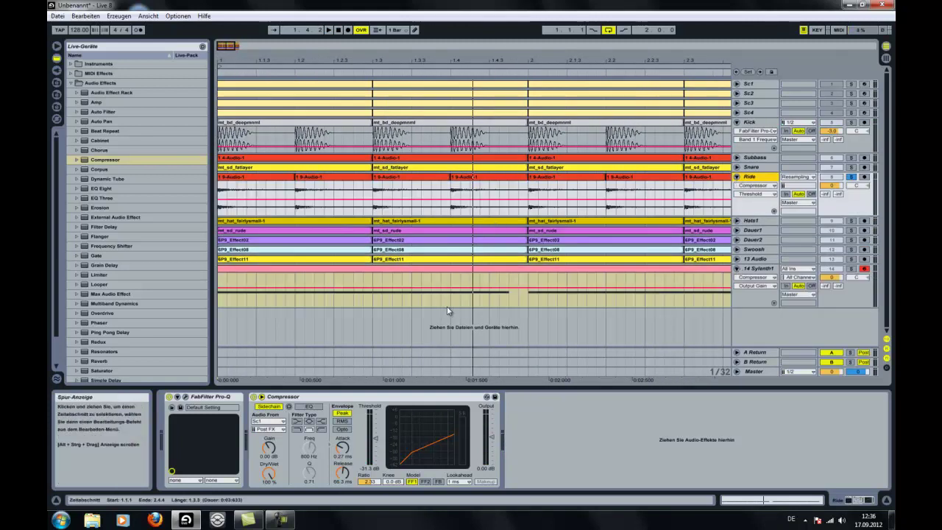
- Move the last ride clip of the first bar a sixteenth earlier to 1.3.4 and play from the start
{"action": "left_click_drag", "start_coordinate": [471, 182], "coordinate": [450, 183]}
{"action": "key", "text": "space"}
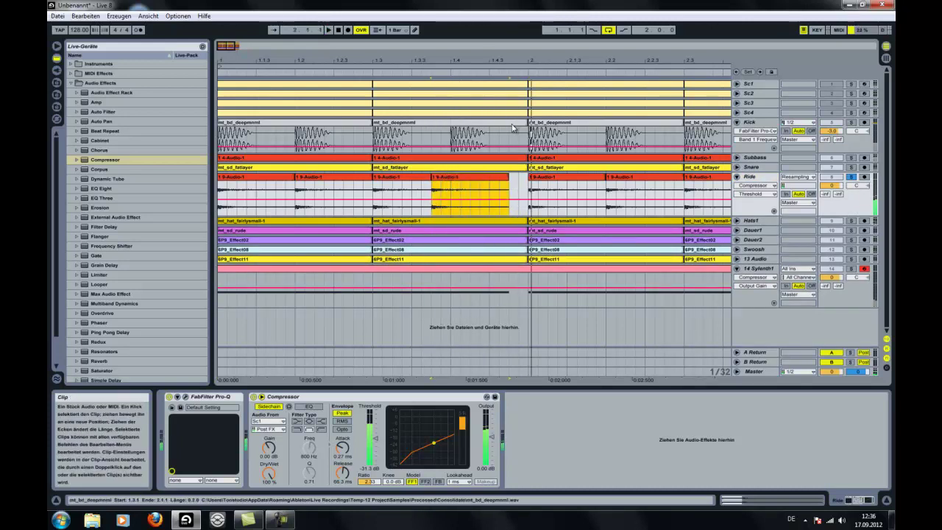
{"action": "double_click", "coordinate": [338, 30]}
{"action": "key", "text": "space"}
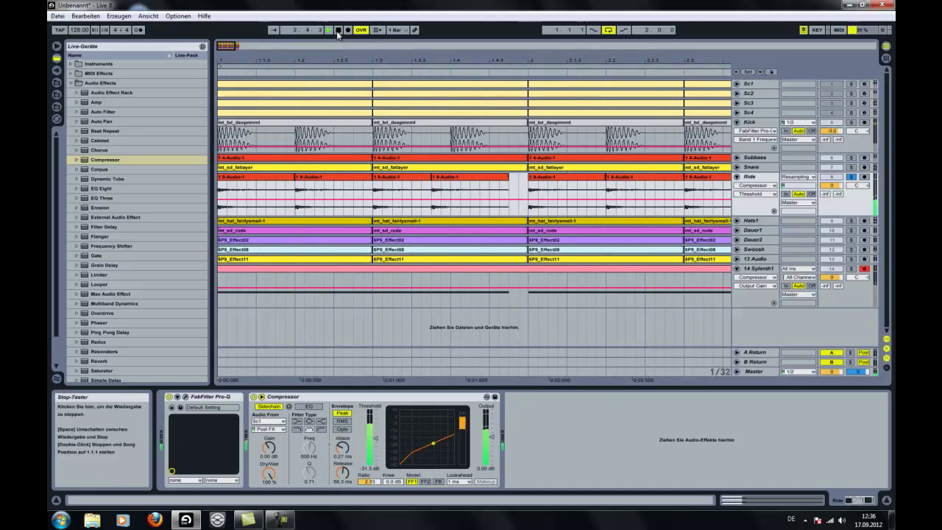
- Consolidate the Ride track's first bar into one clip and copy it over the second bar at 2.1.1
{"action": "left_click_drag", "start_coordinate": [234, 49], "coordinate": [247, 50]}
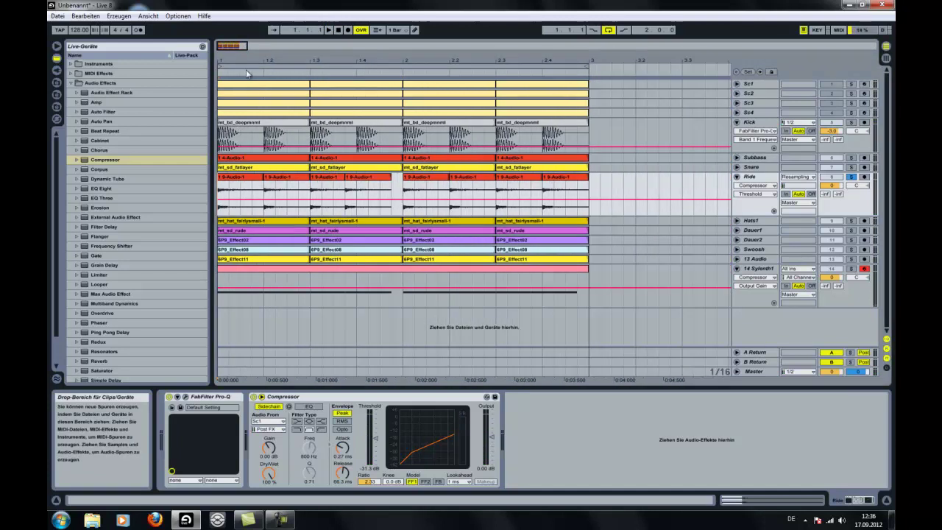
{"action": "left_click_drag", "start_coordinate": [402, 191], "coordinate": [192, 181]}
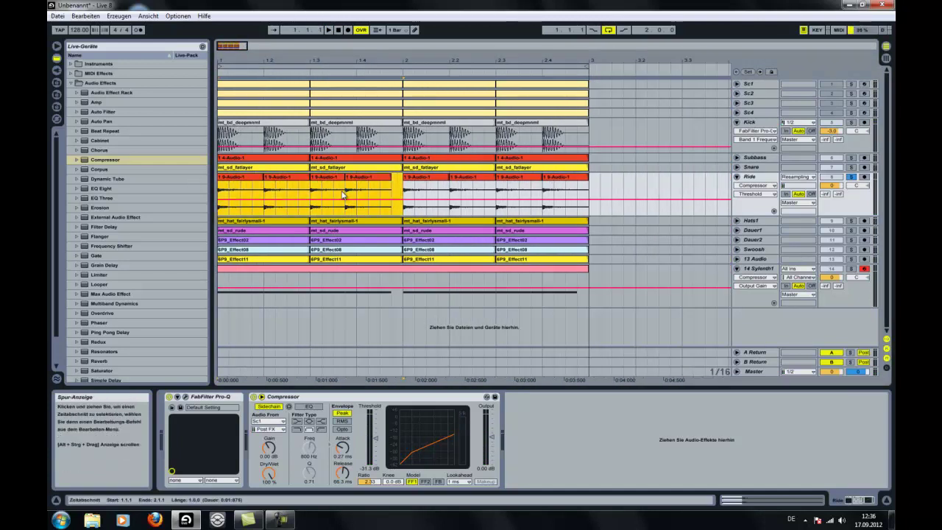
{"action": "key", "text": "ctrl+j"}
{"action": "left_click_drag", "start_coordinate": [333, 184], "coordinate": [524, 192]}
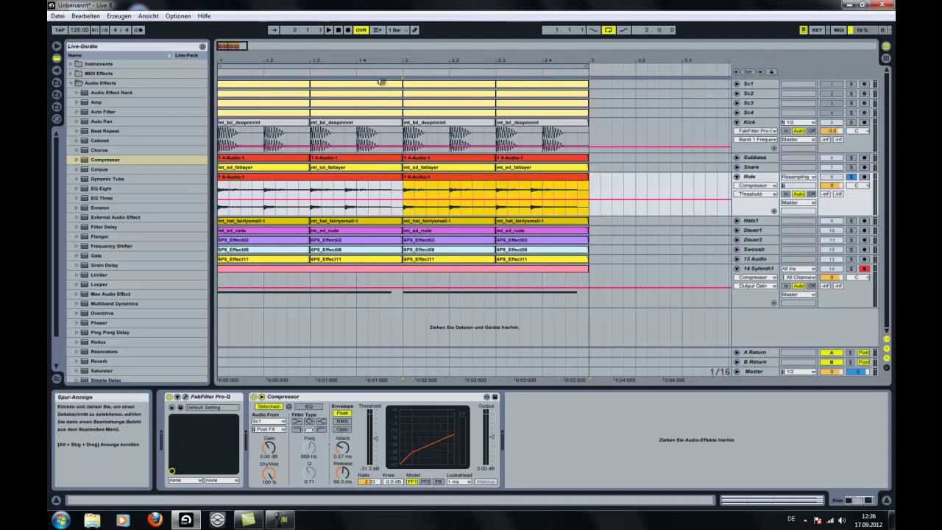
- Play the two-bar ride rhythm from the start and unsolo the Ride track
{"action": "double_click", "coordinate": [339, 31]}
{"action": "key", "text": "space"}
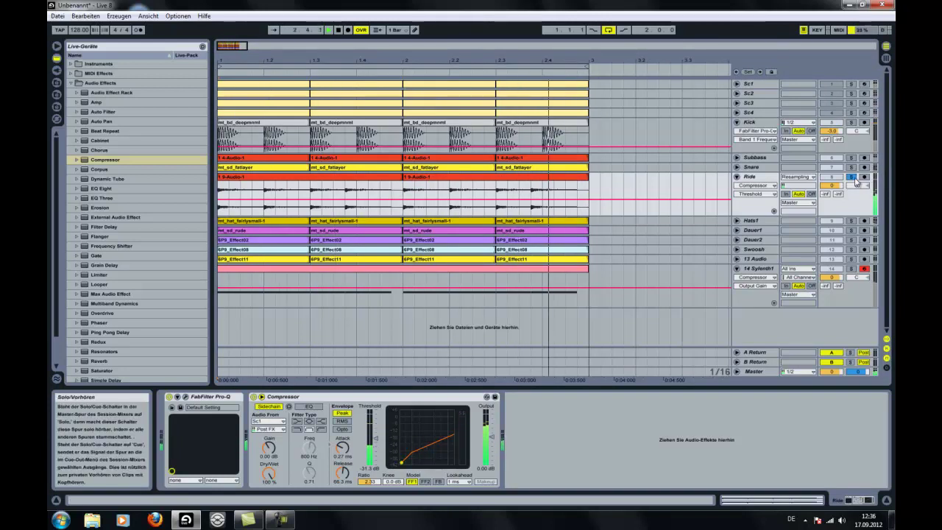
{"action": "left_click", "coordinate": [852, 178]}
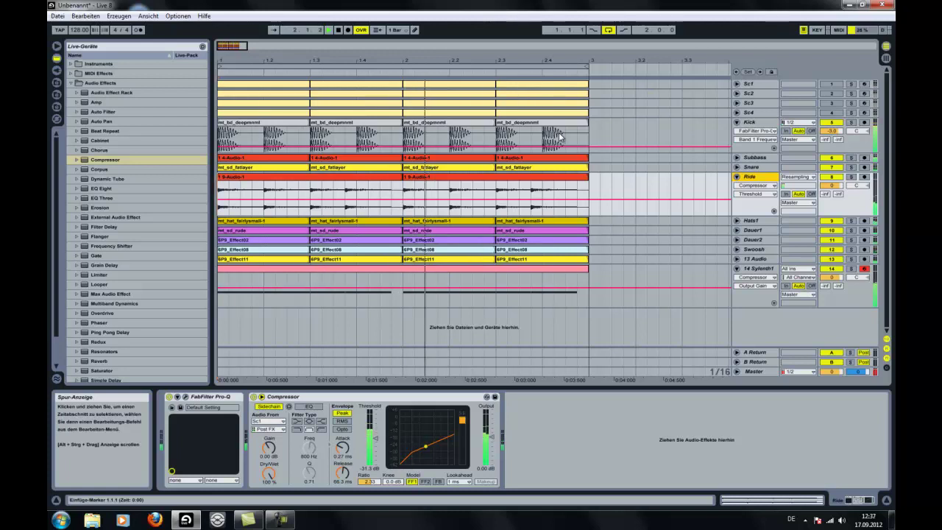
- Fold the Ride track, show the Snare track's device chain, and audition the snare soloed
{"action": "left_click_drag", "start_coordinate": [239, 45], "coordinate": [241, 47]}
{"action": "left_click", "coordinate": [737, 178]}
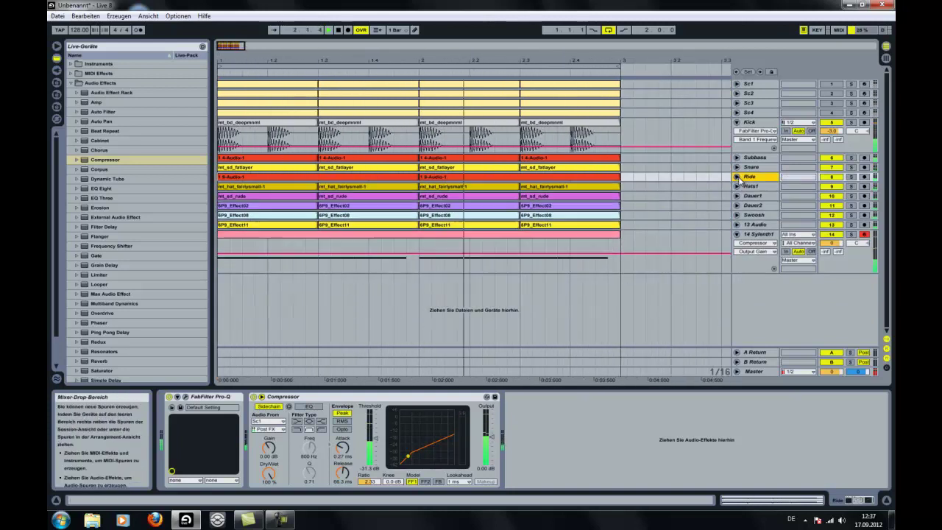
{"action": "left_click", "coordinate": [753, 168]}
{"action": "key", "text": "space"}
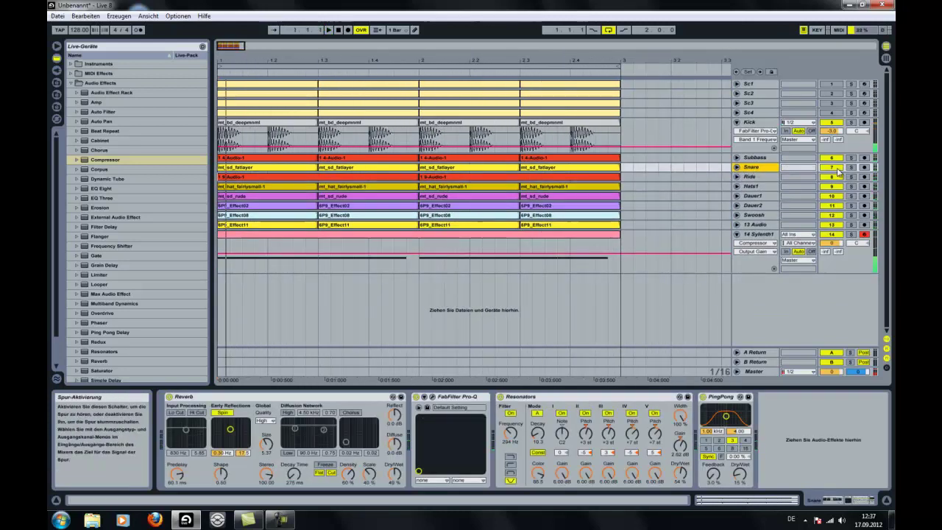
{"action": "key", "text": "space"}
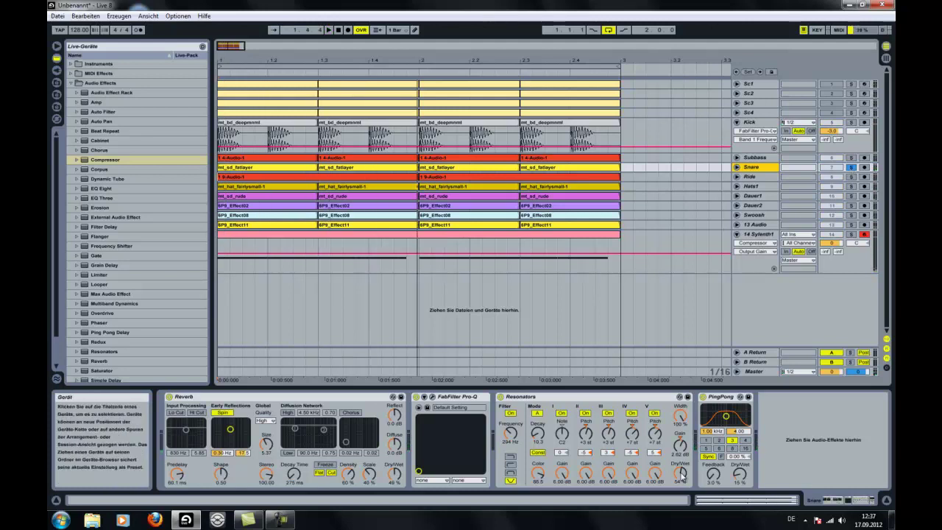
- Audition the soloed snare and set the first-bar snare clip's gain to -0.71 dB
{"action": "key", "text": "space"}
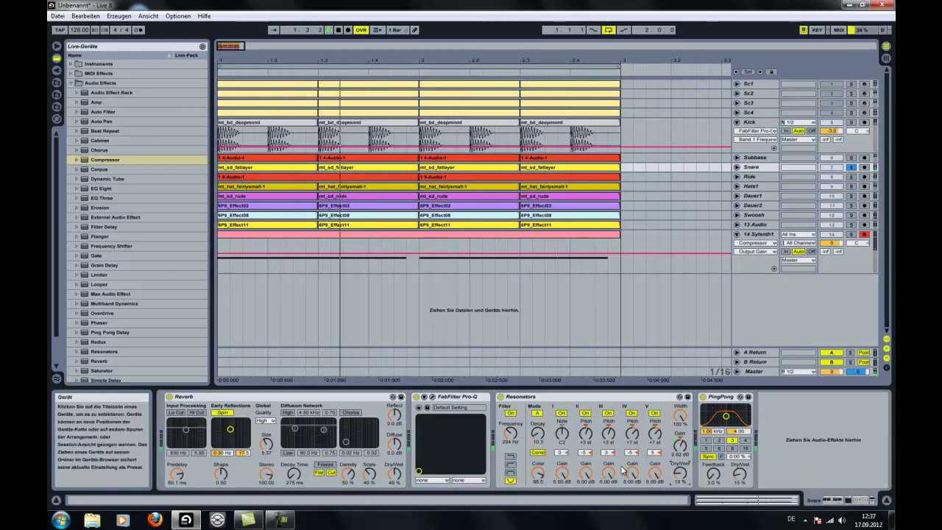
{"action": "key", "text": "space"}
{"action": "double_click", "coordinate": [359, 168]}
{"action": "left_click_drag", "start_coordinate": [231, 468], "coordinate": [232, 468]}
{"action": "key", "text": "space"}
{"action": "key", "text": "space"}
- Duplicate the first half-bar snare clip across the two-bar loop, unsolo the Snare track and play the full mix
{"action": "left_click", "coordinate": [306, 167]}
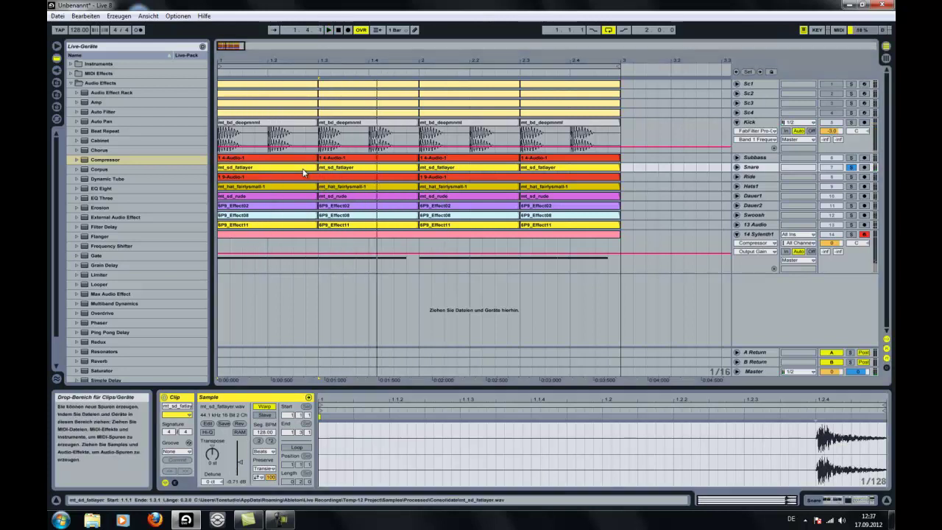
{"action": "key", "text": "ctrl+d"}
{"action": "key", "text": "ctrl+d"}
{"action": "left_click", "coordinate": [851, 167]}
{"action": "key", "text": "space"}
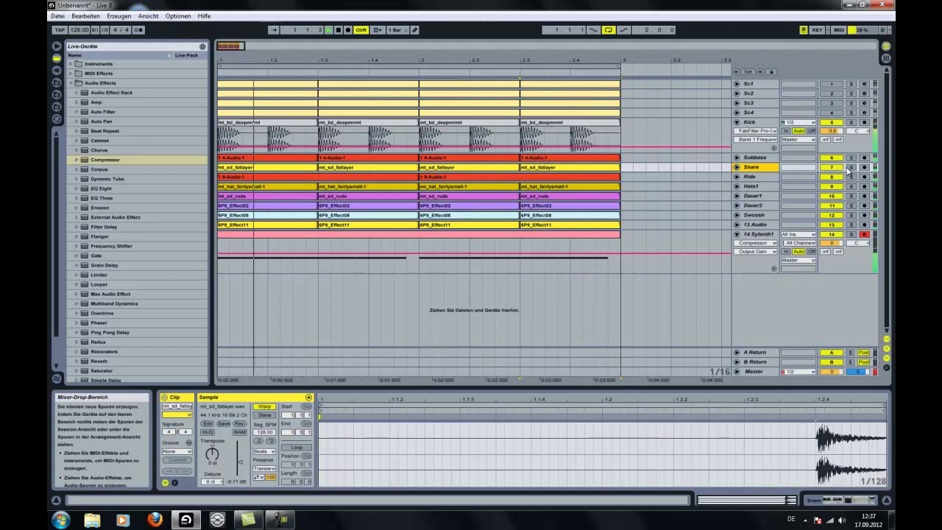
- Delete the snare clips at 1.3.1 and 2.3.1
{"action": "left_click", "coordinate": [382, 168]}
{"action": "key", "text": "Delete"}
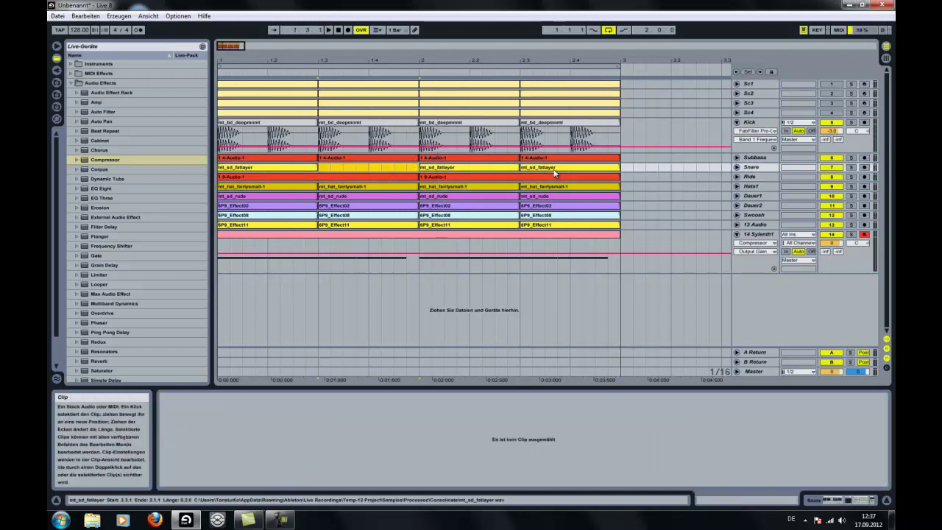
{"action": "left_click", "coordinate": [565, 169]}
{"action": "key", "text": "Delete"}
- Play the loop, consolidate the Snare track's two bars into one clip and lower its gain to about -5 dB
{"action": "key", "text": "space"}
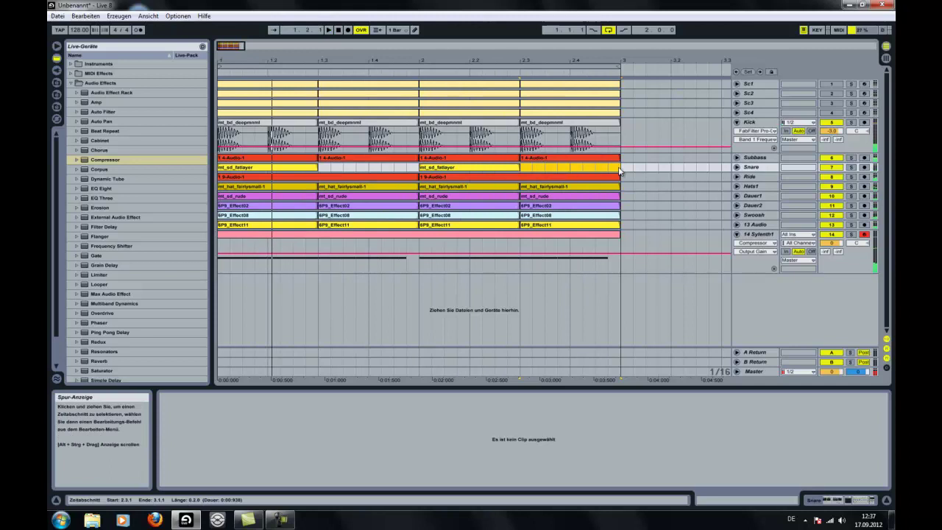
{"action": "key", "text": "ctrl+j"}
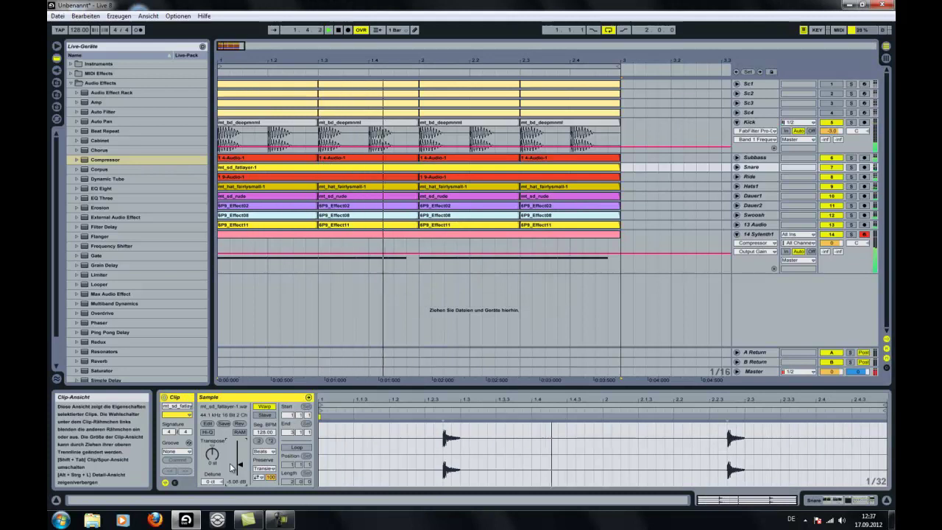
{"action": "left_click_drag", "start_coordinate": [230, 468], "coordinate": [230, 468]}
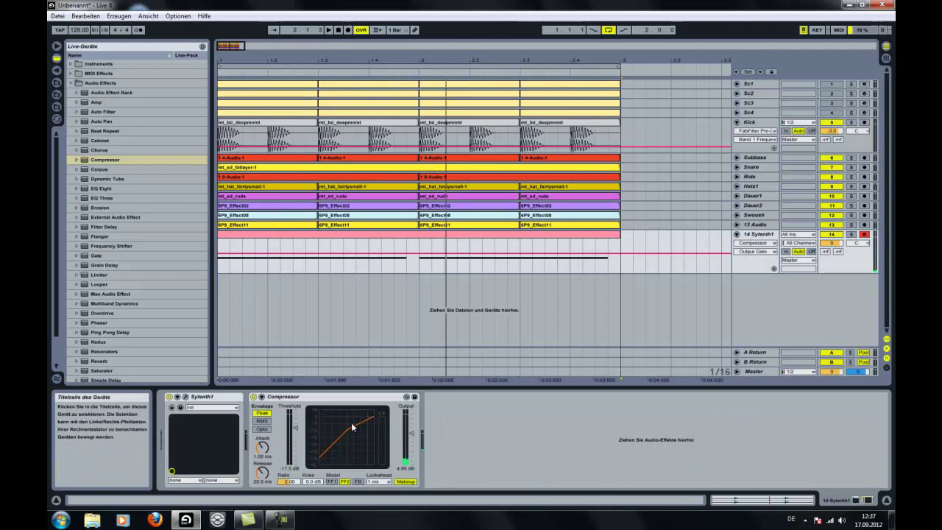
- Set the Sylenth1 track's compressor to a ratio of about 3.4, 0.07 ms attack and 208 ms release with the track soloed
{"action": "left_click_drag", "start_coordinate": [287, 480], "coordinate": [264, 453]}
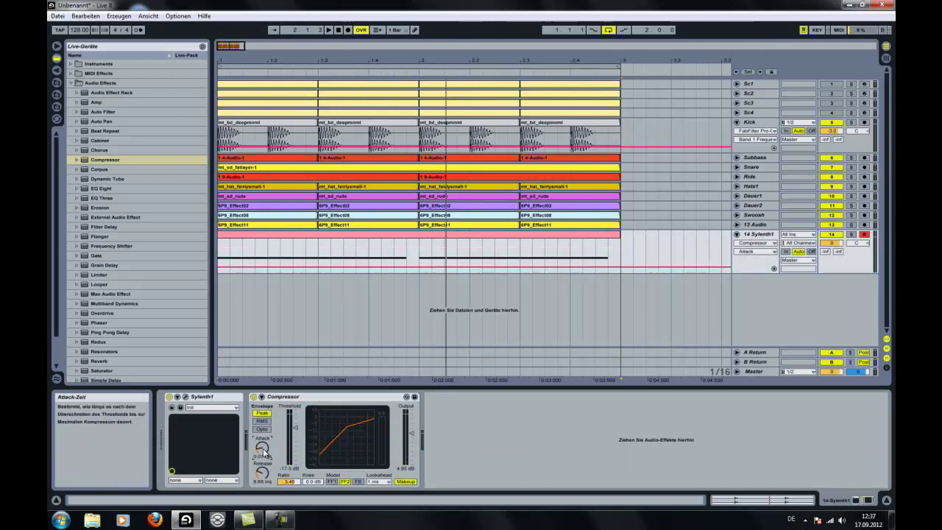
{"action": "key", "text": "space"}
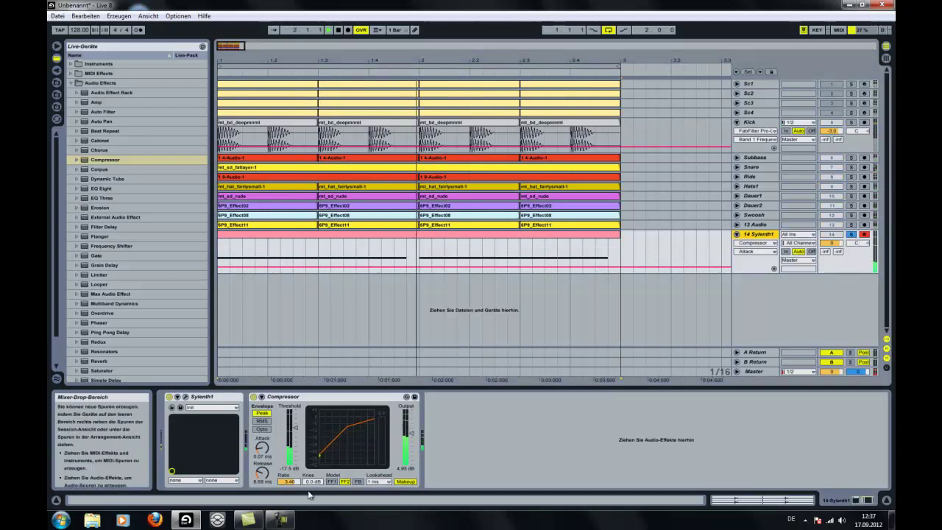
{"action": "mouse_move", "coordinate": [262, 472]}
{"action": "left_mouse_down"}
{"action": "mouse_move", "coordinate": [262, 464]}
{"action": "mouse_move", "coordinate": [261, 475]}
{"action": "left_mouse_up"}
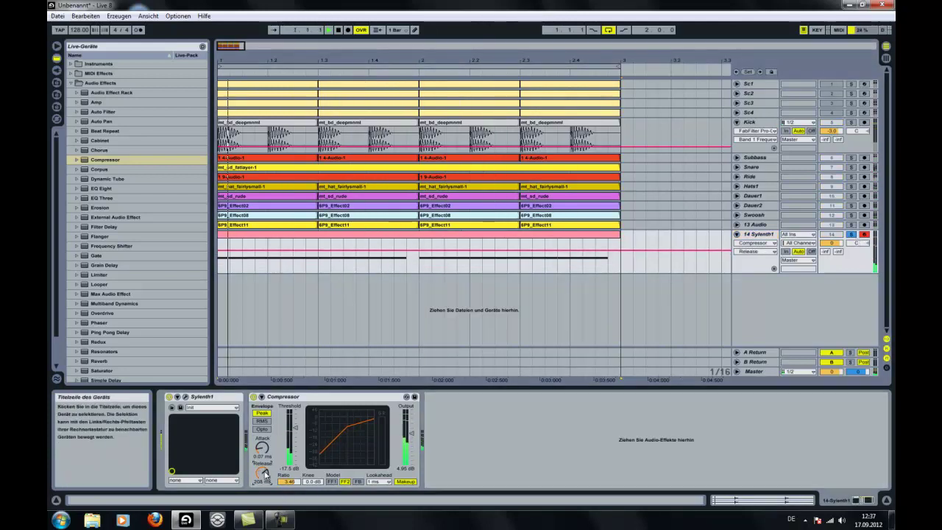
- Enable the compressor's sidechain with Sc1 as its audio source and set the threshold to -29.3 dB
{"action": "left_click", "coordinate": [261, 397]}
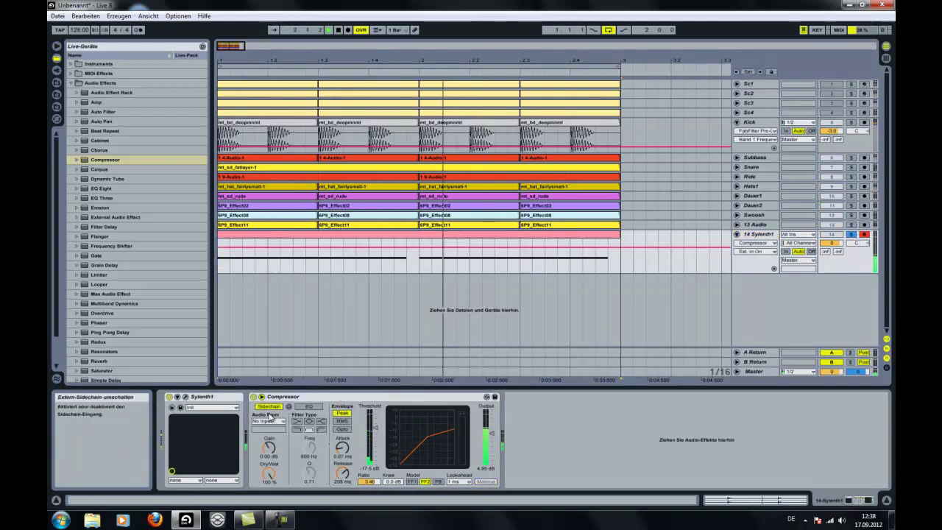
{"action": "left_click", "coordinate": [269, 421]}
{"action": "left_click", "coordinate": [268, 284]}
{"action": "left_click_drag", "start_coordinate": [374, 431], "coordinate": [374, 441]}
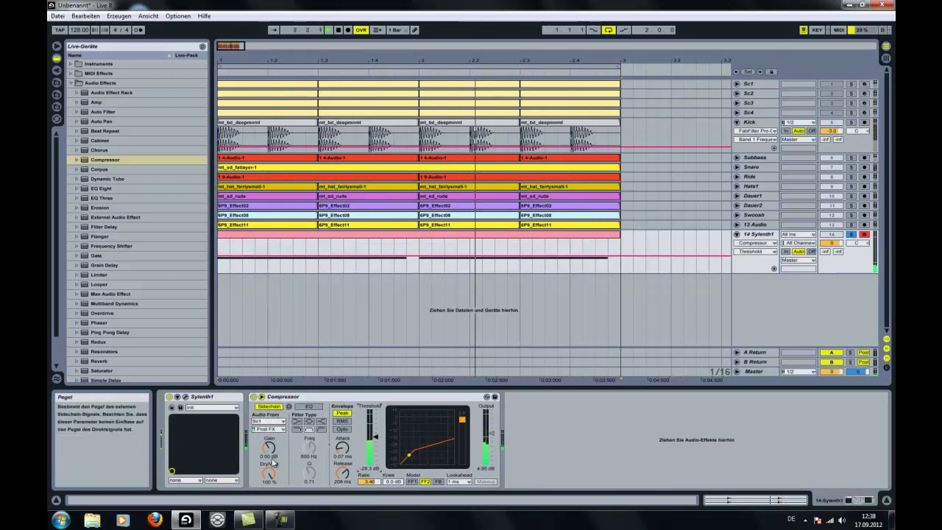
- Set the sidechain compressor to 45.3 ms release, FF1 model, 48.4 % dry/wet and a ratio of 3.66
{"action": "mouse_move", "coordinate": [343, 472]}
{"action": "left_mouse_down"}
{"action": "mouse_move", "coordinate": [344, 449]}
{"action": "mouse_move", "coordinate": [345, 477]}
{"action": "left_mouse_up"}
{"action": "left_click", "coordinate": [412, 482]}
{"action": "left_click_drag", "start_coordinate": [271, 473], "coordinate": [272, 480]}
{"action": "left_click", "coordinate": [368, 481]}
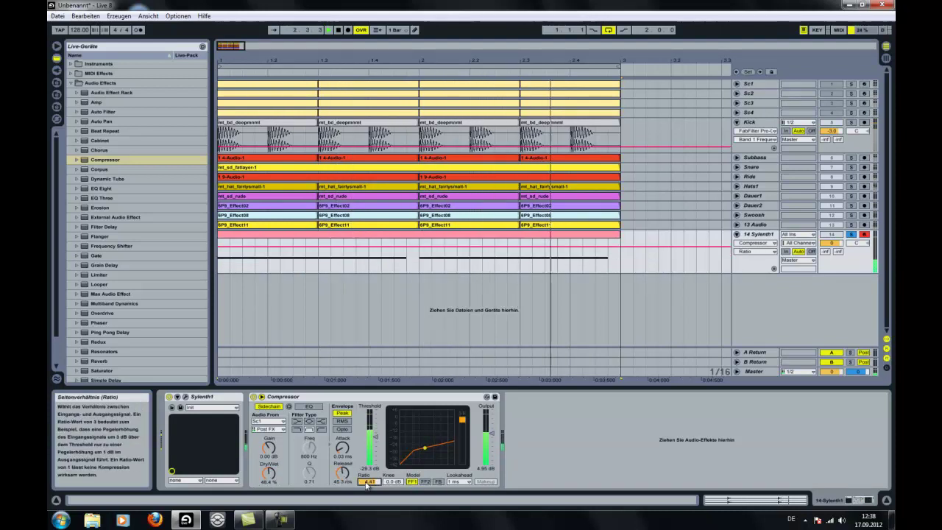
- Unsolo the Sylenth1 track and set its compressor's threshold to -18.8 dB and output gain to 14.2 dB
{"action": "left_click", "coordinate": [852, 235]}
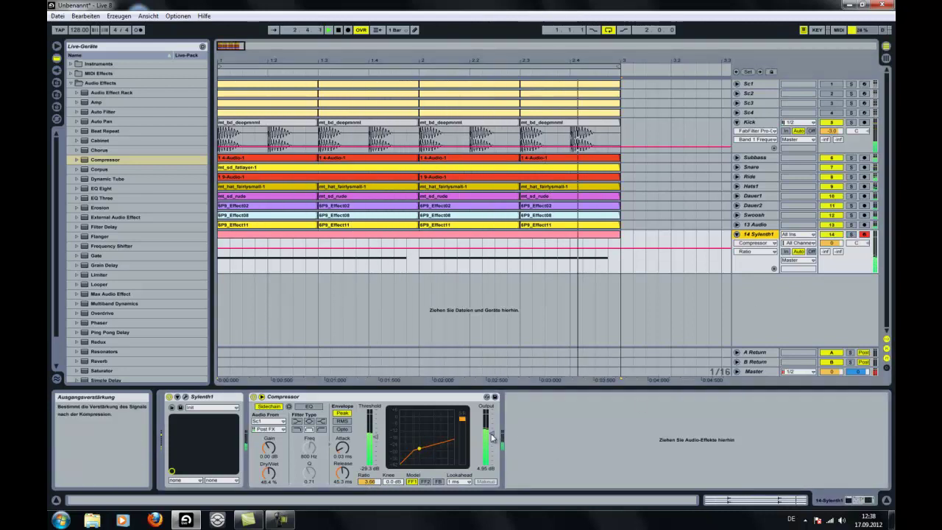
{"action": "left_click_drag", "start_coordinate": [491, 444], "coordinate": [492, 435]}
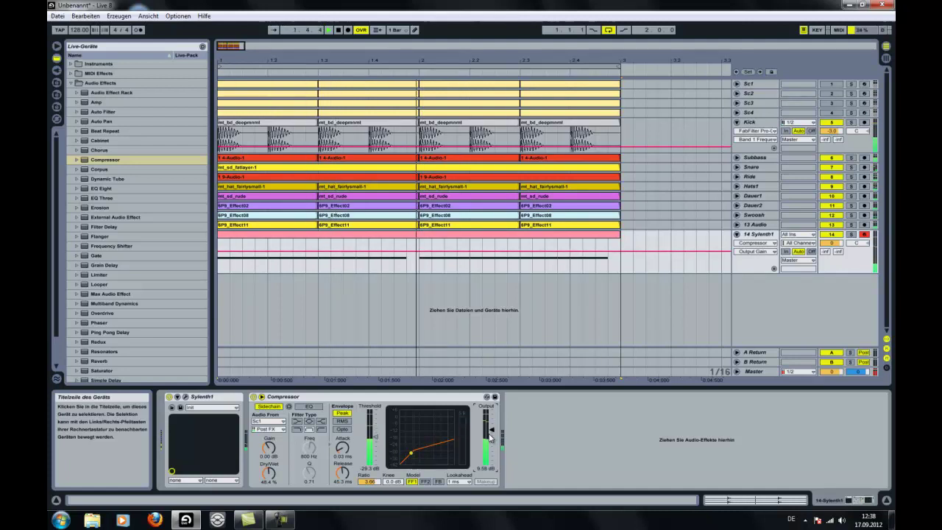
{"action": "left_click", "coordinate": [270, 406]}
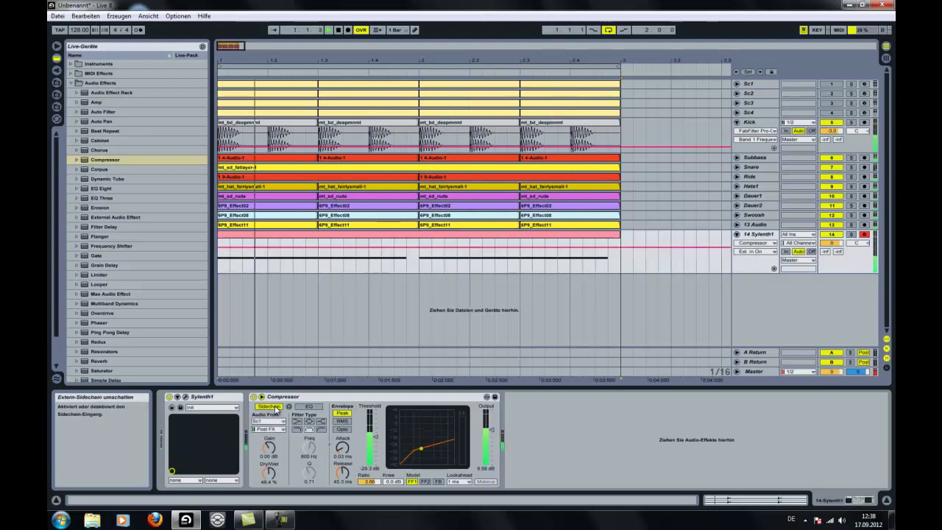
{"action": "left_click_drag", "start_coordinate": [374, 448], "coordinate": [374, 442]}
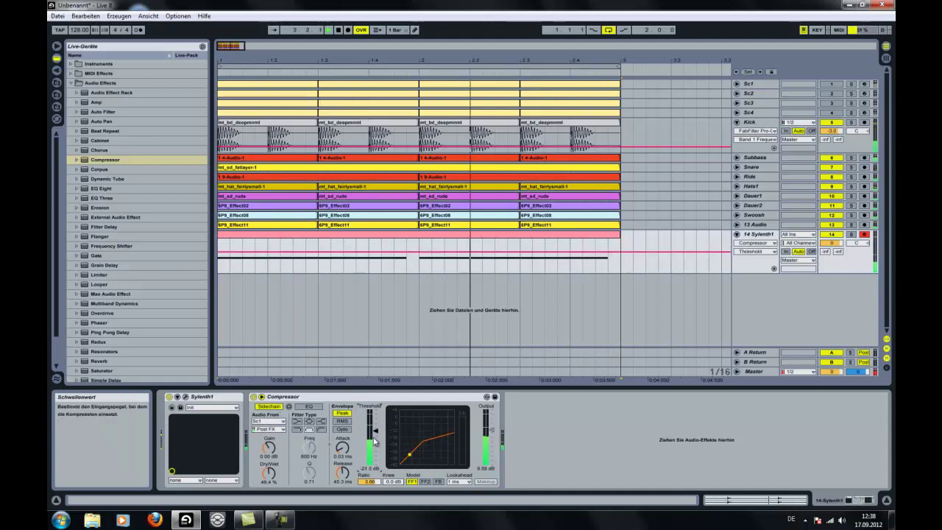
{"action": "left_click_drag", "start_coordinate": [491, 442], "coordinate": [491, 434]}
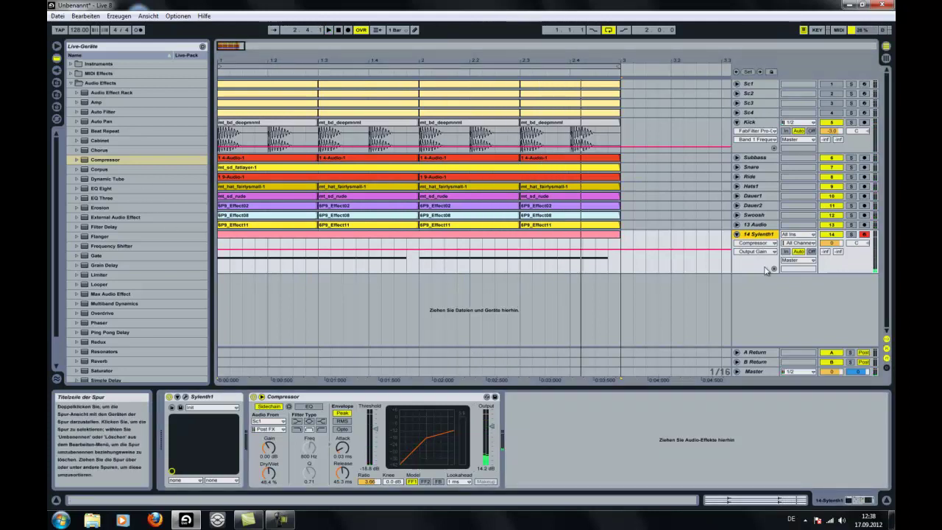
- Duplicate the Sylenth1 track and delete the compressor from the copy
{"action": "key", "text": "ctrl+d"}
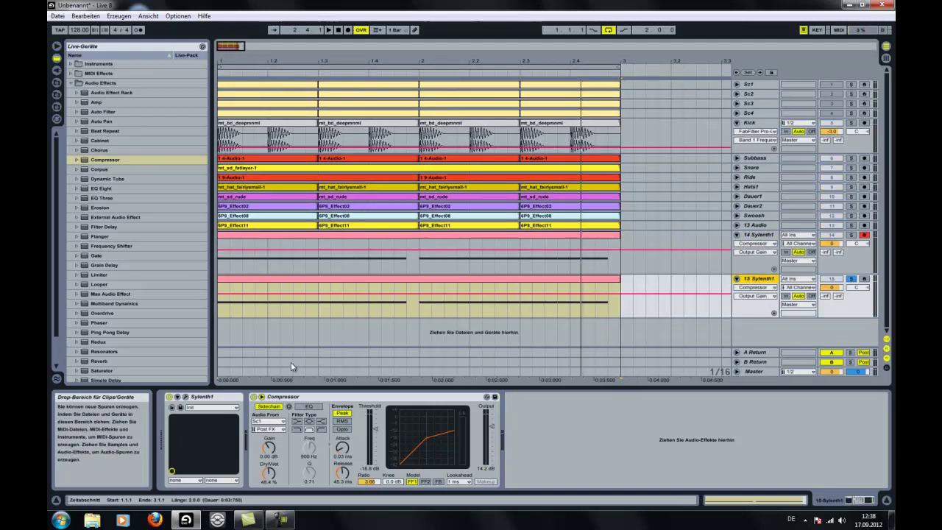
{"action": "right_click", "coordinate": [322, 398]}
{"action": "left_click", "coordinate": [356, 457]}
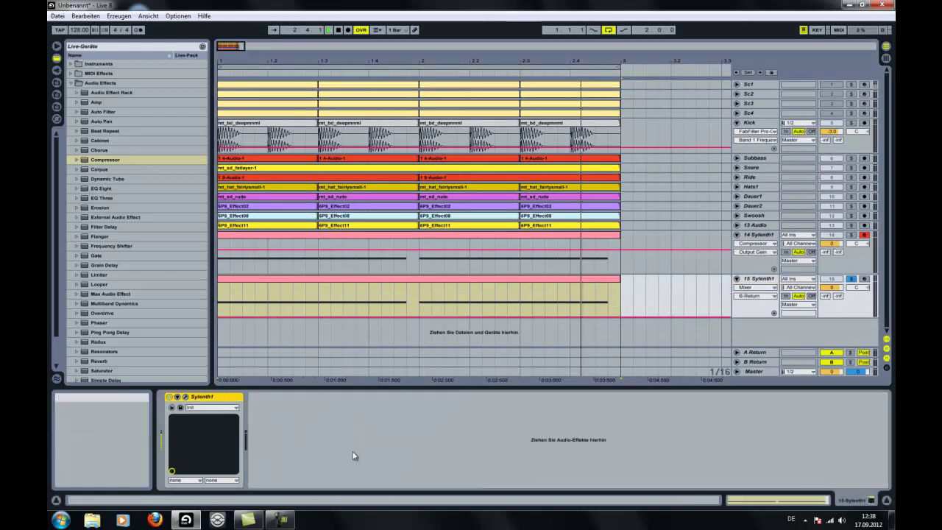
- Open the duplicate track's Sylenth1 editor and adjust the Mod Env 1 amount on Pitch AB during playback
{"action": "left_click", "coordinate": [185, 397]}
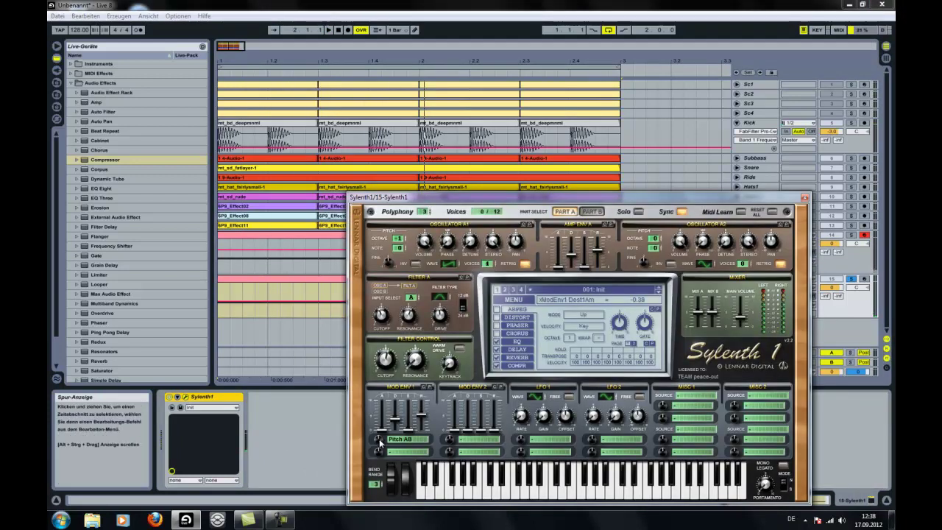
{"action": "key", "text": "space"}
{"action": "left_click_drag", "start_coordinate": [382, 439], "coordinate": [380, 449]}
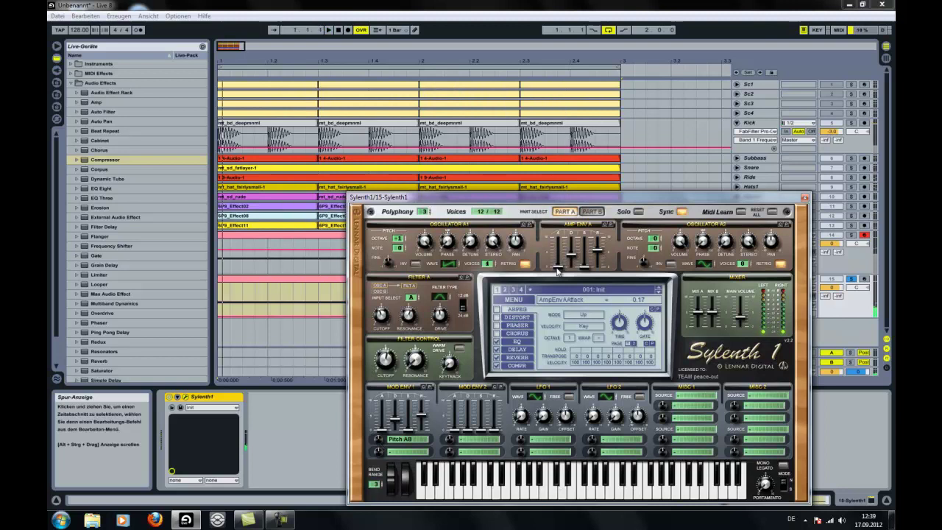
- Reshape amp envelope A with a release of 2.80 and adjust the resonance of filter A
{"action": "left_click_drag", "start_coordinate": [560, 254], "coordinate": [572, 247]}
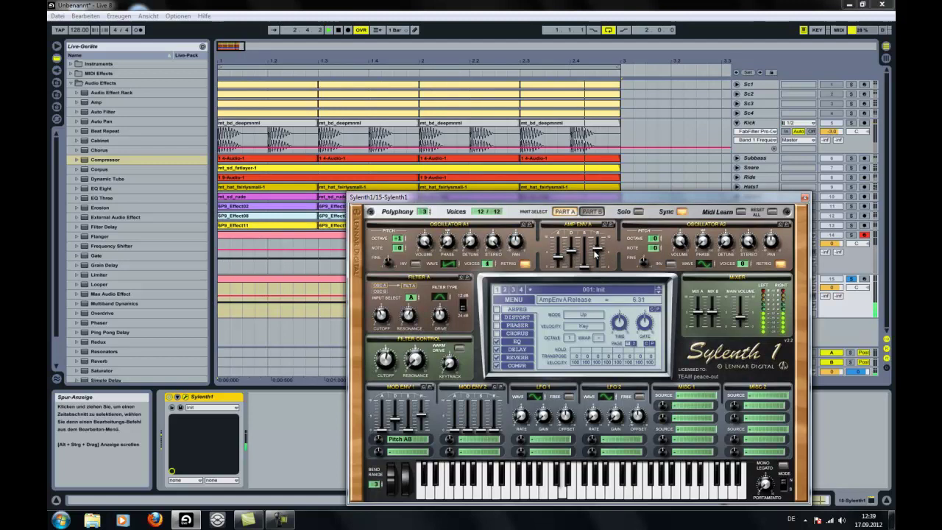
{"action": "left_click_drag", "start_coordinate": [598, 248], "coordinate": [598, 256]}
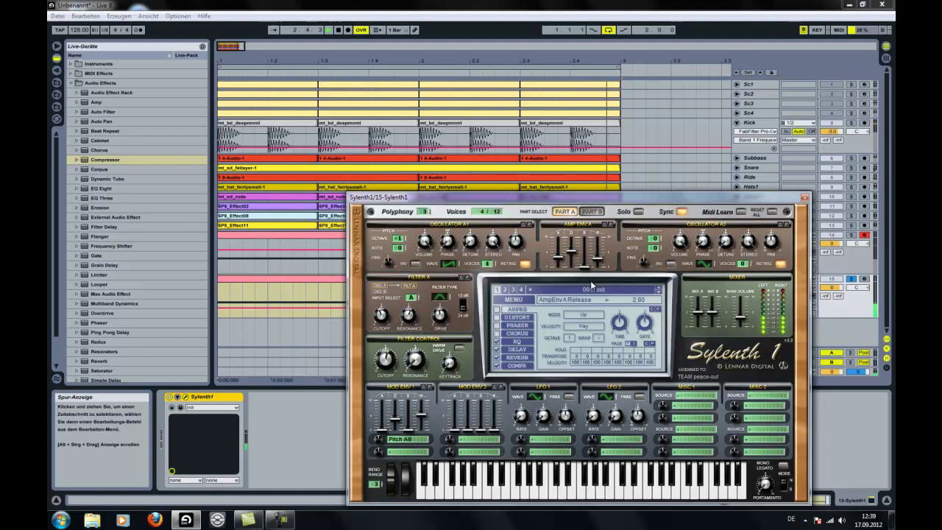
{"action": "left_click", "coordinate": [410, 315]}
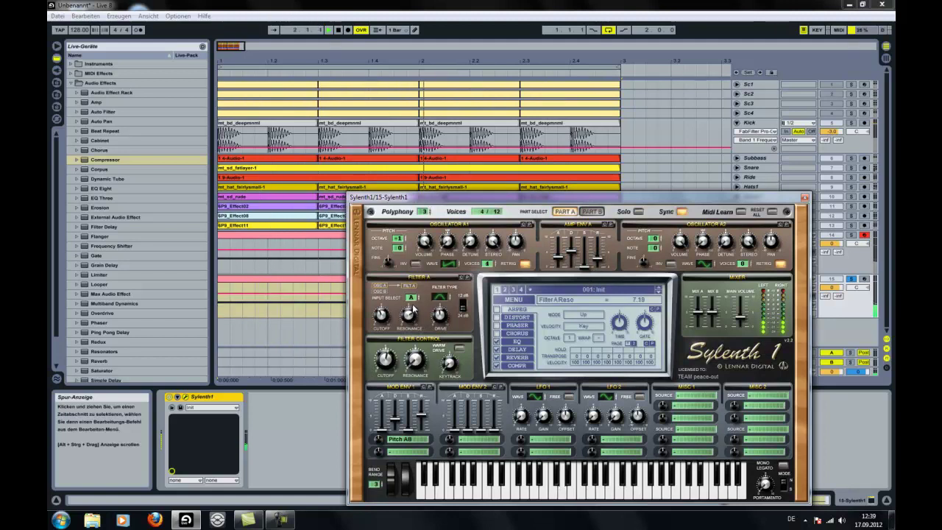
{"action": "left_click_drag", "start_coordinate": [419, 308], "coordinate": [410, 329]}
- Turn on Sylenth1's distortion effect and try the Clip and Decimate types
{"action": "left_click", "coordinate": [496, 317]}
{"action": "left_click", "coordinate": [518, 317]}
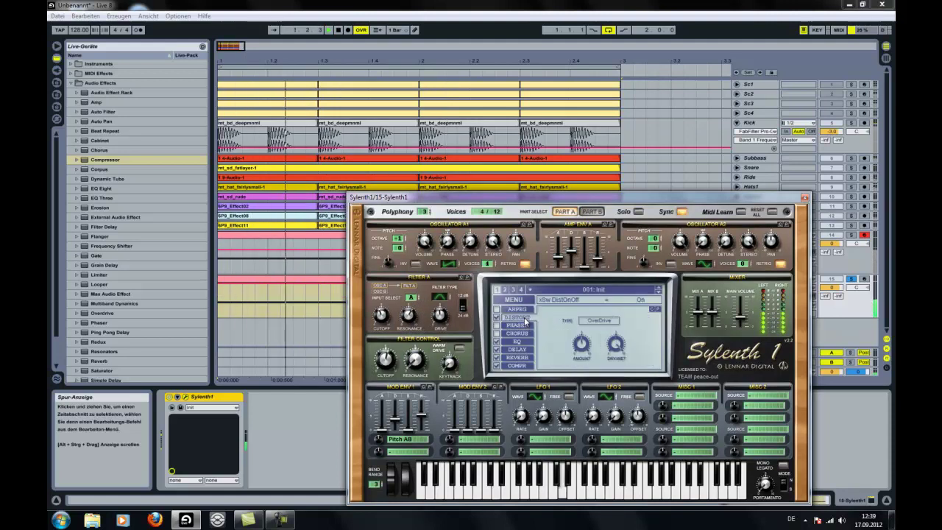
{"action": "left_click", "coordinate": [599, 322]}
{"action": "left_click", "coordinate": [608, 354]}
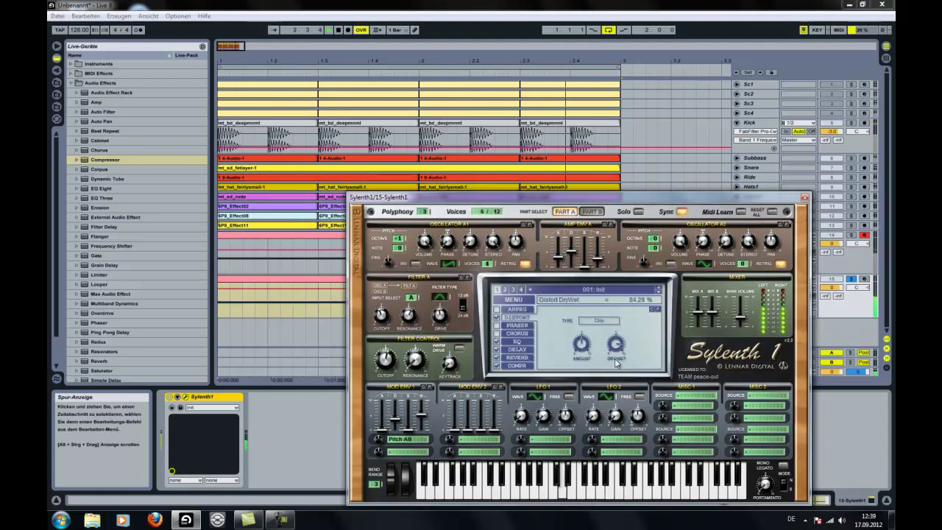
{"action": "left_click", "coordinate": [599, 321]}
{"action": "left_click", "coordinate": [609, 364]}
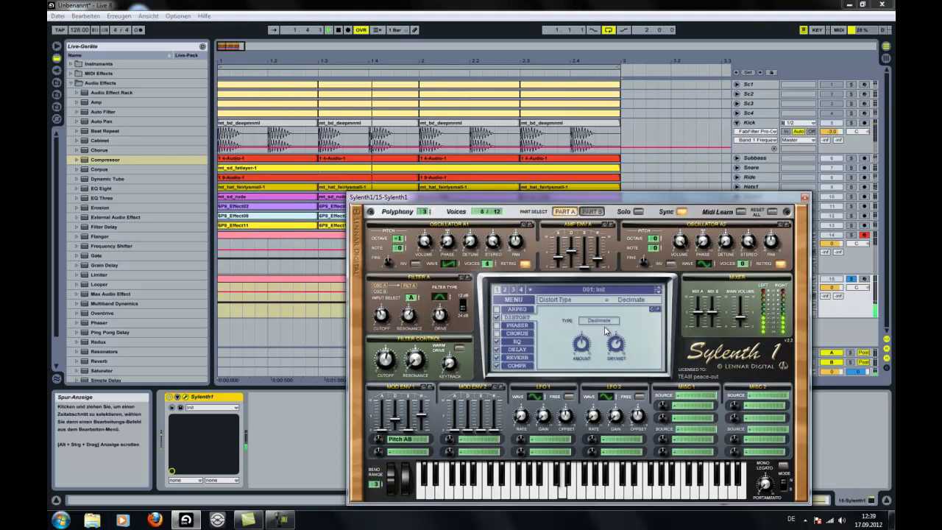
- Set the distortion type to BitCrush, adjust its dry/wet mix and amount, and close the Sylenth1 editor
{"action": "left_click", "coordinate": [599, 321]}
{"action": "left_click", "coordinate": [608, 374]}
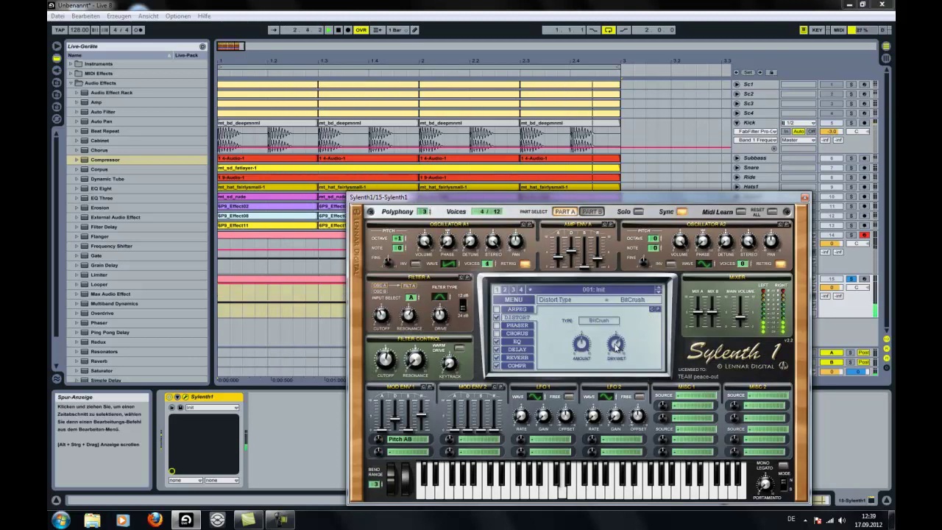
{"action": "left_click_drag", "start_coordinate": [618, 356], "coordinate": [581, 354]}
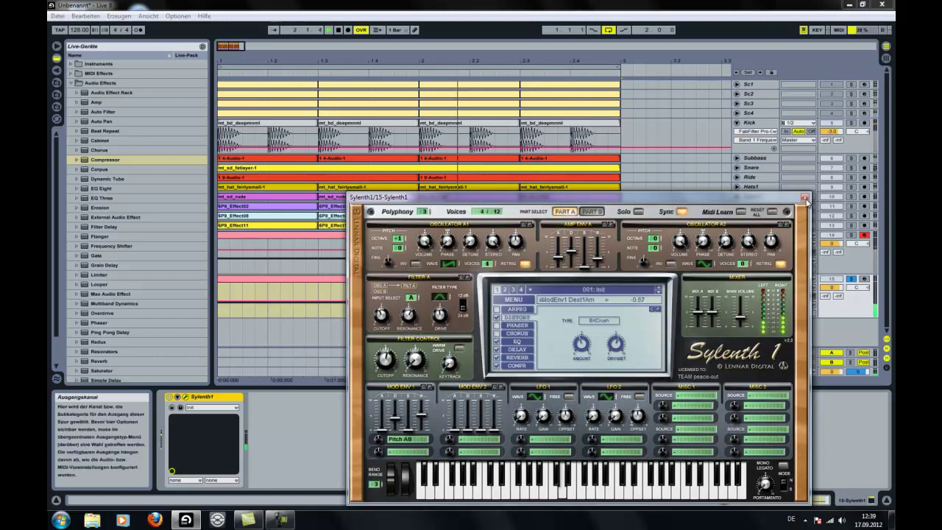
{"action": "left_click", "coordinate": [805, 197]}
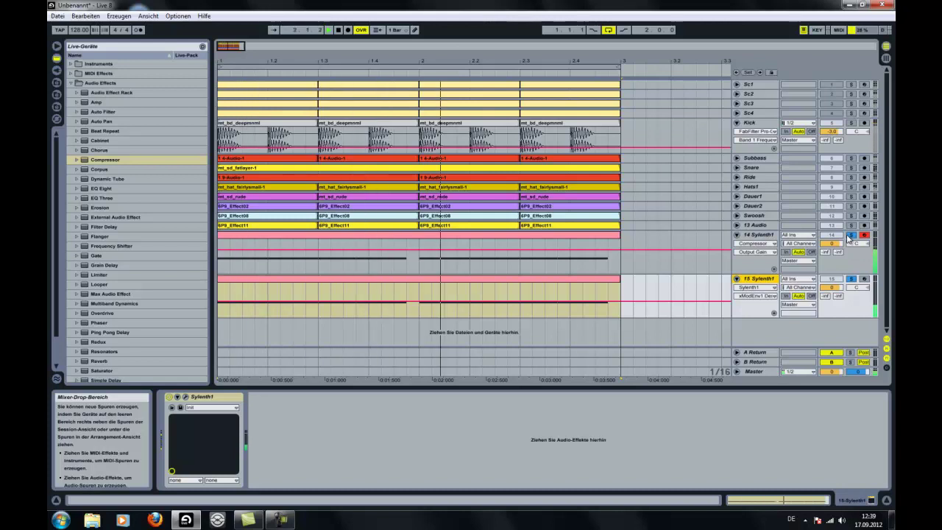
- Try extending the duplicate track's note at 1.3.1 to one beat and repeating it every beat to the loop's end
{"action": "double_click", "coordinate": [374, 280]}
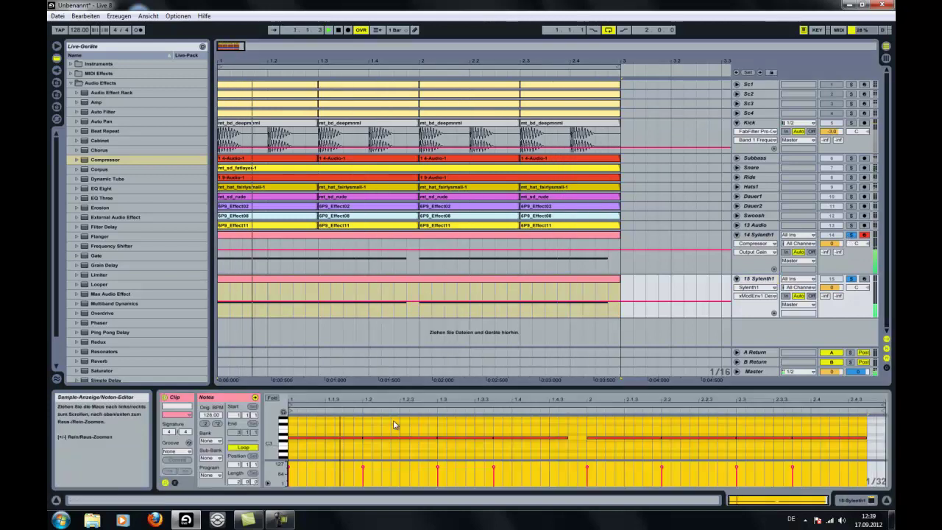
{"action": "left_click_drag", "start_coordinate": [493, 439], "coordinate": [523, 440]}
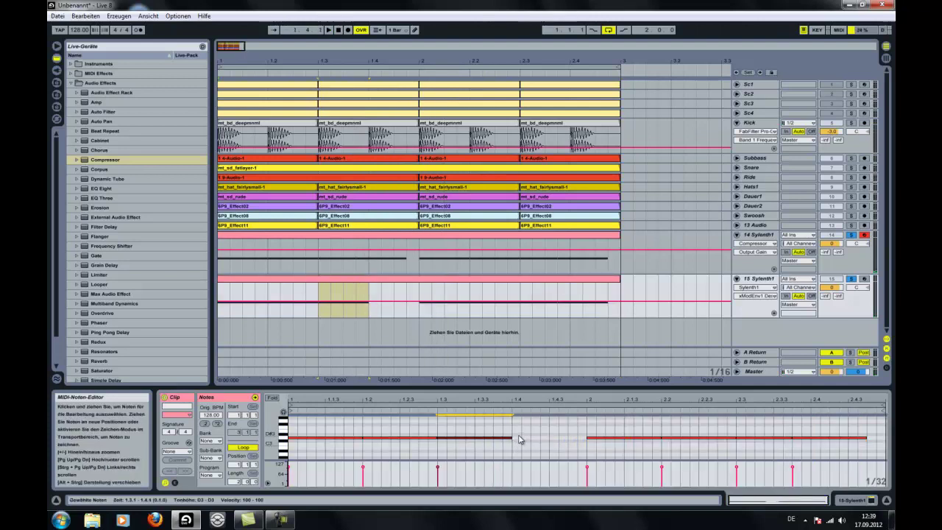
{"action": "key", "text": "ctrl+d"}
{"action": "key", "text": "ctrl+d"}
{"action": "key", "text": "ctrl+d"}
{"action": "key", "text": "ctrl+d"}
{"action": "key", "text": "ctrl+d"}
{"action": "key", "text": "space"}
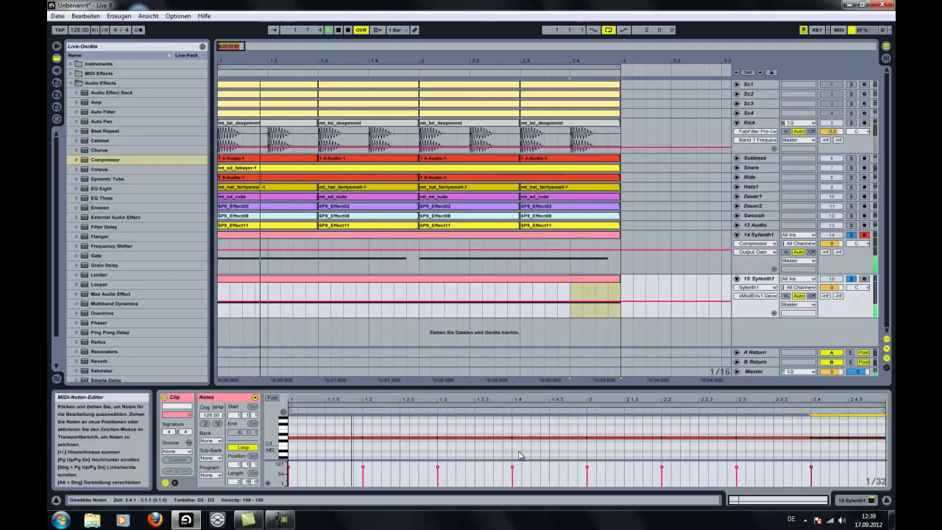
- Undo the repeated one-beat notes in the duplicate track's clip, back to the earlier rhythm
{"action": "key", "text": "Left"}
{"action": "key", "text": "Left"}
{"action": "key", "text": "Left"}
{"action": "key", "text": "Left"}
{"action": "key", "text": "Left"}
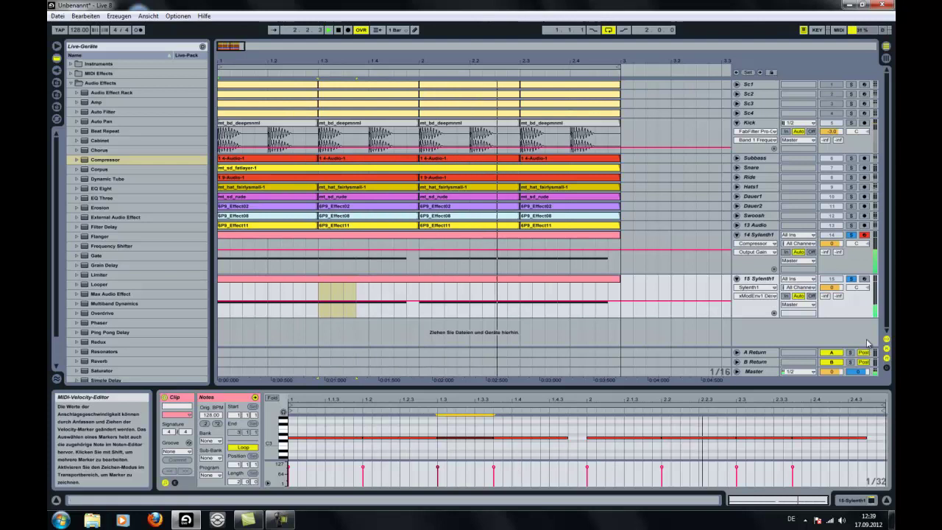
- Take the duplicate Sylenth1 track out of solo and set the Snare reverb's decay time to about 743 ms
{"action": "left_click", "coordinate": [851, 279]}
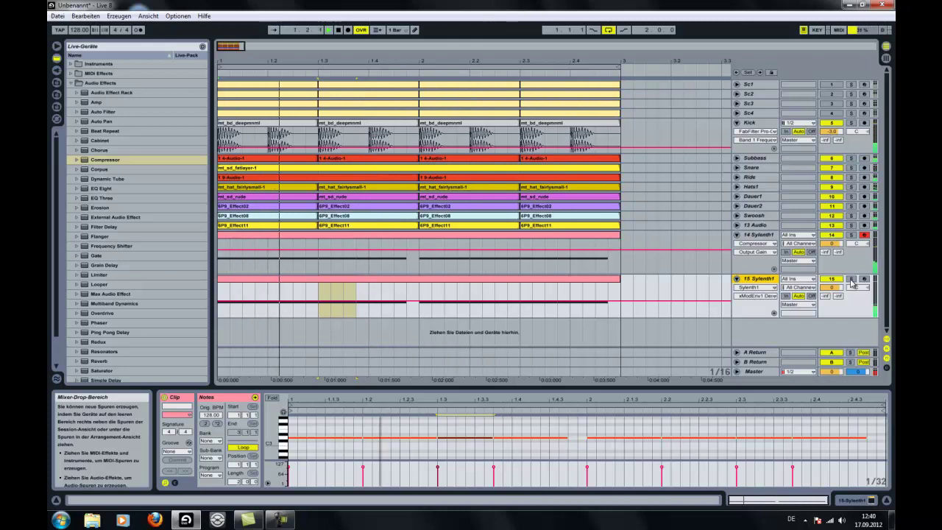
{"action": "key", "text": "space"}
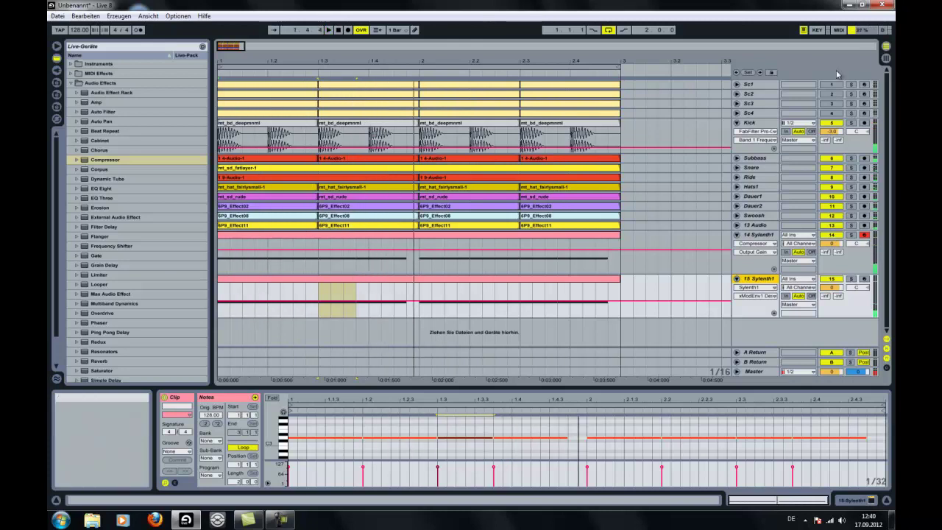
{"action": "double_click", "coordinate": [751, 168]}
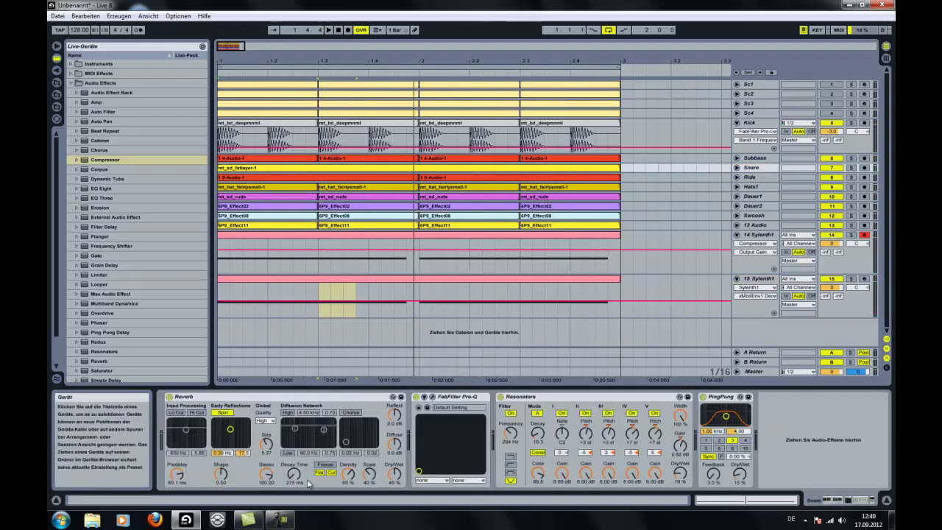
{"action": "left_click_drag", "start_coordinate": [308, 481], "coordinate": [298, 469]}
{"action": "key", "text": "space"}
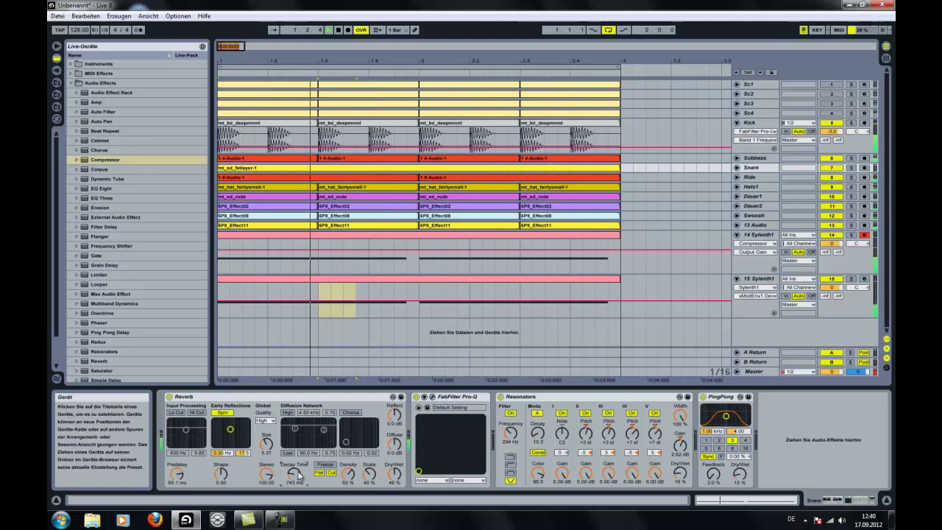
- Fold both Sylenth1 tracks and briefly mute the Kick track to compare the loop without it
{"action": "left_click", "coordinate": [737, 235]}
{"action": "left_click", "coordinate": [737, 246]}
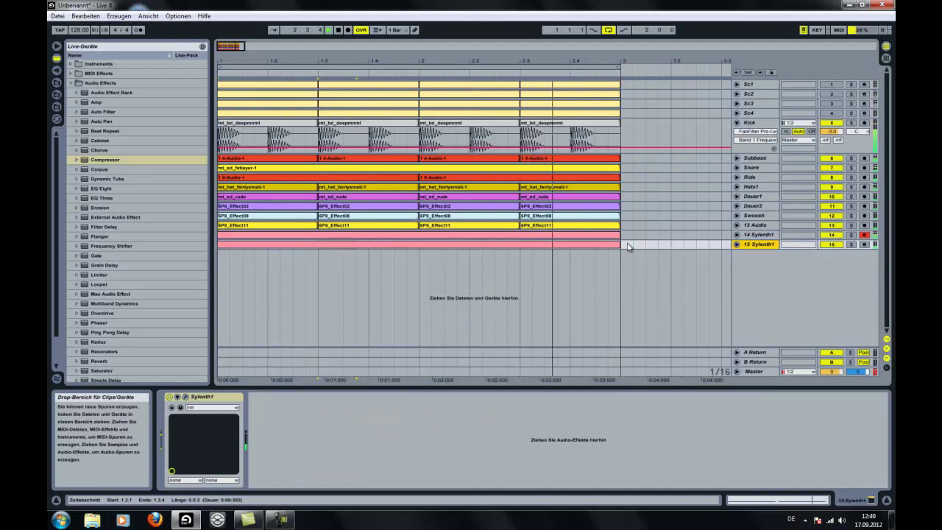
{"action": "left_click", "coordinate": [832, 123]}
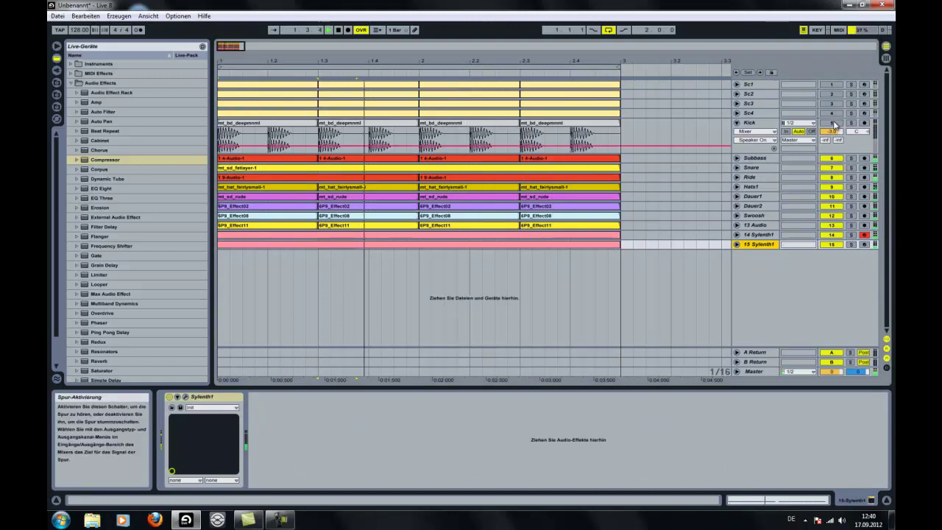
{"action": "left_click", "coordinate": [833, 123]}
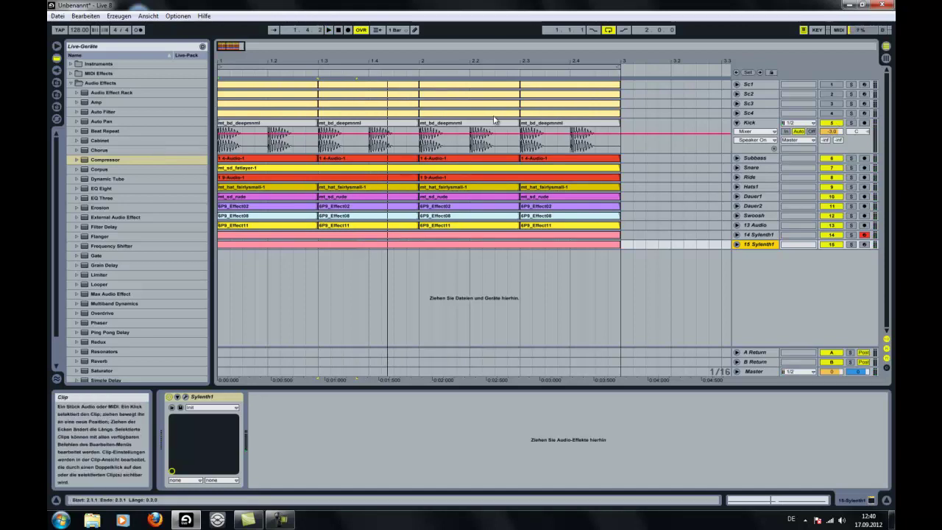
- Audition the kick samples 6P9_Kick01 to 6P9_Kick05 in the Kicks folder of the Drum Hits library
{"action": "left_click", "coordinate": [57, 107]}
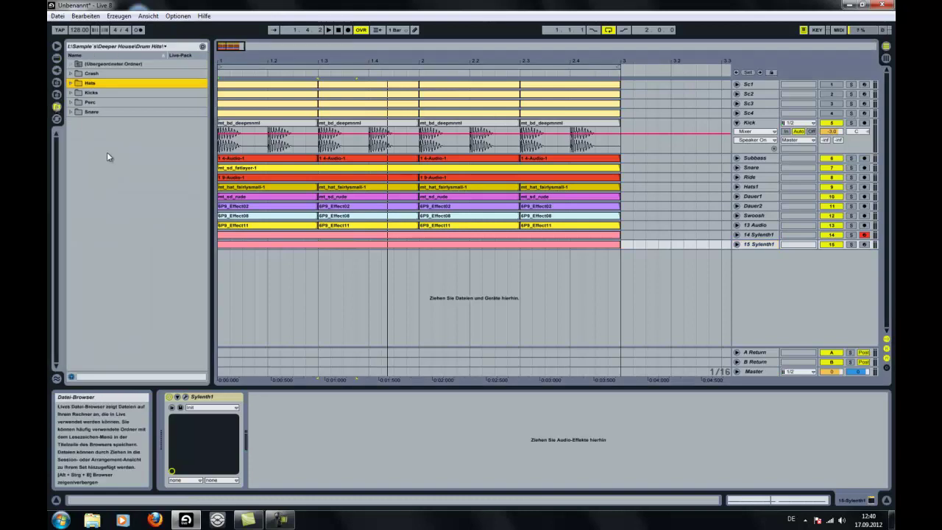
{"action": "left_click", "coordinate": [91, 92]}
{"action": "left_click", "coordinate": [71, 92]}
{"action": "left_click", "coordinate": [135, 111]}
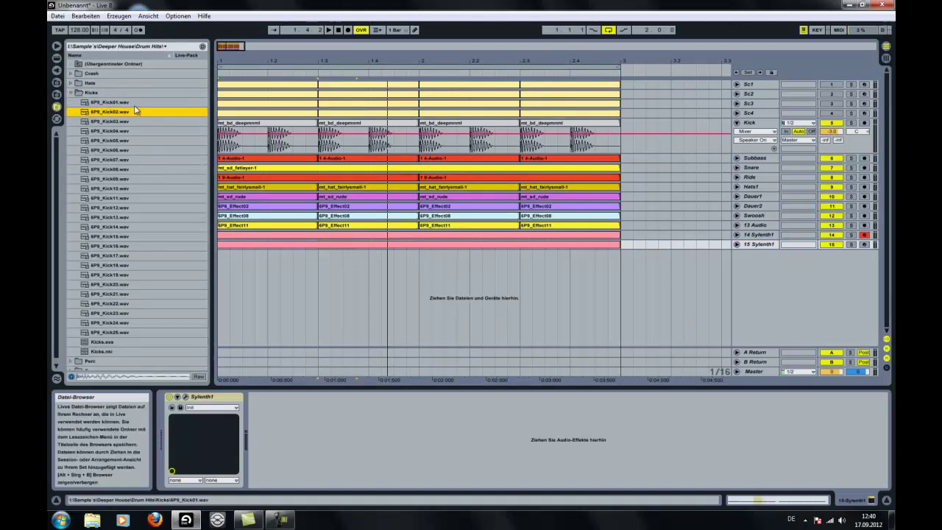
{"action": "left_click", "coordinate": [136, 102]}
{"action": "left_click", "coordinate": [137, 121]}
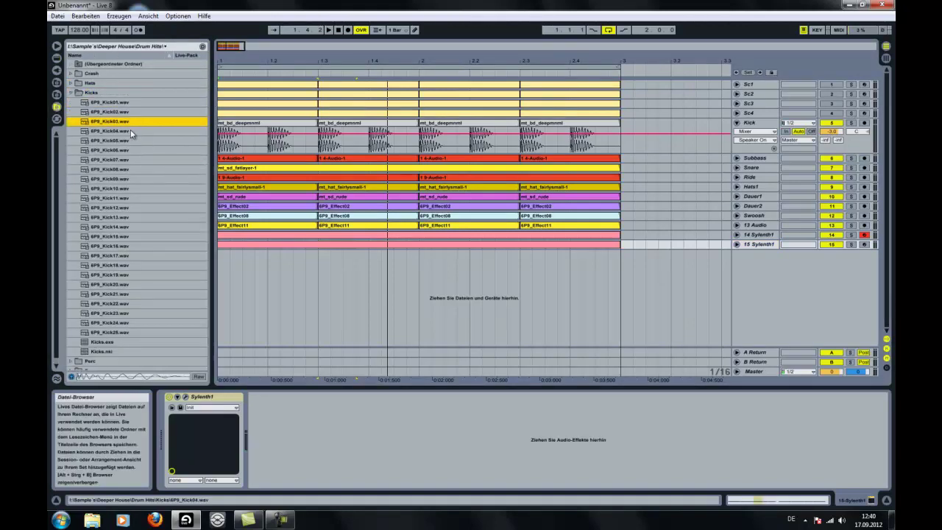
{"action": "left_click", "coordinate": [131, 131]}
{"action": "left_click", "coordinate": [129, 141]}
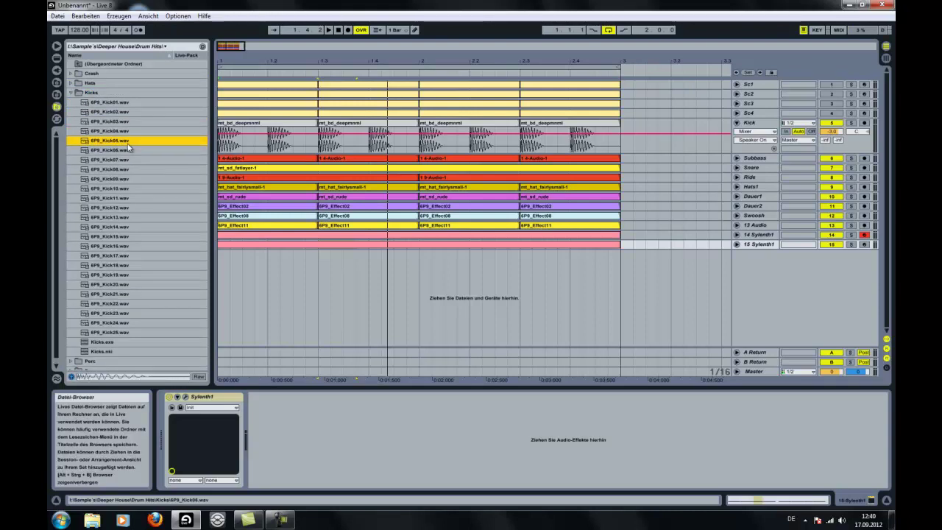
- Try placing 6P9_Kick05.wav at the start of the Kick track and repeating it every beat to the loop's end
{"action": "left_click_drag", "start_coordinate": [220, 142], "coordinate": [249, 123]}
{"action": "key", "text": "space"}
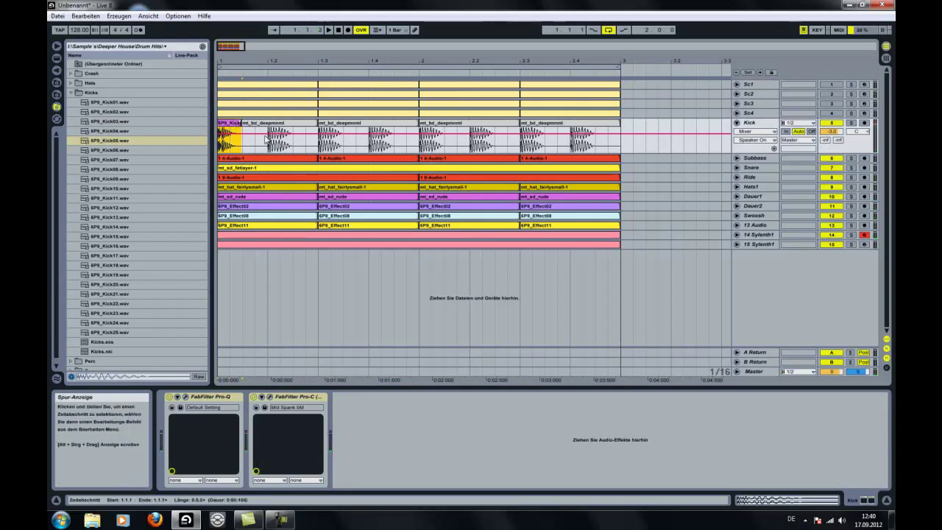
{"action": "left_click_drag", "start_coordinate": [268, 139], "coordinate": [238, 145]}
{"action": "key", "text": "ctrl+d"}
{"action": "key", "text": "ctrl+d"}
{"action": "key", "text": "ctrl+d"}
{"action": "key", "text": "ctrl+d"}
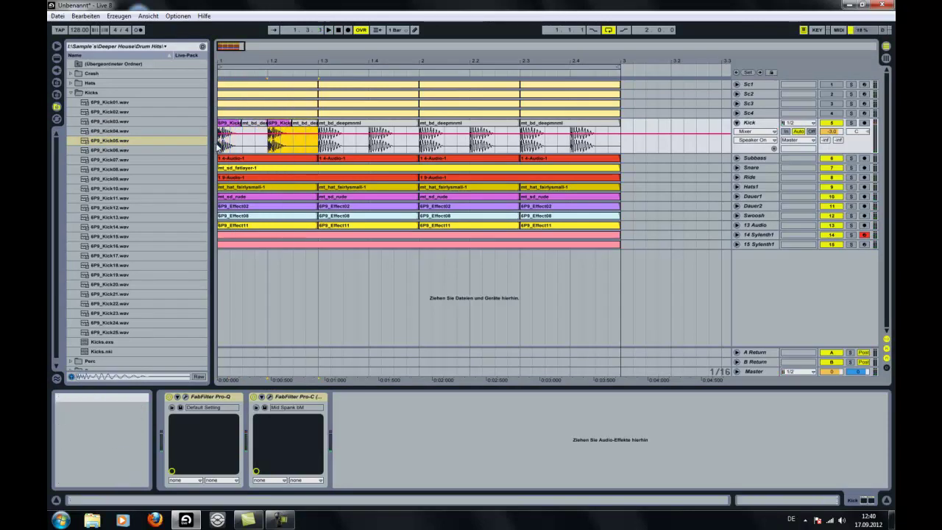
{"action": "key", "text": "ctrl+d"}
{"action": "key", "text": "ctrl+d"}
{"action": "key", "text": "ctrl+d"}
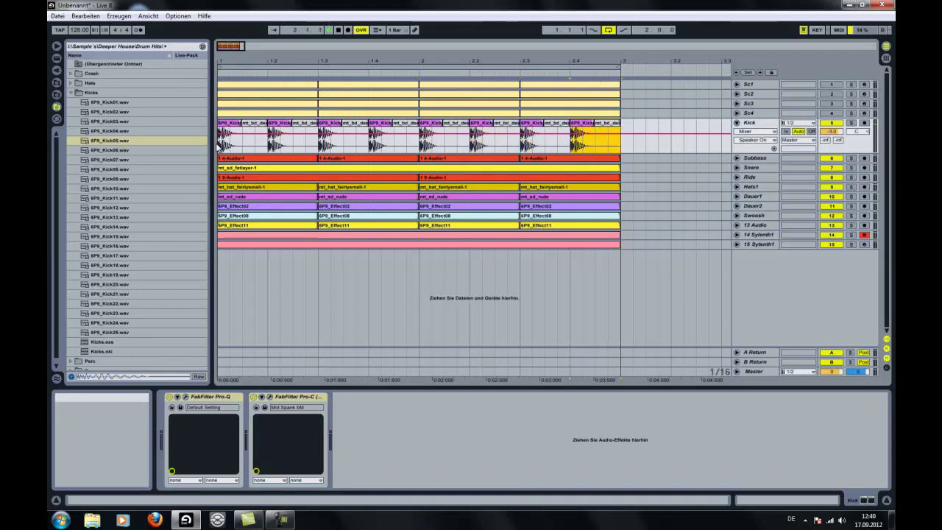
- Try lowering the Kick track's volume to about -7.9 dB and raising the Subbass compressor's output gain to 9.58 dB
{"action": "key", "text": "space"}
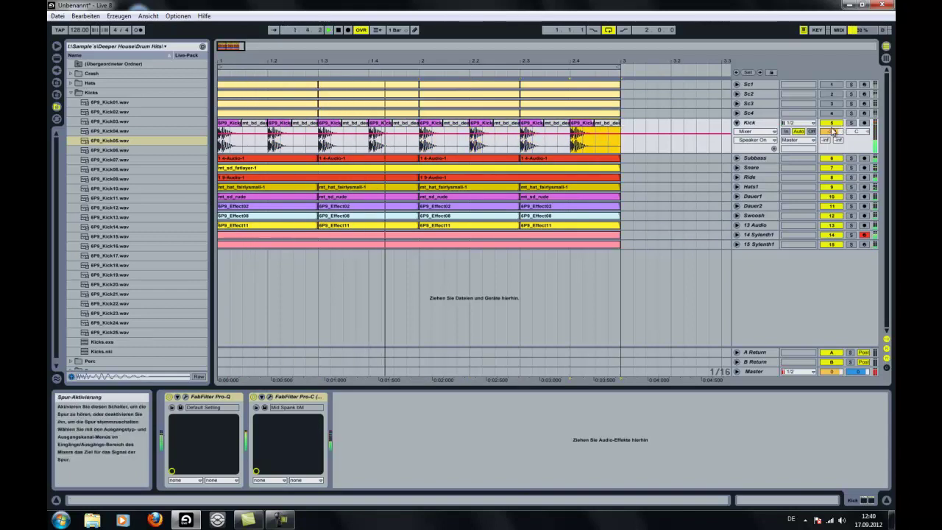
{"action": "left_click_drag", "start_coordinate": [832, 131], "coordinate": [831, 139]}
{"action": "left_click", "coordinate": [770, 157]}
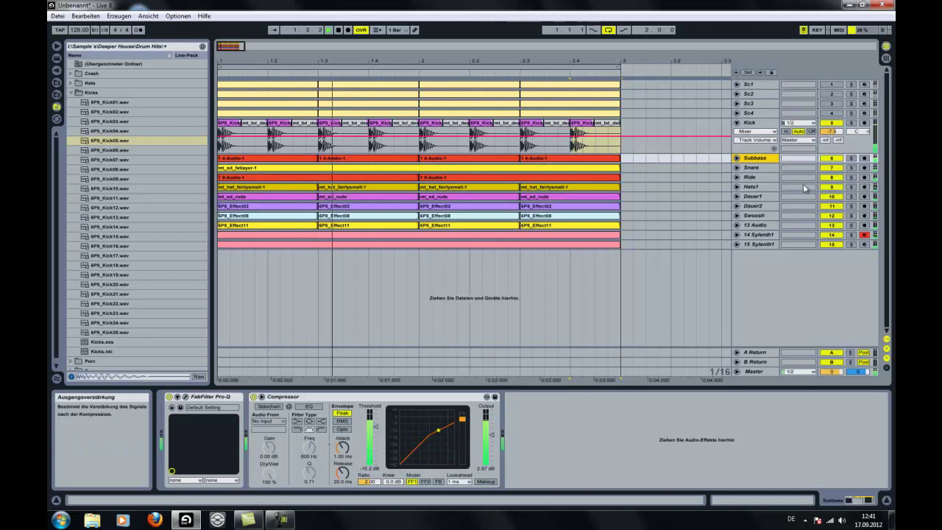
{"action": "left_click", "coordinate": [736, 159]}
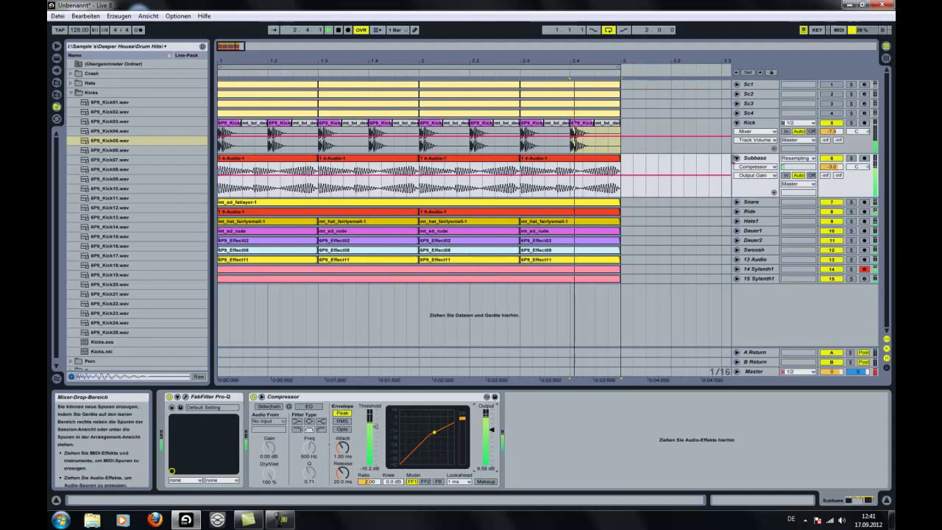
{"action": "left_click", "coordinate": [736, 158]}
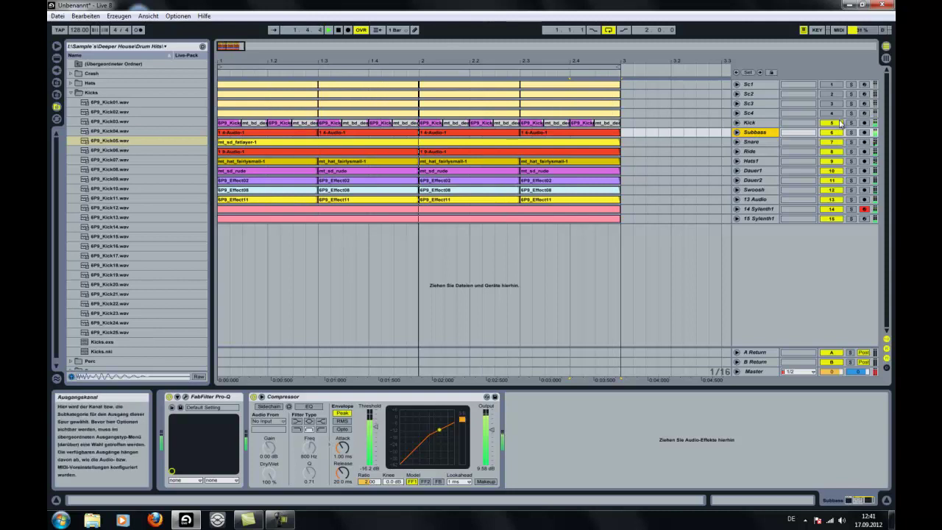
{"action": "left_click", "coordinate": [737, 123]}
{"action": "left_click", "coordinate": [831, 124]}
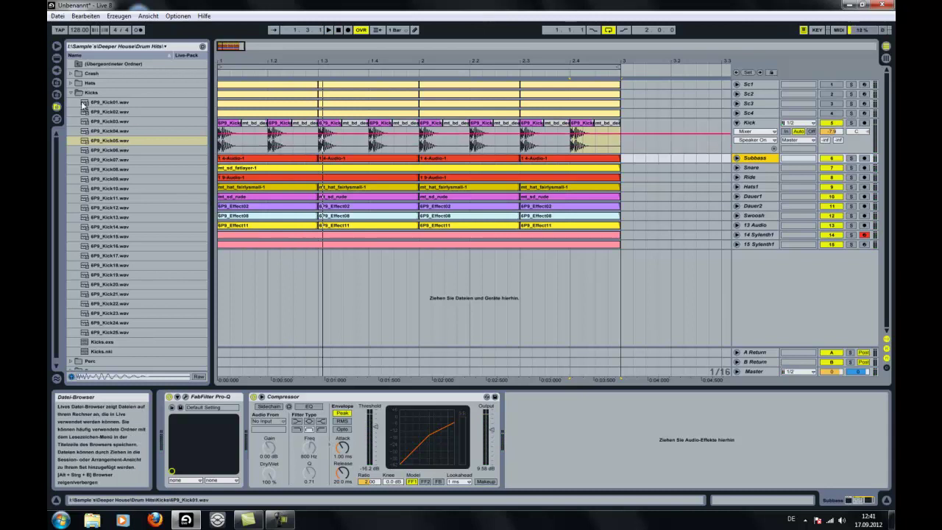
- Undo the Kick volume, Subbass gain and replacement kick edits, back to the original mt_bd_deepmnml clips
{"action": "key", "text": "ctrl+z"}
{"action": "key", "text": "ctrl+z"}
{"action": "key", "text": "ctrl+z"}
{"action": "key", "text": "ctrl+z"}
{"action": "key", "text": "ctrl+z"}
{"action": "key", "text": "ctrl+z"}
{"action": "key", "text": "ctrl+z"}
{"action": "key", "text": "ctrl+z"}
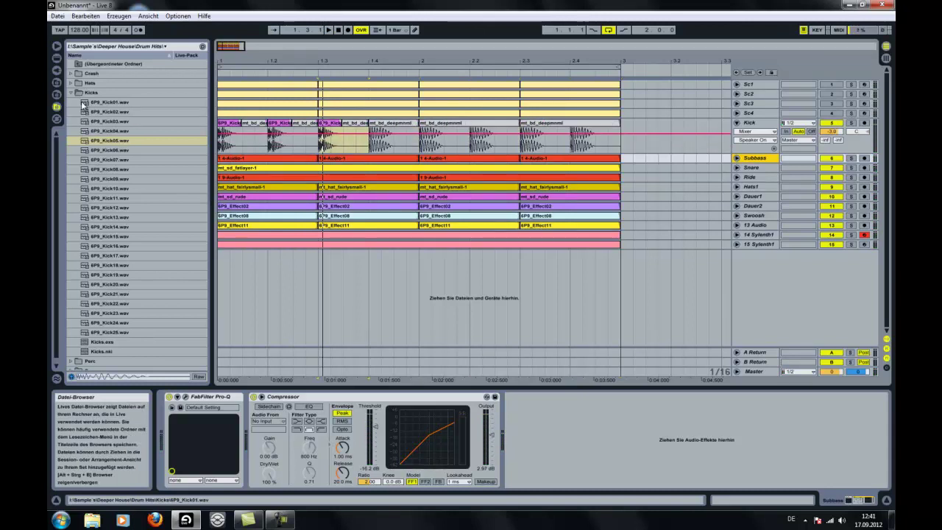
{"action": "key", "text": "ctrl+z"}
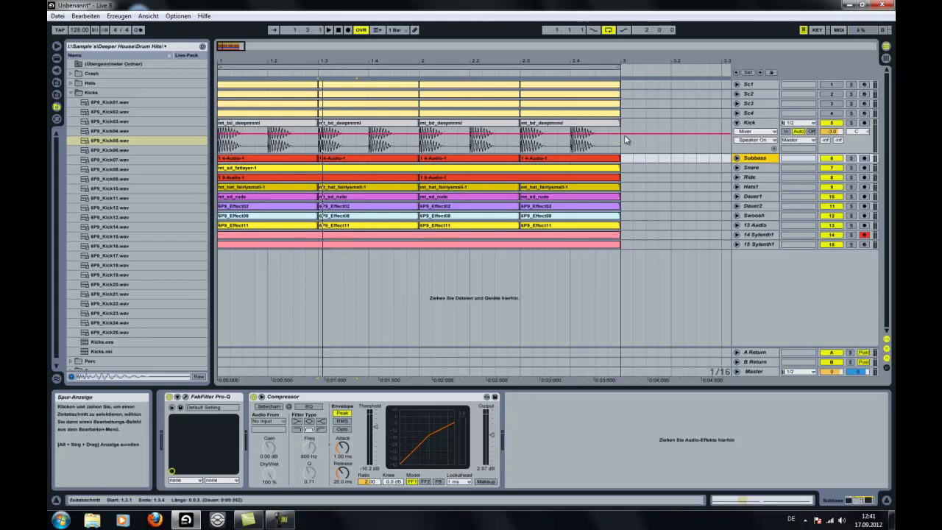
- Unfold the Subbass track and raise its compressor's output gain to 13.5 dB while listening
{"action": "left_click", "coordinate": [737, 157]}
{"action": "left_click_drag", "start_coordinate": [492, 442], "coordinate": [492, 438]}
{"action": "key", "text": "space"}
{"action": "key", "text": "space"}
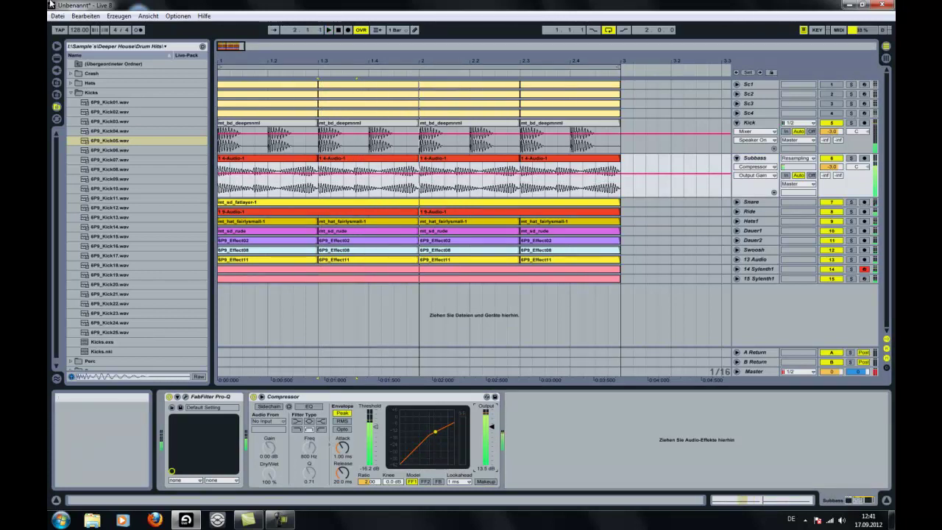
- Add a Limiter to the Master track and play the loop through it
{"action": "left_click", "coordinate": [57, 57]}
{"action": "left_click_drag", "start_coordinate": [94, 255], "coordinate": [750, 306]}
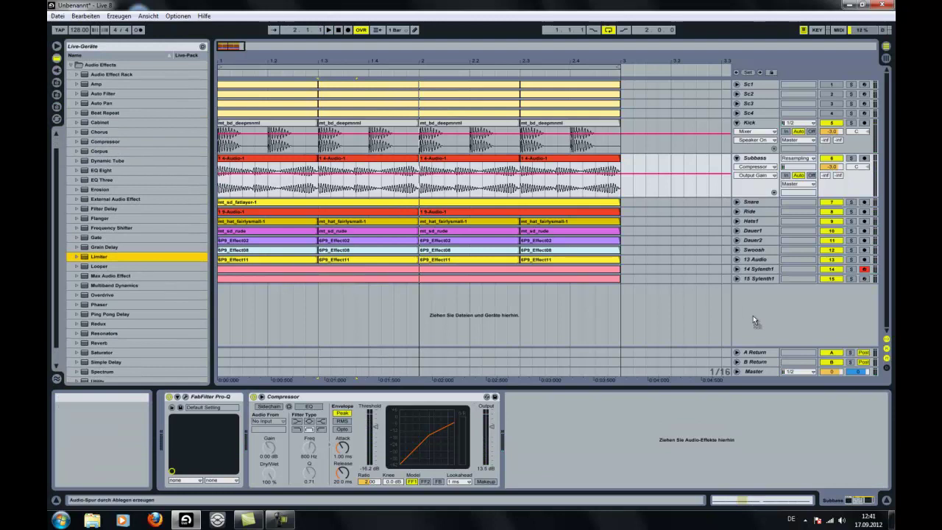
{"action": "left_click_drag", "start_coordinate": [751, 369], "coordinate": [751, 372]}
{"action": "key", "text": "space"}
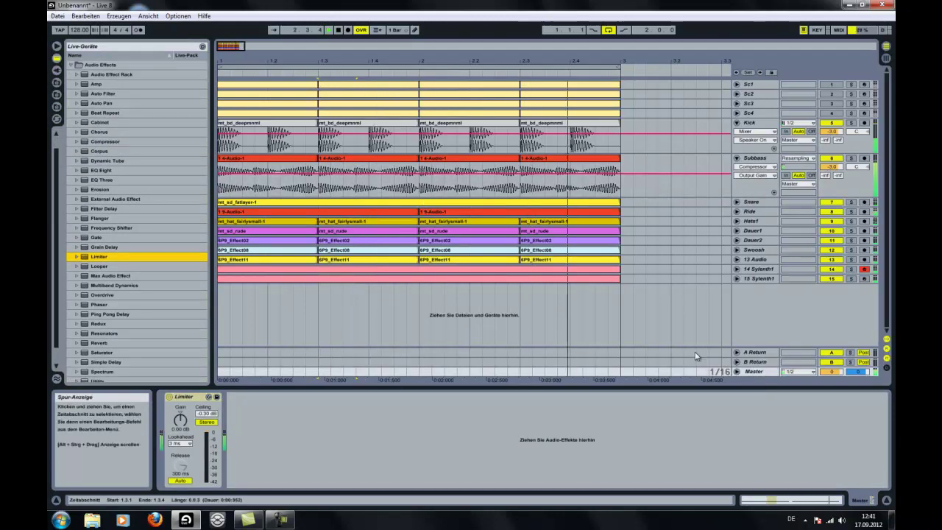
- Place a half-beat copy of the first kick hit at 1.1.3 on the Kick track
{"action": "left_click", "coordinate": [754, 123]}
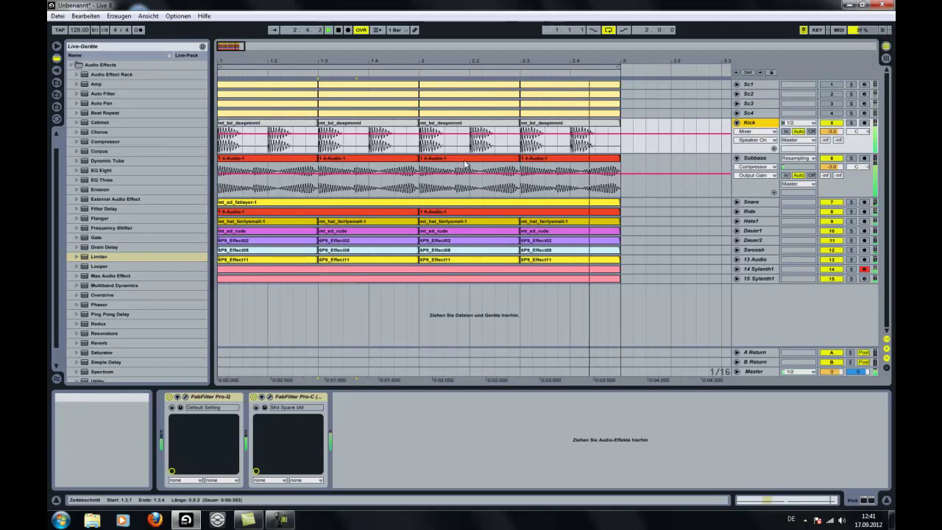
{"action": "left_click_drag", "start_coordinate": [232, 52], "coordinate": [225, 61]}
{"action": "left_click_drag", "start_coordinate": [269, 140], "coordinate": [284, 124]}
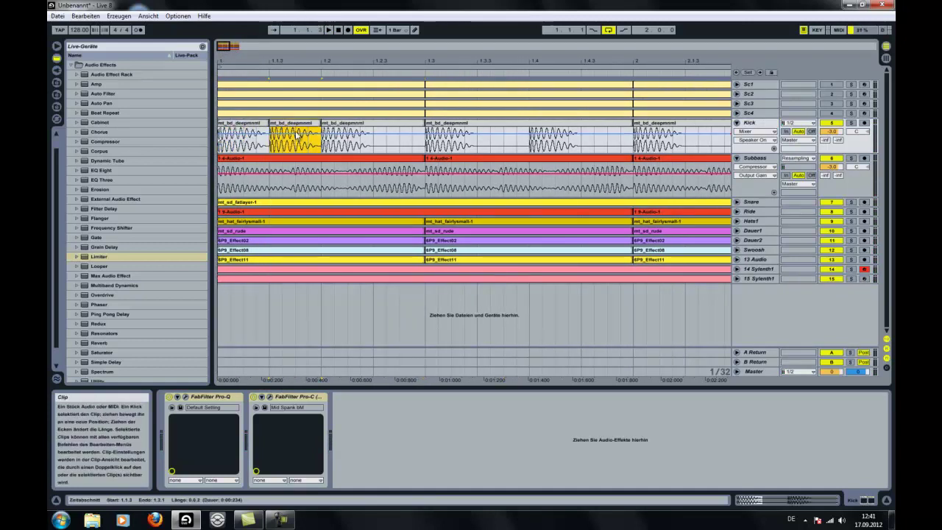
- Lower the kick clip at 1.1.3 to -10 dB, set its warp mode to Complex Pro and transpose it up
{"action": "double_click", "coordinate": [284, 124]}
{"action": "left_click_drag", "start_coordinate": [242, 463], "coordinate": [230, 466]}
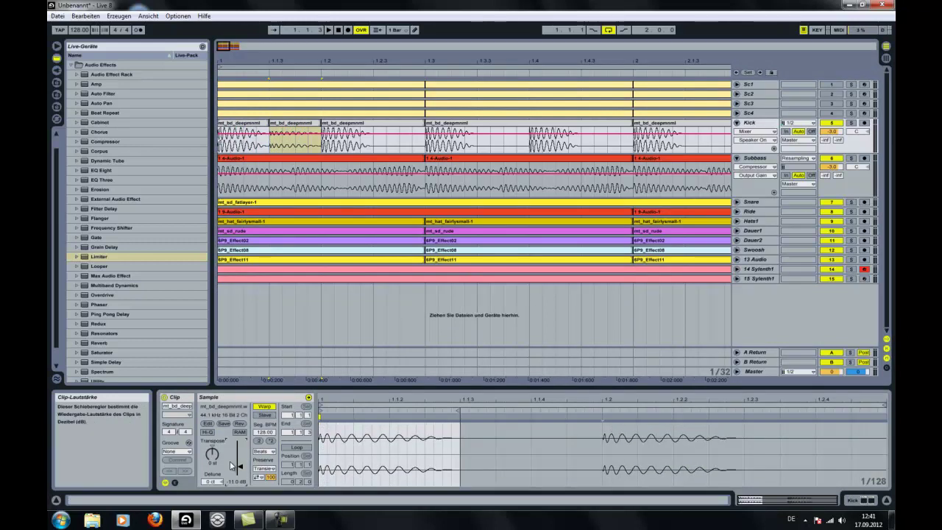
{"action": "left_click", "coordinate": [263, 452]}
{"action": "left_click", "coordinate": [269, 500]}
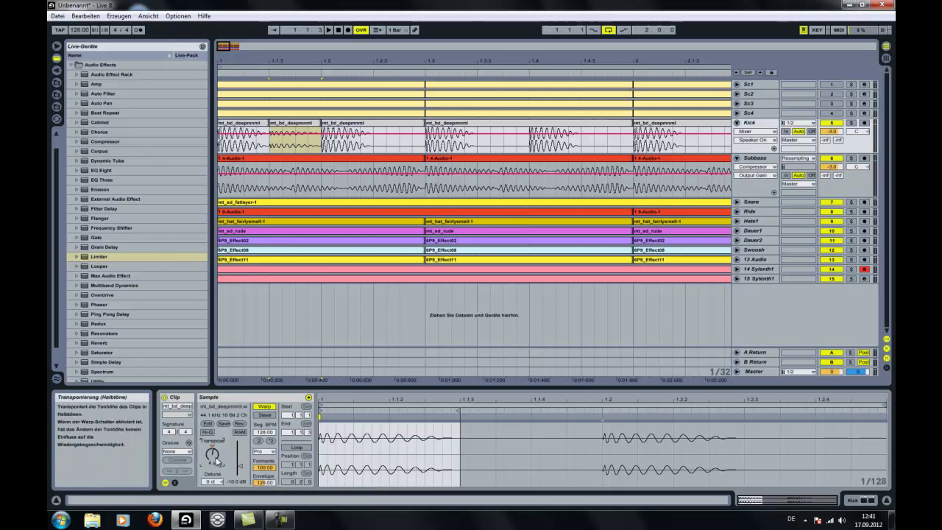
{"action": "key", "text": "space"}
{"action": "double_click", "coordinate": [296, 126]}
{"action": "left_click_drag", "start_coordinate": [319, 125], "coordinate": [335, 130]}
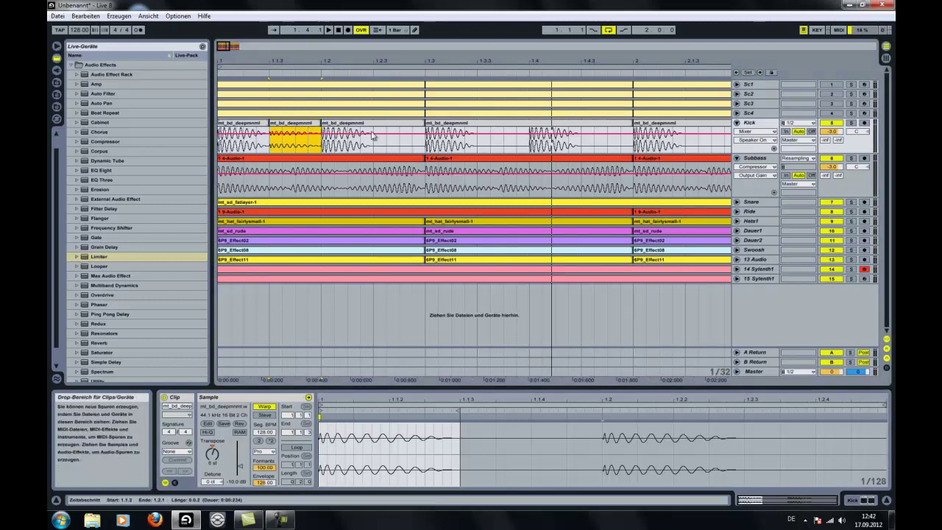
- Duplicate the Kick track's first two beats, including the quiet extra hit, three times to the loop's end and play it
{"action": "left_click_drag", "start_coordinate": [424, 147], "coordinate": [230, 147]}
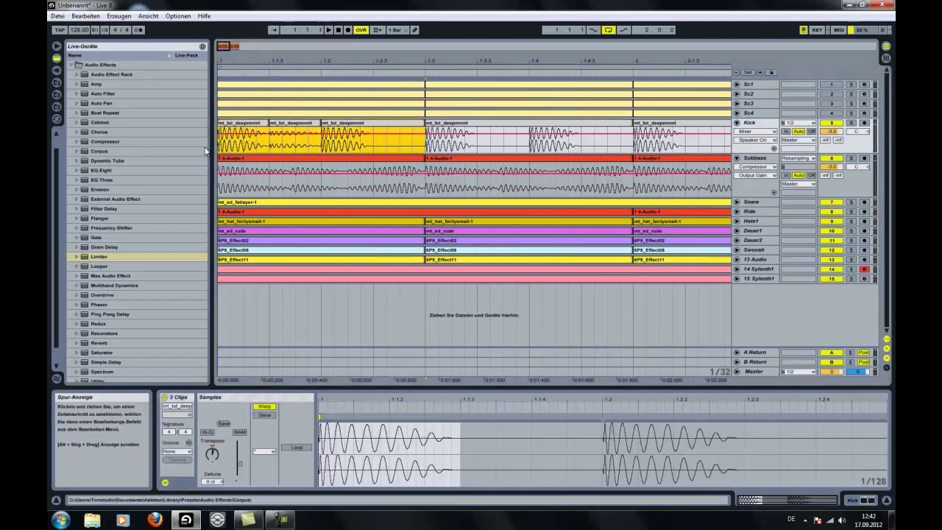
{"action": "key", "text": "ctrl+d"}
{"action": "key", "text": "ctrl+d"}
{"action": "key", "text": "ctrl+d"}
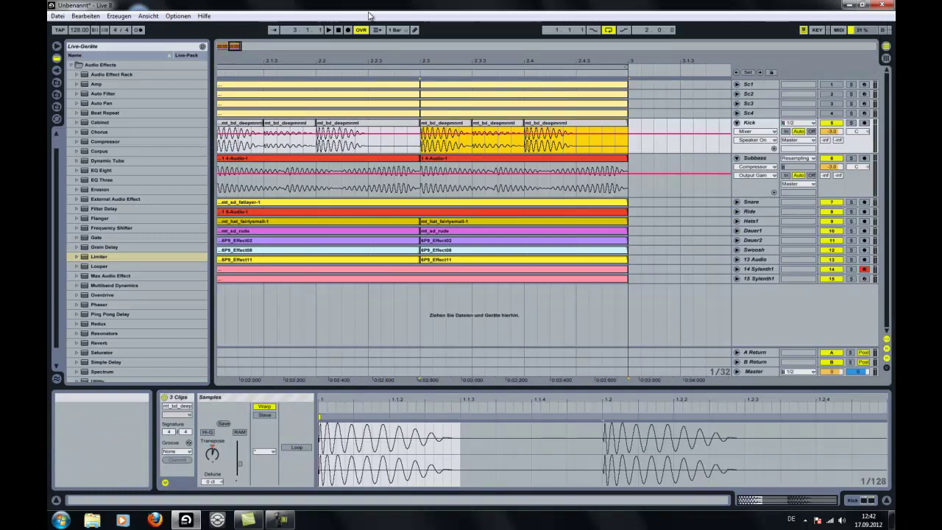
{"action": "left_click", "coordinate": [340, 31]}
{"action": "key", "text": "space"}
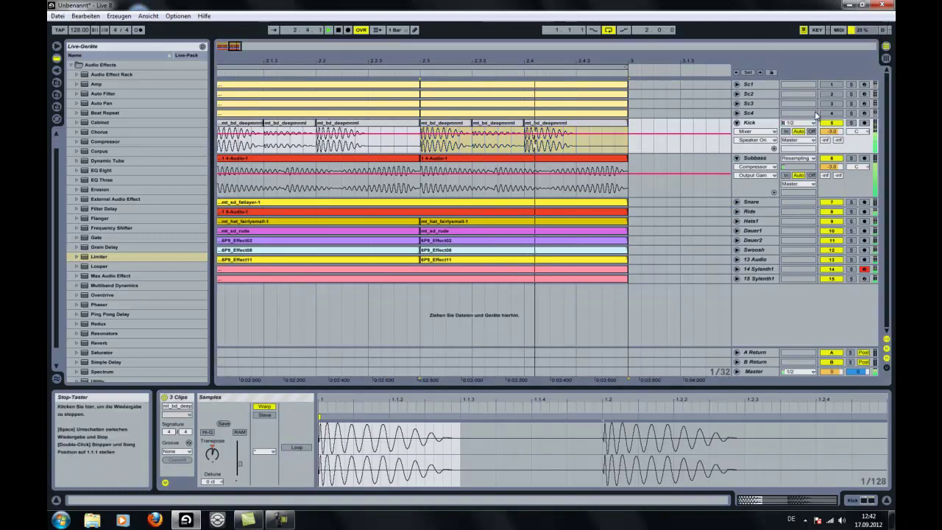
- Fold the Subbass and Kick tracks while listening to the whole loop
{"action": "left_click_drag", "start_coordinate": [236, 45], "coordinate": [236, 47]}
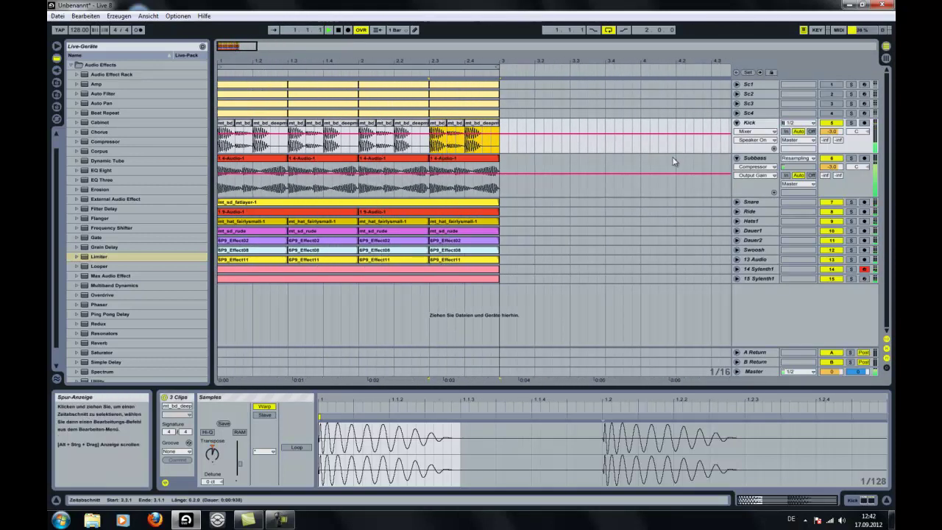
{"action": "left_click", "coordinate": [737, 157]}
{"action": "left_click", "coordinate": [737, 122]}
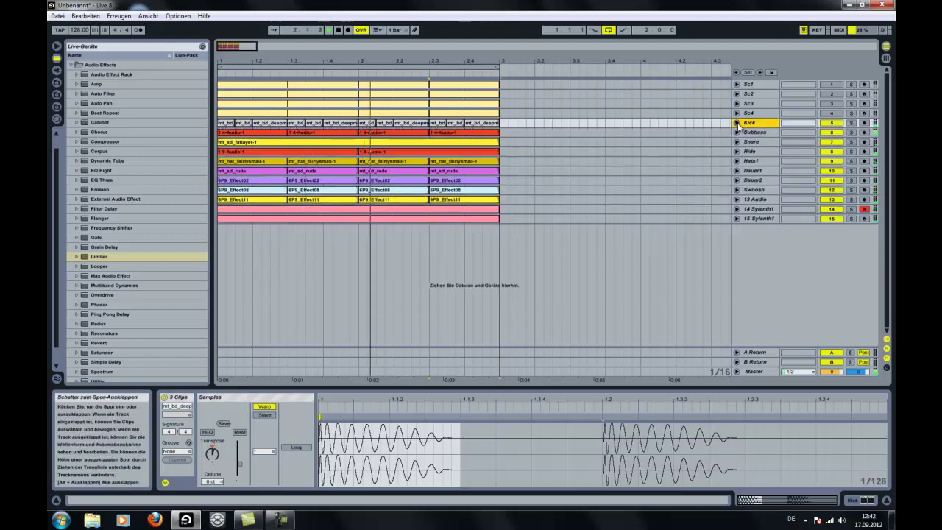
- Rename the two Sylenth1 tracks, 14 and 15, as Boing 1 and Boing 2, and play the loop briefly
{"action": "right_click", "coordinate": [765, 209]}
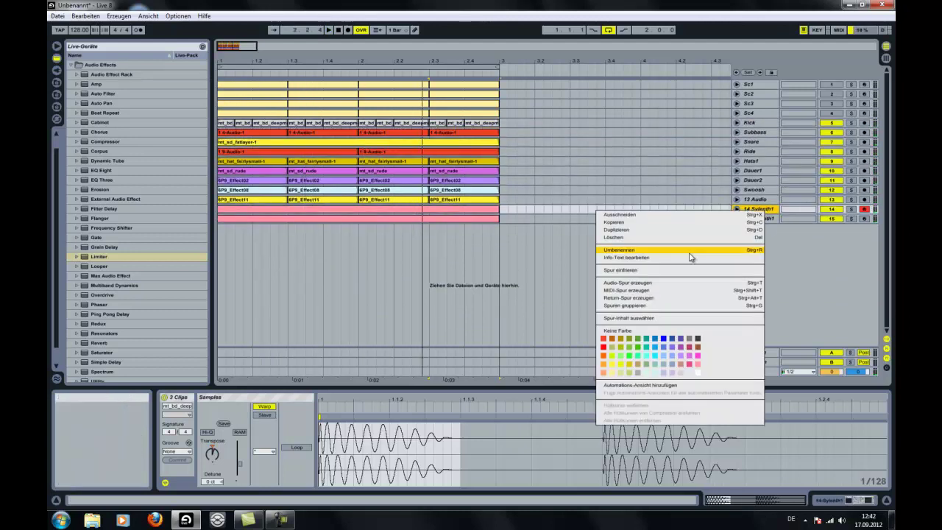
{"action": "left_click", "coordinate": [684, 256]}
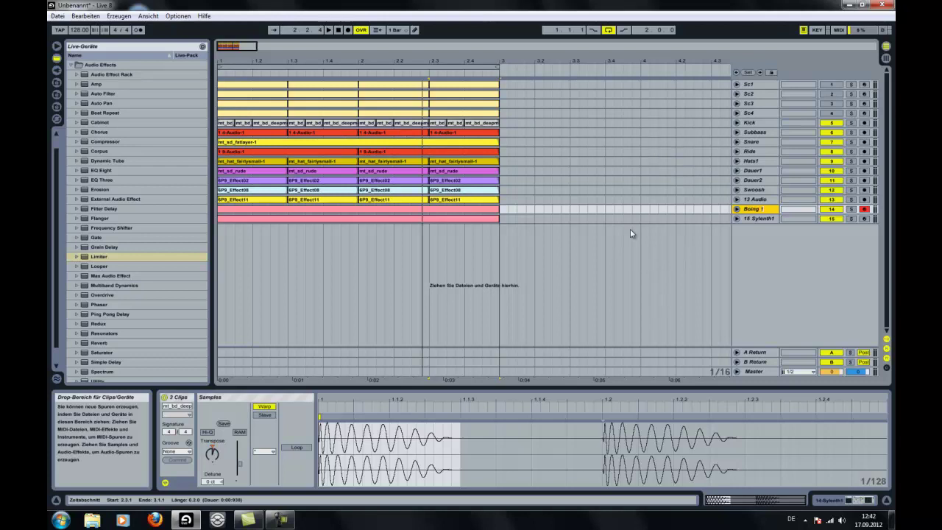
{"action": "right_click", "coordinate": [765, 219]}
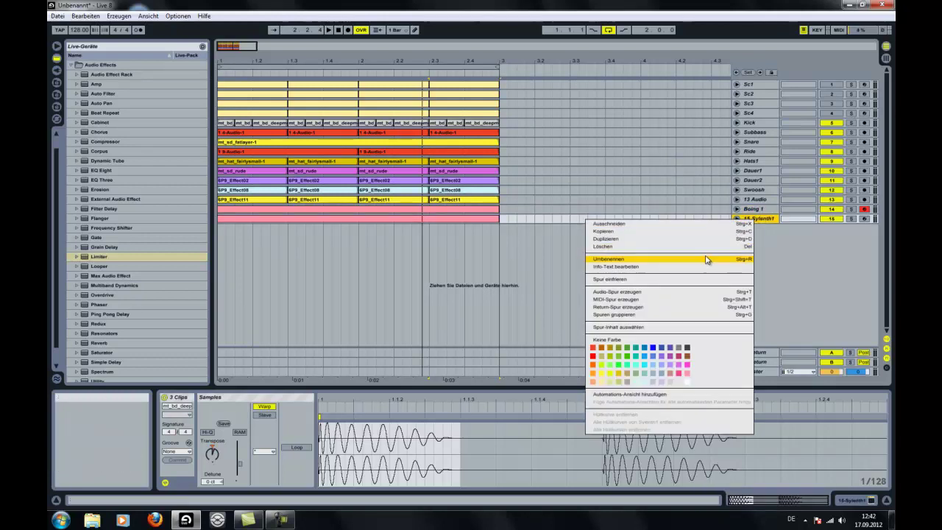
{"action": "left_click", "coordinate": [685, 260]}
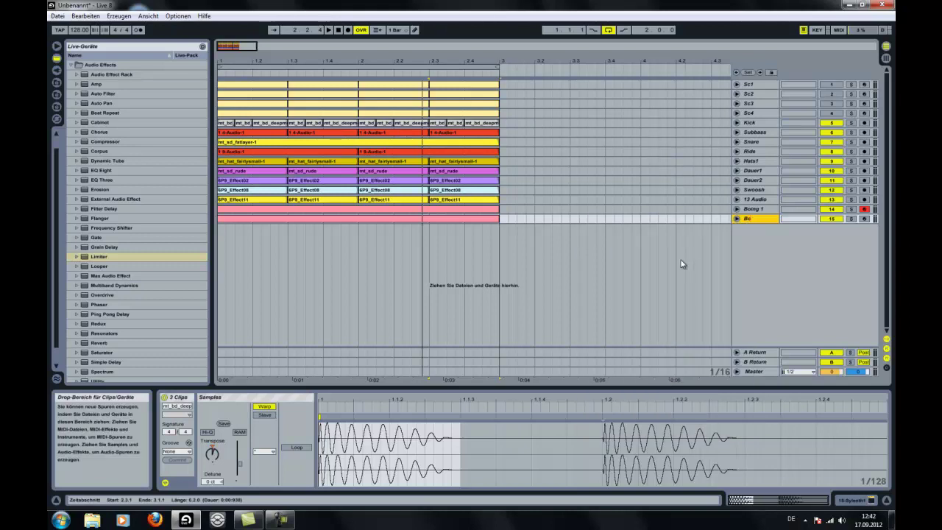
{"action": "type", "text": "Boing 2"}
{"action": "key", "text": "Return"}
{"action": "key", "text": "space"}
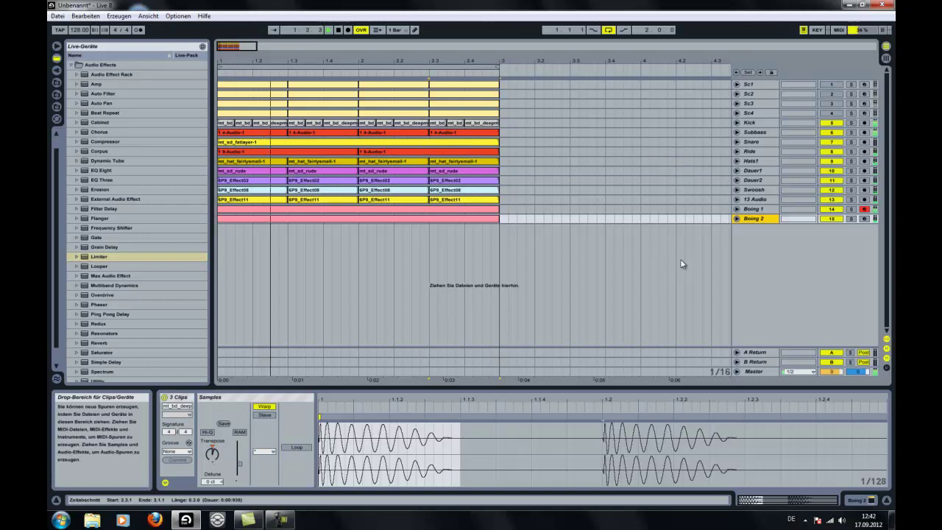
{"action": "key", "text": "space"}
- Group the Boing 1 and Boing 2 tracks, fold the new group and play the loop
{"action": "left_click", "coordinate": [761, 210]}
{"action": "left_click", "coordinate": [758, 220], "text": "shift"}
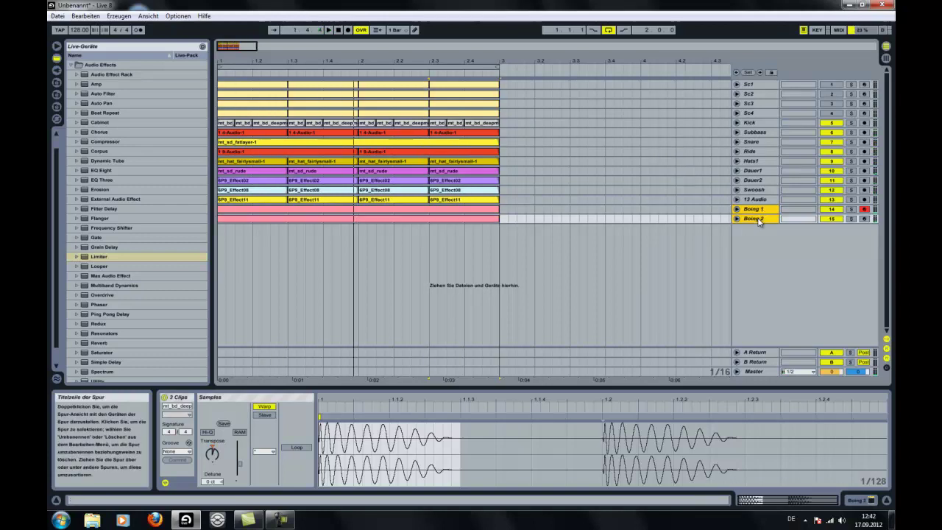
{"action": "right_click", "coordinate": [757, 212]}
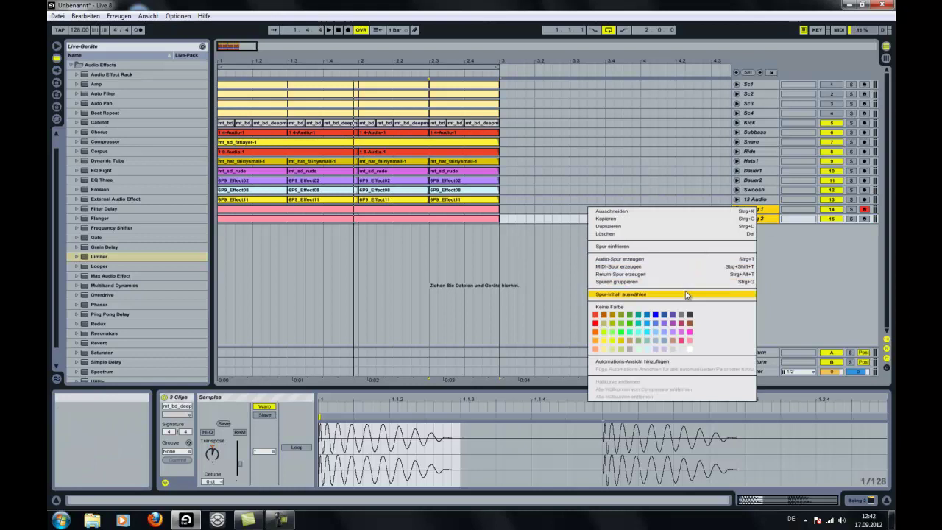
{"action": "left_click", "coordinate": [635, 282]}
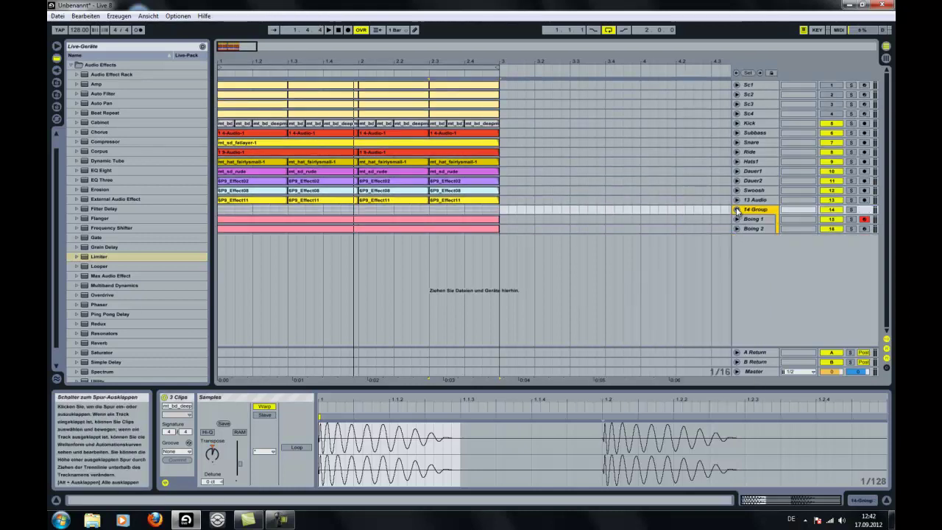
{"action": "key", "text": "space"}
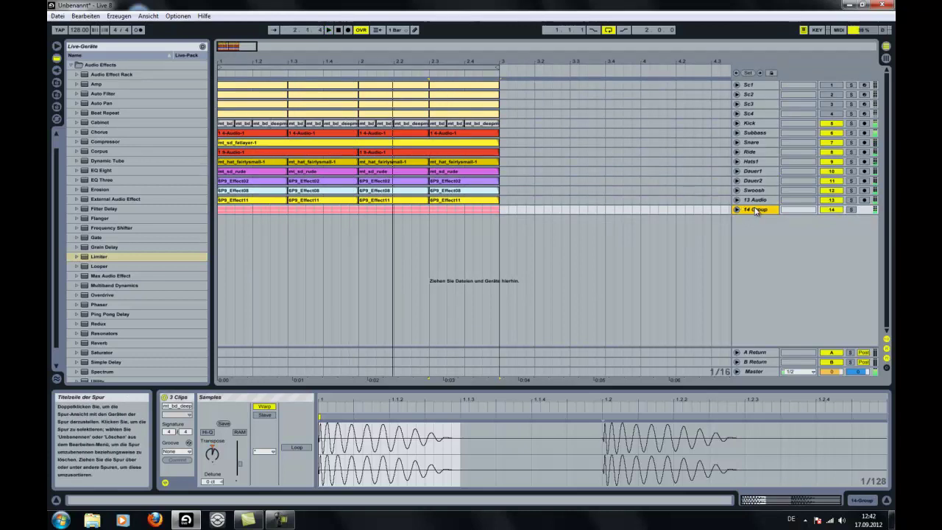
- Add a Frequency Shifter audio effect to the group track holding both Boing tracks and start playback
{"action": "left_click", "coordinate": [757, 211]}
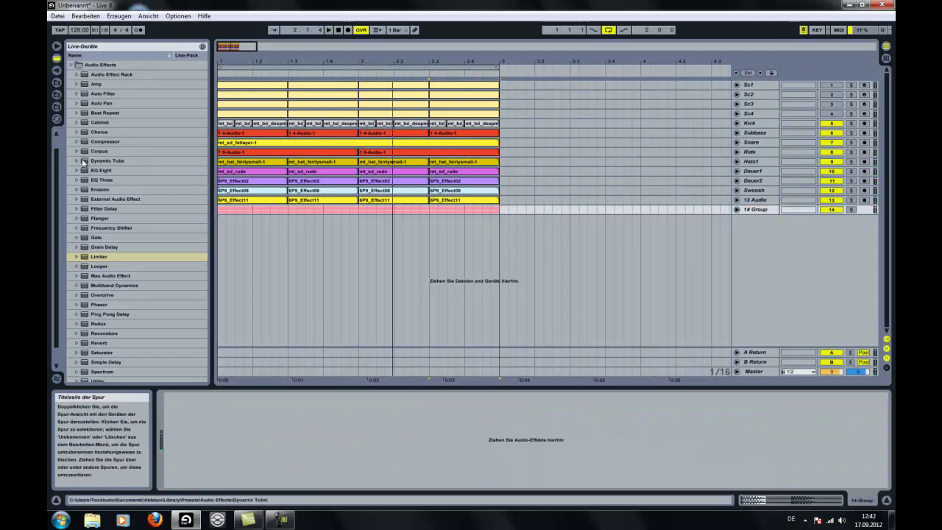
{"action": "left_click", "coordinate": [56, 70]}
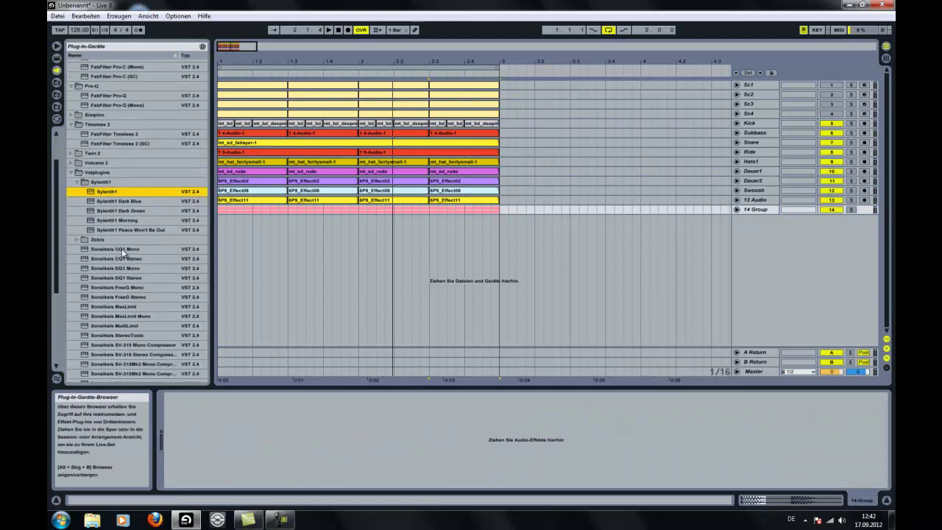
{"action": "left_click", "coordinate": [57, 58]}
{"action": "scroll", "coordinate": [145, 237], "scroll_direction": "down", "scroll_amount": 1}
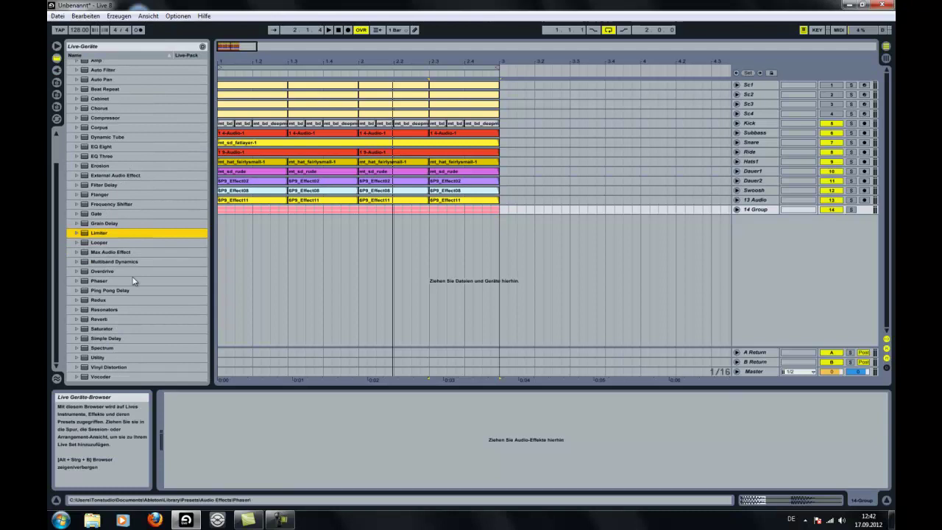
{"action": "left_click_drag", "start_coordinate": [122, 205], "coordinate": [340, 212]}
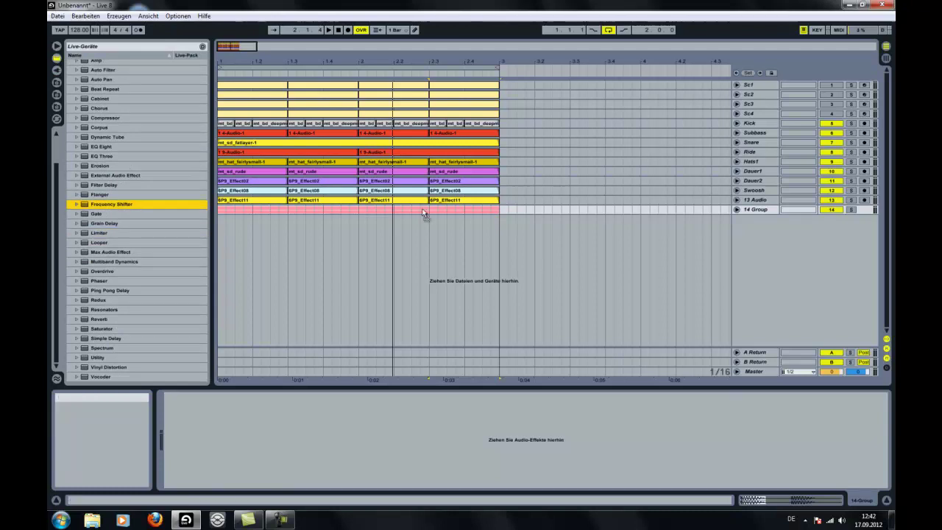
{"action": "left_click_drag", "start_coordinate": [764, 210], "coordinate": [764, 211]}
{"action": "key", "text": "space"}
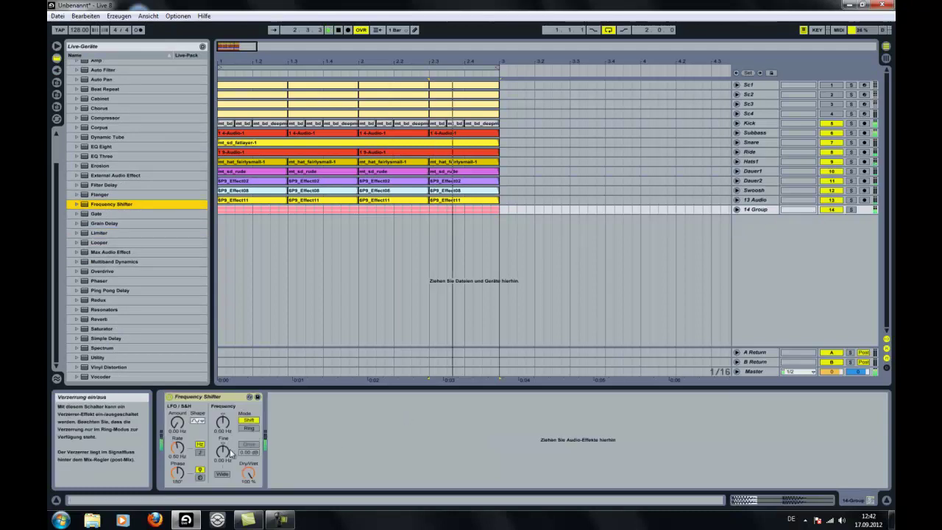
- Try raising the Frequency Shifter's Fine frequency to 500 Hz on the Boing group during playback
{"action": "left_click", "coordinate": [223, 453]}
{"action": "left_click_drag", "start_coordinate": [224, 453], "coordinate": [224, 455]}
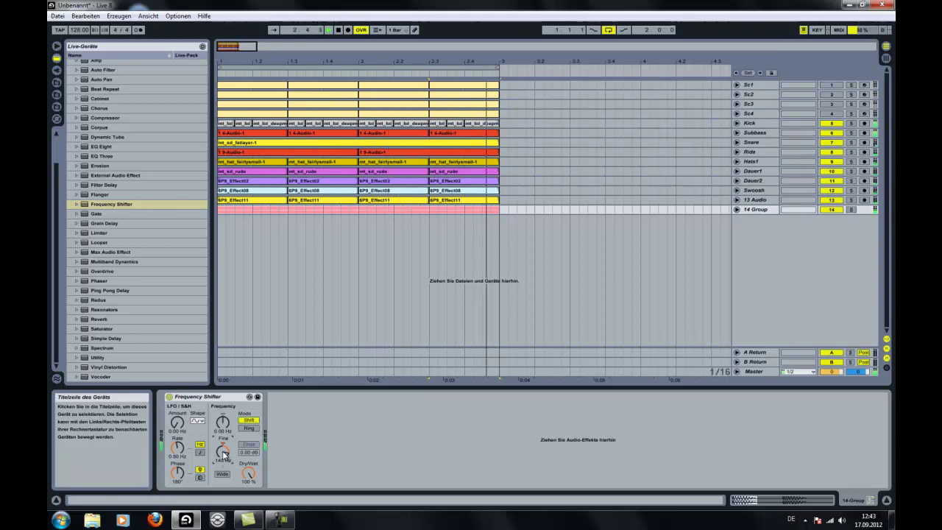
{"action": "left_click", "coordinate": [223, 445]}
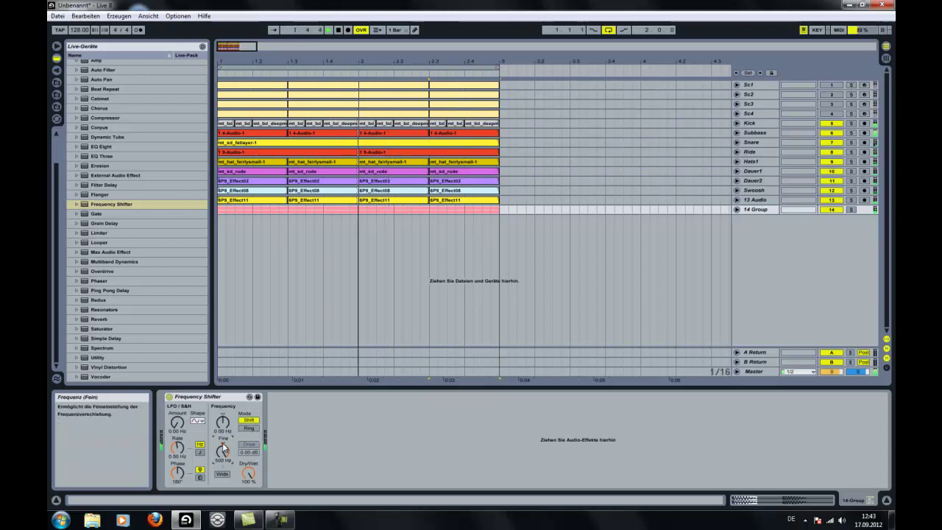
{"action": "key", "text": "space"}
- Add a Compressor after the Frequency Shifter with a slightly raised threshold, and set the shifter's Fine frequency to 0 Hz
{"action": "scroll", "coordinate": [142, 116], "scroll_direction": "up", "scroll_amount": 2}
{"action": "left_click_drag", "start_coordinate": [112, 138], "coordinate": [314, 423]}
{"action": "key", "text": "space"}
{"action": "mouse_move", "coordinate": [227, 455]}
{"action": "left_mouse_down"}
{"action": "mouse_move", "coordinate": [228, 416]}
{"action": "mouse_move", "coordinate": [223, 449]}
{"action": "left_mouse_up"}
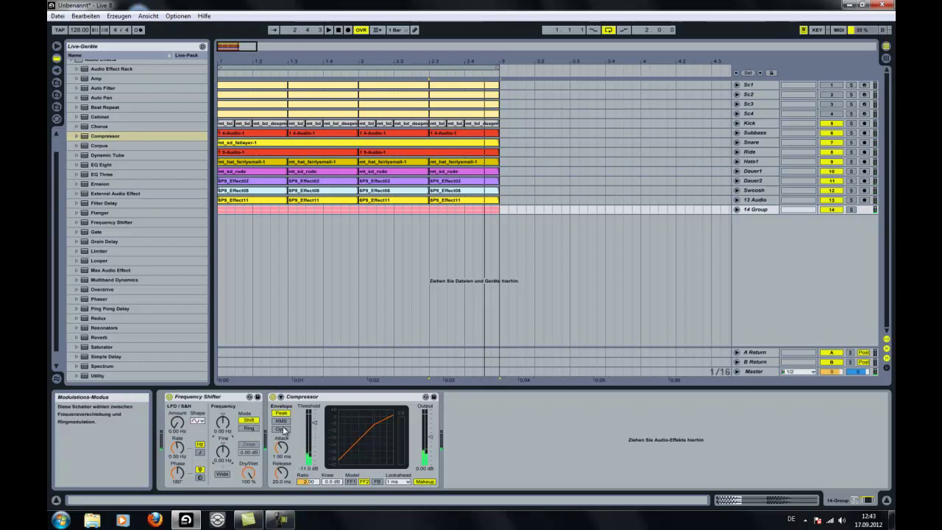
{"action": "left_click_drag", "start_coordinate": [313, 425], "coordinate": [312, 421]}
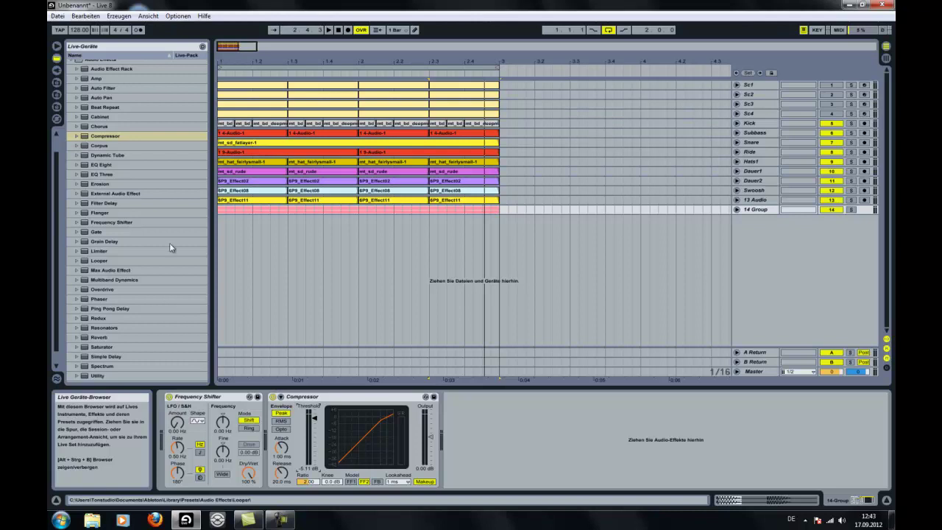
- Create a new MIDI track below the Boing group by adding another Sylenth1 instrument
{"action": "scroll", "coordinate": [99, 146], "scroll_direction": "up", "scroll_amount": 2}
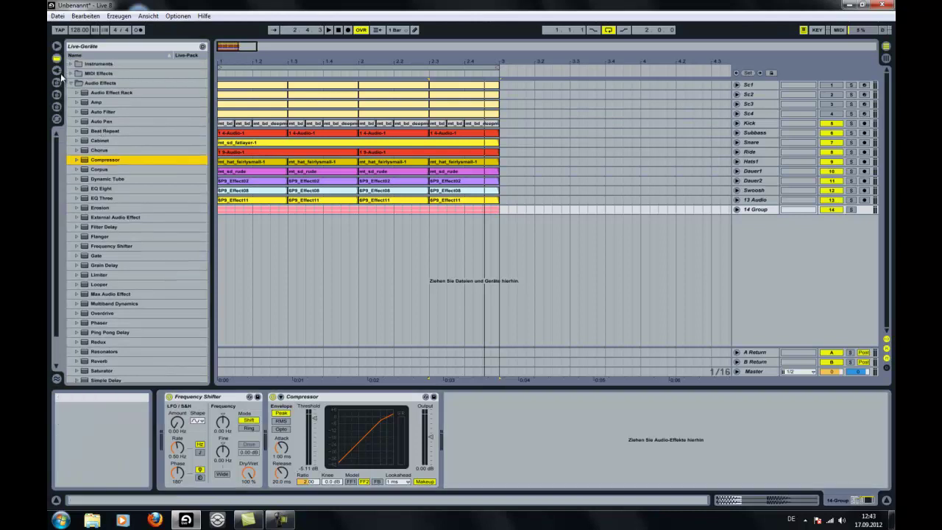
{"action": "left_click", "coordinate": [57, 70]}
{"action": "left_click_drag", "start_coordinate": [105, 191], "coordinate": [211, 221]}
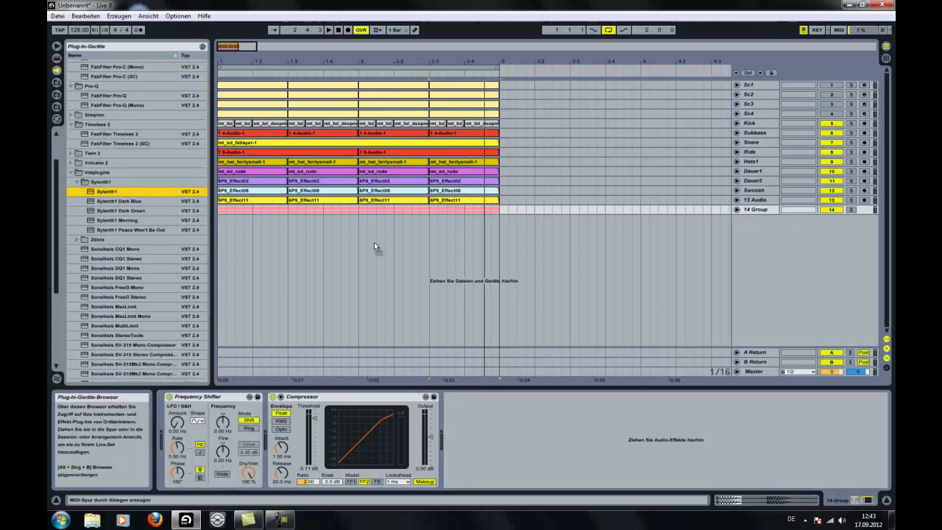
{"action": "left_click_drag", "start_coordinate": [822, 247], "coordinate": [822, 246]}
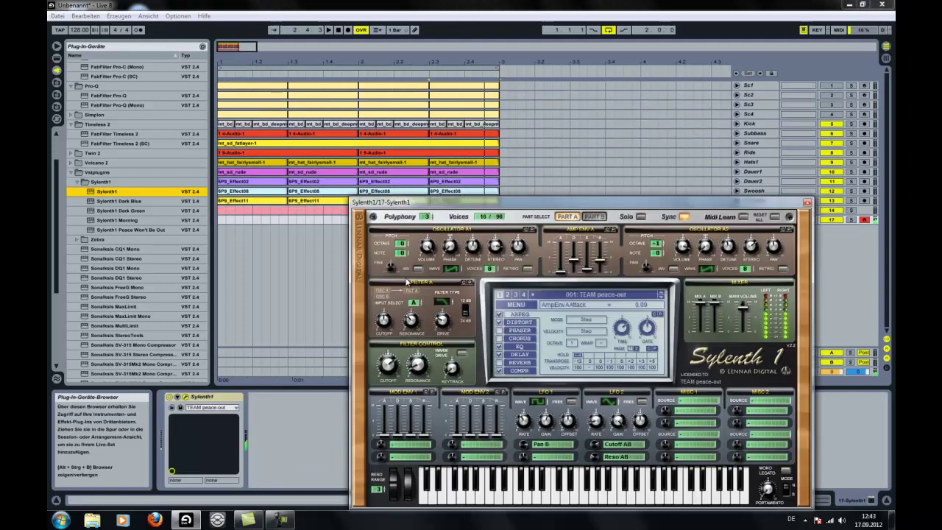
- Initialise the new Sylenth1's preset, set its portamento time to about 5.95 and close the plug-in window
{"action": "left_click", "coordinate": [515, 304]}
{"action": "left_click", "coordinate": [535, 411]}
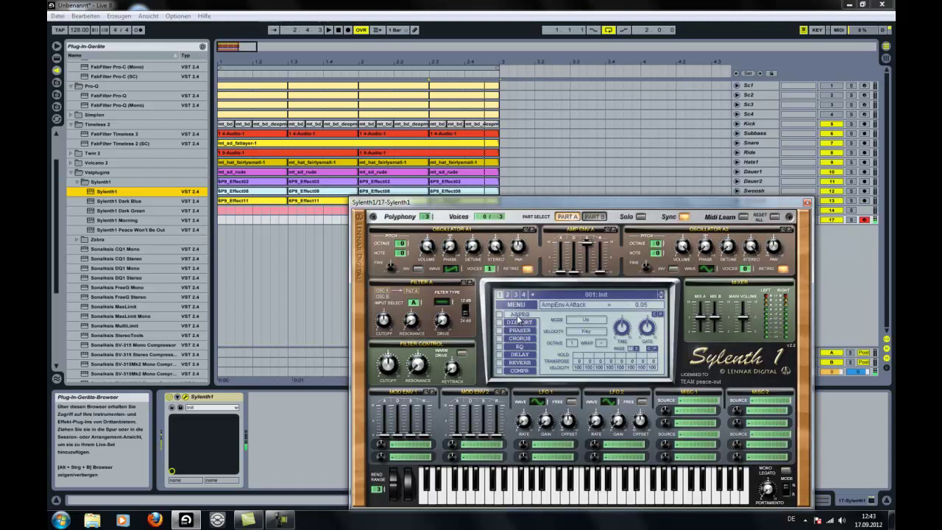
{"action": "left_click_drag", "start_coordinate": [770, 489], "coordinate": [767, 455]}
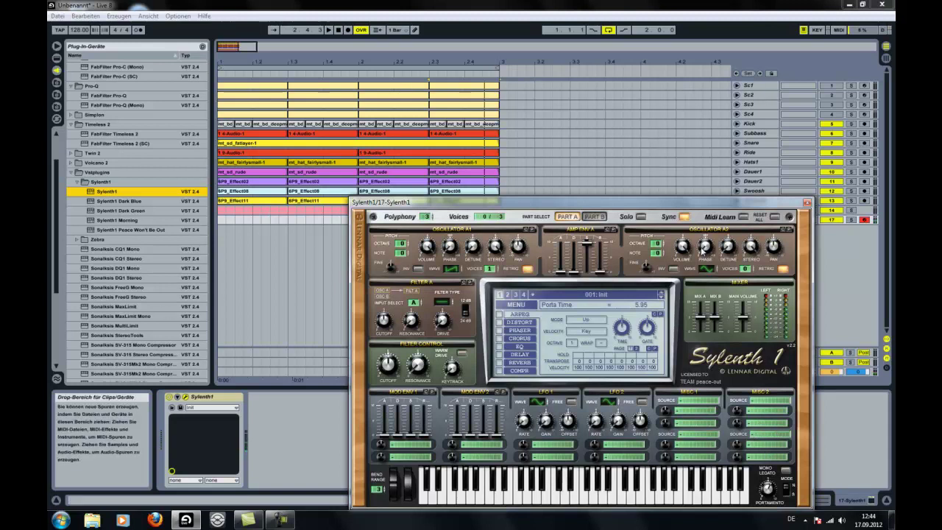
{"action": "left_click", "coordinate": [808, 202]}
- Unfold the group and the new Sylenth1 track, then insert an empty two-bar MIDI clip on track 17 and open its notes
{"action": "left_click", "coordinate": [737, 220]}
{"action": "left_click", "coordinate": [736, 209]}
{"action": "left_click", "coordinate": [342, 223]}
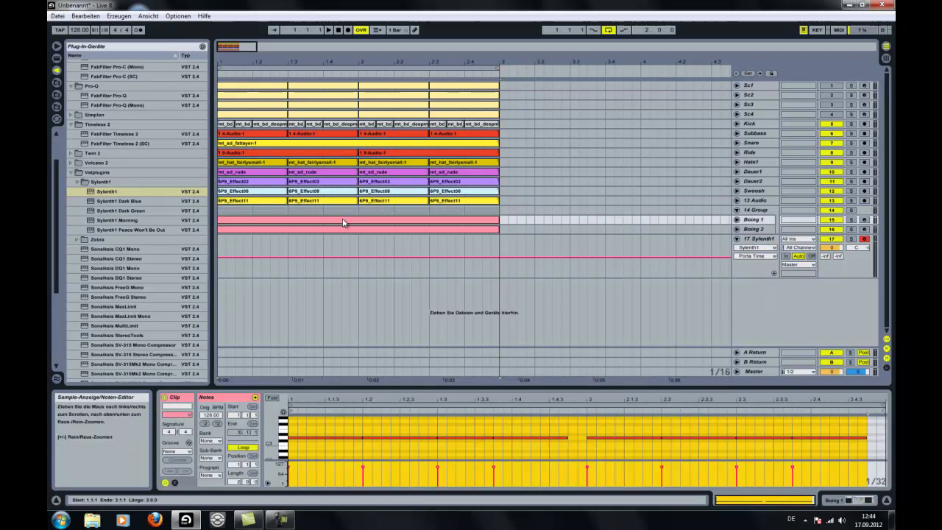
{"action": "left_click", "coordinate": [750, 219]}
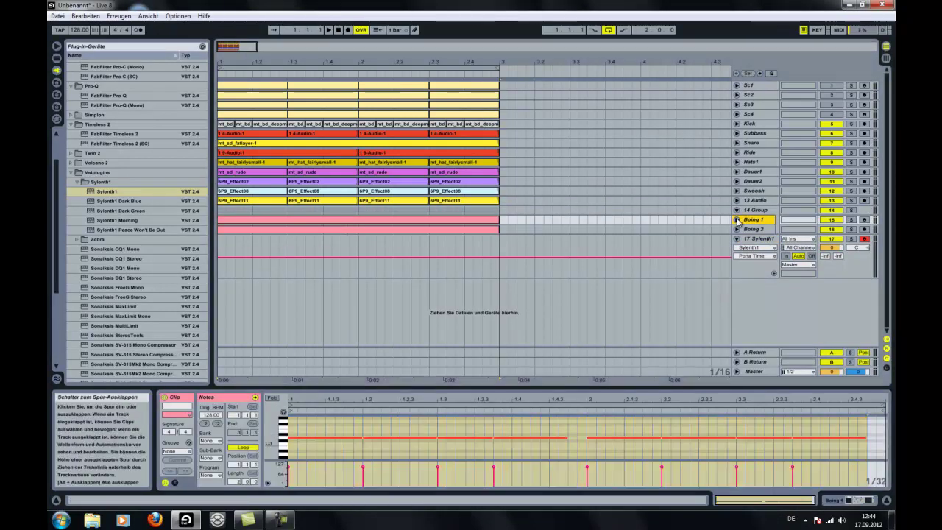
{"action": "left_click", "coordinate": [751, 239]}
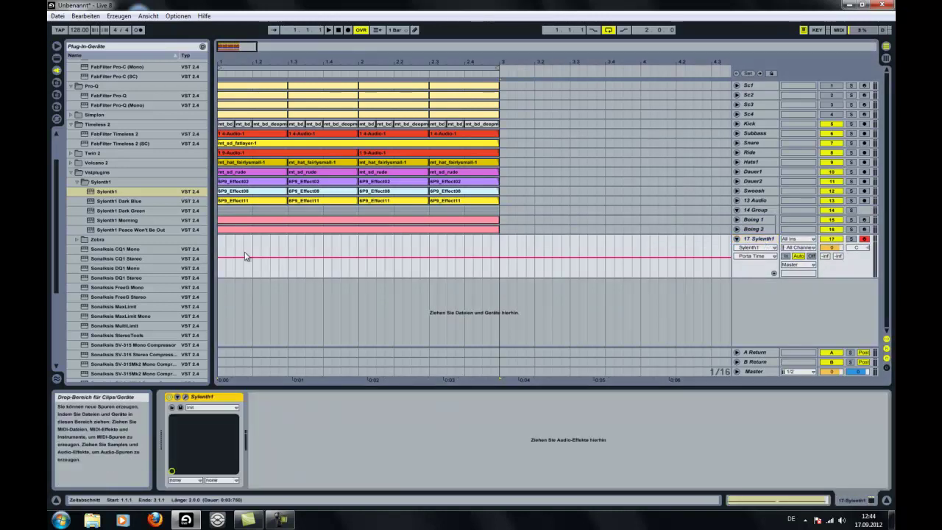
{"action": "left_click_drag", "start_coordinate": [219, 247], "coordinate": [513, 250]}
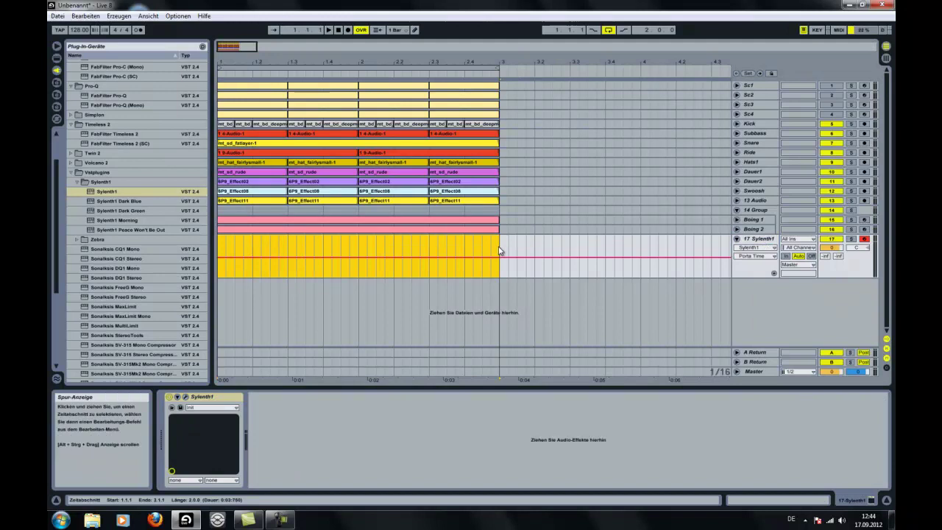
{"action": "key", "text": "ctrl+shift+m"}
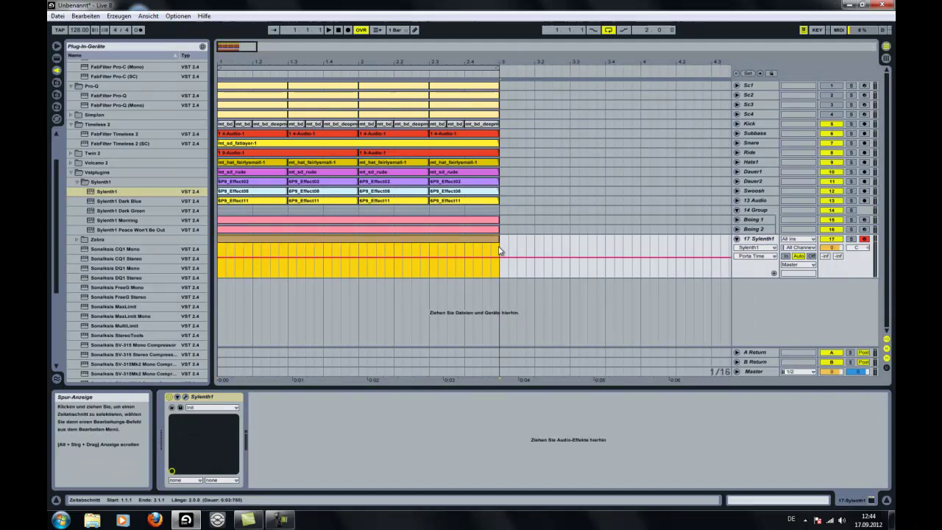
{"action": "double_click", "coordinate": [467, 246]}
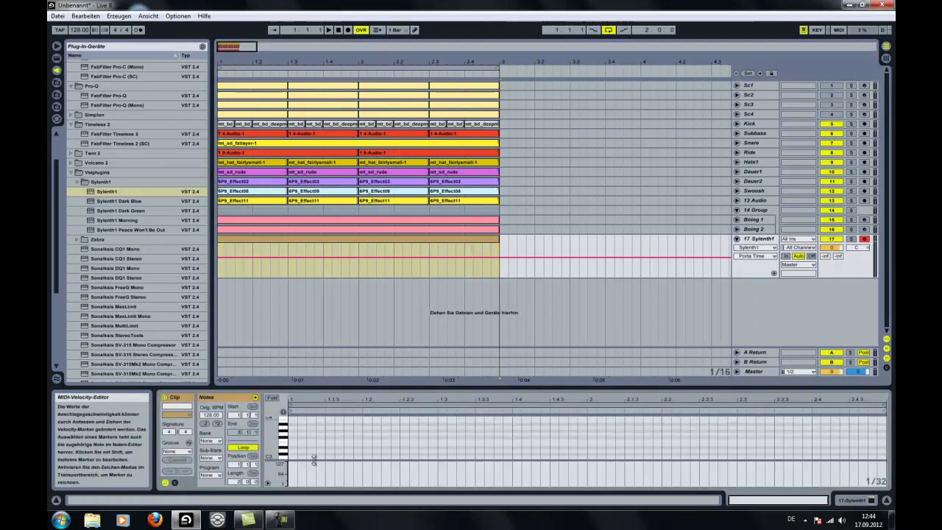
- Draw one note spanning the full two bars of the new clip and transpose it to D2 during playback
{"action": "left_click_drag", "start_coordinate": [292, 450], "coordinate": [884, 448]}
{"action": "key", "text": "shift+Down"}
{"action": "key", "text": "shift+Down"}
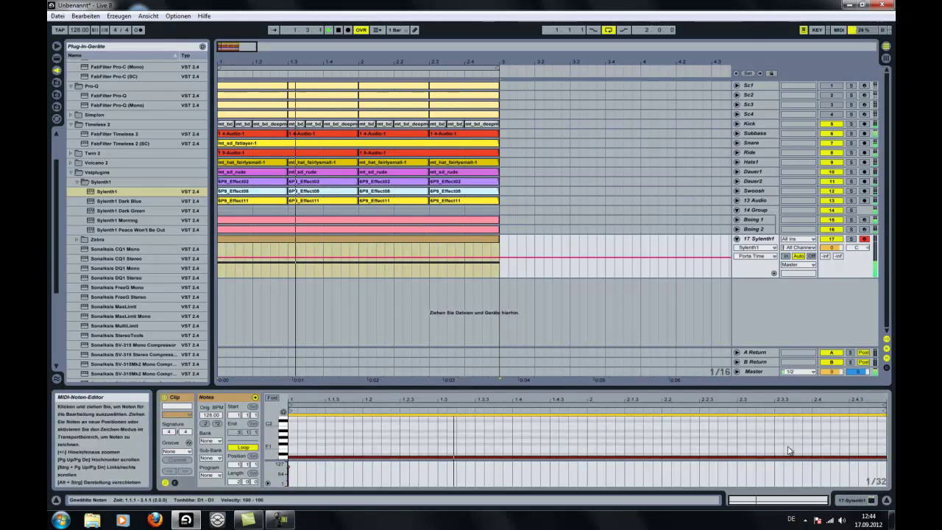
{"action": "key", "text": "shift+Up"}
- Add a second long note at D3, starting just after the clip's beginning and running to its end, and play it
{"action": "scroll", "coordinate": [553, 443], "scroll_direction": "up", "scroll_amount": 2}
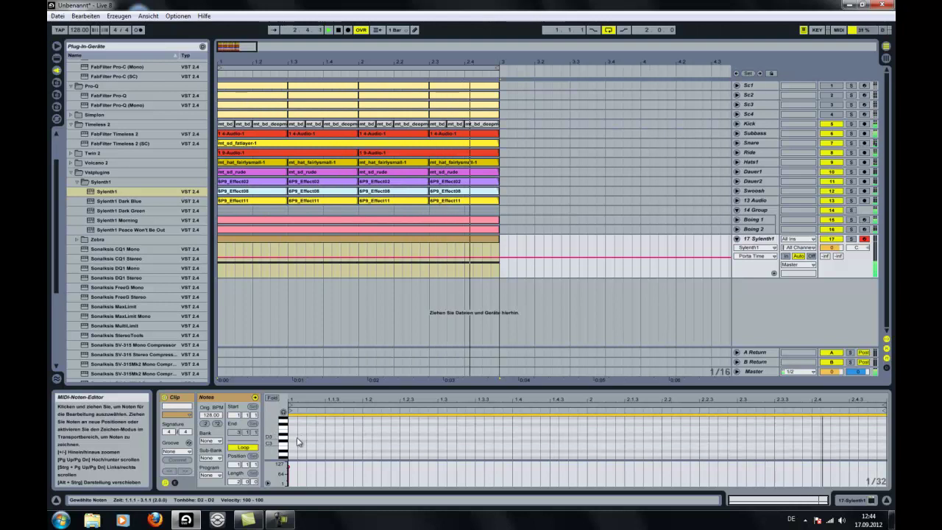
{"action": "double_click", "coordinate": [298, 439]}
{"action": "left_click_drag", "start_coordinate": [297, 439], "coordinate": [874, 434]}
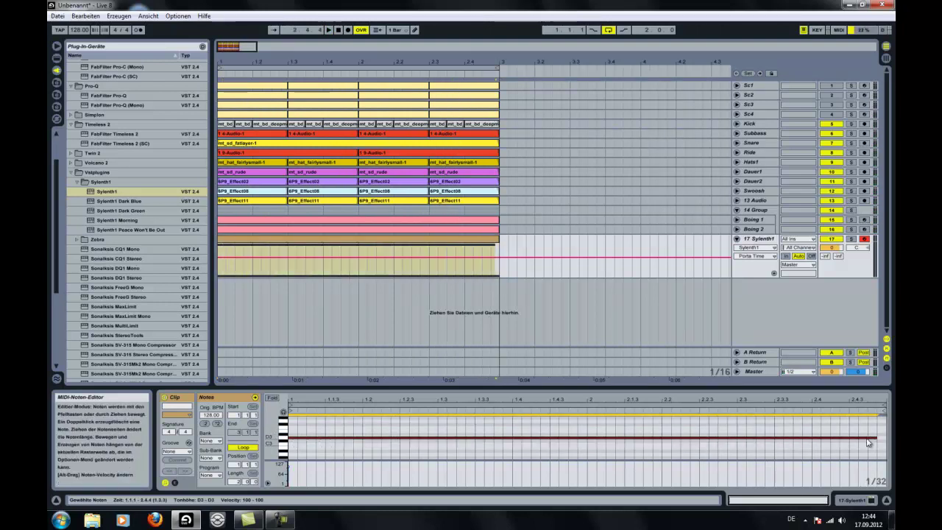
{"action": "key", "text": "space"}
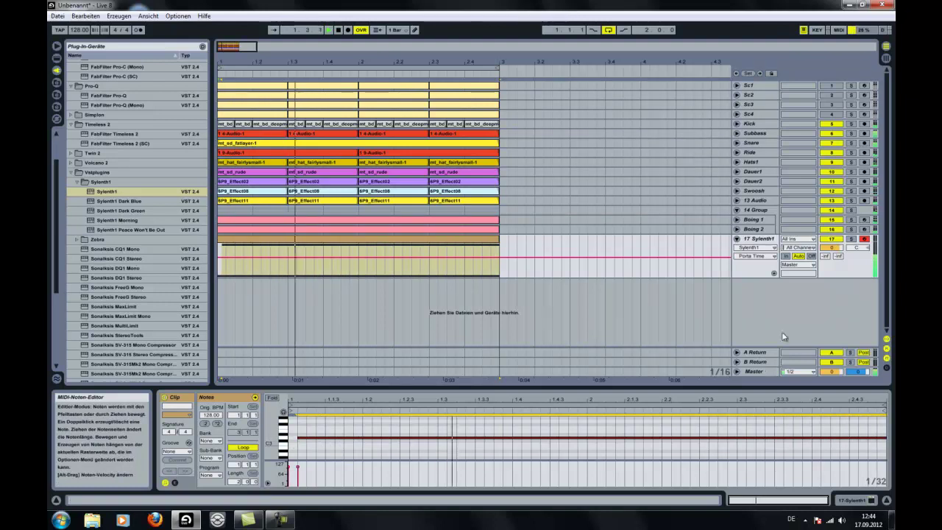
- Shape Sylenth1's amp envelope A with an attack of about 2.1, more decay, less sustain and an adjusted release, and close the plug-in window
{"action": "double_click", "coordinate": [764, 245]}
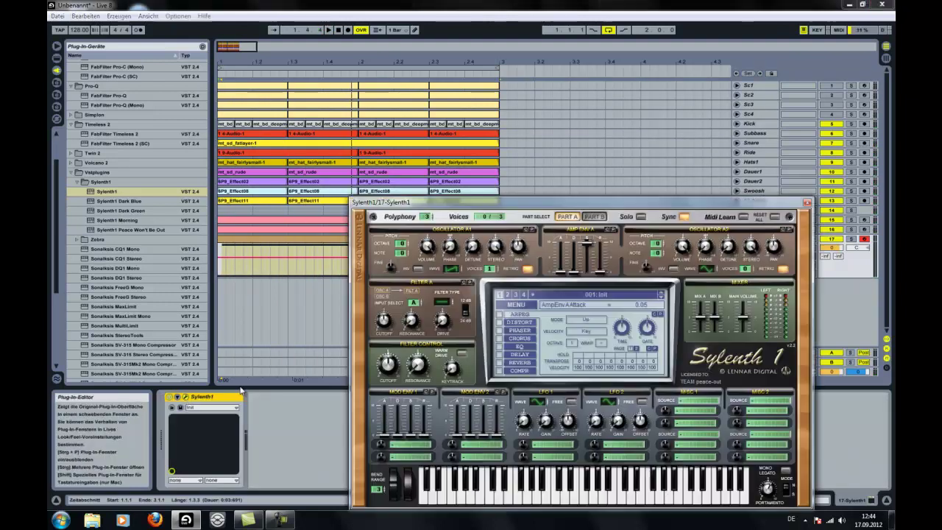
{"action": "left_click", "coordinate": [186, 397]}
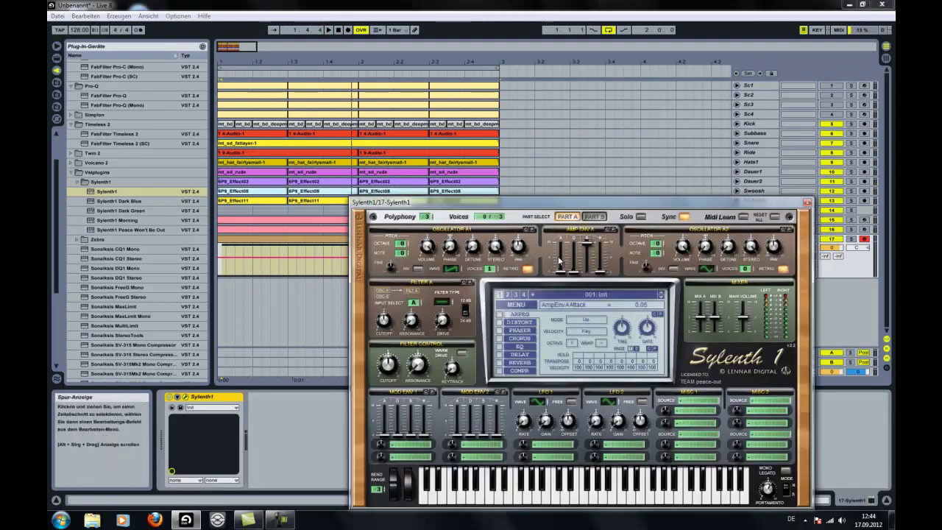
{"action": "left_click_drag", "start_coordinate": [561, 272], "coordinate": [561, 258]}
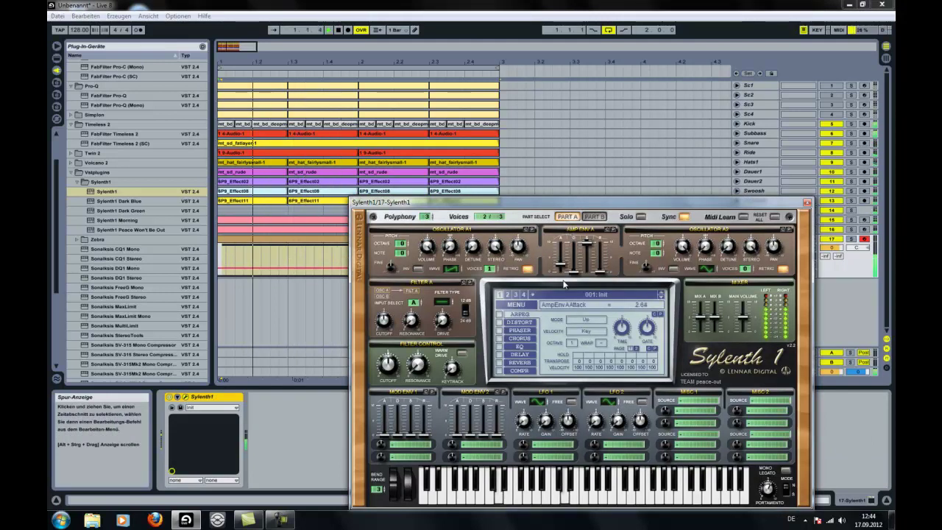
{"action": "left_click_drag", "start_coordinate": [588, 243], "coordinate": [604, 228]}
{"action": "left_click", "coordinate": [807, 202]}
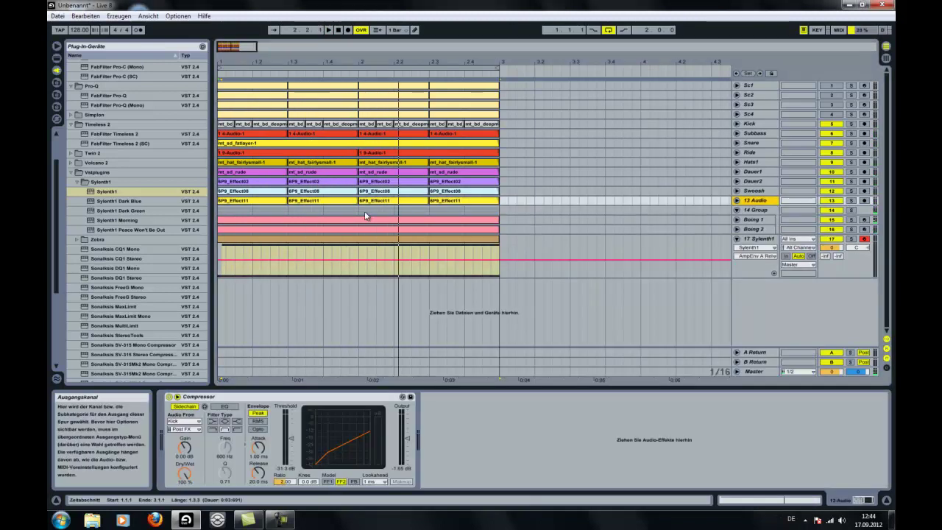
- Enlarge track 17's note editor, shorten the D2 and D3 notes to end at 1.3, and copy the pair to bar 2 at the same pitches
{"action": "left_click", "coordinate": [308, 245]}
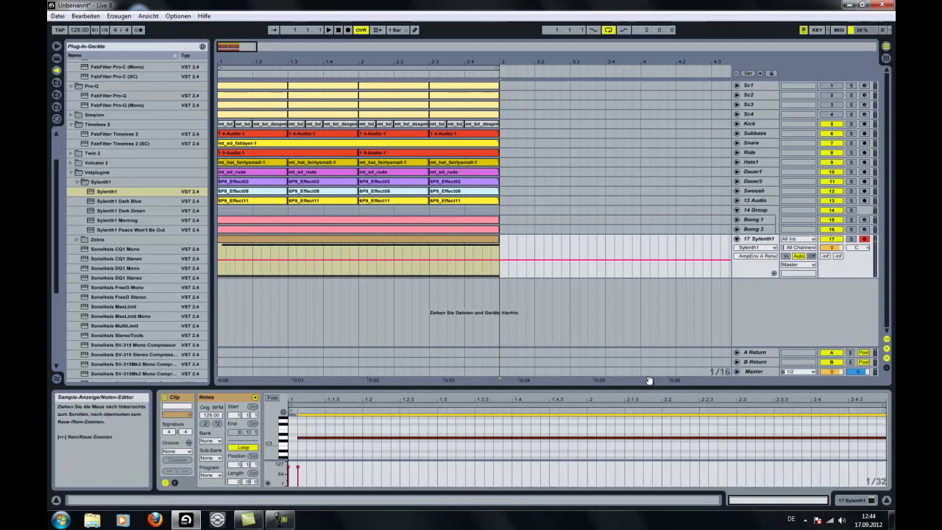
{"action": "left_click_drag", "start_coordinate": [624, 388], "coordinate": [624, 196]}
{"action": "left_click_drag", "start_coordinate": [859, 321], "coordinate": [725, 234]}
{"action": "key", "text": "space"}
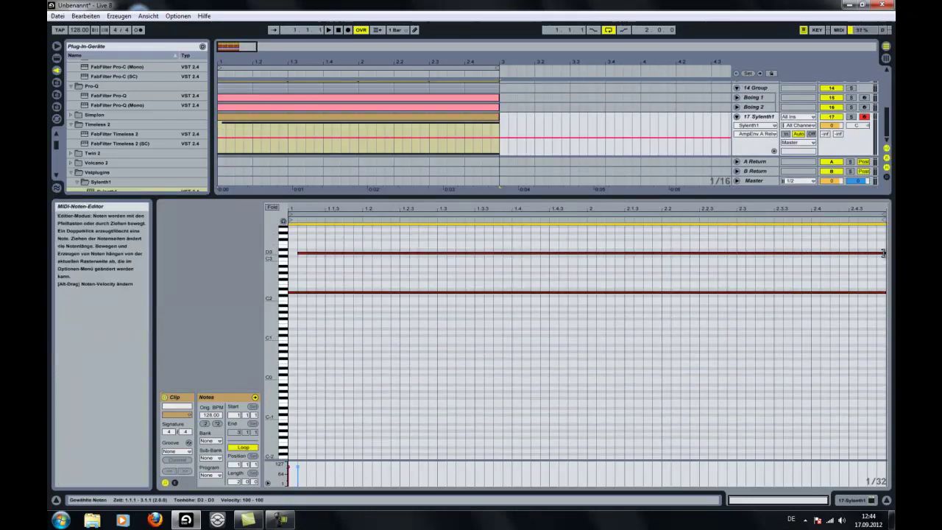
{"action": "left_click_drag", "start_coordinate": [884, 251], "coordinate": [709, 257]}
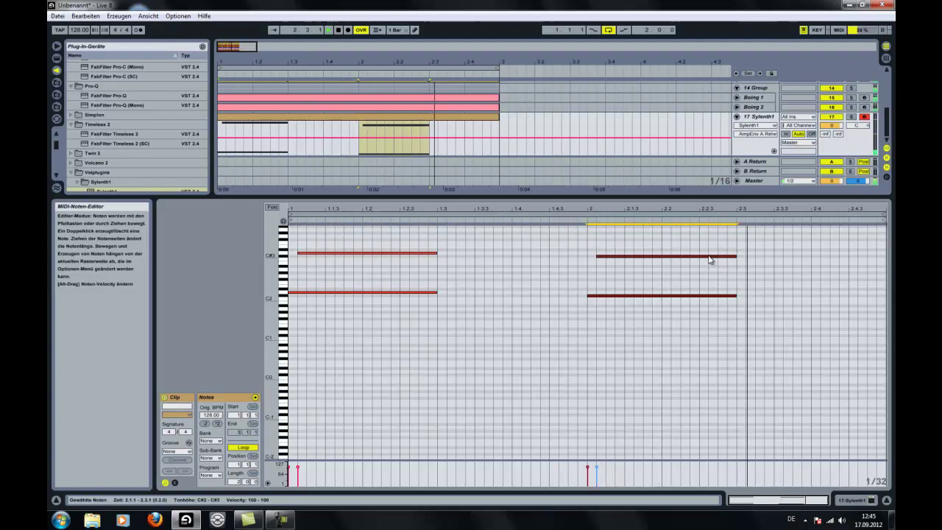
{"action": "key", "text": "Up"}
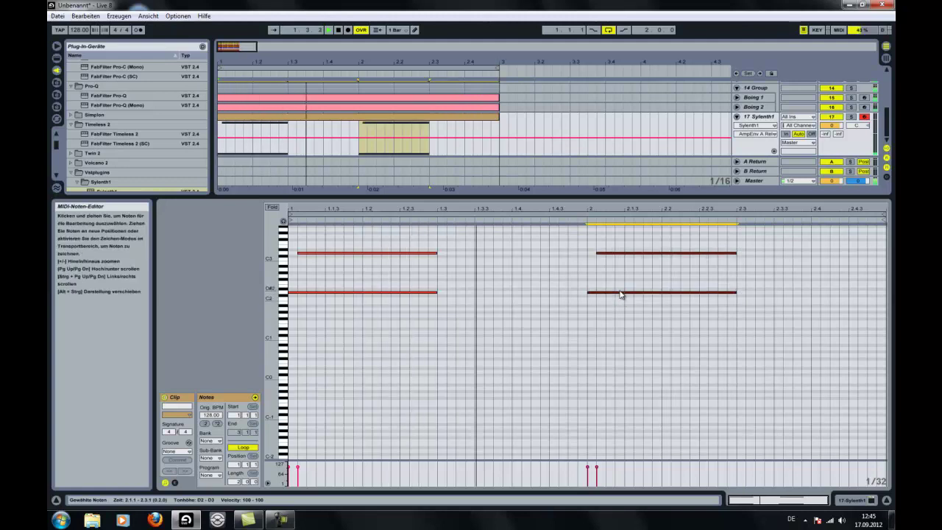
- Try the upper note of bar 2's pair an octave higher at D4 and return it to D3
{"action": "scroll", "coordinate": [654, 279], "scroll_direction": "up", "scroll_amount": 2}
{"action": "scroll", "coordinate": [654, 279], "scroll_direction": "up", "scroll_amount": 2}
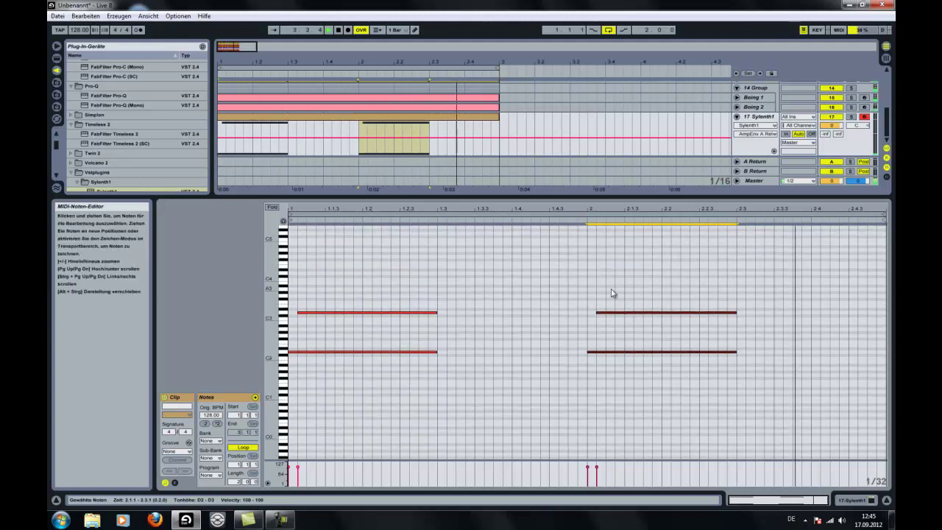
{"action": "left_click_drag", "start_coordinate": [553, 288], "coordinate": [690, 335]}
{"action": "key", "text": "shift+Up"}
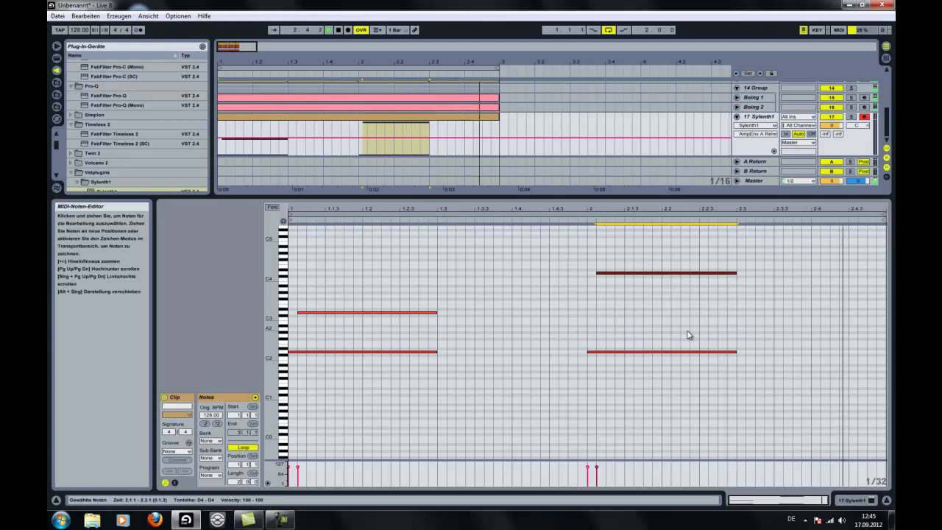
{"action": "key", "text": "shift+Down"}
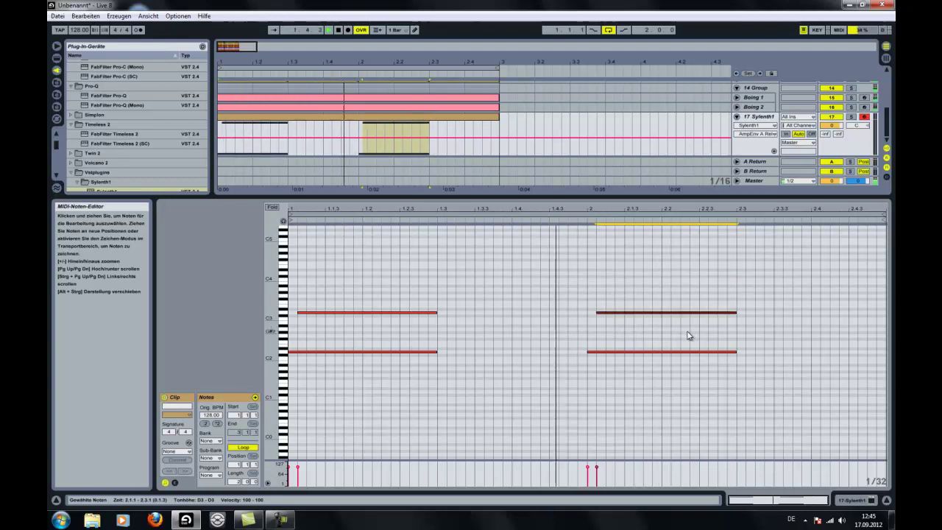
- Shrink the note editor, solo track 17, and shorten all four notes to end an eighth note after the start of each bar
{"action": "left_click_drag", "start_coordinate": [618, 198], "coordinate": [619, 280]}
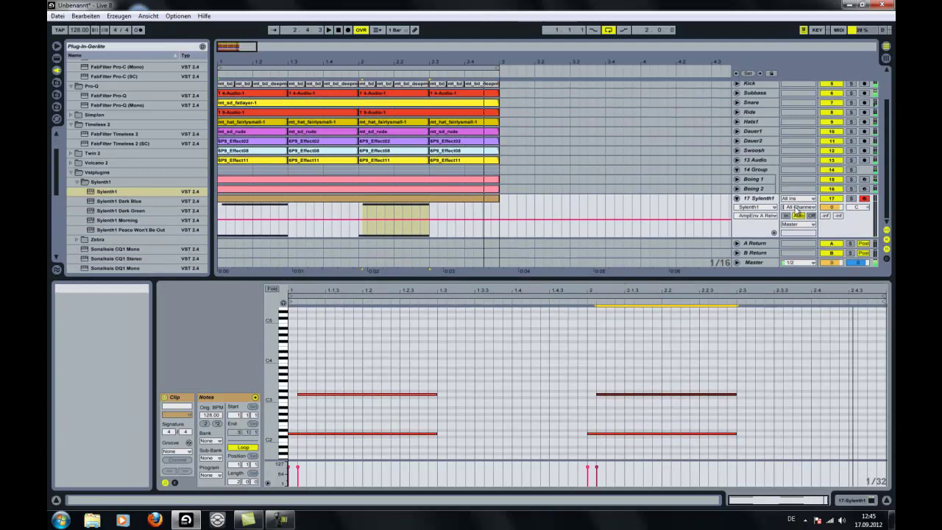
{"action": "left_click", "coordinate": [851, 198]}
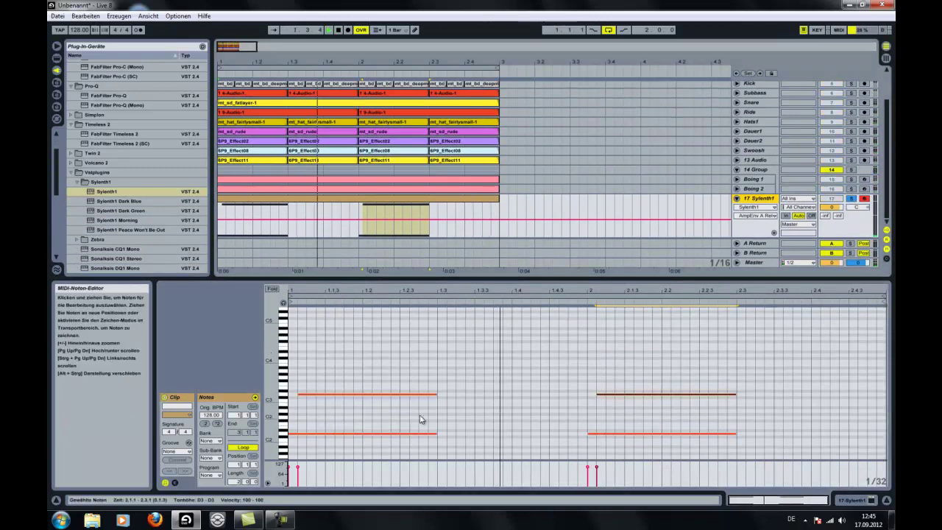
{"action": "left_click_drag", "start_coordinate": [771, 450], "coordinate": [356, 366]}
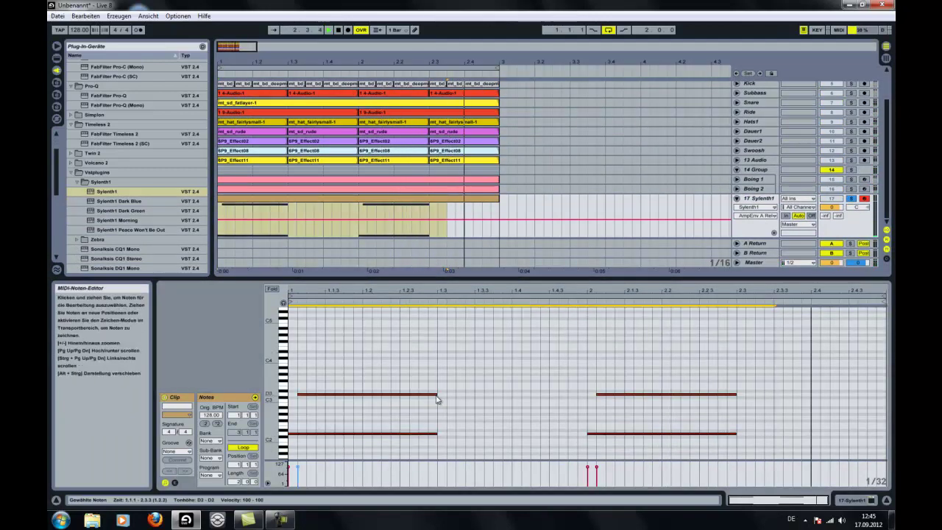
{"action": "left_click_drag", "start_coordinate": [437, 395], "coordinate": [322, 395]}
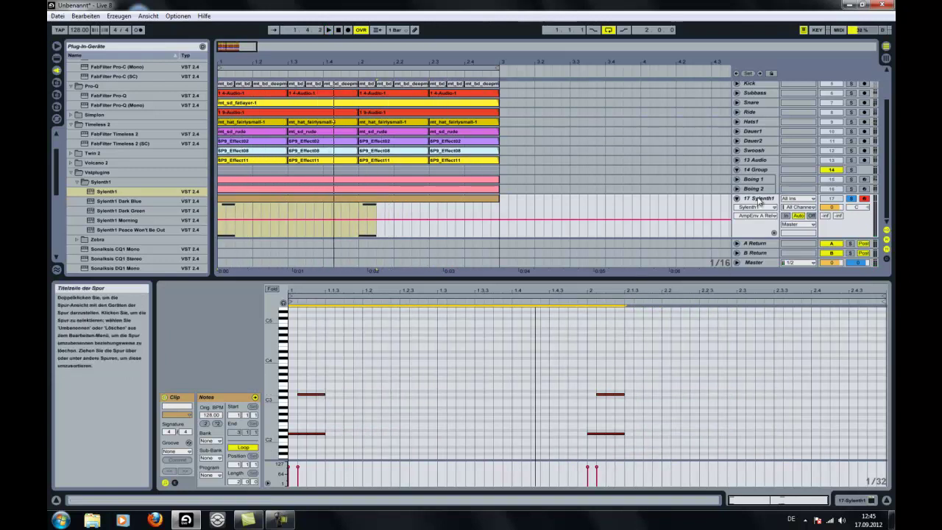
- Set Sylenth1's portamento time to about 7.90 and lengthen amp envelope A's release, ending the track solo and closing the plug-in window
{"action": "key", "text": "shift+Tab"}
{"action": "left_click", "coordinate": [180, 407]}
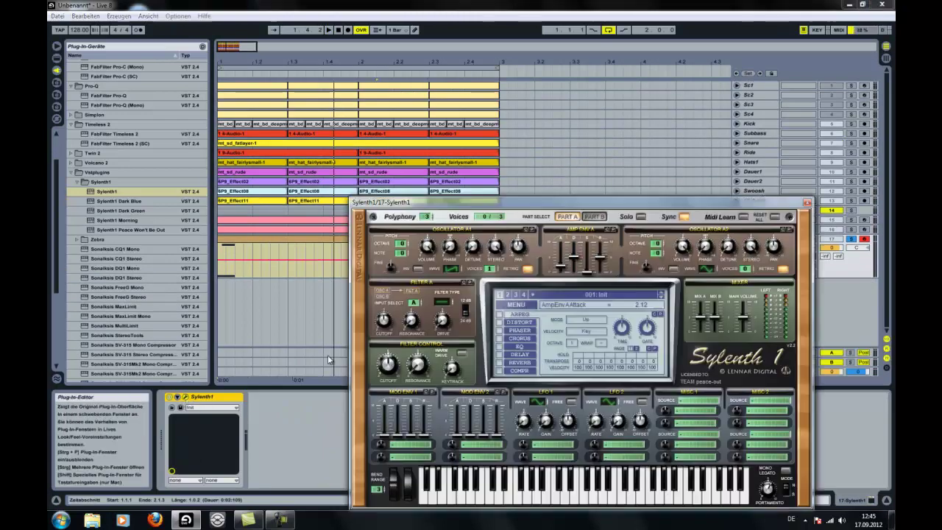
{"action": "left_click_drag", "start_coordinate": [600, 263], "coordinate": [597, 276]}
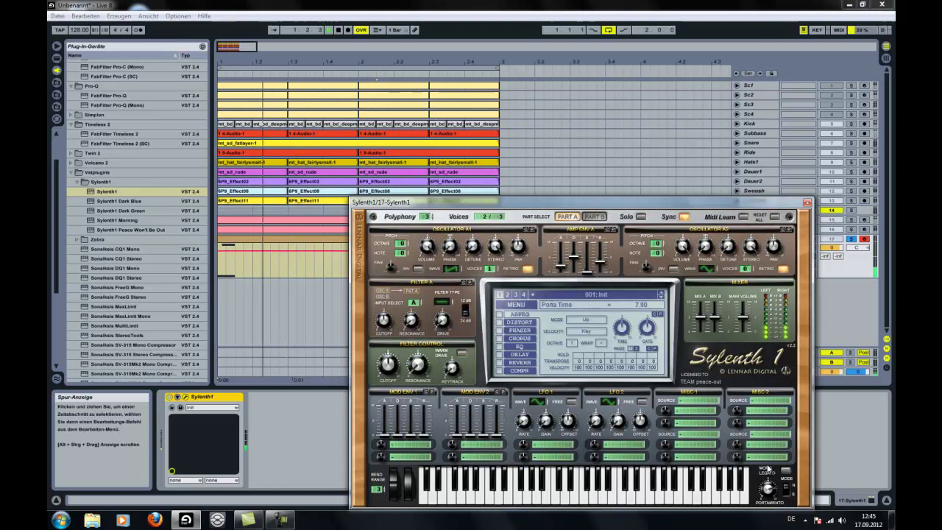
{"action": "left_click_drag", "start_coordinate": [600, 264], "coordinate": [610, 243]}
{"action": "left_click_drag", "start_coordinate": [768, 489], "coordinate": [768, 473]}
{"action": "left_click_drag", "start_coordinate": [602, 261], "coordinate": [605, 257]}
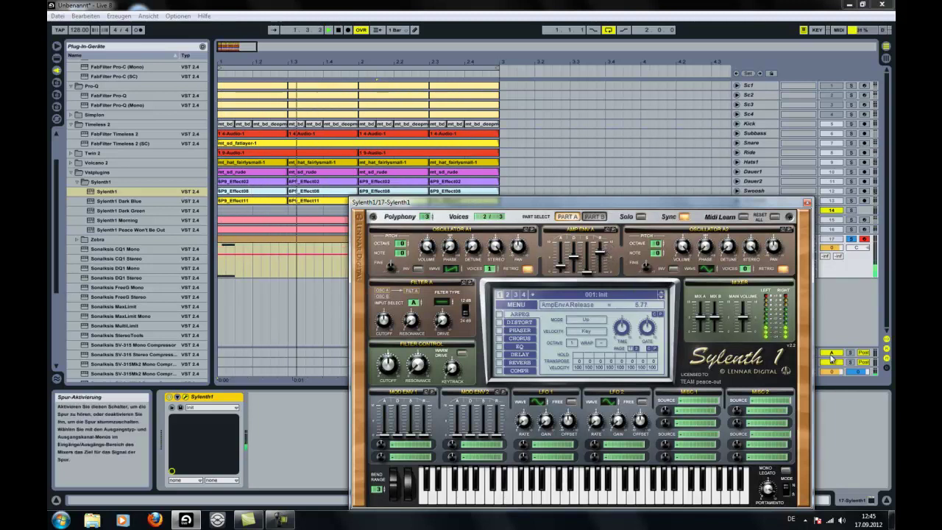
{"action": "left_click", "coordinate": [858, 242]}
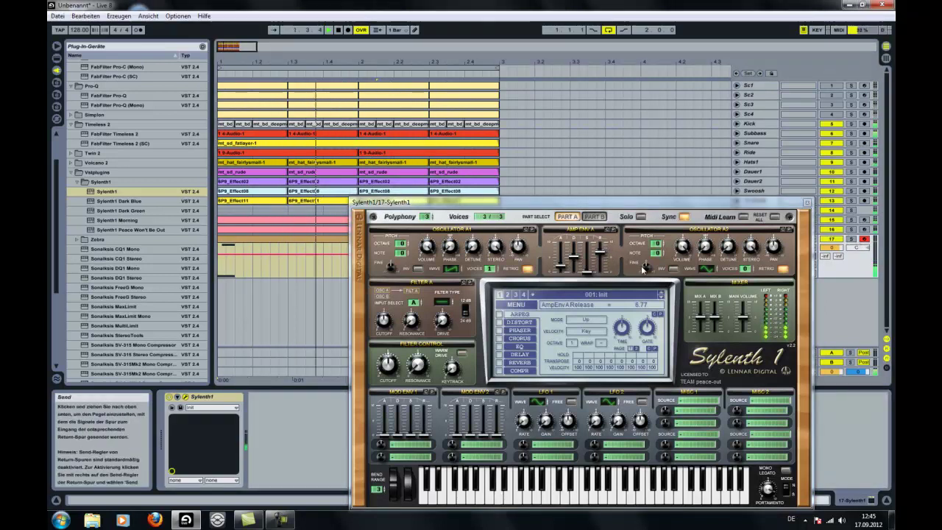
{"action": "left_click", "coordinate": [808, 201]}
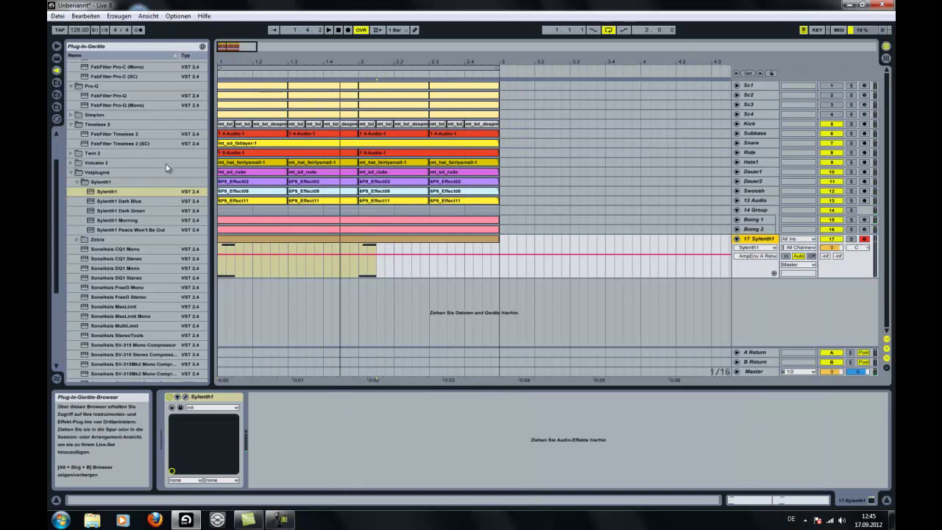
- Enable Sylenth1's reverb and compressor, set the reverb width to about 67% and size to about 7.05, and close the plug-in window
{"action": "left_click", "coordinate": [185, 397]}
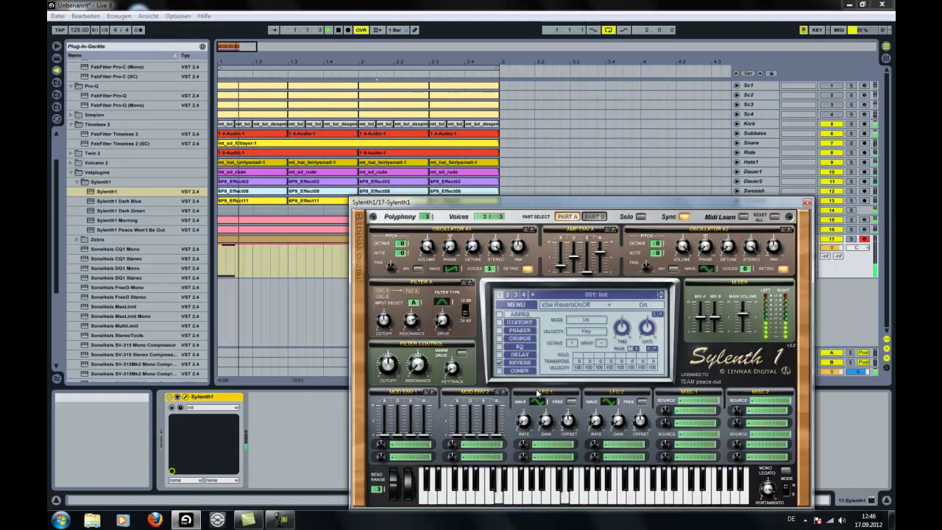
{"action": "left_click", "coordinate": [525, 365]}
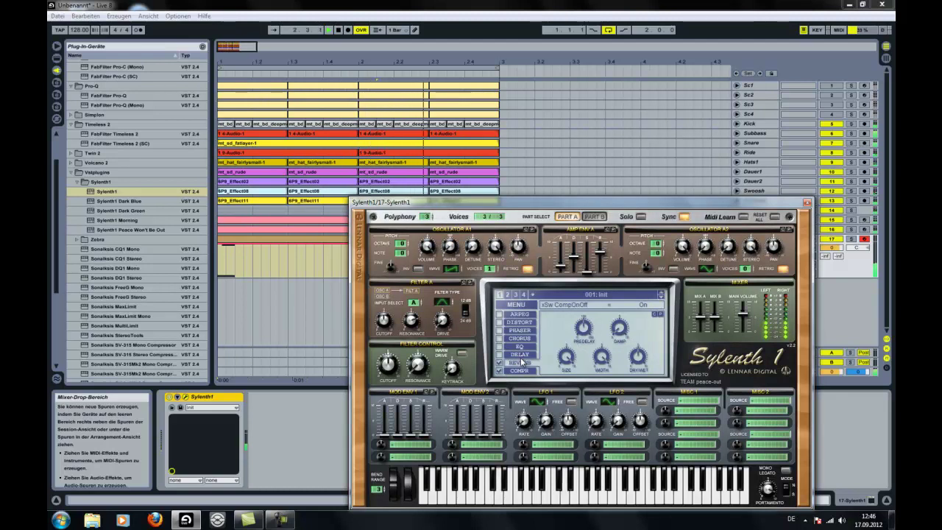
{"action": "left_click_drag", "start_coordinate": [605, 360], "coordinate": [602, 393]}
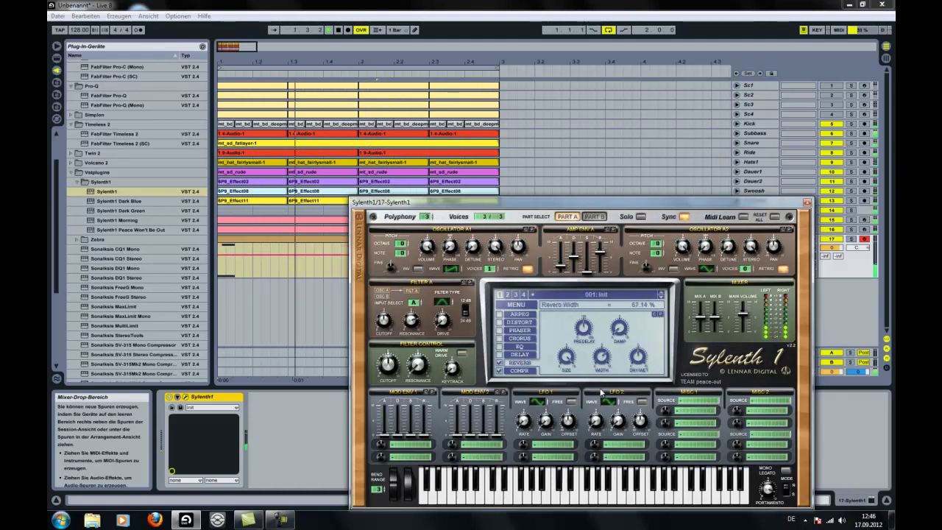
{"action": "left_click_drag", "start_coordinate": [567, 361], "coordinate": [575, 394]}
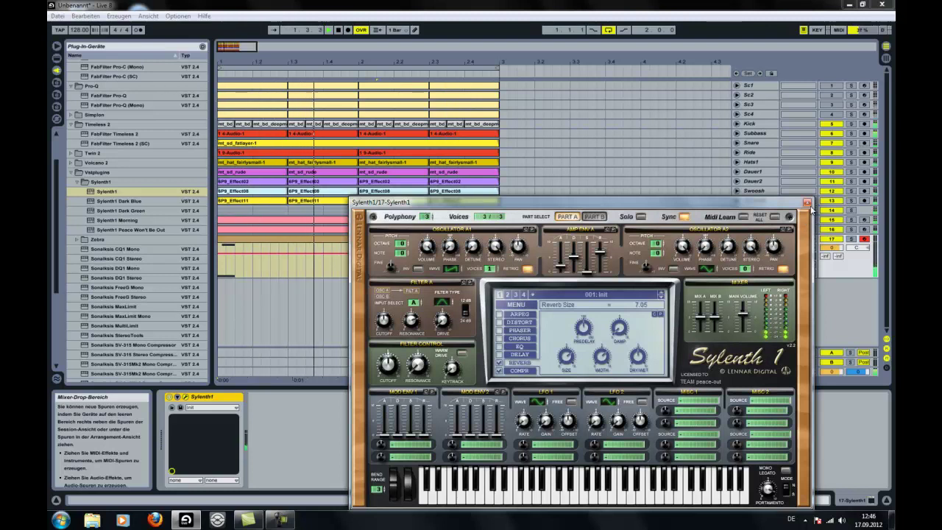
{"action": "left_click", "coordinate": [808, 203]}
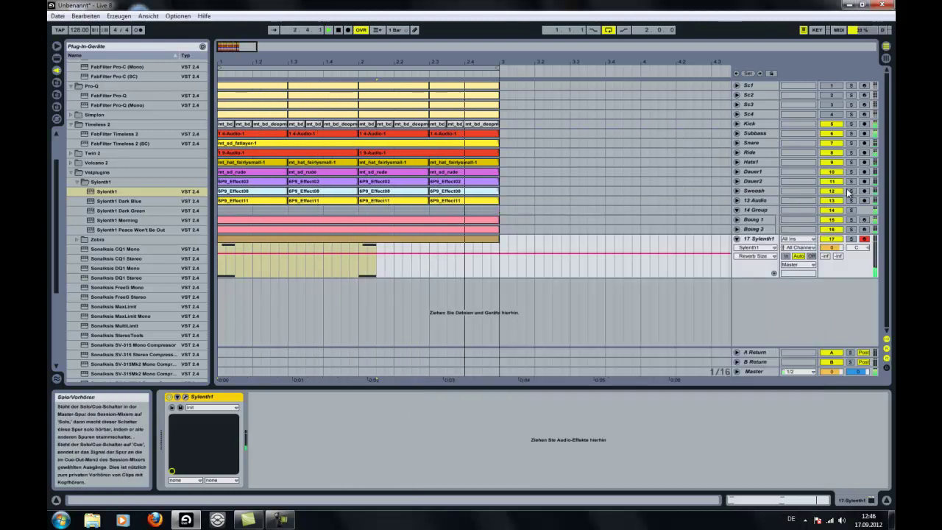
- Audition track 17 in solo and within the full mix, and fold the track
{"action": "left_click", "coordinate": [851, 239]}
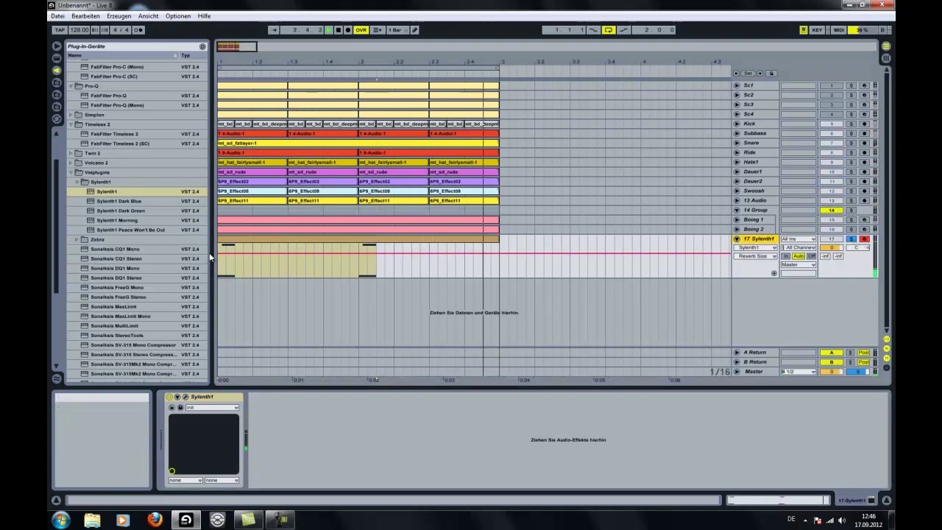
{"action": "scroll", "coordinate": [144, 181], "scroll_direction": "up", "scroll_amount": 2}
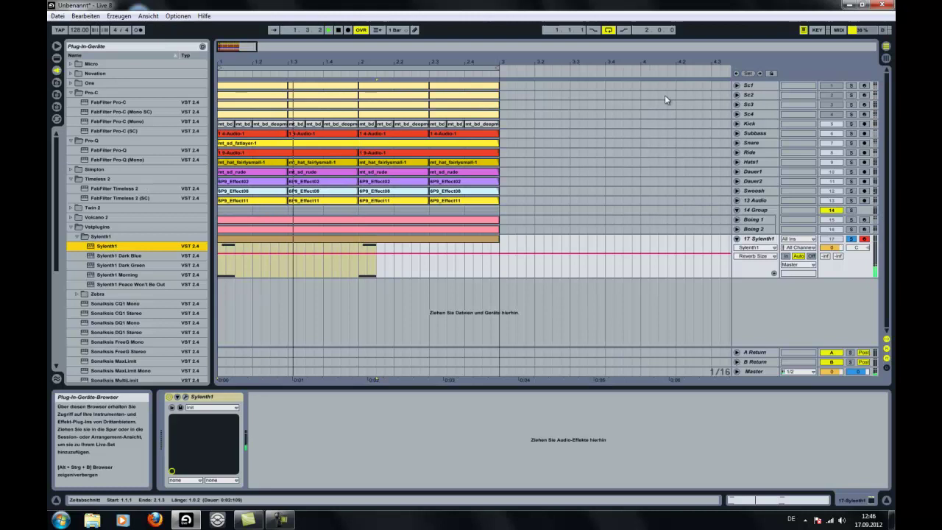
{"action": "key", "text": "space"}
{"action": "left_click", "coordinate": [853, 240]}
{"action": "left_click", "coordinate": [854, 241]}
{"action": "key", "text": "space"}
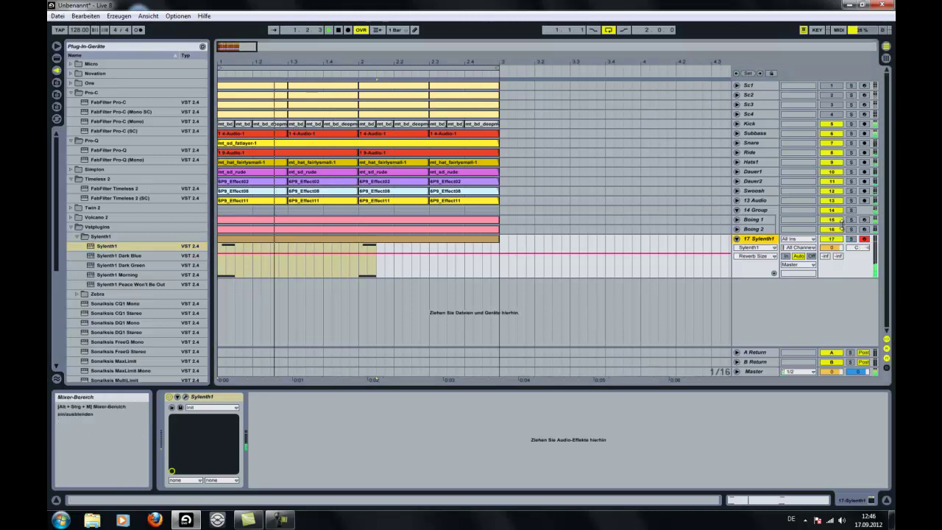
{"action": "left_click", "coordinate": [736, 239]}
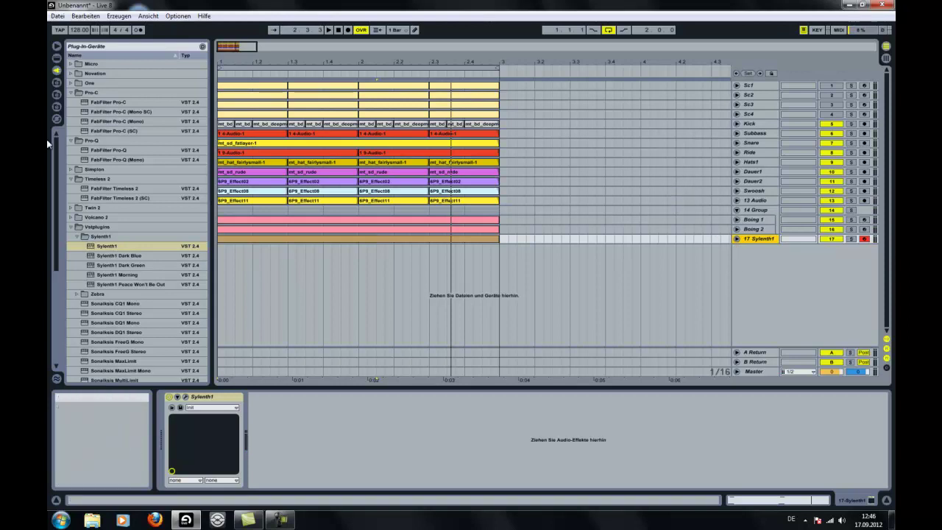
- Audition samples in the Crash folder of Drum Hits and place 6P9_Crash15.wav on a new, unfolded audio track, starting just before bar 2
{"action": "left_click", "coordinate": [57, 108]}
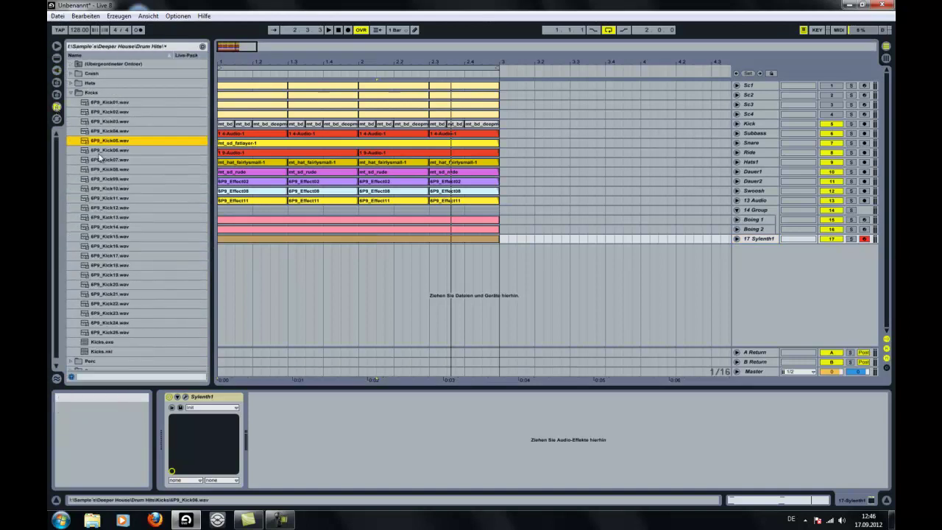
{"action": "left_click", "coordinate": [71, 92]}
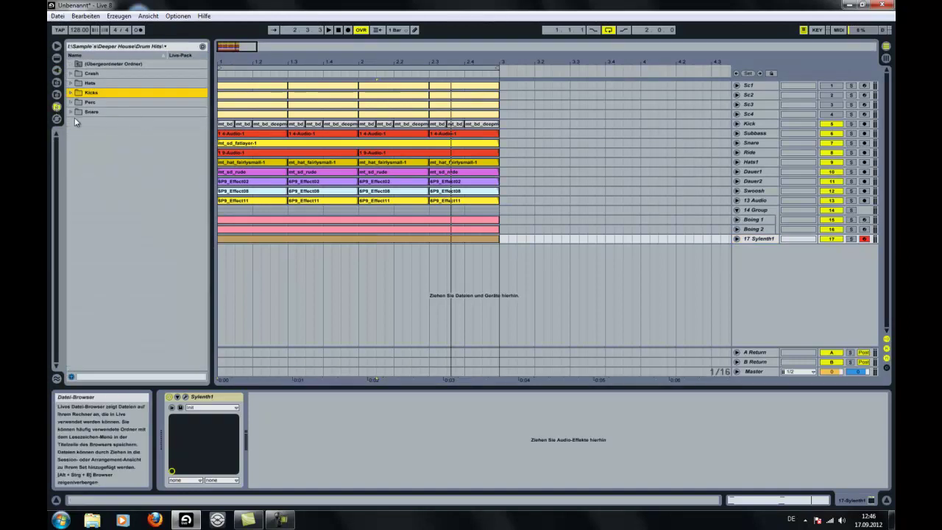
{"action": "left_click", "coordinate": [71, 73]}
{"action": "left_click", "coordinate": [117, 144]}
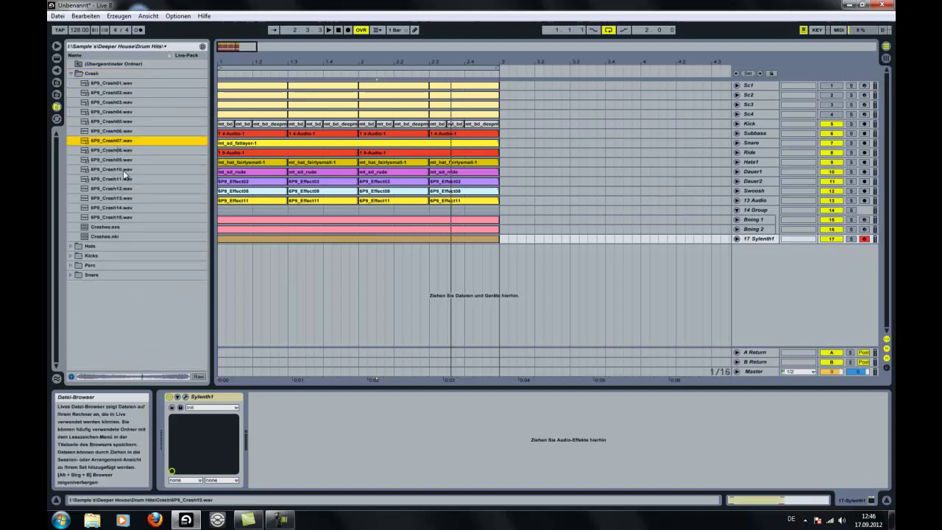
{"action": "left_click", "coordinate": [126, 178]}
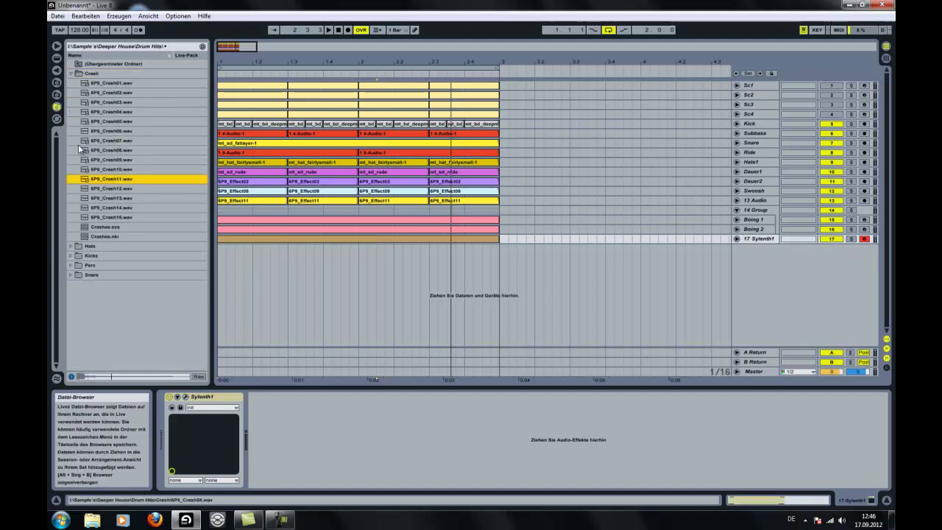
{"action": "left_click", "coordinate": [112, 189]}
{"action": "left_click", "coordinate": [119, 210]}
{"action": "left_click", "coordinate": [119, 219]}
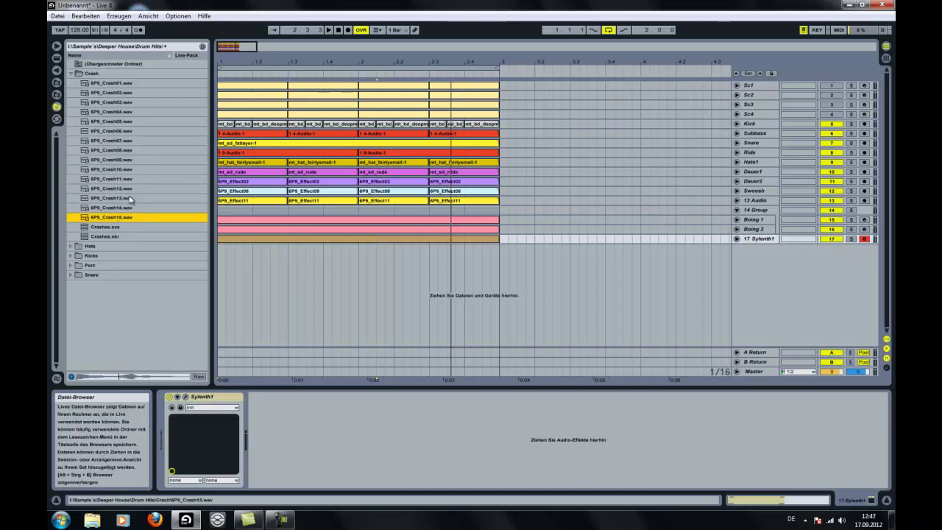
{"action": "left_click_drag", "start_coordinate": [117, 220], "coordinate": [350, 280]}
{"action": "left_click", "coordinate": [737, 249]}
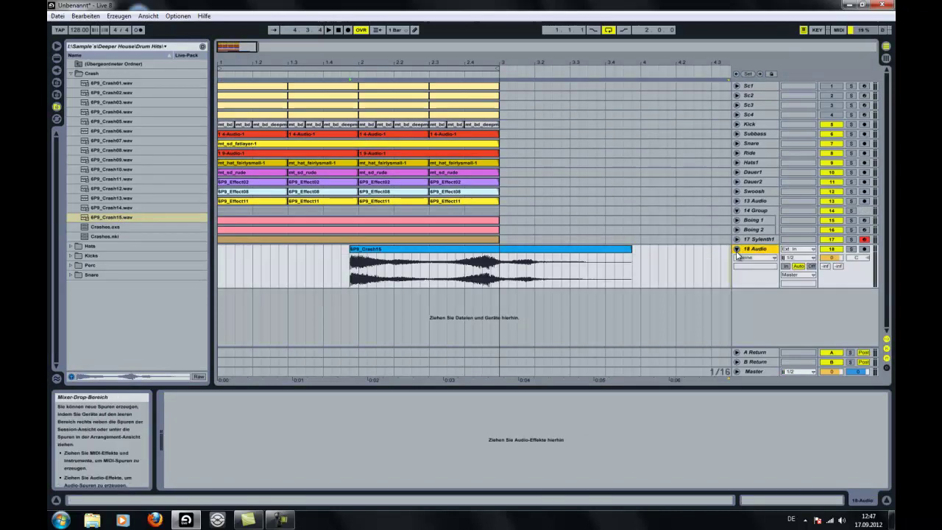
- Trim the start of the 6P9_Crash15 clip to leave about 1.64 s of its tail, and move it to the beginning of bar 1
{"action": "left_click_drag", "start_coordinate": [352, 250], "coordinate": [506, 254]}
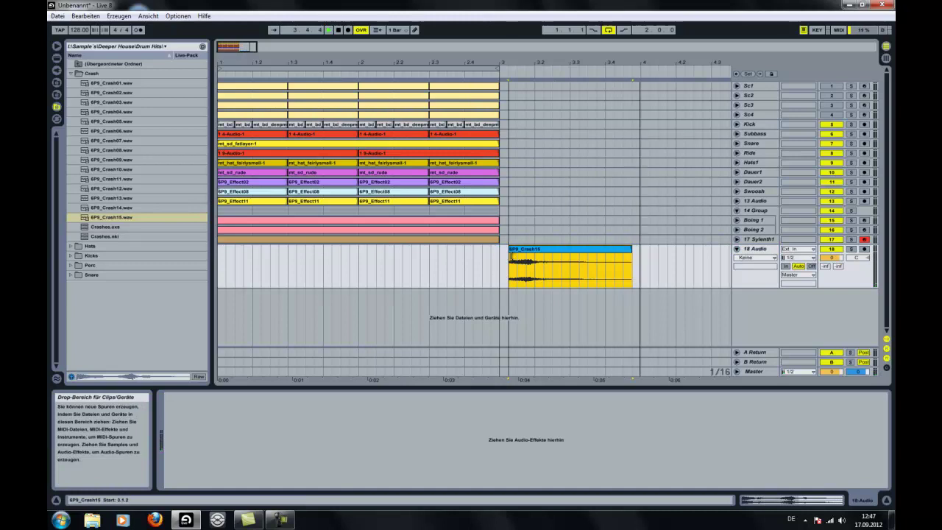
{"action": "left_click_drag", "start_coordinate": [530, 256], "coordinate": [280, 259]}
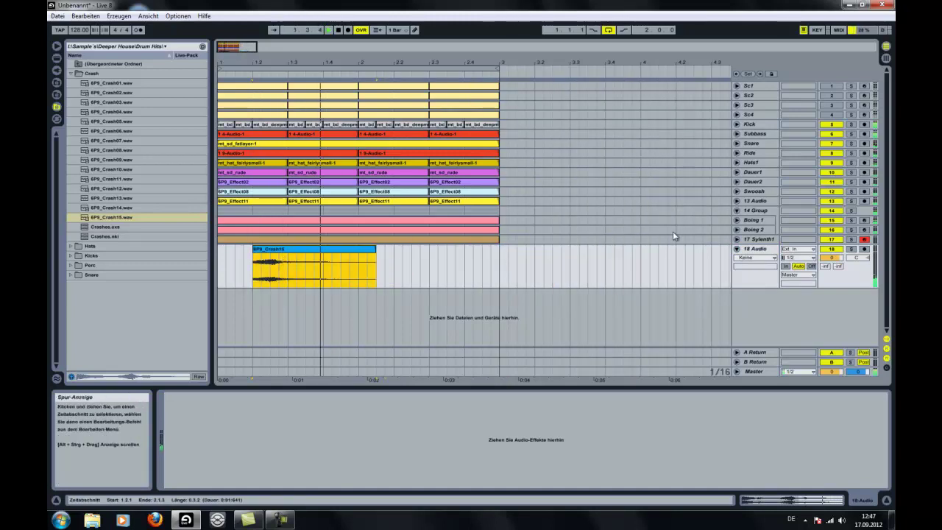
{"action": "double_click", "coordinate": [361, 263]}
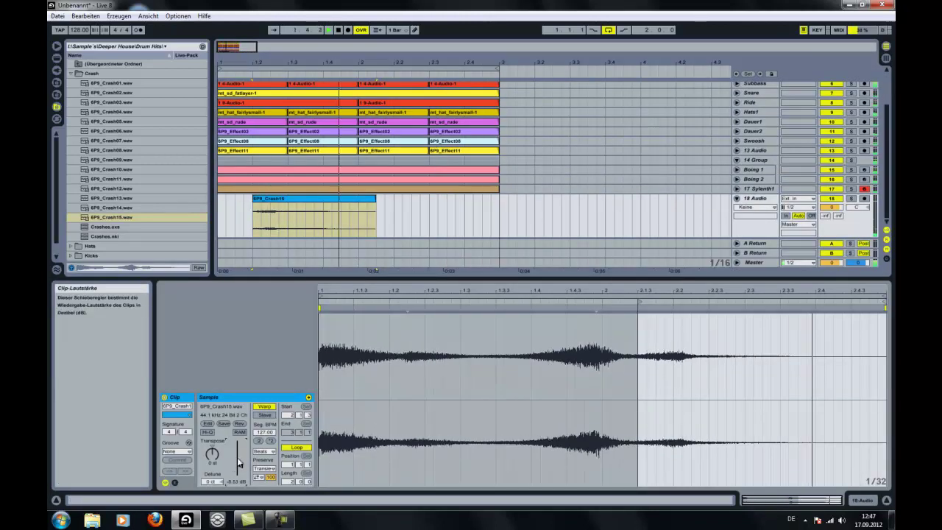
{"action": "left_click_drag", "start_coordinate": [288, 206], "coordinate": [254, 205]}
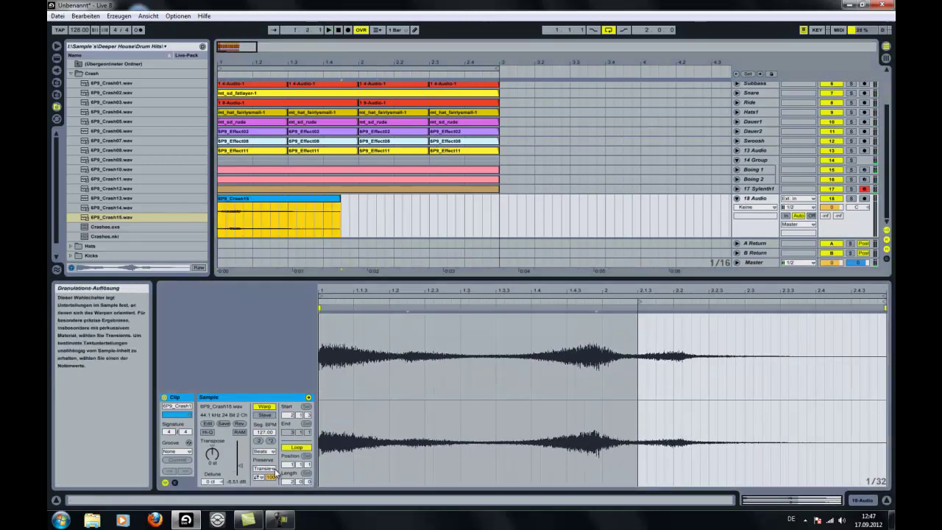
- Set the crash clip's volume to about -4.96 dB and consolidate bars 1 and 2 of its track into one clip, folding the track
{"action": "left_click_drag", "start_coordinate": [240, 467], "coordinate": [240, 464]}
{"action": "key", "text": "space"}
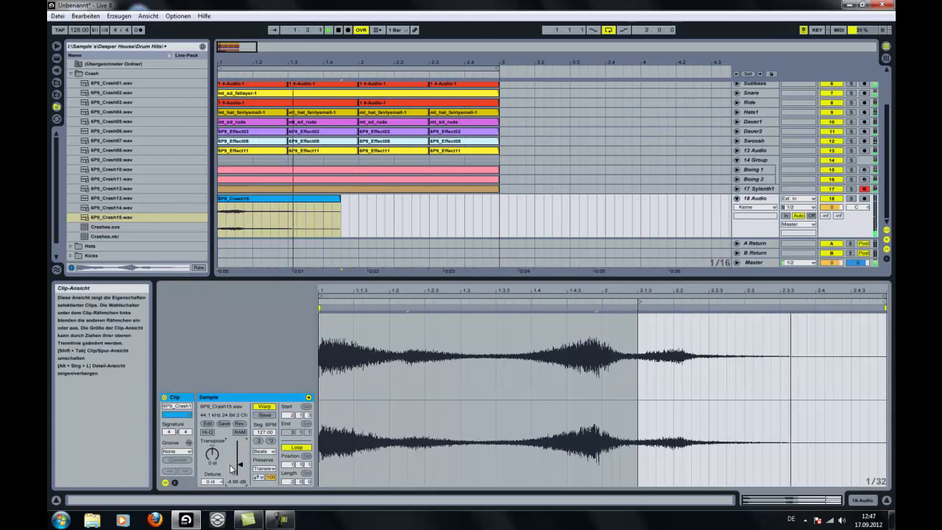
{"action": "mouse_move", "coordinate": [340, 199]}
{"action": "left_mouse_down"}
{"action": "mouse_move", "coordinate": [368, 200]}
{"action": "mouse_move", "coordinate": [341, 201]}
{"action": "left_mouse_up"}
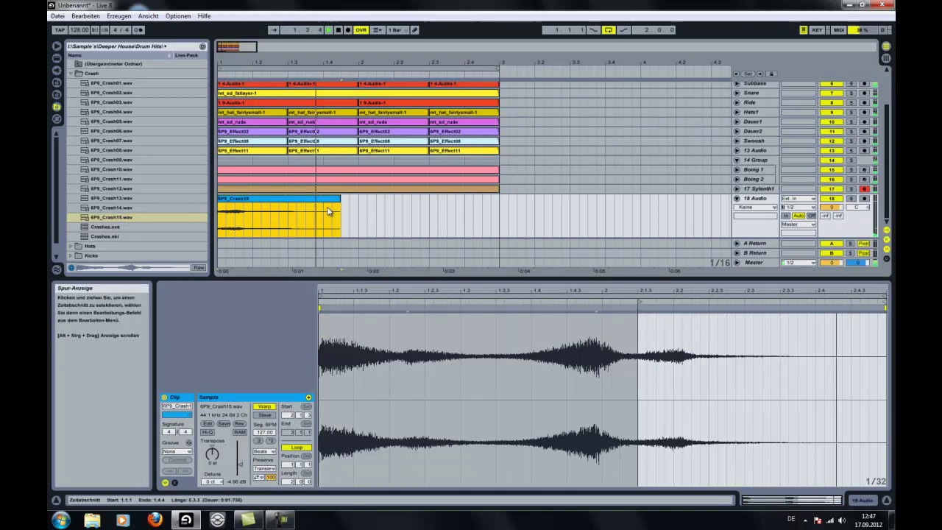
{"action": "left_click_drag", "start_coordinate": [498, 214], "coordinate": [218, 217]}
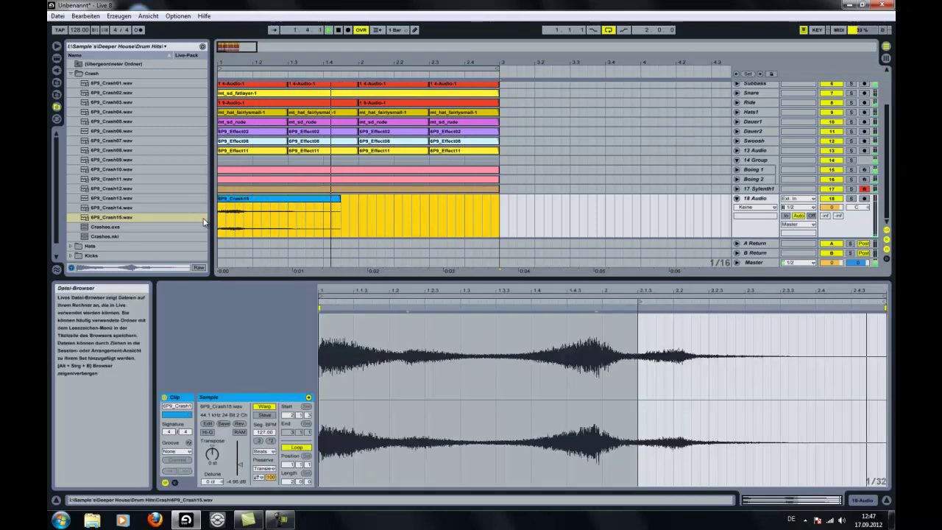
{"action": "key", "text": "ctrl+j"}
{"action": "key", "text": "Return"}
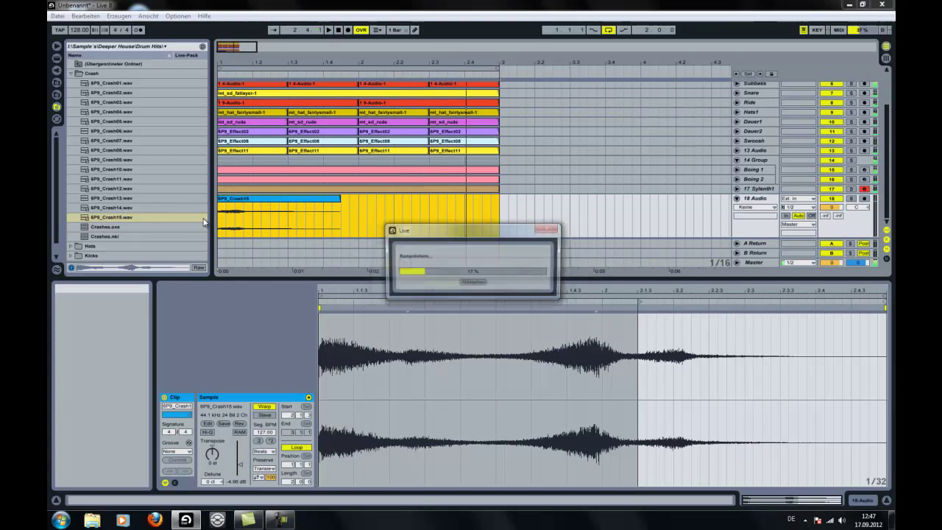
{"action": "left_click", "coordinate": [737, 199]}
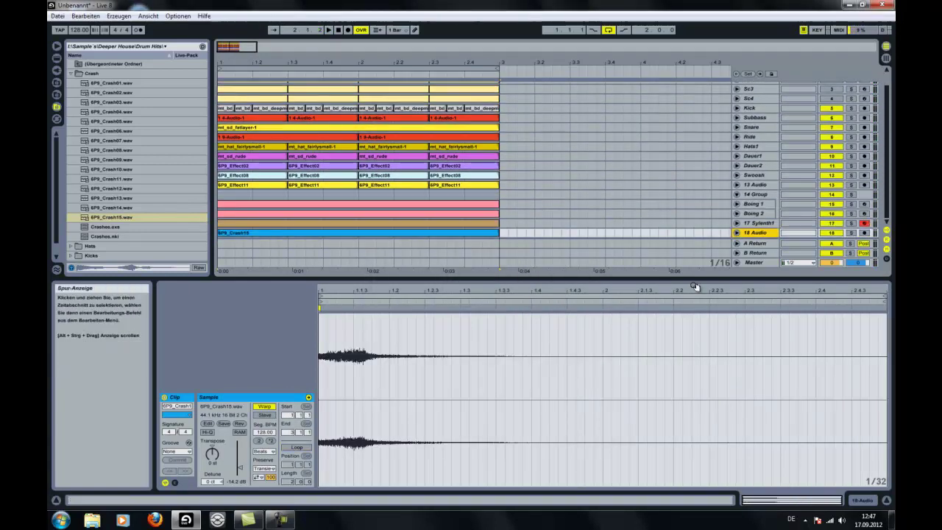
{"action": "left_click_drag", "start_coordinate": [694, 280], "coordinate": [675, 372]}
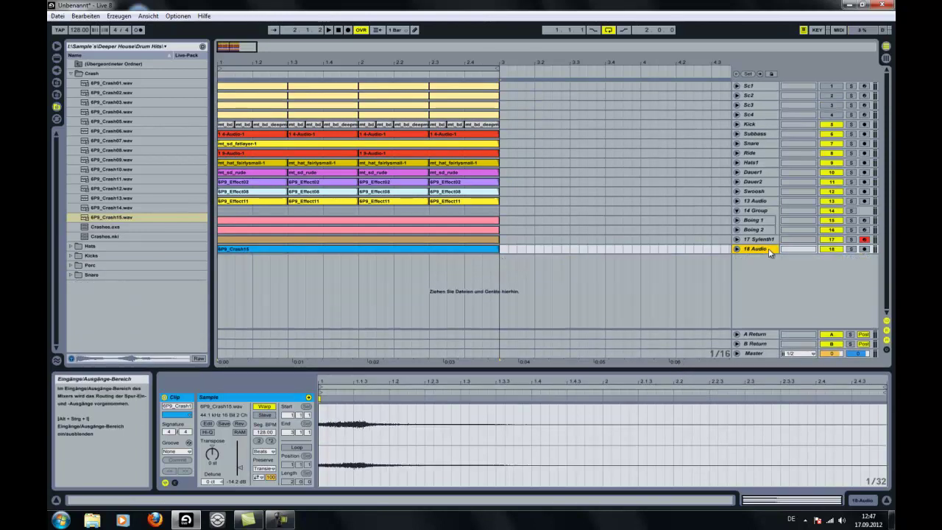
- Unfold the Swoosh, 13 Audio, Boing 2, Sylenth1 and crash tracks to examine their contents, and fold them again
{"action": "left_click", "coordinate": [737, 249]}
{"action": "left_click", "coordinate": [737, 240]}
{"action": "left_click", "coordinate": [737, 230]}
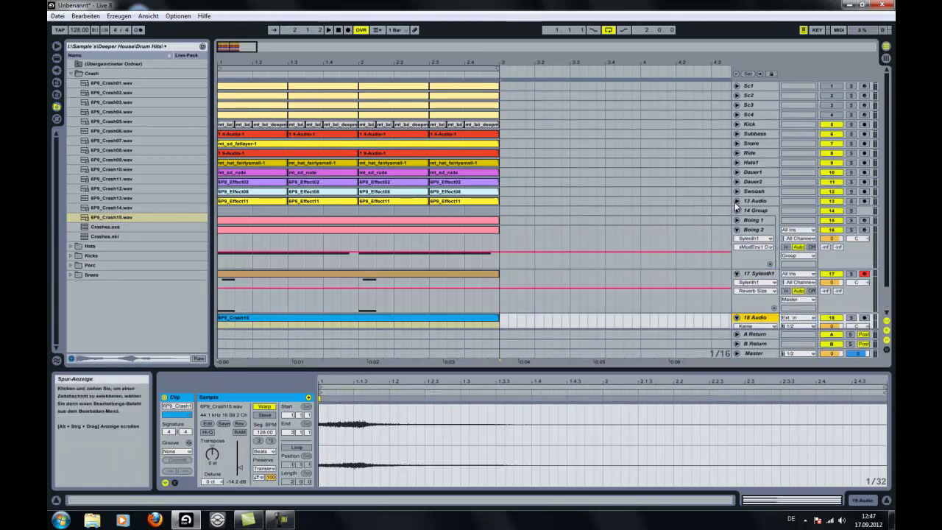
{"action": "left_click", "coordinate": [737, 200]}
{"action": "left_click", "coordinate": [737, 191]}
{"action": "scroll", "coordinate": [411, 211], "scroll_direction": "down", "scroll_amount": 3}
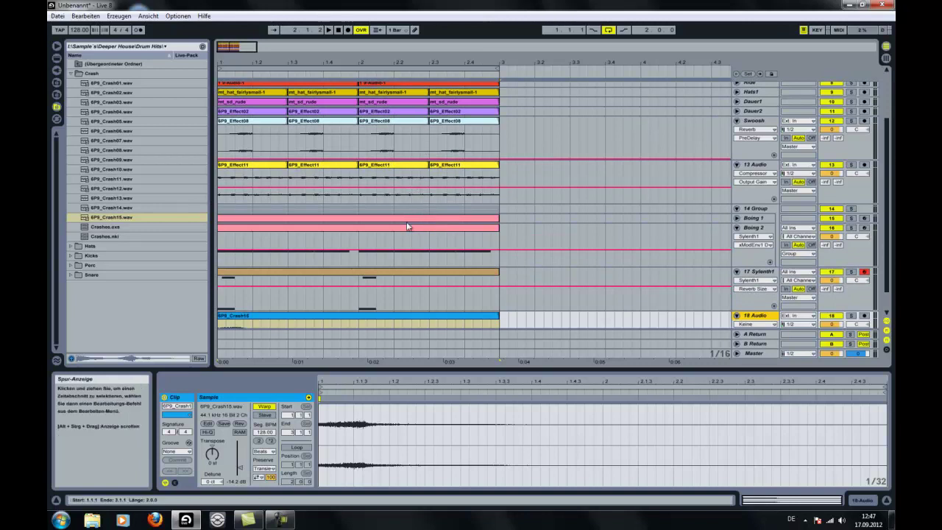
{"action": "left_click", "coordinate": [737, 164]}
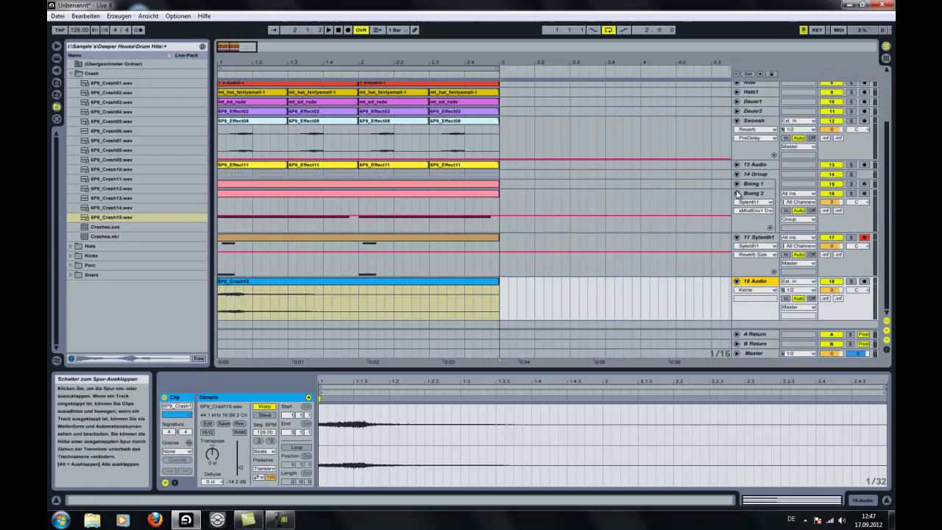
{"action": "left_click", "coordinate": [737, 192]}
{"action": "left_click", "coordinate": [737, 203]}
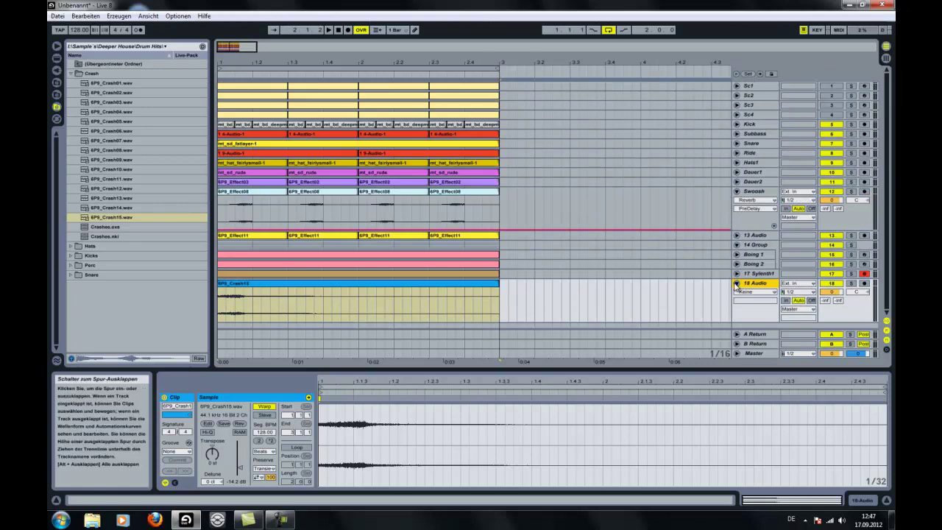
{"action": "left_click", "coordinate": [737, 284]}
{"action": "left_click", "coordinate": [737, 191]}
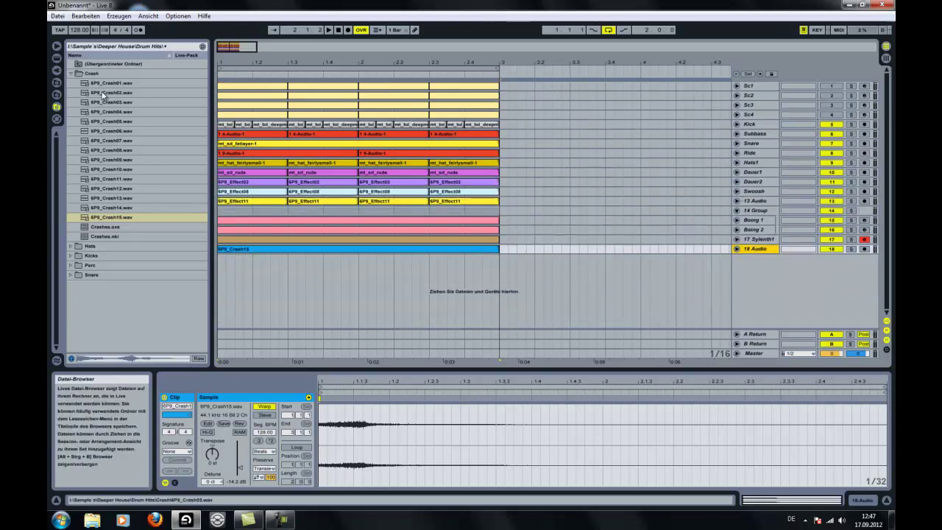
- Audition samples in the Snare folder of Drum Hits and place 6P9_SnareClap09.wav on a new audio track on bar 1's off-beats
{"action": "left_click", "coordinate": [72, 74]}
{"action": "double_click", "coordinate": [82, 114]}
{"action": "left_click", "coordinate": [111, 179]}
{"action": "left_click", "coordinate": [138, 161]}
{"action": "left_click", "coordinate": [132, 151]}
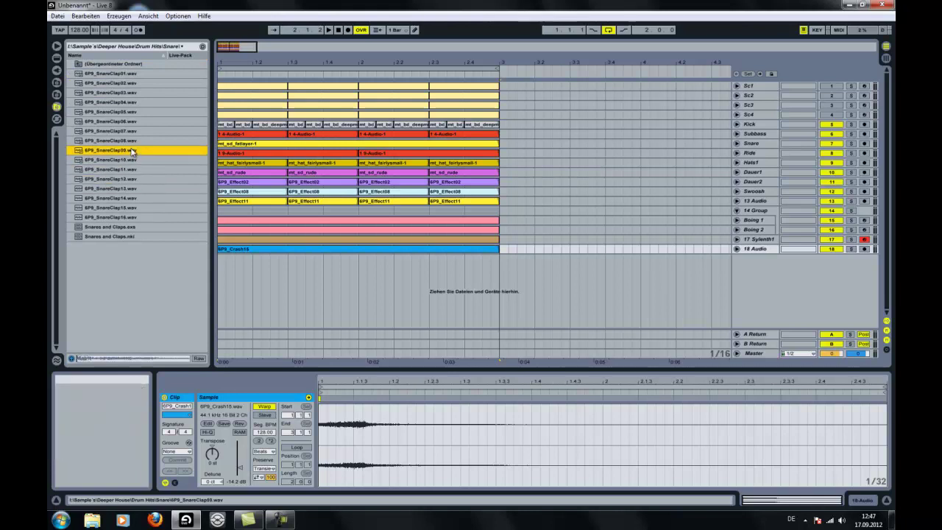
{"action": "left_click_drag", "start_coordinate": [123, 153], "coordinate": [215, 265]}
{"action": "key", "text": "space"}
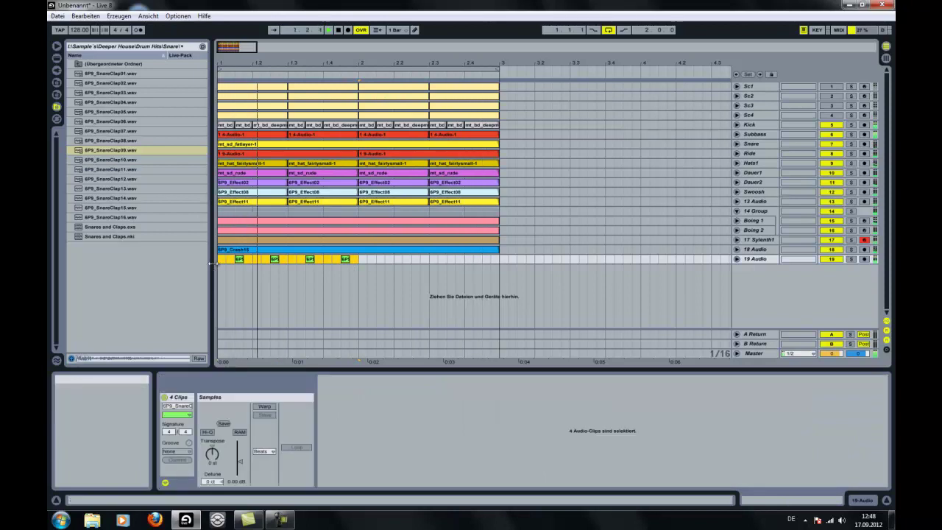
- Duplicate the four snare claps into bar 2 and consolidate both bars into a single clip
{"action": "key", "text": "ctrl+d"}
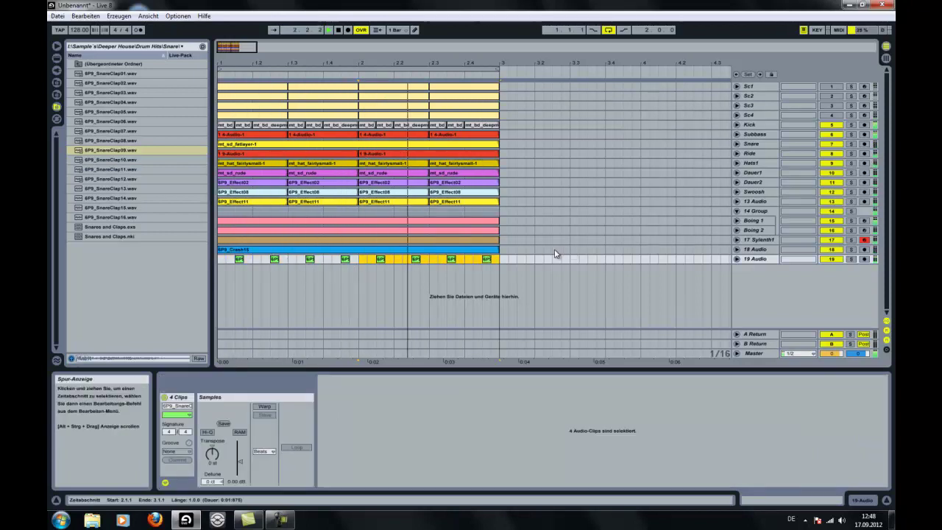
{"action": "left_click_drag", "start_coordinate": [498, 263], "coordinate": [204, 263]}
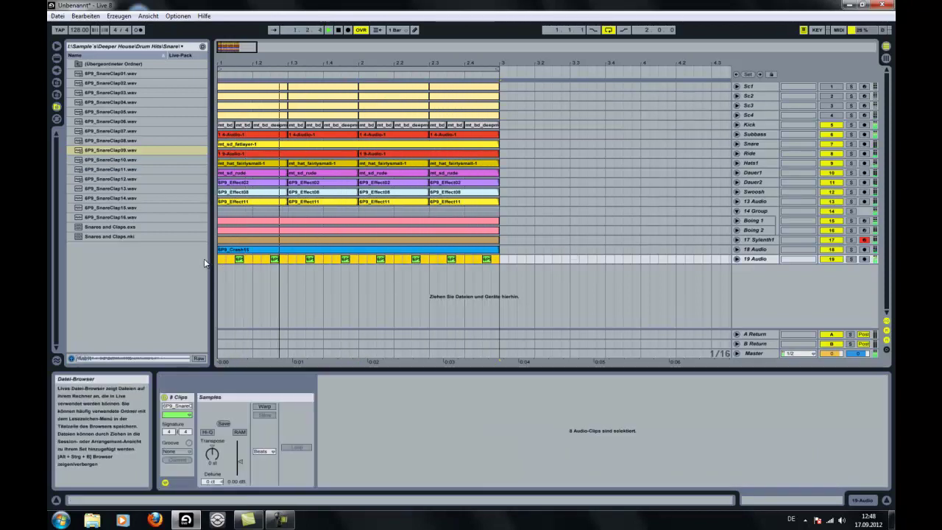
{"action": "key", "text": "ctrl+j"}
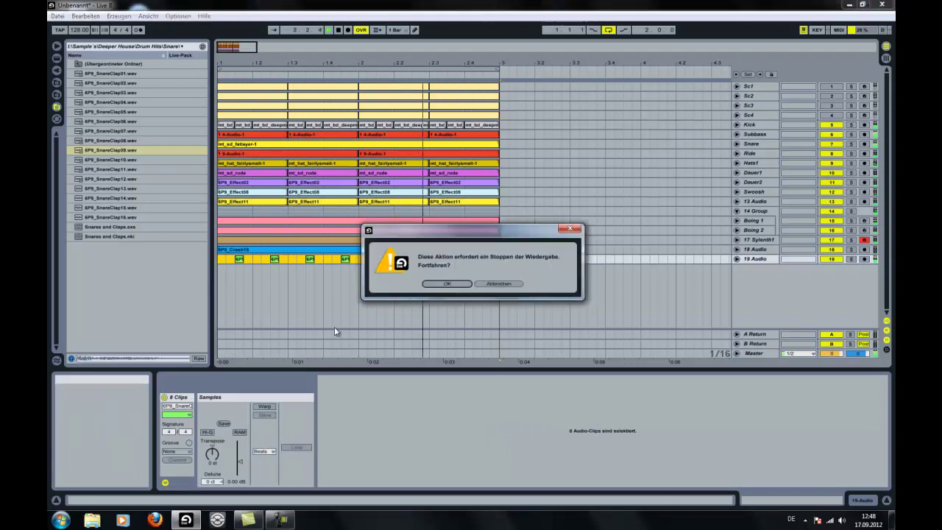
{"action": "left_click", "coordinate": [444, 284]}
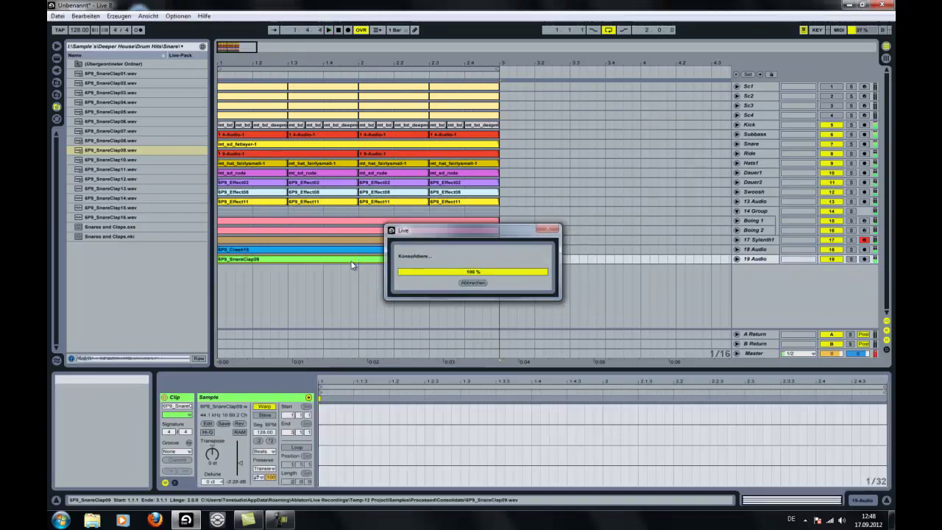
- Set the consolidated snare clap clip's transposition to 12 st and its volume to about -10.0 dB while listening to the loop
{"action": "left_click_drag", "start_coordinate": [241, 471], "coordinate": [231, 468]}
{"action": "key", "text": "space"}
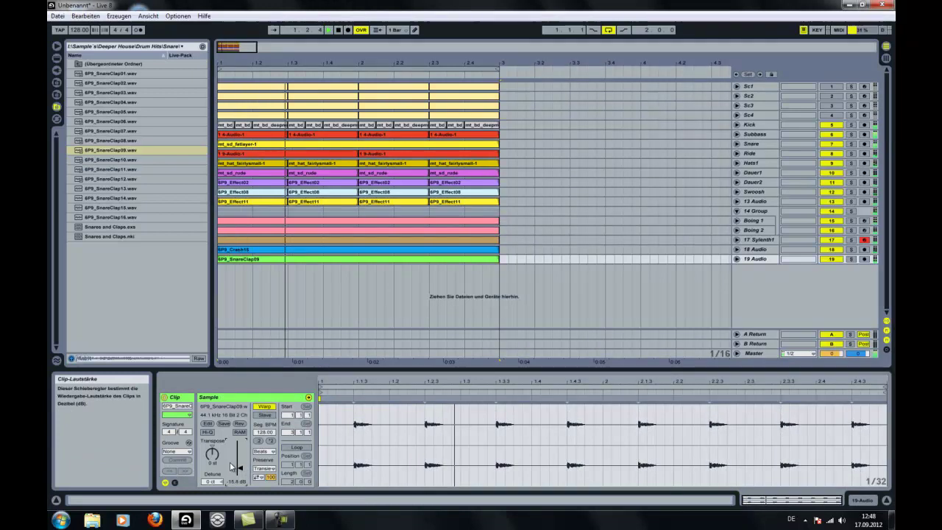
{"action": "left_click_drag", "start_coordinate": [230, 469], "coordinate": [231, 468]}
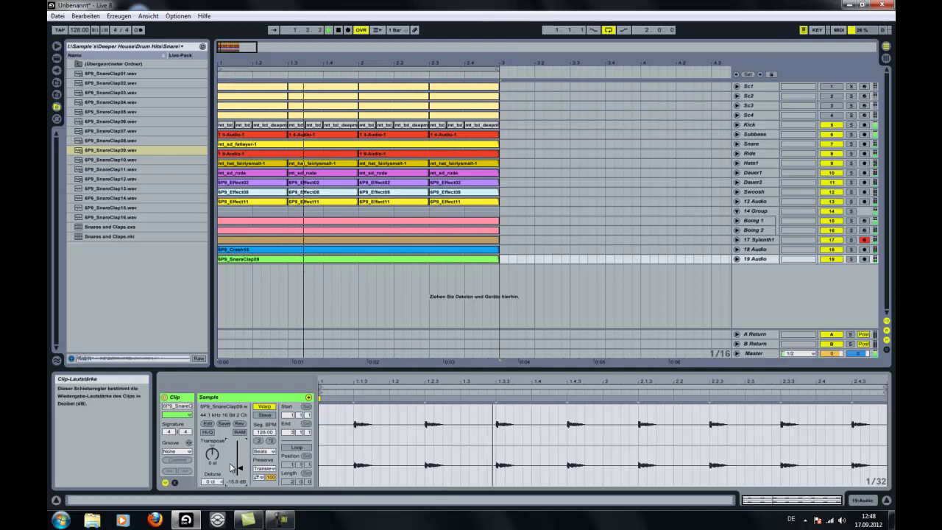
{"action": "left_click_drag", "start_coordinate": [230, 473], "coordinate": [231, 472]}
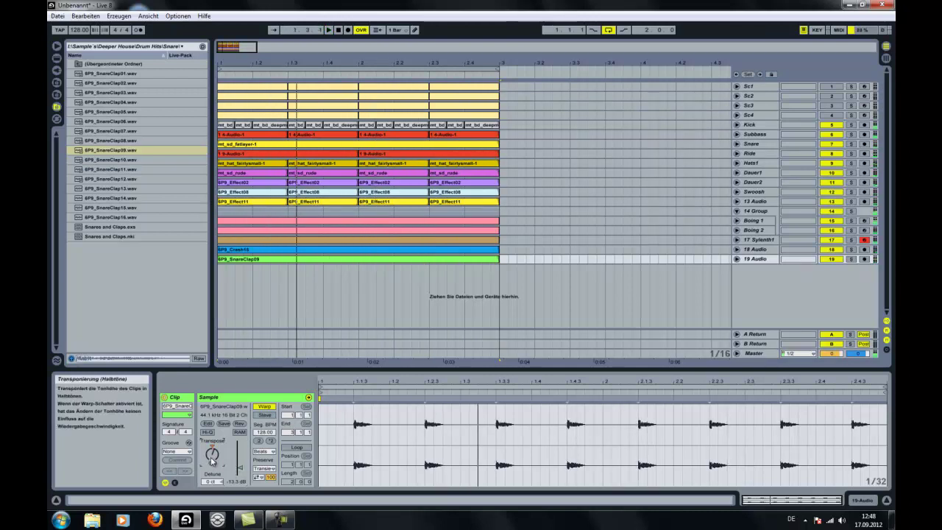
{"action": "left_click_drag", "start_coordinate": [232, 471], "coordinate": [216, 458]}
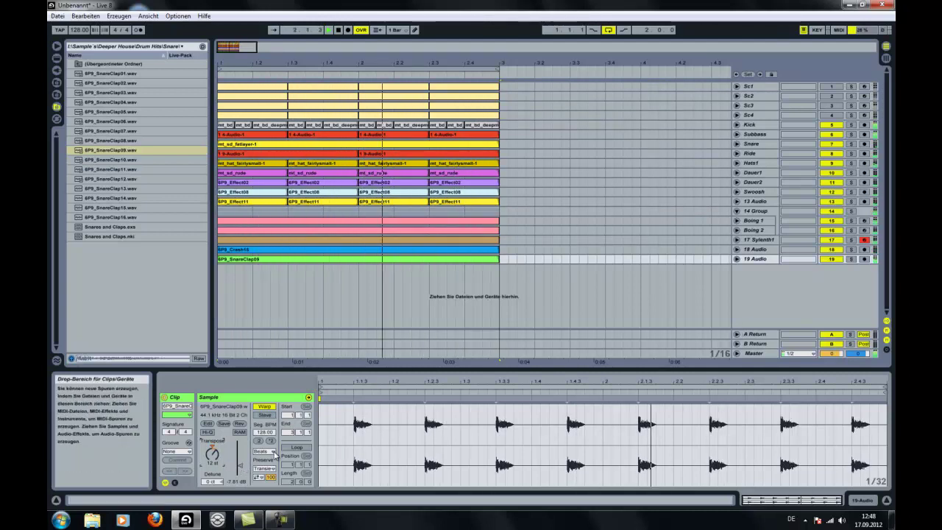
{"action": "left_click_drag", "start_coordinate": [239, 466], "coordinate": [230, 464]}
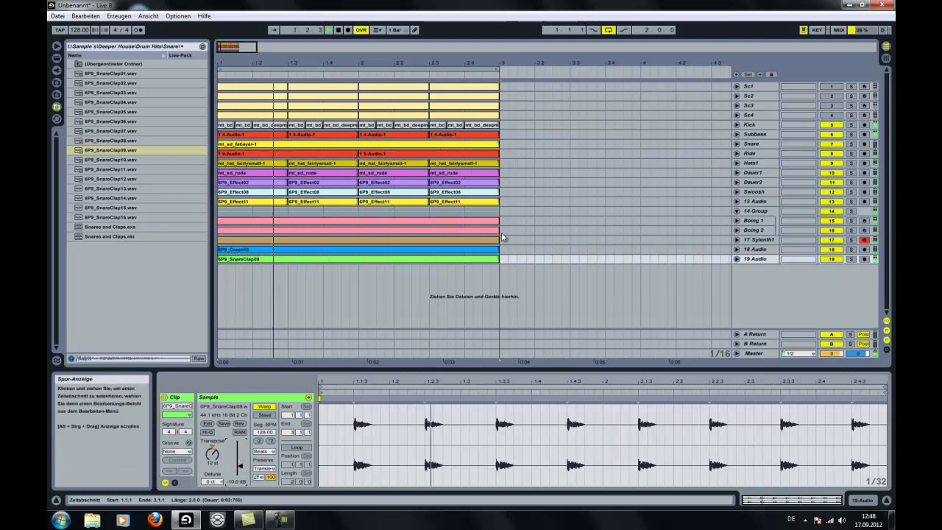
- Audition the Boing group in solo, also with Subbass and Ride, return to the full mix and open the Boing 1 clip
{"action": "left_click", "coordinate": [851, 211]}
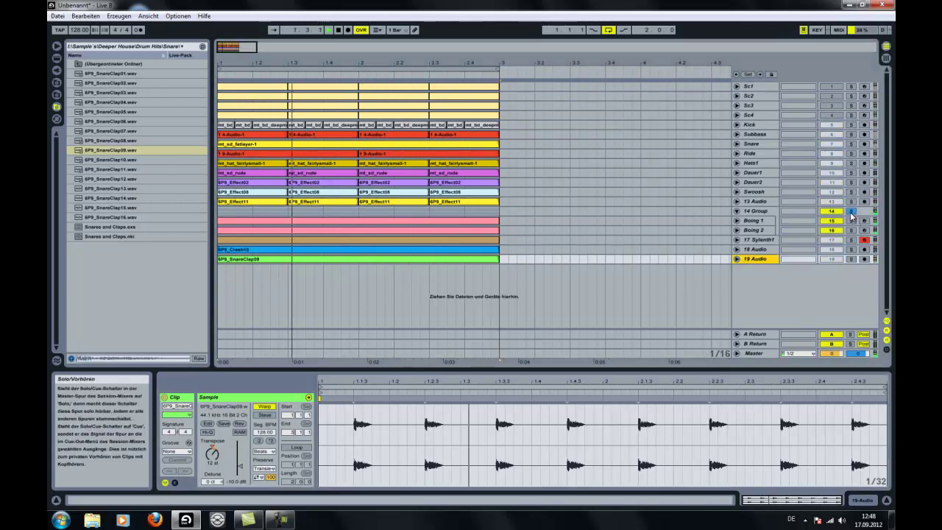
{"action": "left_click", "coordinate": [852, 135]}
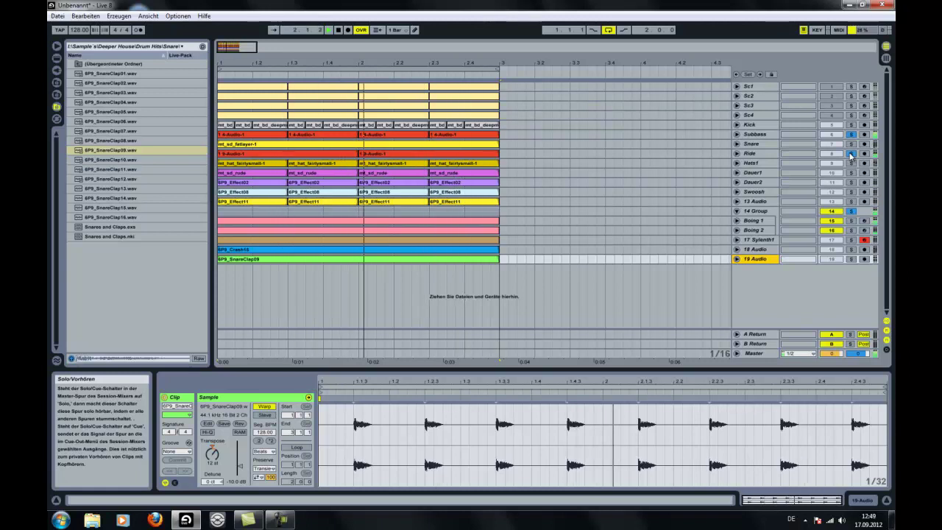
{"action": "left_click", "coordinate": [852, 211]}
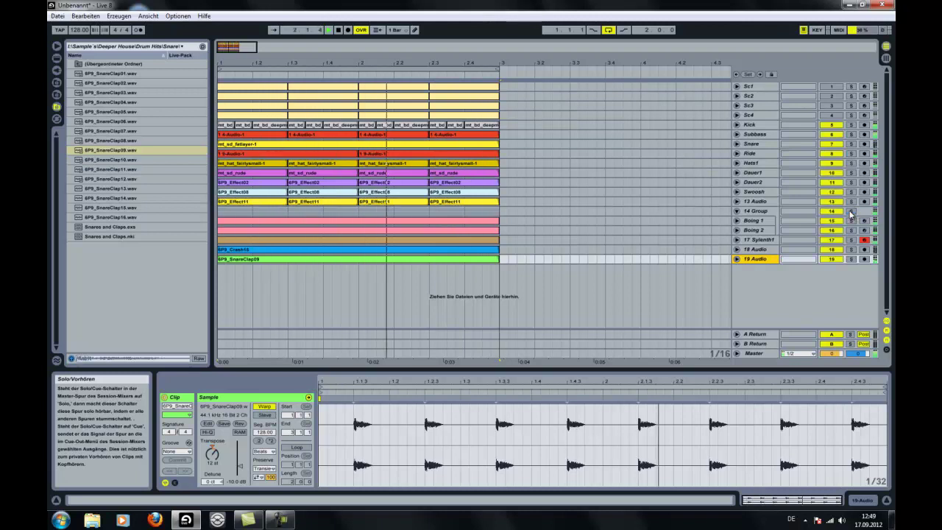
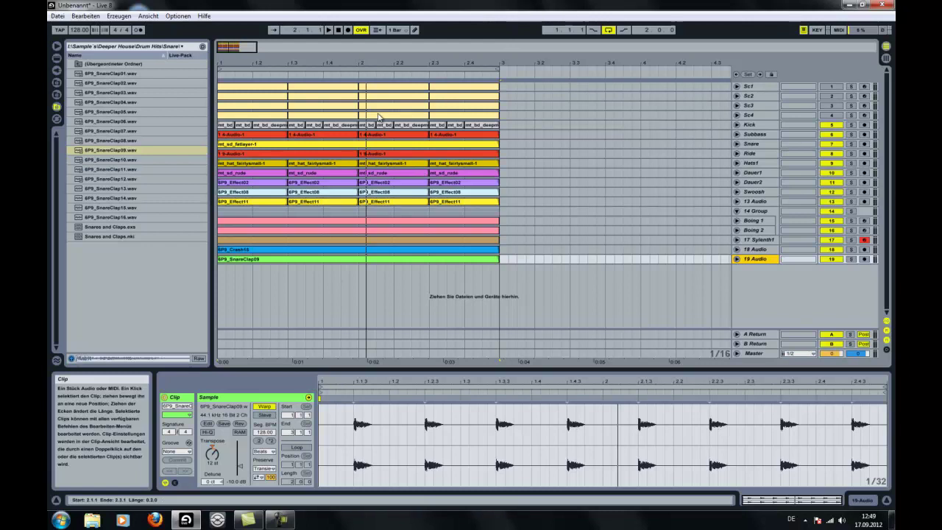
{"action": "left_click", "coordinate": [361, 221]}
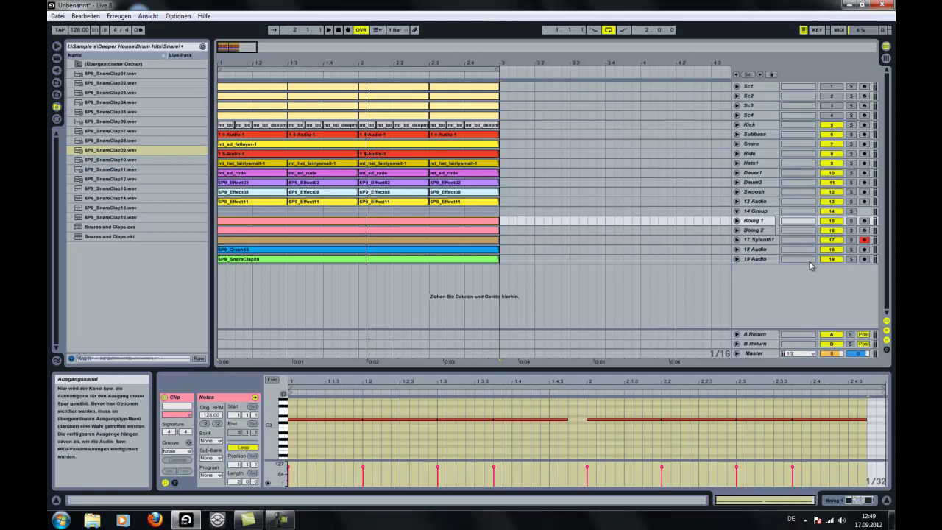
- Select the Kick track, audition Dauer1 and Dauer2 in solo, and play the full mix again
{"action": "left_click", "coordinate": [752, 125]}
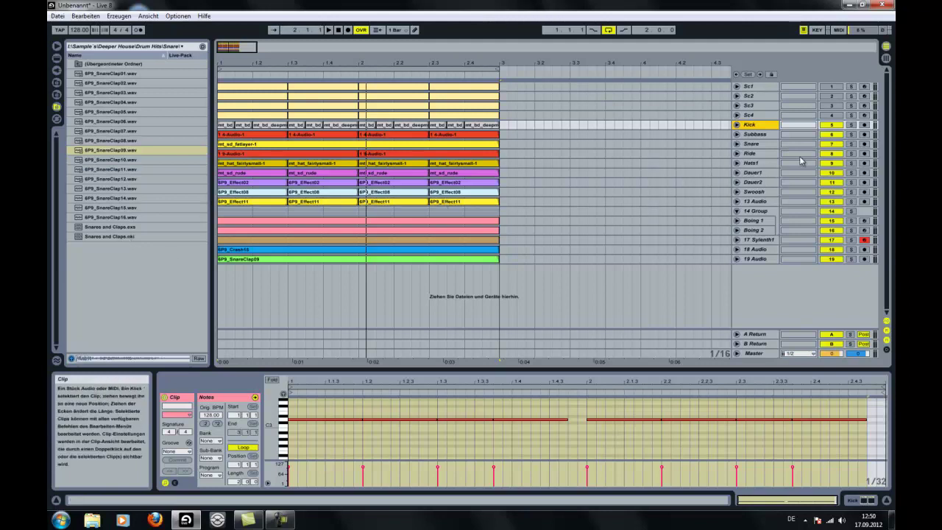
{"action": "left_click", "coordinate": [852, 173]}
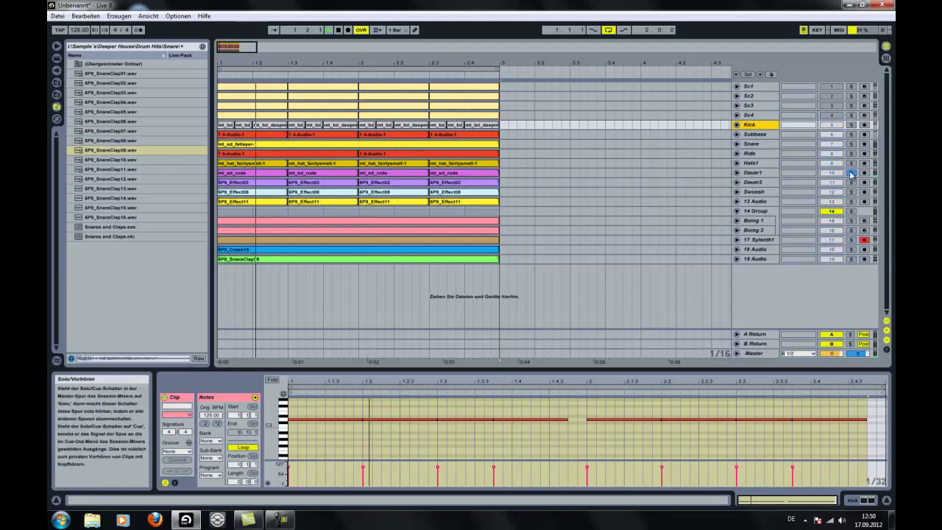
{"action": "left_click", "coordinate": [852, 183]}
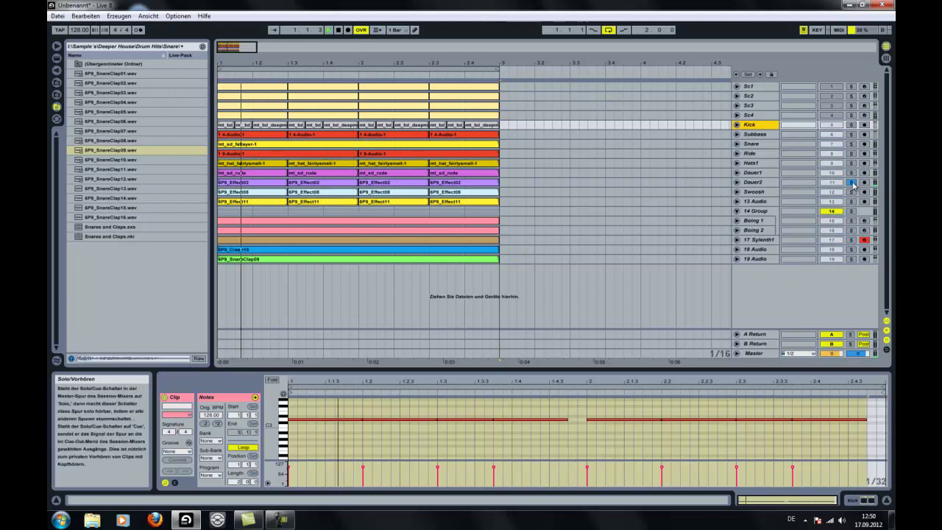
{"action": "left_click", "coordinate": [852, 182]}
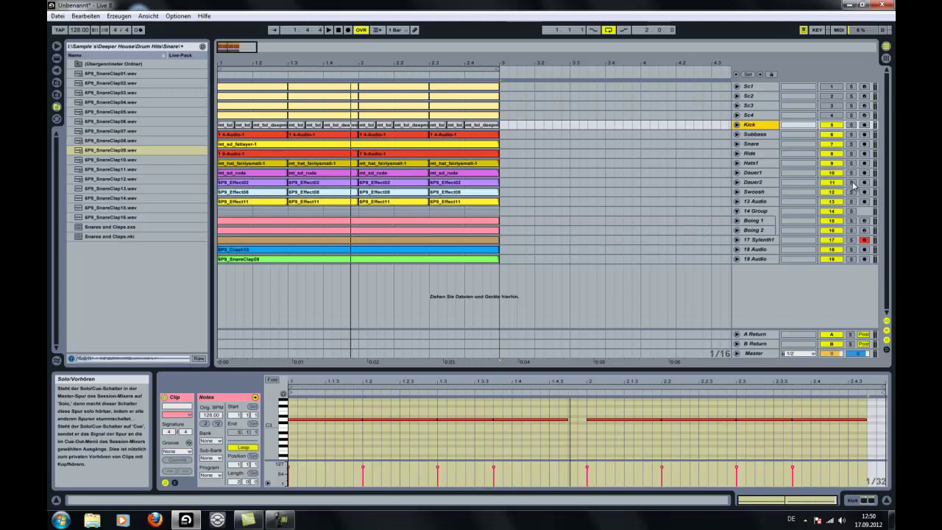
{"action": "key", "text": "space"}
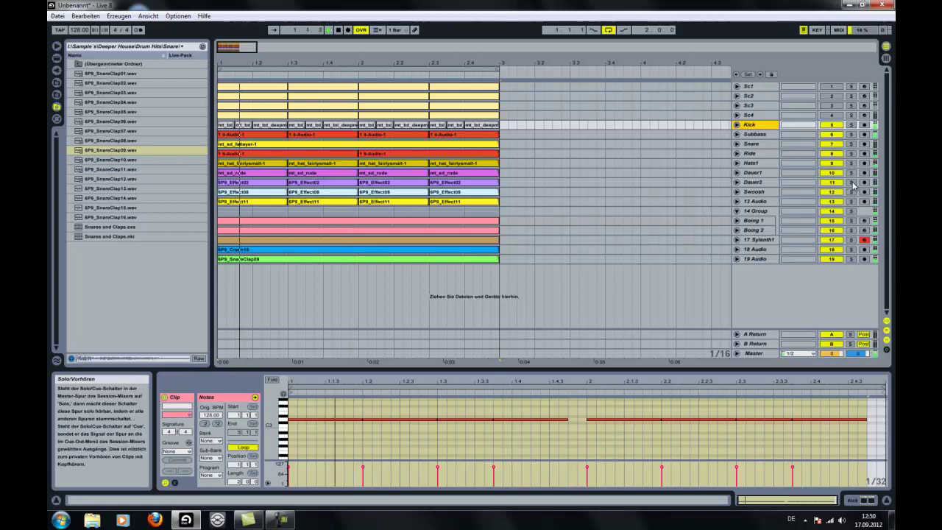